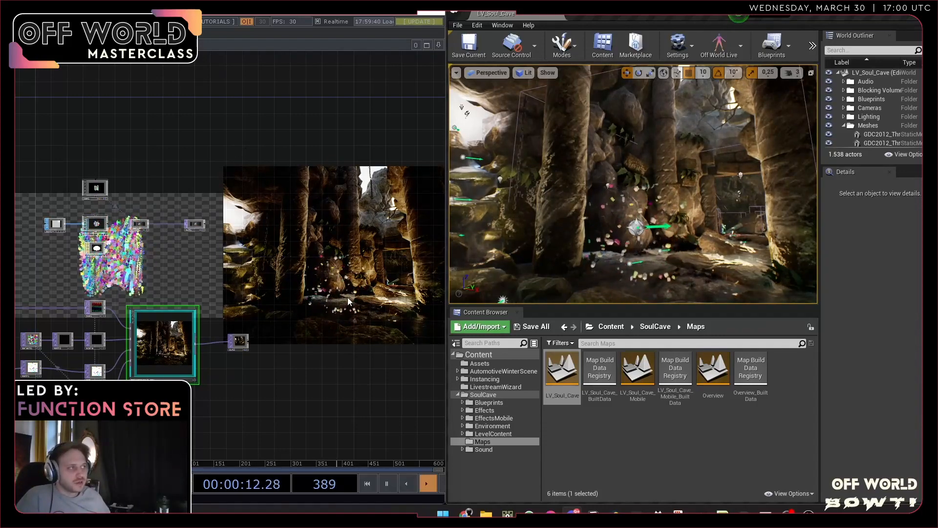
- Filter the World Outliner for "ns", select the NS_Instancing_System Niagara actor and re-enter its instance count as 9409
scroll(884, 91, "down", 1)
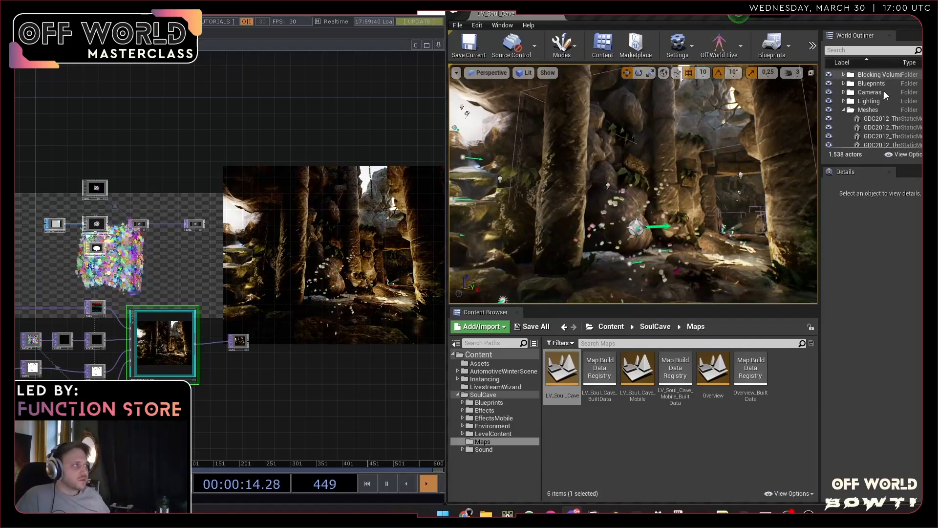
scroll(884, 91, "up", 2)
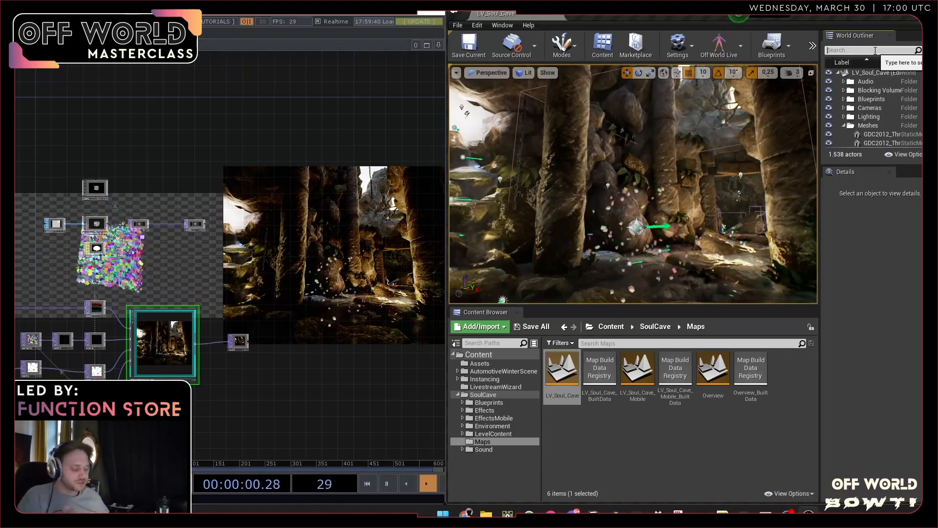
type("ns")
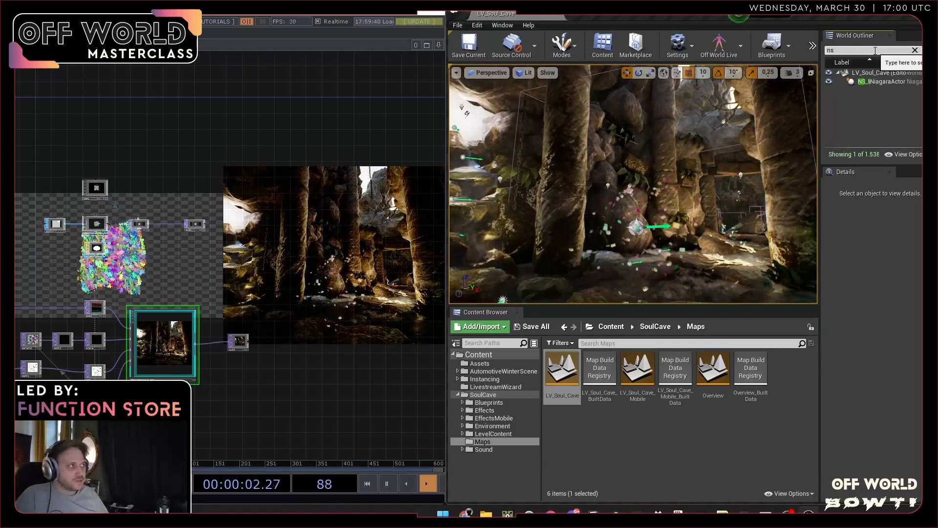
left_click(888, 84)
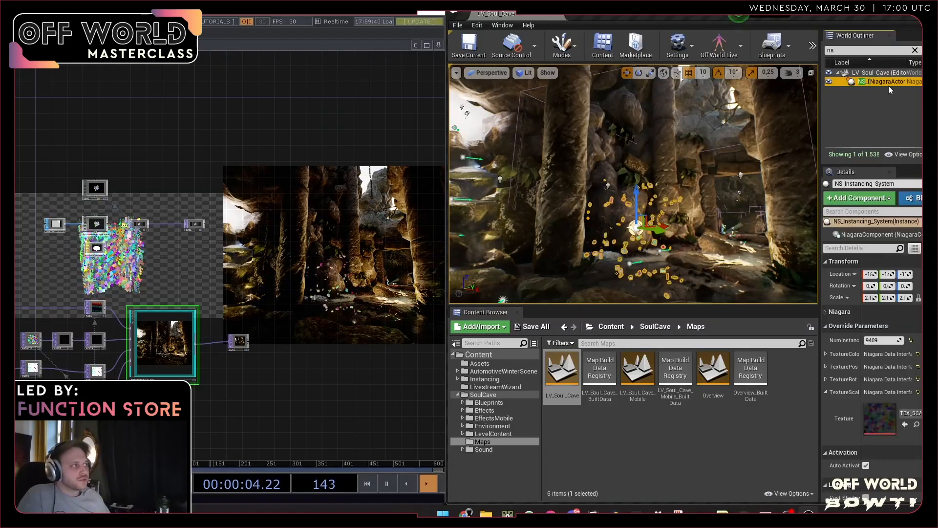
left_click(874, 340)
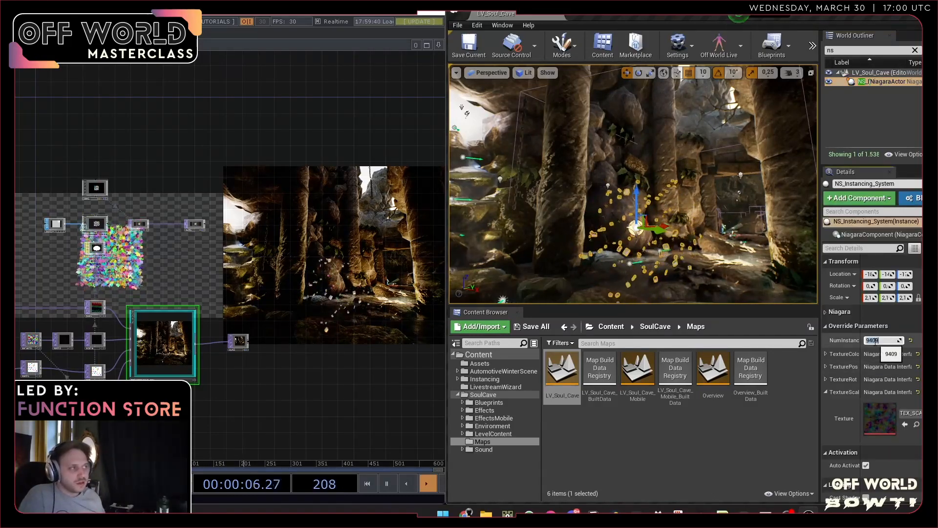
type("0")
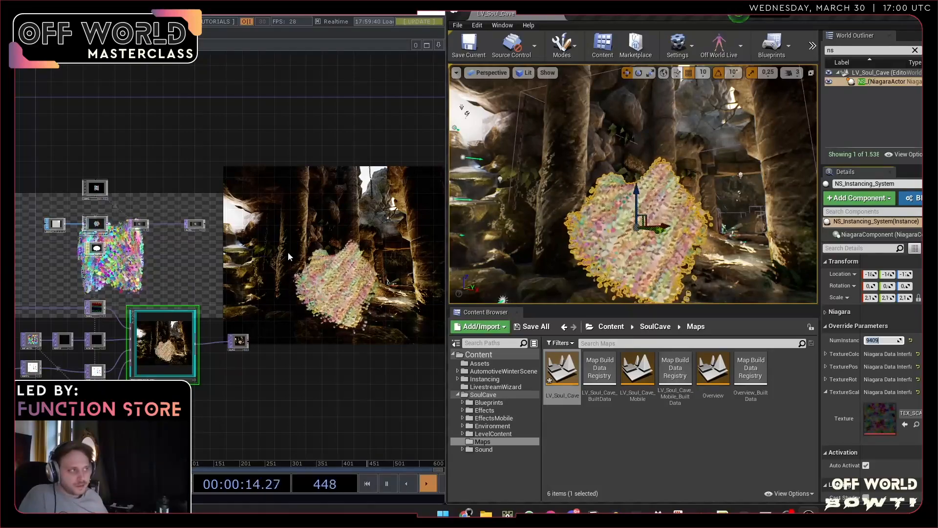
- Examine the instanced particle cube from several angles in the level viewport and compare it with the TDinstanceUE_FIN node's preview
right_click_drag(745, 168, 679, 169)
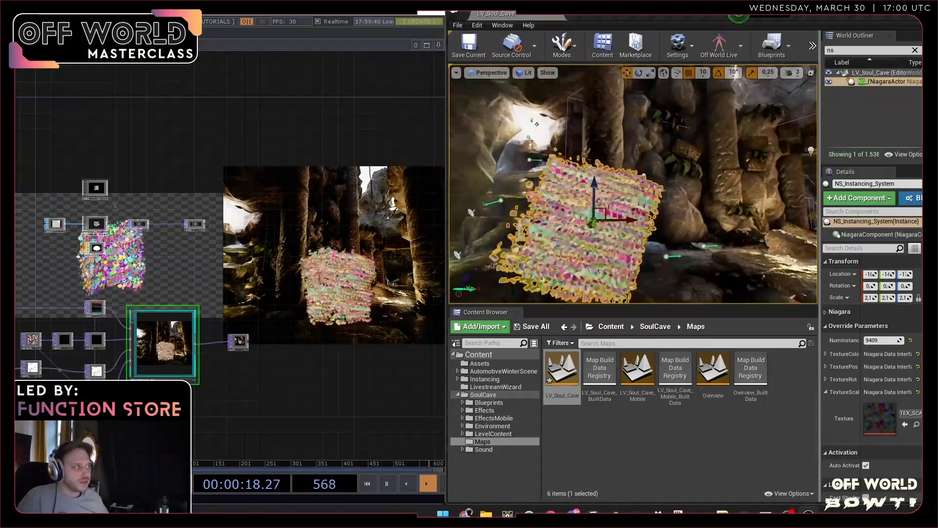
right_click_drag(752, 146, 782, 141)
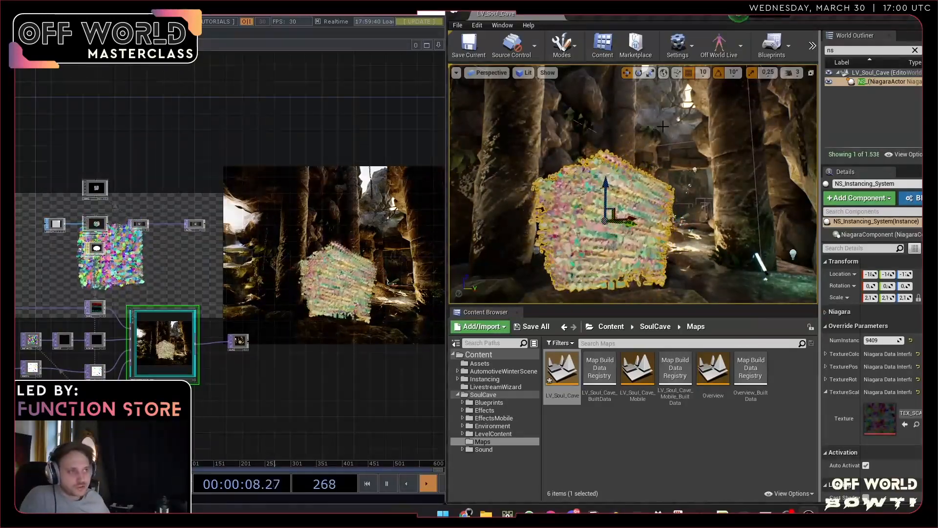
left_click_drag(243, 236, 331, 173)
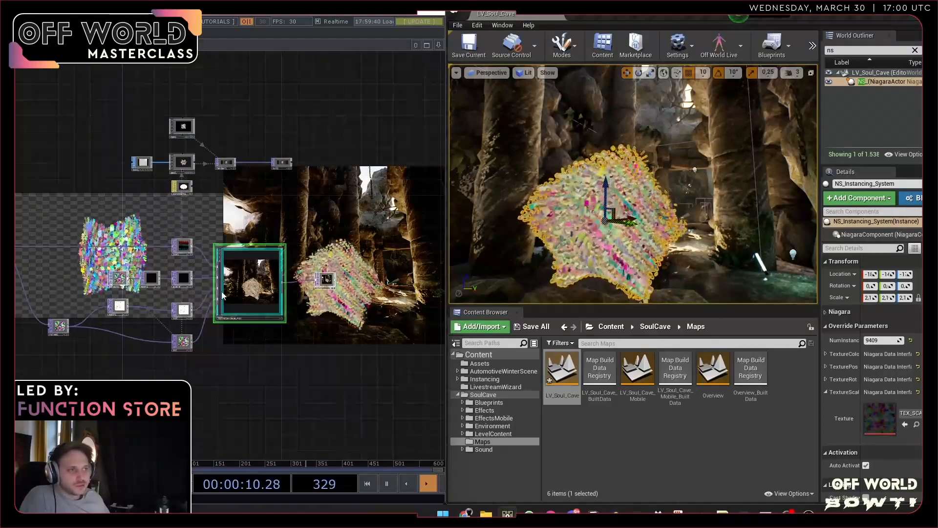
scroll(246, 283, "up", 5)
scroll(247, 284, "up", 2)
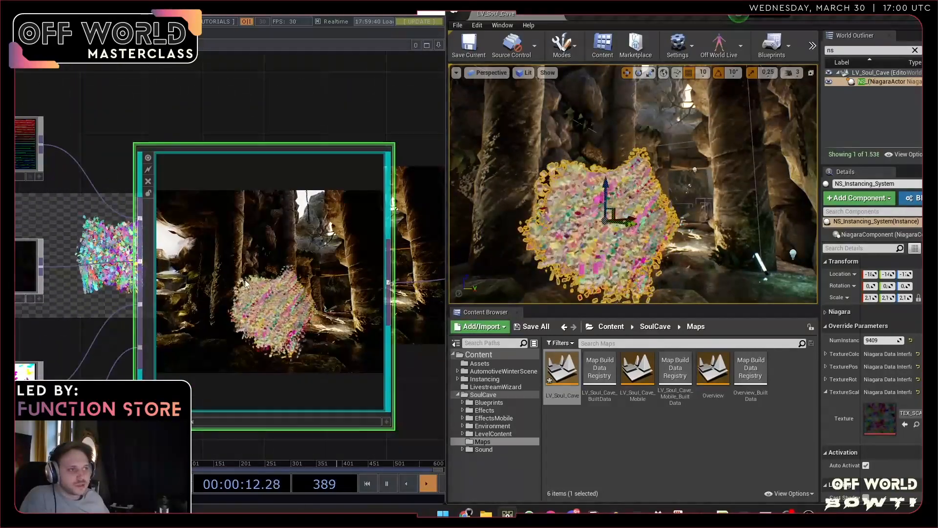
scroll(247, 283, "down", 2)
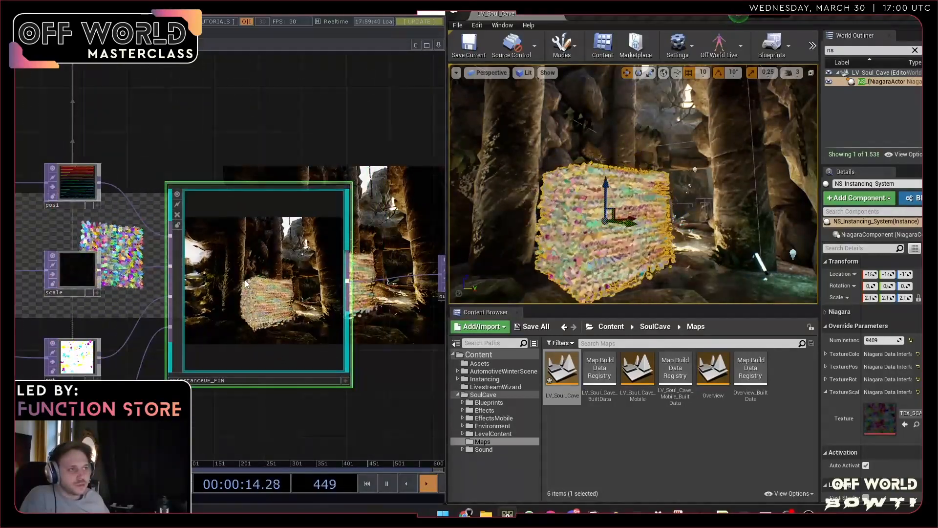
scroll(246, 283, "down", 2)
scroll(106, 238, "up", 3)
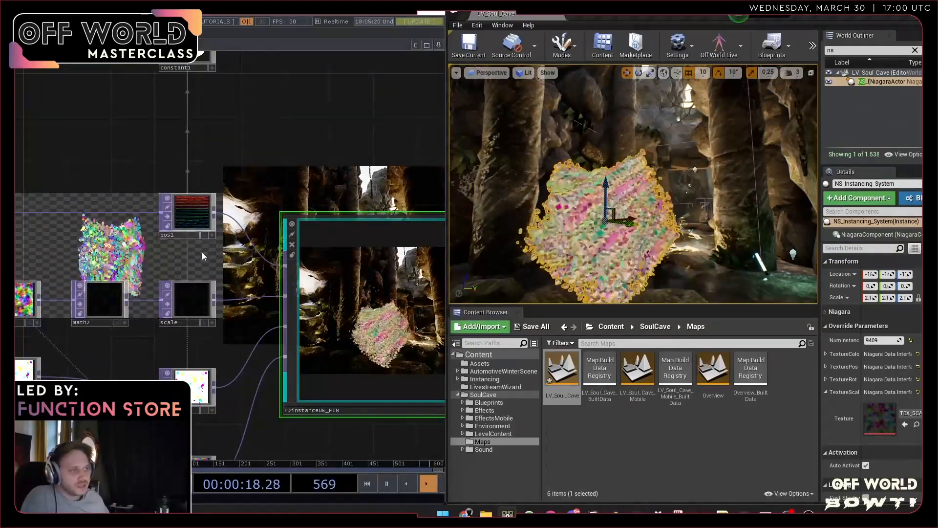
left_click_drag(210, 253, 180, 241)
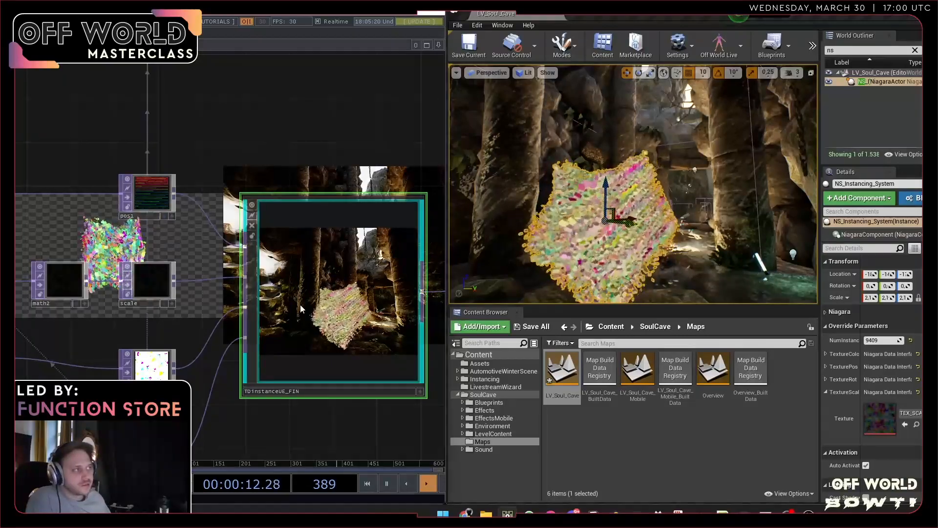
- Examine the instances up close and the position, scale, rotation and colour textures feeding the TDinstanceUE_FIN node
left_click(733, 176)
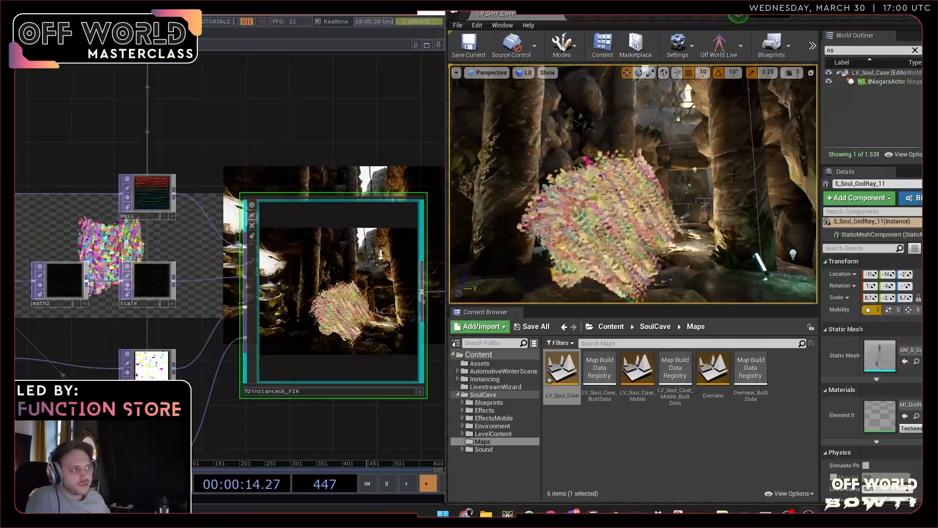
right_click_drag(734, 176, 588, 179)
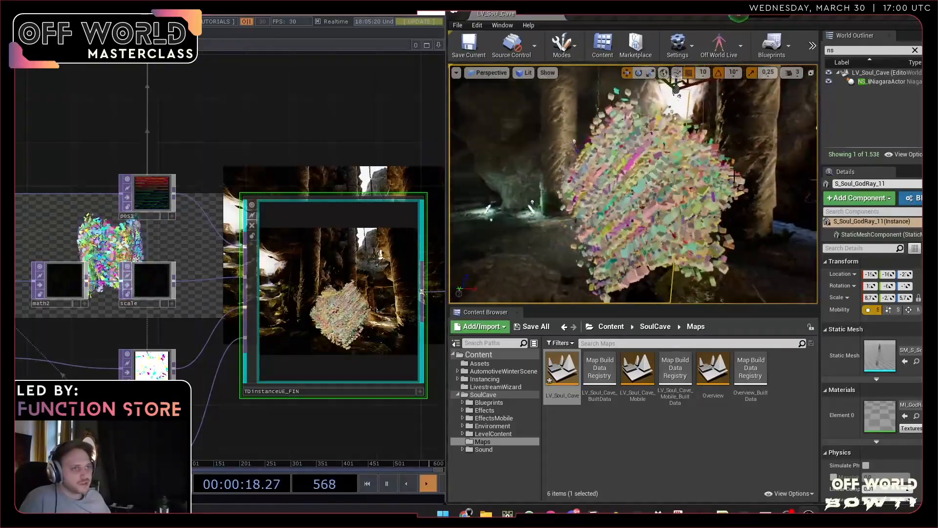
left_click_drag(108, 220, 238, 180)
left_click_drag(35, 264, 171, 236)
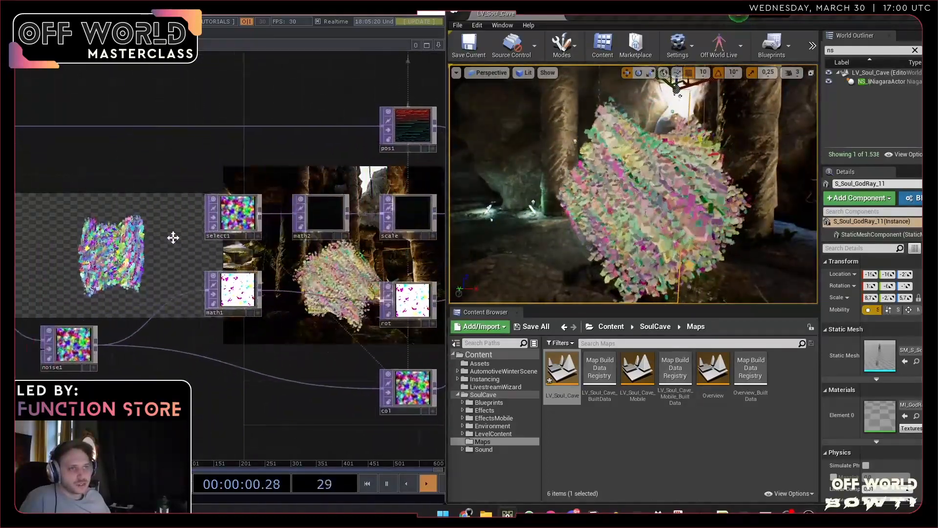
scroll(148, 234, "down", 5)
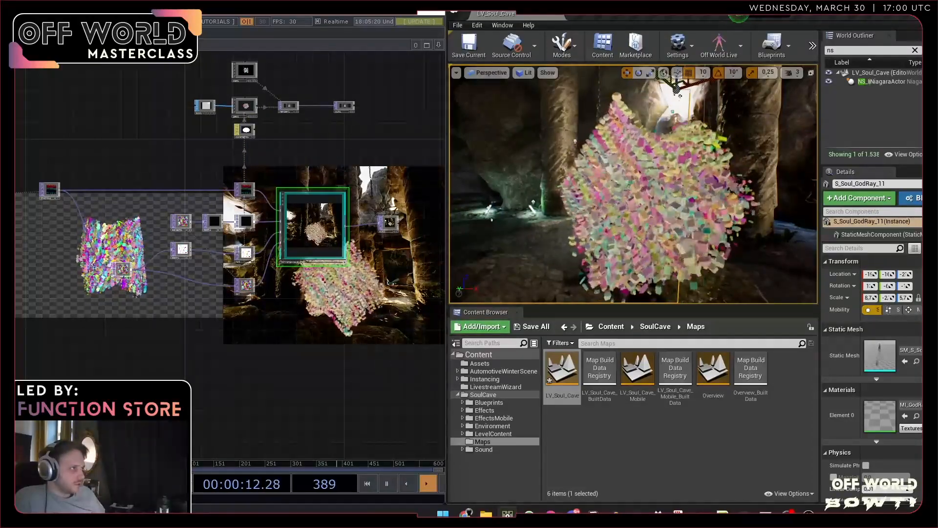
- Close the Unreal project without saving LV_Soul_Cave and open the Unreal Engine library in the Epic Games Launcher
key("alt+F4")
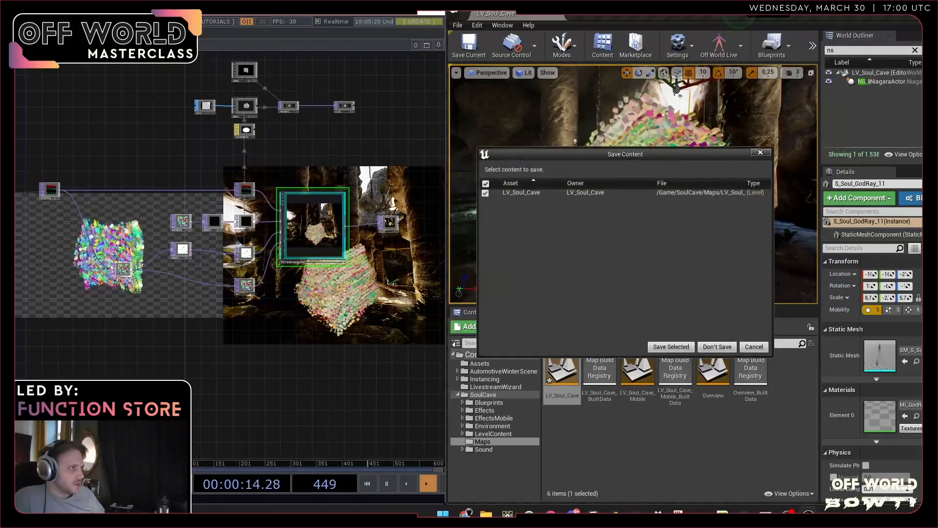
left_click(716, 346)
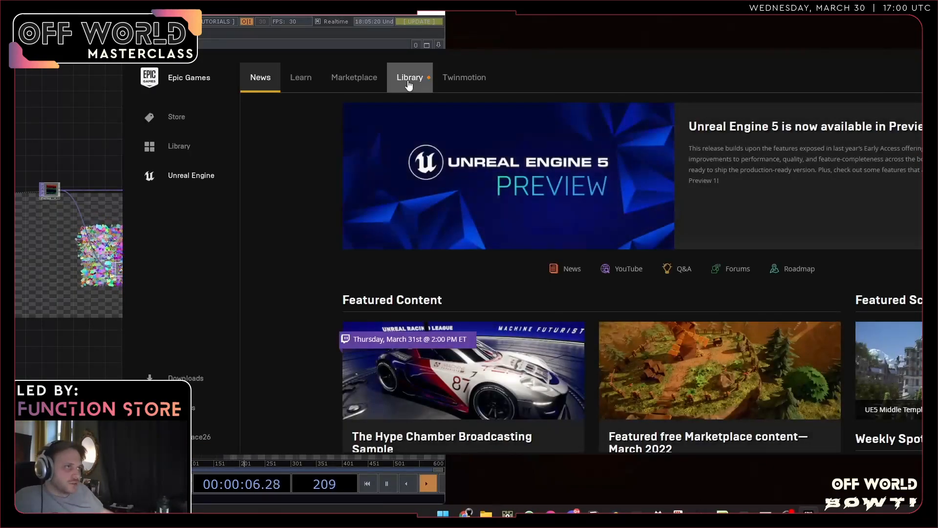
left_click(409, 77)
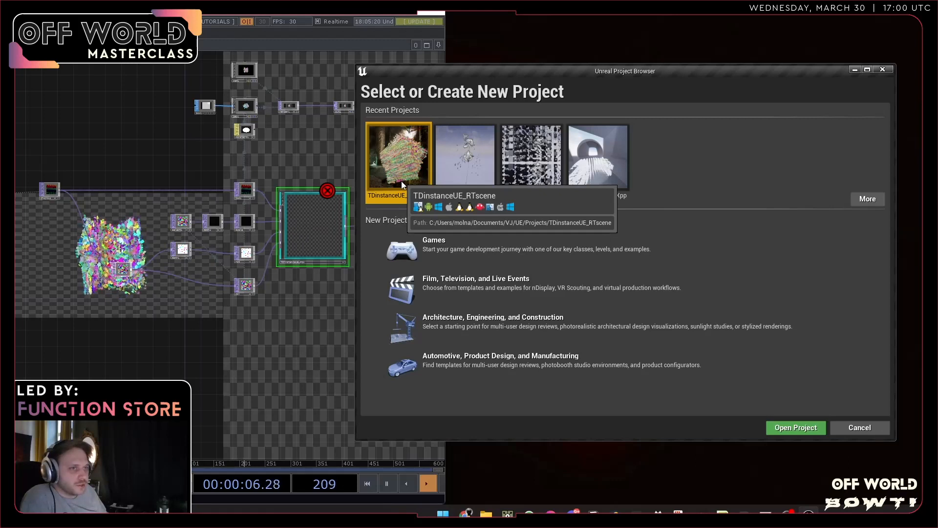
- Create a Games project from the Blank template named TDinstanceUE_WS, with Blueprint, maximum quality and no starter content
left_click(490, 256)
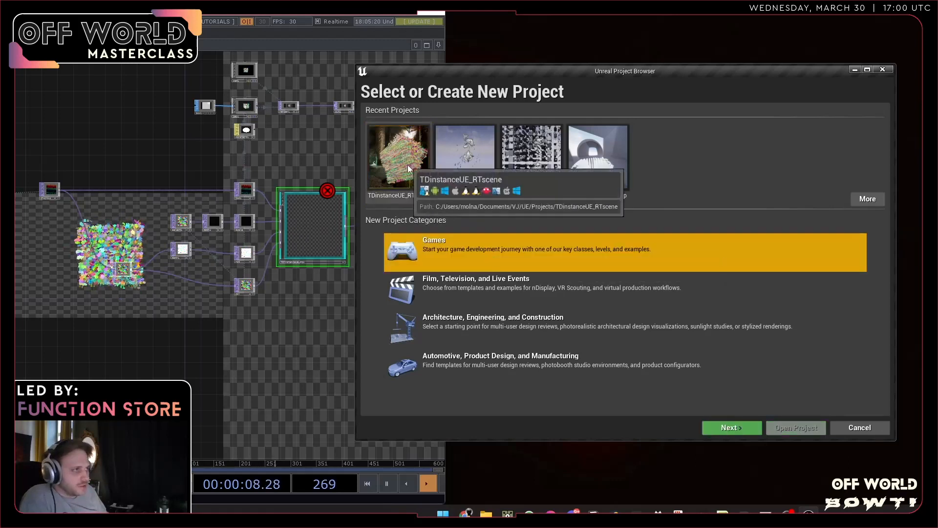
left_click(724, 430)
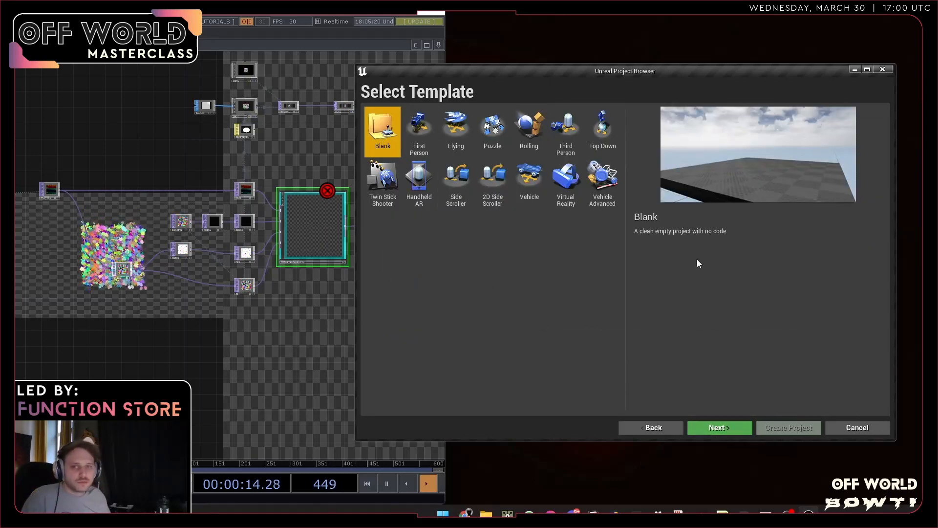
left_click(726, 429)
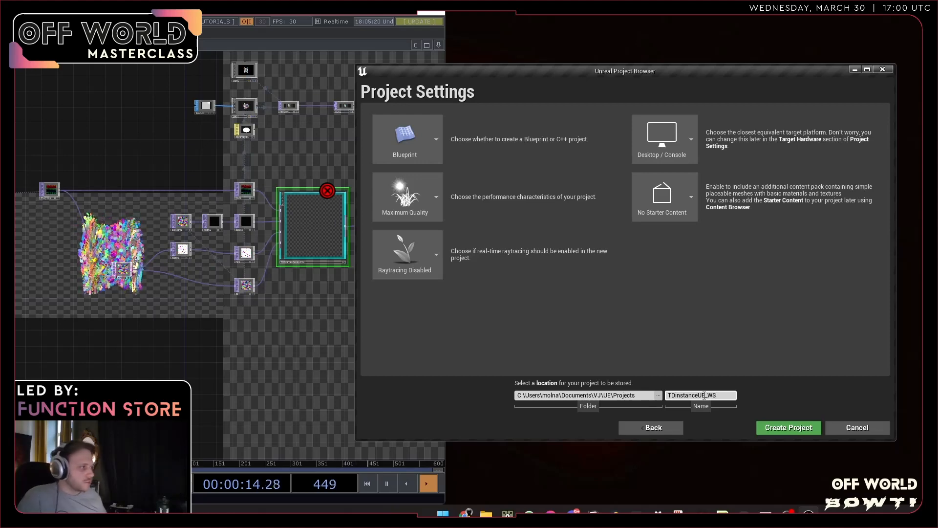
left_click(790, 426)
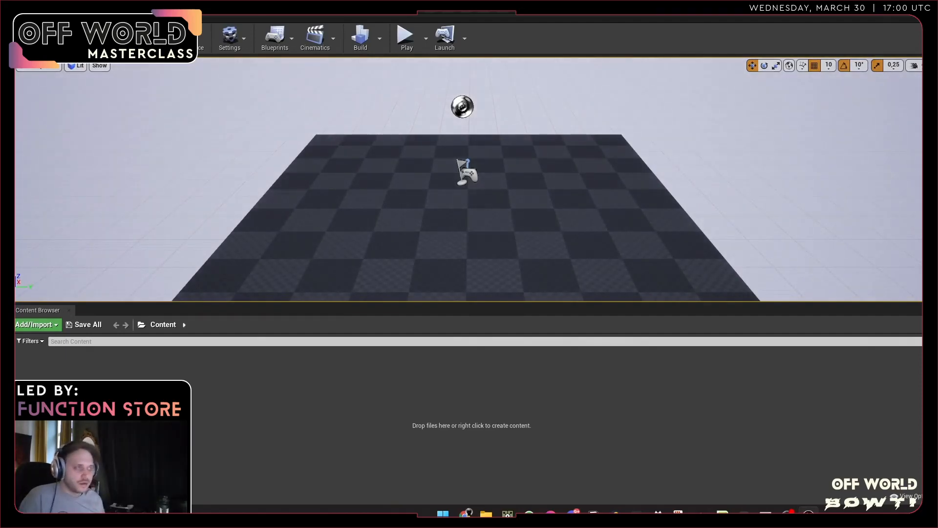
- Arrange the new Unreal editor and TouchDesigner side by side, and widen the TouchDesigner window
key("super+Right")
key("super+Right")
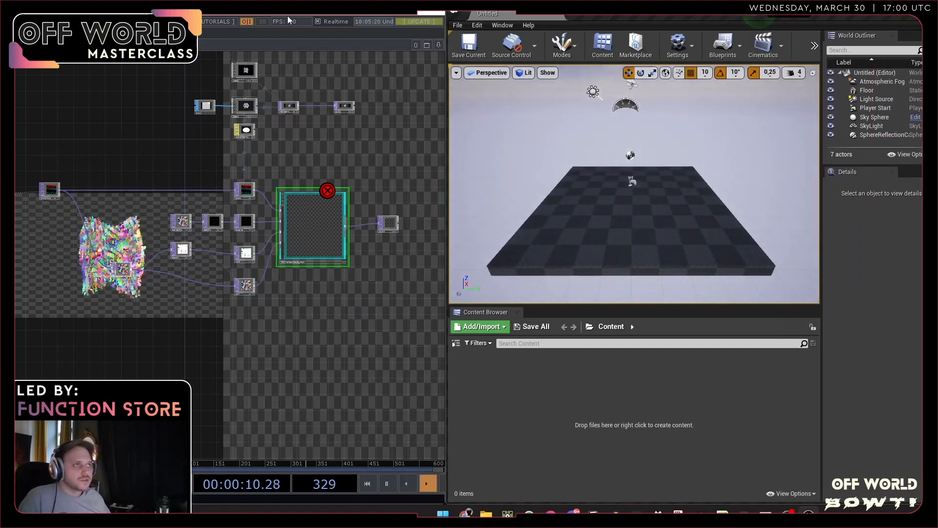
left_click_drag(290, 12, 0, 252)
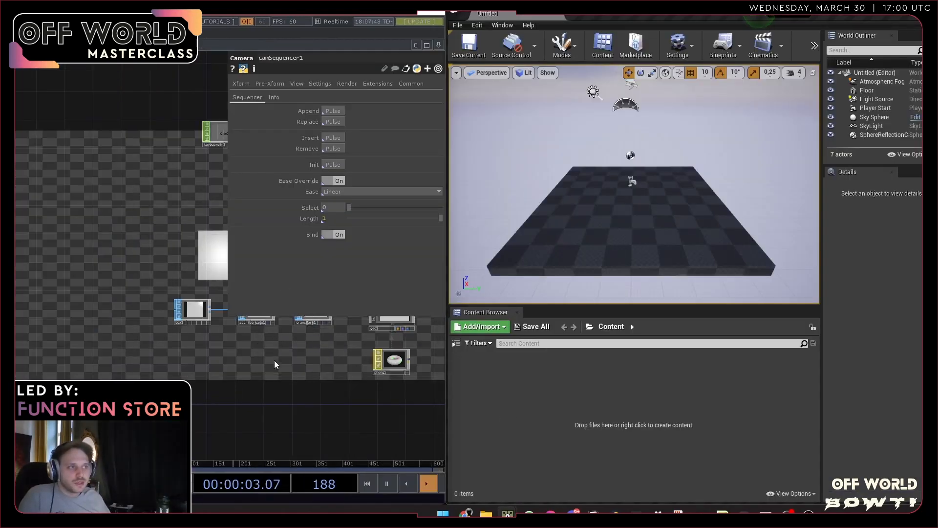
left_click_drag(445, 333, 523, 335)
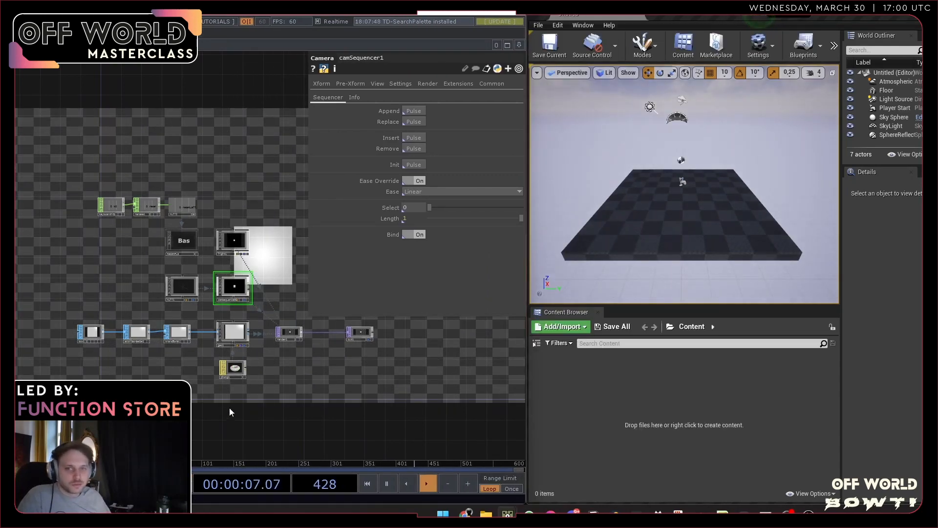
- Delete all the existing operators from the new TouchDesigner project's network
left_click_drag(289, 416, 273, 418)
scroll(268, 409, "down", 4)
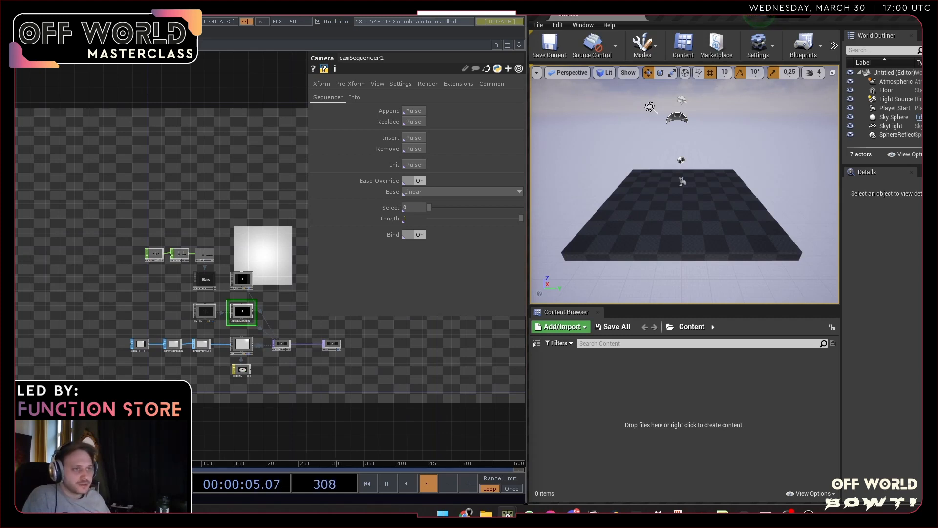
right_click(236, 311)
key("Escape")
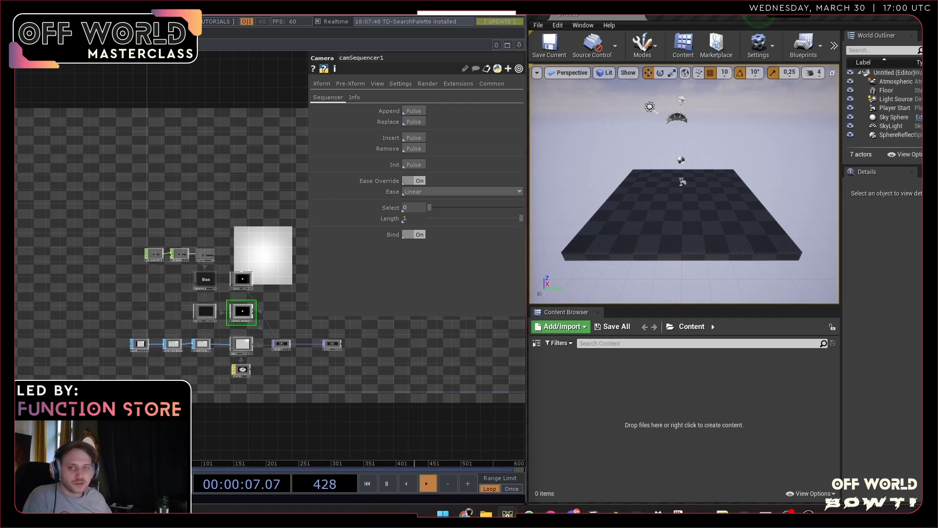
mouse_move(107, 380)
left_mouse_down()
mouse_move(168, 364)
mouse_move(108, 382)
left_mouse_up()
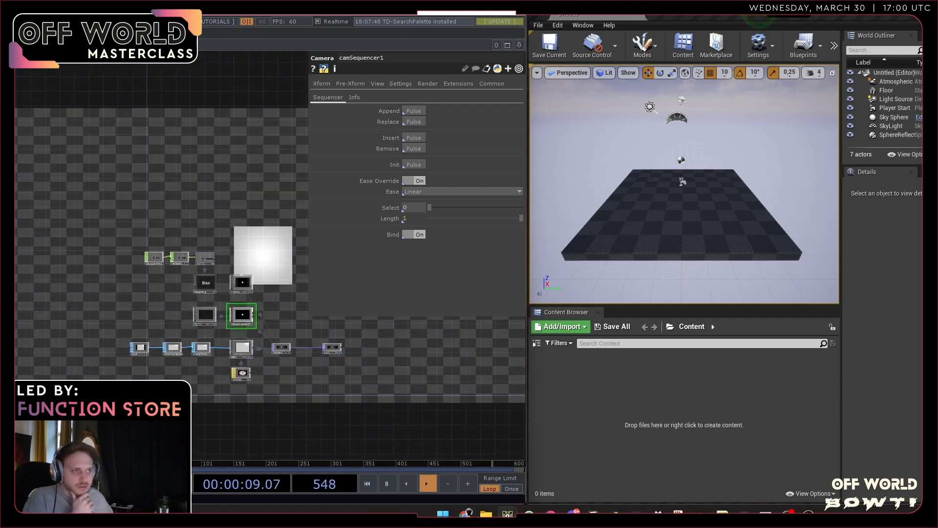
right_click_drag(97, 386, 310, 328)
right_click_drag(377, 212, 377, 212)
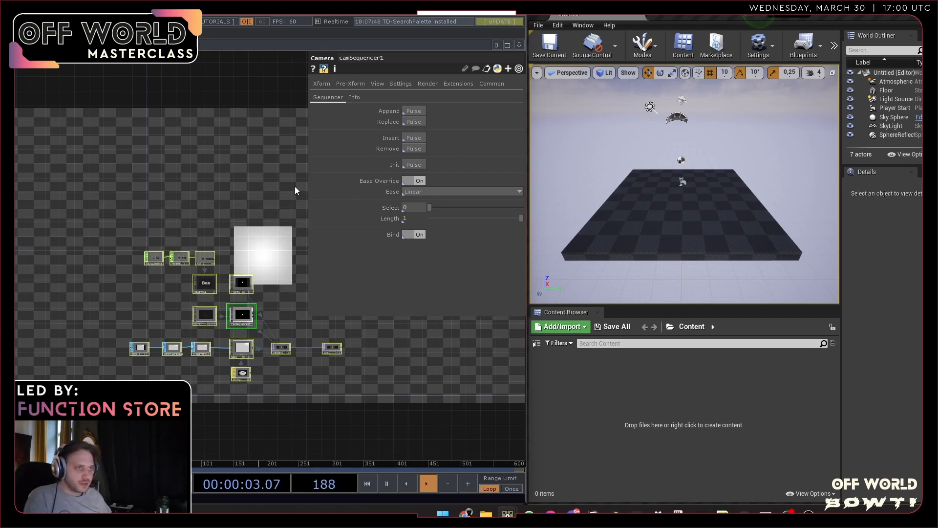
key("Delete")
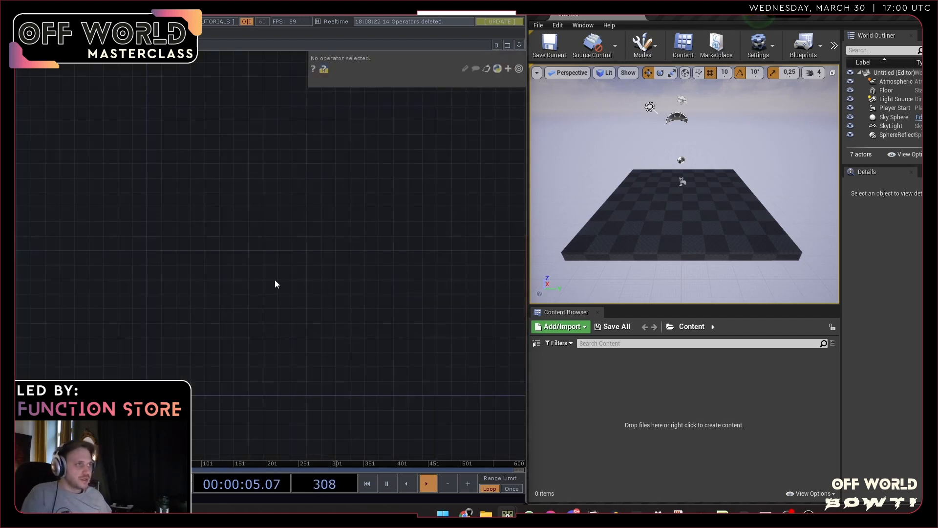
- Widen the TouchDesigner window across the Unreal editor and add a Box SOP to the empty network
mouse_move(273, 269)
left_mouse_down()
mouse_move(289, 268)
mouse_move(284, 261)
left_mouse_up()
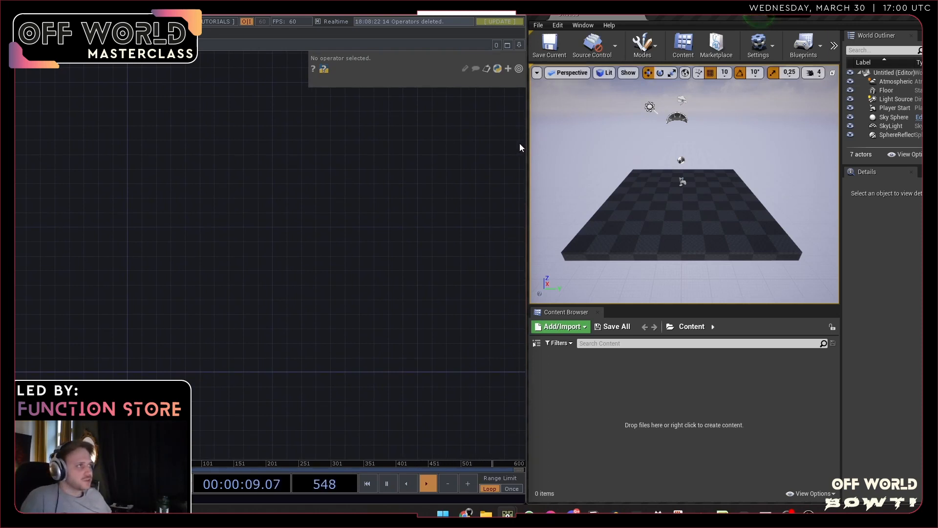
left_click_drag(526, 148, 922, 147)
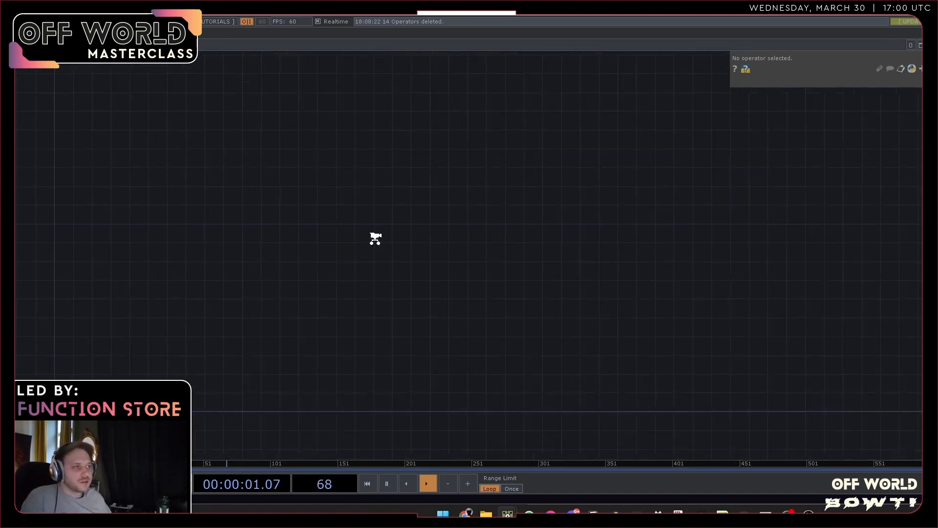
key("Tab")
left_click(303, 121)
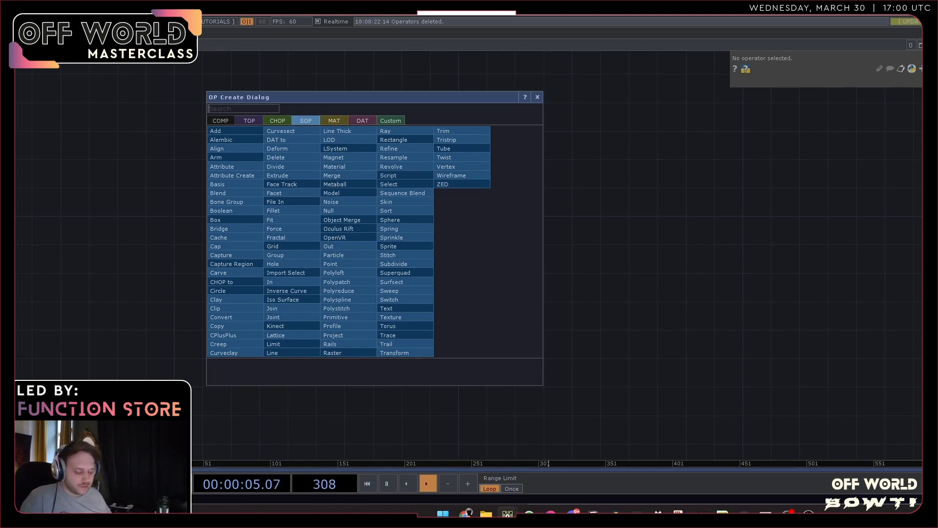
type("box")
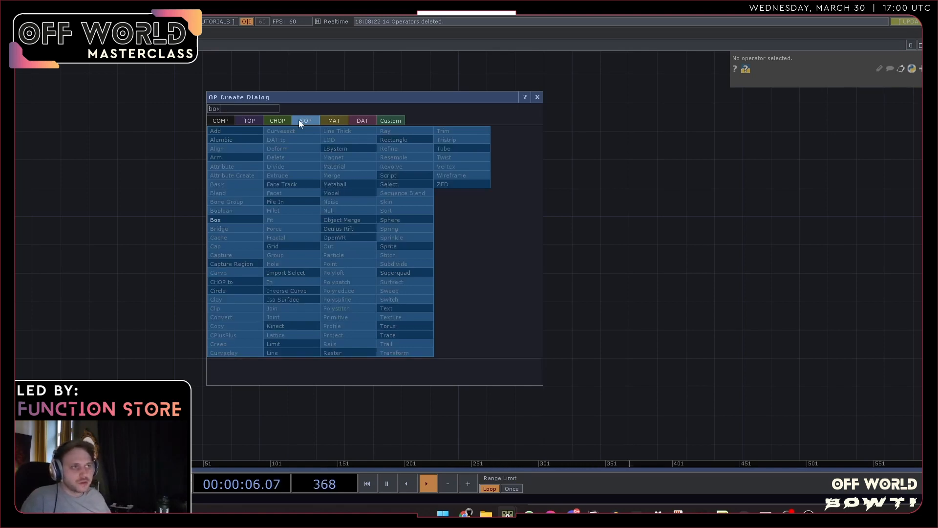
left_click(241, 221)
left_click(350, 228)
scroll(349, 228, "up", 5)
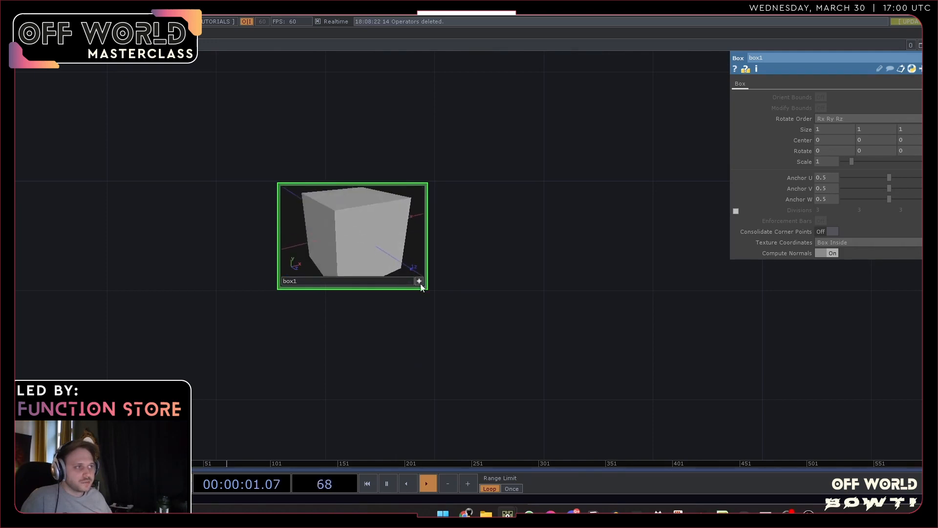
left_click_drag(489, 285, 425, 289)
scroll(425, 289, "down", 2)
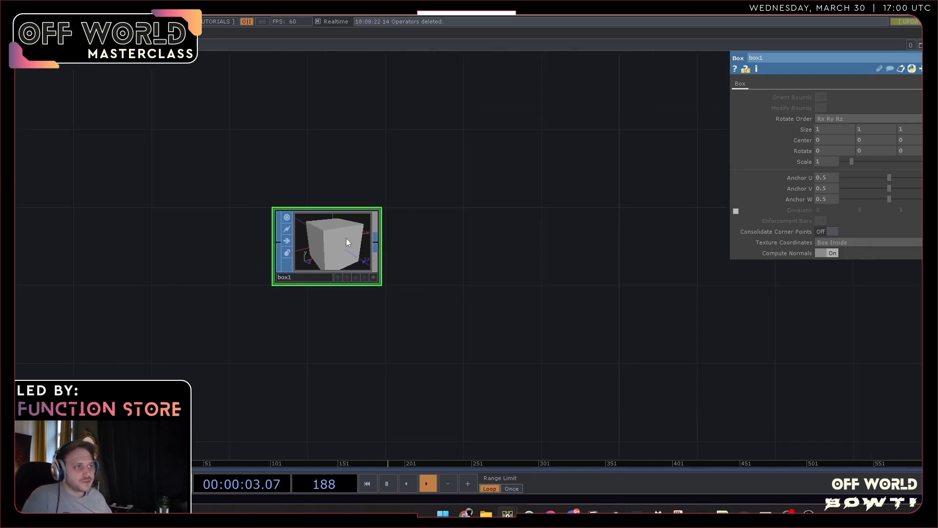
key("ctrl+c")
key("ctrl+v")
key("ctrl+v")
left_click_drag(440, 333, 412, 264)
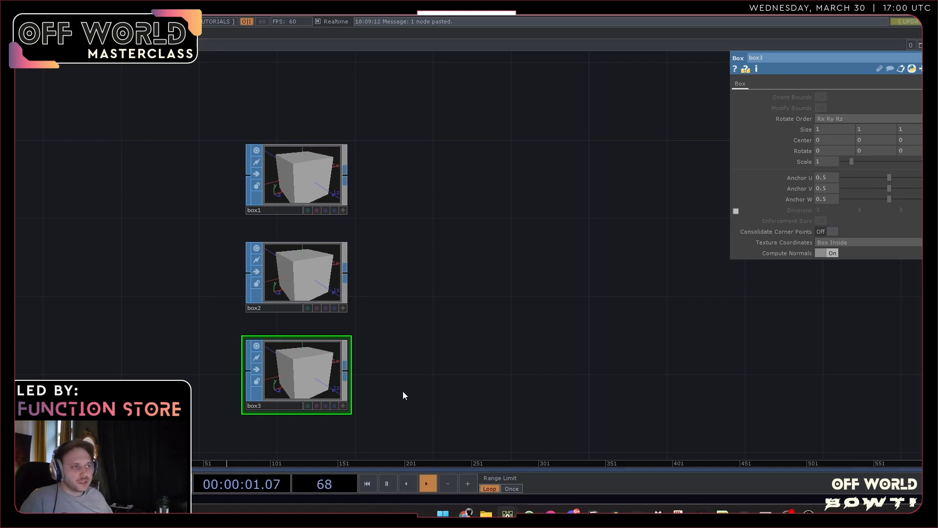
left_click_drag(412, 397, 280, 278)
key("Delete")
- Examine the box geometry from different angles in its node viewer
scroll(296, 169, "up", 3)
scroll(299, 167, "up", 2)
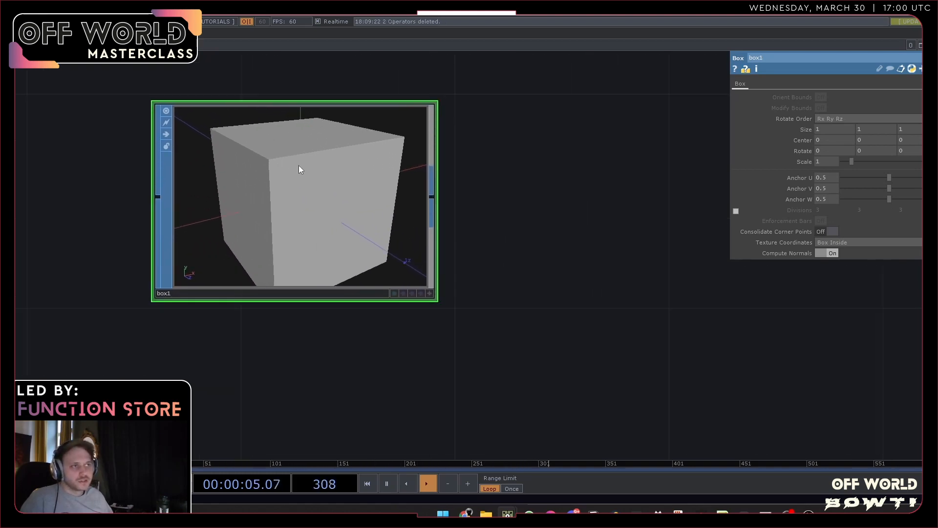
left_click(429, 293)
scroll(360, 223, "down", 3)
left_click_drag(359, 222, 282, 230)
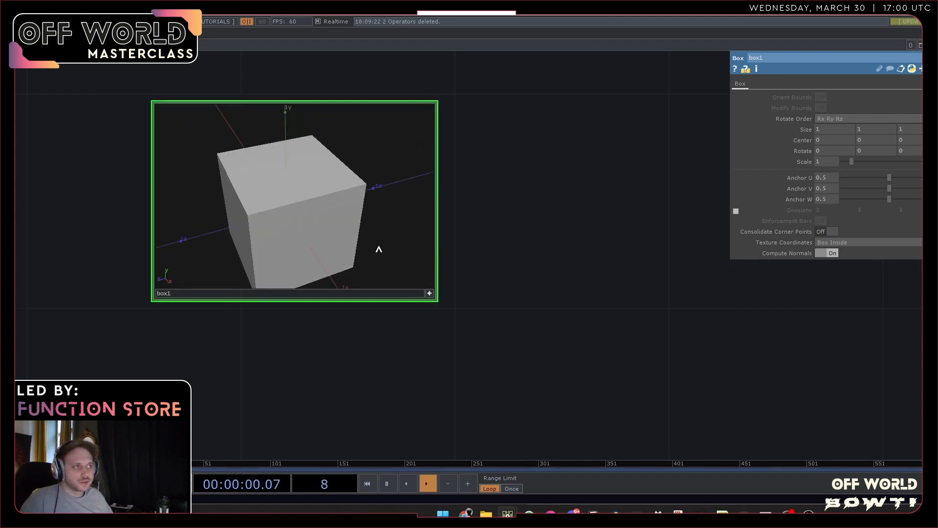
left_click(429, 293)
scroll(491, 283, "down", 4)
left_click_drag(554, 279, 365, 286)
scroll(338, 256, "down", 2)
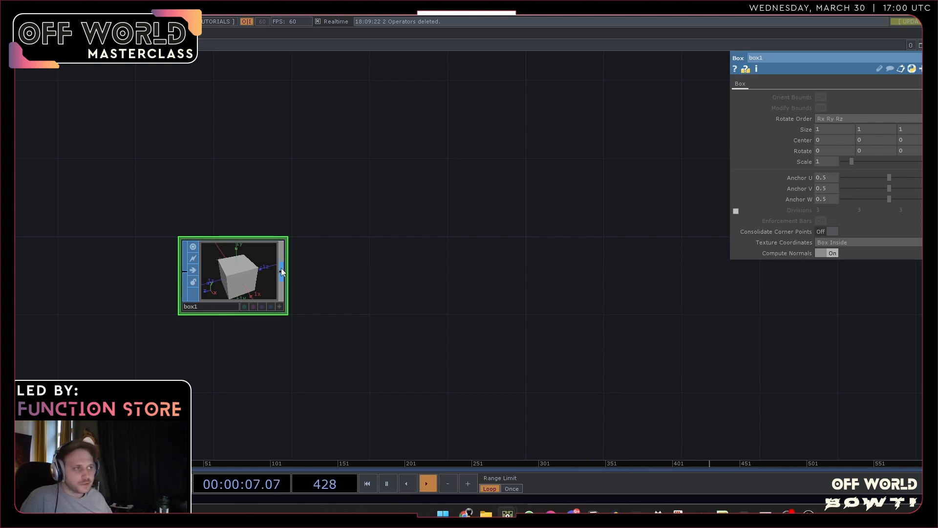
- Add a Geometry COMP fed by the box's output and place it beside the box
scroll(286, 274, "down", 2)
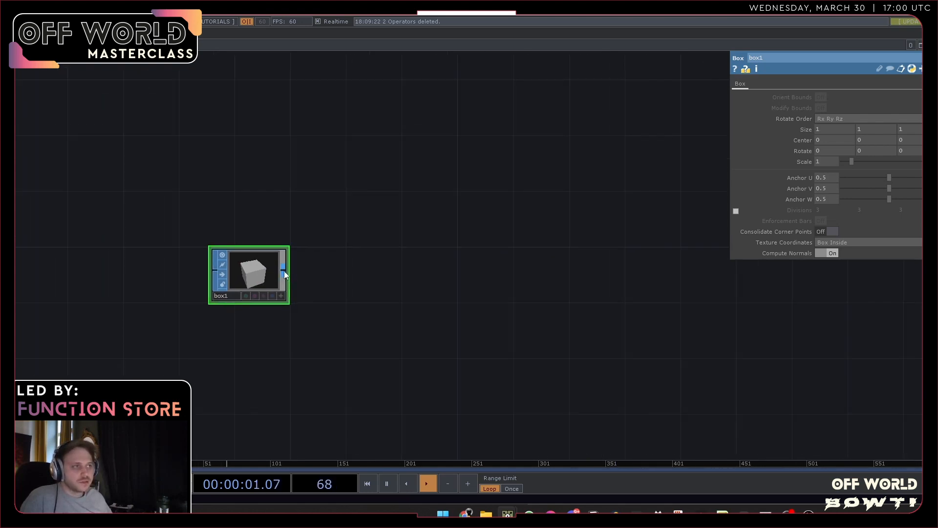
right_click(283, 271)
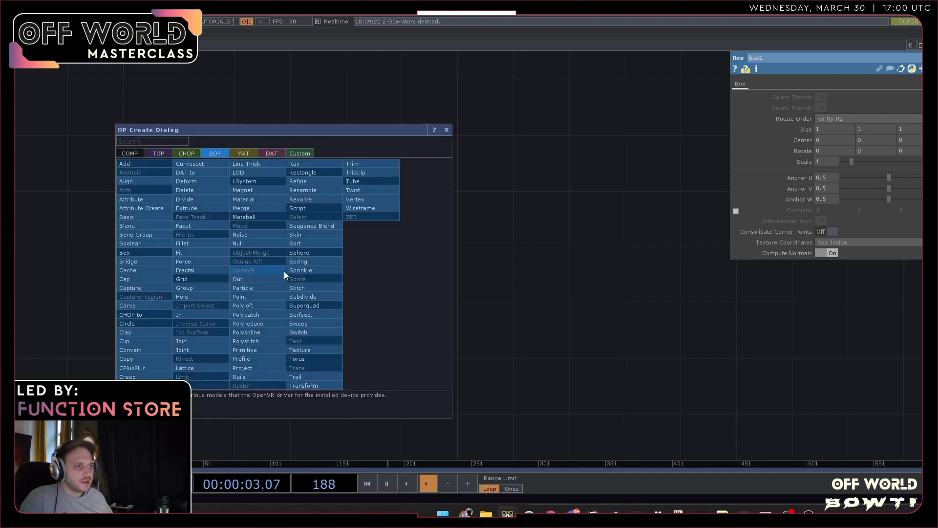
left_click(131, 154)
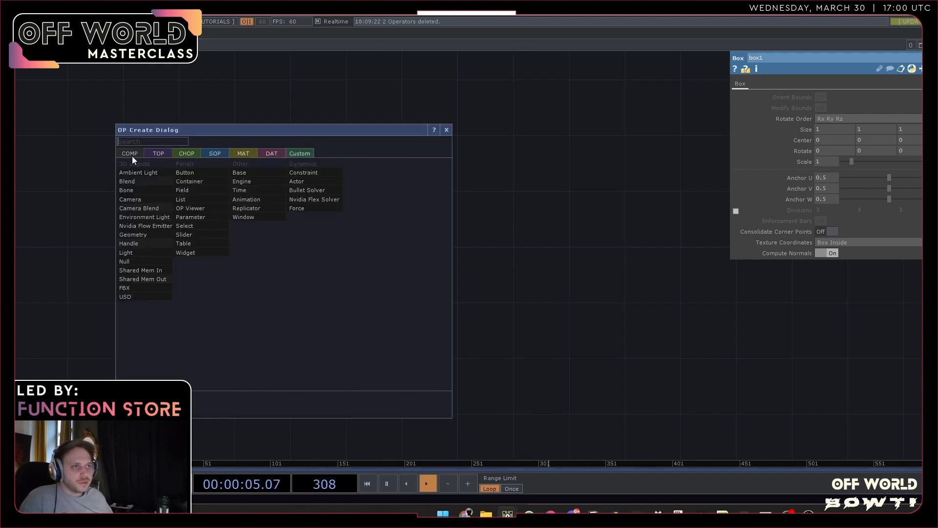
left_click(148, 240)
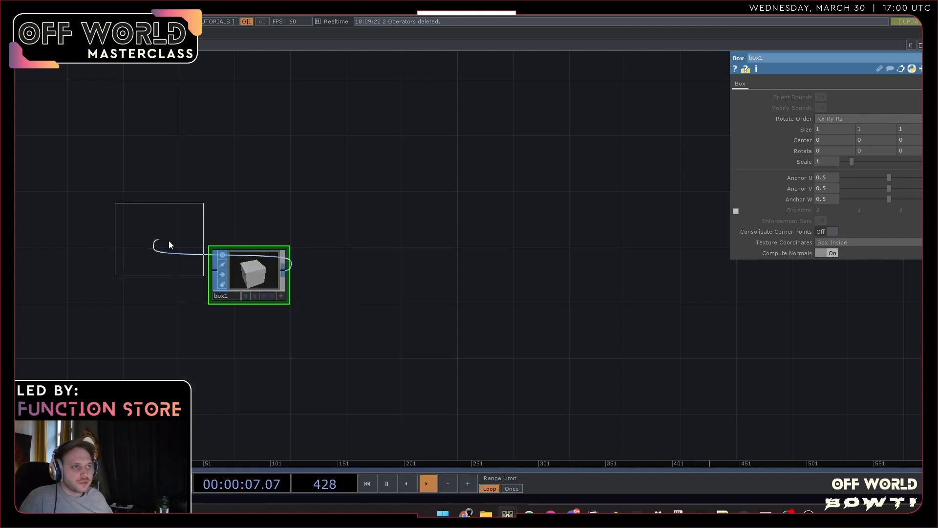
left_click(391, 277)
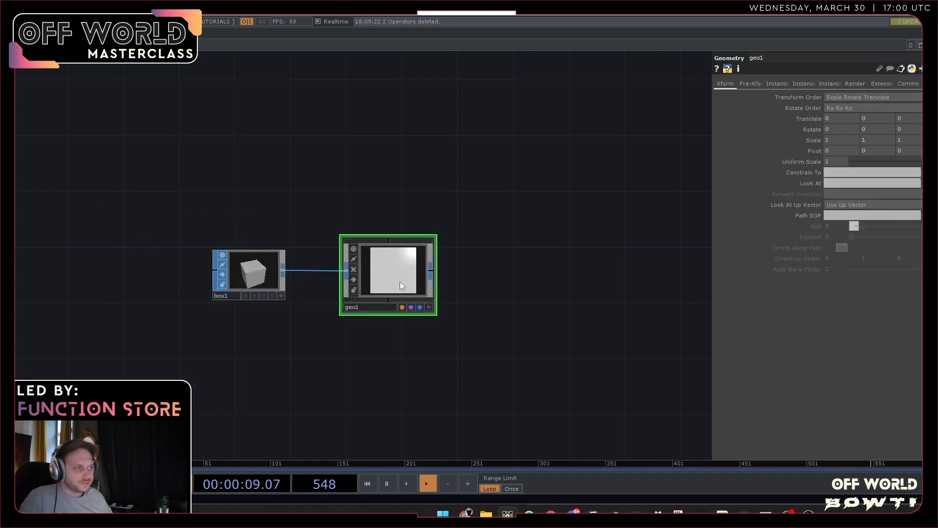
- Add a Camera COMP above the geometry component and a Light COMP above the camera
key("Tab")
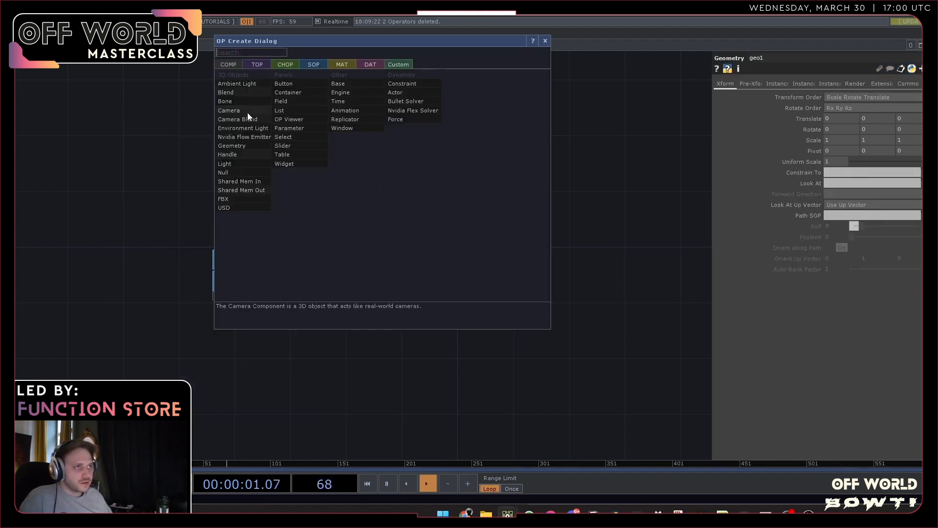
left_click(247, 112)
left_click(384, 179)
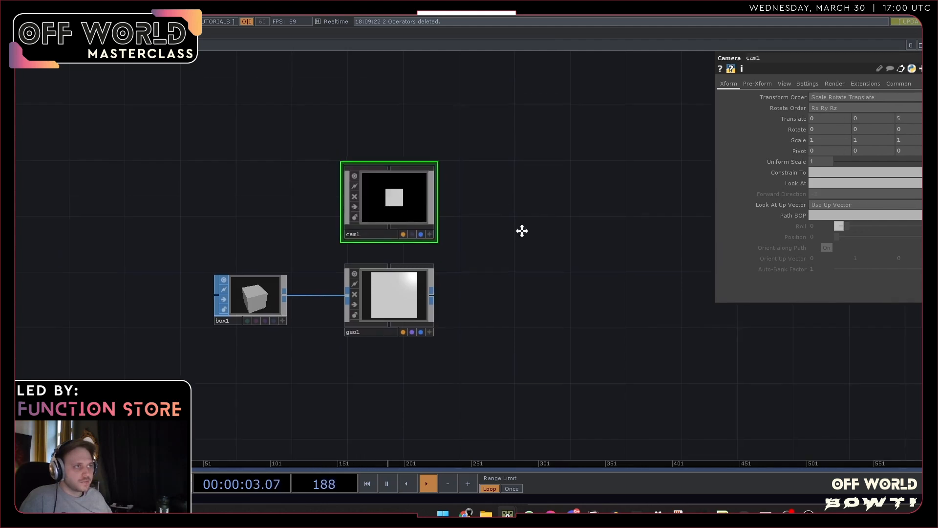
key("Tab")
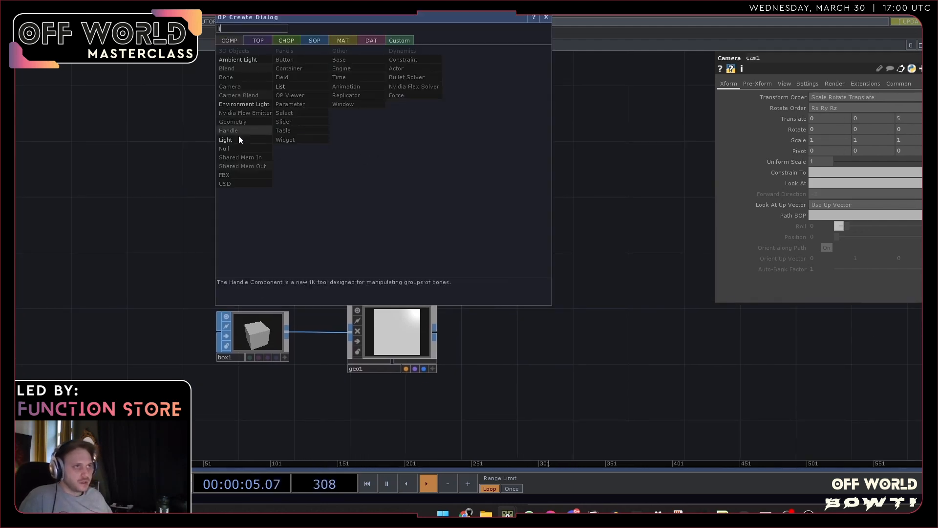
left_click(239, 139)
left_click(393, 142)
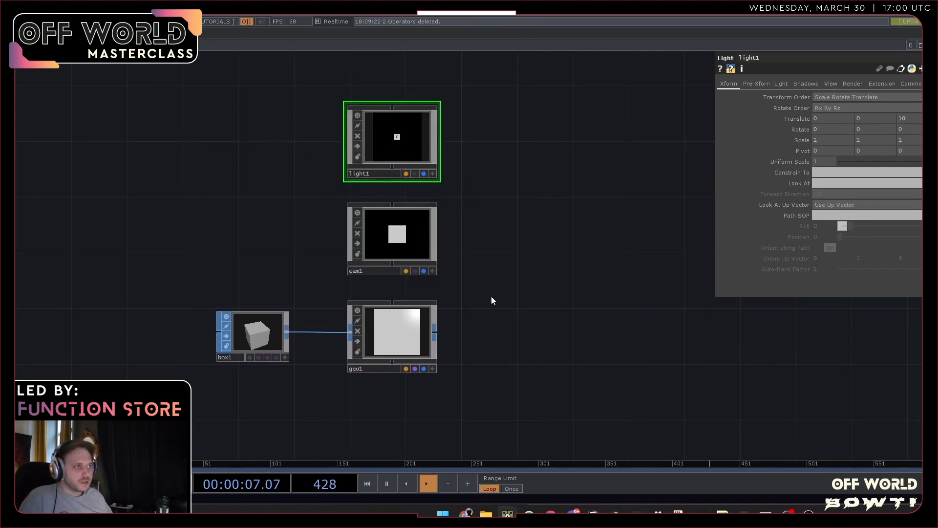
- Add a Render TOP beside the geometry component and connect a Null TOP to its output
left_click_drag(491, 296, 404, 211)
key("Tab")
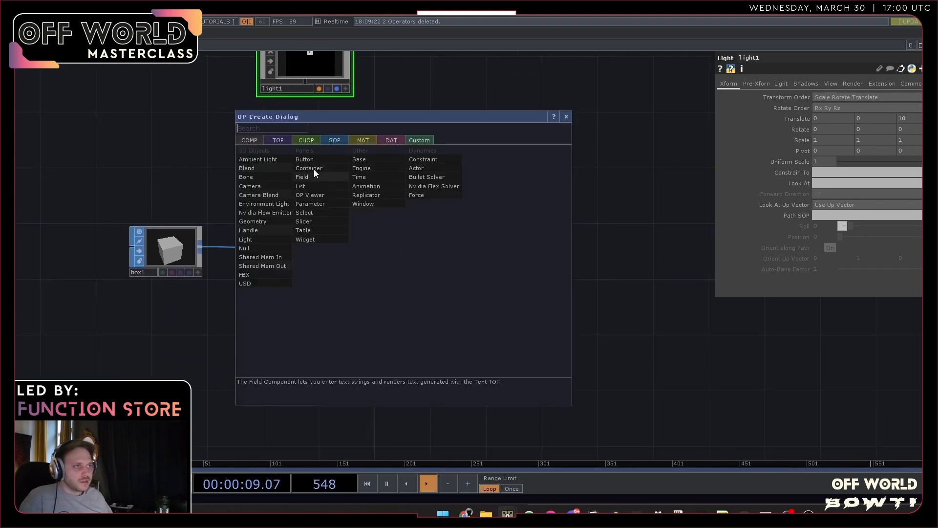
type("re")
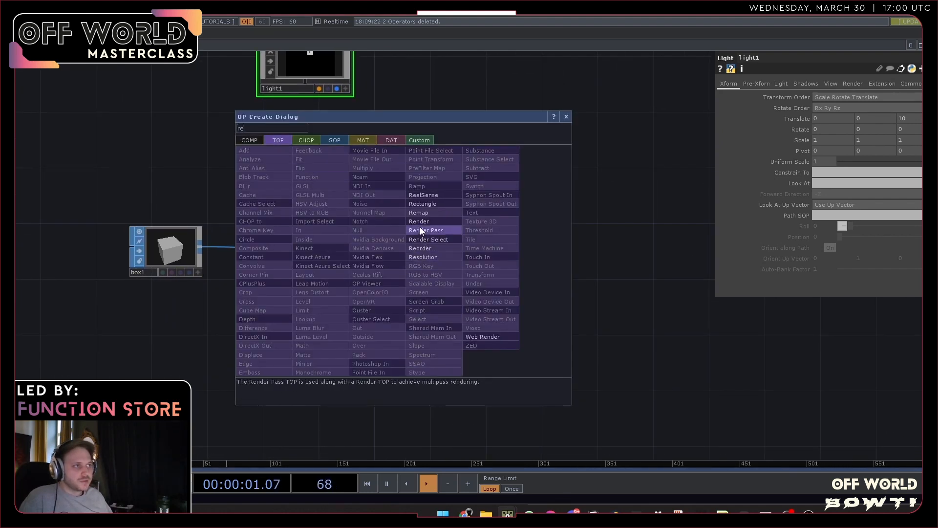
left_click(429, 222)
left_click(446, 255)
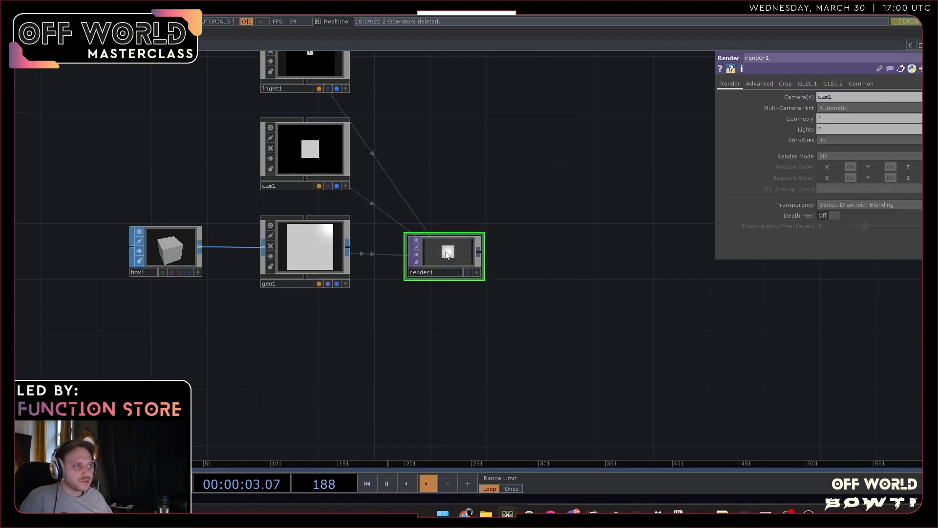
right_click(479, 252)
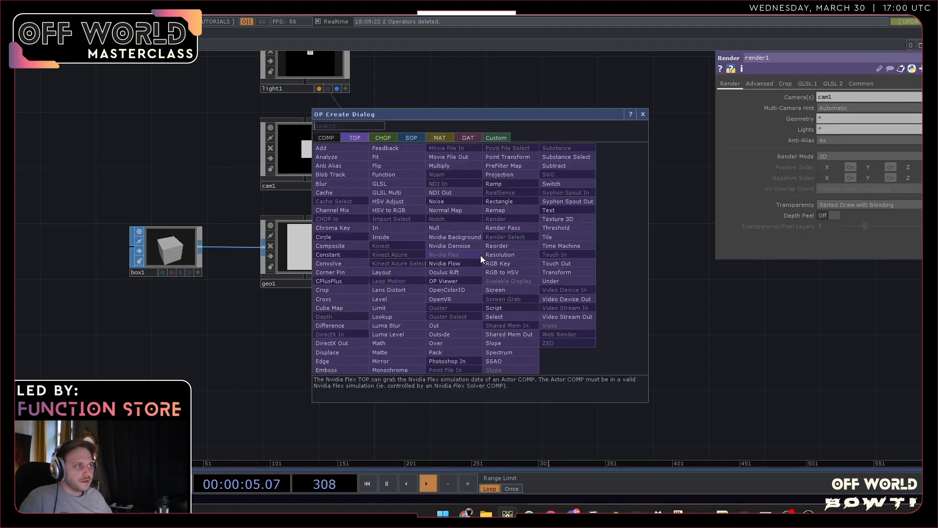
left_click(446, 234)
left_click(597, 255)
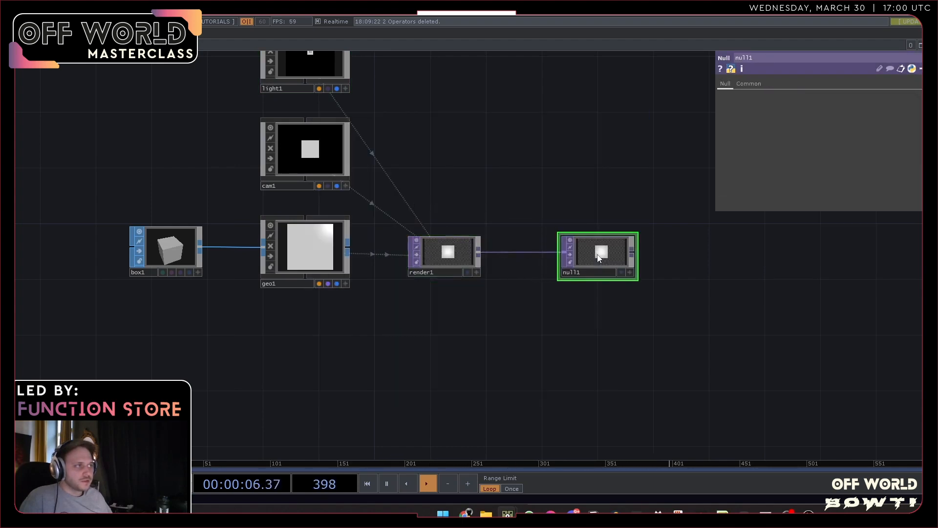
- Display the null as the network background and orbit the camera in its viewer to show the cube at an angle
left_click(621, 272)
left_click_drag(366, 186, 377, 200)
left_click(357, 200)
mouse_move(320, 174)
left_mouse_down()
mouse_move(323, 184)
mouse_move(313, 188)
left_mouse_up()
- Add a Grid SOP to the network, placed below and ahead of the box
left_click_drag(191, 342, 265, 272)
scroll(265, 272, "down", 5)
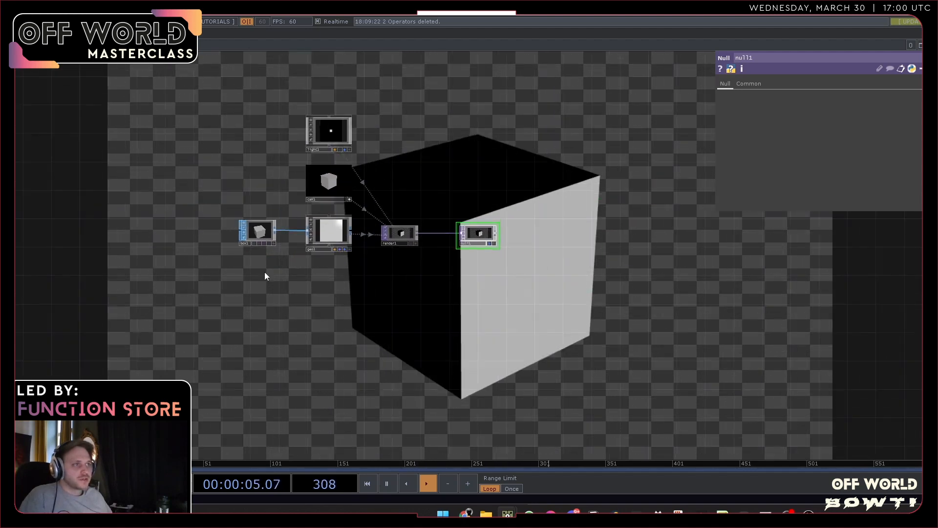
left_click_drag(183, 281, 250, 291)
key("Tab")
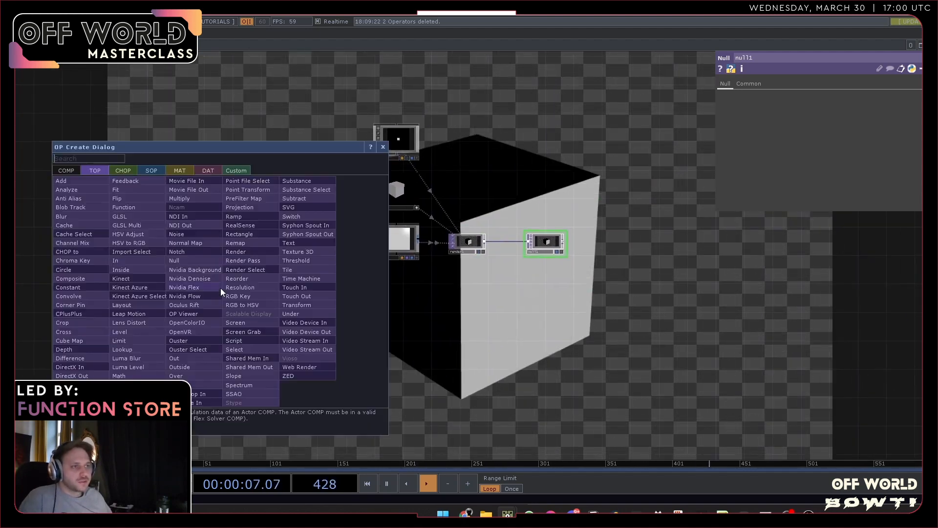
type("g")
left_click(149, 170)
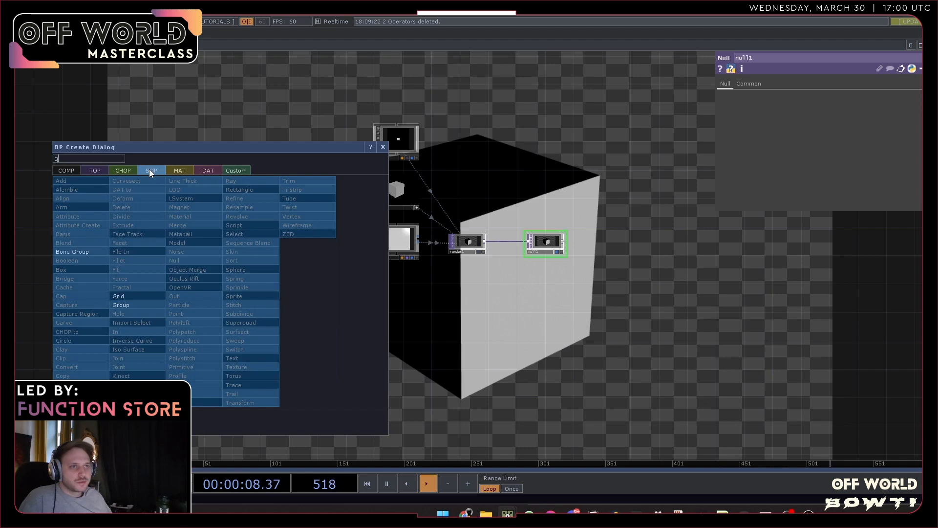
left_click(142, 295)
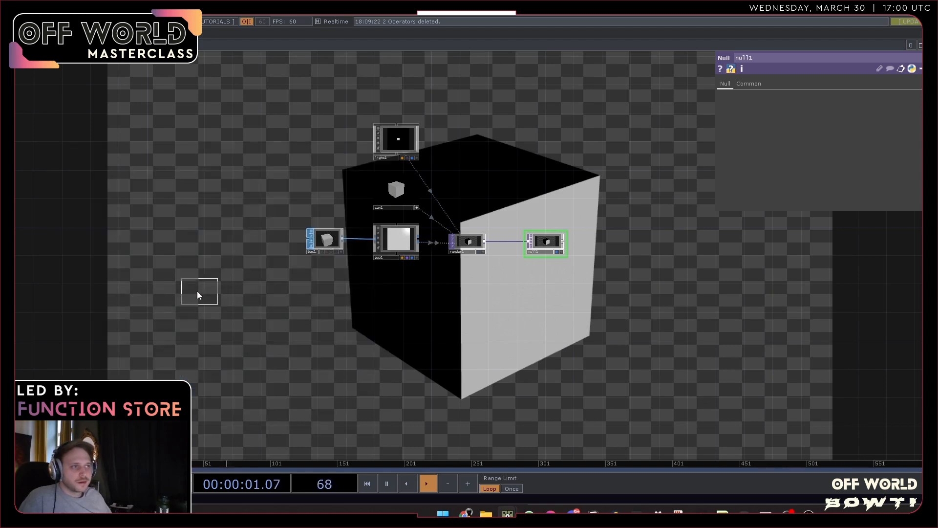
left_click(158, 292)
- Examine the grid geometry as a wireframe from several angles in its node viewer
scroll(150, 288, "up", 5)
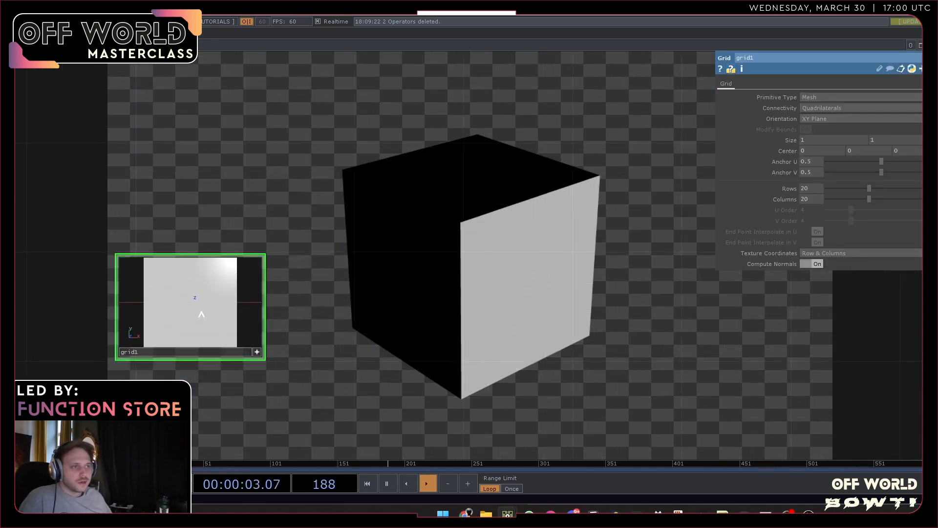
left_click_drag(201, 315, 183, 293)
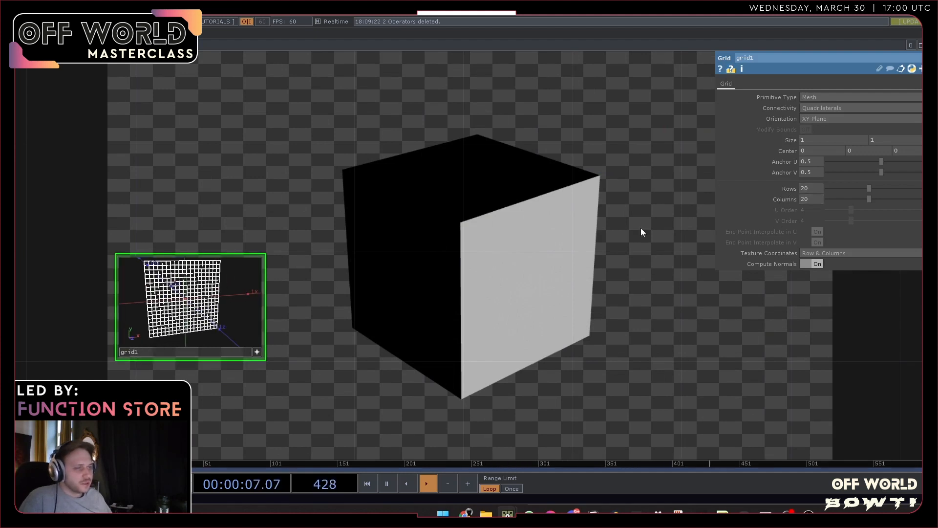
left_click_drag(184, 292, 170, 278)
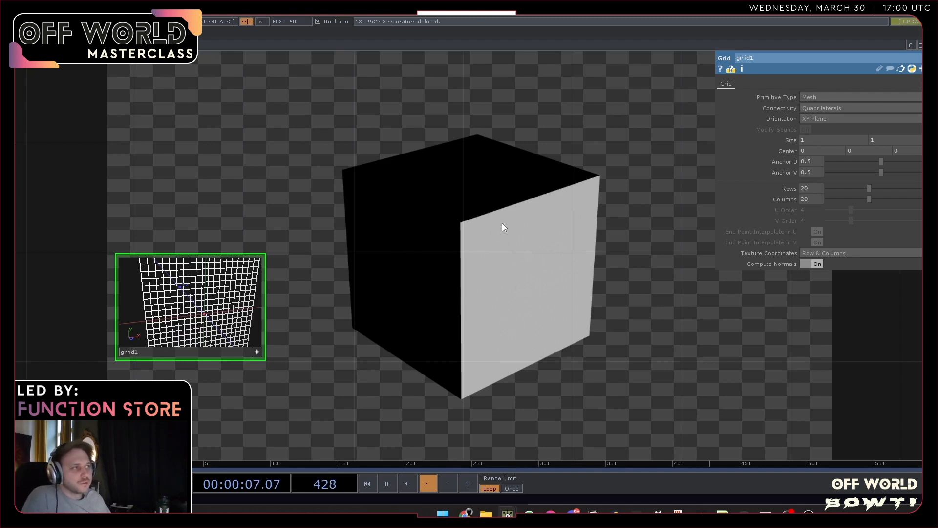
mouse_move(144, 286)
left_mouse_down()
mouse_move(157, 297)
mouse_move(137, 296)
left_mouse_up()
middle_click_drag(138, 295, 173, 289)
scroll(174, 290, "down", 5)
left_click_drag(186, 294, 186, 294)
scroll(402, 300, "down", 7)
left_click_drag(517, 326, 369, 339)
left_click_drag(191, 320, 201, 329)
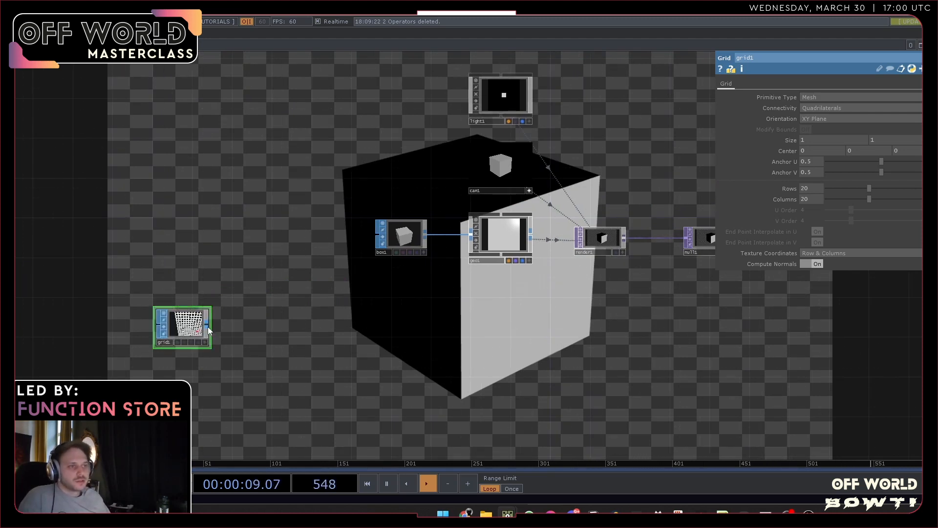
scroll(202, 345, "up", 5)
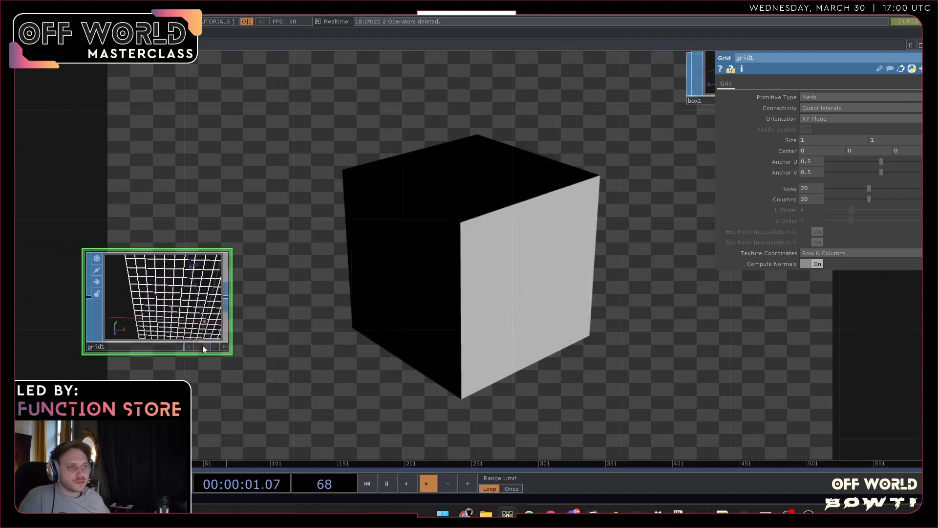
left_click(223, 347)
left_click_drag(204, 320, 165, 303)
left_click(222, 347)
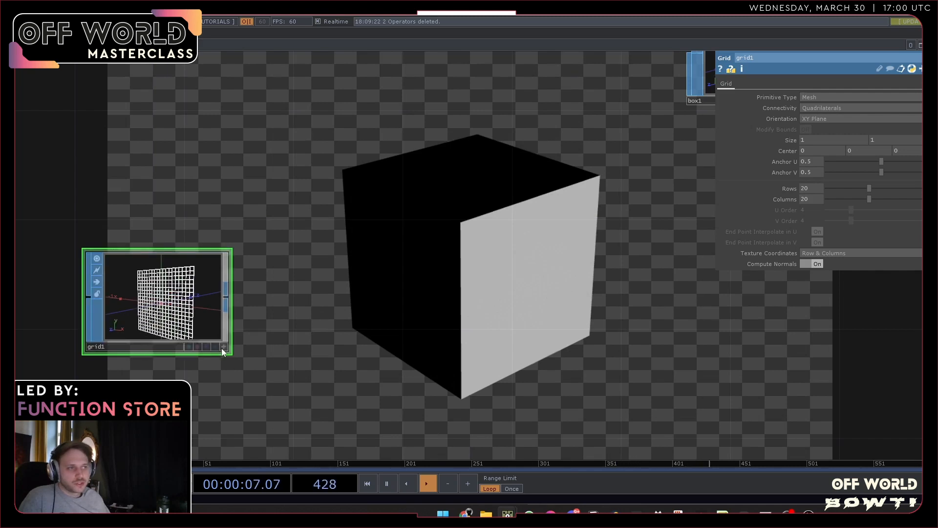
left_click_drag(246, 319, 233, 330)
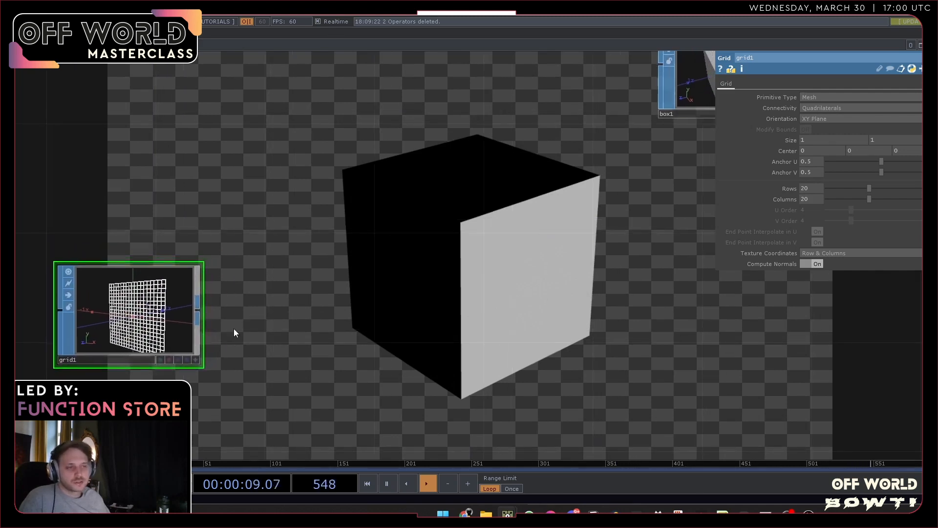
- Add a SOP to CHOP that converts the grid's points into channels, placed beside the grid
scroll(219, 308, "down", 2)
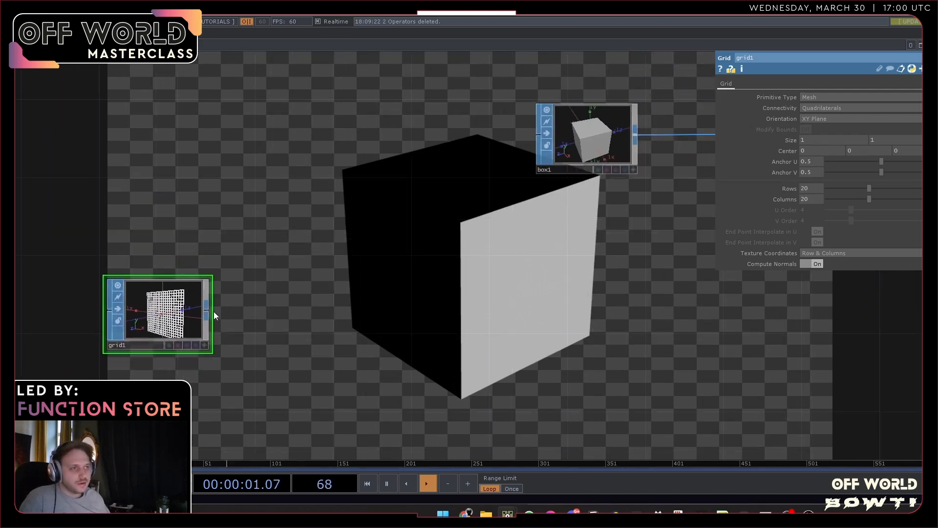
key("Tab")
left_click(107, 196)
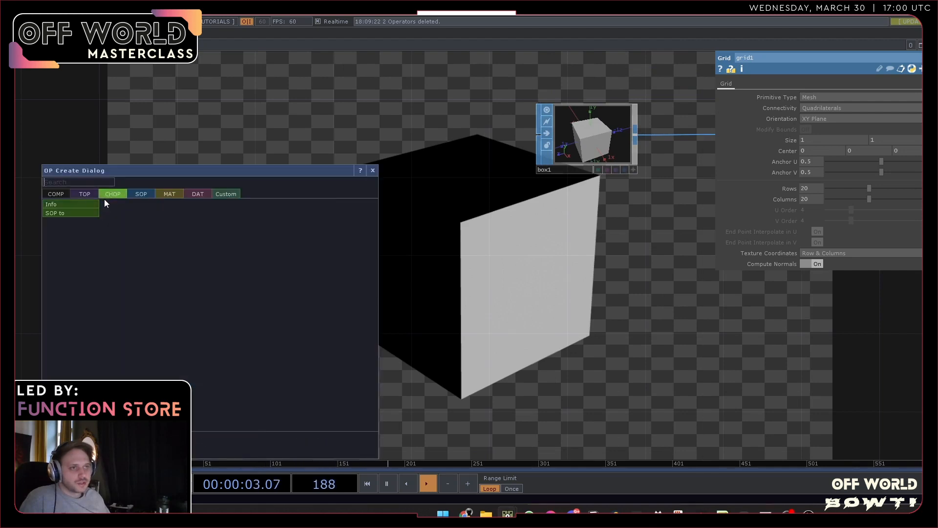
left_click(66, 215)
left_click(284, 233)
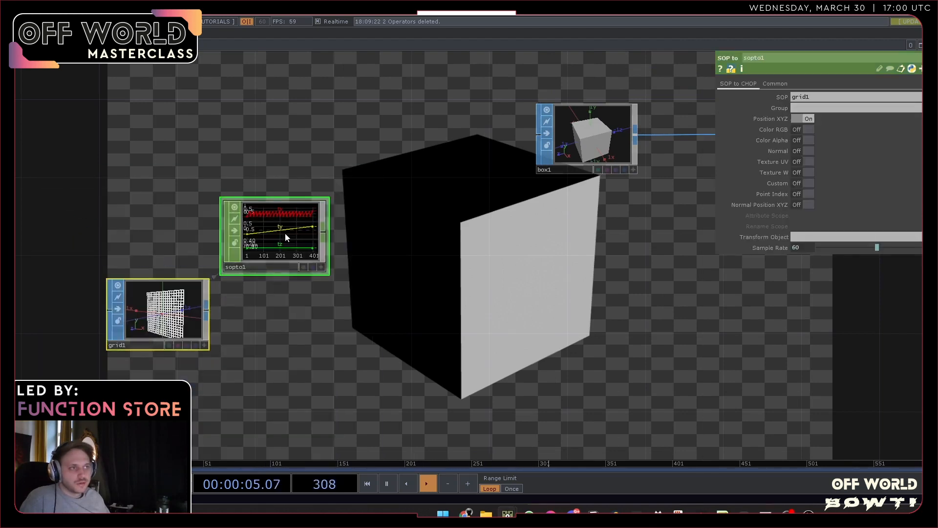
- Examine the tx, ty and tz channels of the SOP to CHOP alongside the grid's points in its viewer
scroll(283, 233, "up", 5)
left_click_drag(258, 383, 448, 292)
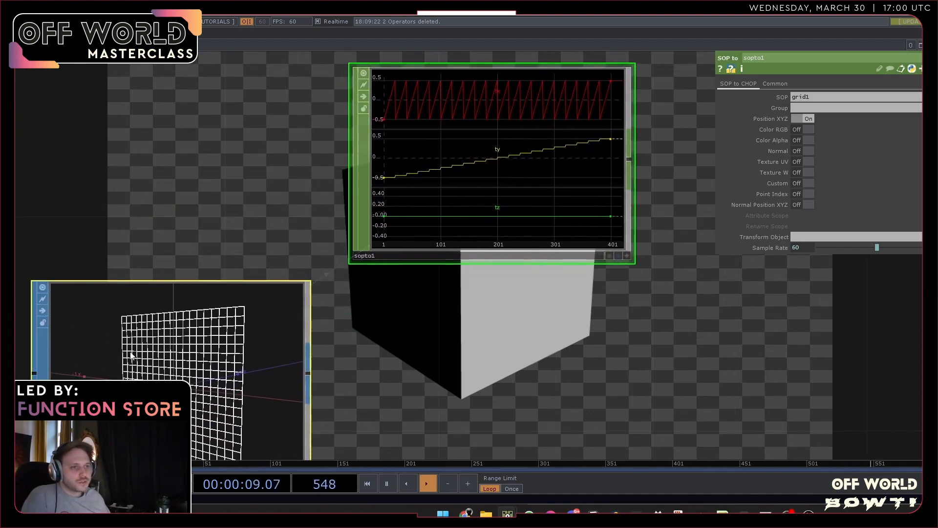
left_click(160, 349)
mouse_move(135, 342)
left_mouse_down()
mouse_move(109, 324)
mouse_move(148, 336)
left_mouse_up()
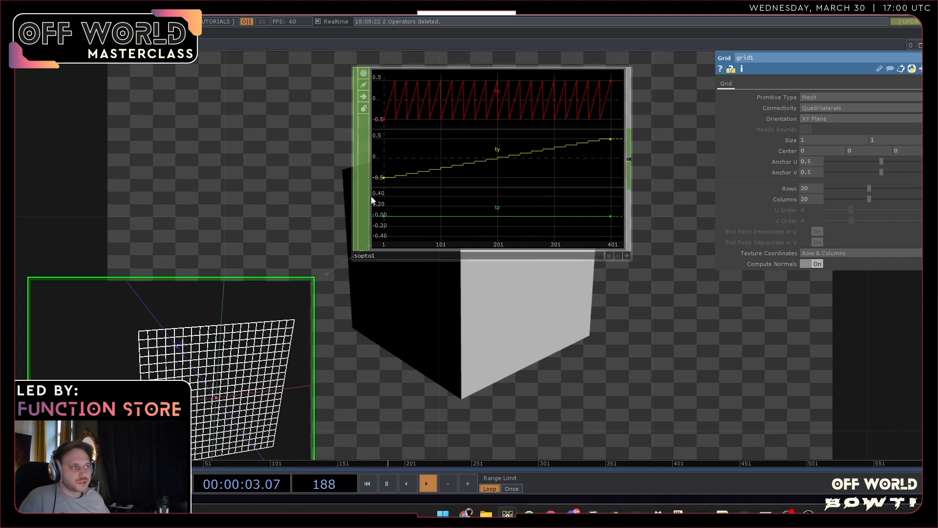
scroll(382, 198, "up", 3)
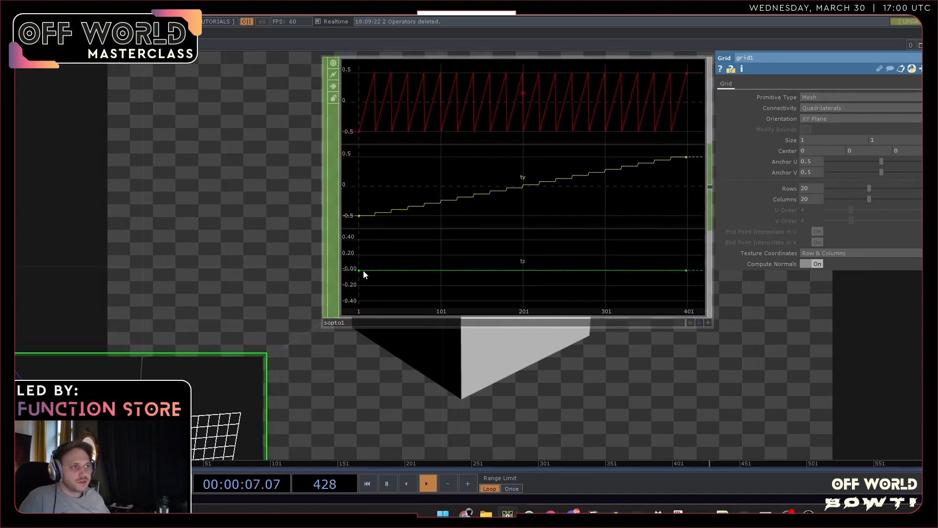
scroll(350, 268, "down", 5)
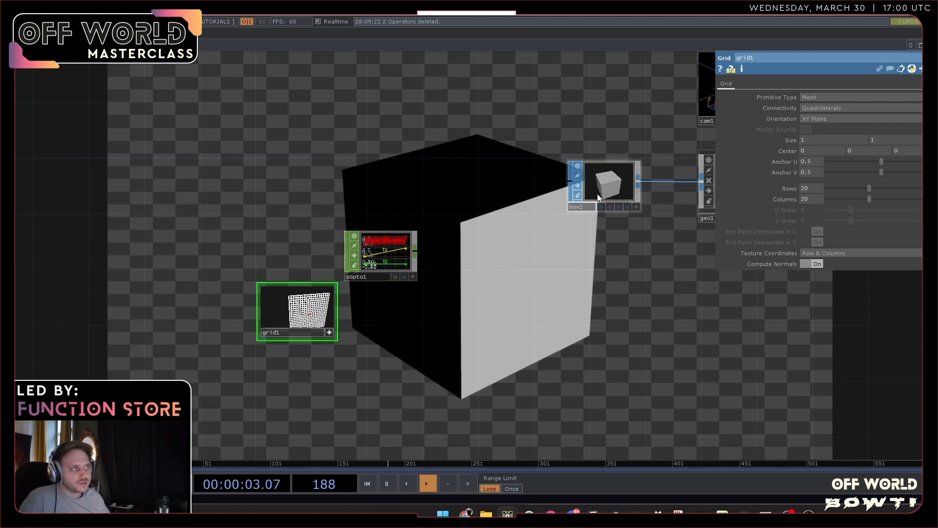
- Move the SOP to CHOP in line with the grid and connect a Null CHOP named pos to its output
left_click_drag(607, 235, 530, 277)
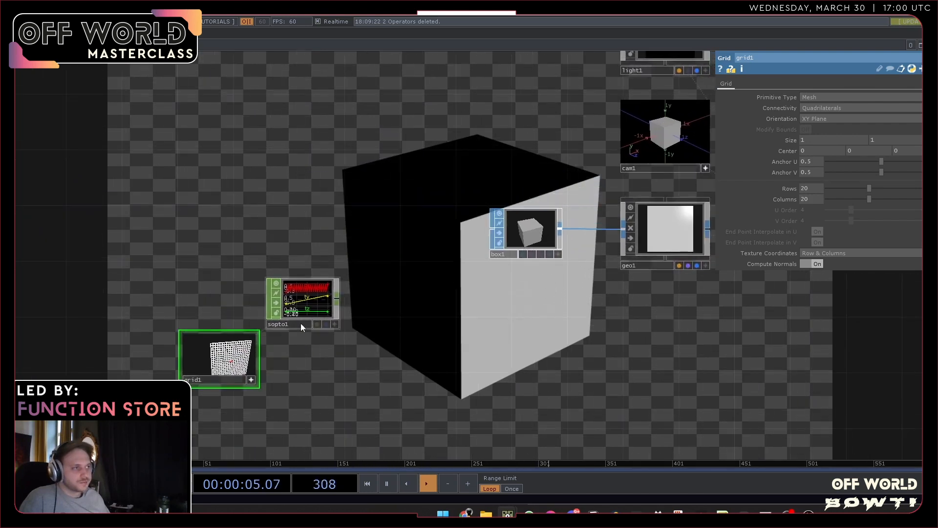
left_click_drag(306, 322, 361, 374)
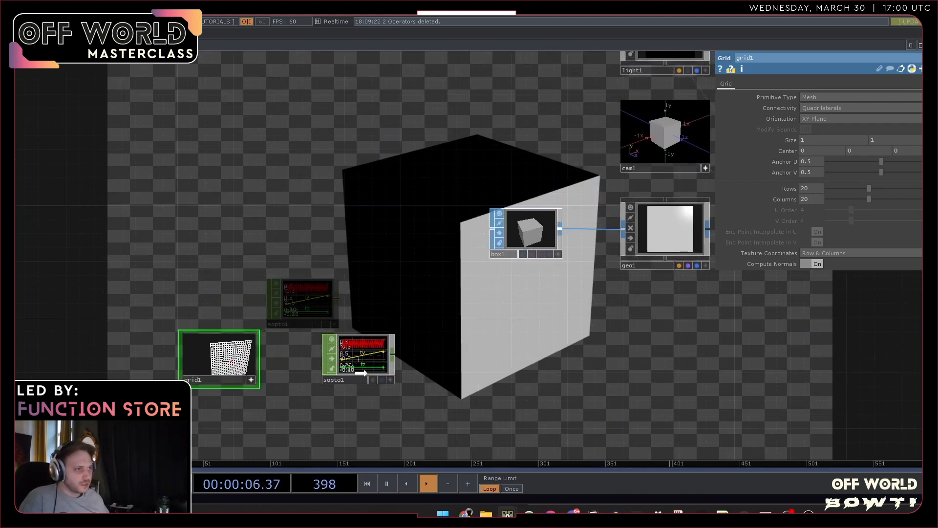
right_click(391, 359)
type("n")
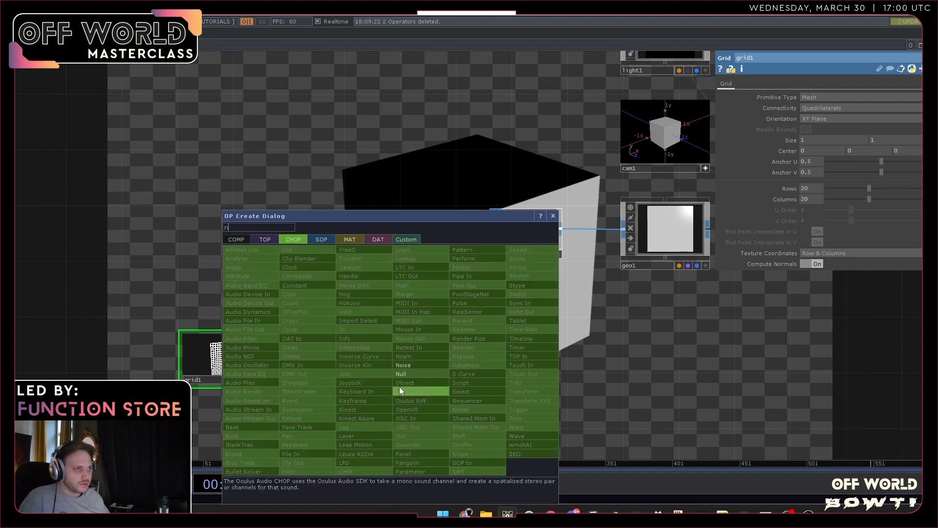
left_click(412, 374)
left_click(517, 357)
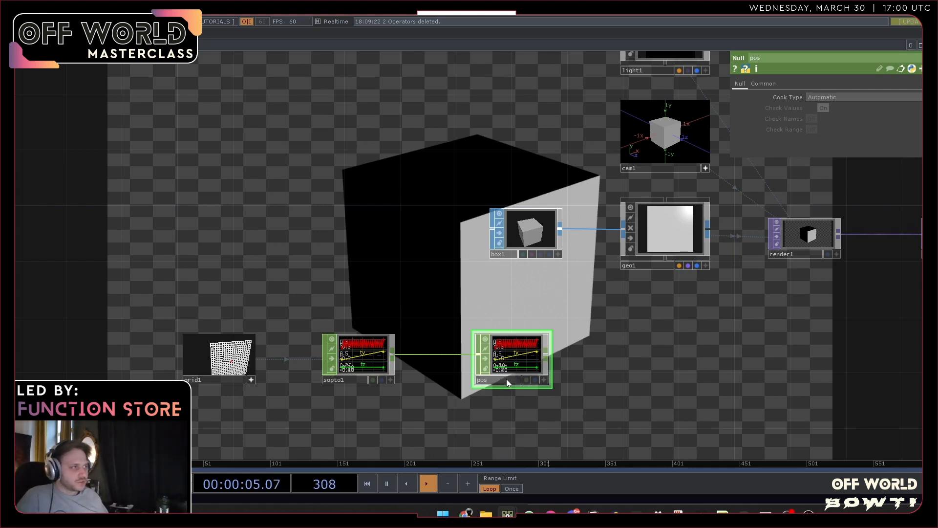
key("Return")
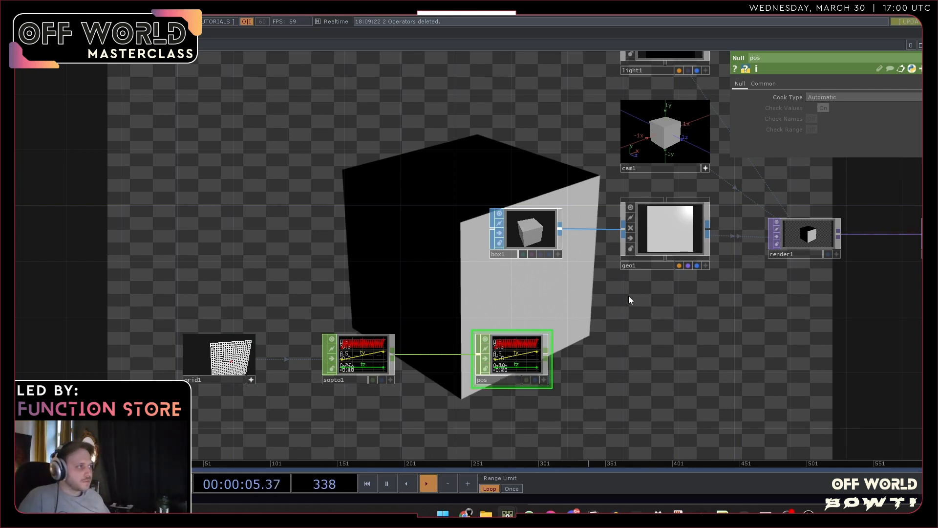
- Turn on instancing for the geometry component with pos as Translate OP and tx, ty and tz as Translate X, Y and Z
left_click(655, 246)
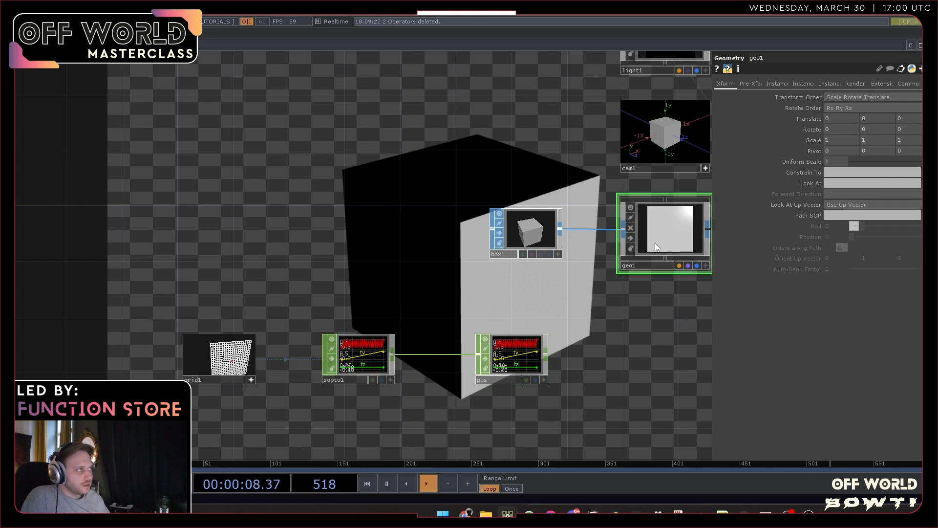
left_click(772, 84)
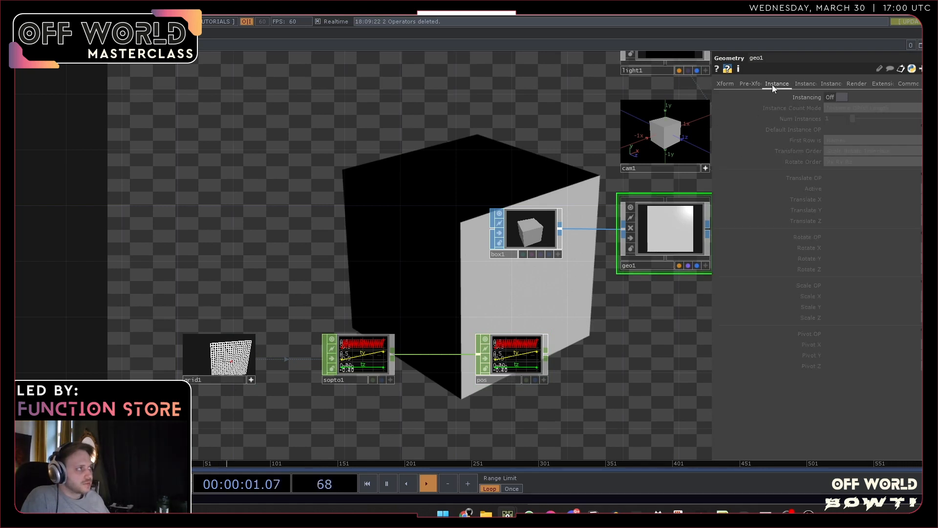
left_click(838, 97)
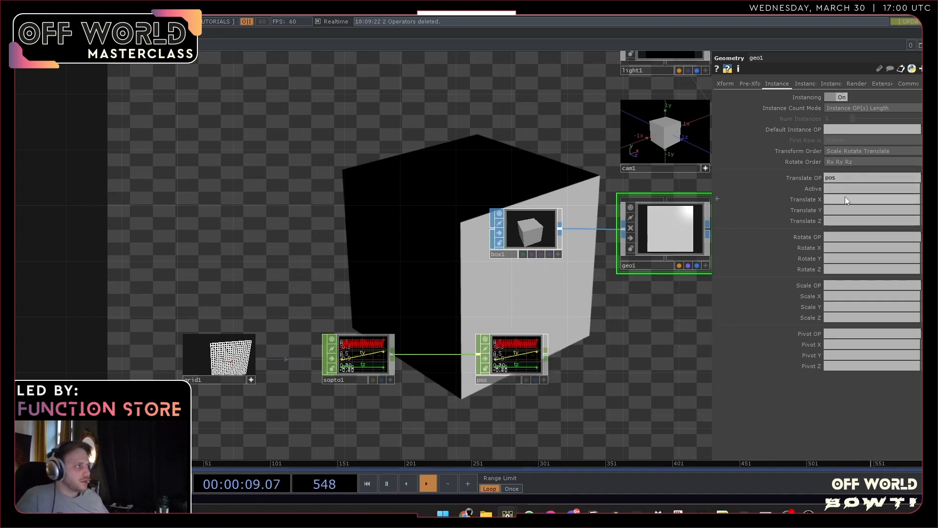
left_click(847, 198)
type("t")
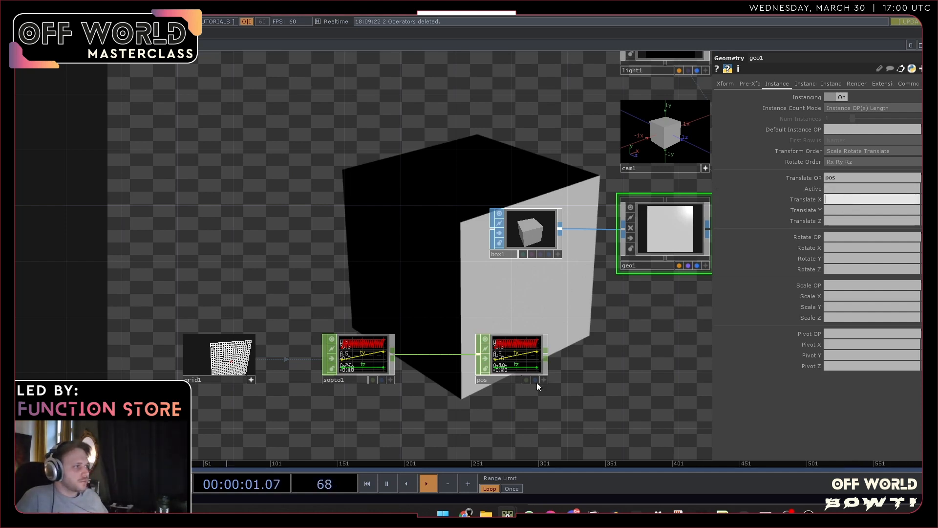
type("x")
left_click(851, 208)
type("ty")
left_click(849, 221)
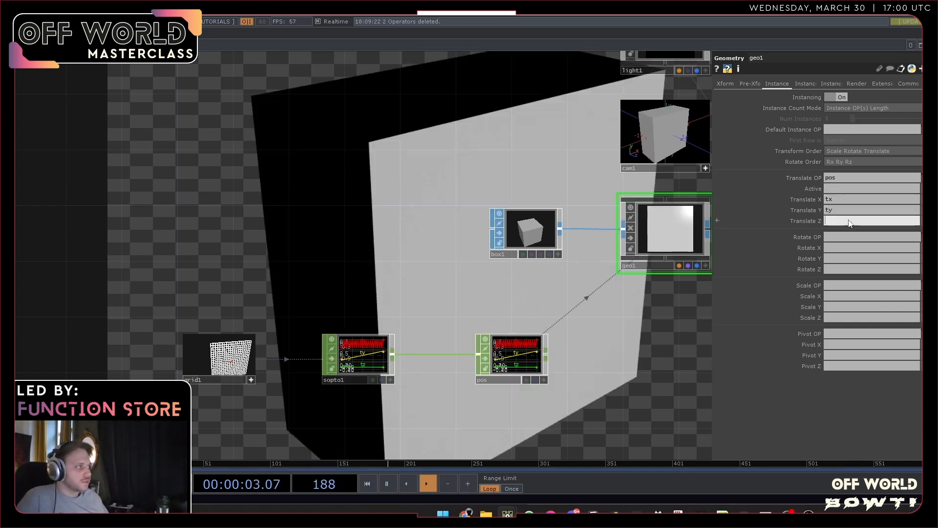
left_click(661, 354)
- Move the box node farther from the geometry component and set the box's scale to 0.03
left_click_drag(669, 338, 503, 335)
middle_click_drag(503, 335, 467, 344)
left_click_drag(467, 345, 350, 373)
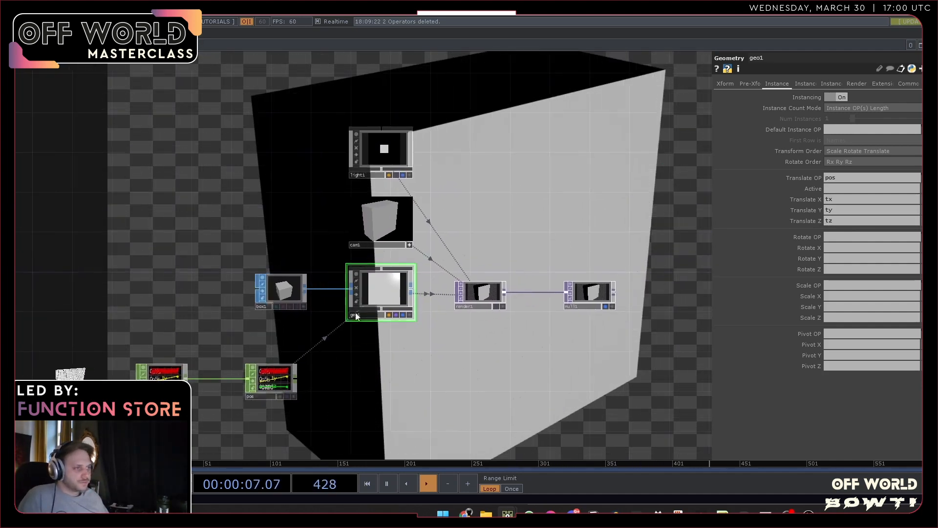
left_click_drag(286, 294, 246, 294)
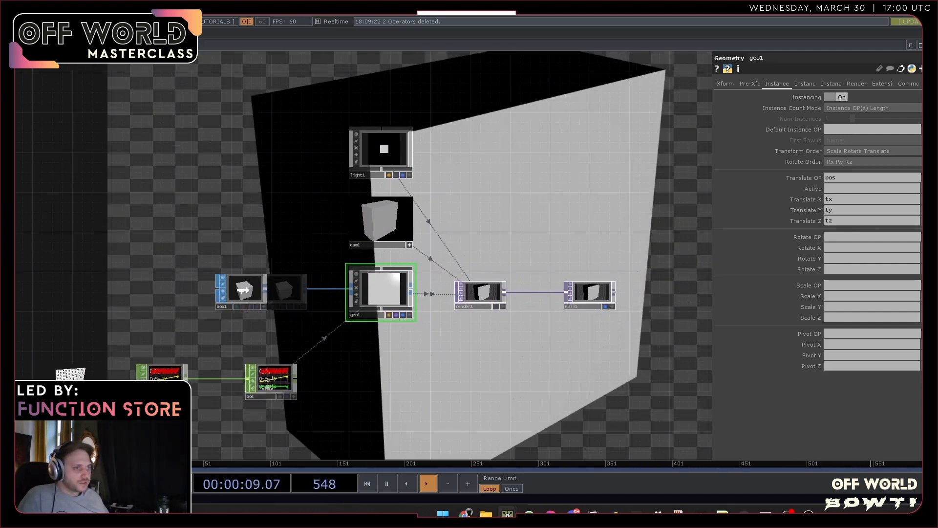
left_click(250, 291)
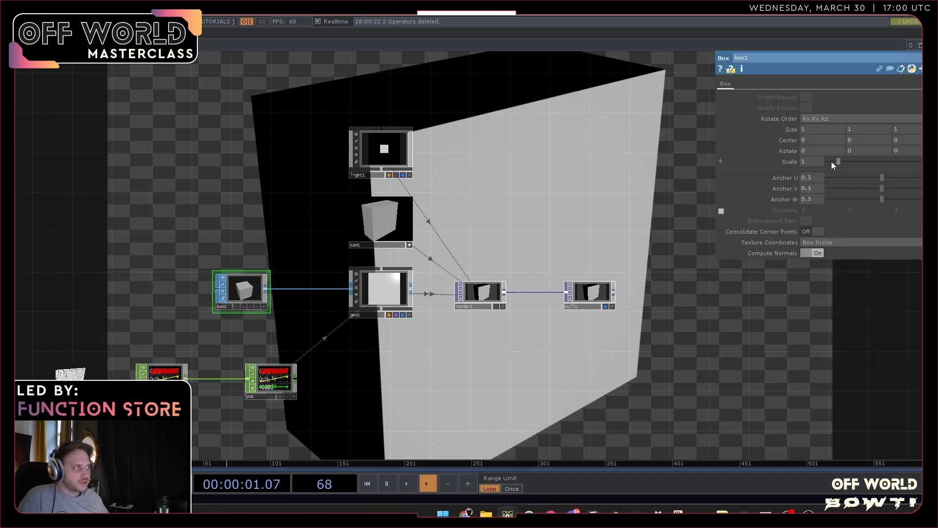
left_click_drag(837, 159, 826, 160)
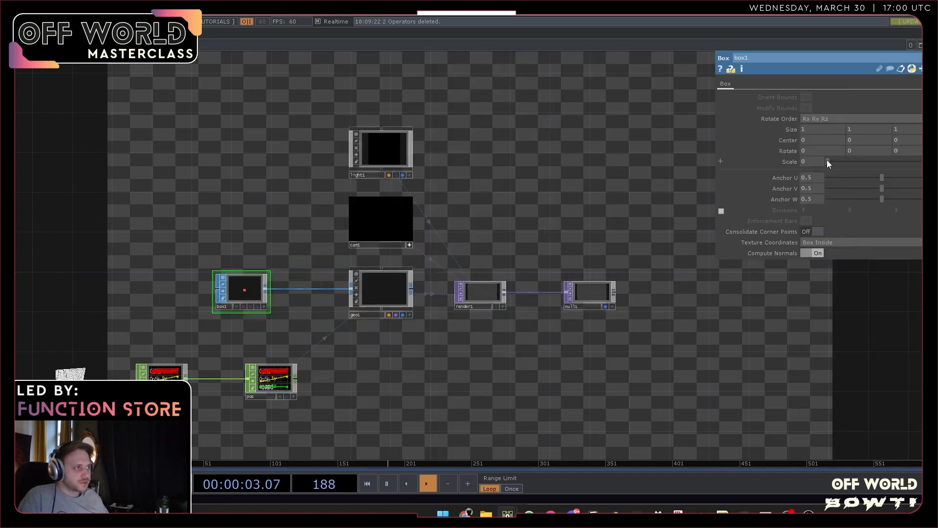
middle_click_drag(804, 162, 788, 150)
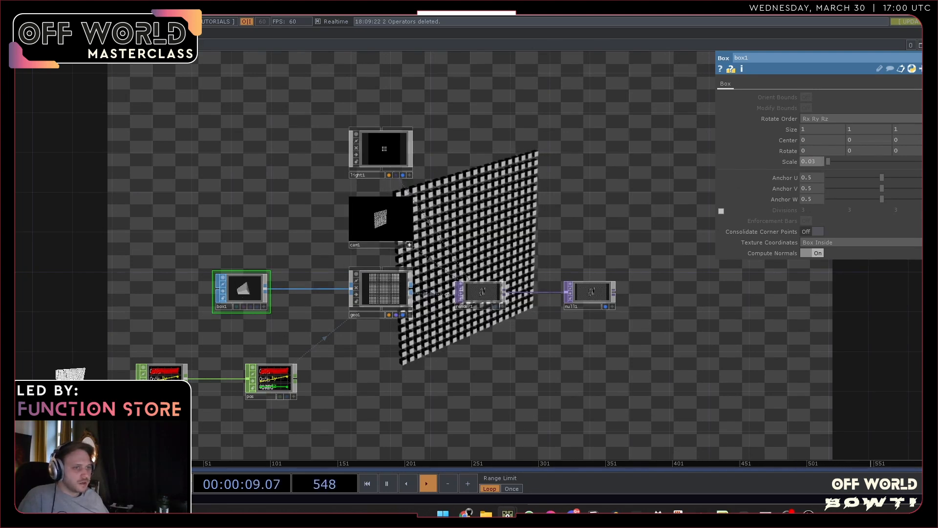
- Set the grid's rows and columns to 200 each
scroll(73, 430, "up", 3)
left_click_drag(159, 411, 289, 401)
scroll(183, 384, "up", 6)
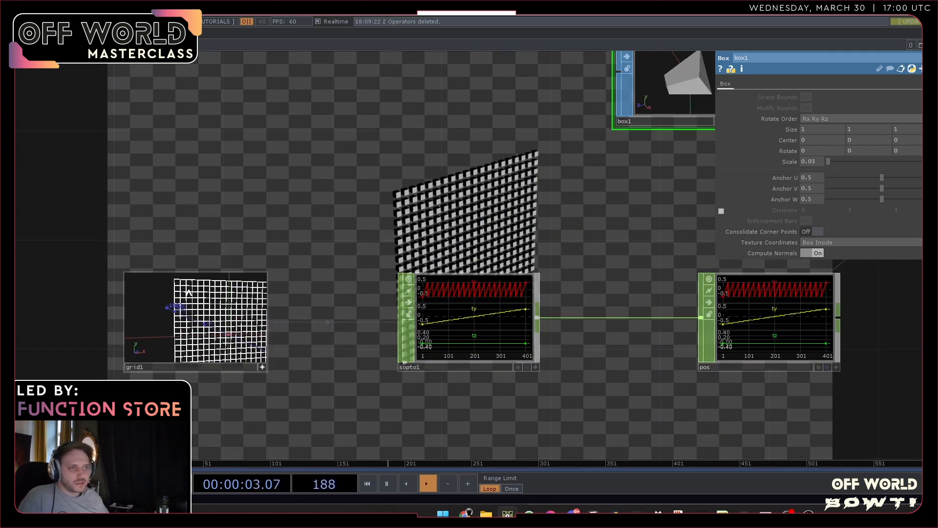
left_click_drag(552, 179, 531, 386)
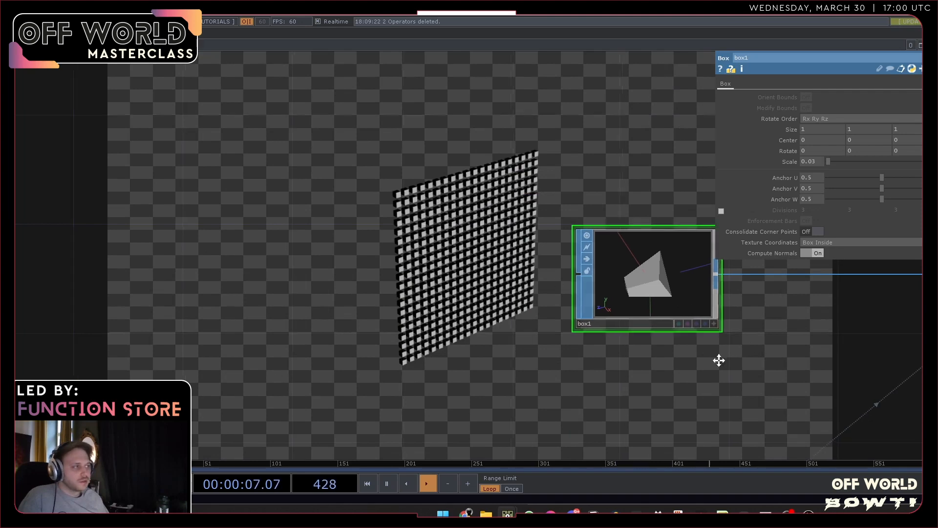
left_click_drag(719, 360, 548, 346)
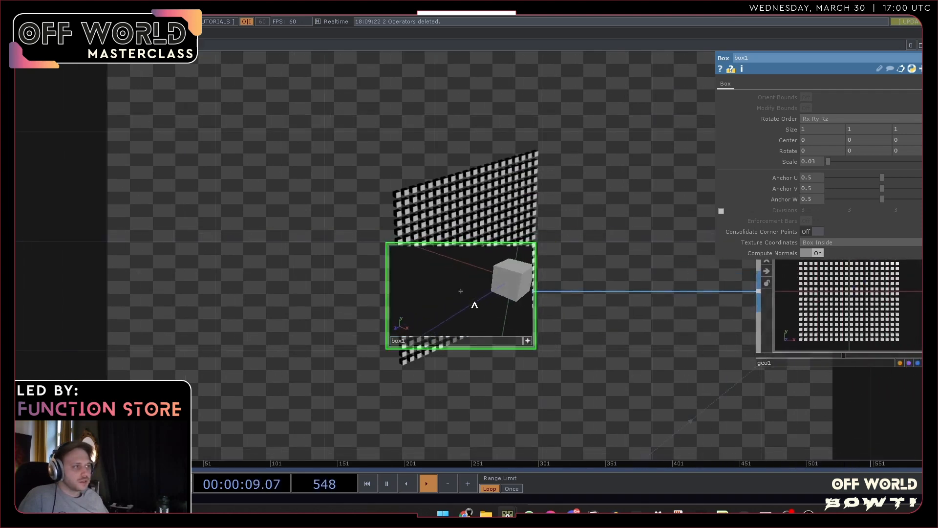
scroll(374, 328, "down", 5)
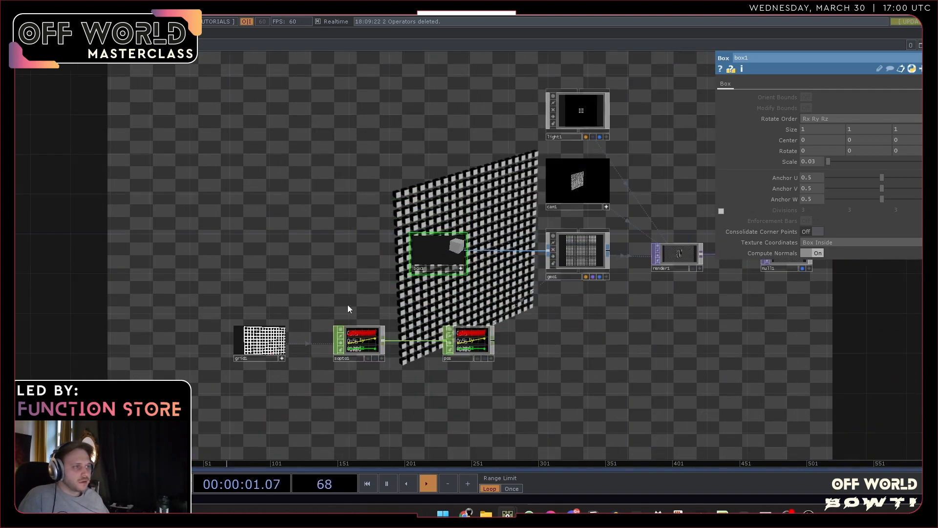
left_click(268, 346)
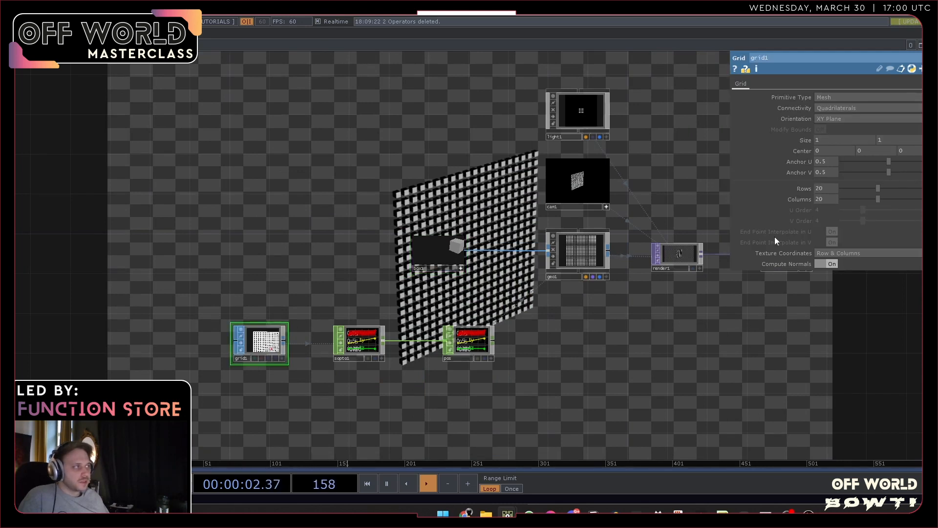
type("0")
left_click(832, 201)
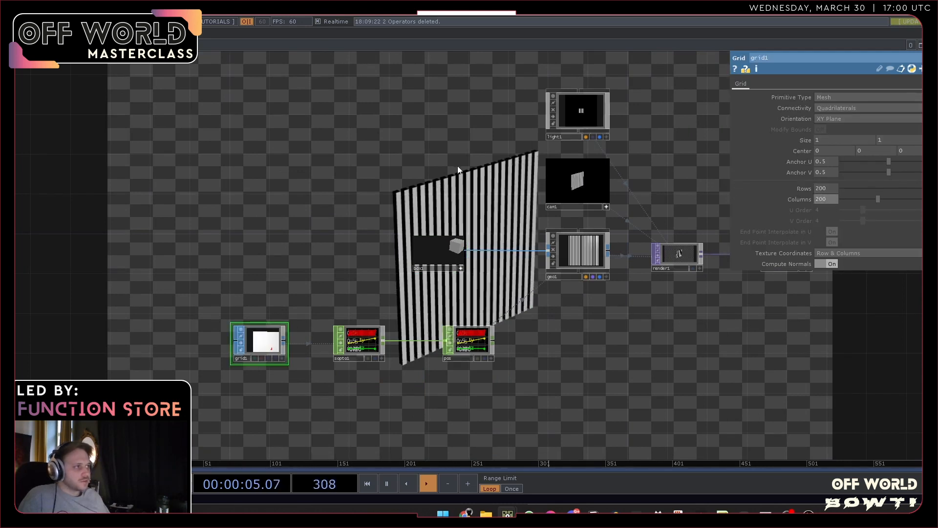
key("Return")
- Set the box's scale to 0.004 and check the instances up close in the geometry component's viewer
left_click(461, 267)
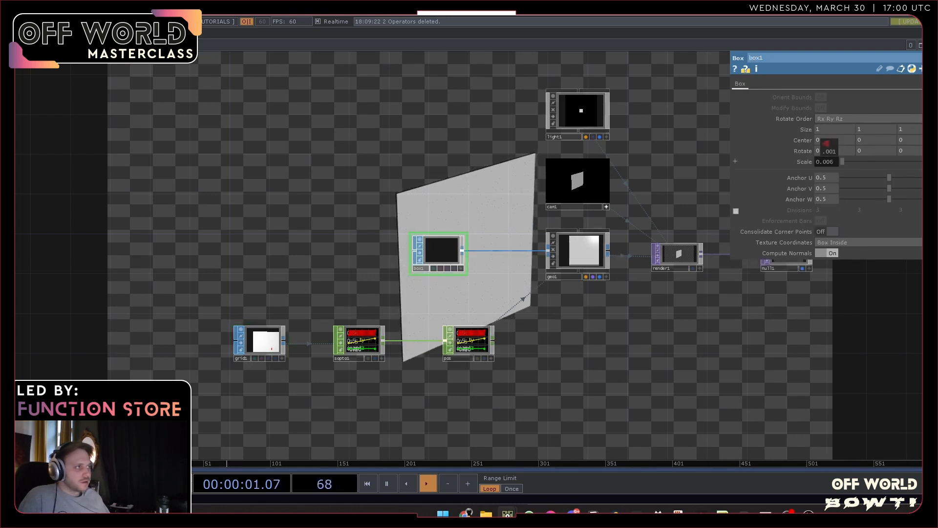
left_click_drag(829, 152, 824, 151)
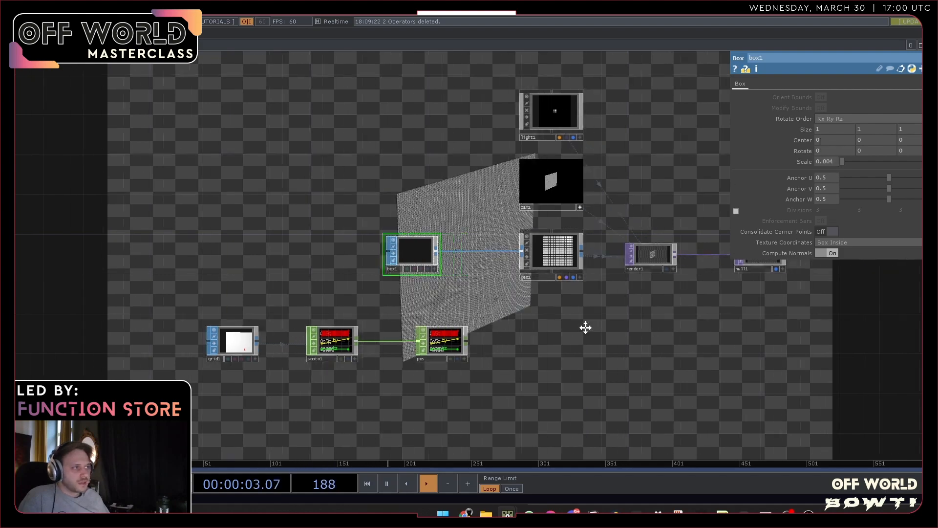
scroll(581, 273, "up", 8)
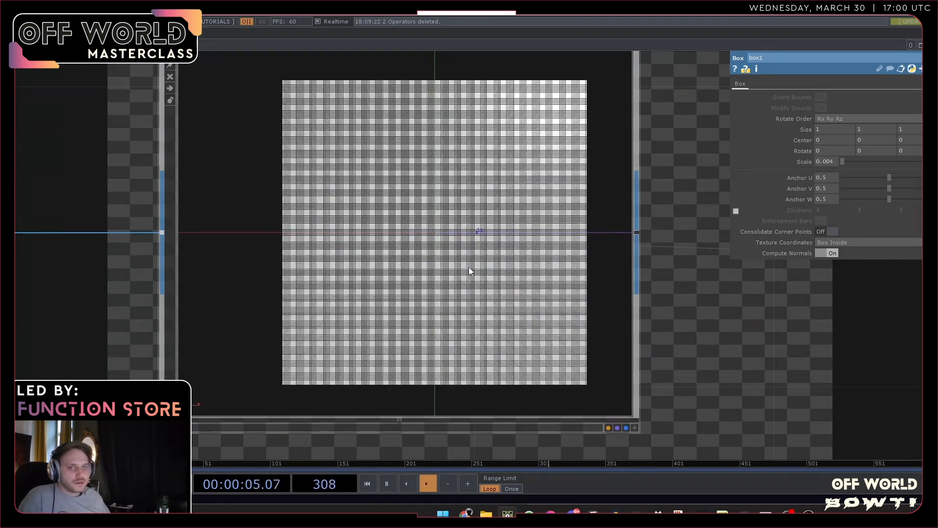
scroll(469, 270, "down", 10)
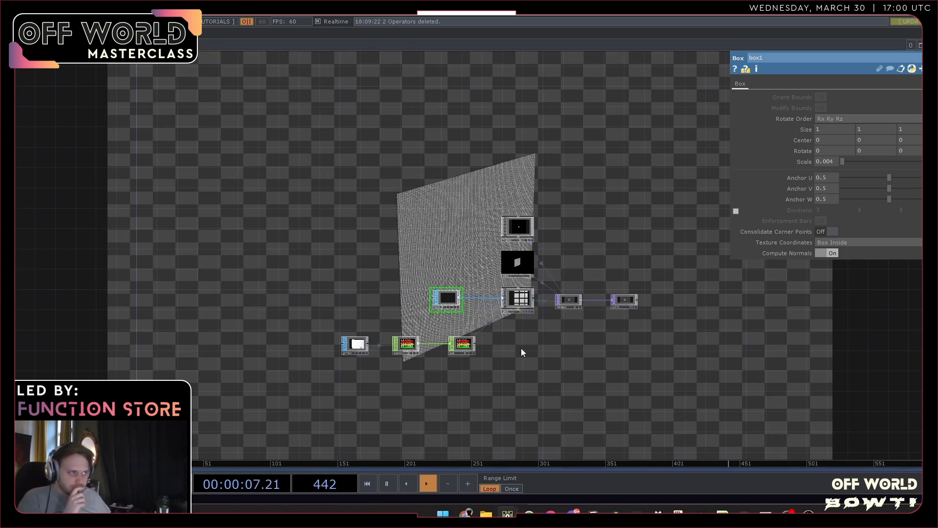
- Connect a Null SOP to the grid's output, placed between the grid and the SOP to CHOP
scroll(373, 392, "up", 5)
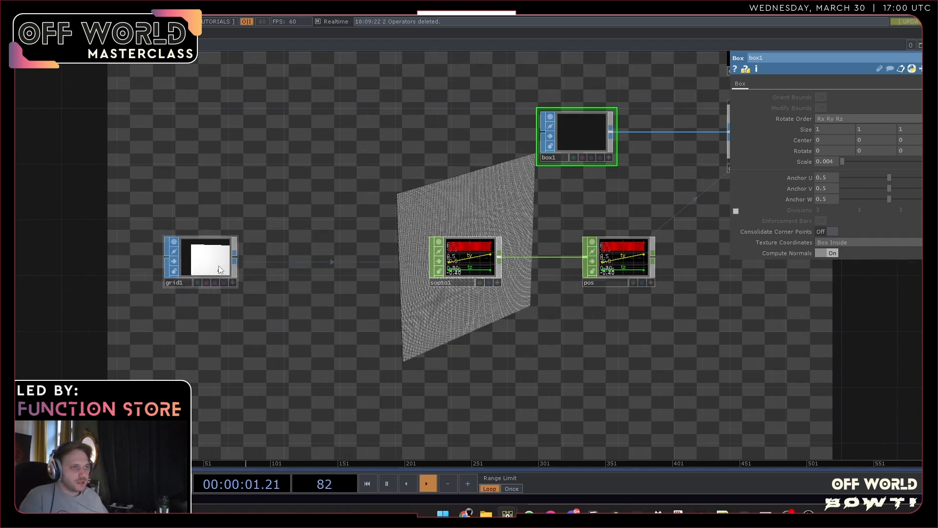
left_click(219, 269)
right_click(236, 253)
left_click(205, 226)
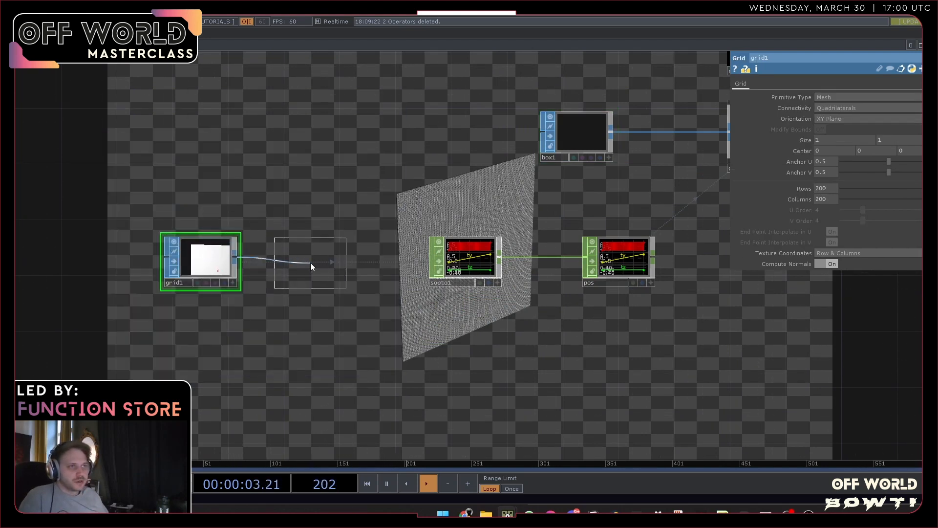
left_click(311, 264)
left_click_drag(304, 263, 449, 265)
left_click_drag(255, 333, 427, 346)
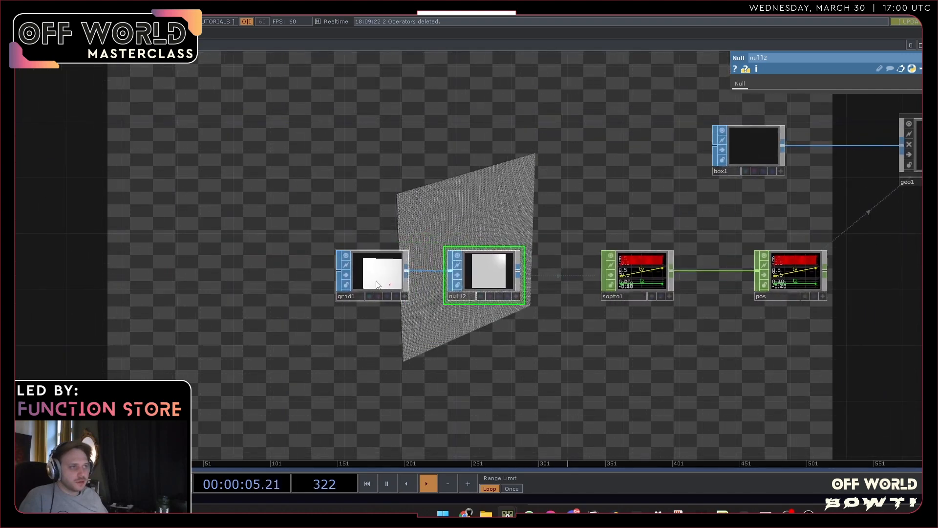
- Make room beside the grid and insert a Noise SOP between the grid and the null, aligned with the chain
left_click_drag(376, 284, 269, 284)
right_click(332, 270)
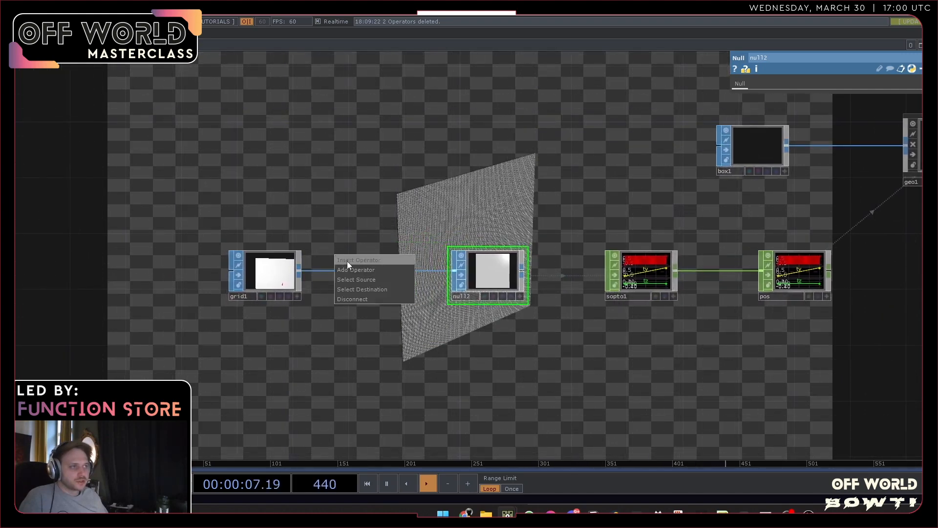
left_click(346, 261)
left_click(310, 227)
left_click(356, 265)
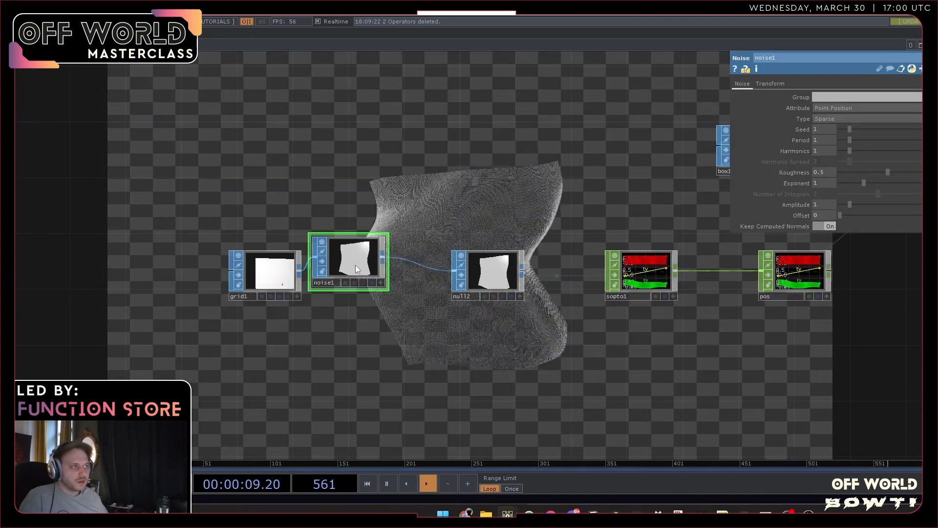
mouse_move(356, 265)
left_mouse_down()
mouse_move(368, 289)
mouse_move(368, 276)
left_mouse_up()
- Examine how the noise deforms the grid along the node chain, and check the SOP to CHOP's info
scroll(385, 294, "up", 5)
left_click_drag(277, 382, 510, 409)
scroll(356, 341, "down", 5)
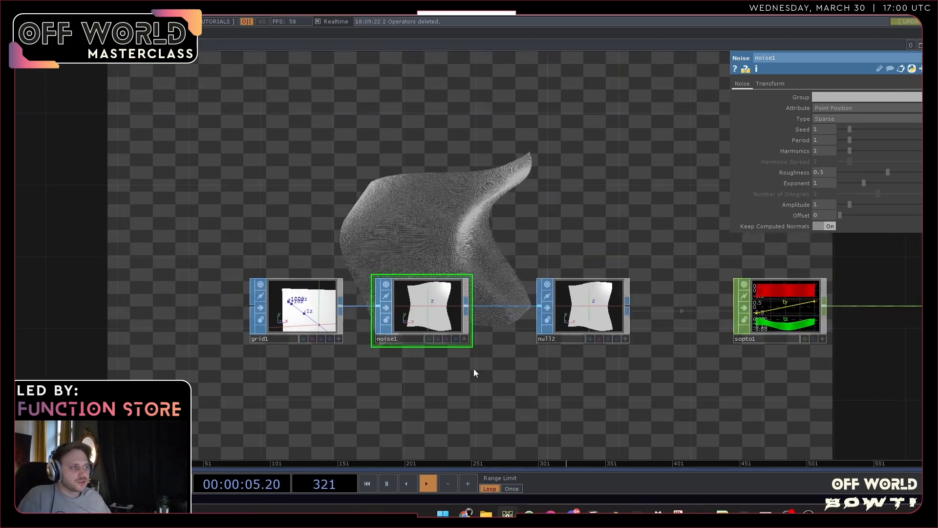
left_click_drag(473, 372, 421, 373)
scroll(780, 343, "up", 3)
left_click_drag(520, 218, 526, 266)
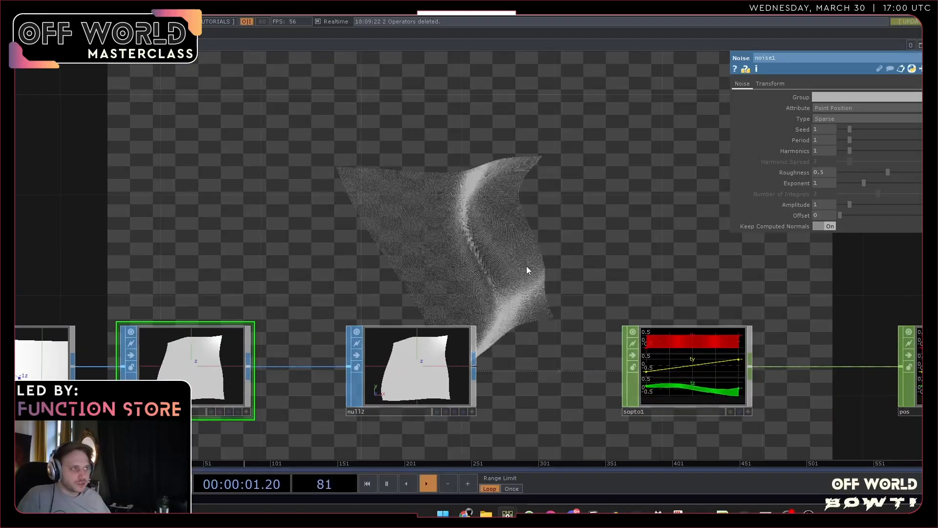
scroll(526, 265, "down", 5)
scroll(527, 265, "up", 4)
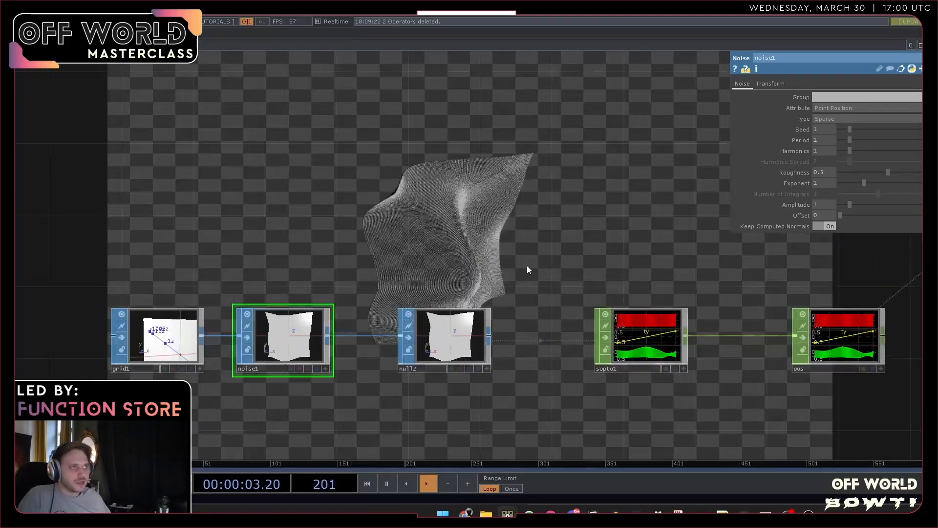
middle_click(638, 338)
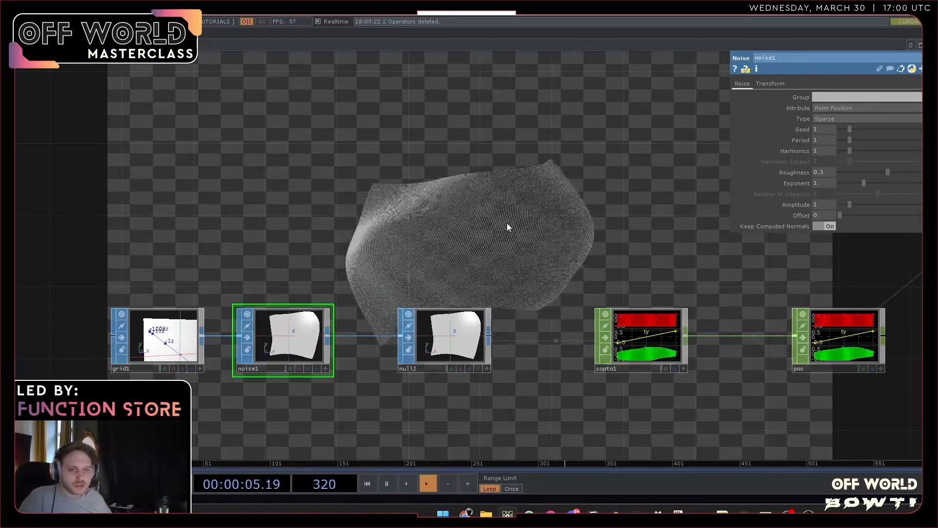
- Inspect the pos null's position channels up close and review how it sits in the whole network
scroll(447, 219, "down", 4)
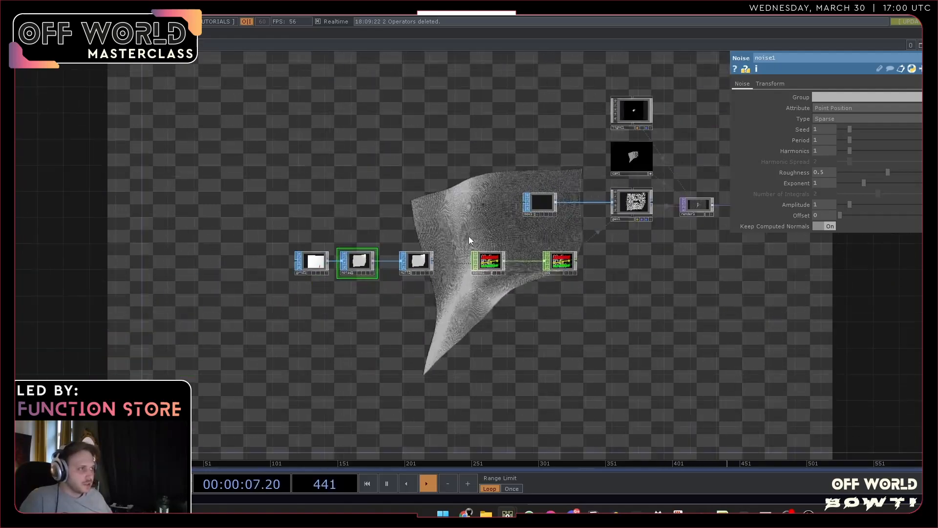
left_click_drag(528, 322, 476, 344)
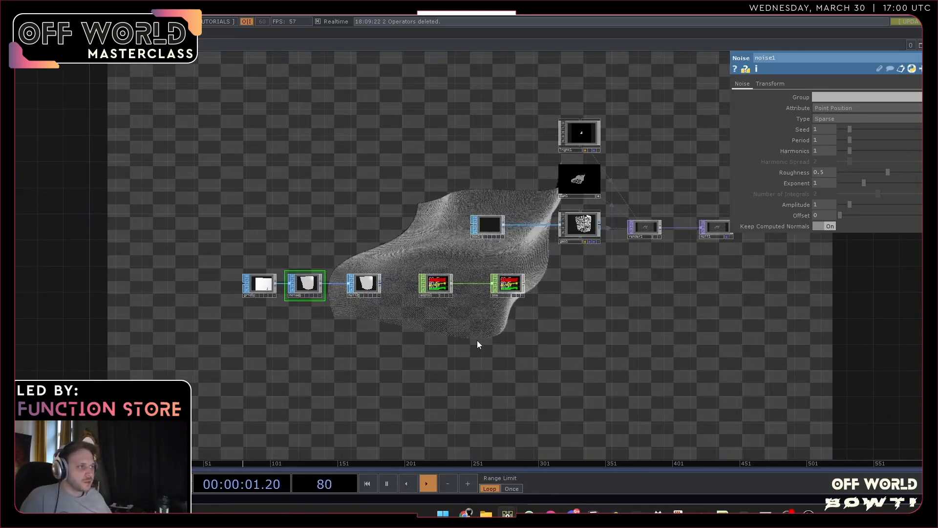
scroll(509, 285, "up", 4)
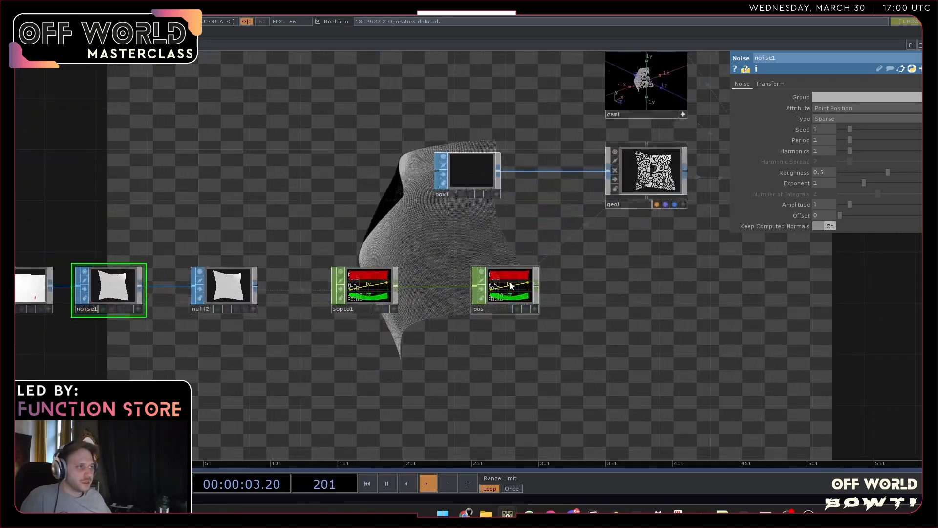
scroll(509, 285, "up", 6)
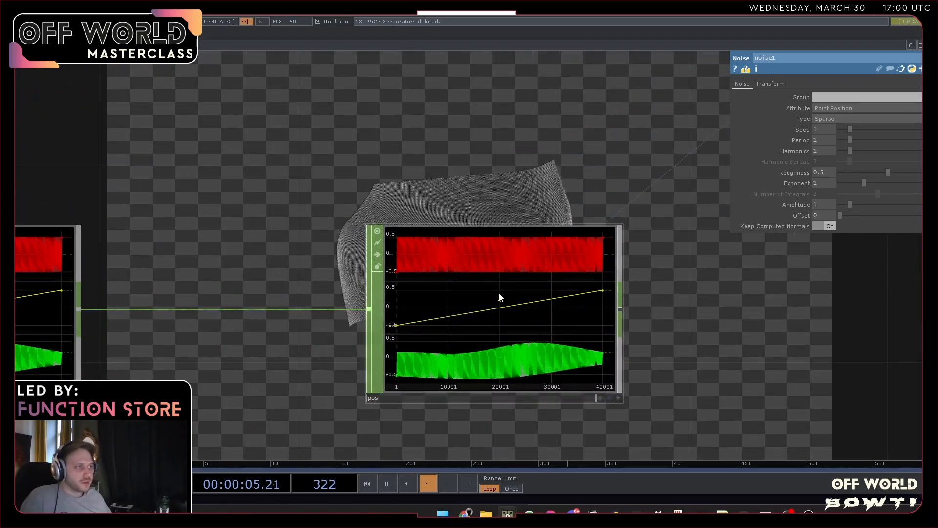
scroll(499, 296, "up", 3)
scroll(500, 293, "down", 10)
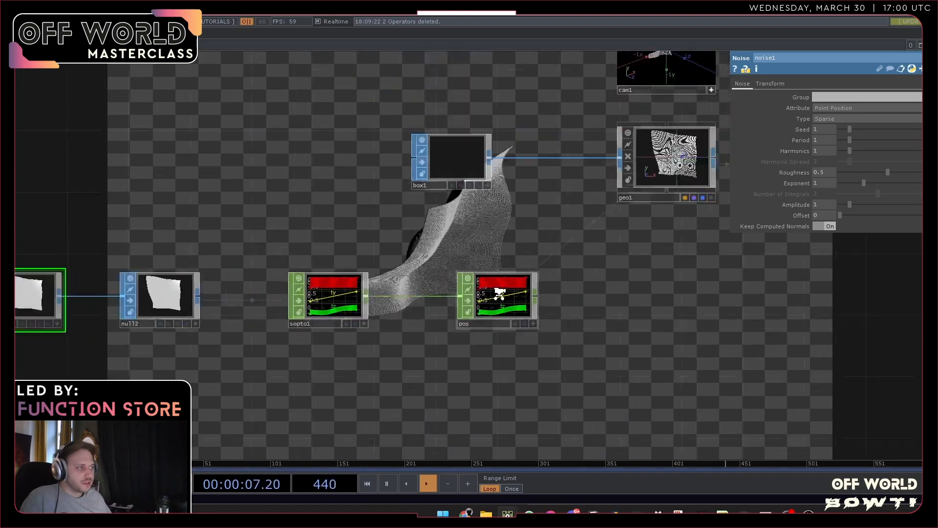
scroll(499, 293, "down", 1)
scroll(501, 296, "down", 4)
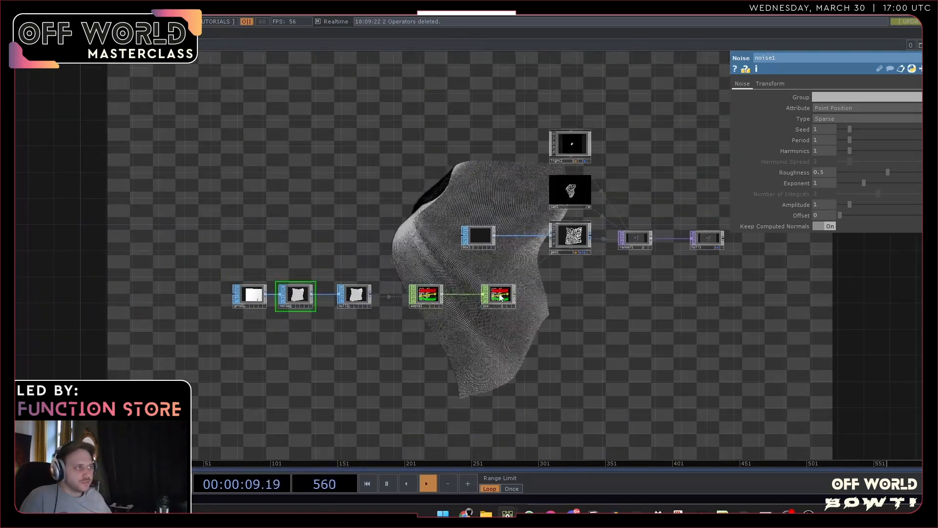
- Review the geometry component's instancing parameters for rotation, scale, rotate-to-vector, texture coordinates and color
left_click(570, 236)
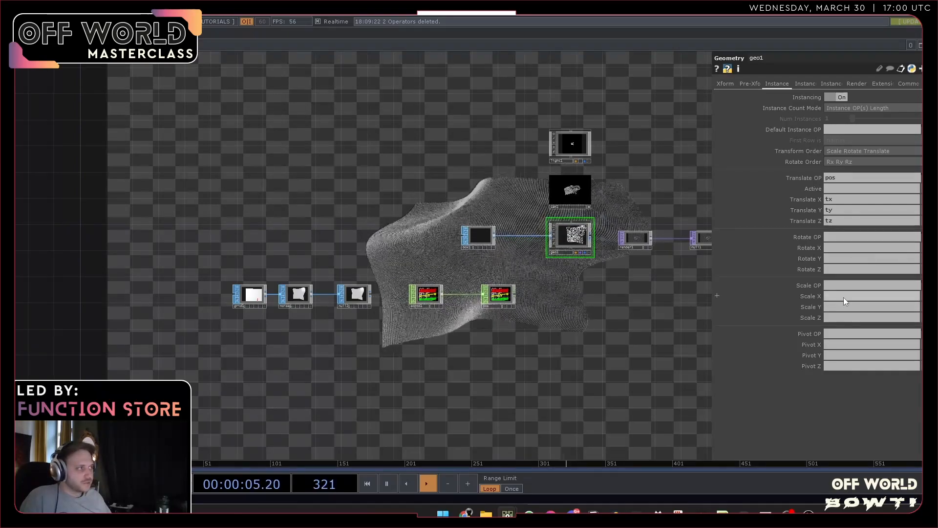
left_click(804, 84)
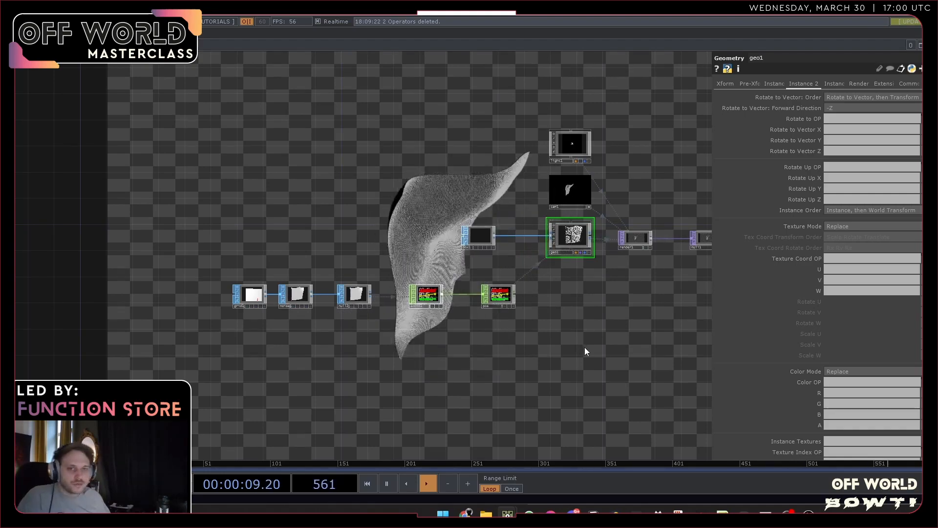
scroll(493, 335, "up", 3)
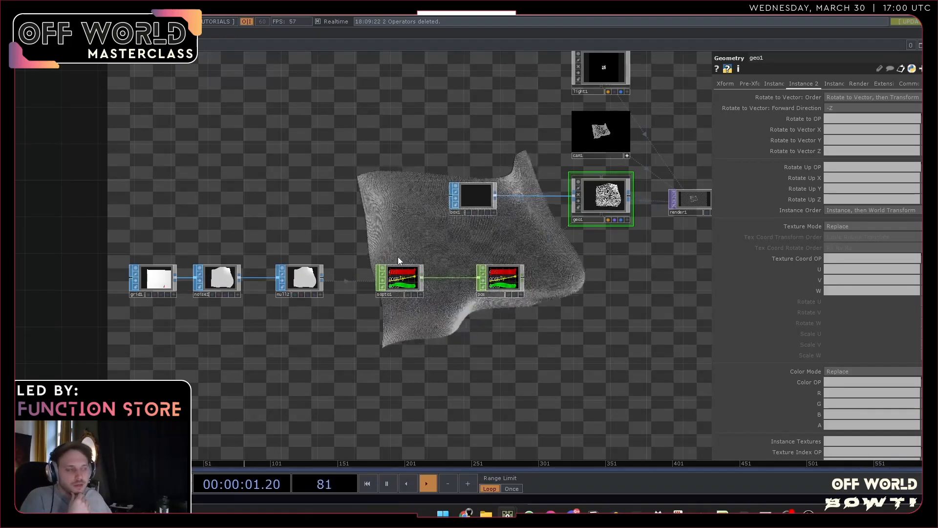
- Inspect the SOP to CHOP's info, attribute options and position channels up close
left_click(412, 282)
middle_click(411, 280)
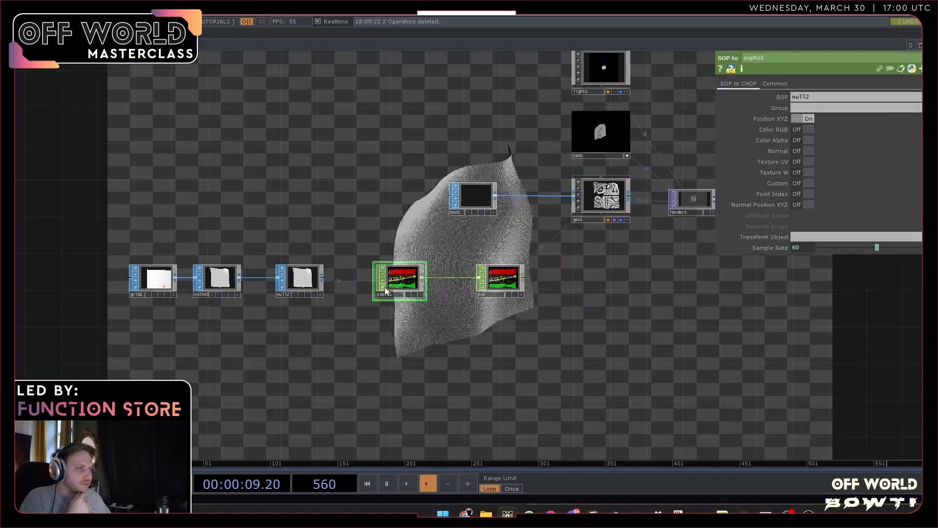
scroll(428, 275, "up", 10)
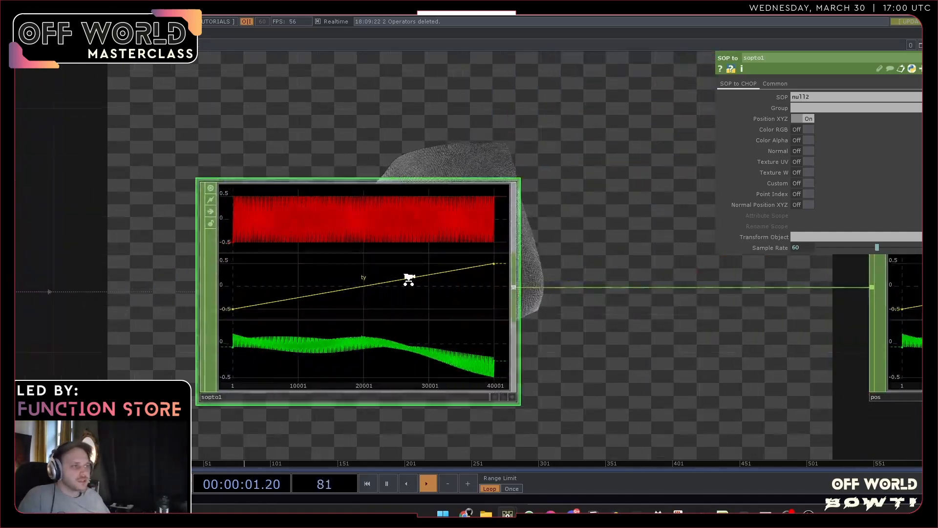
scroll(277, 234, "down", 5)
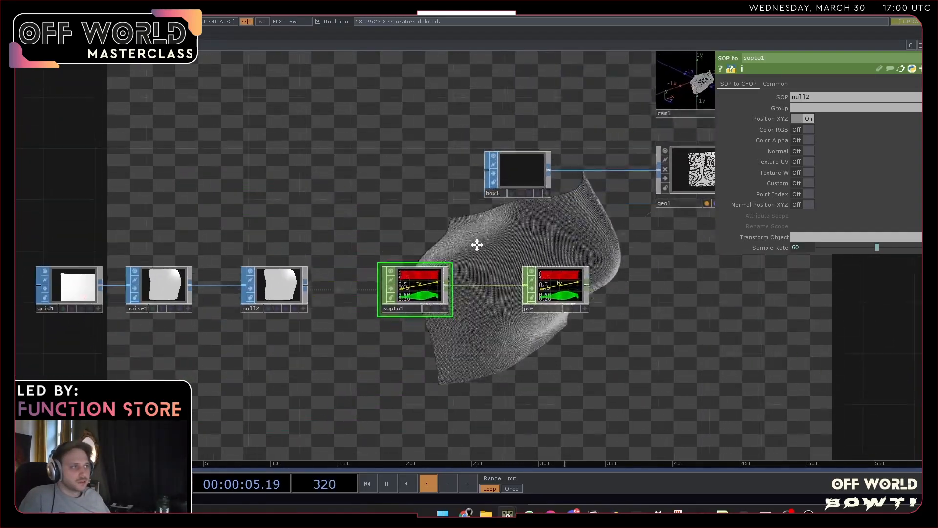
scroll(488, 221, "down", 3)
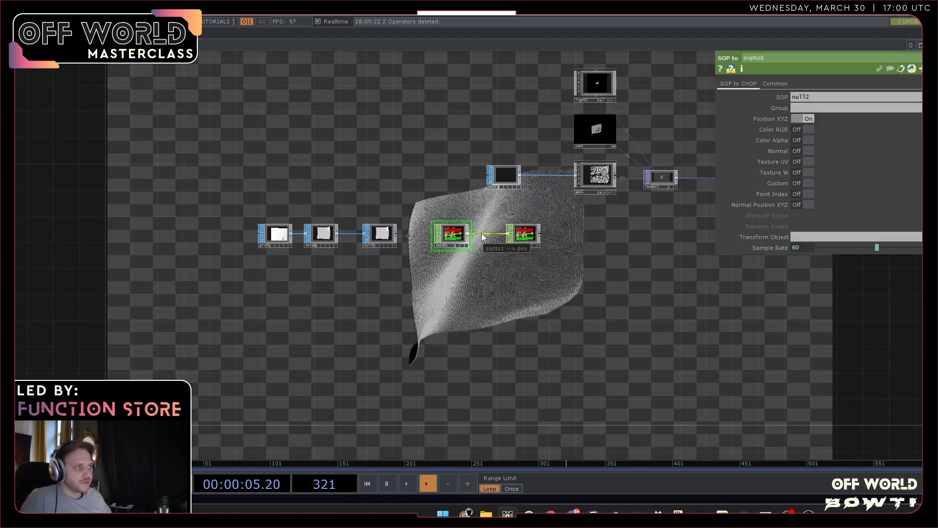
scroll(461, 240, "up", 5)
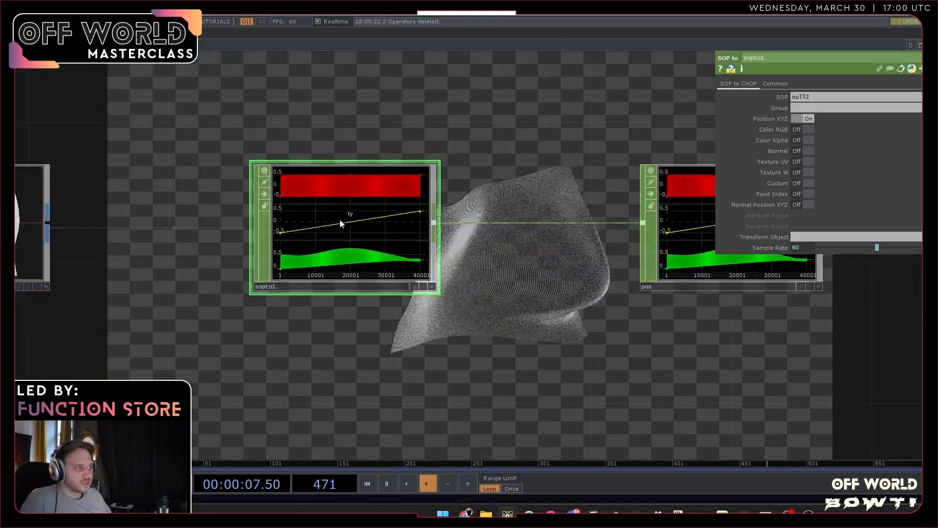
- Add a CHOP to TOP fed by the SOP to CHOP, placed below the CHOP chain
scroll(342, 223, "down", 5)
right_click(416, 219)
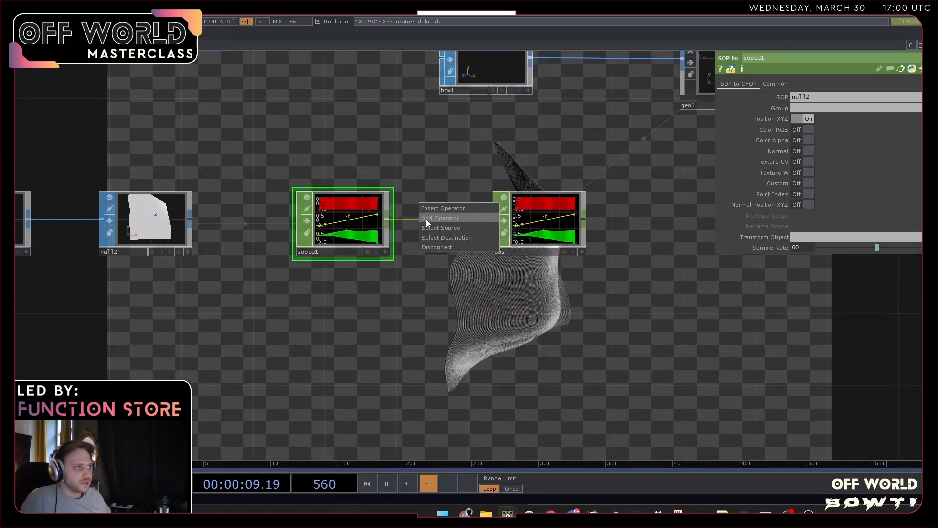
left_click(427, 219)
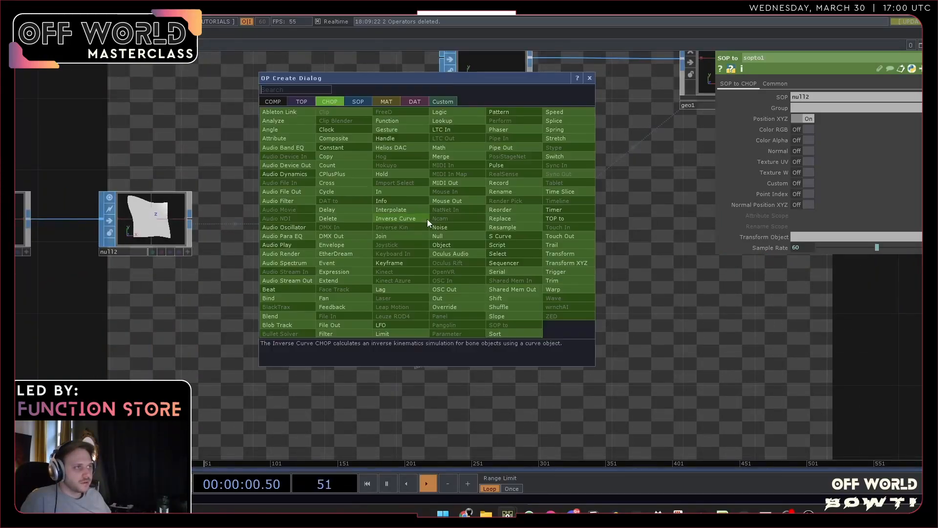
left_click(297, 99)
left_click(288, 121)
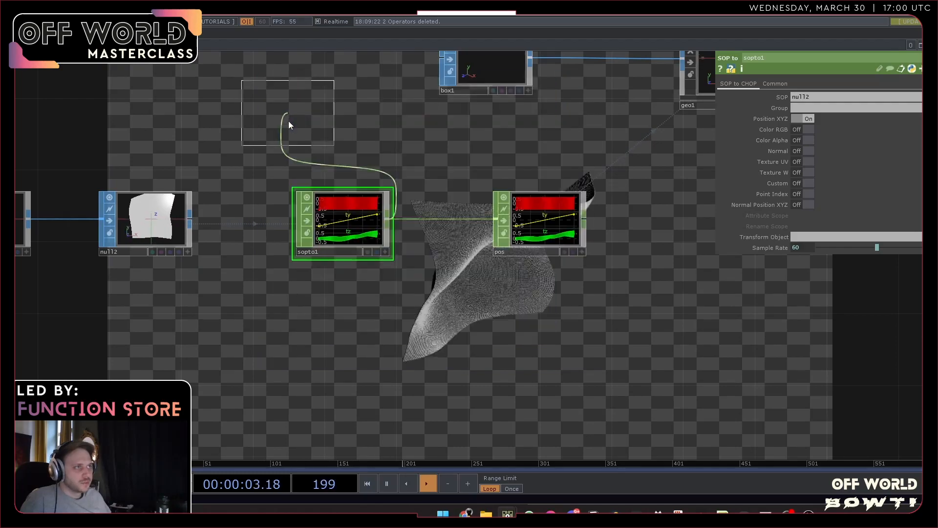
left_click(415, 348)
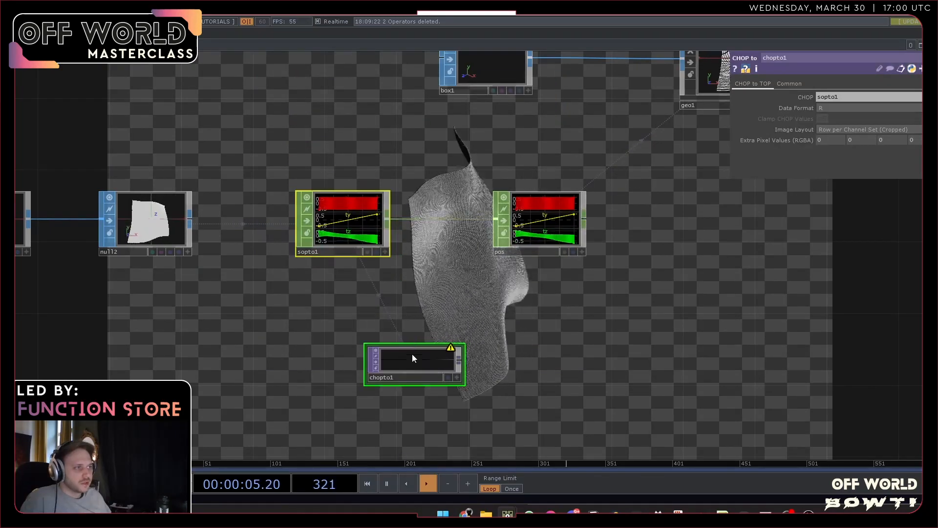
- Set the CHOP to TOP's data format to RGB and its image layout to Fit to Square (Combine Sets)
left_click(860, 108)
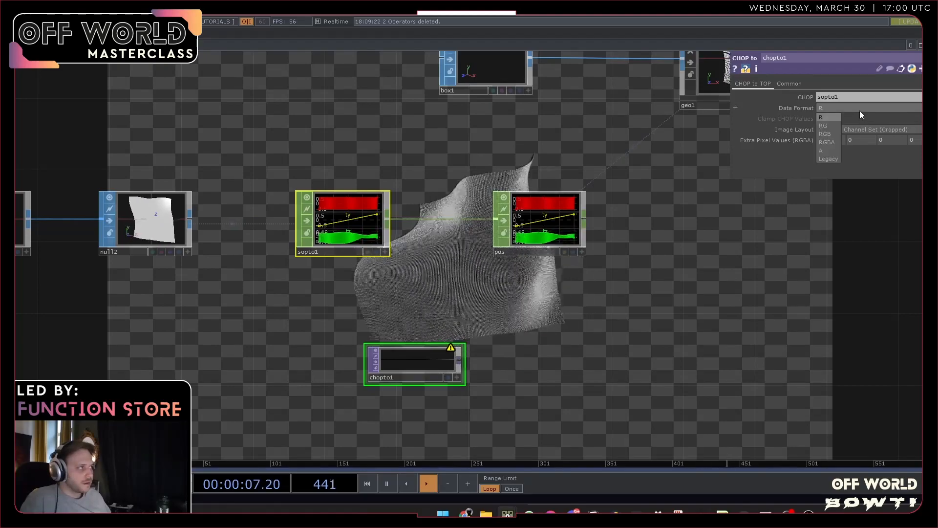
left_click(834, 130)
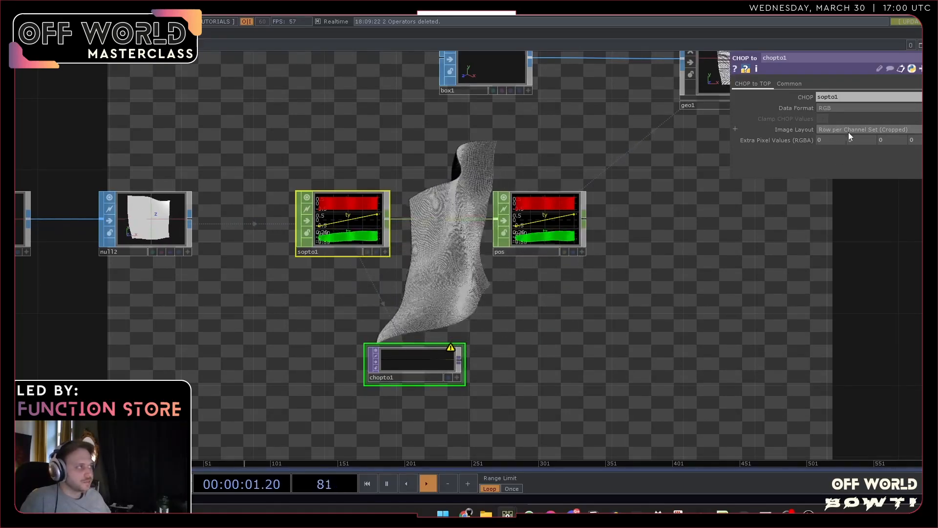
left_click(852, 130)
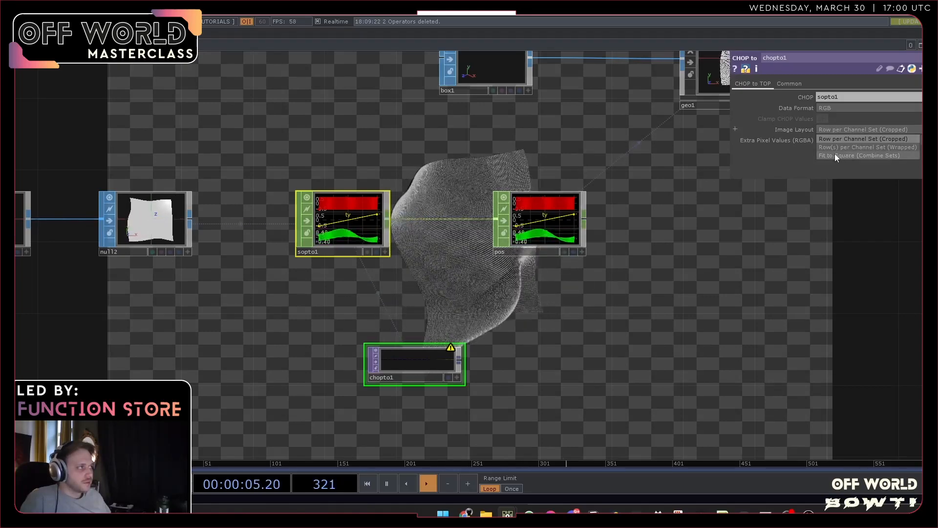
left_click(848, 155)
- Examine the position texture in the CHOP to TOP's viewer and compare it with the source channels
scroll(440, 376, "up", 5)
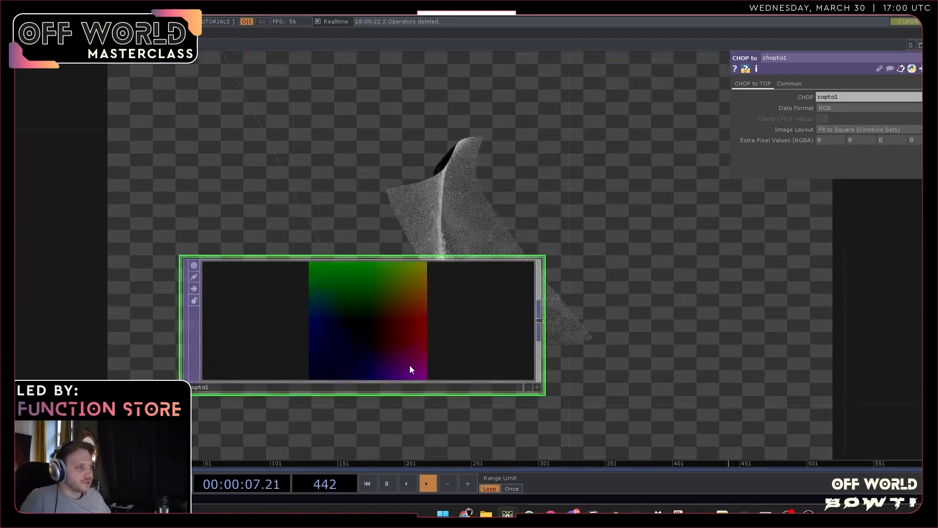
scroll(280, 331, "up", 3)
scroll(282, 332, "down", 3)
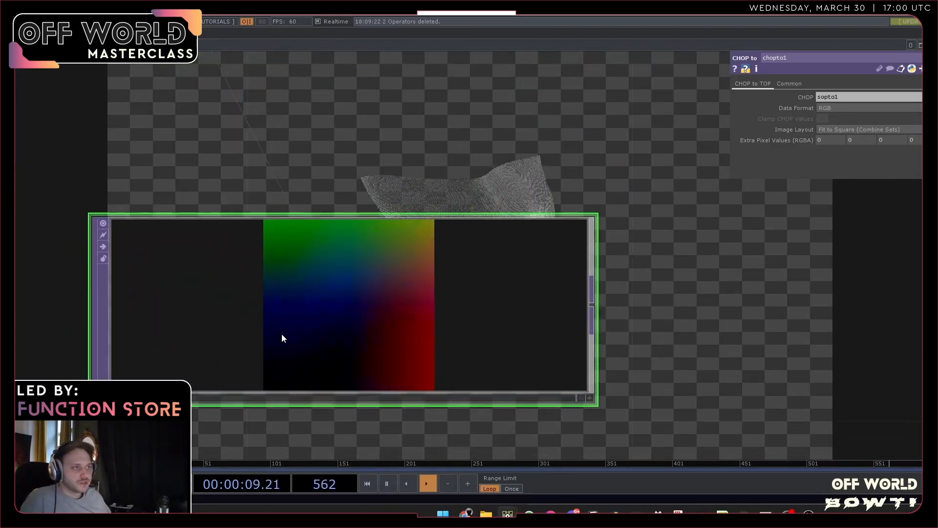
left_click_drag(409, 418, 513, 376)
scroll(512, 376, "down", 6)
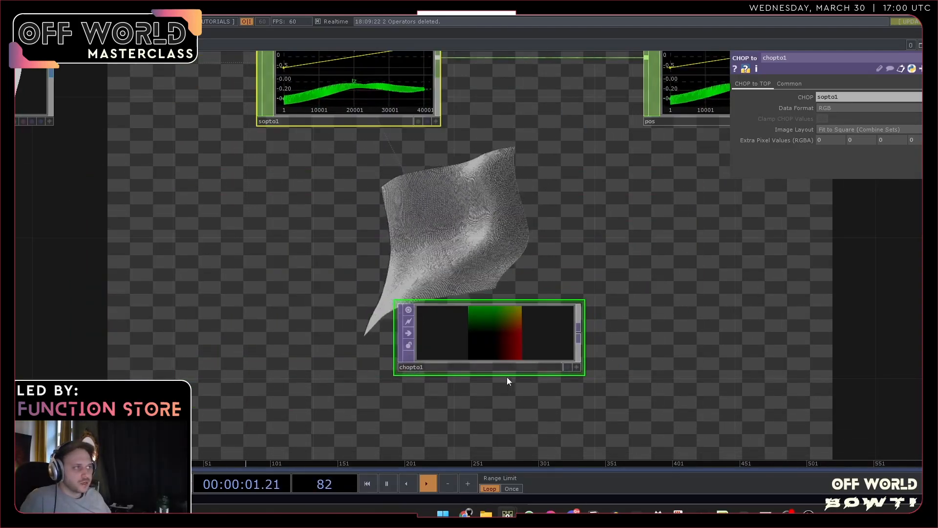
scroll(474, 378, "up", 3)
scroll(473, 379, "up", 3)
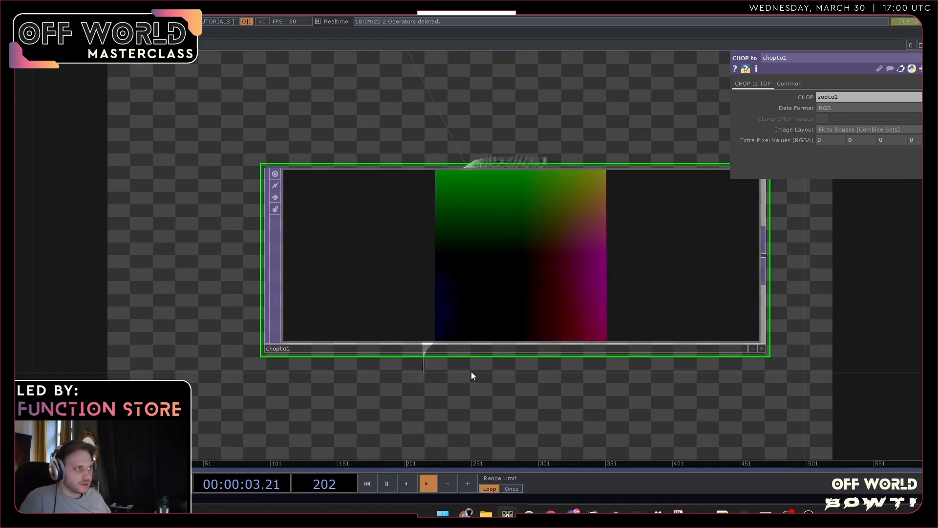
scroll(277, 302, "down", 5)
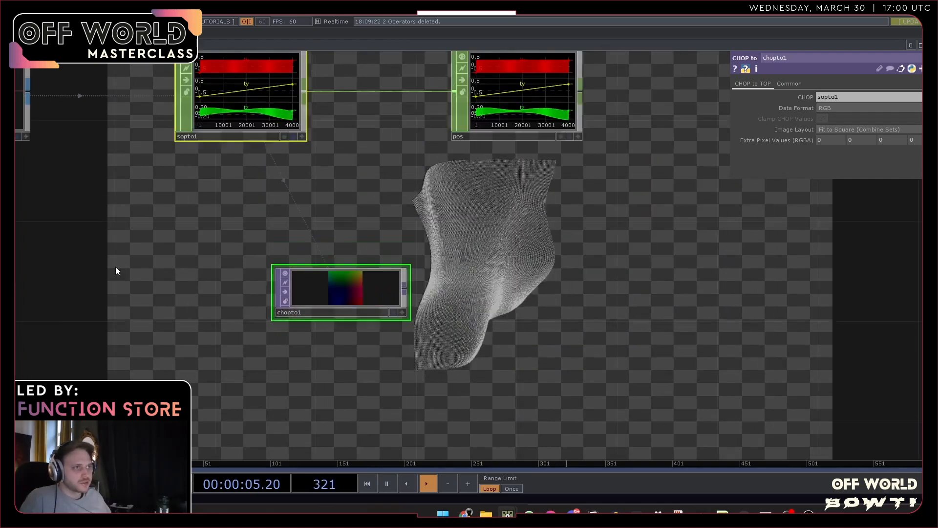
- Set the grid's rows and columns to 10 each
left_click_drag(32, 185, 360, 271)
scroll(274, 278, "down", 5)
left_click_drag(206, 288, 361, 309)
left_click(230, 239)
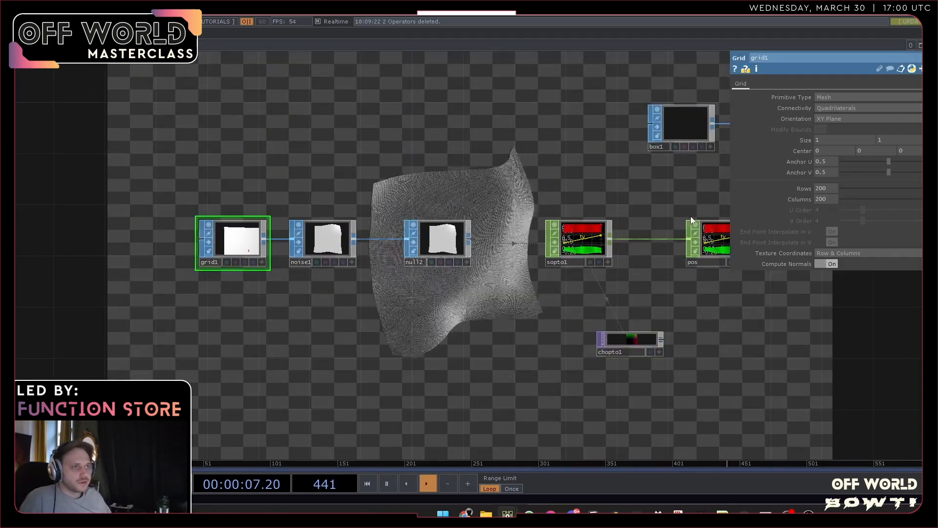
left_click(826, 189)
type("10")
left_click(832, 201)
type("10")
key("Return")
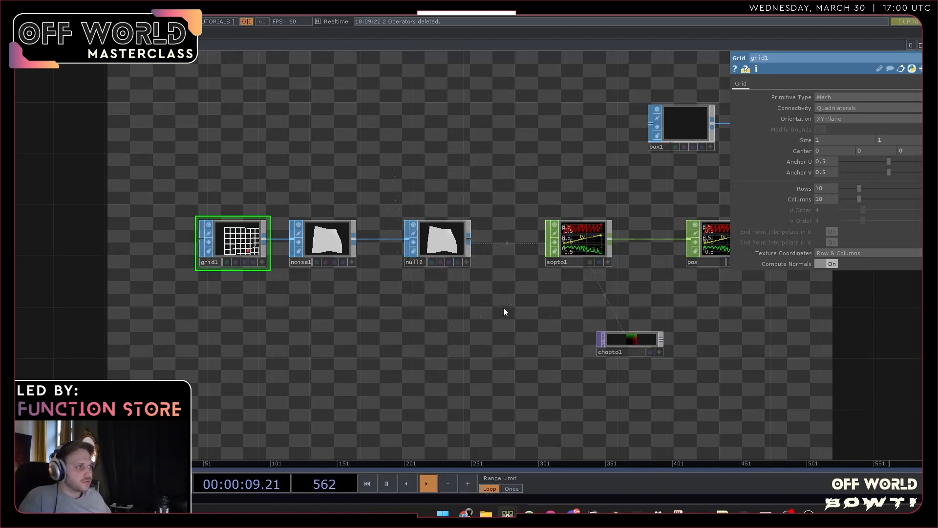
- Set the box's scale to 0.054
left_click_drag(419, 308, 191, 324)
left_click(447, 140)
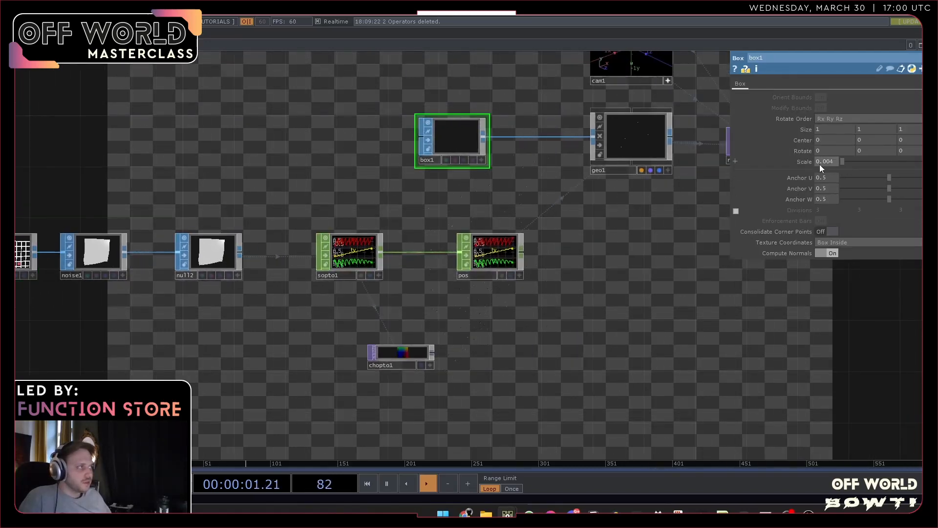
scroll(391, 386, "up", 10)
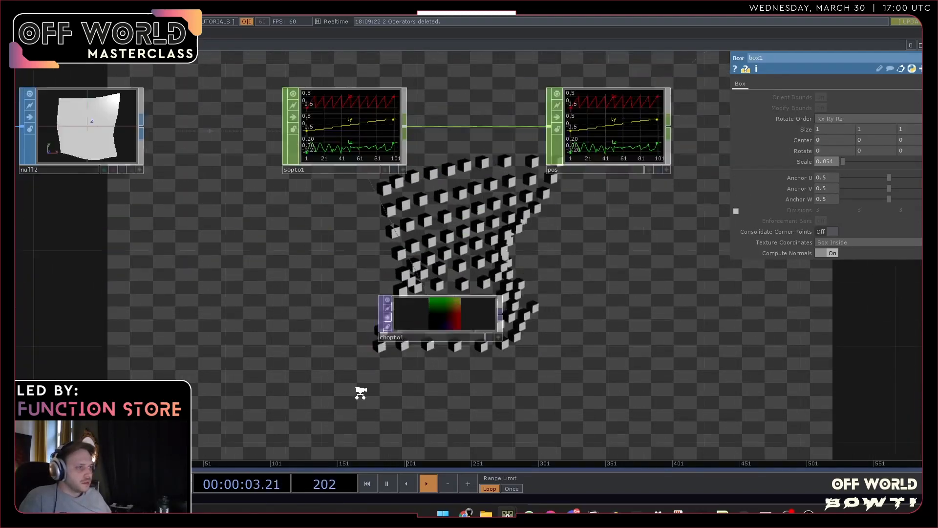
- Set the CHOP to TOP's viewer smoothness to Nearest Pixel
scroll(433, 357, "up", 5)
left_click(533, 274)
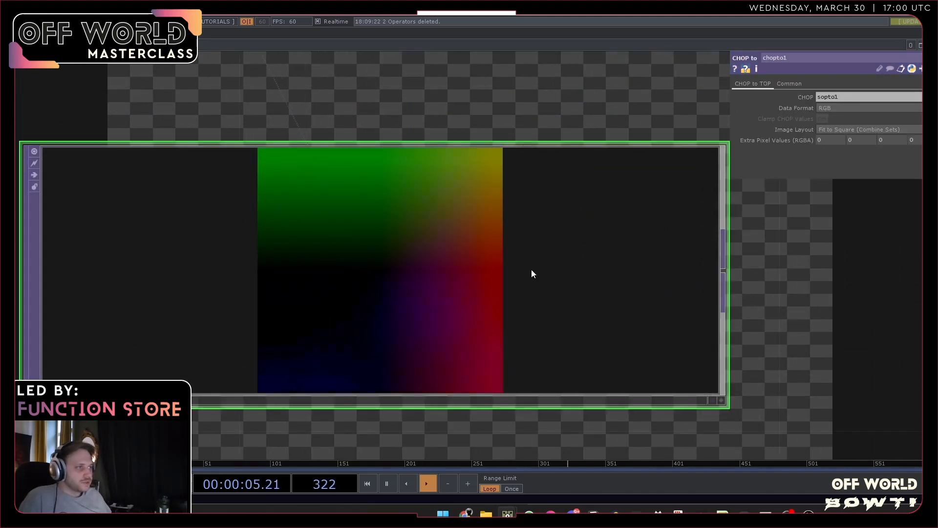
left_click(780, 86)
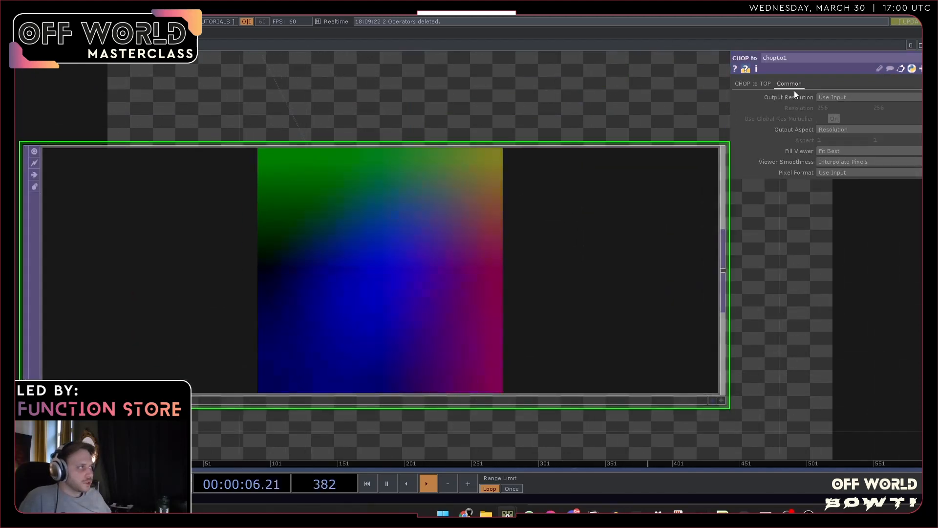
left_click(858, 159)
left_click(850, 170)
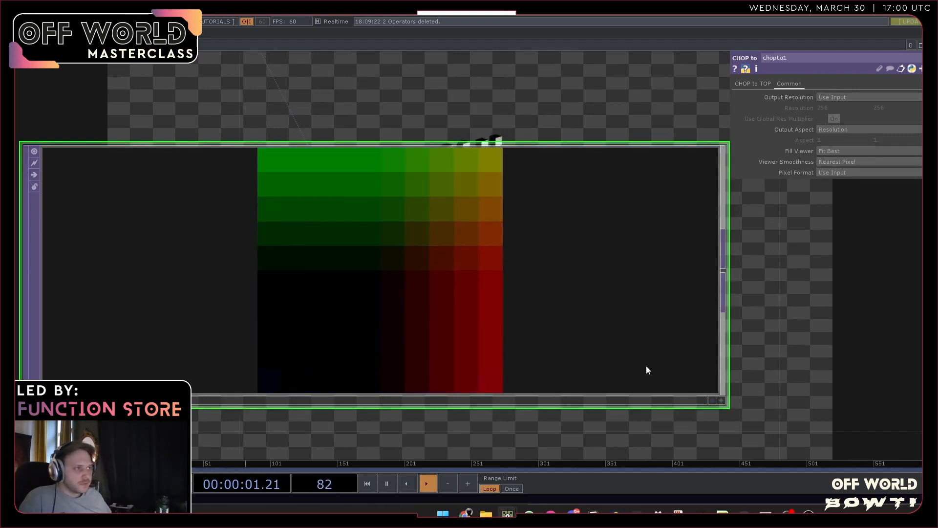
- Inspect individual pixel coordinates and RGB values of the position texture in the CHOP to TOP's active viewer
left_click(725, 398)
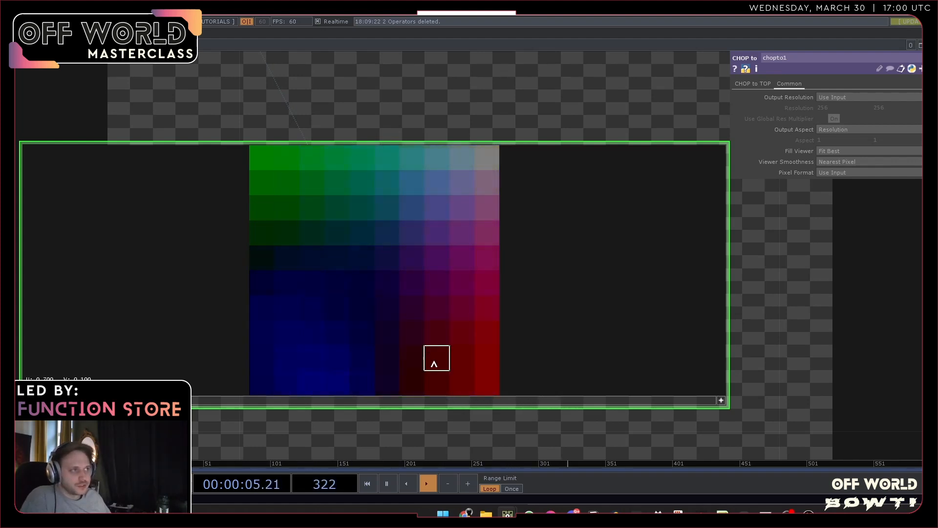
scroll(436, 361, "down", 10)
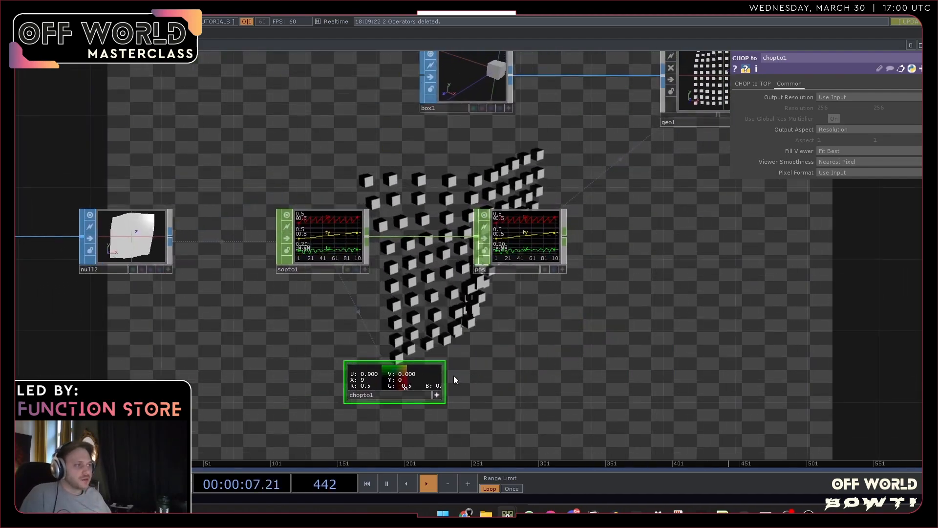
scroll(551, 362, "down", 3)
- Set the geometry's instance Translate OP to chopto1 and map Translate X, Y and Z to r, g and b
left_click(531, 192)
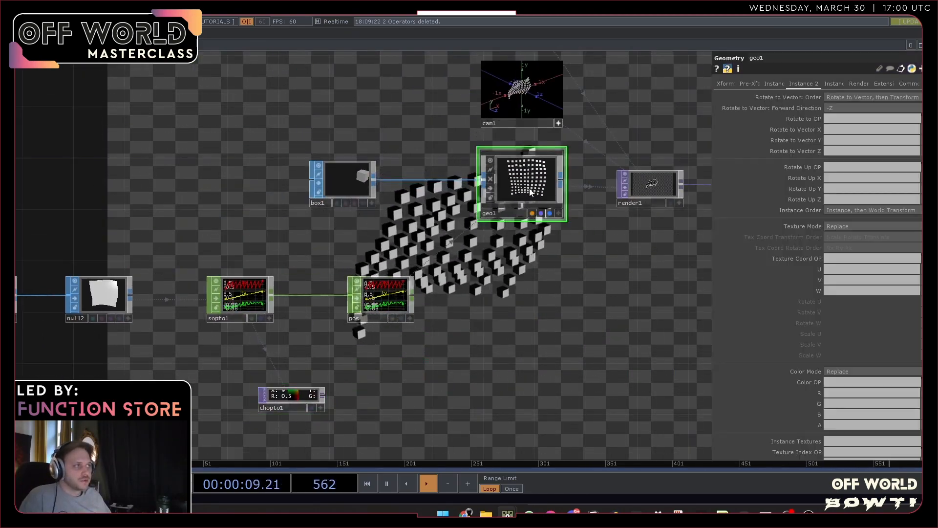
left_click(777, 84)
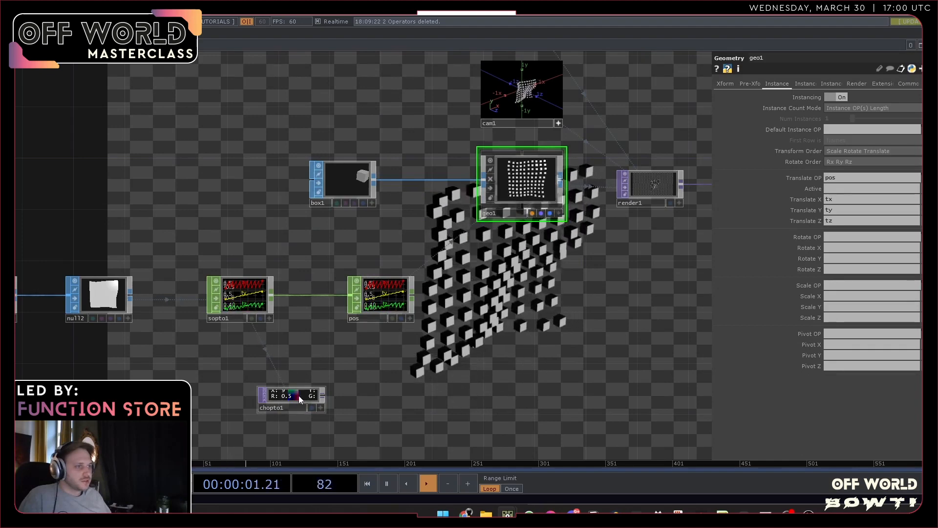
left_click_drag(298, 395, 810, 201)
type("r")
left_click(842, 209)
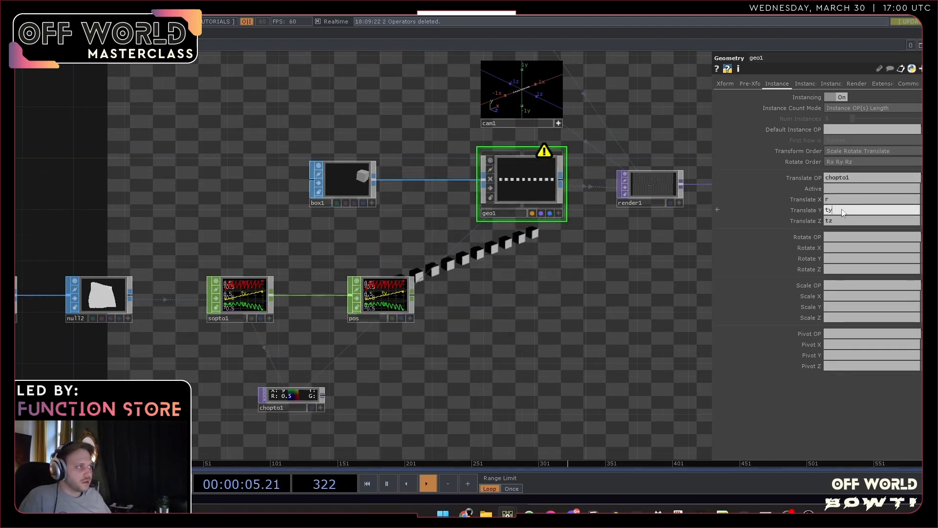
type("g")
key("Tab")
type("b")
key("Return")
- Move the pos null close to the SOP to CHOP and place the CHOP to TOP directly below the SOP to CHOP
left_click_drag(455, 313, 504, 173)
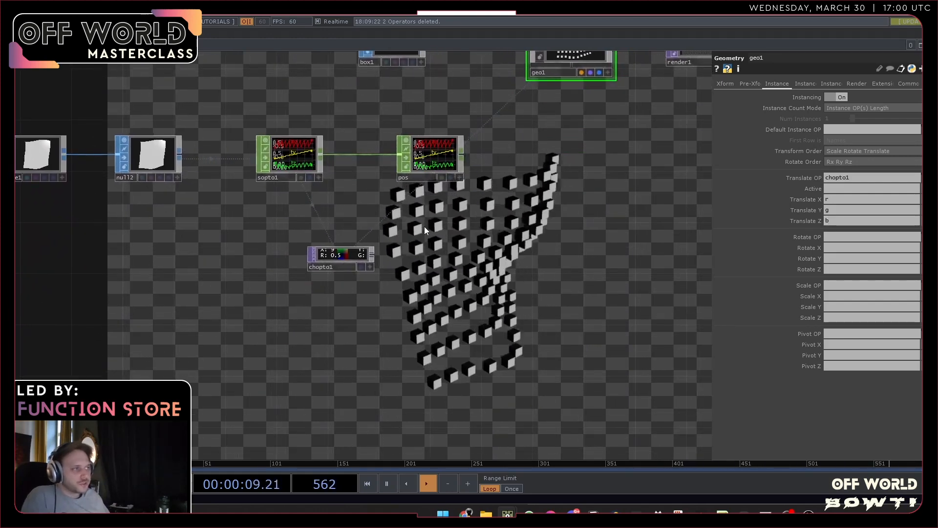
left_click_drag(425, 227, 417, 257)
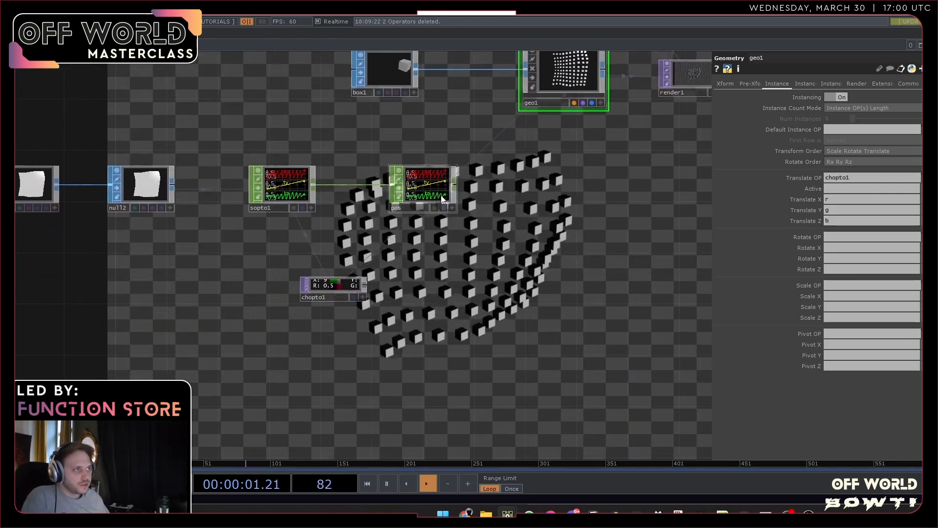
left_click_drag(441, 198, 377, 198)
left_click_drag(336, 282, 431, 274)
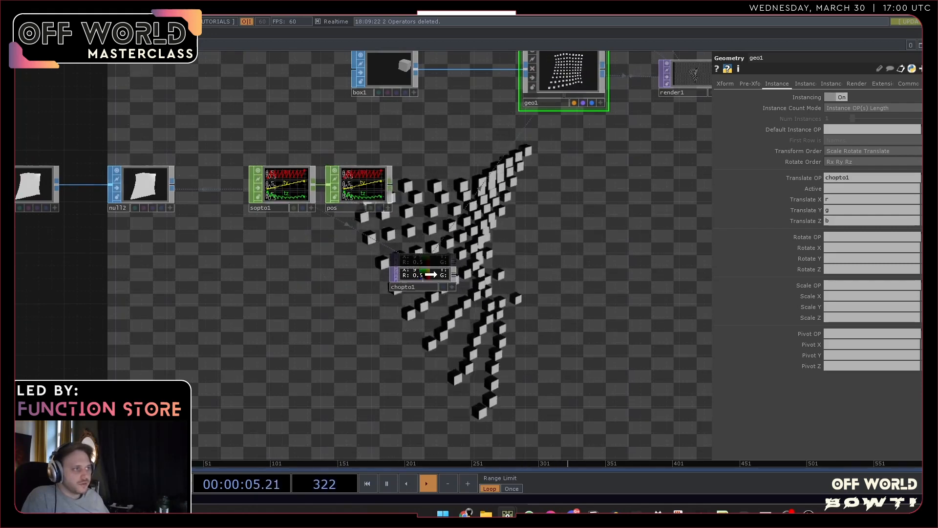
scroll(432, 274, "up", 4)
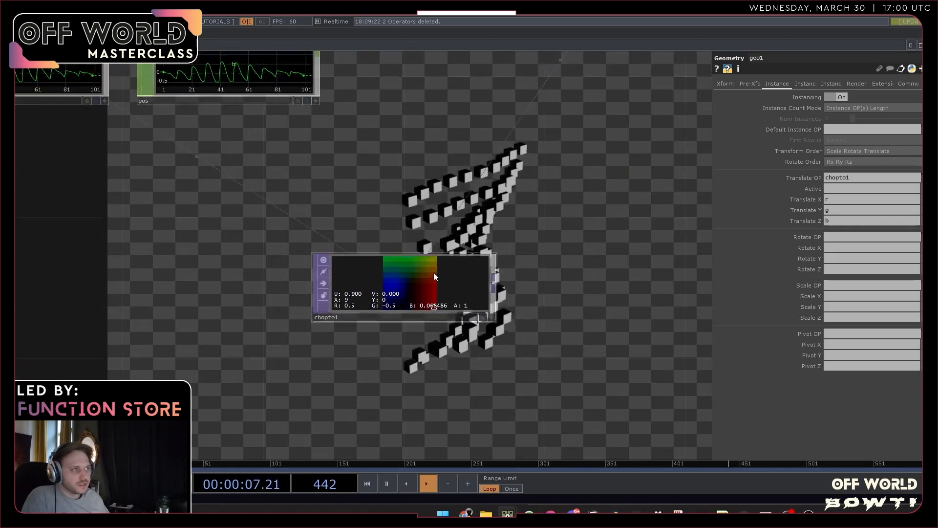
scroll(433, 272, "down", 8)
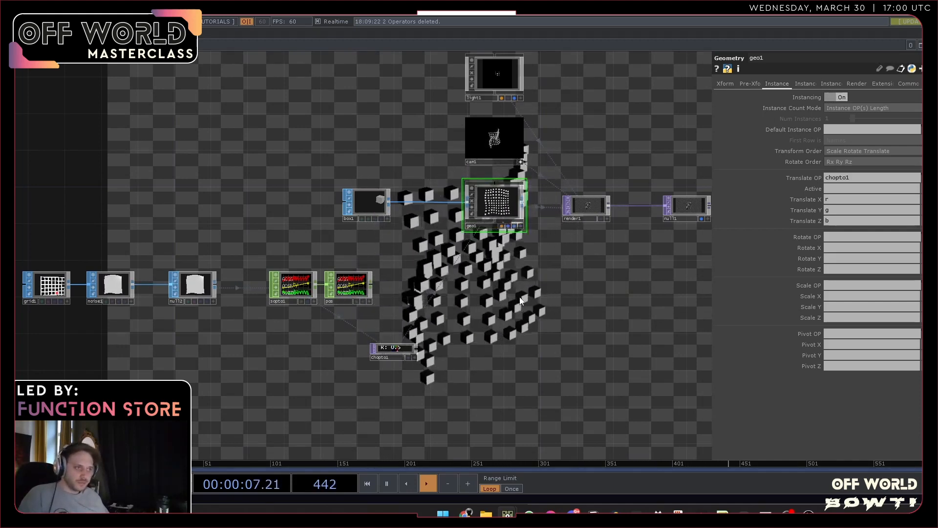
scroll(520, 297, "down", 3)
left_click_drag(558, 320, 485, 334)
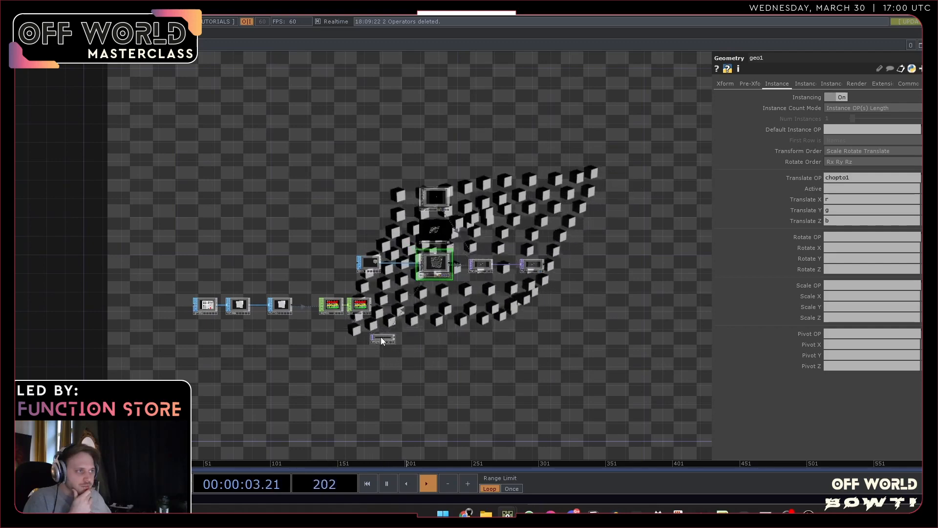
left_click_drag(380, 336, 326, 336)
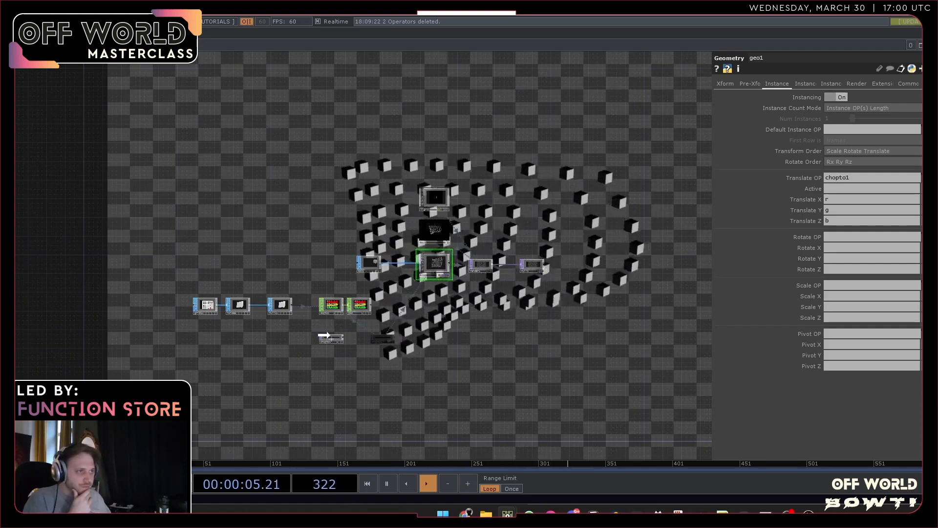
scroll(326, 336, "up", 10)
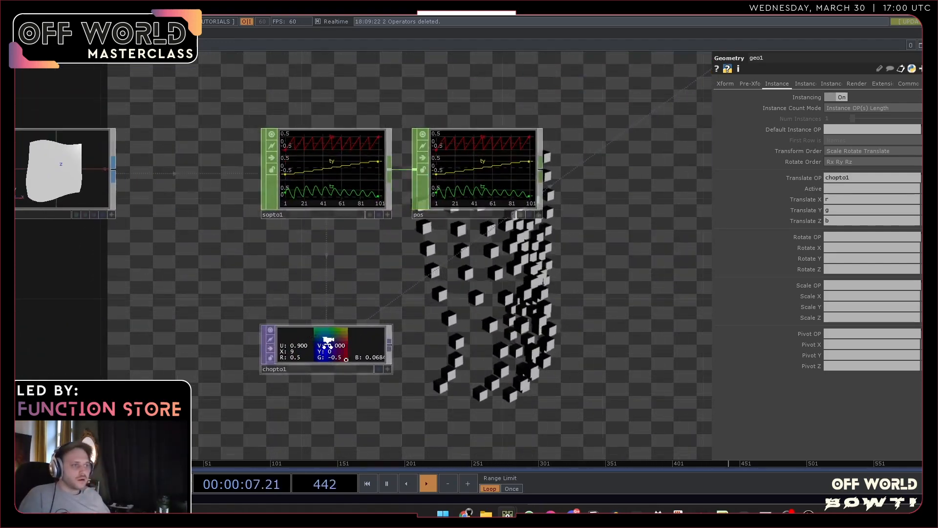
- Append a Null TOP to the CHOP to TOP's output and name it pos1
scroll(327, 342, "down", 10)
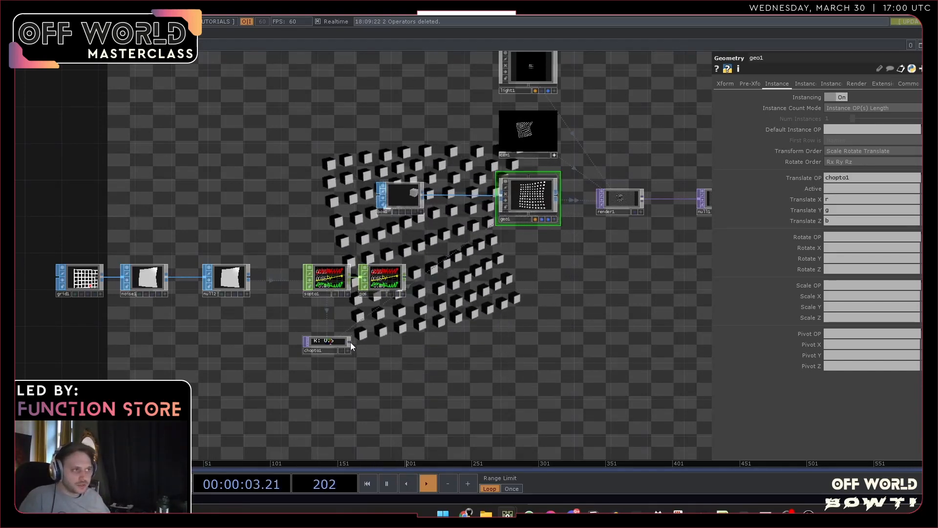
key("Tab")
type("nu")
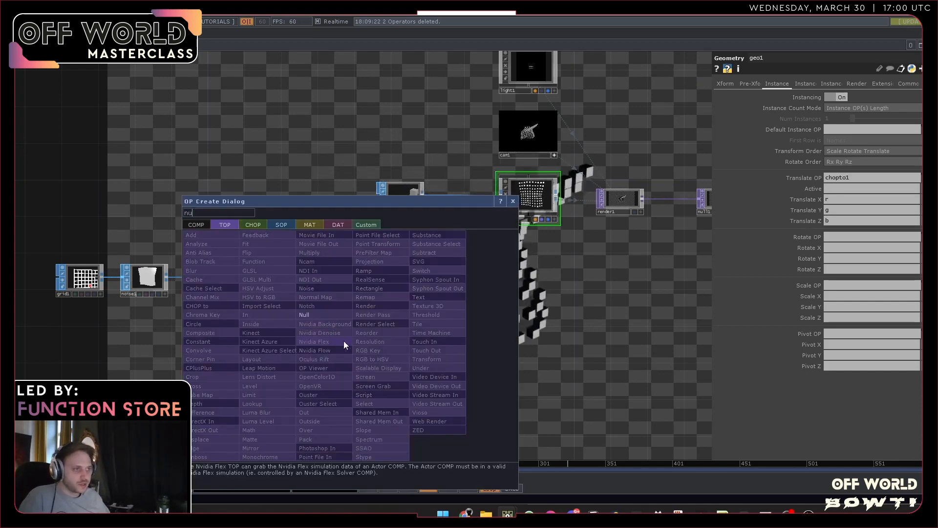
left_click(321, 316)
left_click(446, 348)
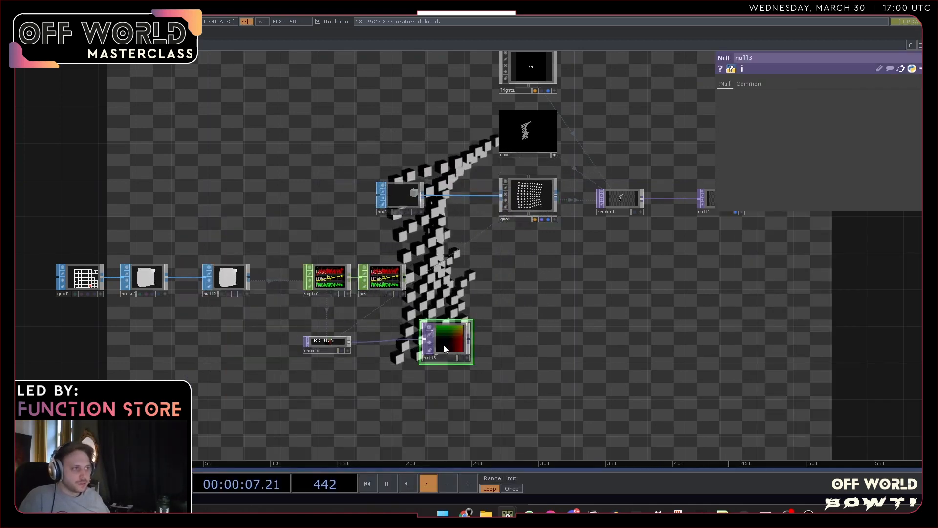
left_click(443, 357)
type("pos1")
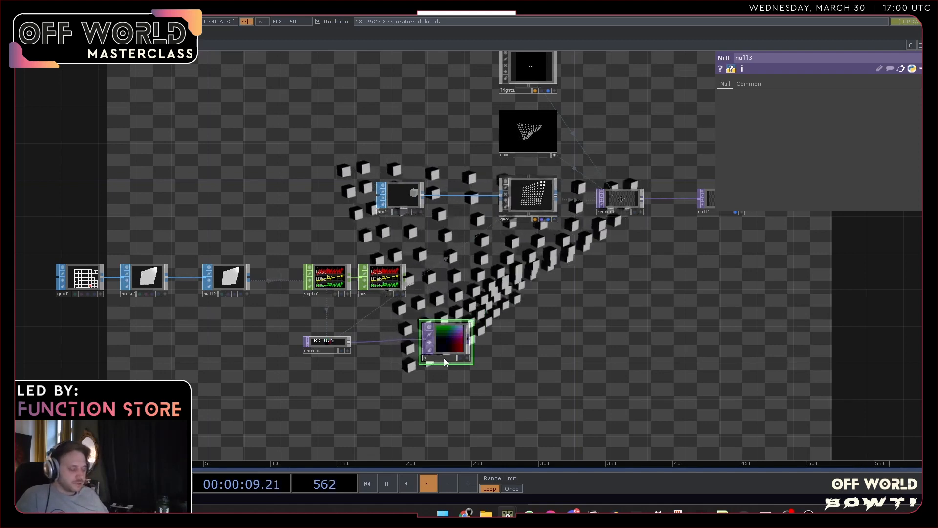
key("Return")
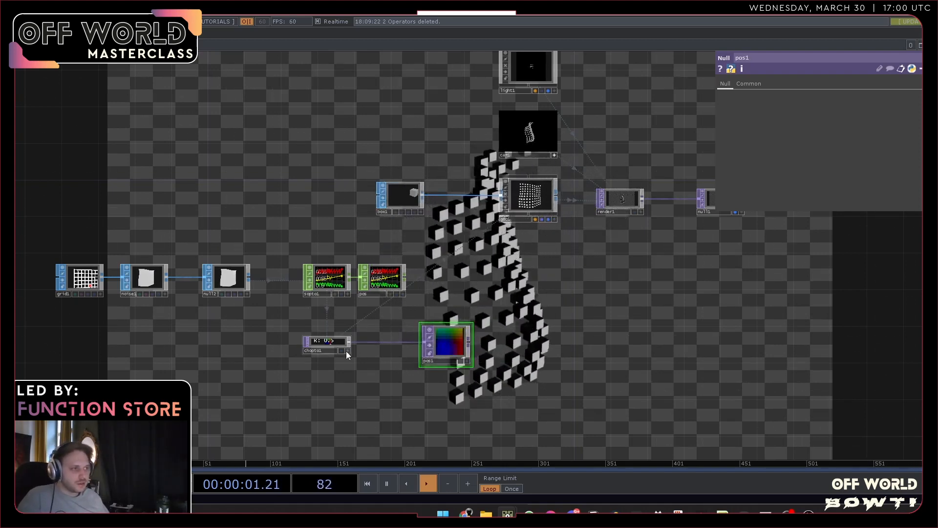
- Add a Noise TOP below the CHOP to TOP and feed the CHOP to TOP's output into it
left_click(328, 345)
scroll(327, 344, "up", 5)
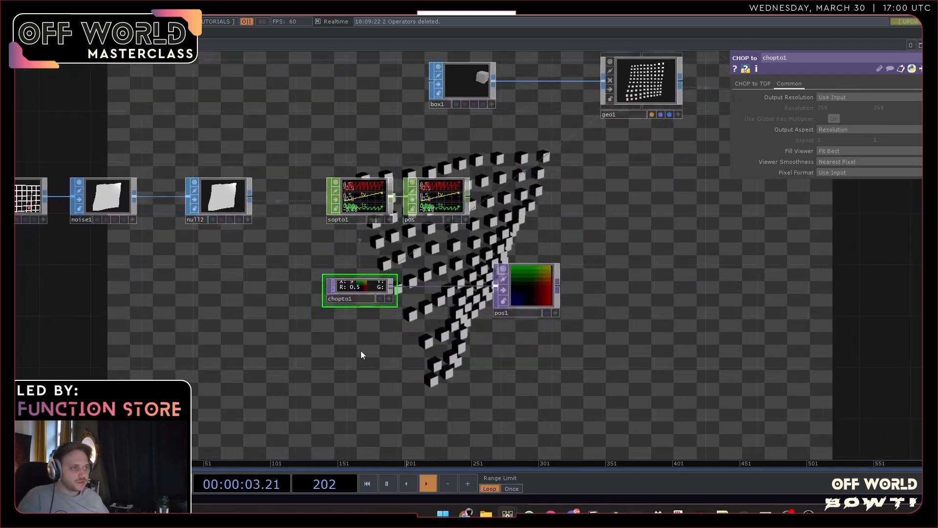
key("Tab")
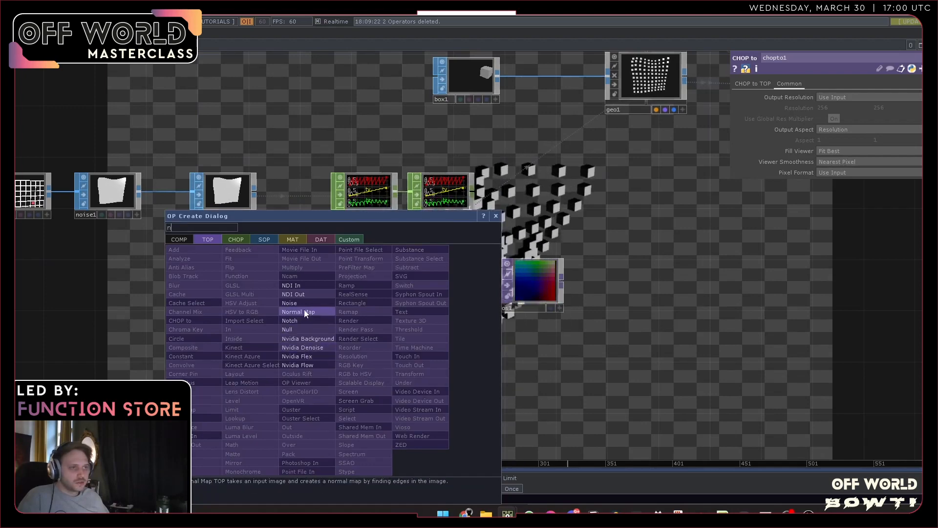
left_click(304, 305)
left_click(364, 359)
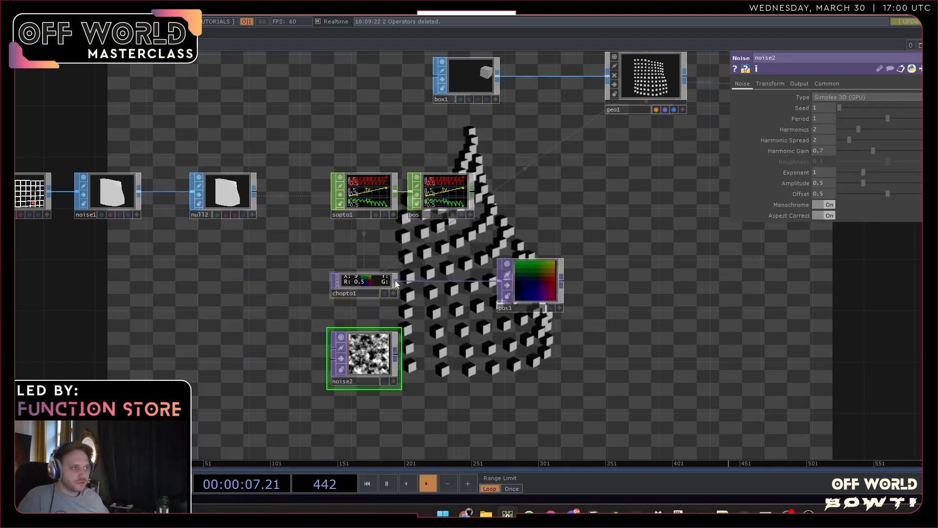
left_click_drag(309, 353, 331, 348)
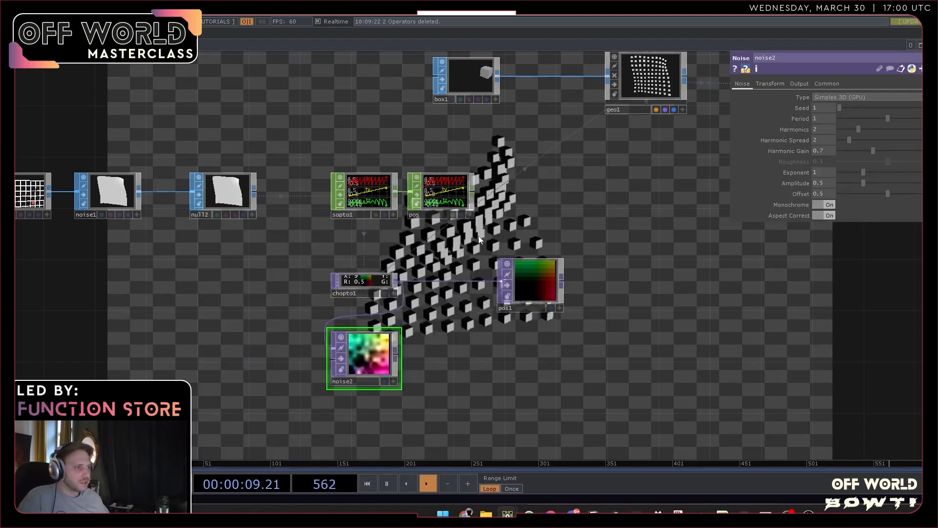
- Disconnect the Noise TOP's input and wire the CHOP to TOP back into it to compare the noise resolution
right_click(401, 293)
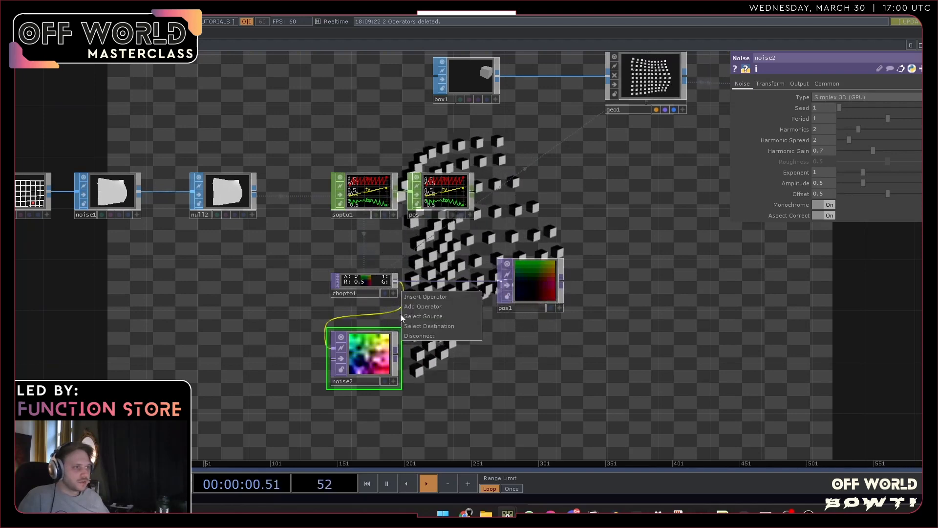
left_click(414, 336)
left_click(396, 284)
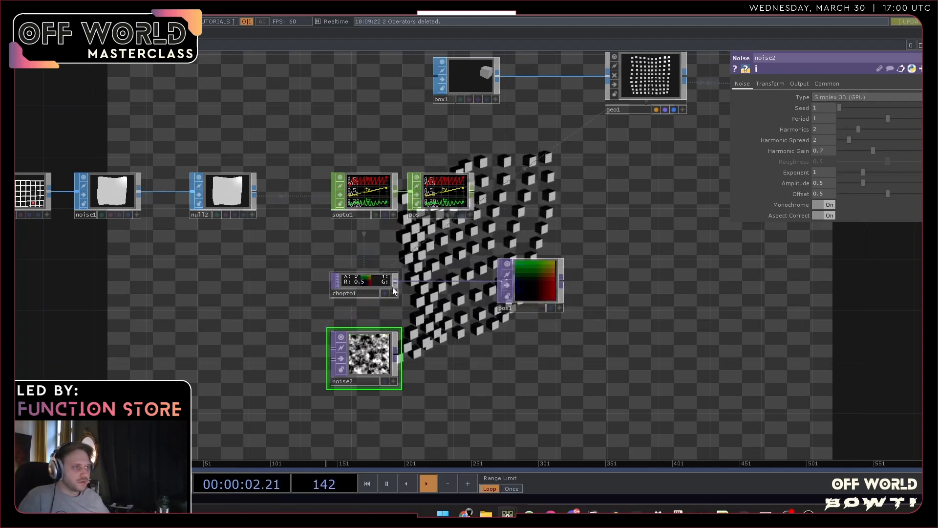
left_click(326, 340)
- Compare the size and pixel format information of the CHOP to TOP and the Noise TOP
middle_click(365, 282)
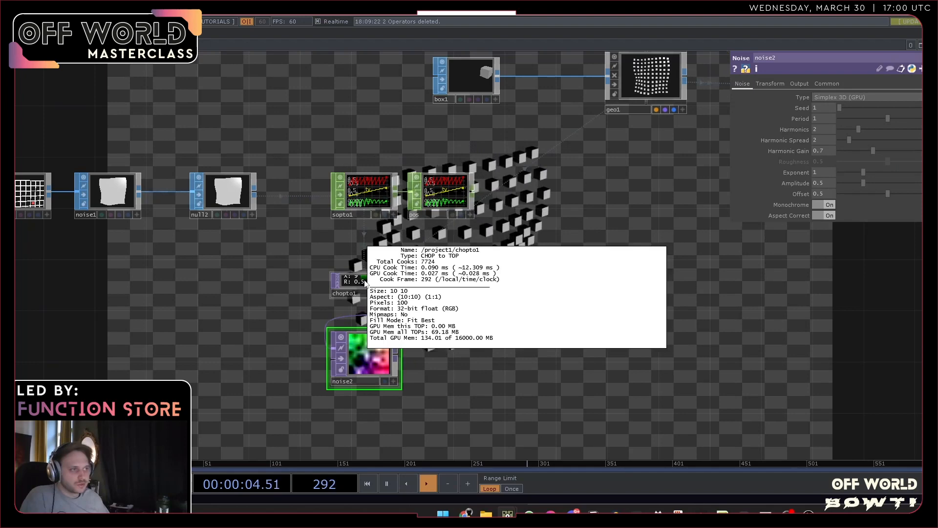
middle_click(360, 354)
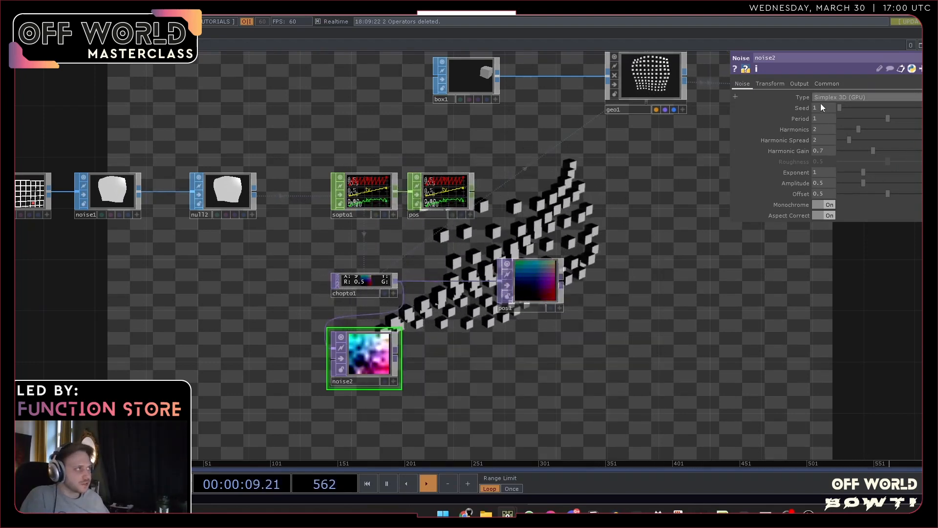
middle_click(378, 332)
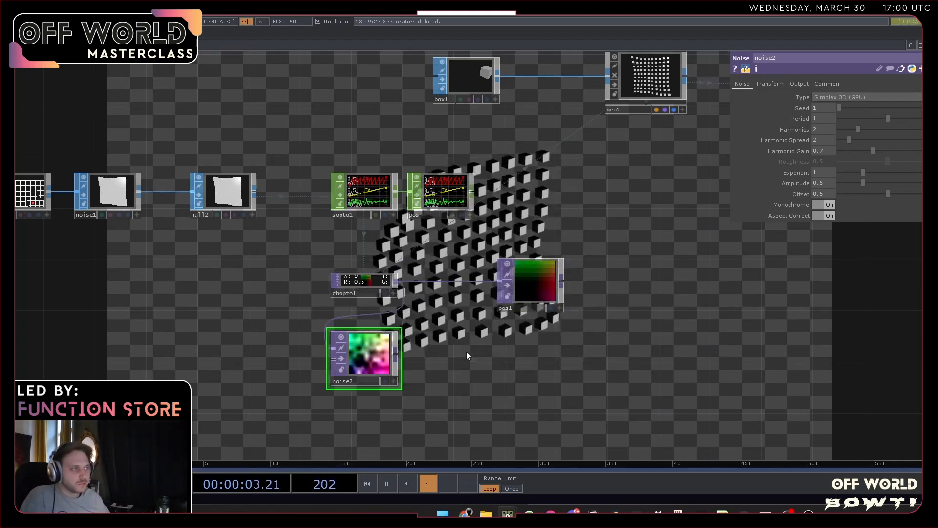
- Append a Null TOP to the Noise TOP, place it below pos1 and name it scale
left_click_drag(466, 351, 391, 327)
right_click(327, 330)
type("null")
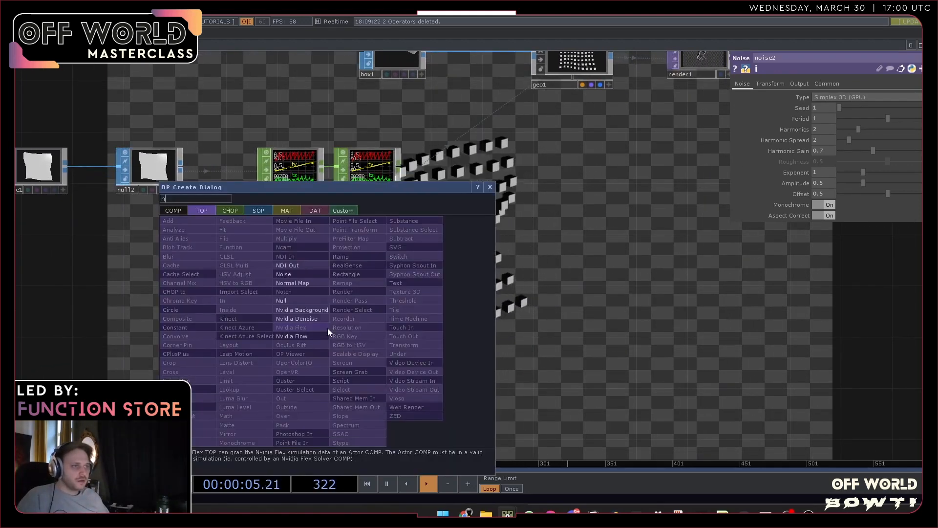
key("Return")
left_click(443, 333)
left_click_drag(443, 333, 452, 335)
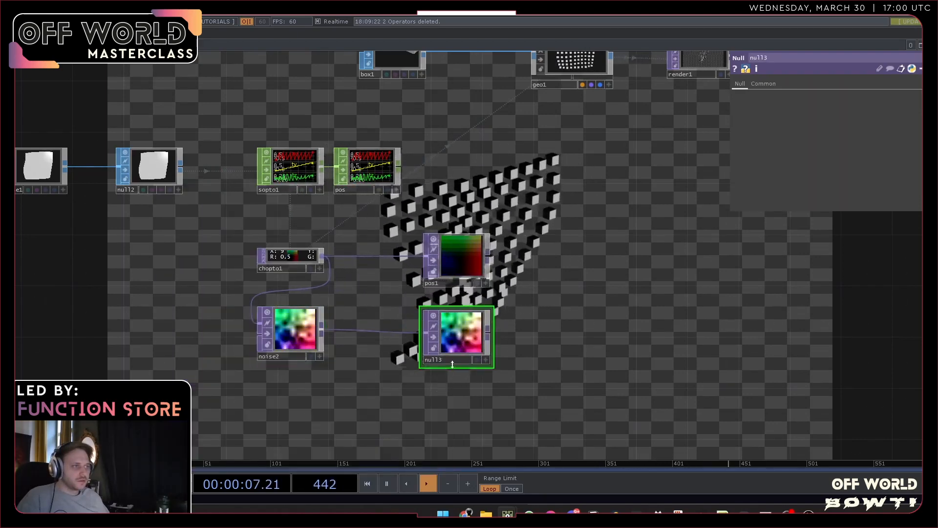
left_click(451, 360)
type("scale")
key("Return")
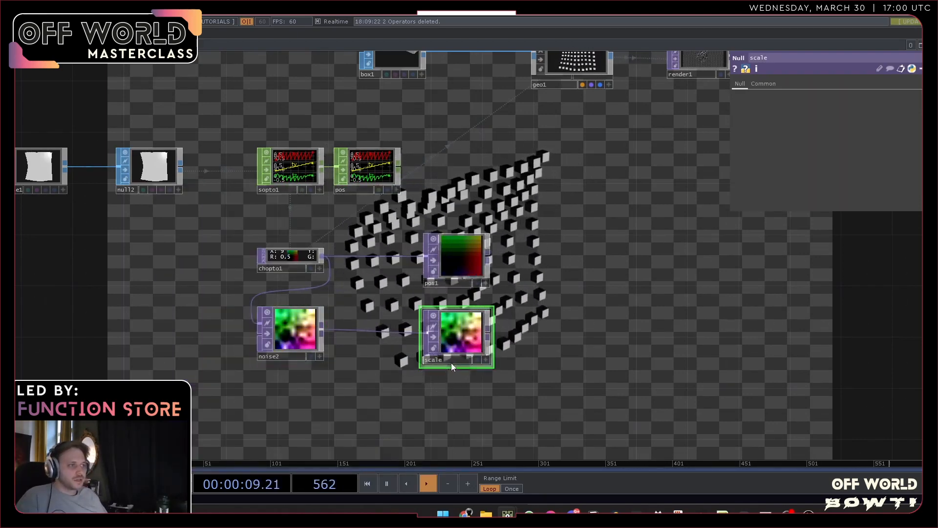
- Drive geo1's instance scale from the scale null, mapping Scale X, Y and Z to r, g and b
key("h")
left_click(547, 179)
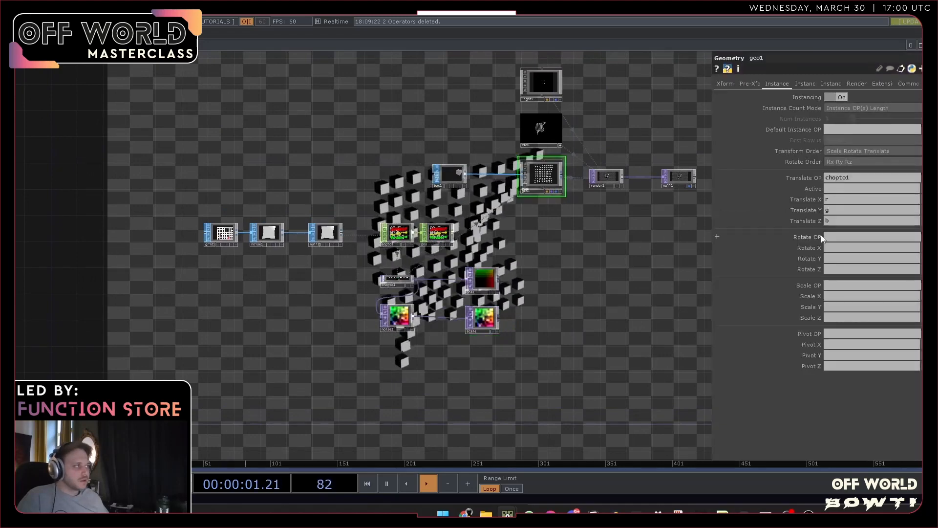
left_click_drag(482, 330, 847, 286)
left_click(847, 296)
type("r")
left_click(845, 307)
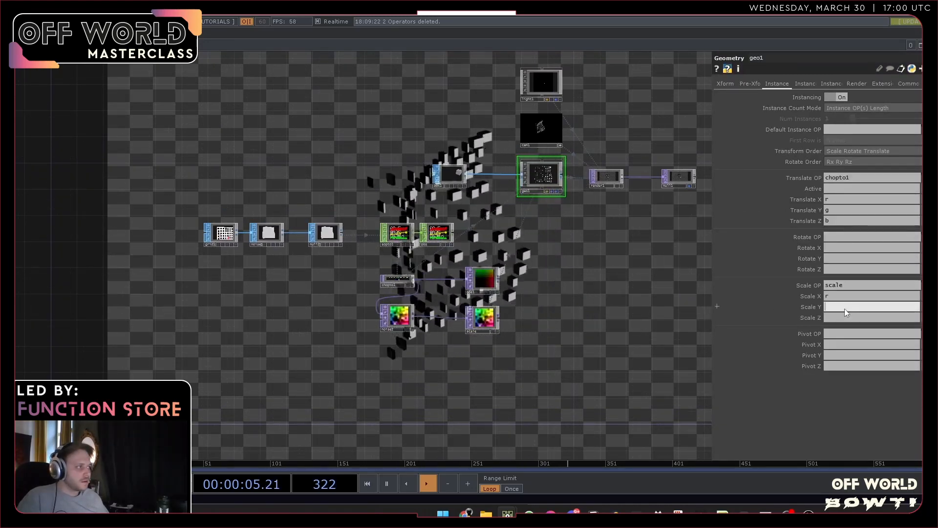
type("g")
left_click(843, 319)
- Animate noise2's Z translate with the expression absTime.seconds * 0.2
scroll(523, 336, "up", 4)
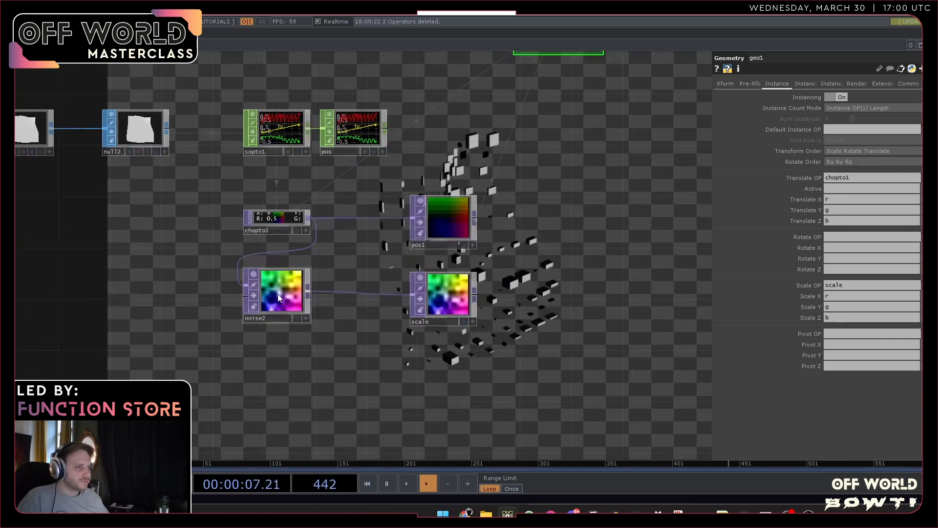
left_click(279, 293)
left_click(754, 84)
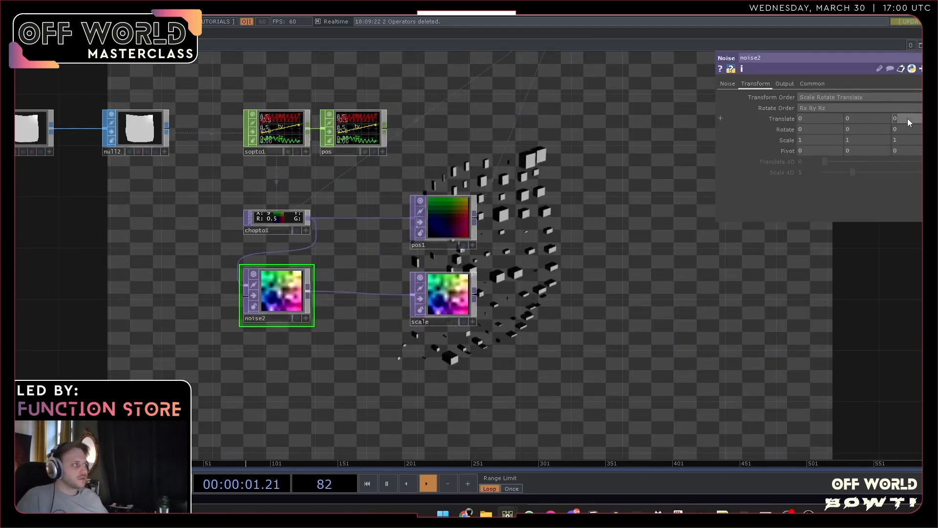
mouse_move(907, 119)
middle_mouse_down()
mouse_move(907, 109)
mouse_move(919, 109)
mouse_move(907, 109)
middle_mouse_up()
scroll(293, 286, "up", 5)
type("absT")
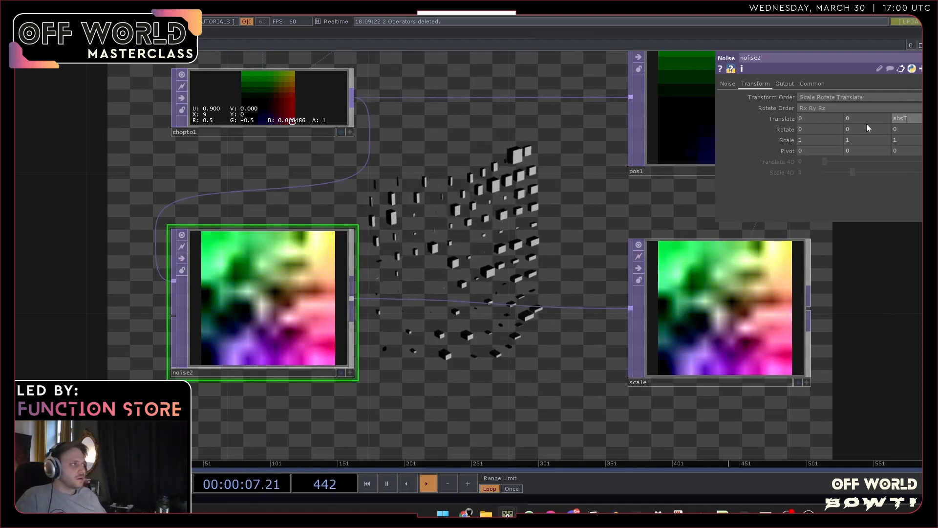
type("ime.seco")
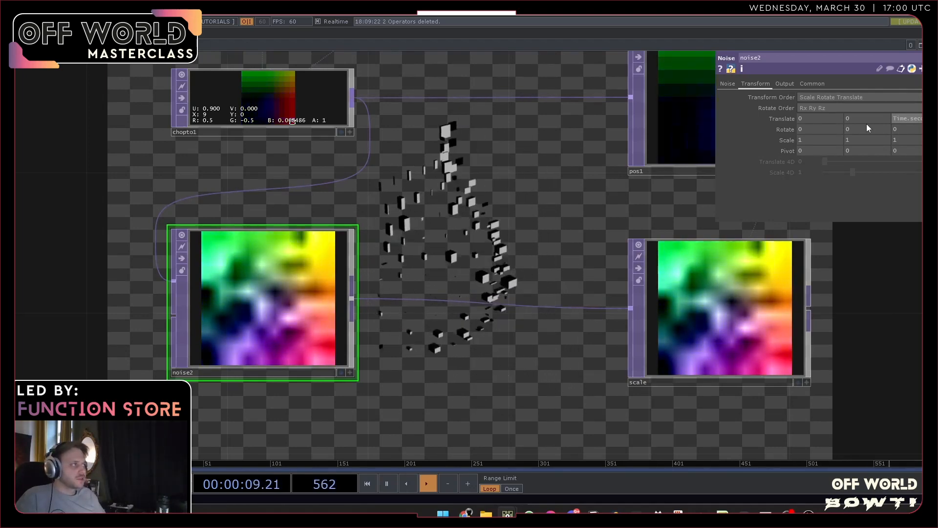
type("nds*.")
key("Return")
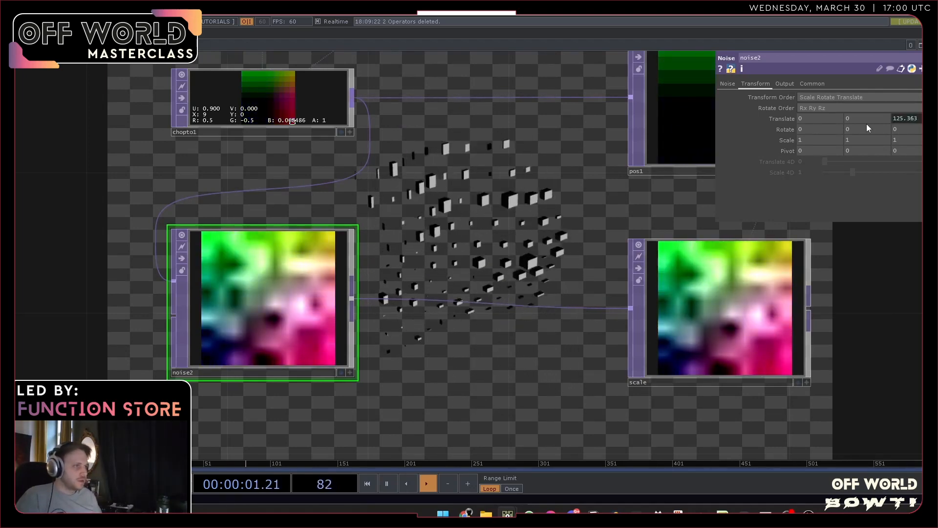
- Change the multiplier in noise2's Z translate expression to 0.5
left_click(917, 121)
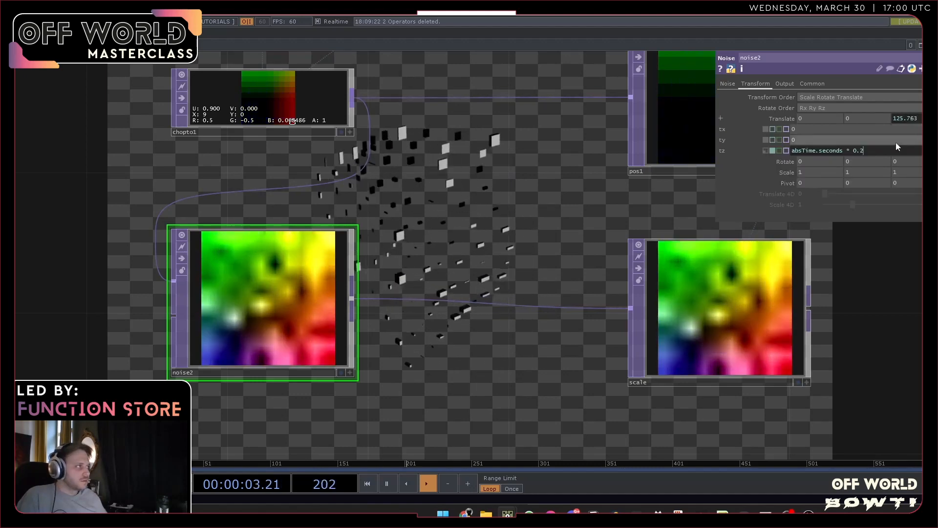
left_click(861, 149)
key("BackSpace")
type("5")
key("Return")
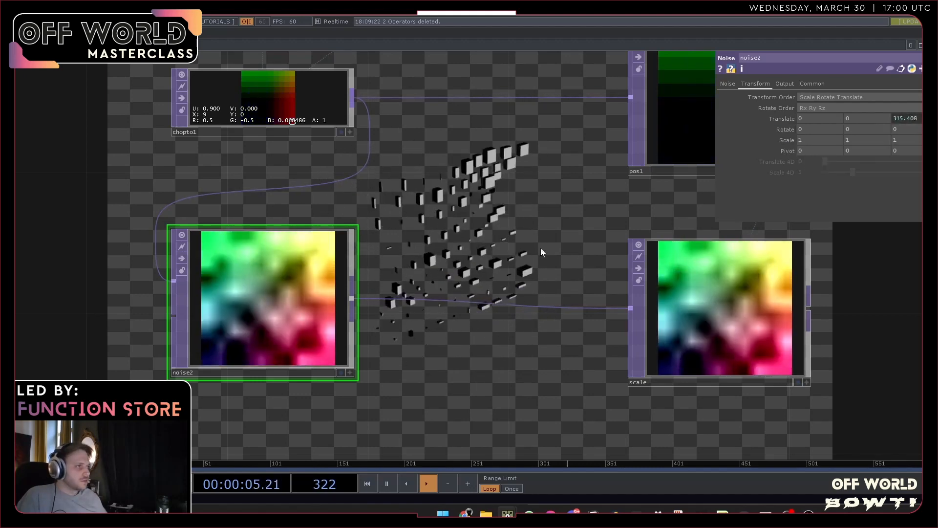
- Duplicate noise2 with its input connection and place the copy directly below it
left_click_drag(540, 247, 443, 256)
scroll(444, 256, "down", 5)
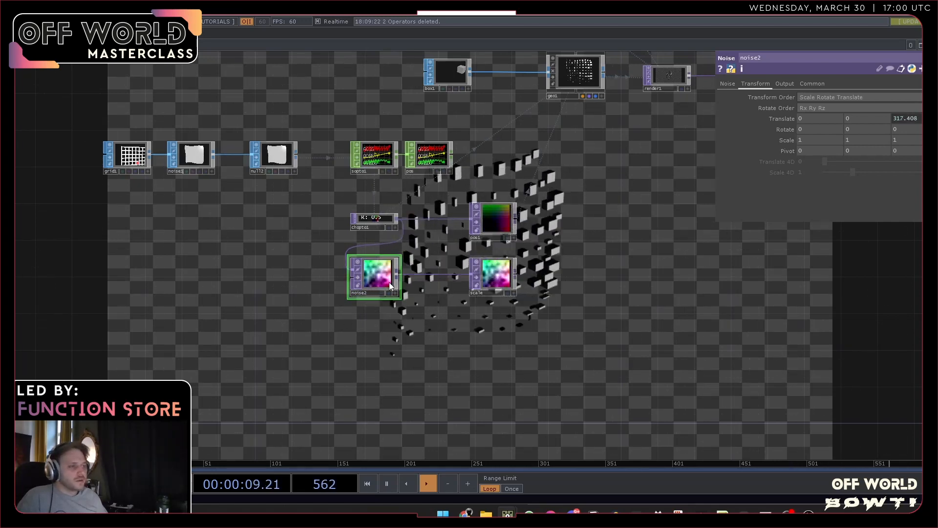
key("ctrl+c")
key("ctrl+v")
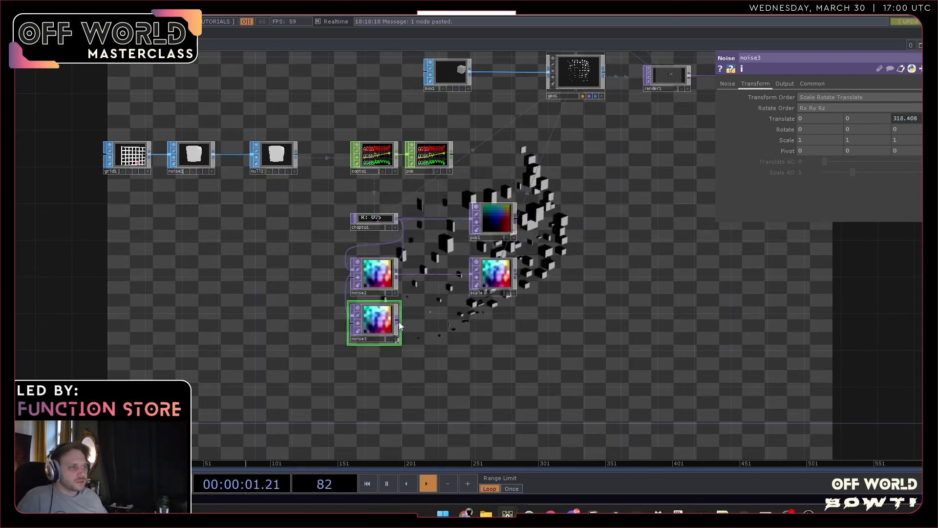
- Append a Null TOP to noise3, place it below the scale null and name it rot
right_click(399, 322)
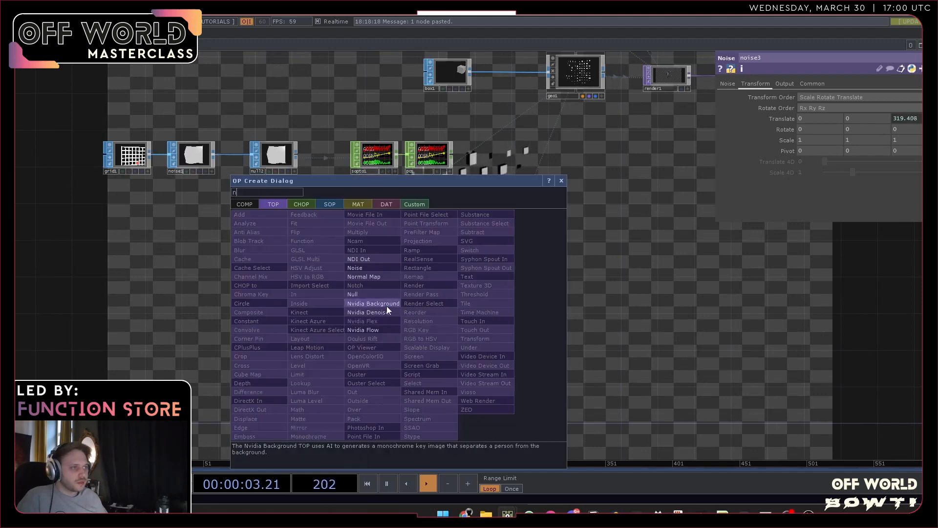
left_click(388, 310)
left_click(491, 322)
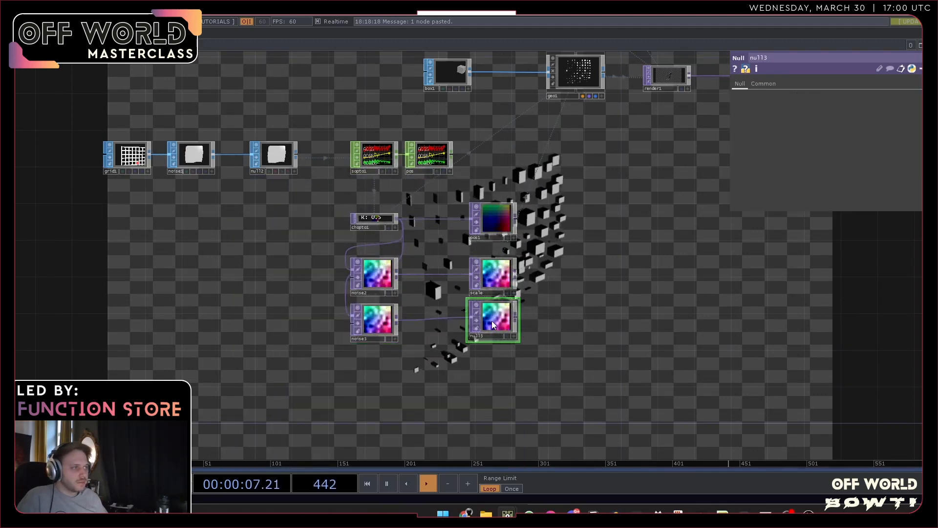
double_click(482, 336)
type("rot")
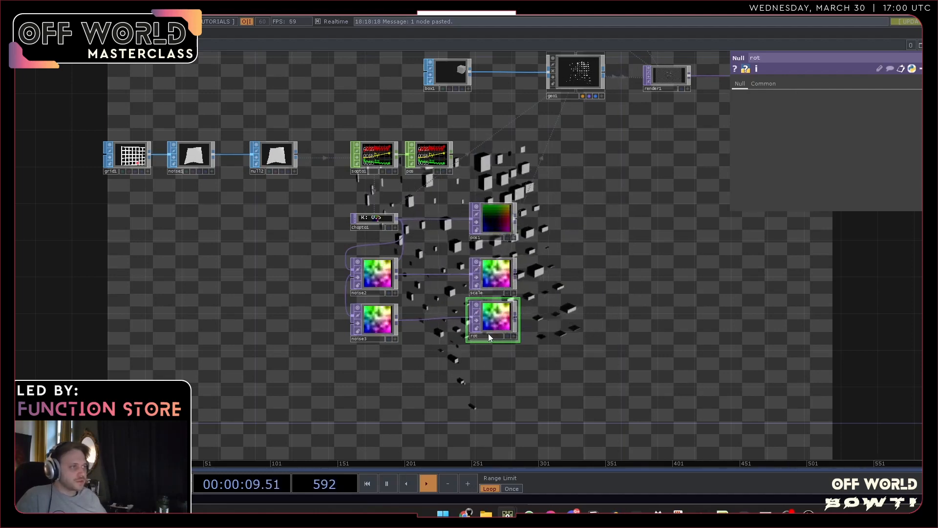
key("Return")
- Drive geo1's instance rotation from the rot null, mapping Rotate X, Y and Z to r, g and b
left_click(599, 92)
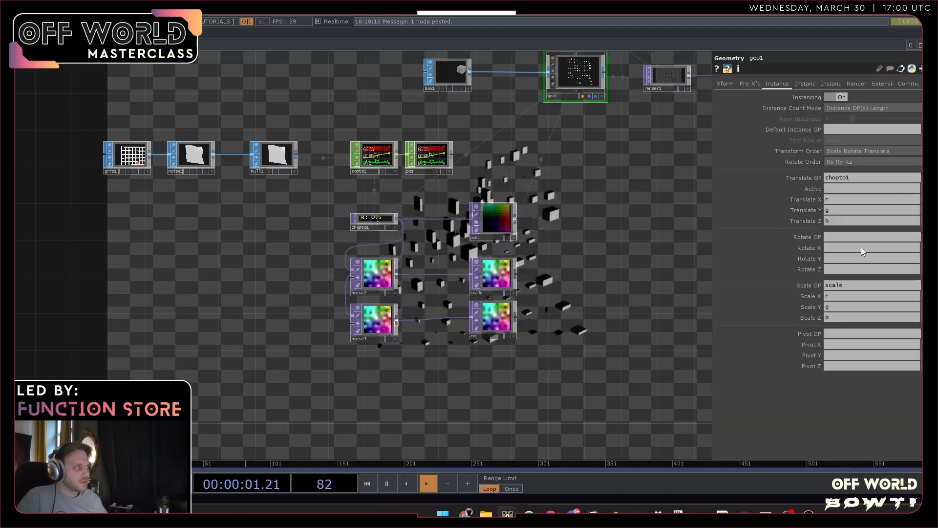
left_click(804, 86)
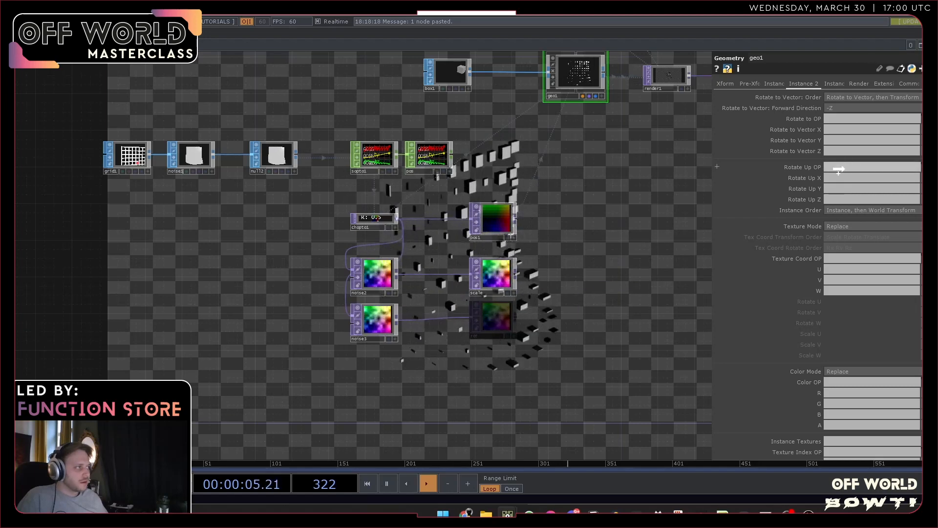
left_click(776, 84)
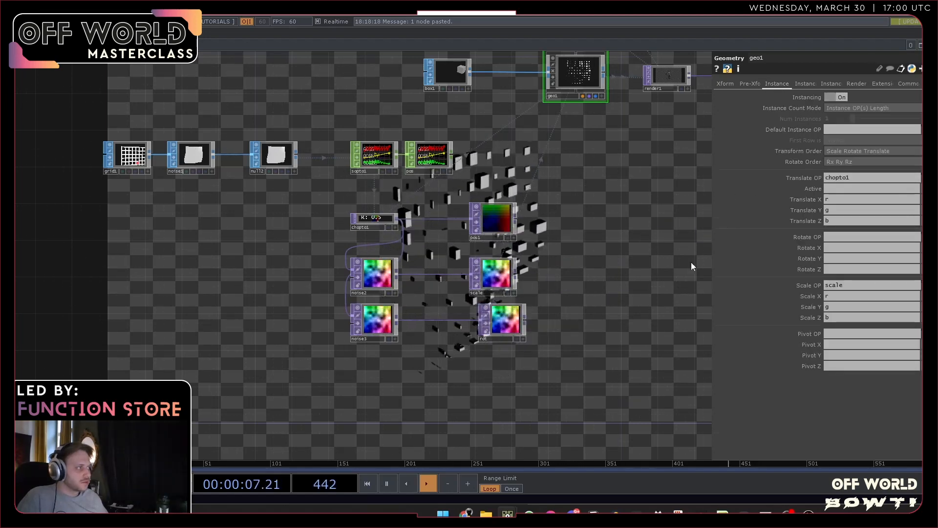
left_click_drag(504, 320, 872, 237)
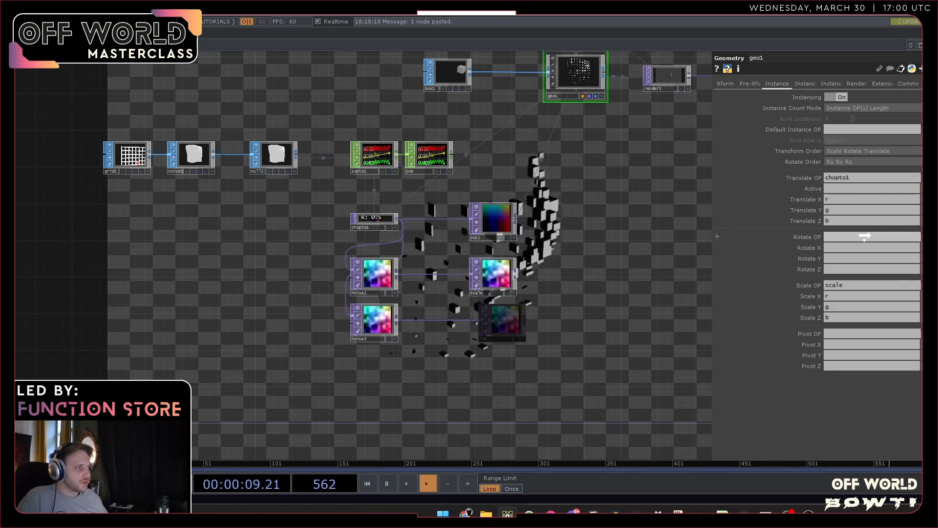
left_click(871, 248)
type("r")
key("Tab")
type("g")
key("Tab")
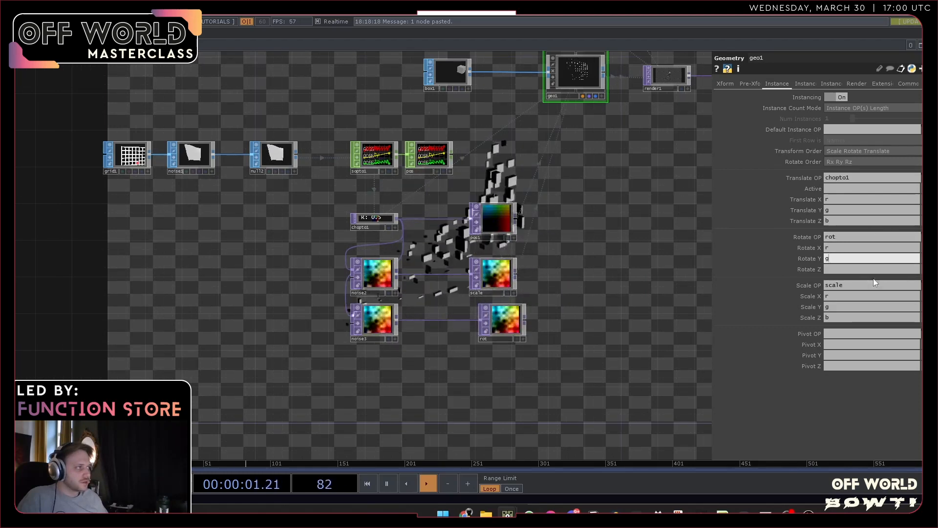
type("b")
key("Return")
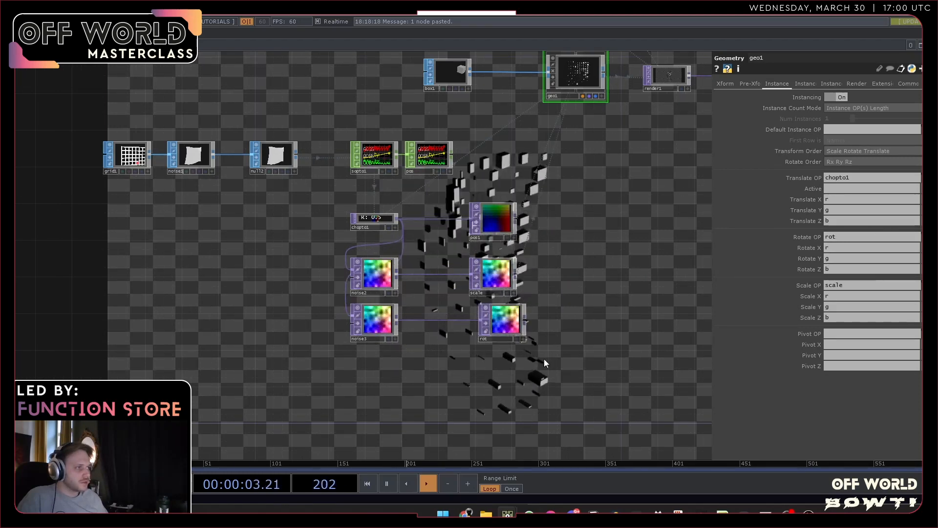
- Move the rot null farther from noise3 and insert a Math TOP between them
left_click_drag(543, 359, 430, 359)
scroll(394, 333, "up", 3)
scroll(394, 332, "up", 2)
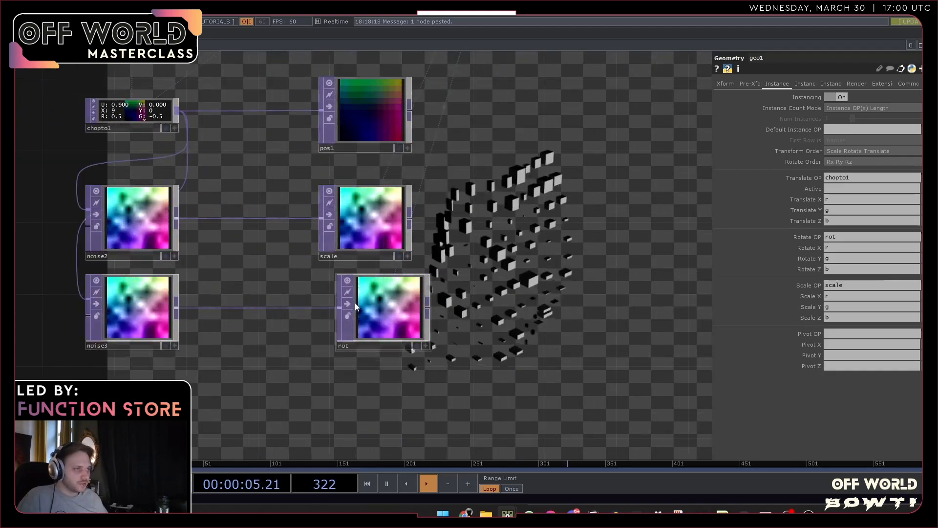
left_click_drag(333, 388, 413, 325)
scroll(412, 325, "down", 3)
scroll(423, 314, "down", 3)
left_click_drag(445, 286, 500, 285)
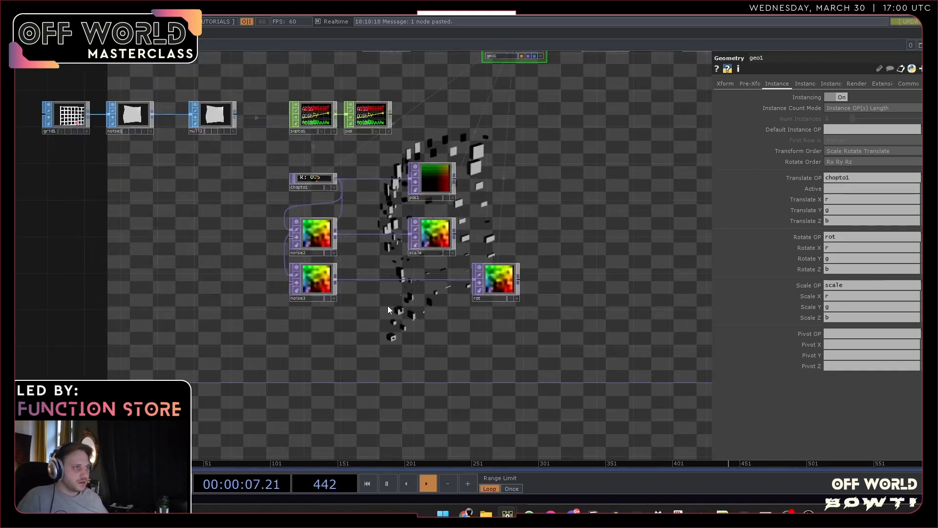
right_click(366, 278)
left_click(392, 268)
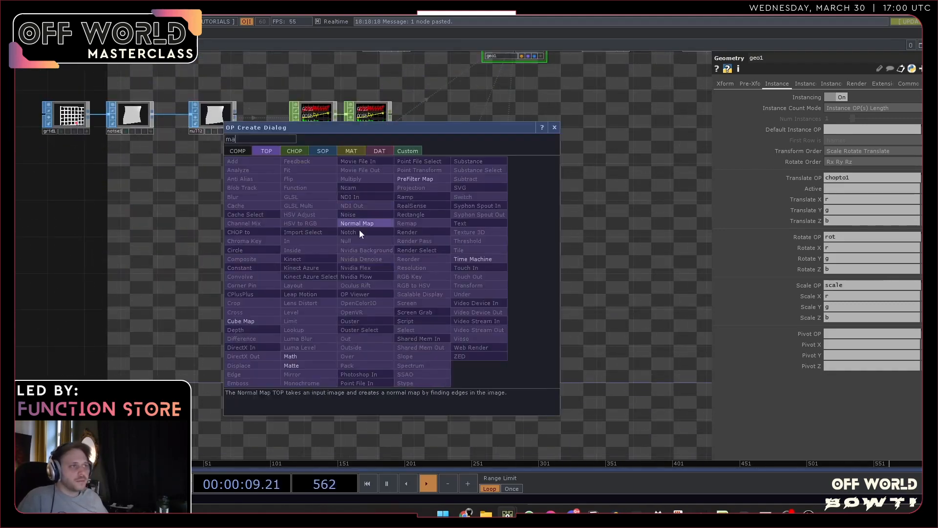
left_click(315, 354)
left_click(399, 283)
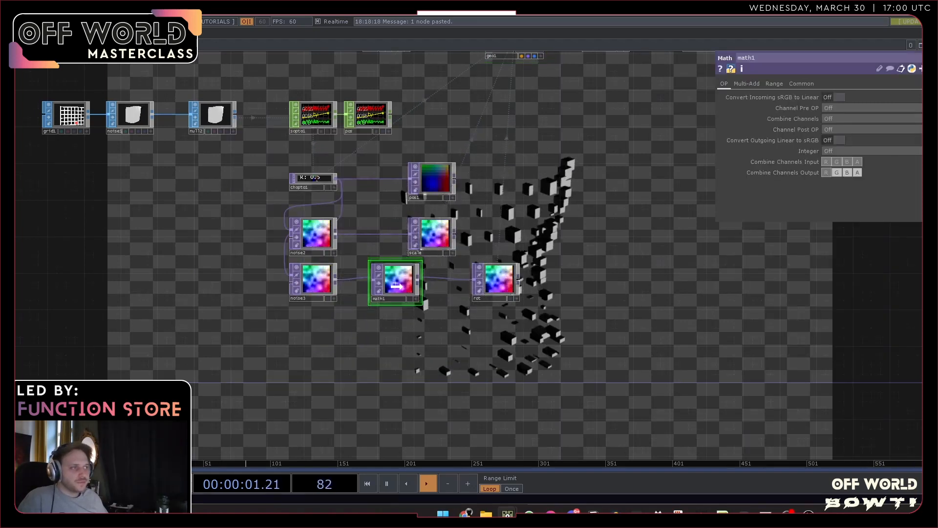
- Set the Math TOP's Multiply value to 360 to scale up the rotation noise
left_click(747, 83)
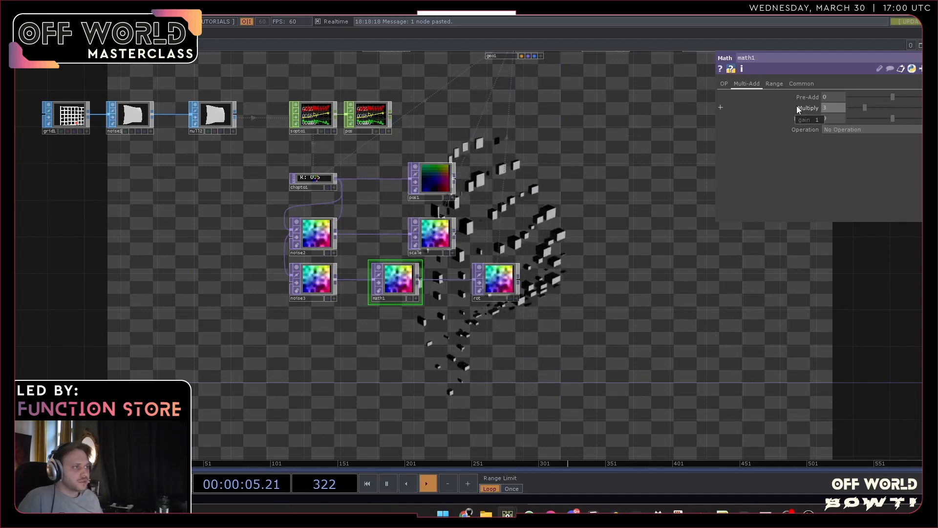
type("360")
key("Return")
left_click_drag(576, 237, 442, 215)
left_click_drag(250, 319, 271, 332)
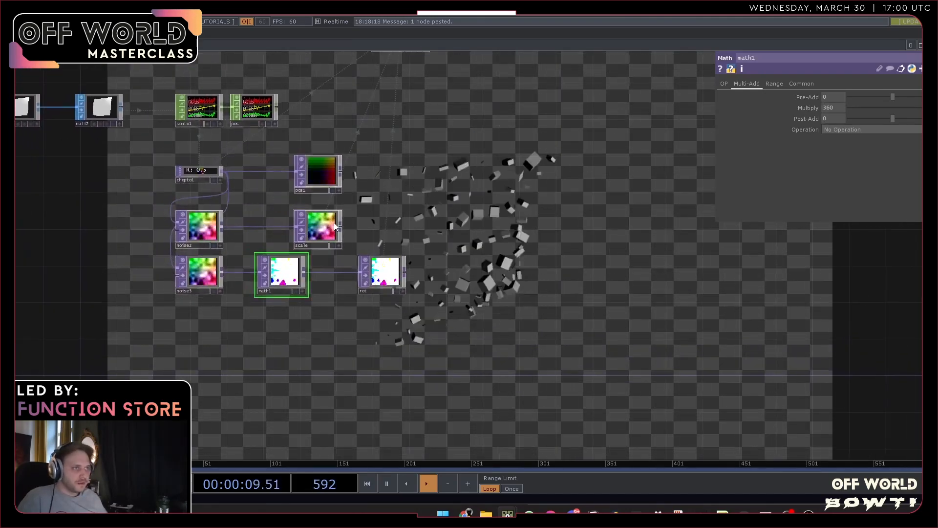
- Branch a Null TOP off noise2's output, place it below the rotation chain and name it color
right_click(245, 226)
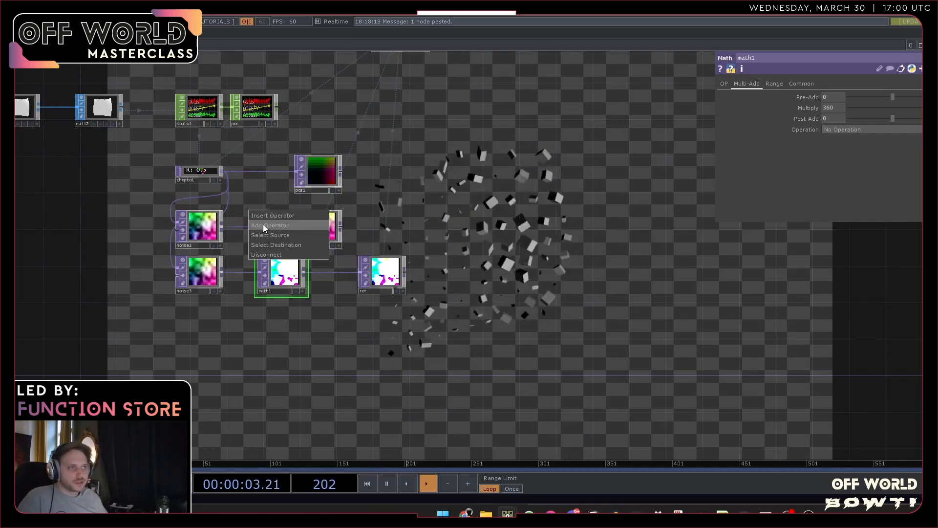
left_click(263, 225)
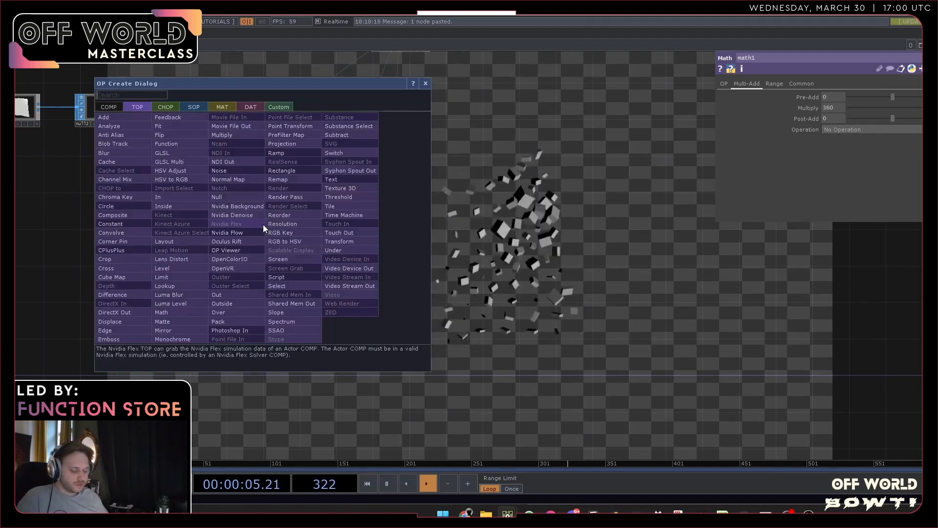
type("nu")
left_click(236, 194)
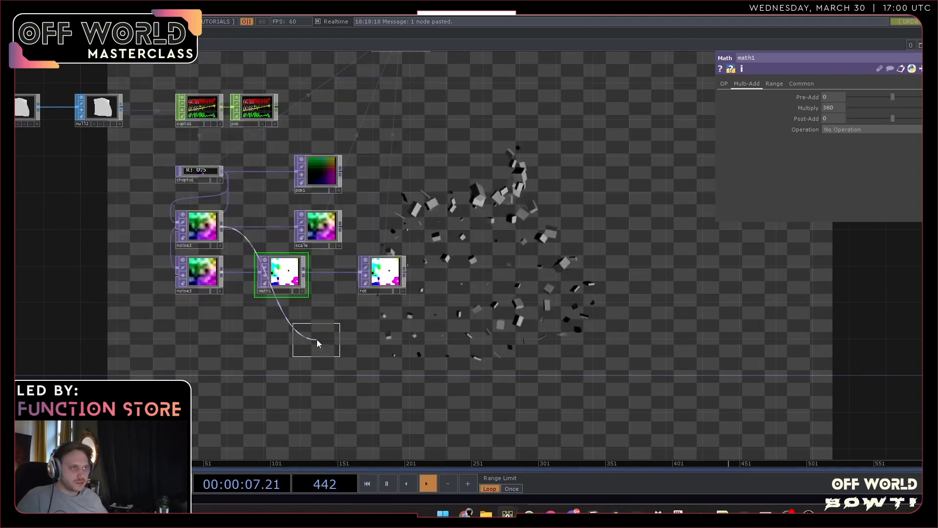
left_click(316, 336)
left_click(314, 353)
type("color")
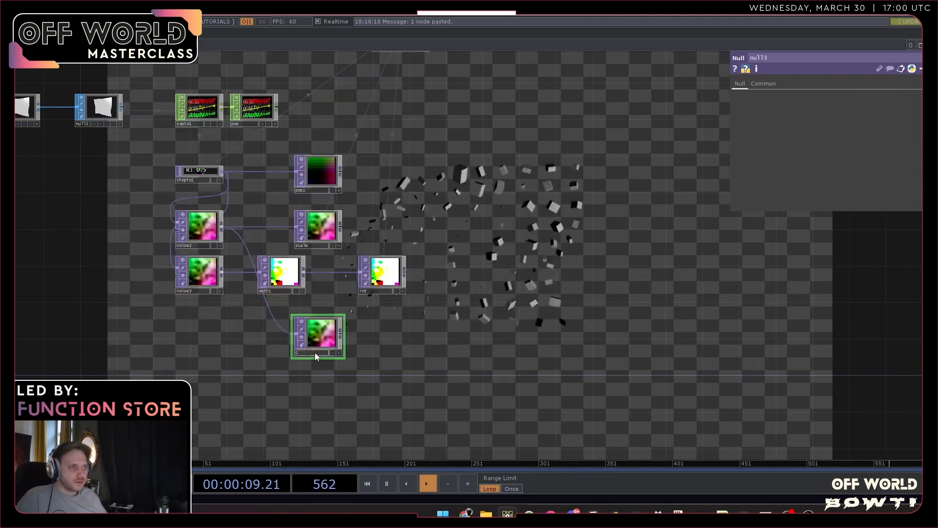
key("Return")
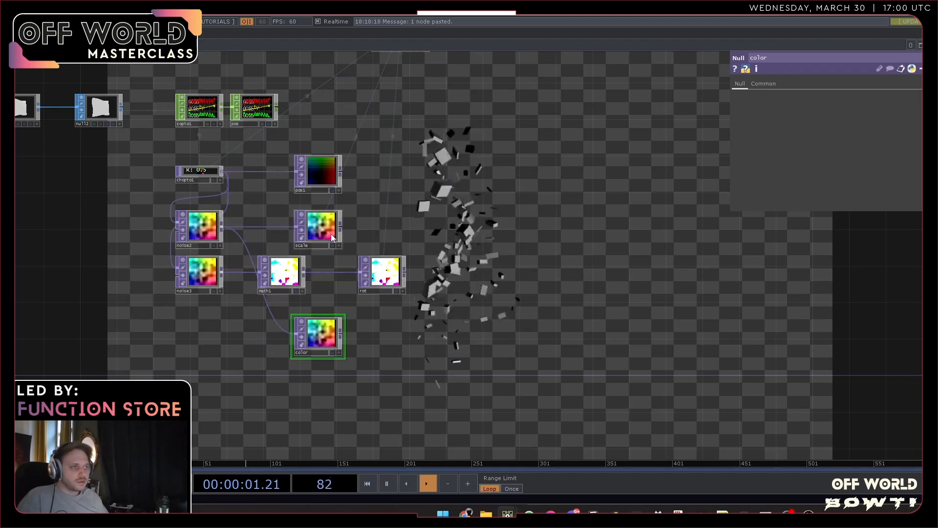
- Line up the scale, pos1 and color nulls in a column with the rot null
left_click_drag(318, 229, 381, 229)
left_click_drag(313, 171, 376, 179)
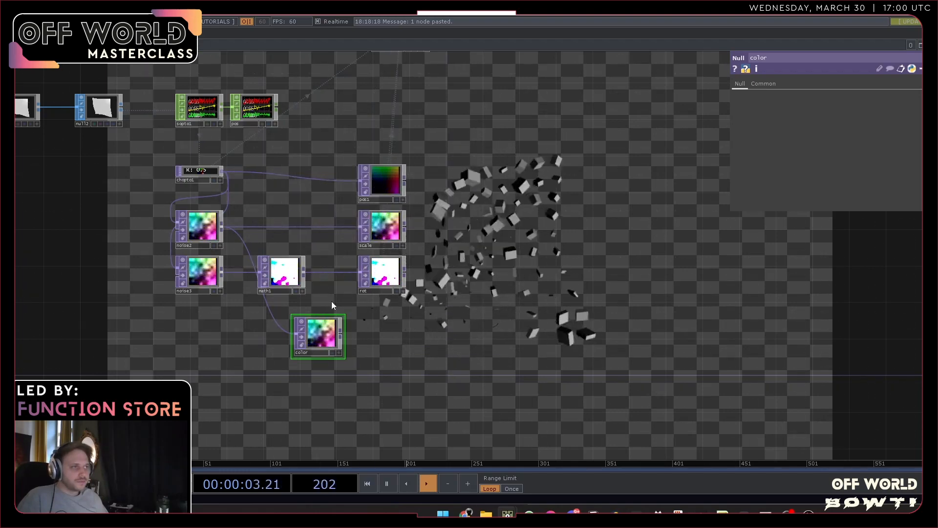
left_click_drag(320, 335, 375, 328)
- Assign the color null as the Color OP in geo1's second set of instancing parameters
scroll(538, 339, "down", 3)
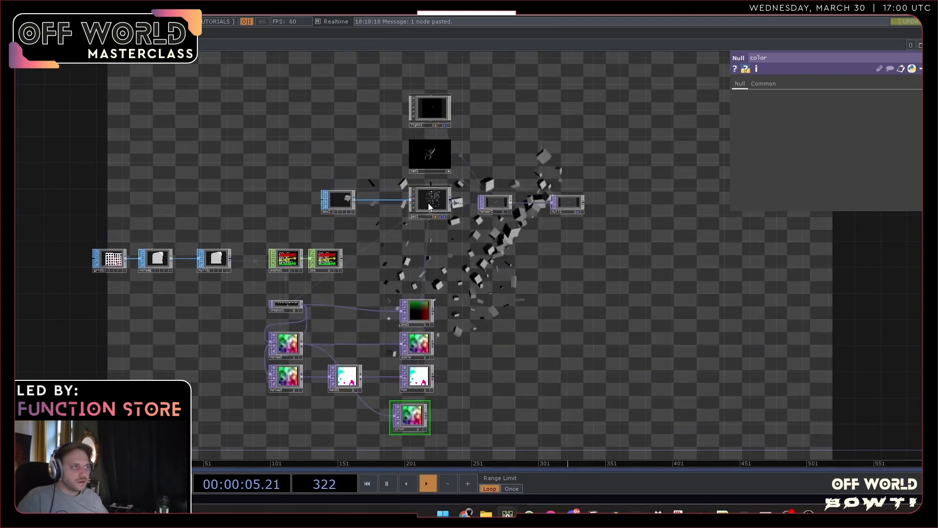
left_click(430, 199)
left_click(807, 86)
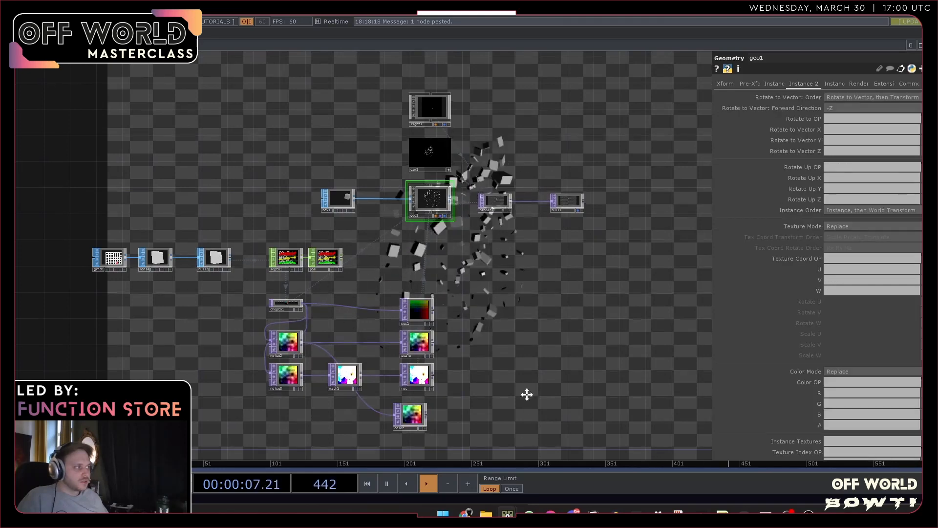
scroll(513, 391, "up", 5)
left_click_drag(341, 313, 840, 380)
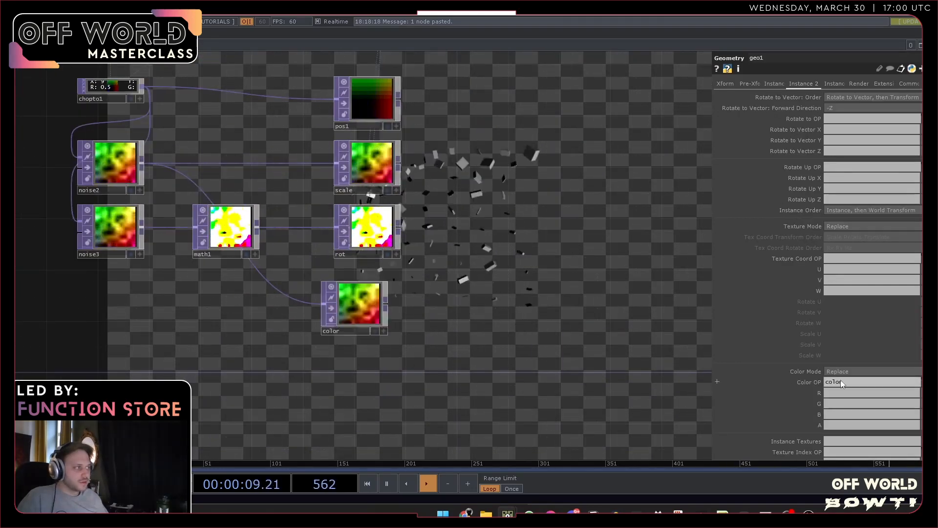
- Map the instance color channels R, G and B of geo1 to r, g and b
left_click(843, 389)
type("r")
left_click(846, 405)
type("g")
left_click(845, 412)
type("b")
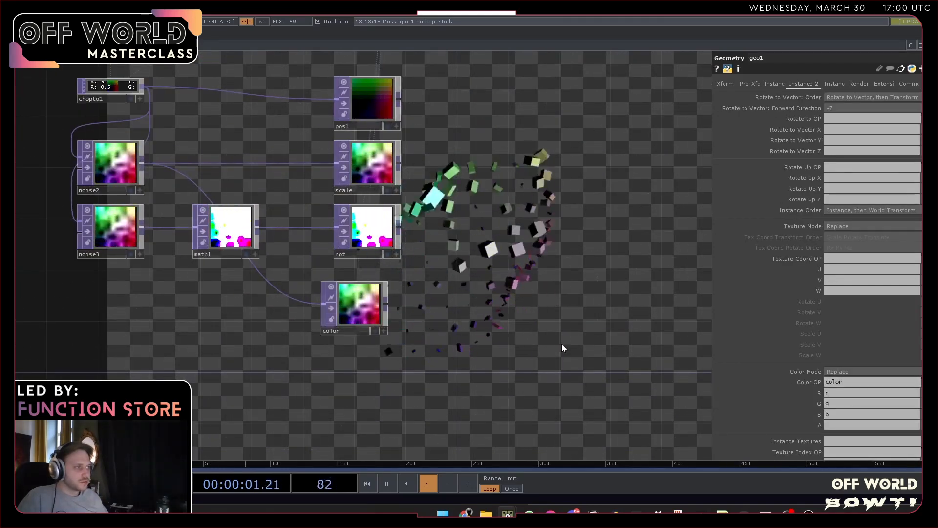
left_click_drag(546, 306, 427, 352)
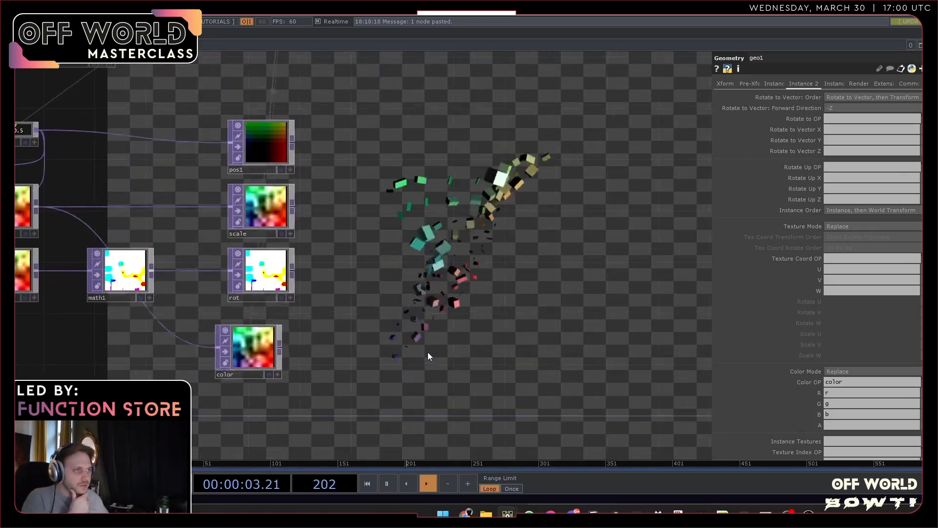
scroll(427, 352, "down", 3)
left_click_drag(311, 357, 314, 357)
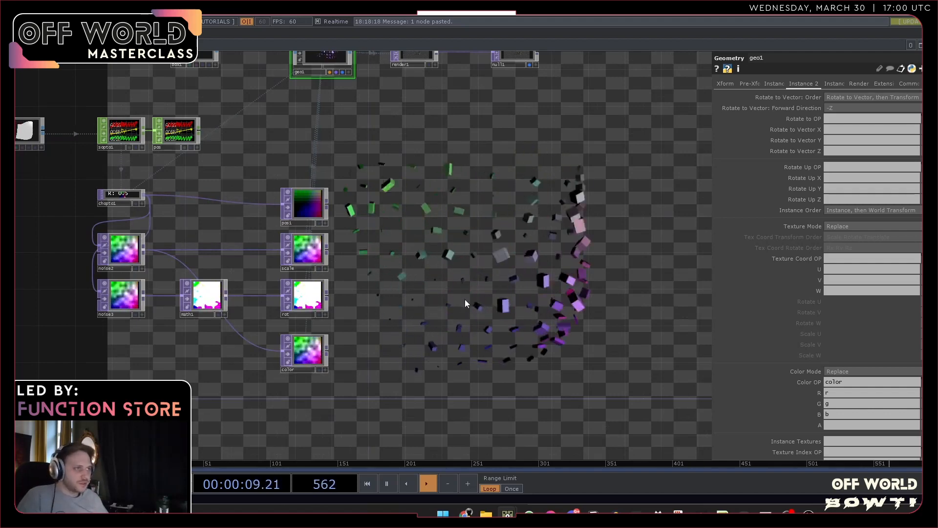
left_click_drag(468, 304, 366, 310)
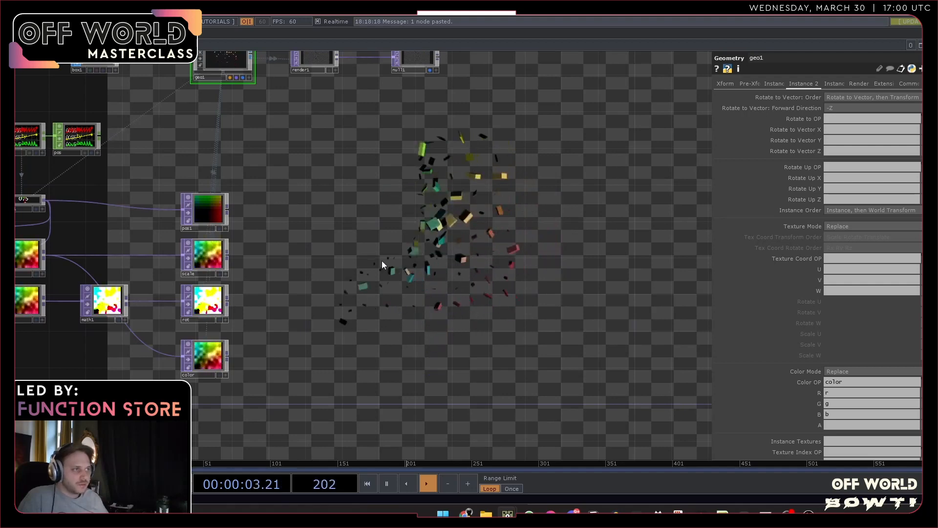
key("Tab")
type("sp")
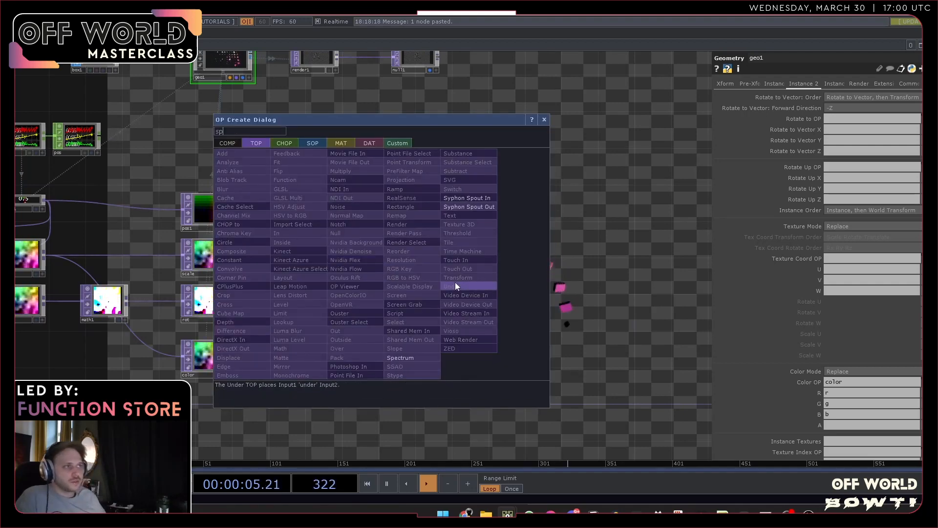
left_click(544, 120)
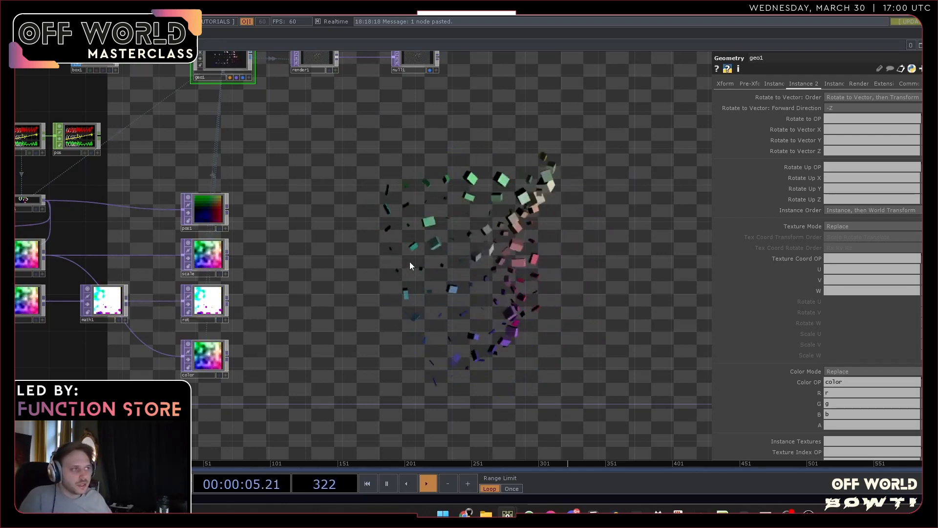
- Examine the instanced boxes in geo1's interactive viewer from several angles, checking their placement relative to the x, y and z axes
left_click_drag(417, 230, 456, 296)
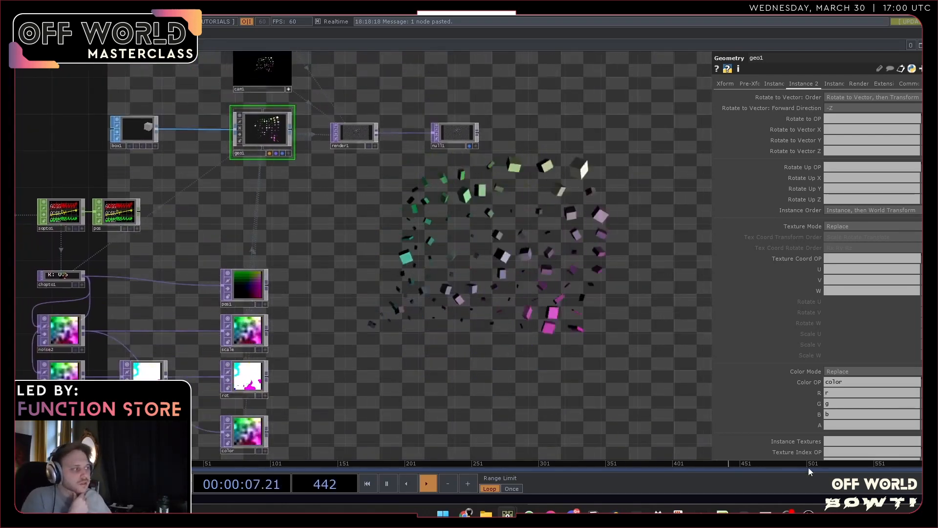
mouse_move(807, 514)
left_click_drag(343, 203, 531, 392)
scroll(498, 364, "up", 5)
scroll(416, 342, "up", 2)
left_click_drag(411, 299, 482, 381)
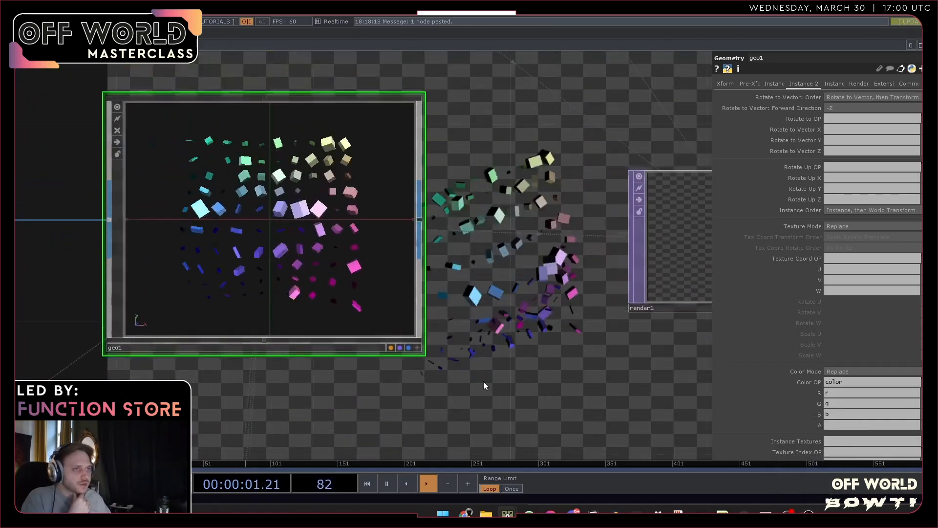
left_click(430, 362)
left_click_drag(348, 248, 327, 266)
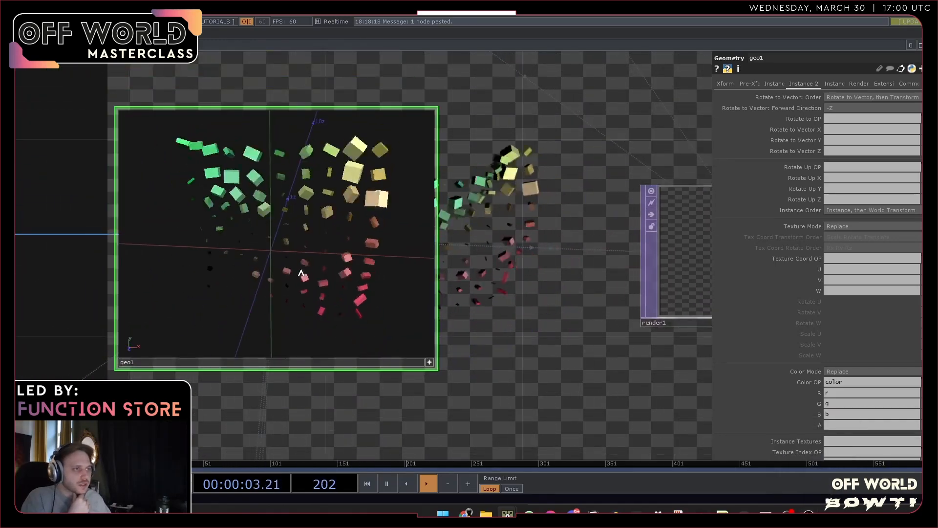
scroll(328, 266, "down", 5)
right_click_drag(328, 268, 303, 268)
scroll(294, 265, "up", 2)
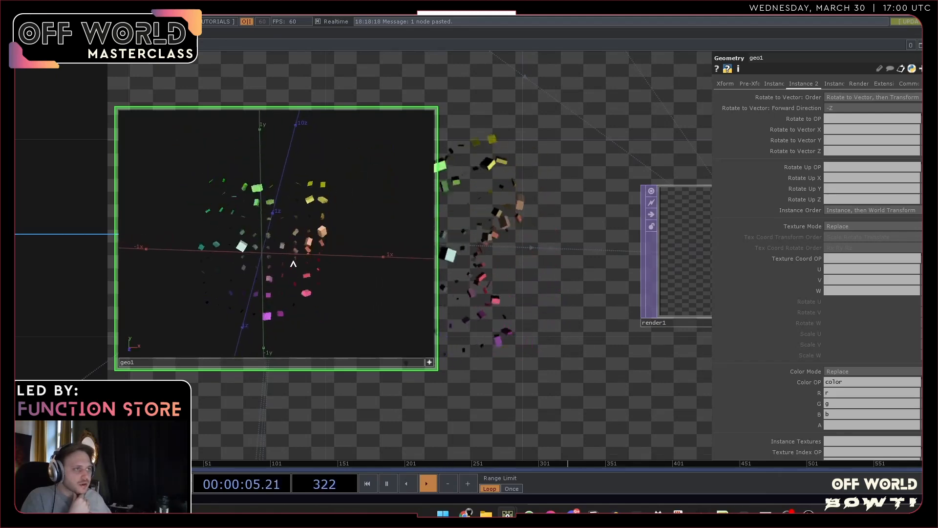
scroll(363, 252, "up", 1)
scroll(302, 262, "up", 2)
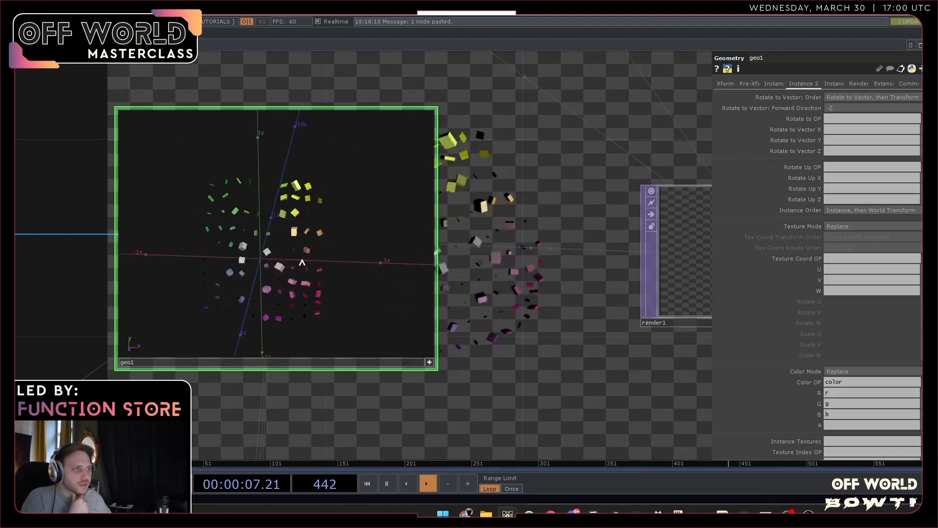
scroll(271, 191, "down", 2)
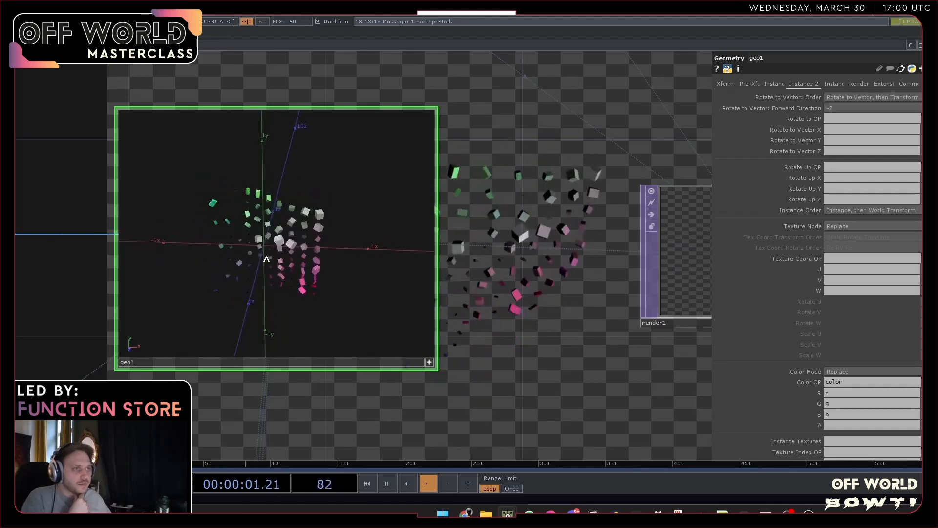
left_click_drag(277, 273, 292, 263)
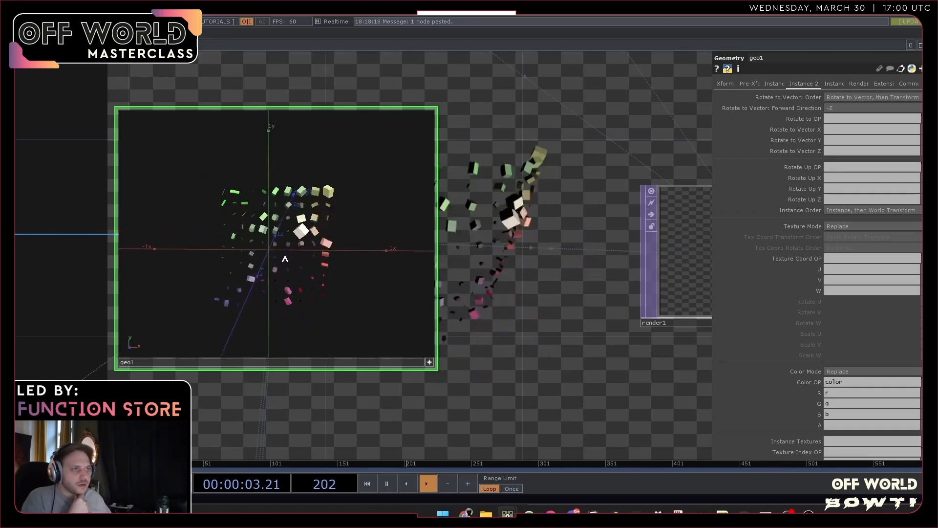
scroll(249, 274, "up", 1)
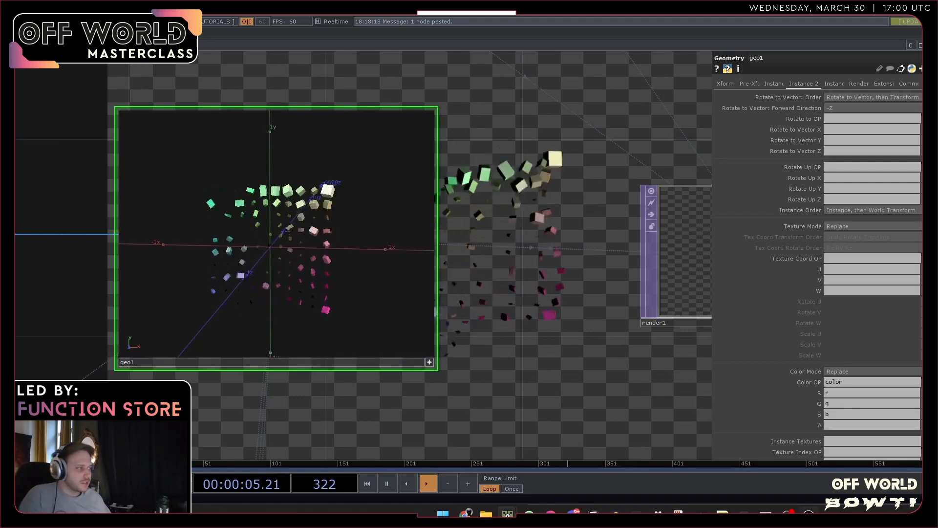
- Switch to Unreal Editor to check the axis orientation in its viewport, and return to the TouchDesigner network
key("alt+Tab")
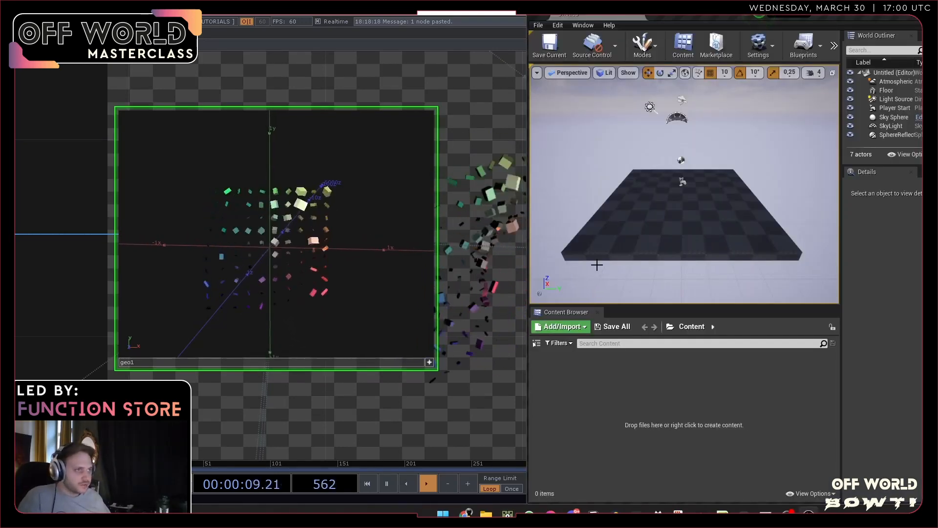
right_click_drag(598, 264, 598, 265)
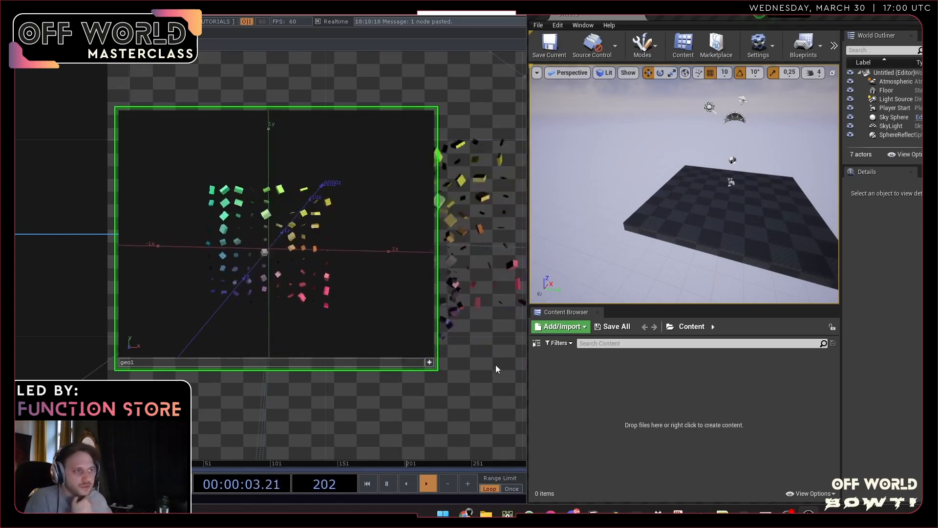
scroll(473, 381, "down", 3)
left_click(419, 349)
scroll(438, 370, "down", 6)
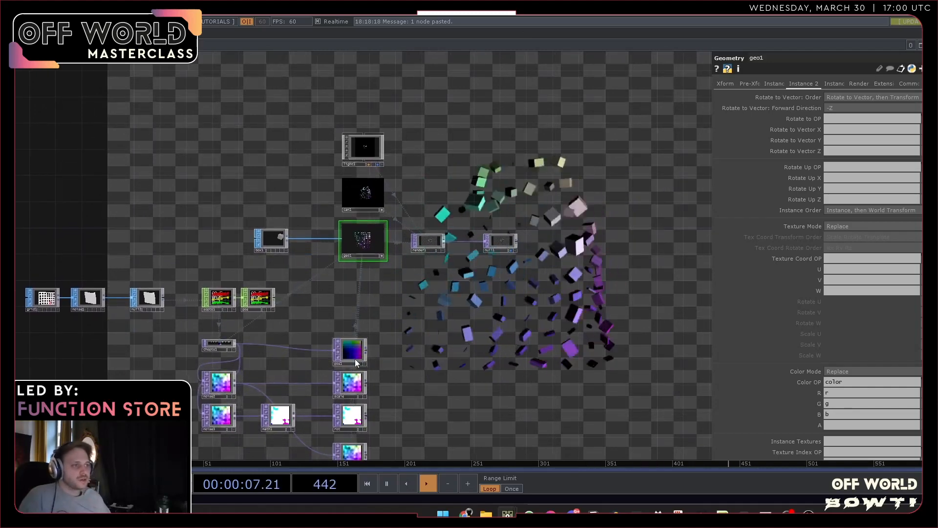
- Select the pos1, scale, rot and color nulls together
left_click_drag(353, 353, 353, 348)
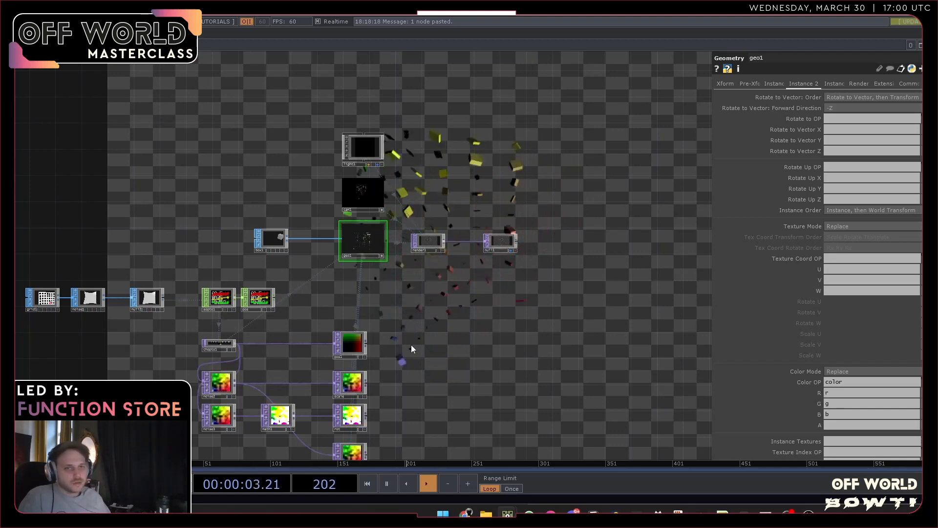
left_click_drag(402, 377, 388, 319)
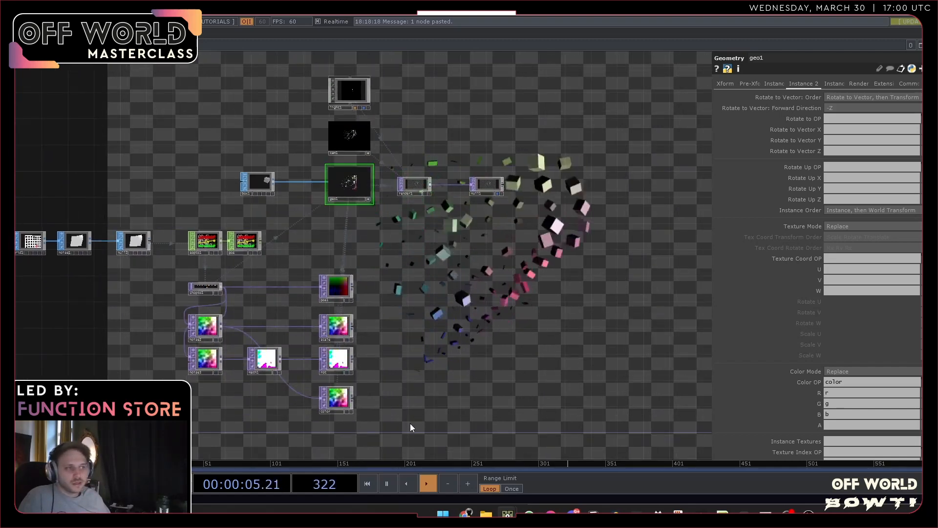
right_click_drag(410, 423, 324, 264)
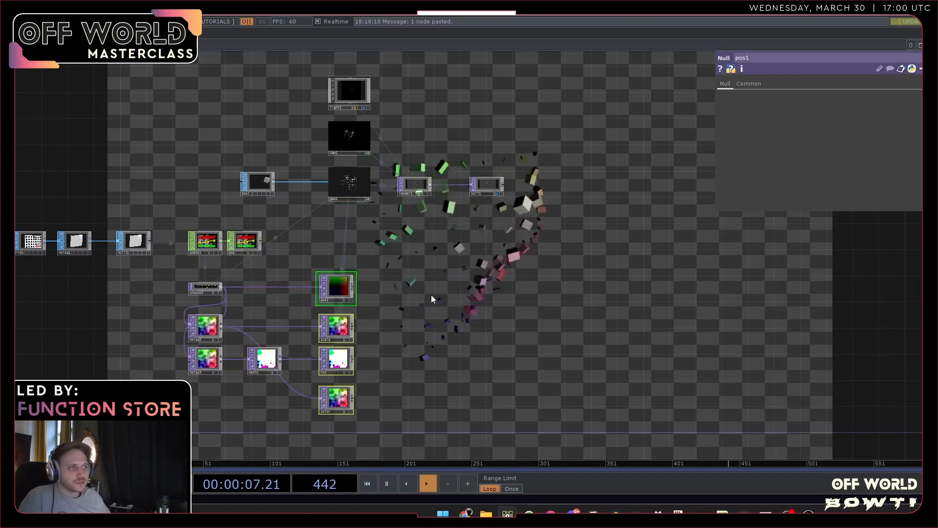
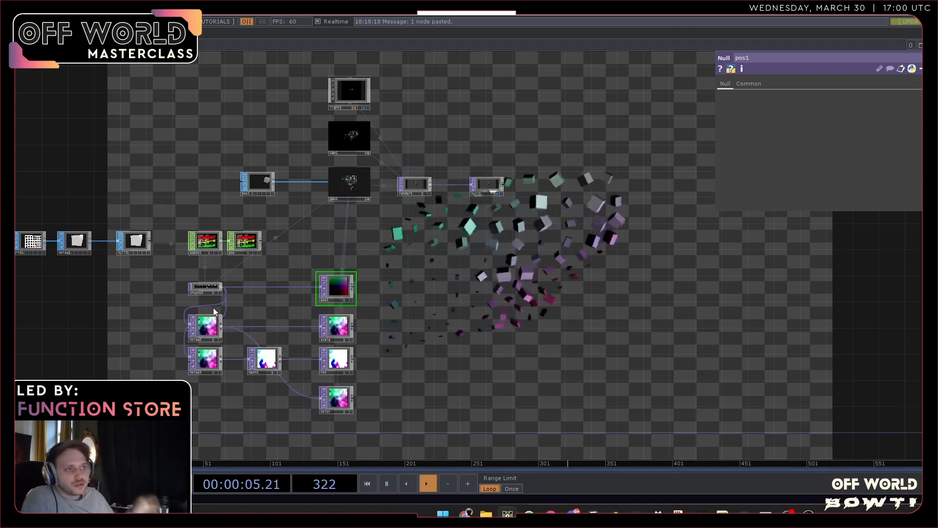
scroll(197, 356, "up", 3)
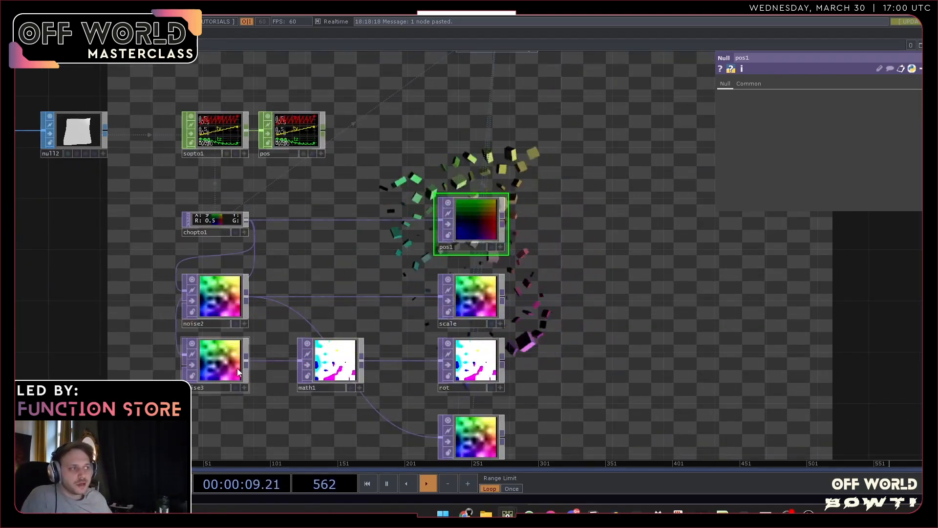
left_click_drag(292, 423, 309, 369)
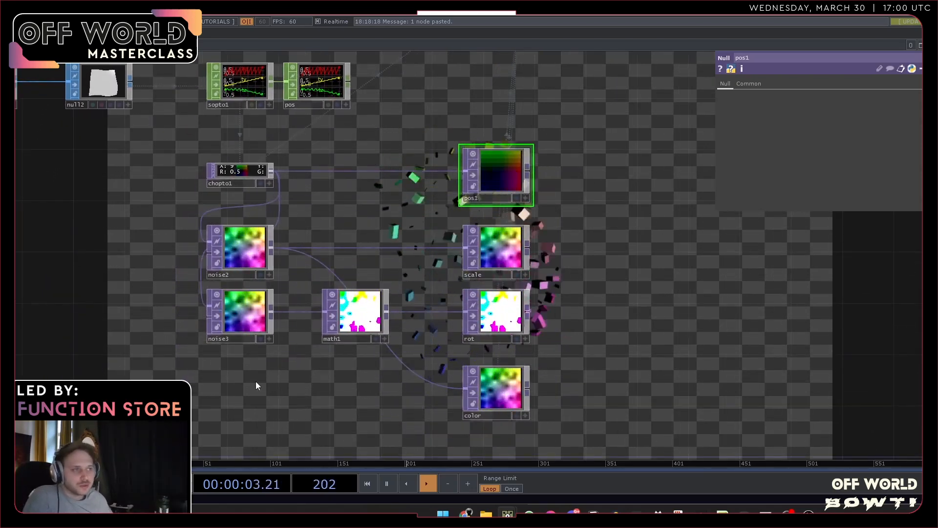
left_click_drag(247, 415, 258, 385)
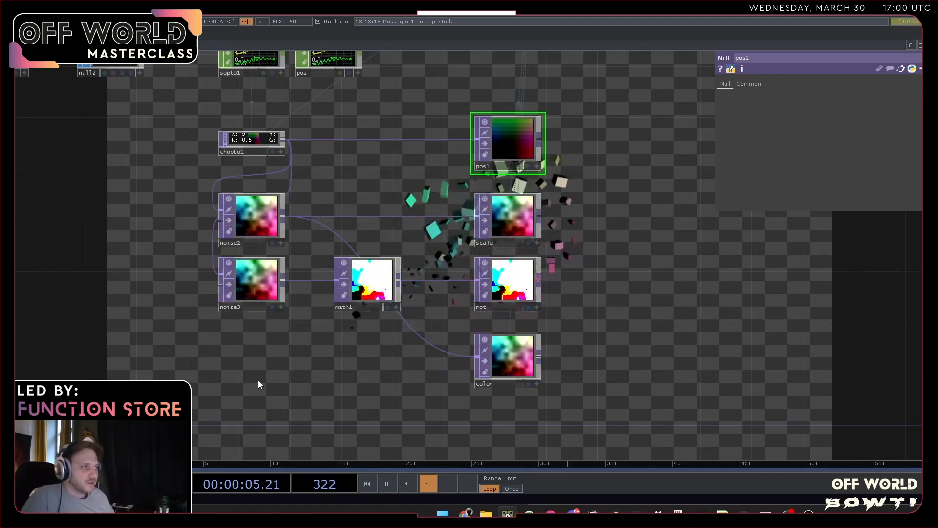
scroll(293, 343, "down", 3)
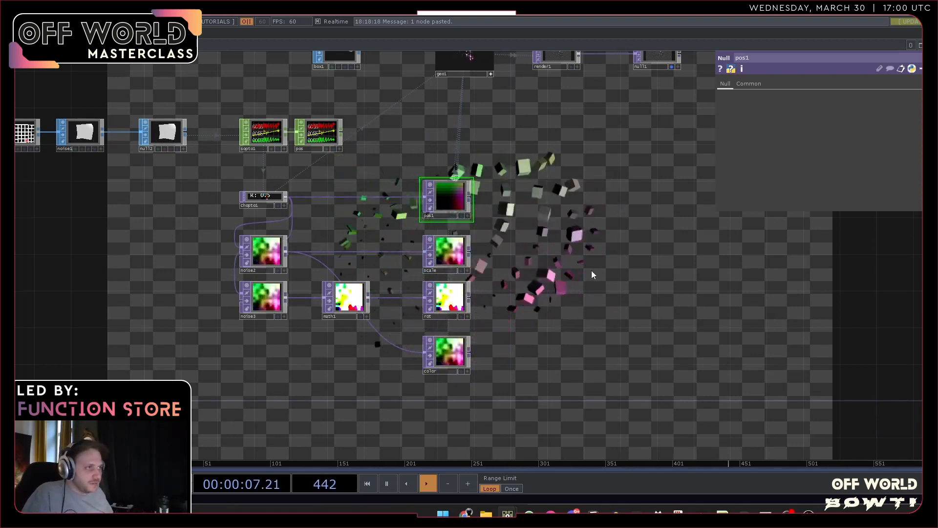
left_click_drag(592, 251, 396, 262)
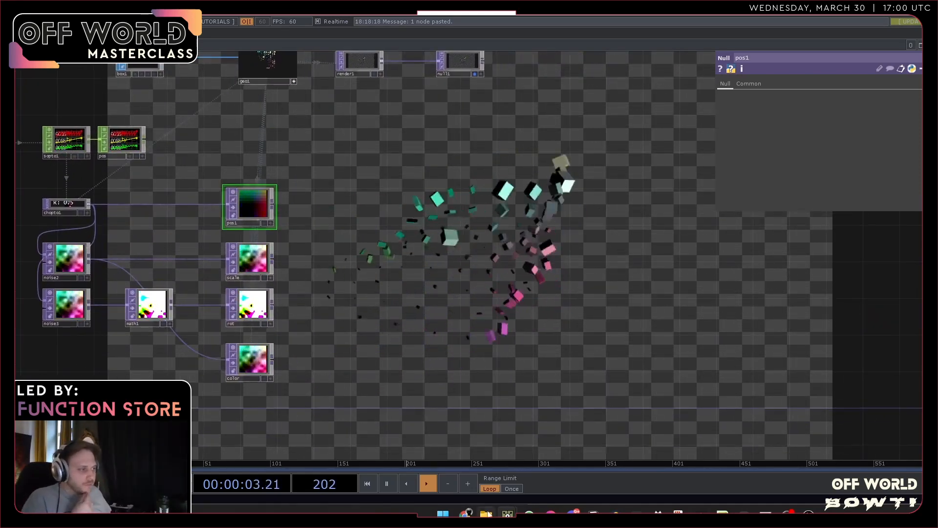
mouse_move(508, 513)
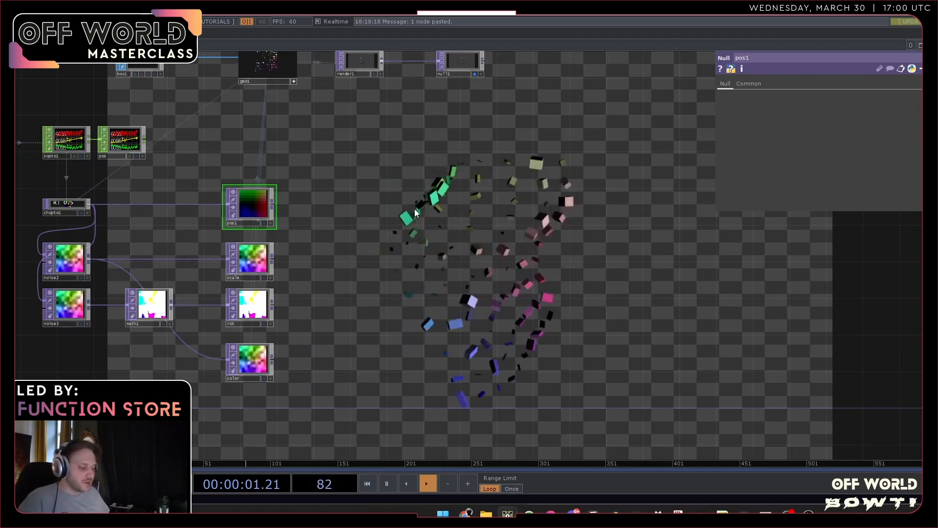
- Add a Reorder TOP fed by the pos1 null and place it beside that null
left_click_drag(298, 217, 285, 235)
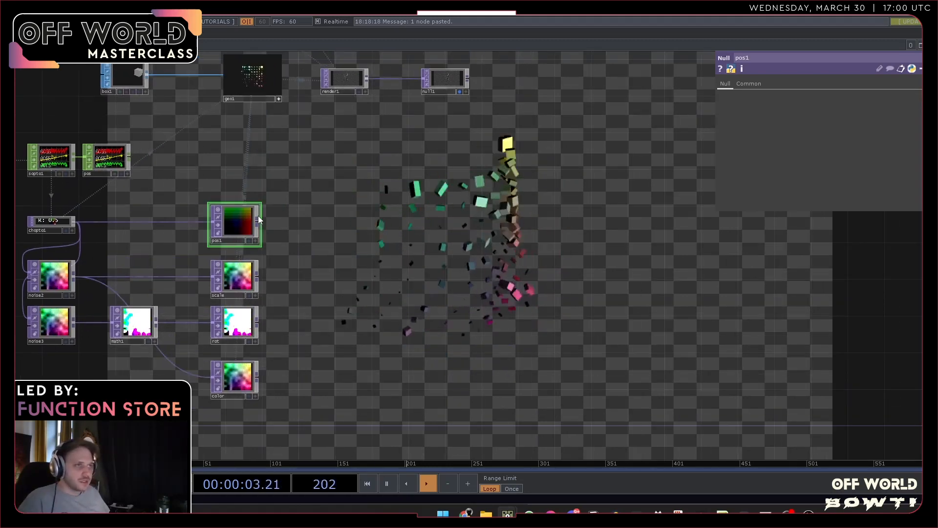
key("Tab")
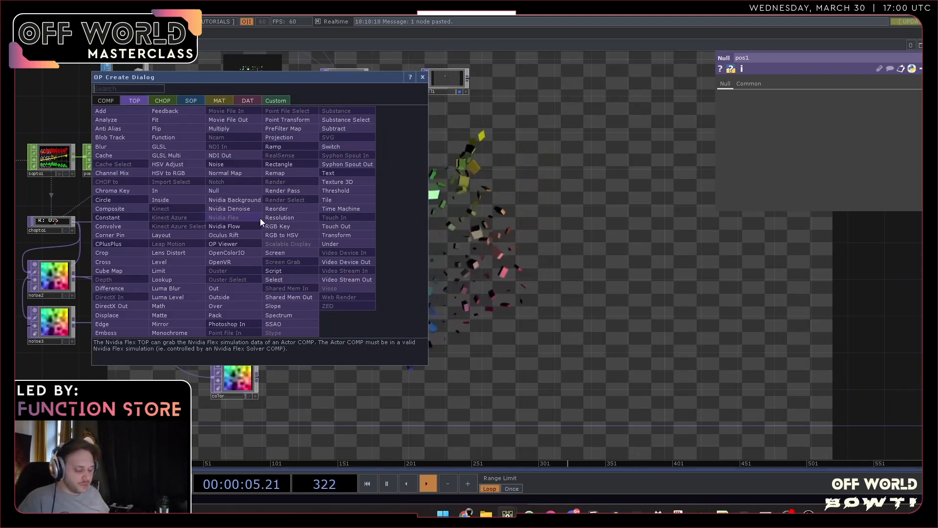
type("reor")
left_click(277, 209)
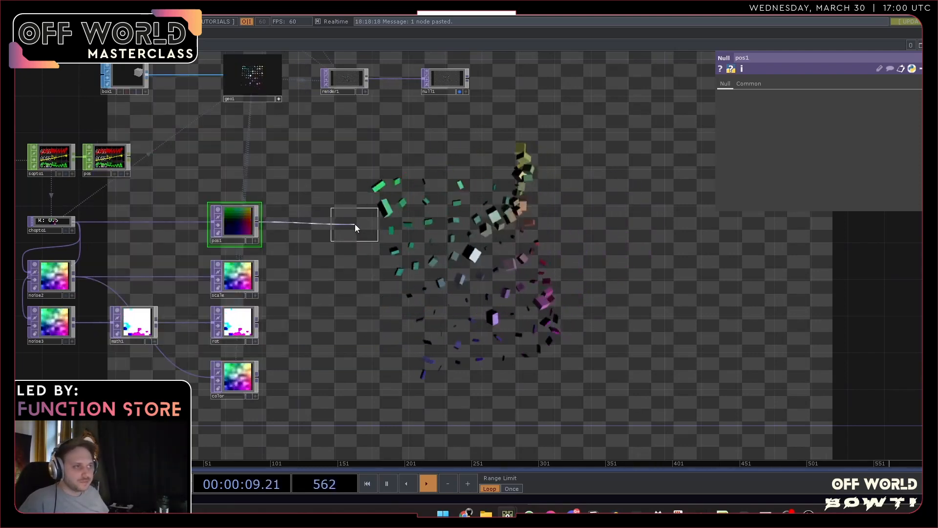
left_click(348, 223)
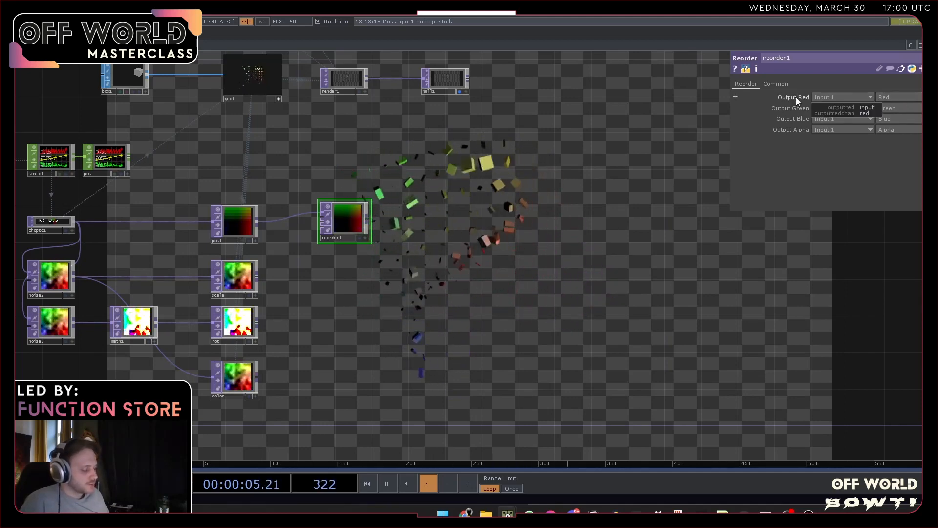
- Set reorder1 to take its output red from blue, output green from red and output blue from green of input 1
left_click(887, 98)
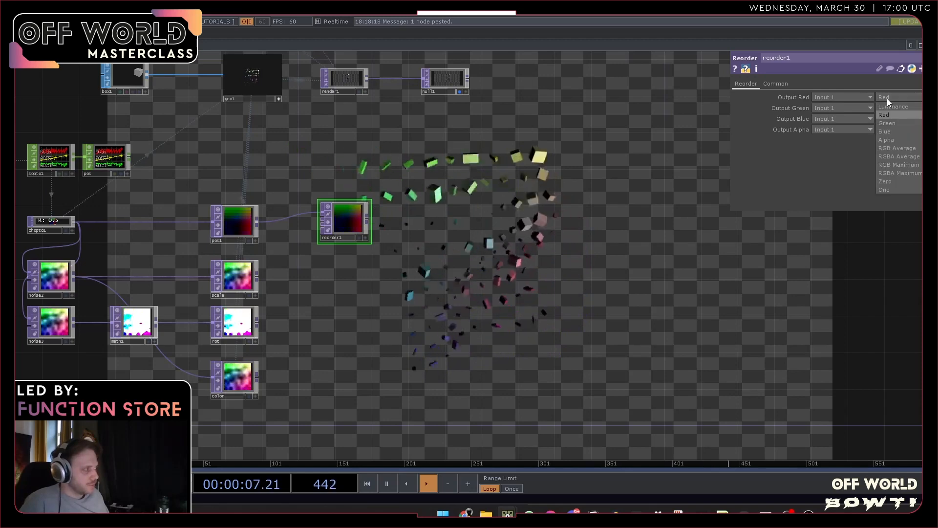
left_click(896, 134)
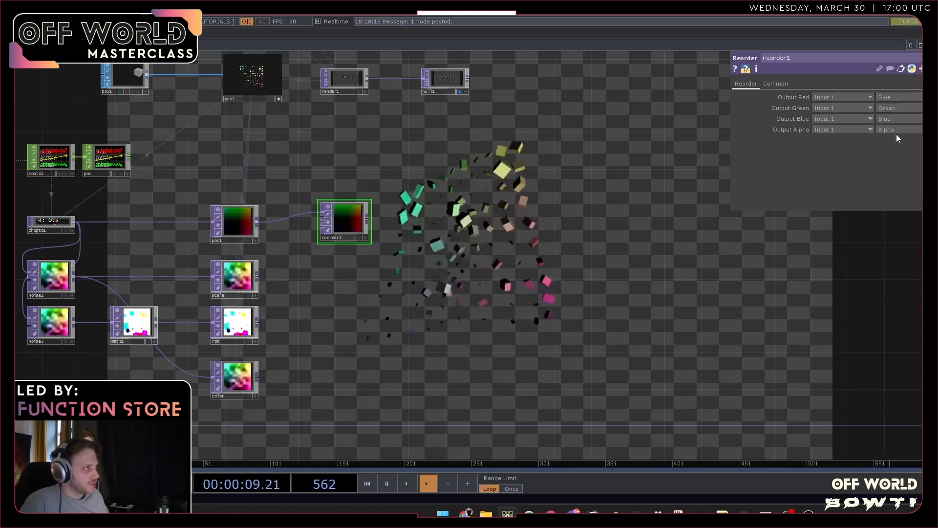
scroll(314, 236, "up", 2)
left_click_drag(299, 230, 371, 231)
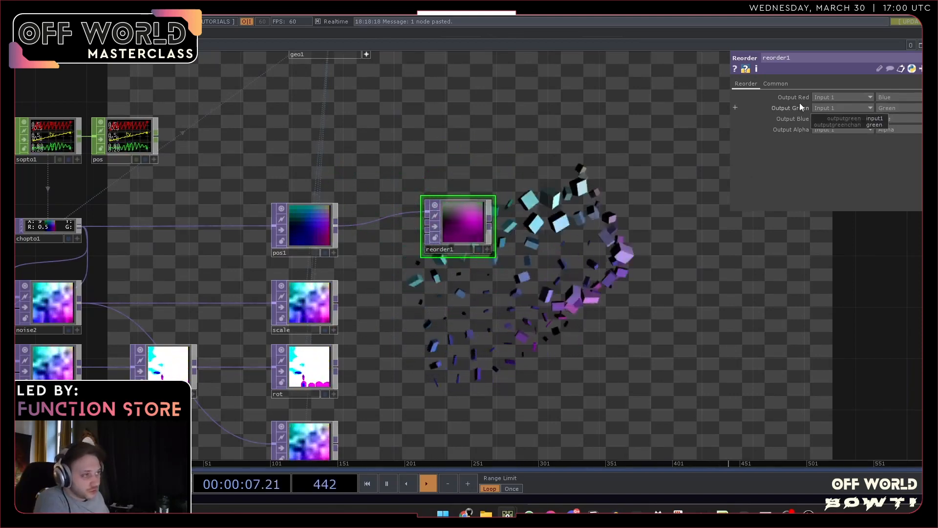
left_click(887, 107)
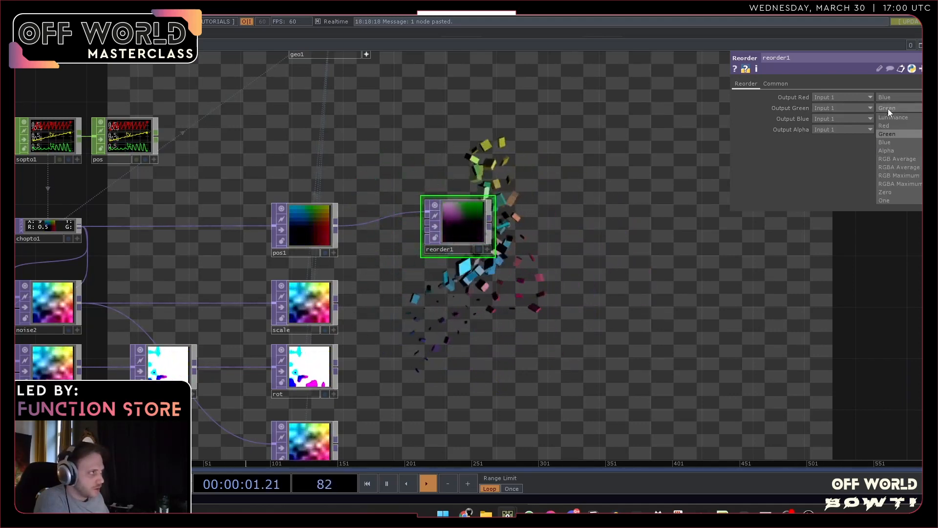
left_click(891, 126)
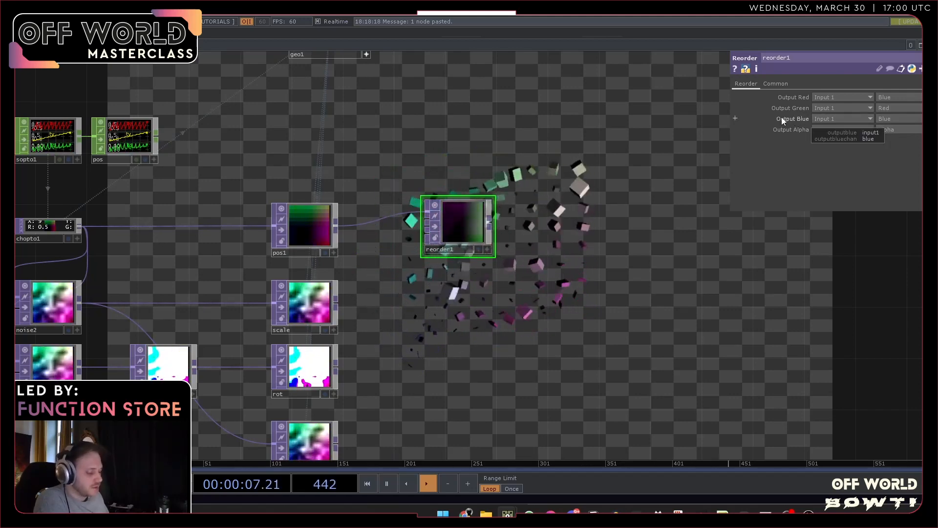
left_click(907, 118)
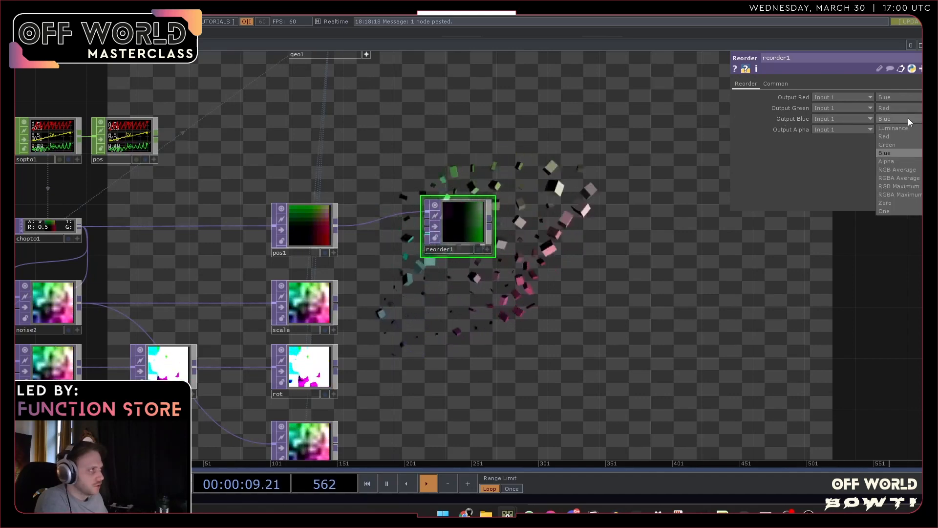
left_click(896, 143)
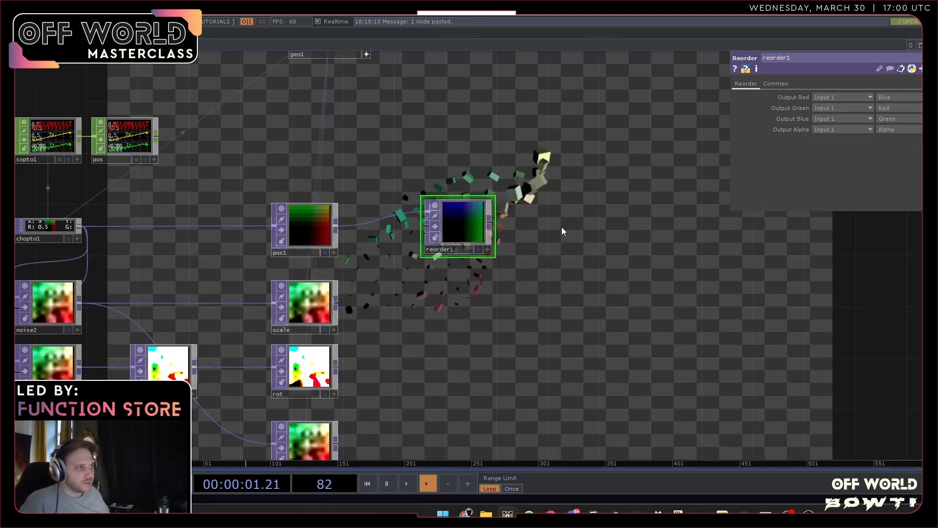
left_click_drag(562, 229, 523, 228)
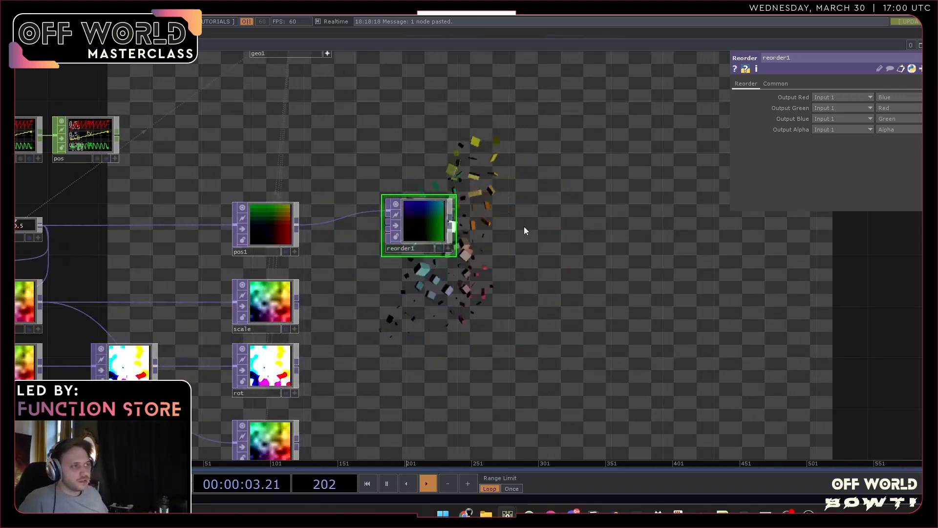
- Switch to Unreal Editor, check the viewport's axis directions from slightly different angles, and return to the TouchDesigner network
left_click(809, 512)
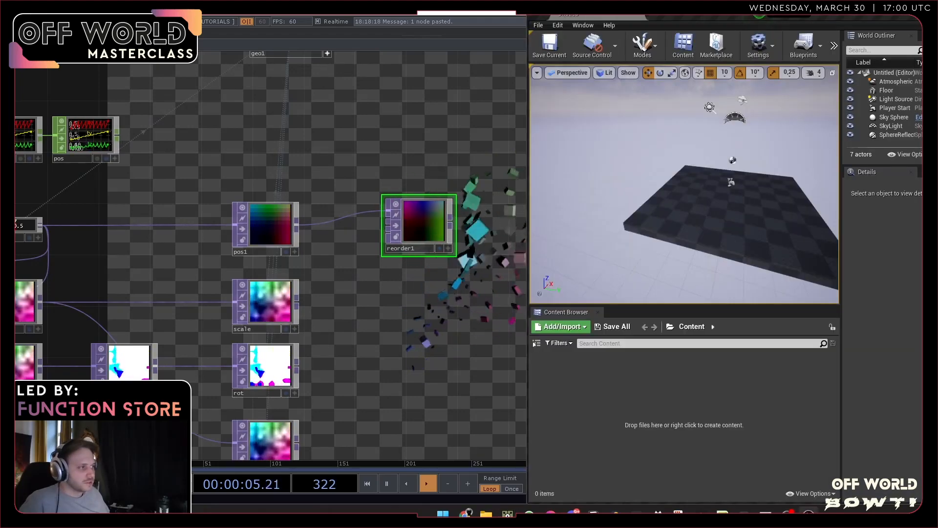
right_click_drag(601, 255, 566, 272)
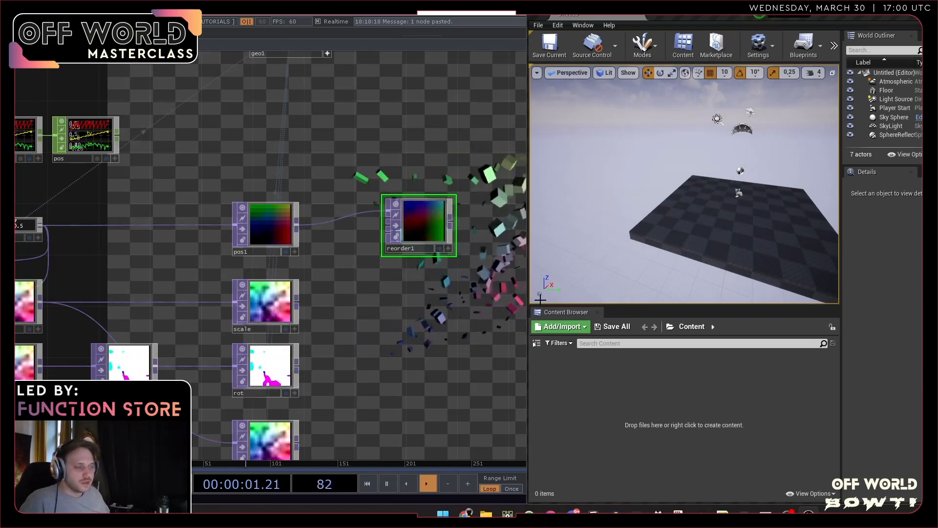
mouse_move(544, 292)
right_mouse_down()
mouse_move(572, 285)
mouse_move(561, 289)
right_mouse_up()
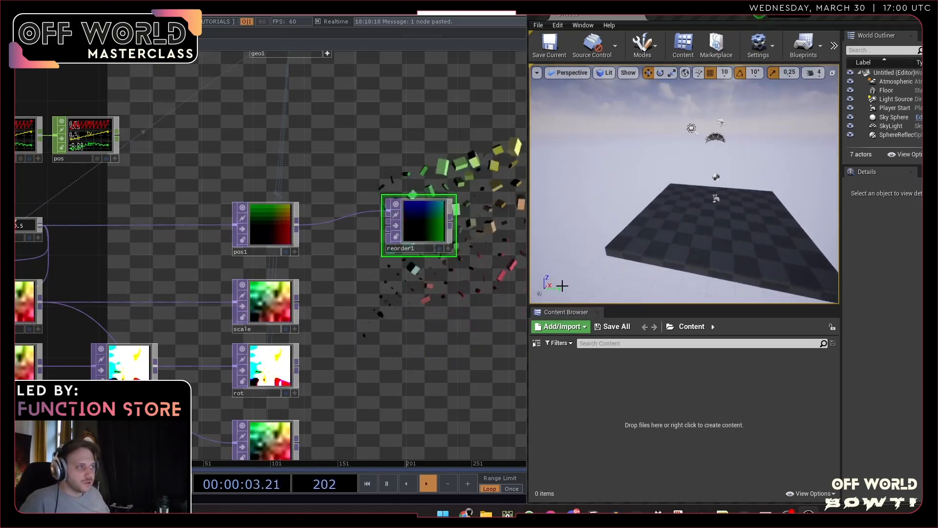
left_click_drag(459, 282, 403, 285)
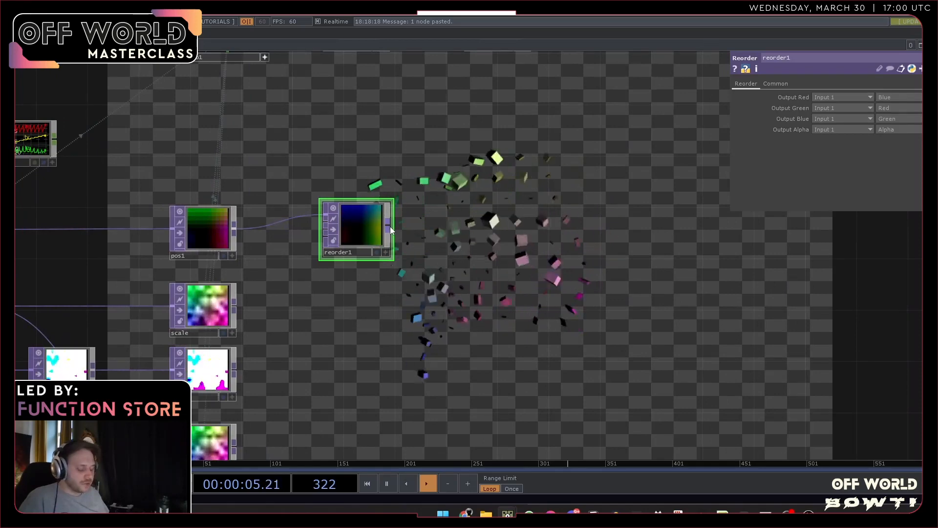
- Add a Channel Mix TOP after reorder1, invert the red channel with a red coefficient of -1, and space the node further out
key("Tab")
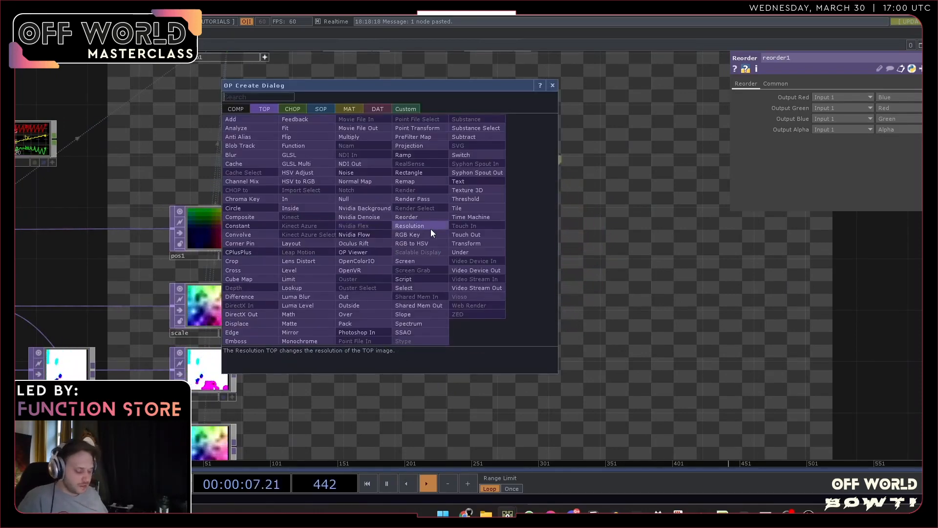
type("cha")
left_click(263, 181)
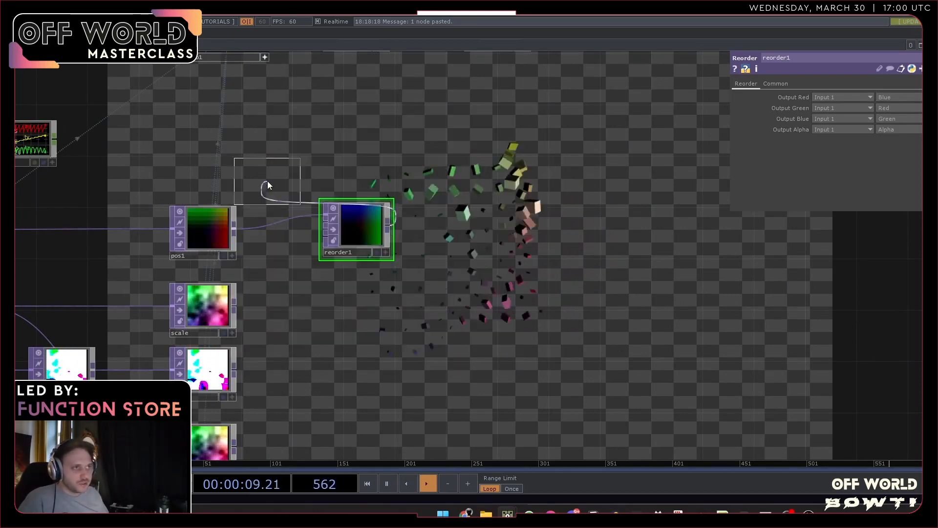
left_click(465, 234)
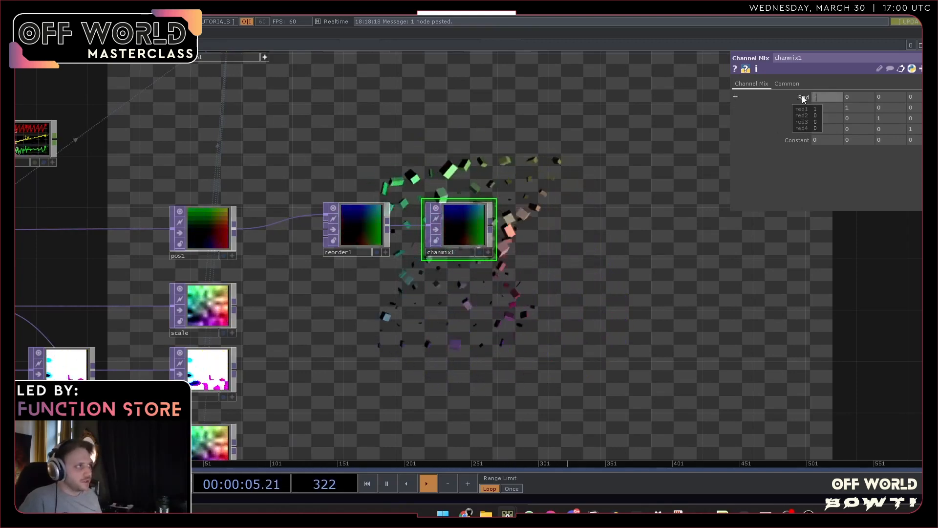
type("-1")
key("Return")
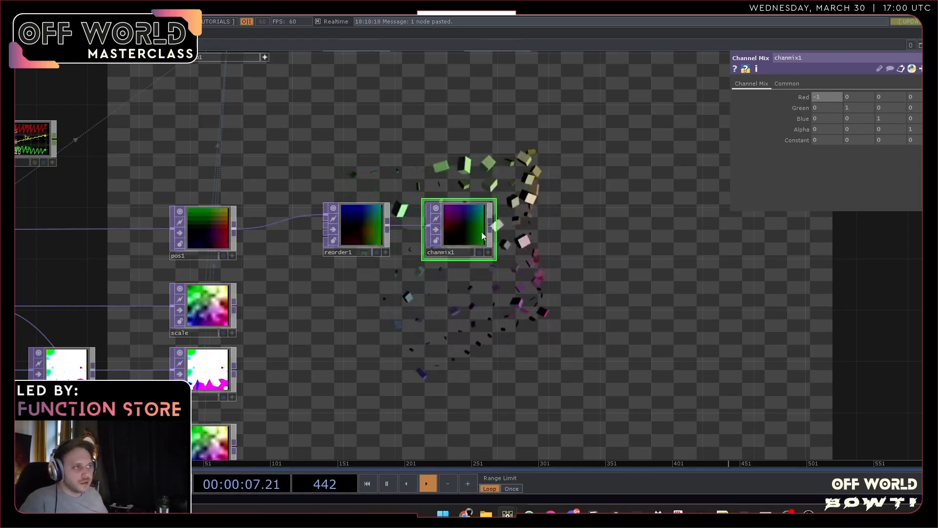
left_click_drag(463, 227, 511, 238)
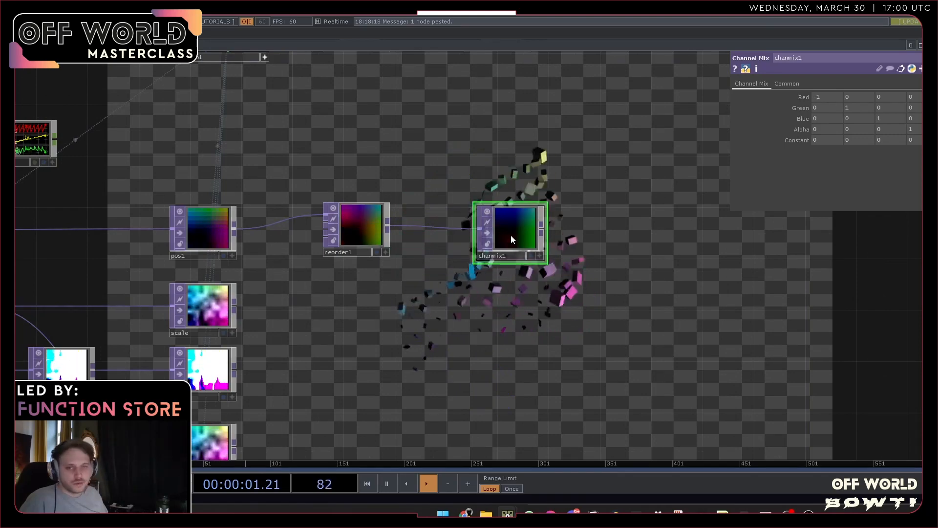
- Examine the instanced boxes in geo1's viewer relative to its x, y and z axes
left_click_drag(592, 251, 529, 247)
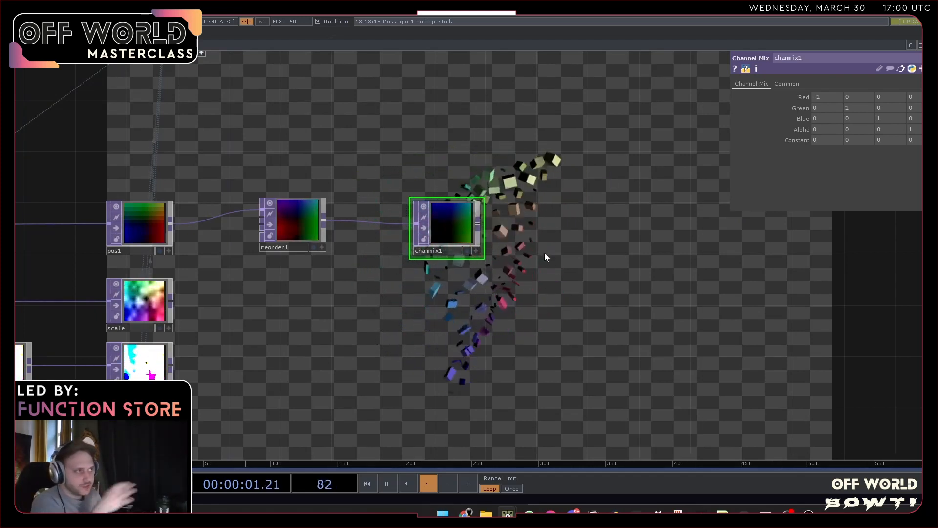
left_click_drag(360, 344, 665, 338)
left_click_drag(355, 265, 425, 272)
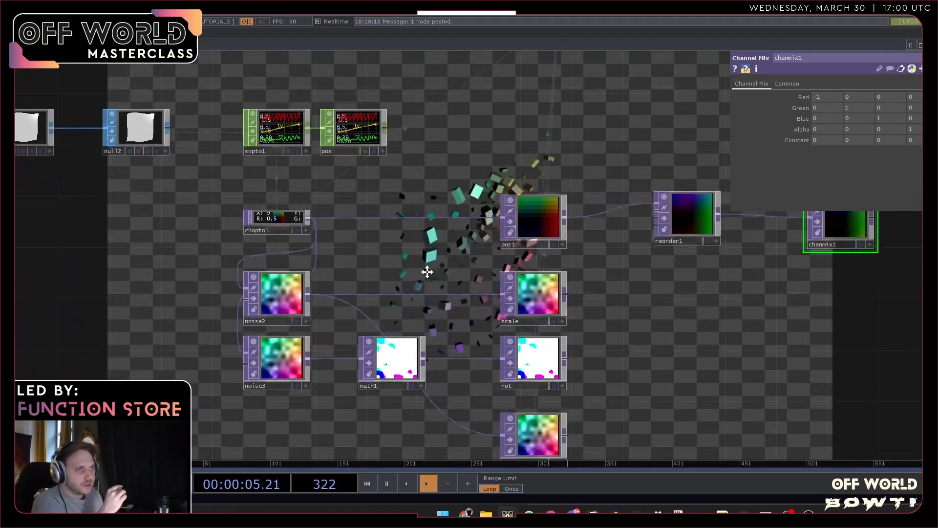
left_click_drag(478, 126, 469, 354)
scroll(586, 292, "up", 5)
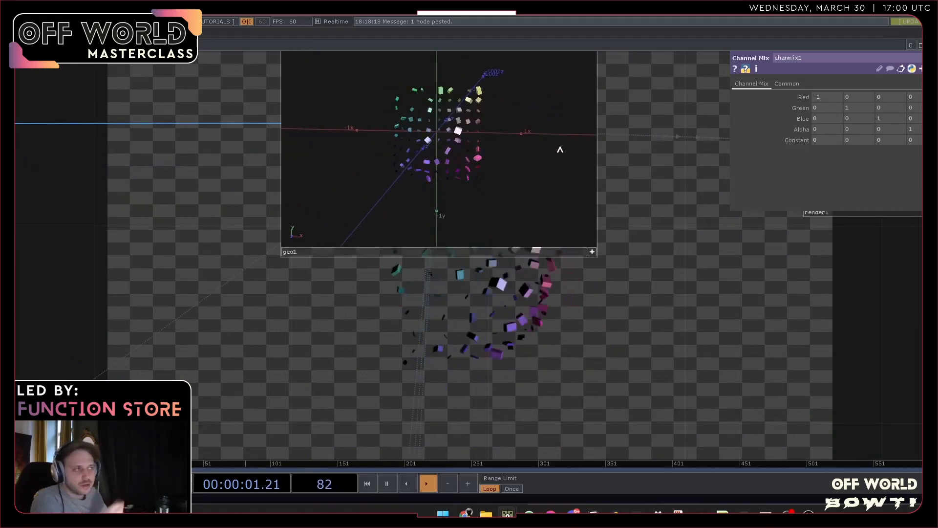
left_click_drag(697, 302, 436, 210)
scroll(492, 253, "down", 5)
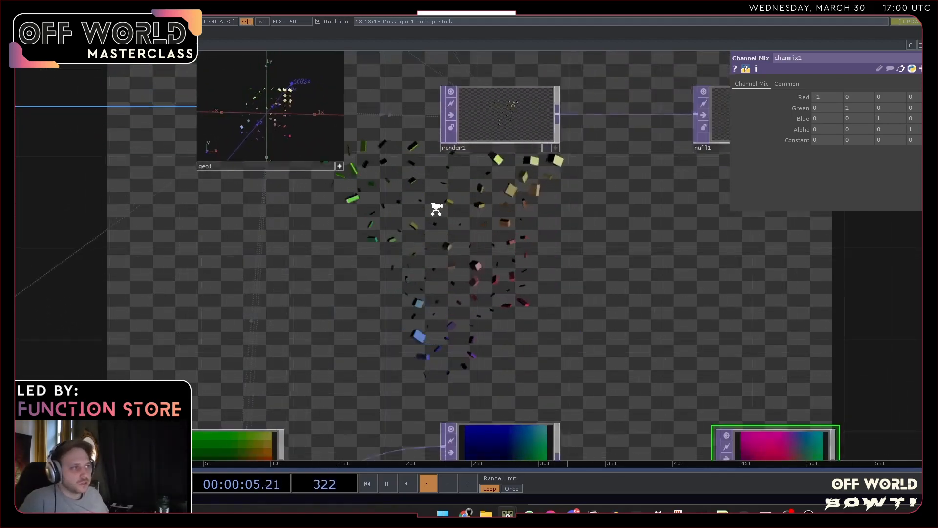
scroll(436, 209, "down", 4)
left_click_drag(550, 245, 498, 224)
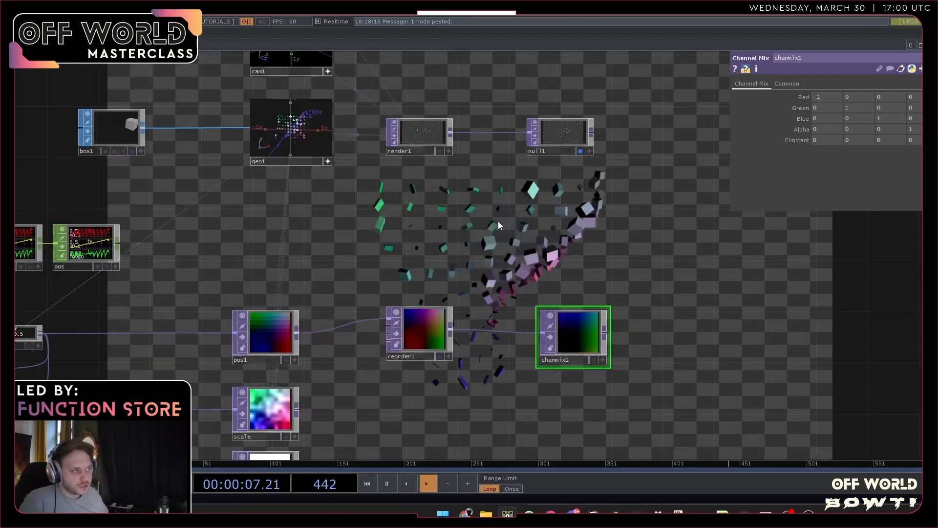
- Add a Math TOP after chanmix1 and set its multiply value to 100
scroll(498, 220, "down", 5)
key("Tab")
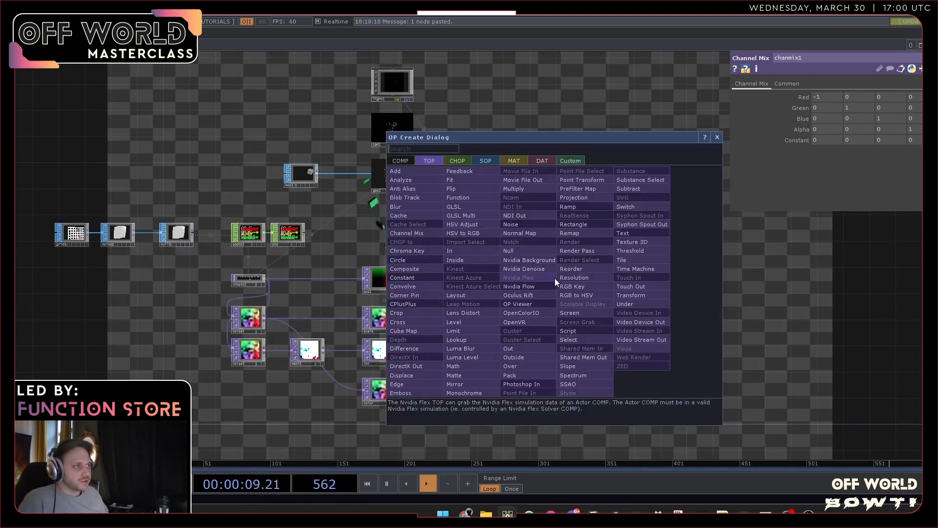
type("ma")
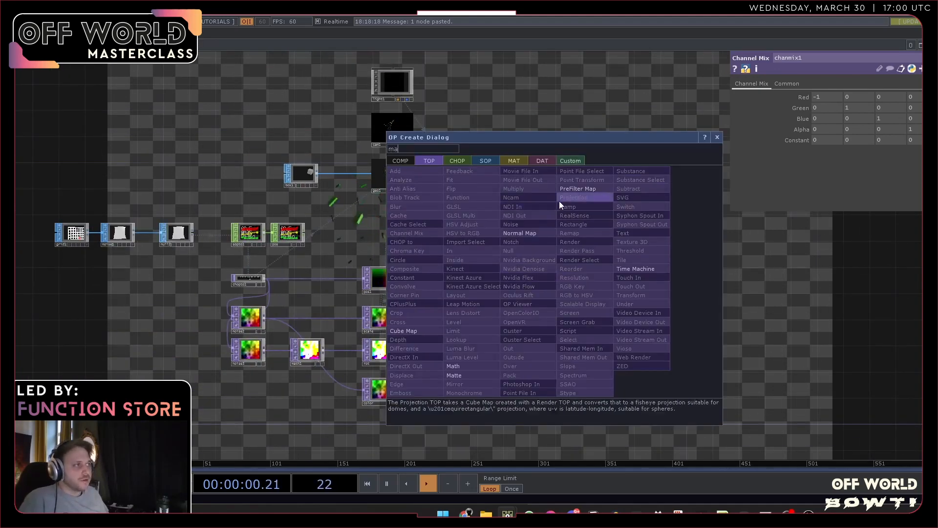
left_click(464, 368)
left_click_drag(607, 283, 614, 284)
left_click(773, 83)
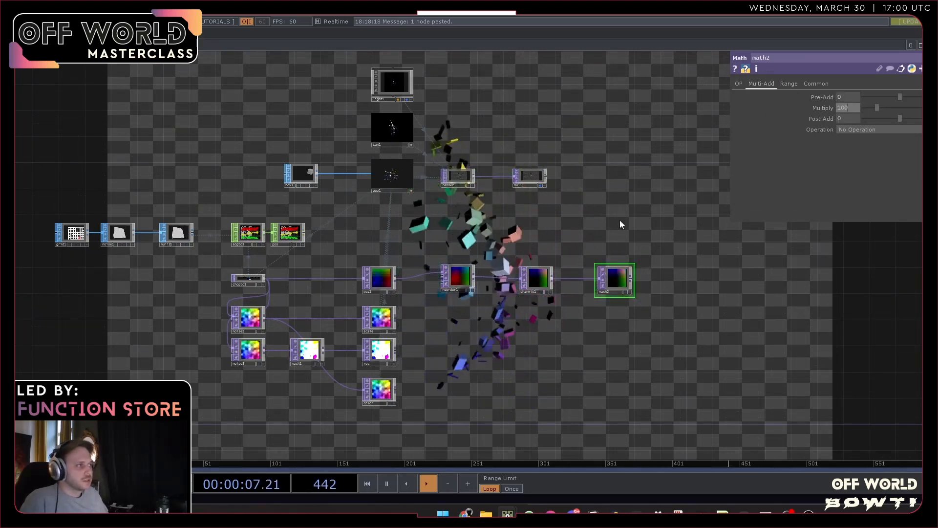
- Add a Syphon Spout Out TOP after math2 and set its sender name to TEX_POS
scroll(670, 283, "up", 4)
scroll(515, 279, "down", 6)
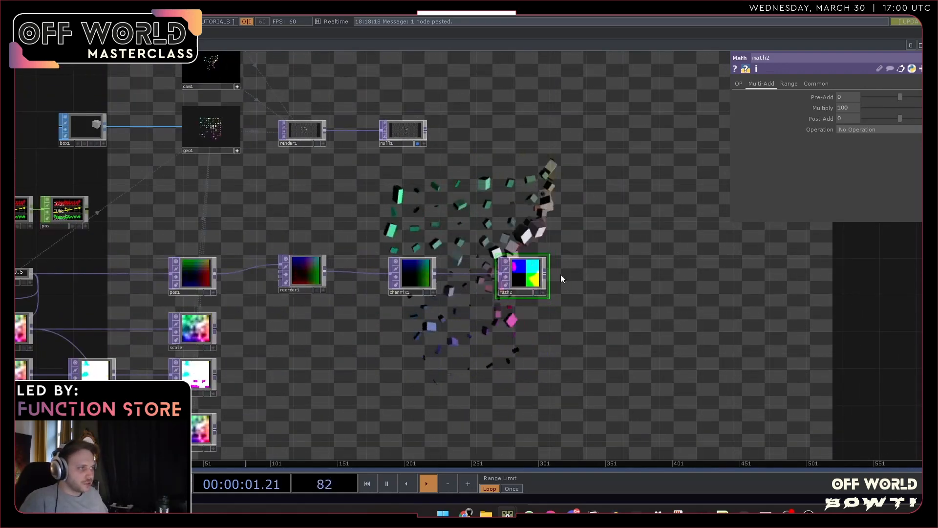
key("Tab")
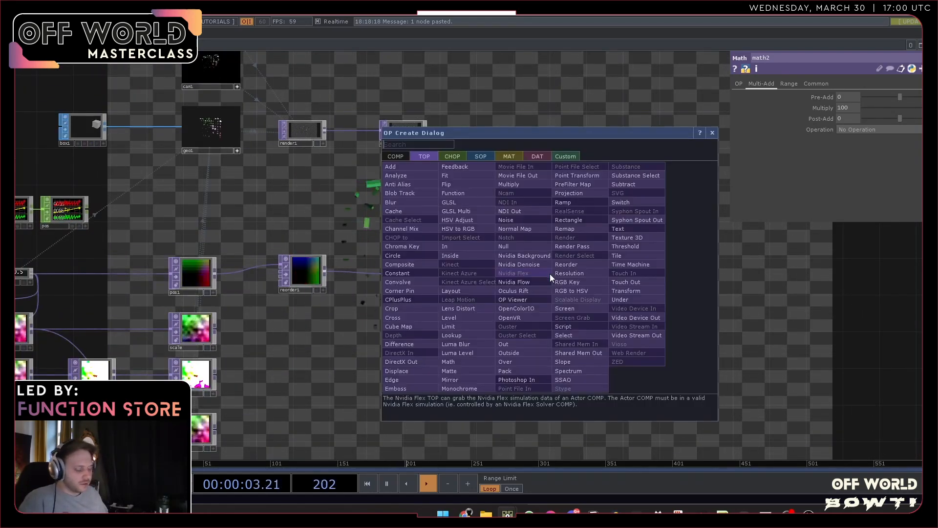
type("spo")
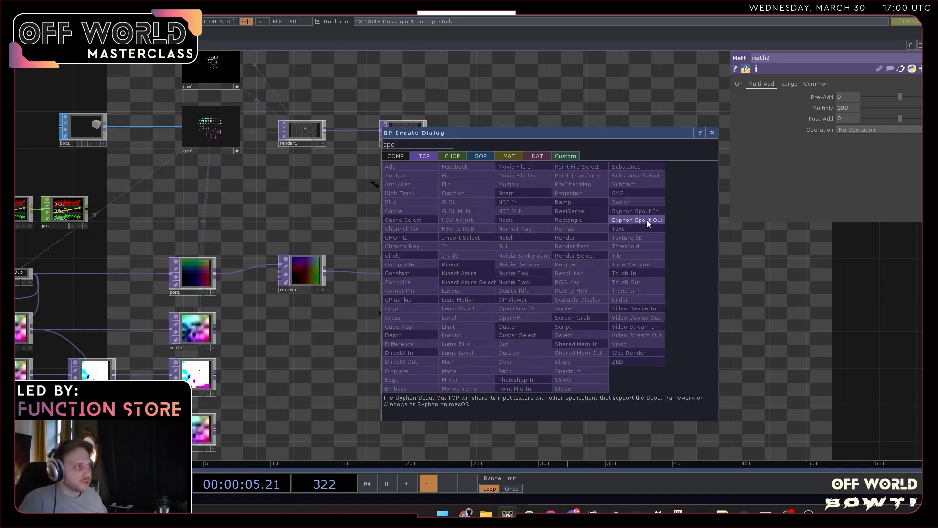
left_click(646, 219)
left_click(642, 281)
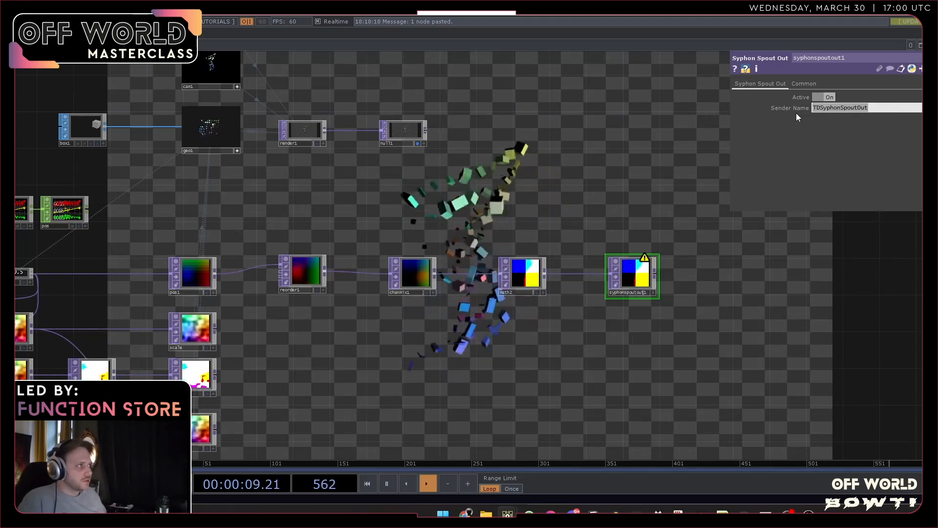
type("TEX_")
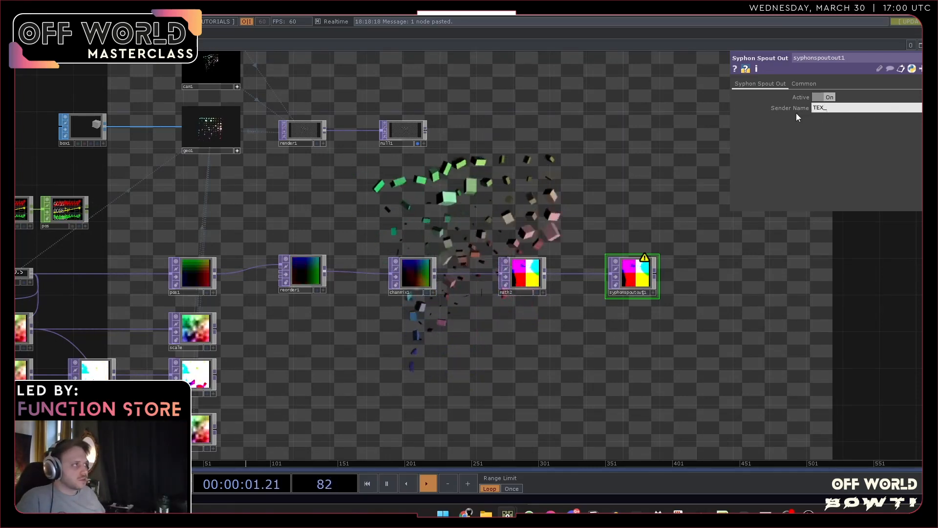
type("POS")
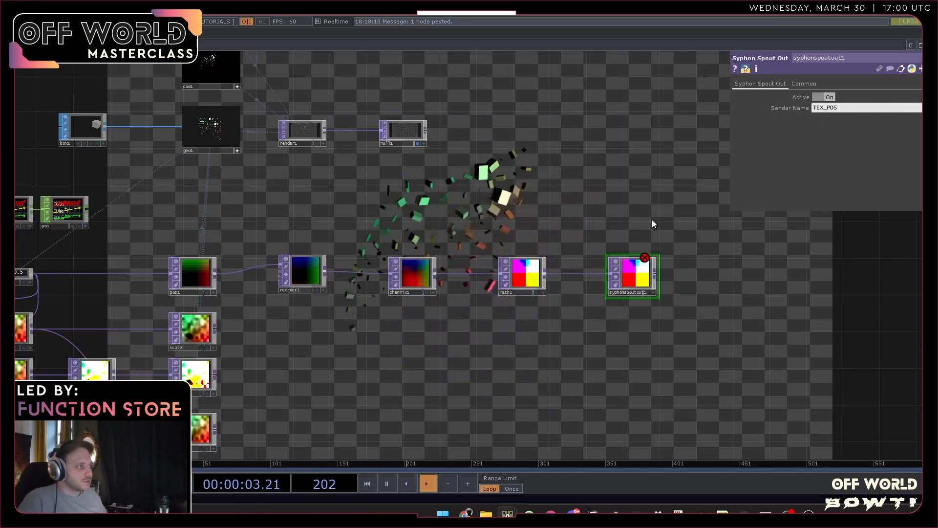
- Inspect the node information of syphonspoutout1 and math2 to look into the output node's error and texture format
middle_click(645, 261)
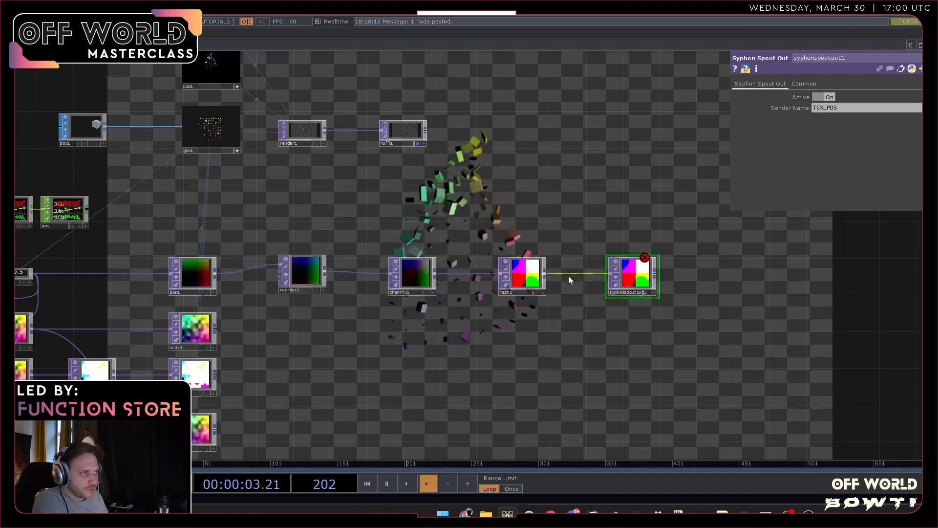
middle_click(529, 276)
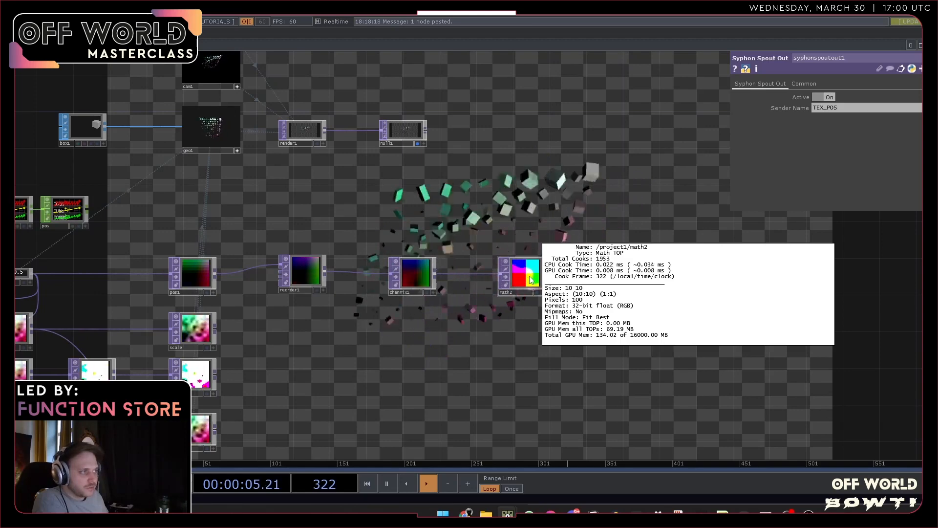
scroll(635, 276, "up", 4)
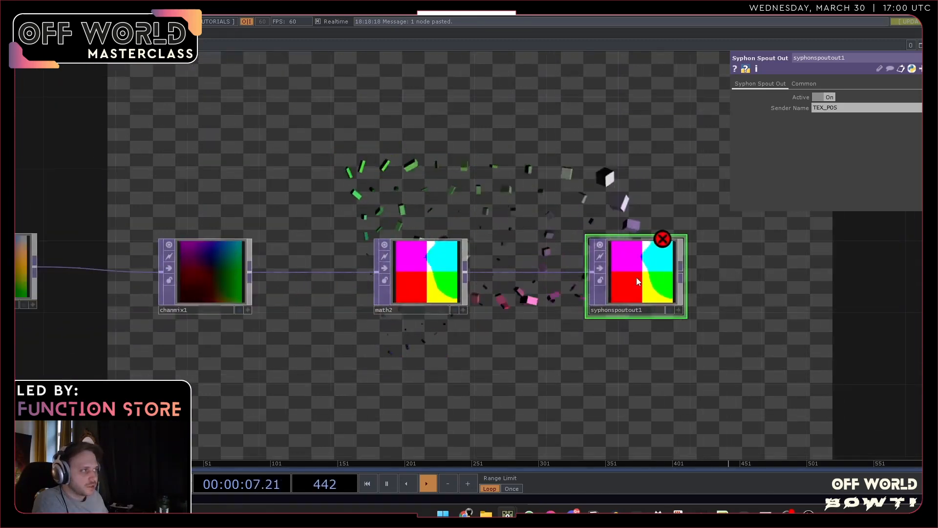
left_click_drag(699, 349, 461, 404)
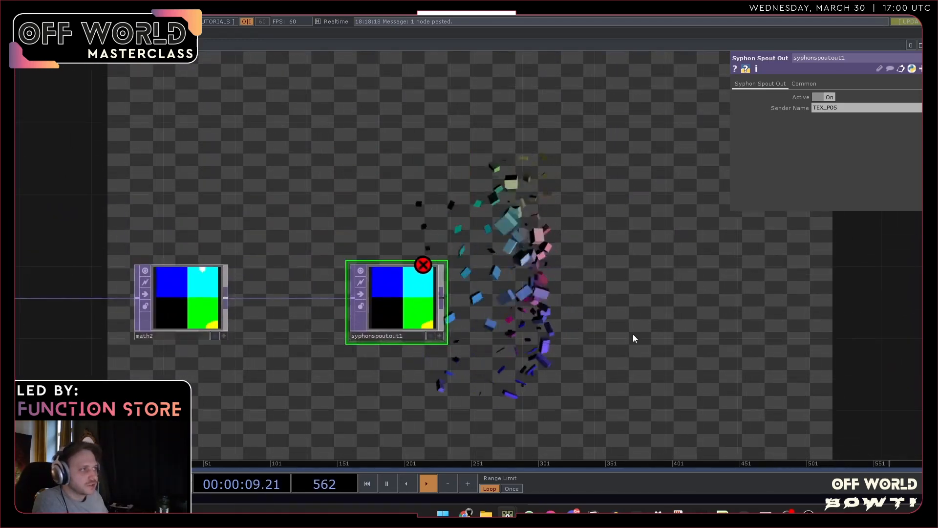
- Set syphonspoutout1's pixel format to 16-bit float (RGBA) and both its input and viewer smoothness to Nearest Pixel
left_click(802, 86)
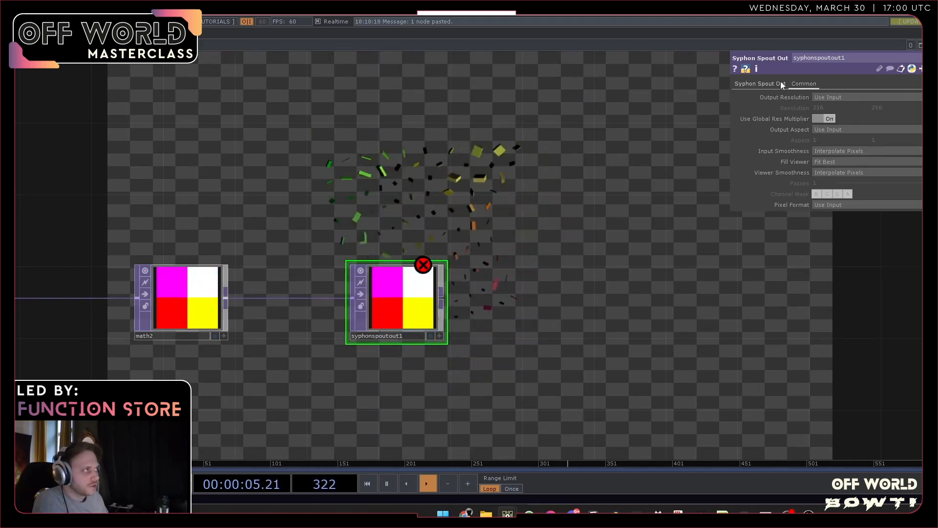
left_click(853, 205)
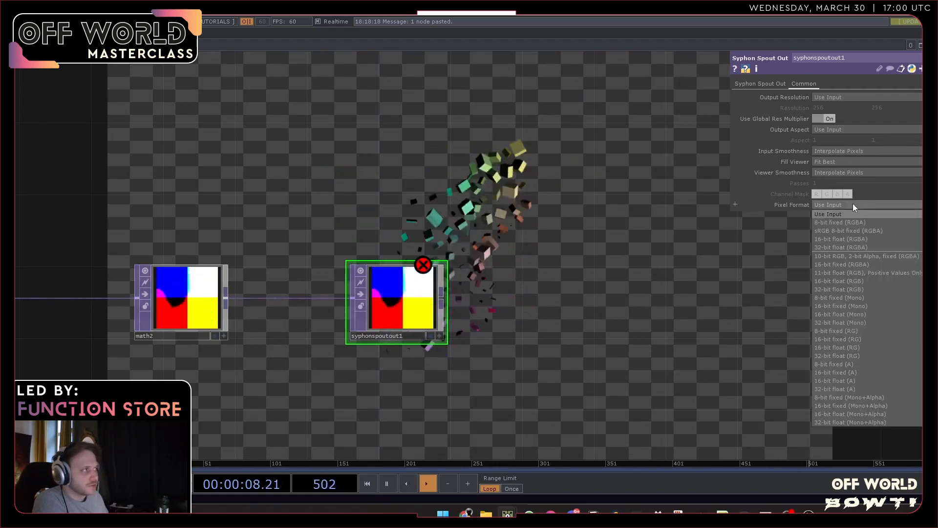
left_click(848, 239)
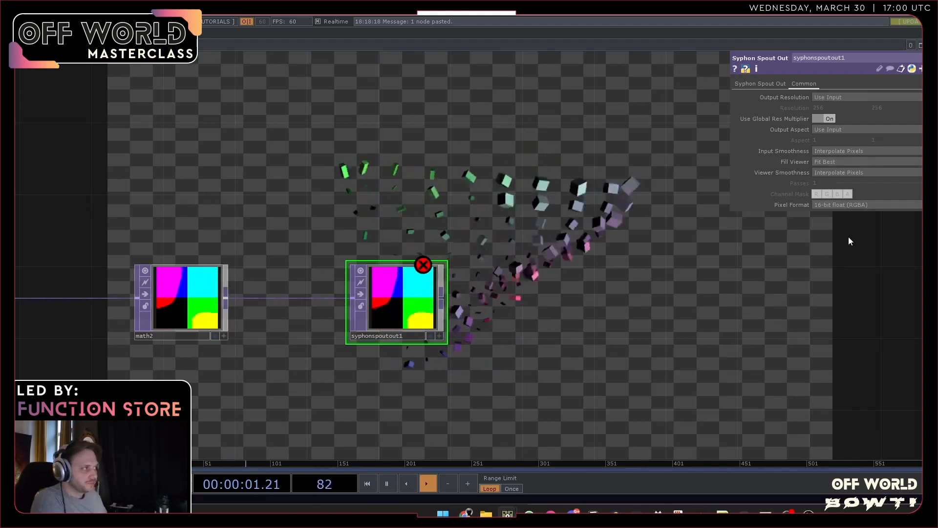
left_click(839, 154)
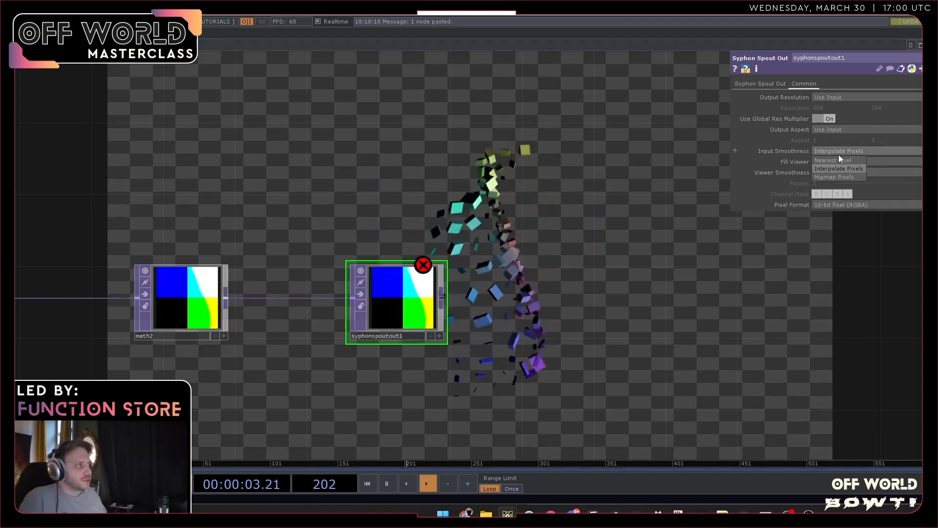
left_click(841, 160)
left_click(842, 173)
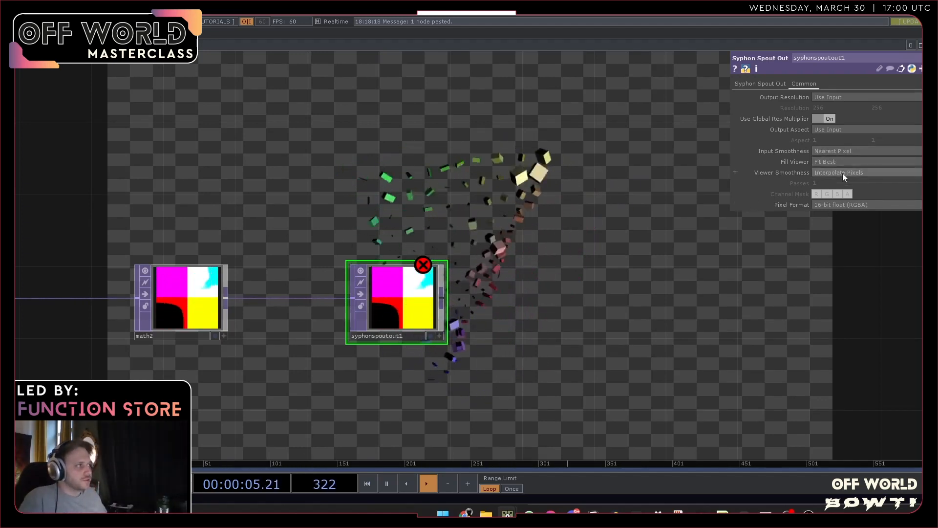
left_click(842, 181)
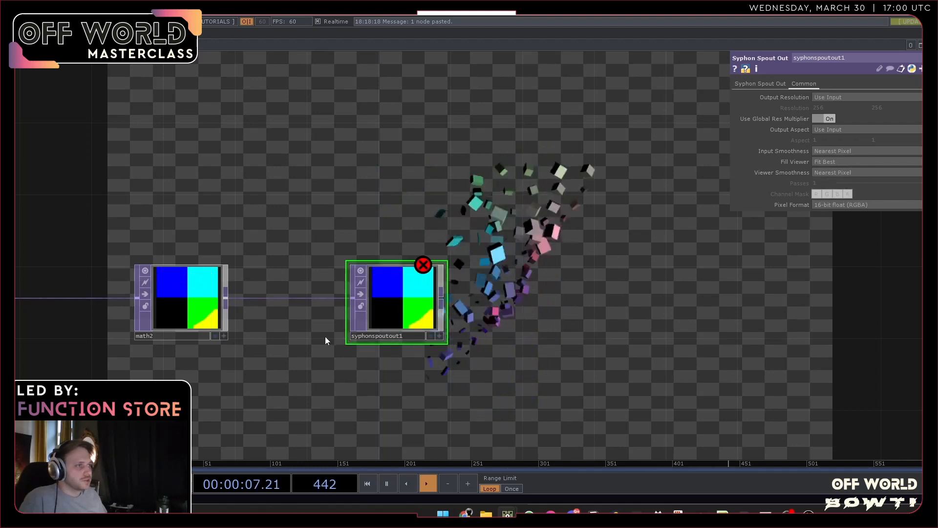
- Inspect syphonspoutout1's node information for the cause of its error and return to its sender settings
scroll(369, 332, "up", 5)
scroll(397, 321, "down", 6)
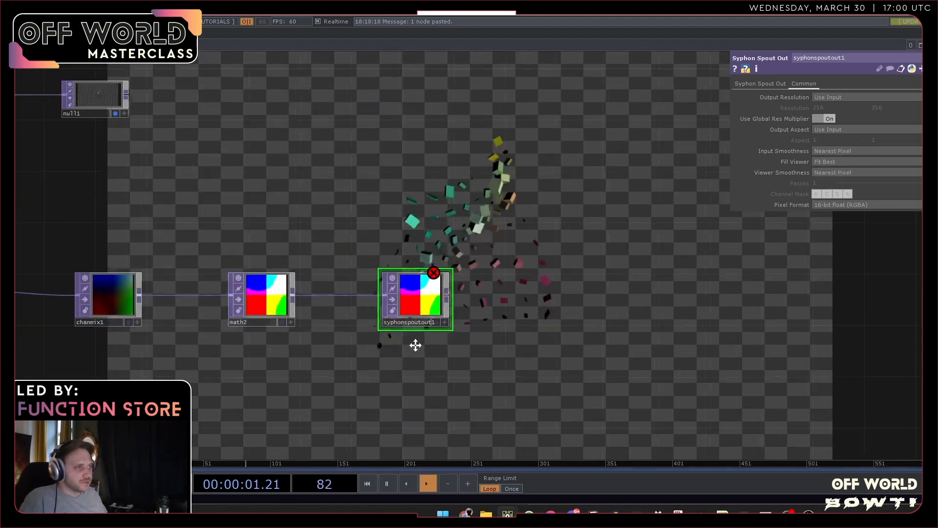
left_click_drag(414, 345, 527, 314)
middle_click(541, 245)
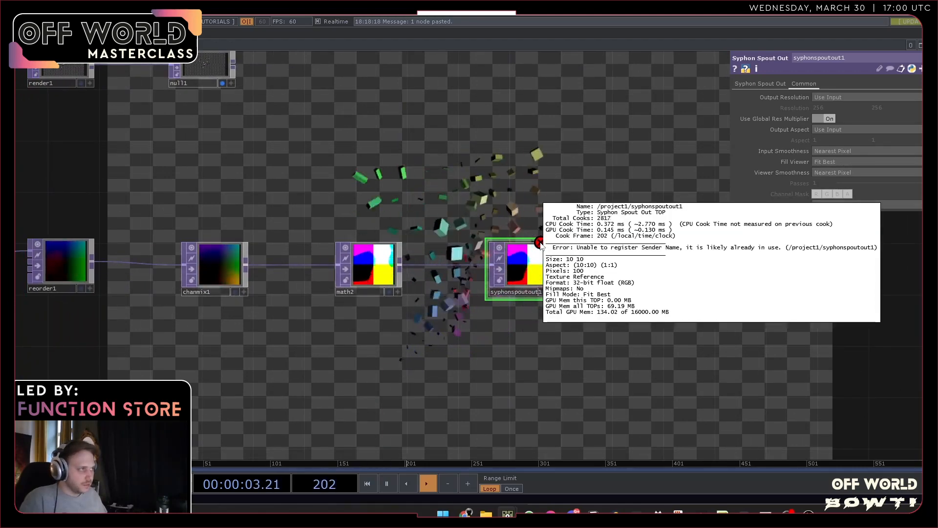
left_click(772, 85)
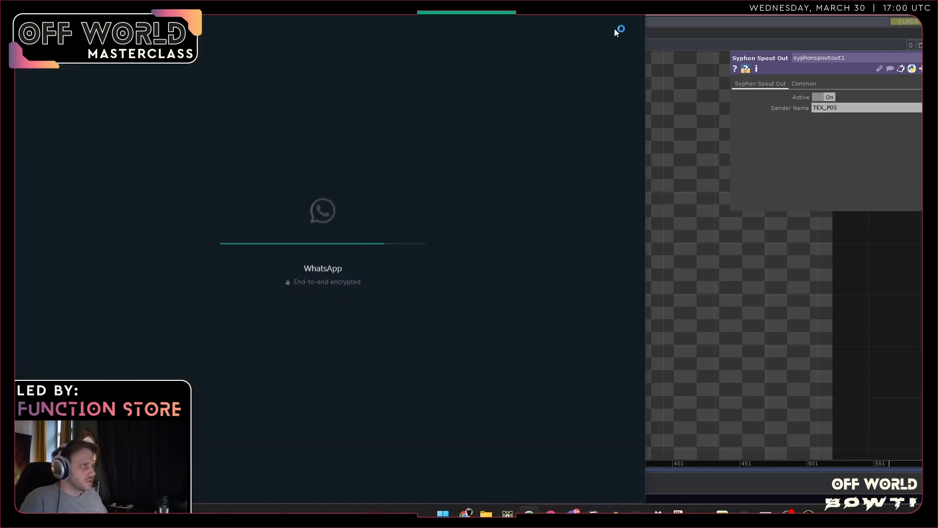
- Switch to the other open TouchDesigner window to free the TEX_POS sender name, and recheck syphonspoutout1's node information
left_click(633, 22)
mouse_move(508, 514)
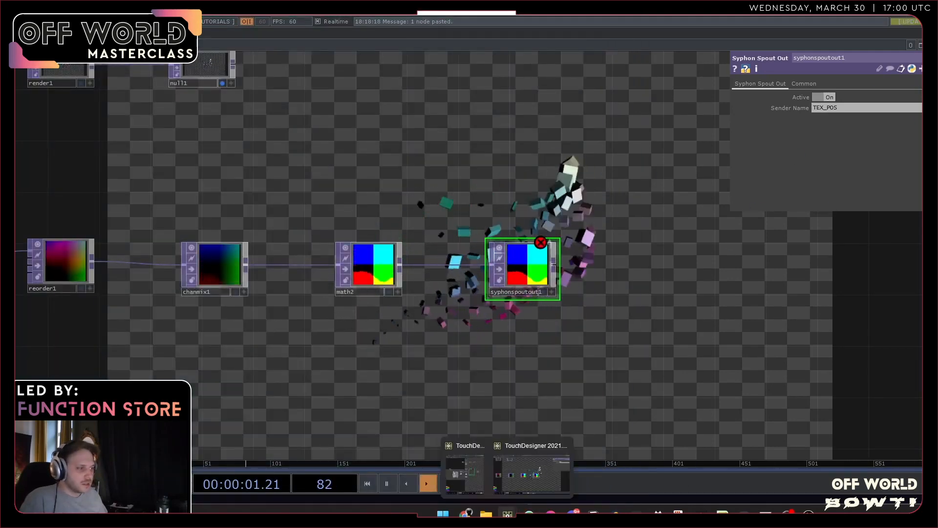
left_click(482, 474)
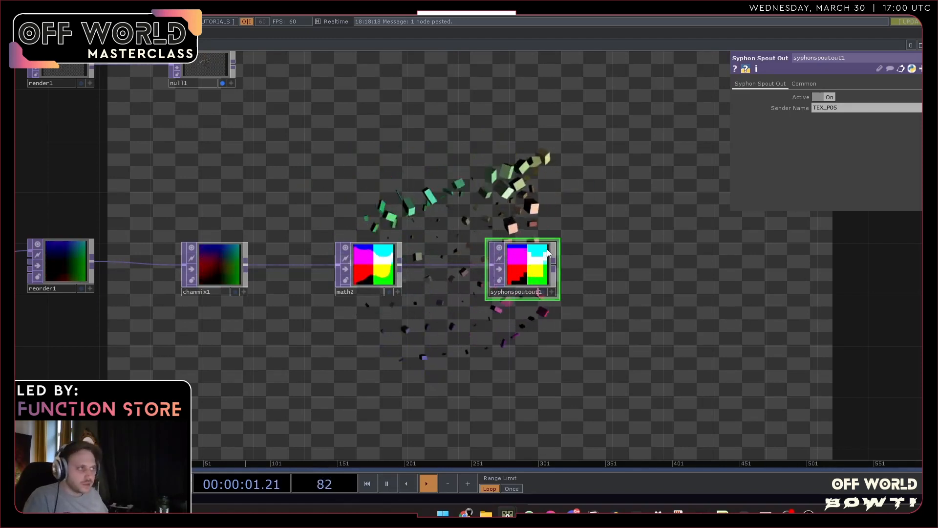
middle_click(520, 262)
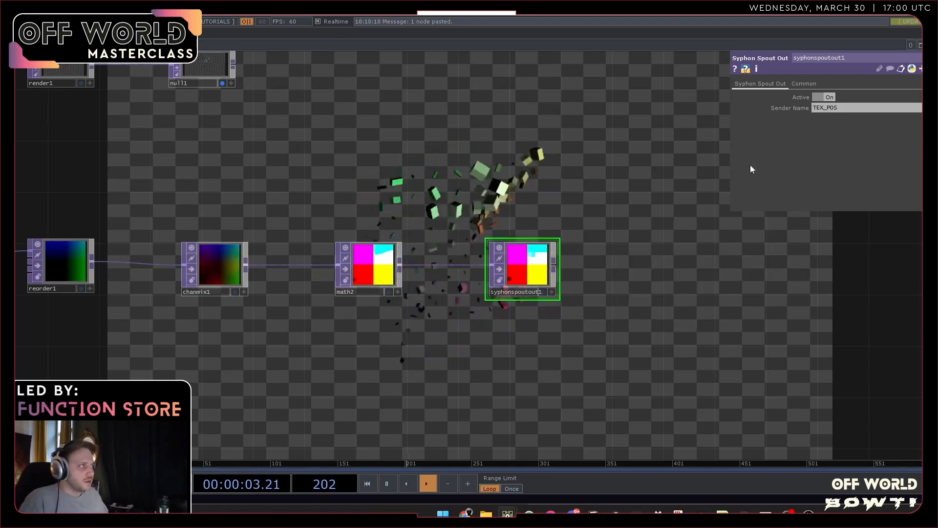
scroll(518, 278, "up", 5)
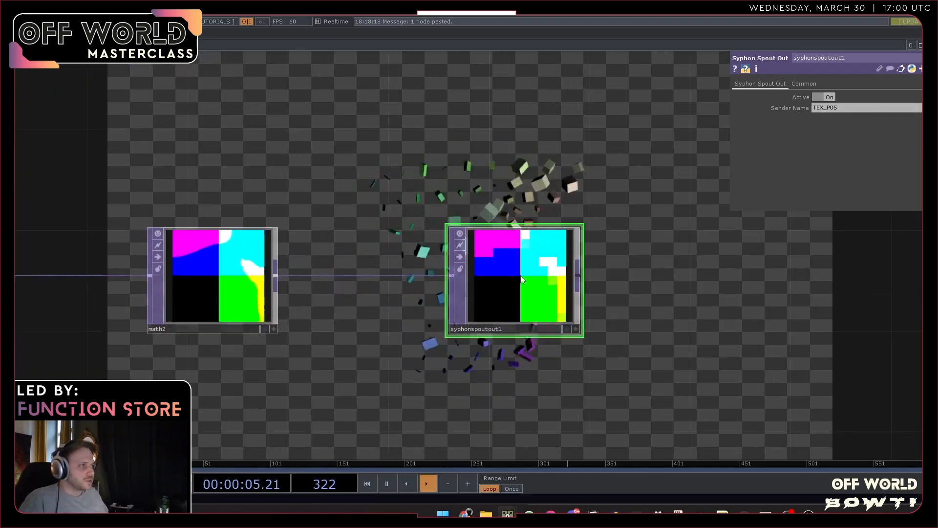
scroll(518, 278, "down", 3)
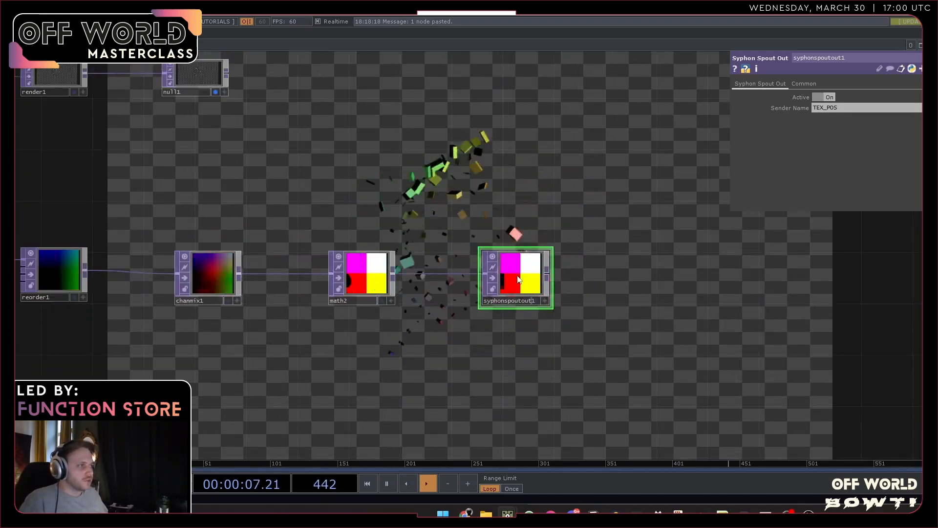
left_click_drag(521, 279, 528, 277)
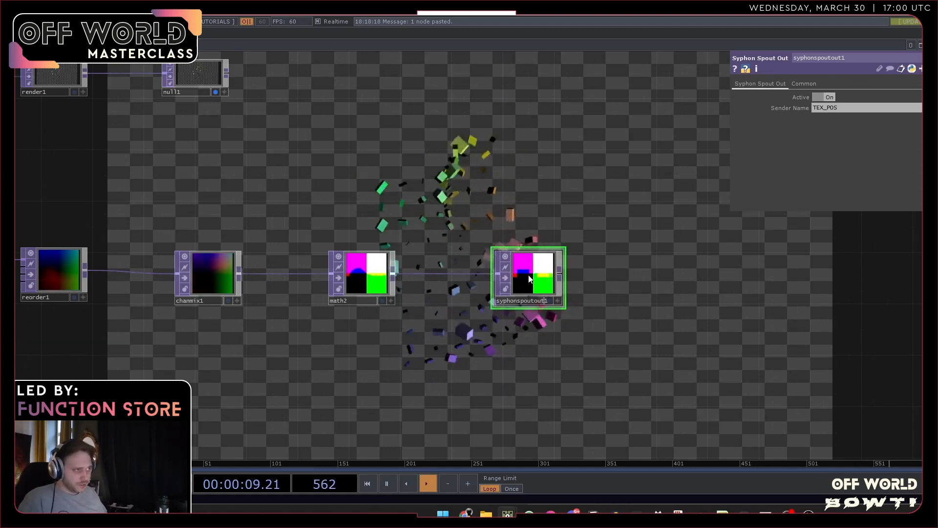
- Duplicate reorder1, place the copy below the original and feed it with the scale texture
scroll(529, 278, "down", 3)
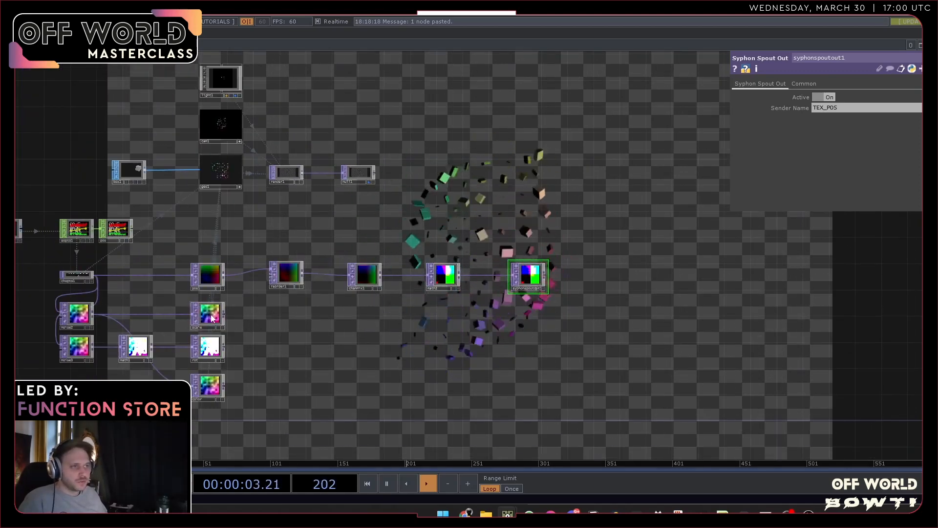
scroll(210, 329, "up", 2)
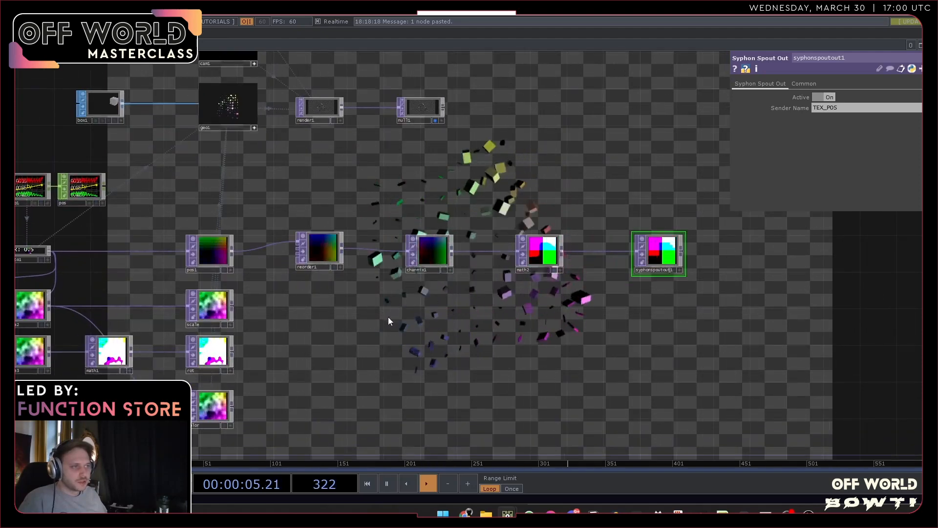
left_click(321, 256)
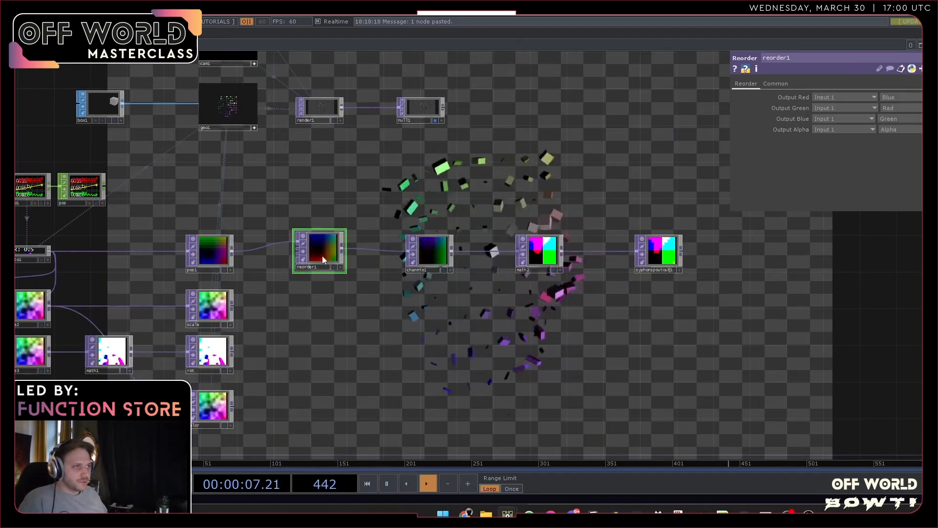
key("ctrl+c")
key("ctrl+v")
mouse_move(320, 299)
left_mouse_down()
mouse_move(311, 327)
mouse_move(315, 309)
left_mouse_up()
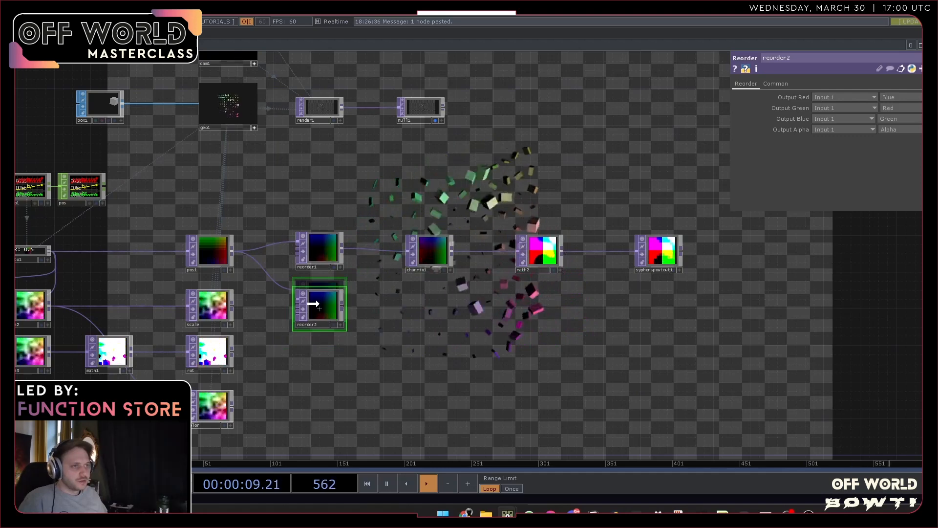
left_click_drag(233, 306, 308, 303)
- Duplicate chanmix1 below the original and connect reorder2 to the copy's input
left_click(659, 263)
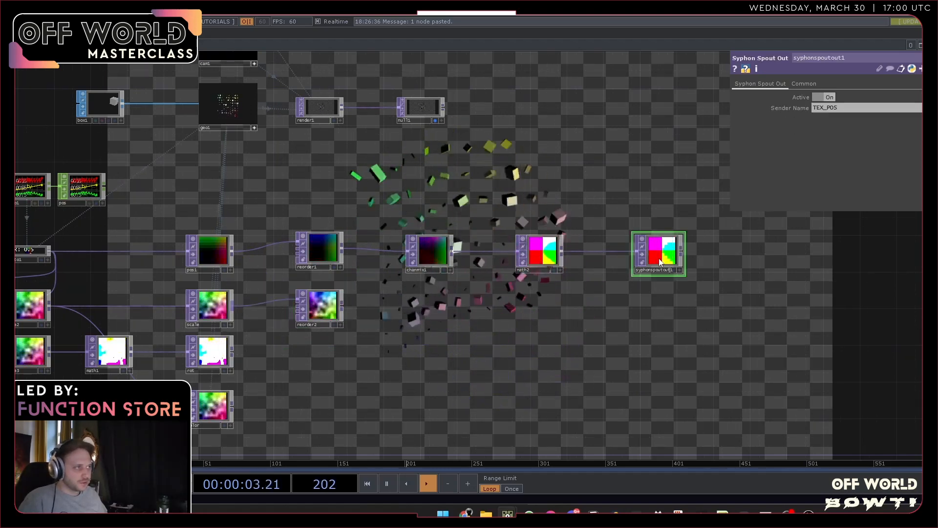
left_click(427, 261)
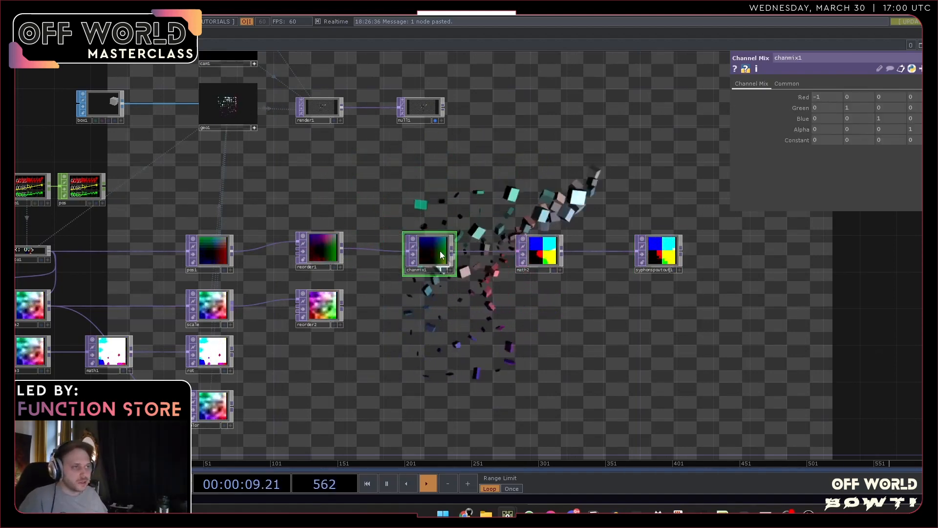
key("ctrl+v")
left_click(343, 305)
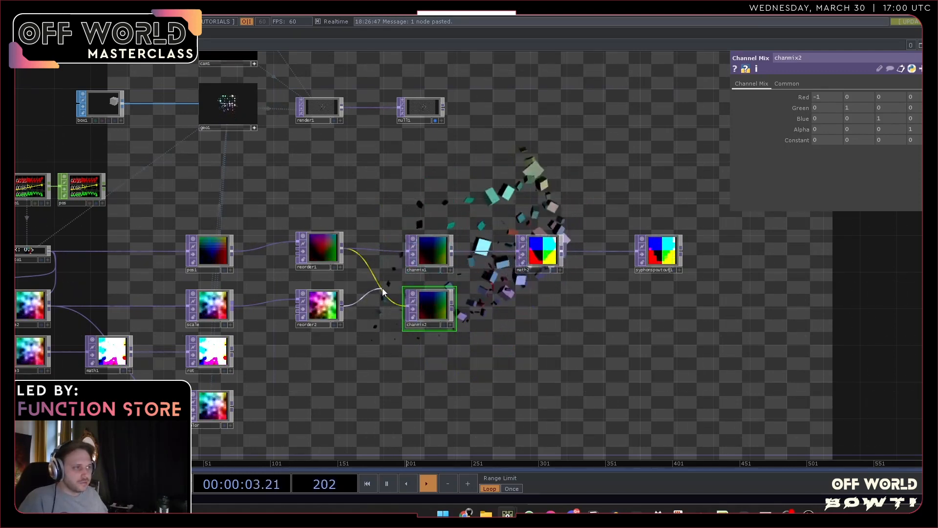
left_click(382, 288)
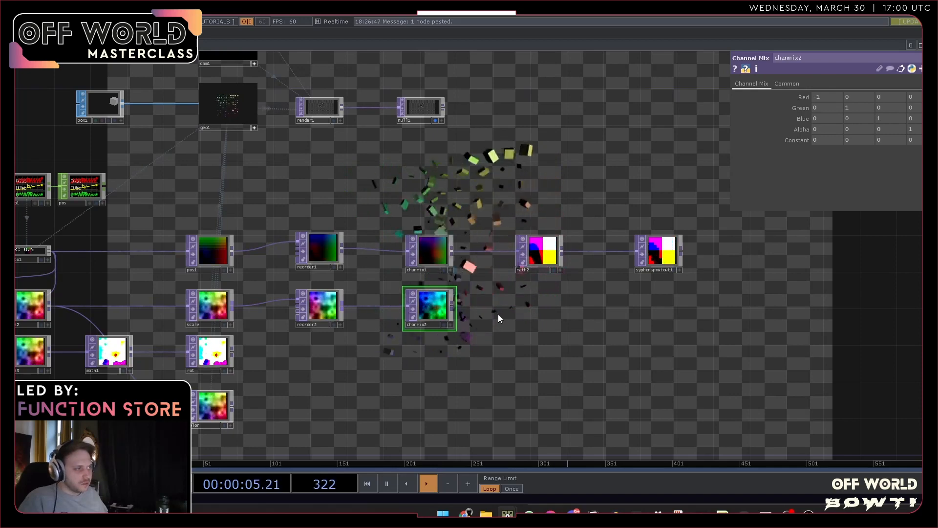
right_click(454, 304)
left_click(451, 304)
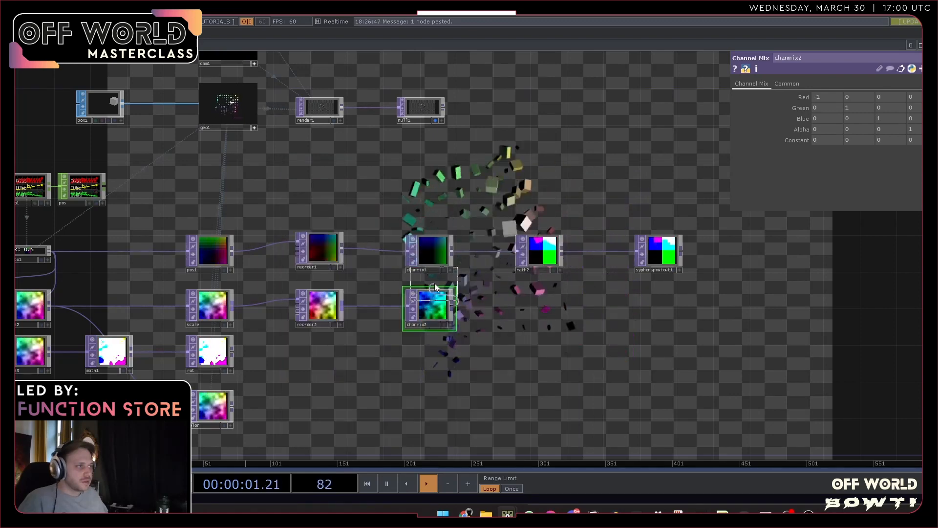
- Duplicate syphonspoutout1, feed the copy from chanmix2 and set its sender name to TEX_SCALE
left_click(657, 246)
left_click_drag(663, 262, 666, 318)
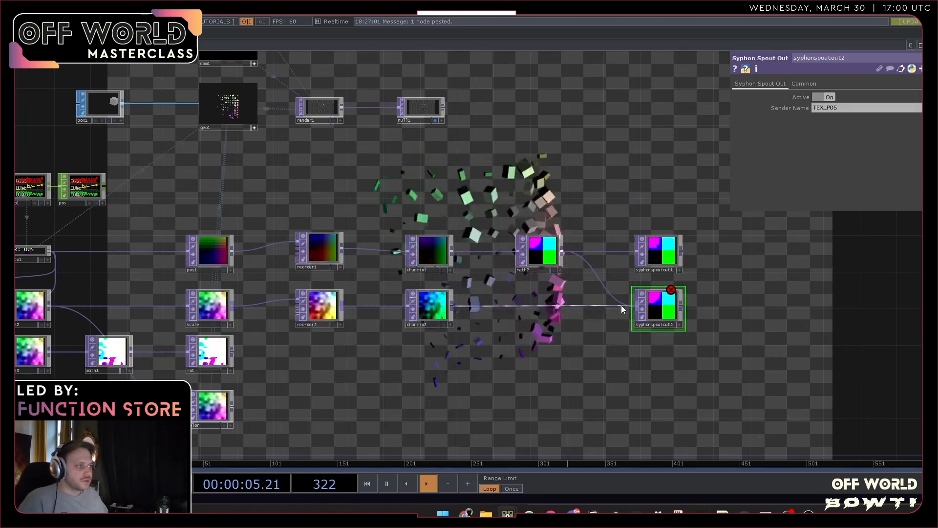
left_click(633, 306)
left_click(841, 112)
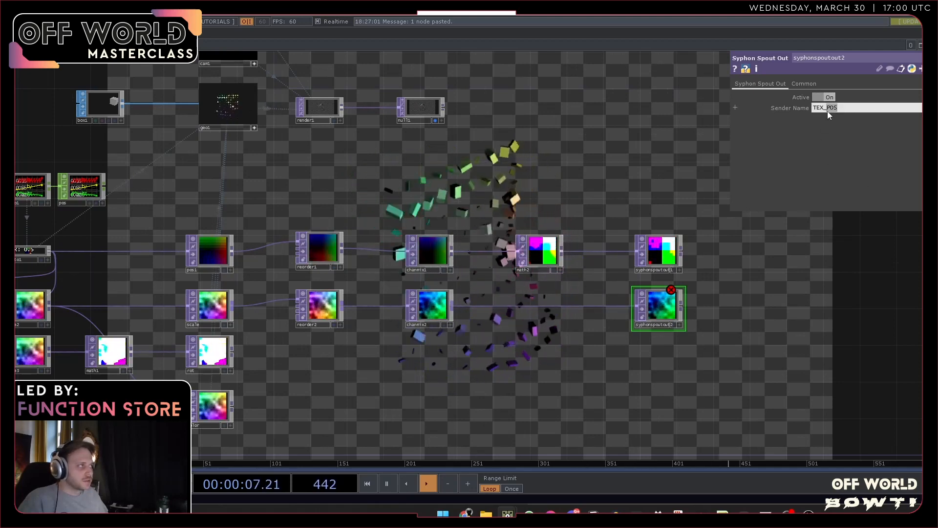
key("BackSpace")
key("BackSpace")
key("BackSpace")
type("SCALE")
key("Return")
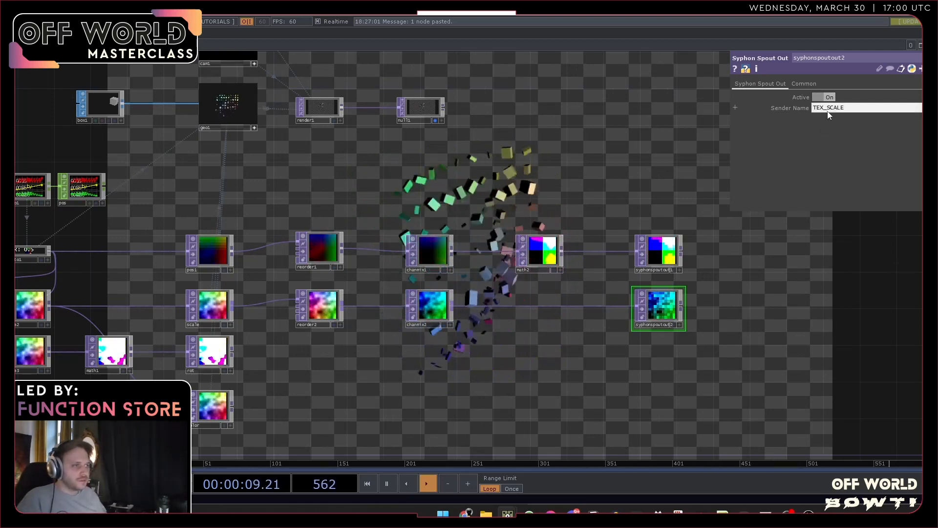
- Duplicate reorder2 and chanmix2 together into the row below and connect the rot texture to the copied reorder node
left_click(318, 309)
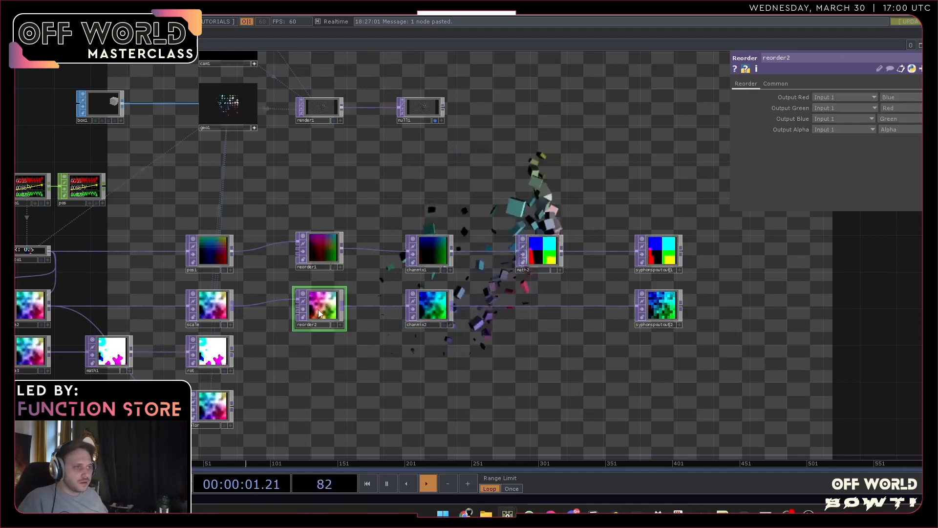
right_click_drag(304, 353, 442, 311)
key("ctrl+c")
key("ctrl+v")
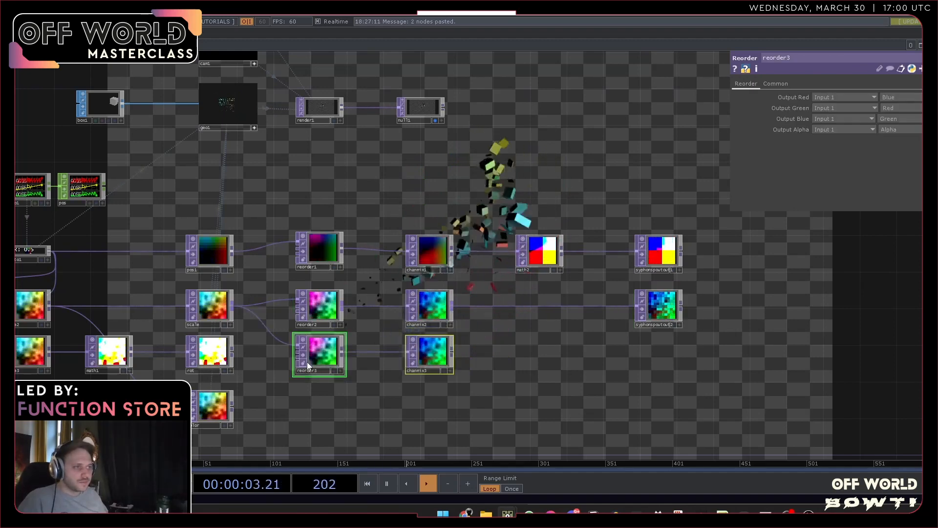
left_click_drag(237, 351, 297, 351)
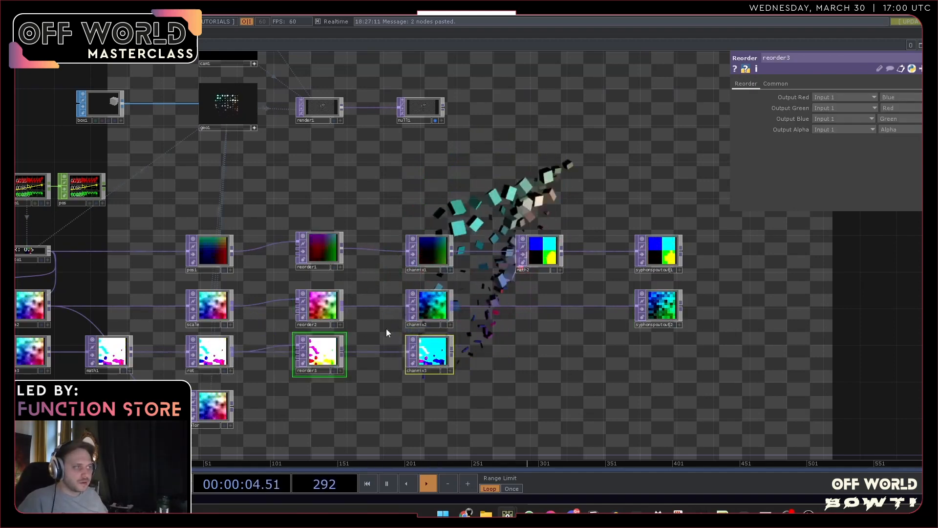
- Duplicate syphonspoutout2, feed the copy from chanmix3 and set its sender name to TEX_ROT
left_click(659, 305)
key("ctrl+c")
key("ctrl+v")
left_click_drag(452, 350, 635, 351)
left_click_drag(856, 108, 826, 113)
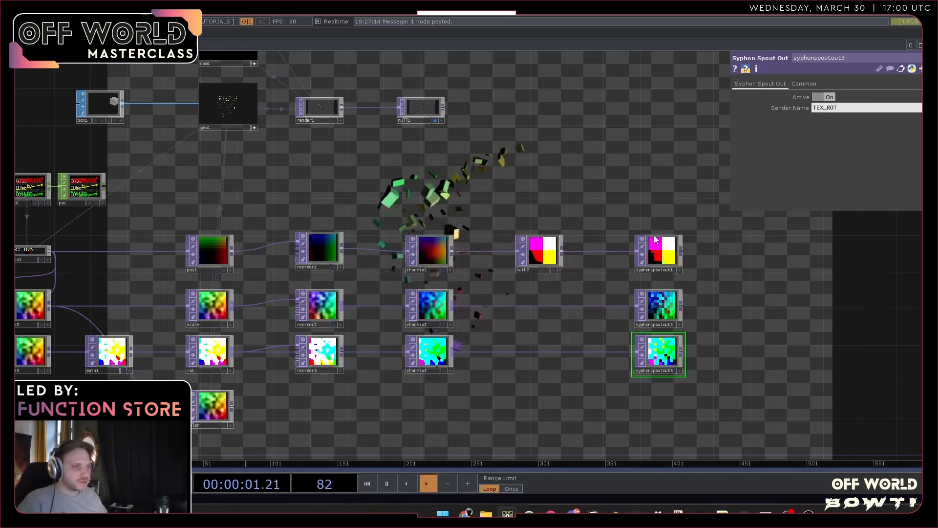
- Duplicate syphonspoutout3, feed the copy directly from the color texture and set its sender name to TEX_COLOR
left_click_drag(441, 374, 492, 317)
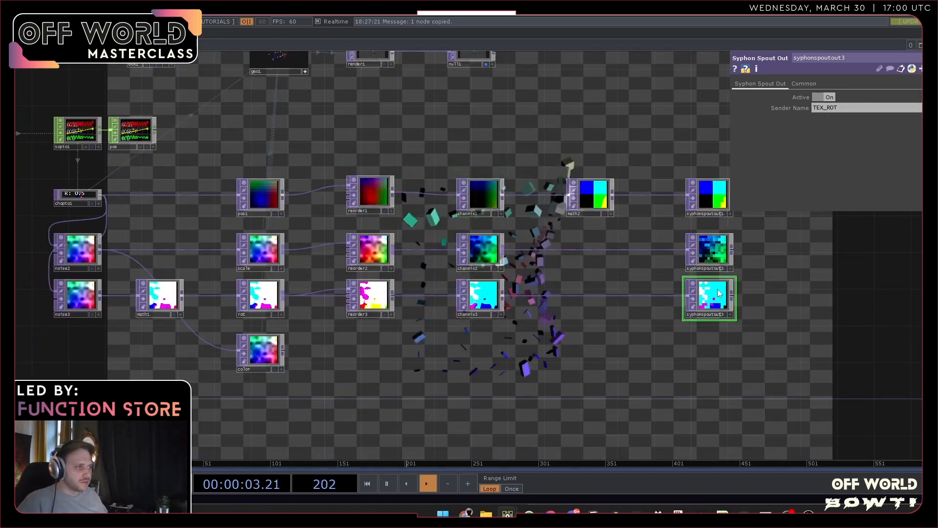
key("ctrl+v")
left_click_drag(701, 363, 710, 354)
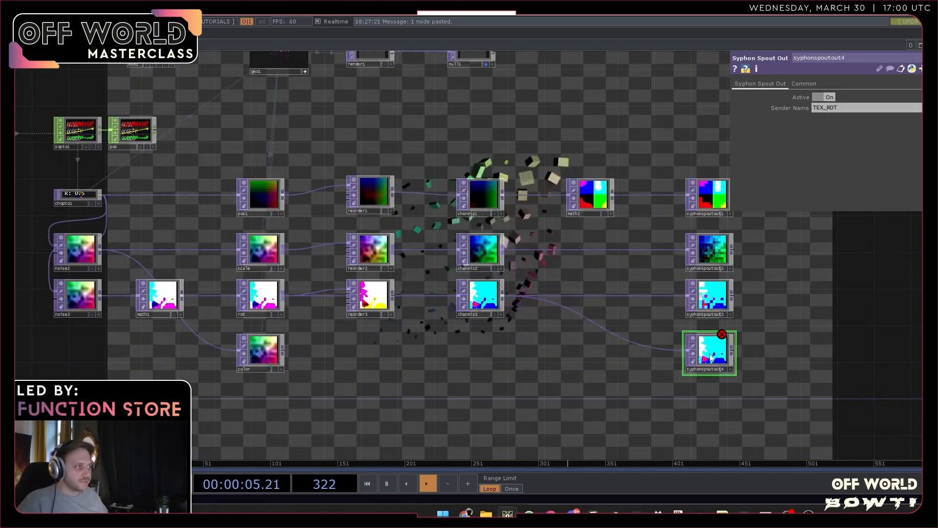
left_click_drag(282, 350, 688, 349)
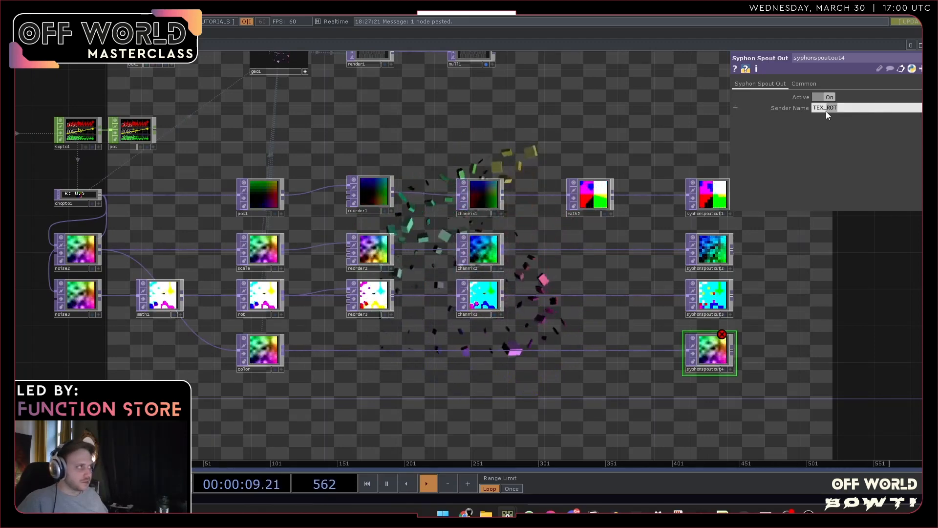
left_click_drag(828, 110, 826, 110)
type("COLOR")
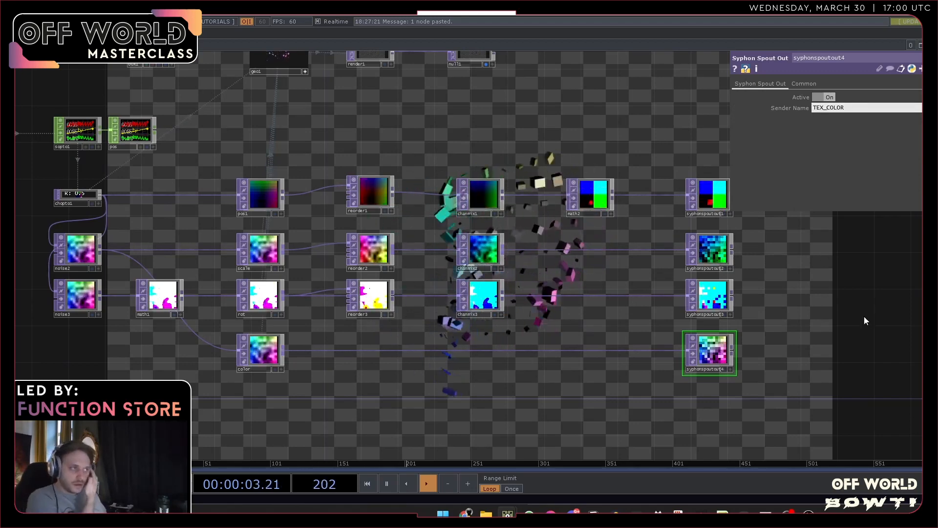
mouse_move(384, 303)
left_mouse_down()
mouse_move(388, 332)
mouse_move(389, 315)
left_mouse_up()
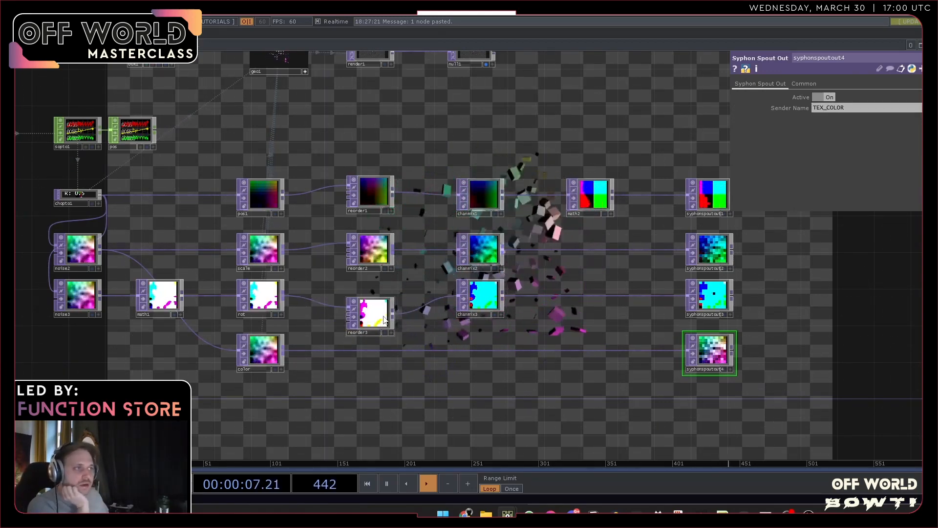
key("ctrl+z")
left_click_drag(375, 305, 384, 305)
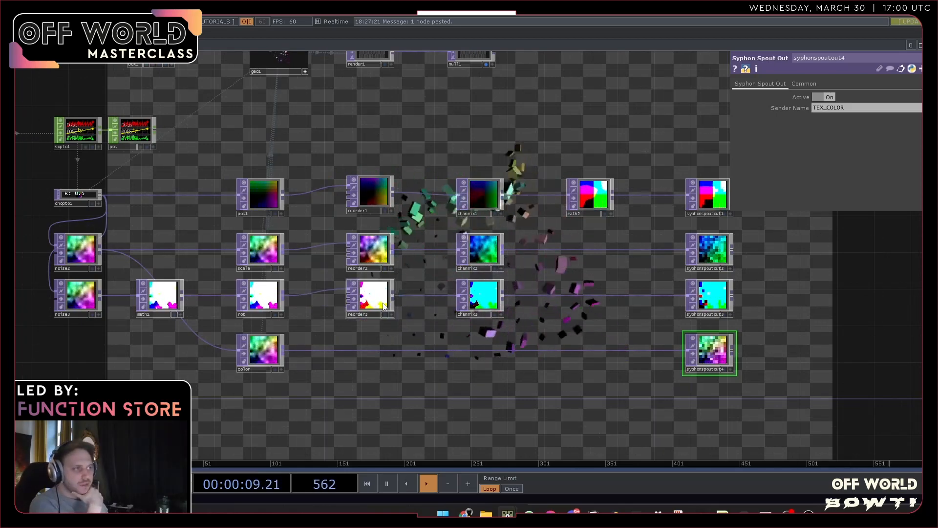
- Review the network from the grid1, noise1 and null2 chain through chopto1 to the texture rows and their Spout outputs
left_click_drag(344, 383, 666, 444)
left_click_drag(201, 289, 282, 352)
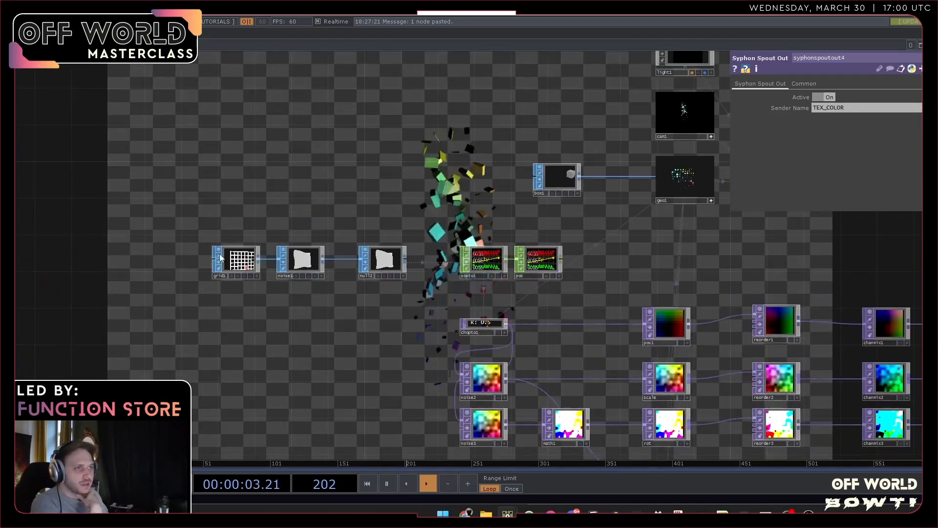
scroll(242, 259, "up", 6)
scroll(243, 258, "up", 1)
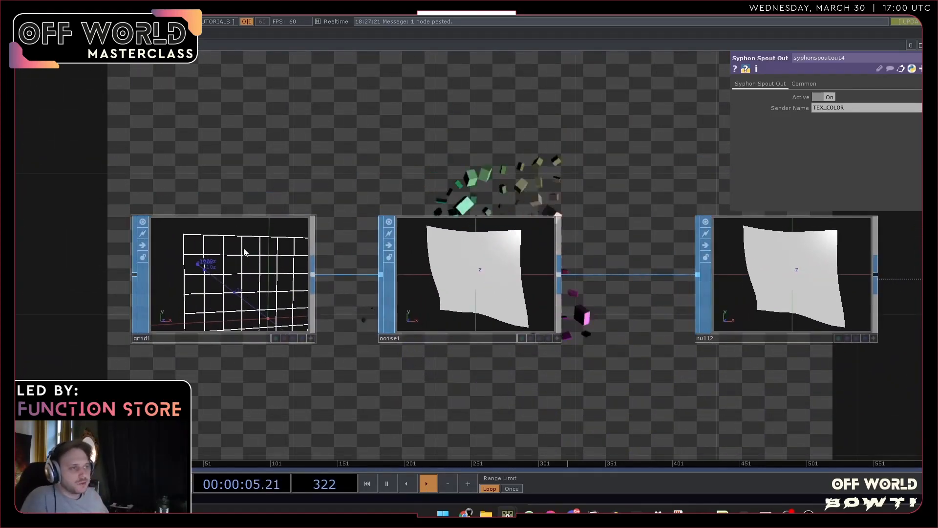
scroll(244, 252, "down", 2)
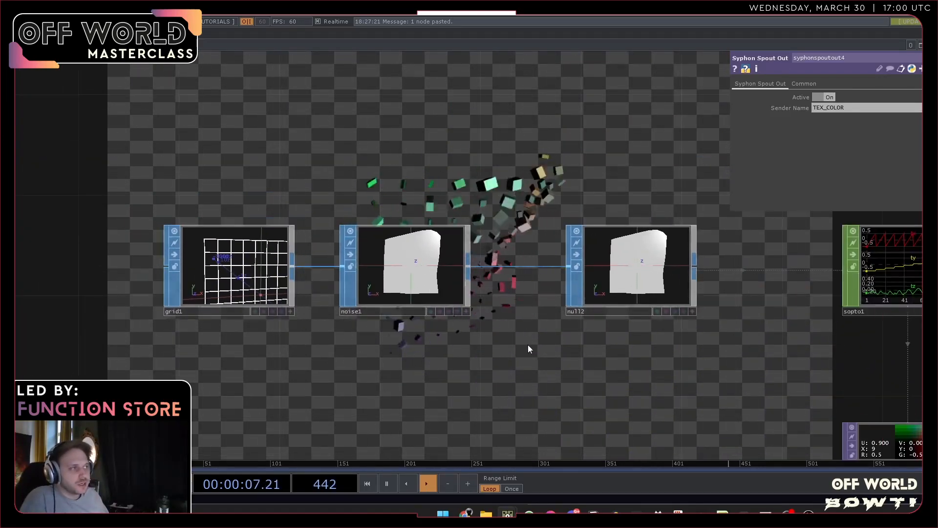
left_click_drag(481, 344, 359, 361)
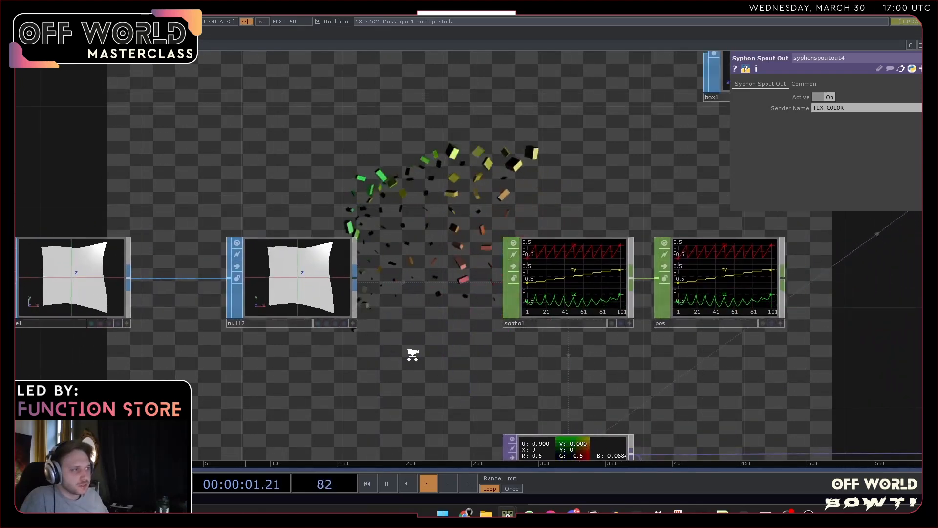
scroll(416, 355, "down", 3)
scroll(562, 328, "up", 2)
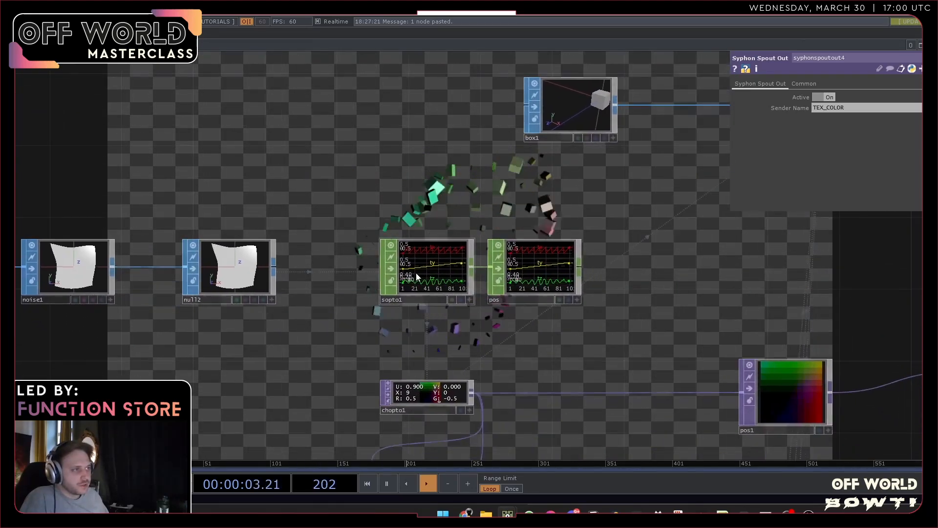
scroll(415, 273, "up", 3)
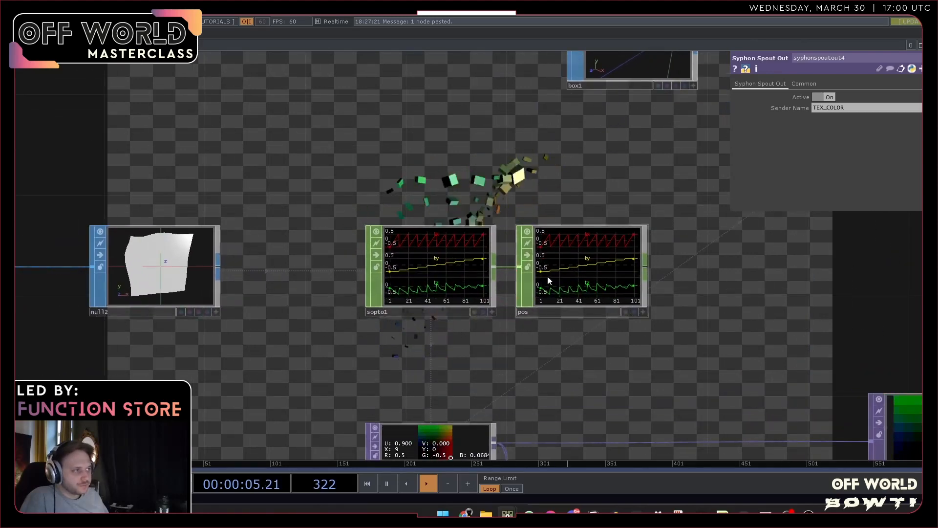
left_click_drag(430, 397, 445, 239)
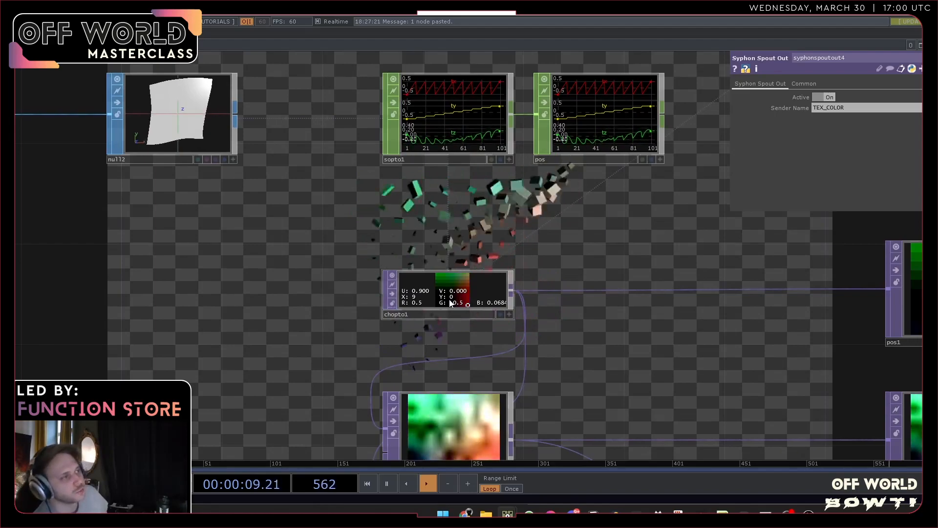
scroll(565, 328, "down", 5)
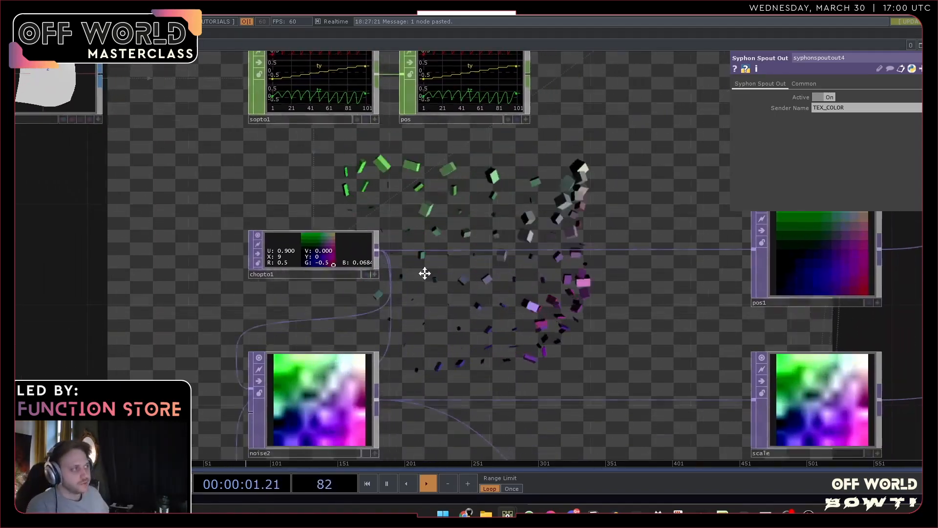
scroll(364, 270, "down", 5)
left_click_drag(753, 297, 635, 283)
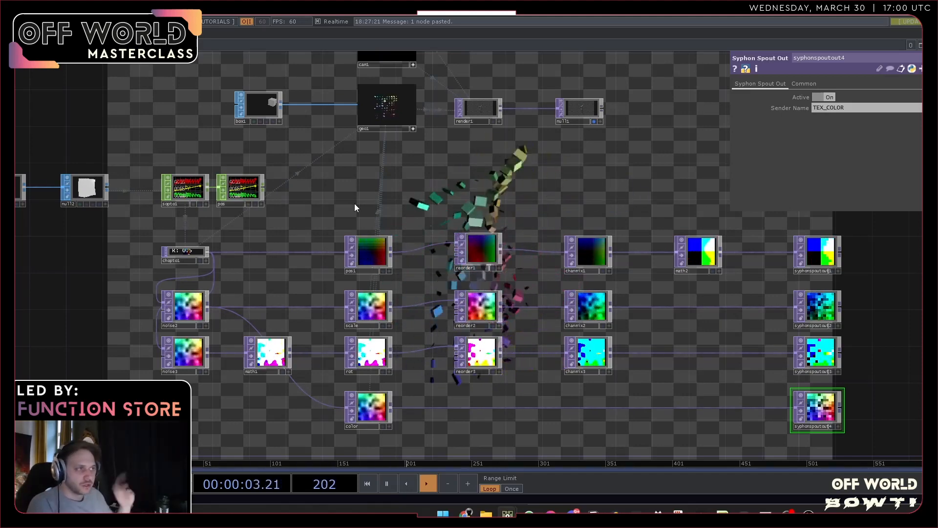
left_click_drag(528, 204, 379, 179)
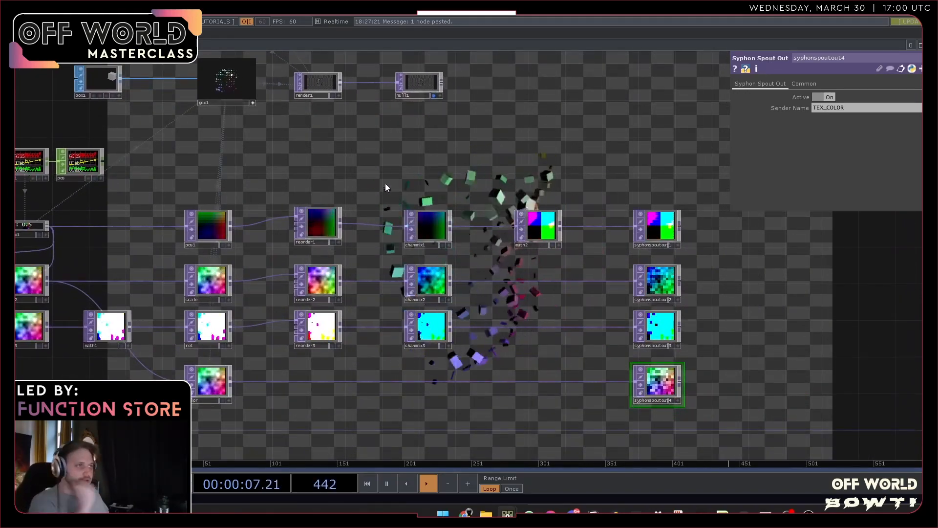
- Collapse the reorder, channel mix, math2 and Spout output nodes into one base component and check its contents
scroll(386, 185, "down", 4)
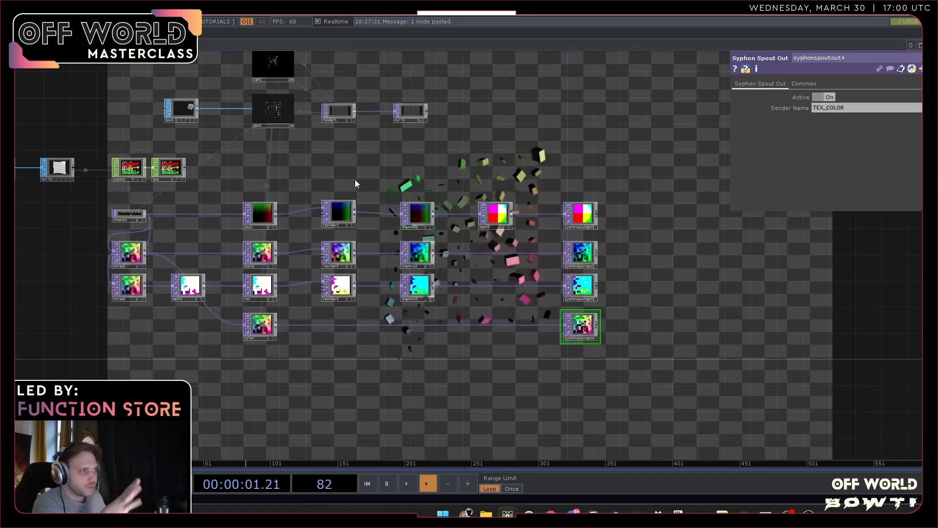
right_click_drag(644, 362, 644, 362)
right_click(465, 378)
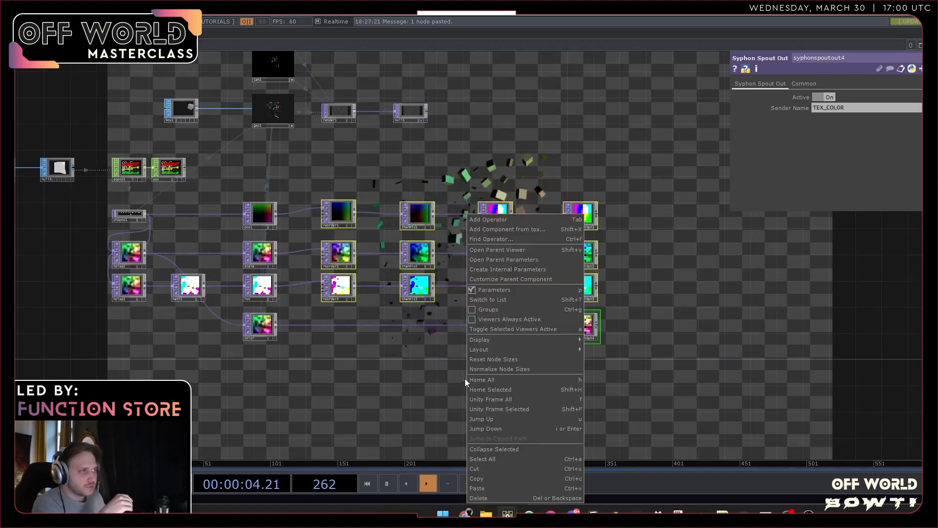
left_click(523, 450)
left_click_drag(466, 263, 420, 265)
scroll(419, 264, "up", 3)
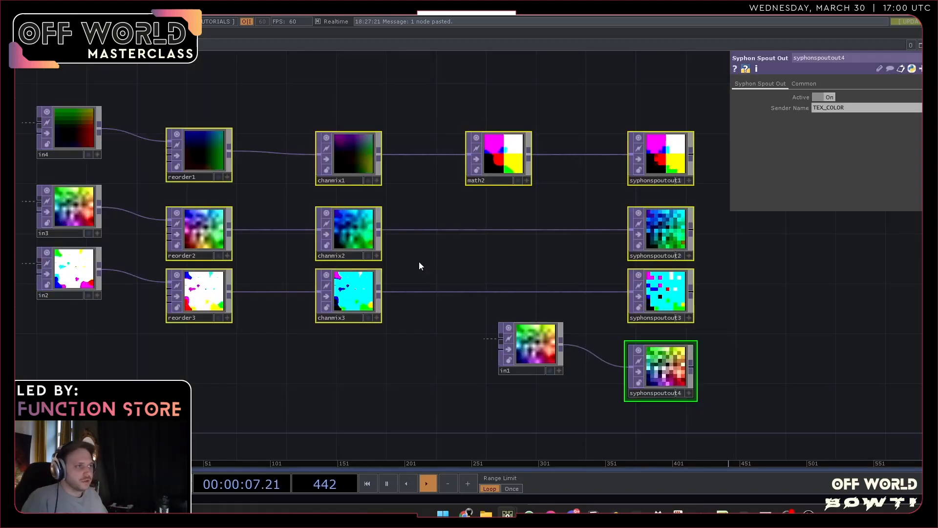
scroll(440, 245, "down", 5)
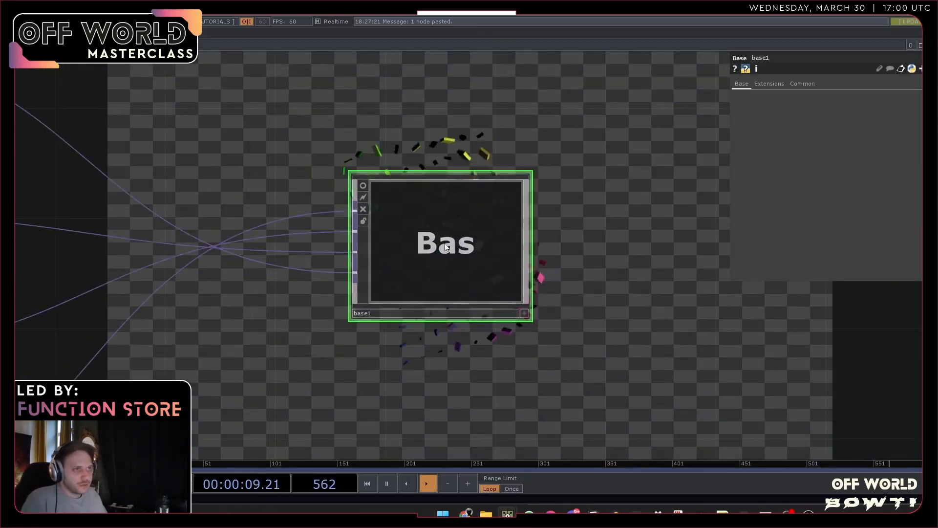
scroll(443, 245, "down", 3)
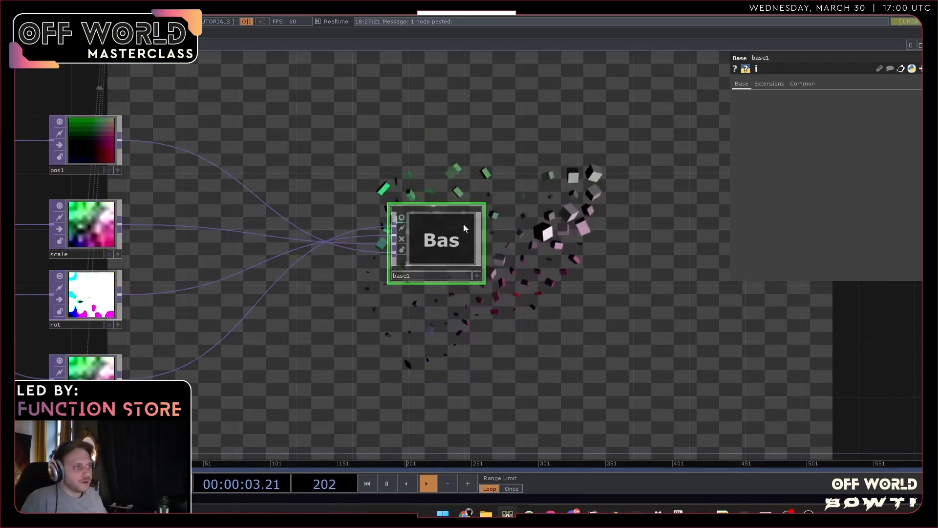
- Look inside the base component once more and undo the collapse of the conversion and Spout output nodes
key("ctrl+z")
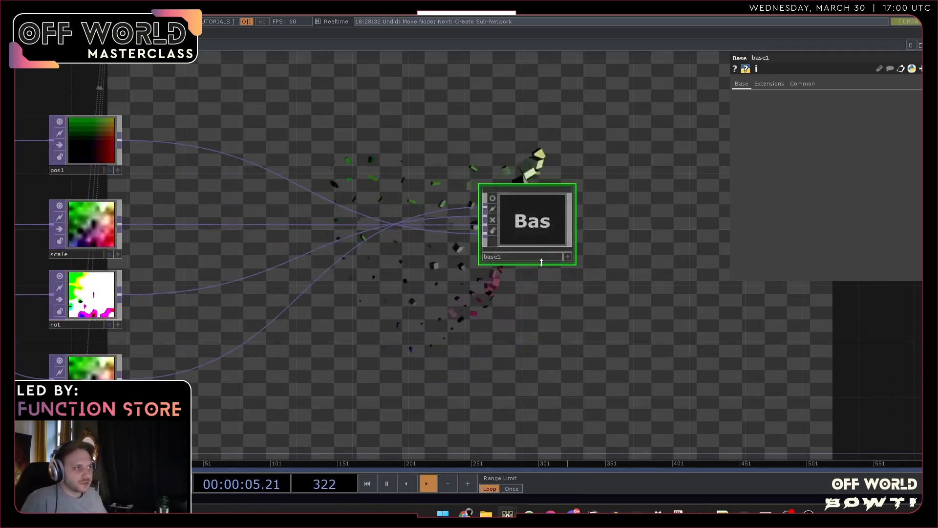
key("ctrl+y")
key("i")
scroll(442, 245, "down", 3)
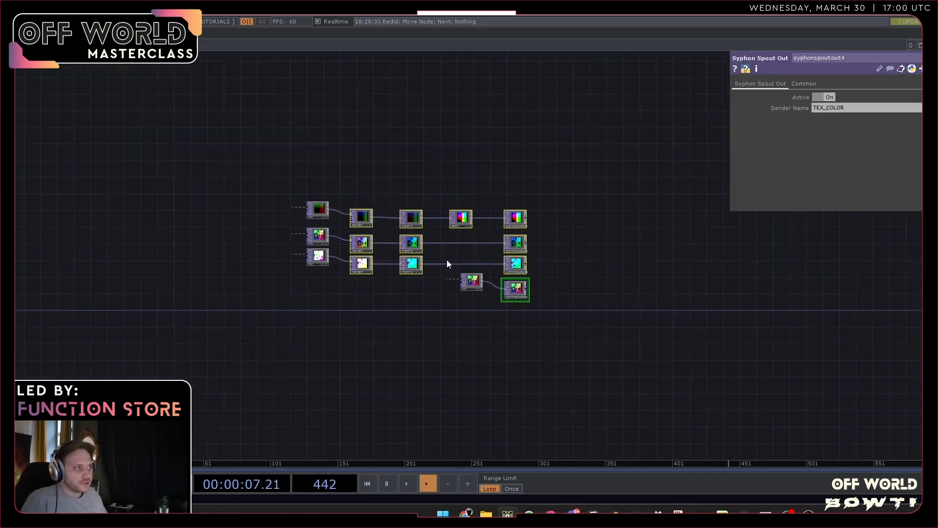
key("u")
key("ctrl+z")
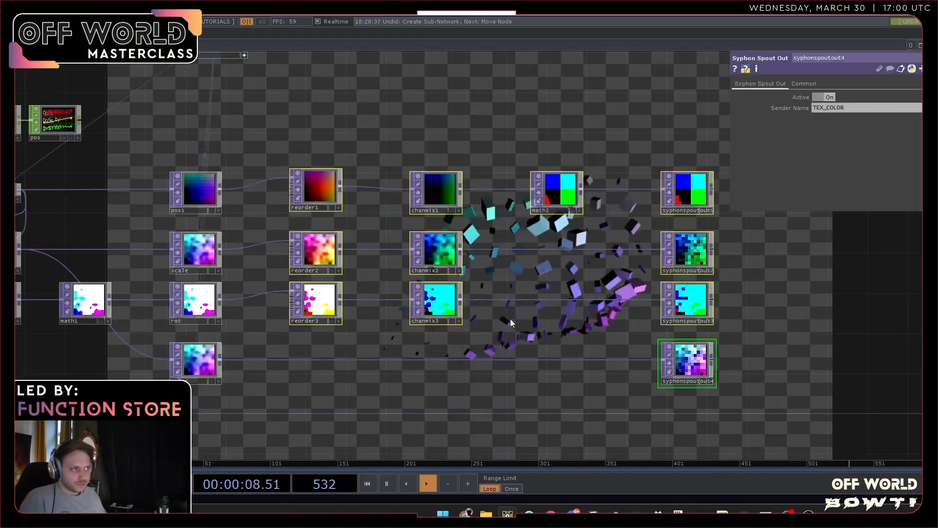
scroll(510, 319, "down", 5)
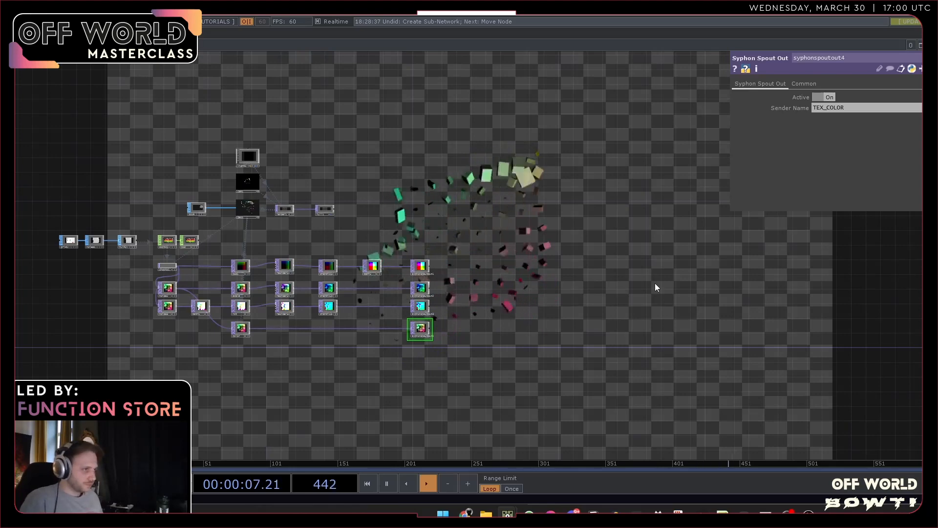
- Switch to the Unreal Editor and widen its window across the screen
key("super")
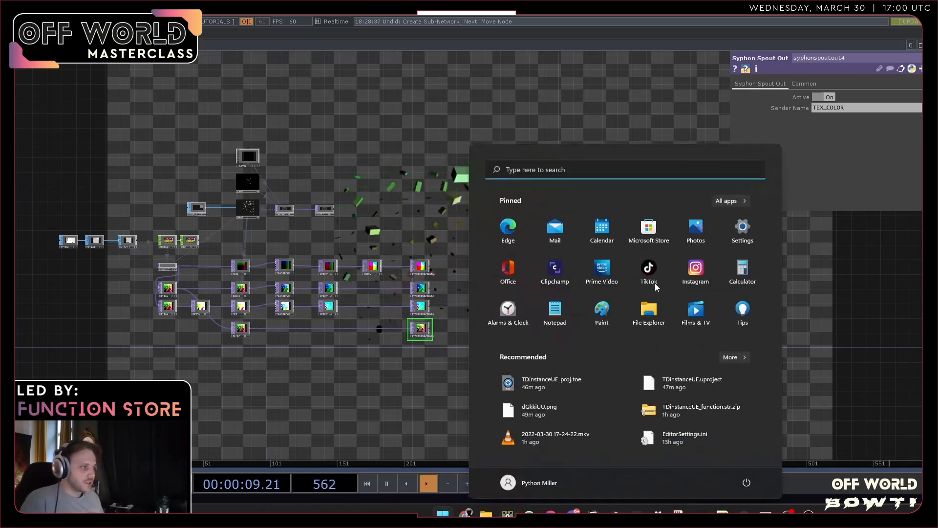
left_click(809, 513)
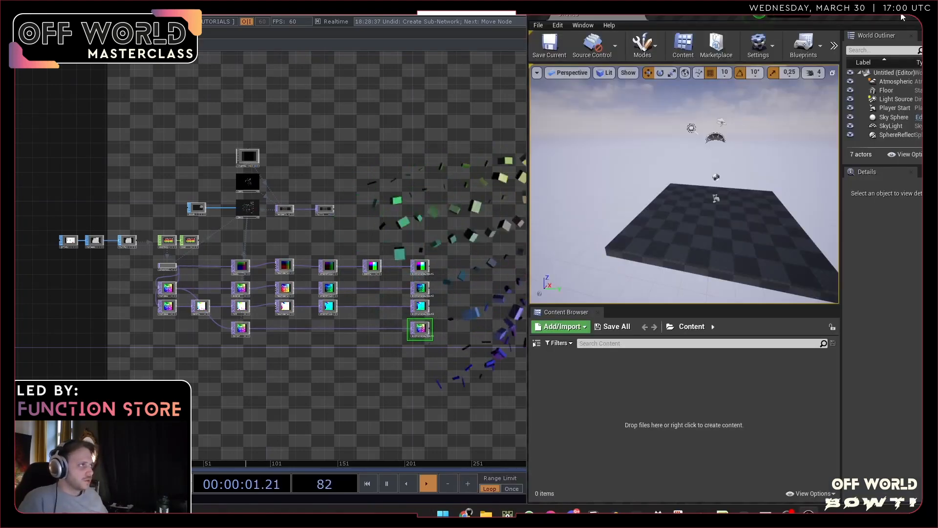
left_click_drag(528, 162, 14, 163)
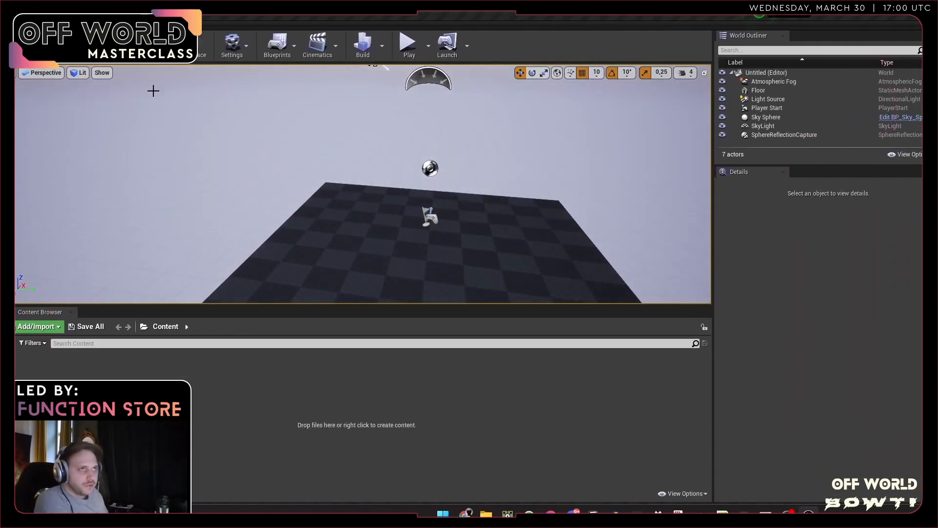
- Open the Unreal plugin browser and show the installed plugins in the Livestreaming category
left_click(52, 25)
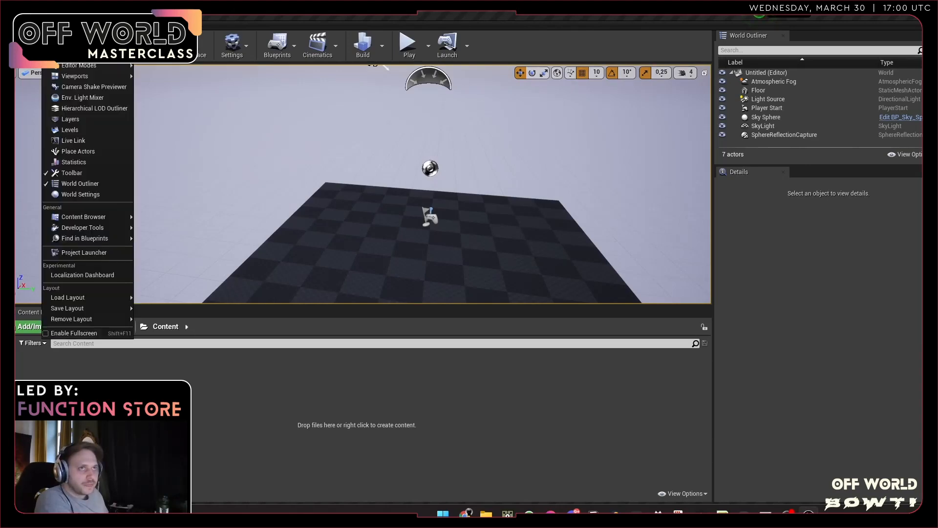
left_click(51, 26)
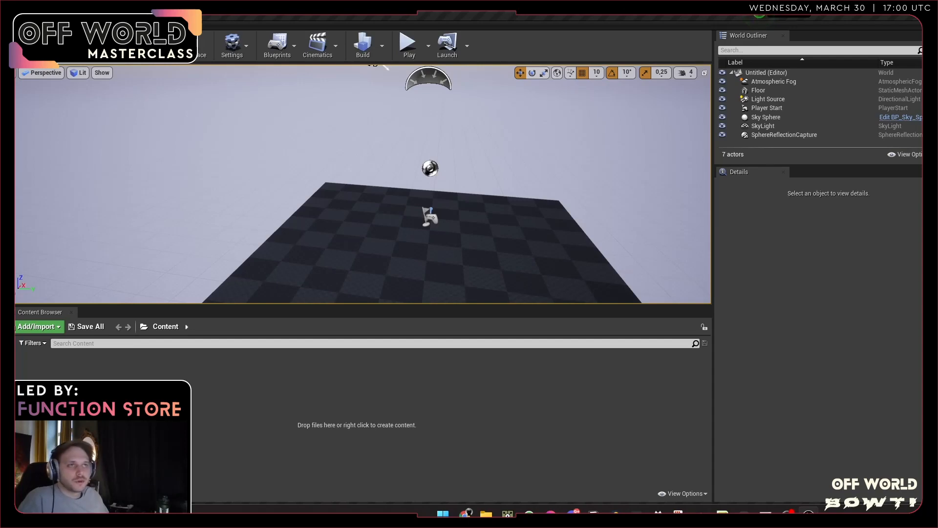
left_click(28, 26)
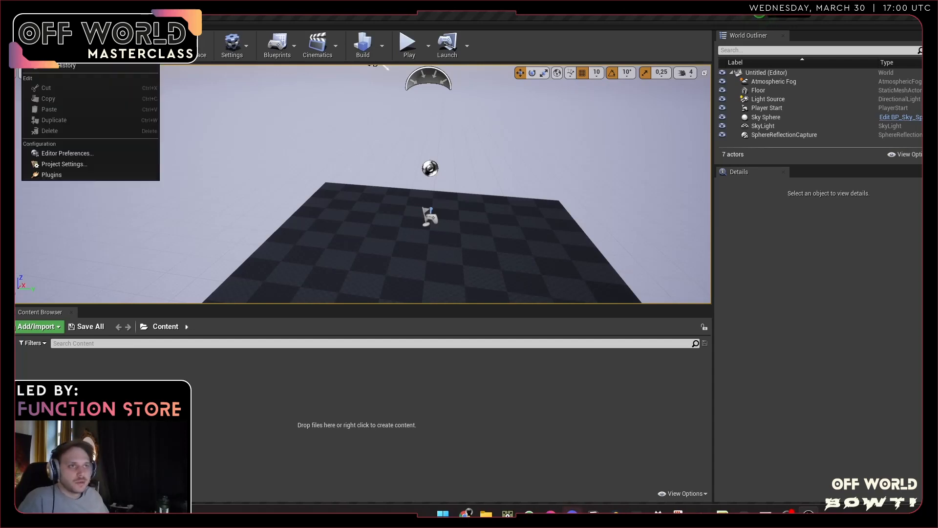
left_click(75, 174)
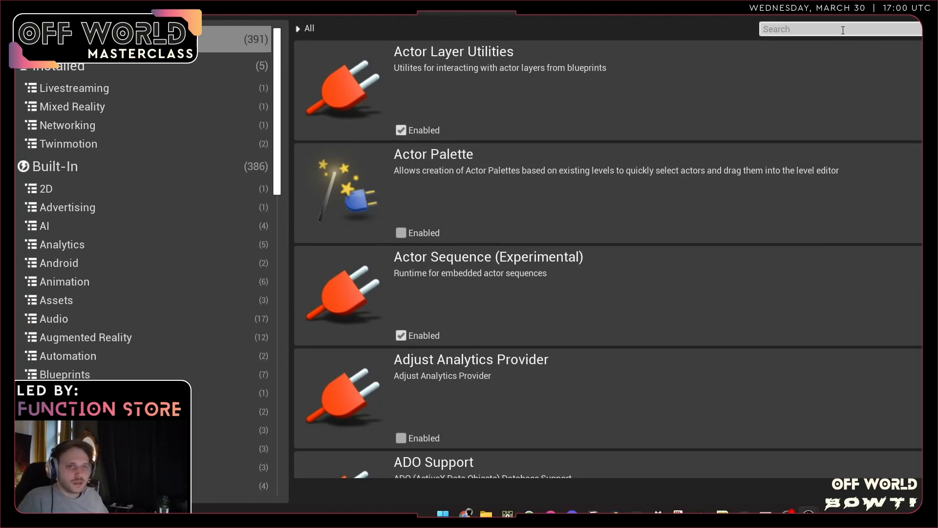
type("o")
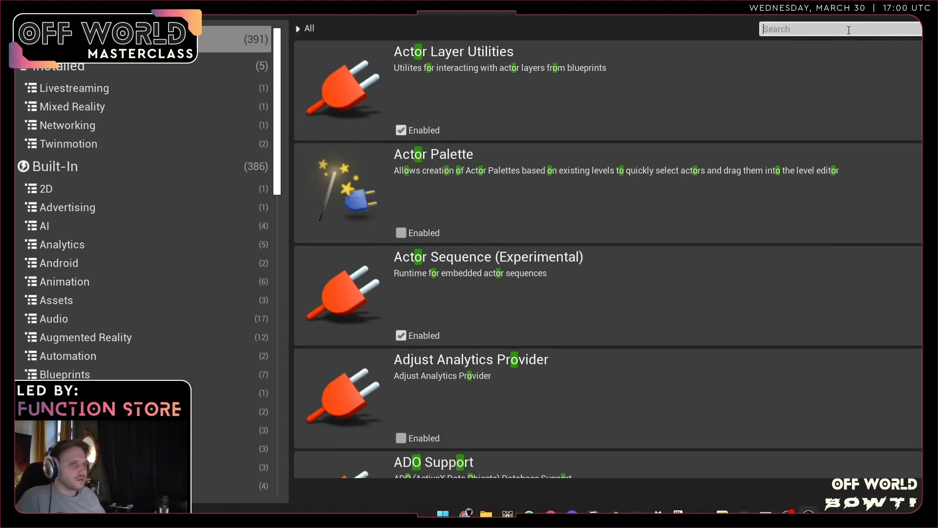
left_click(104, 89)
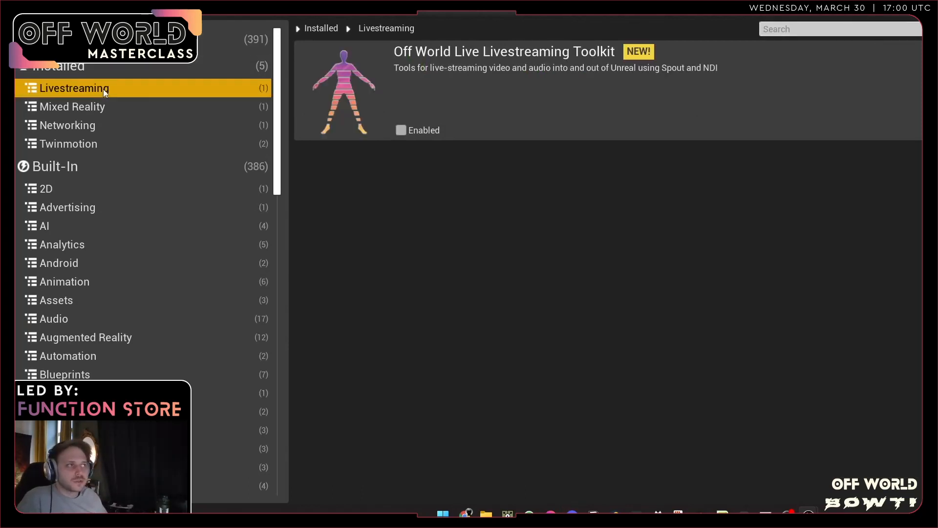
- Enable the Off World Live Livestreaming Toolkit plugin
left_click(400, 130)
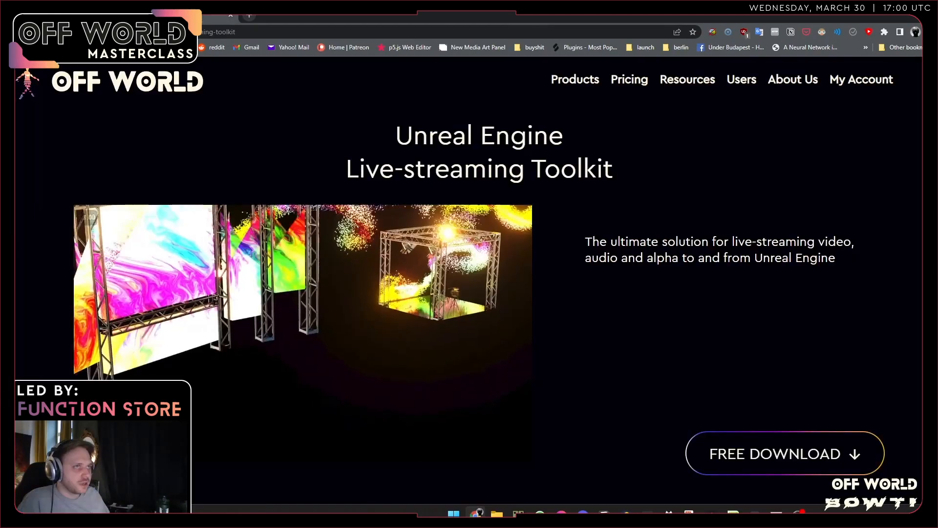
- Switch to the browser and review the downloadable versions of the Unreal Engine Live-streaming Toolkit on the Off World site
mouse_move(580, 81)
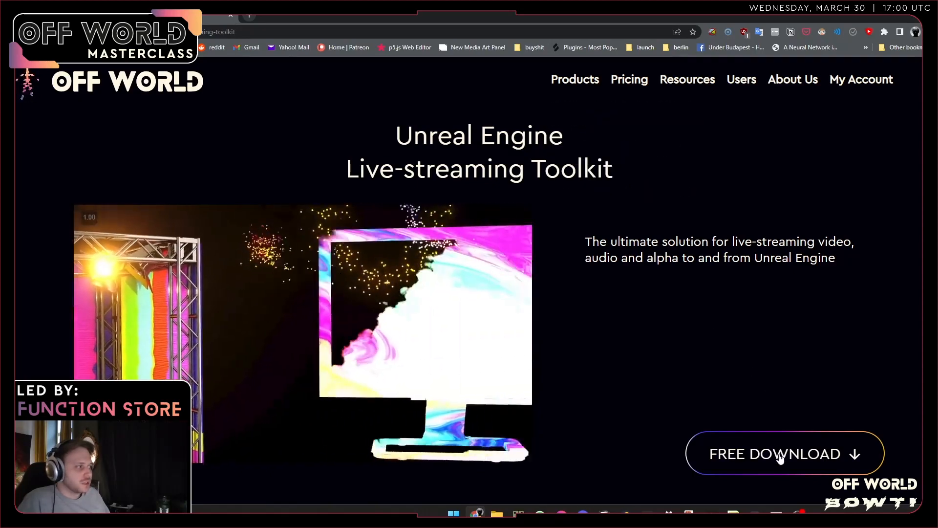
left_click(775, 452)
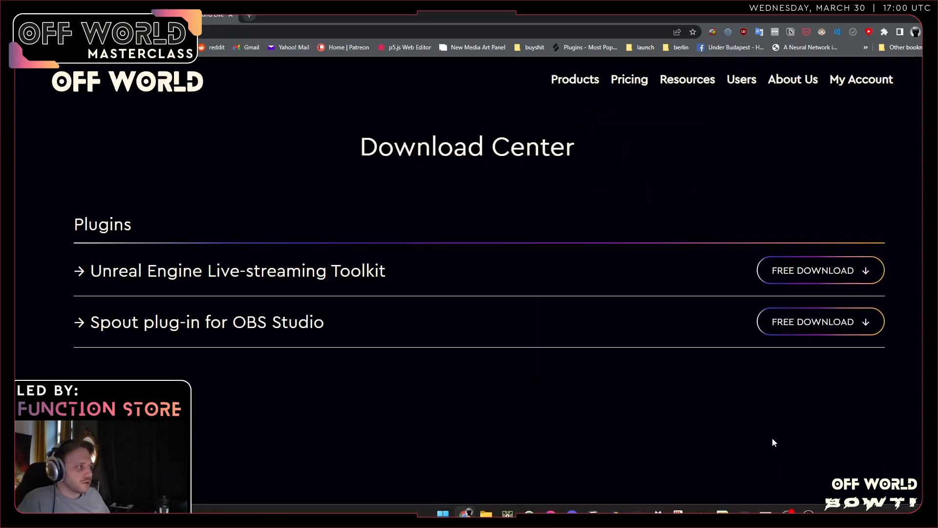
left_click(821, 261)
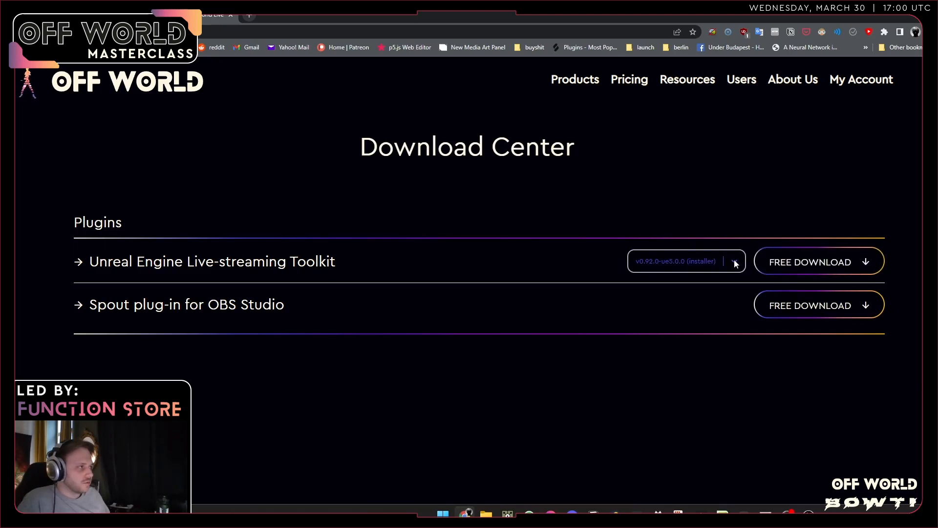
left_click(736, 262)
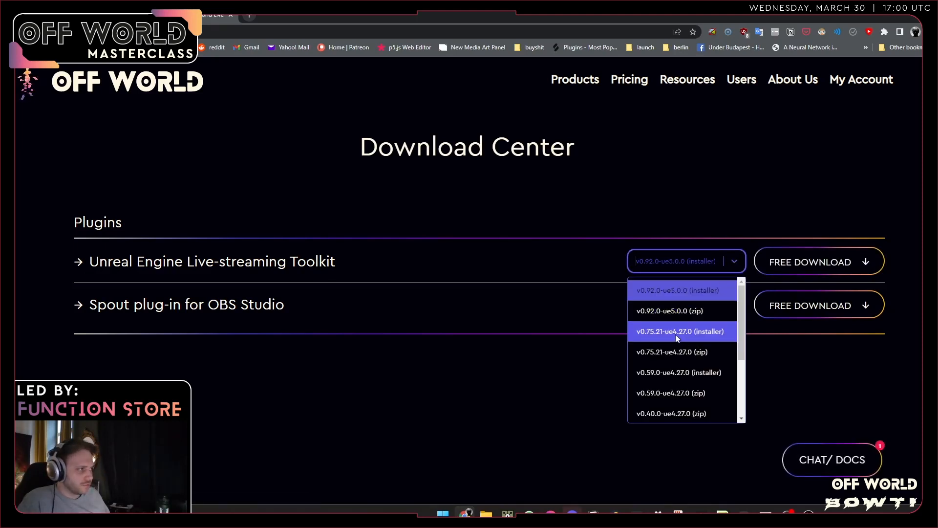
left_click(471, 424)
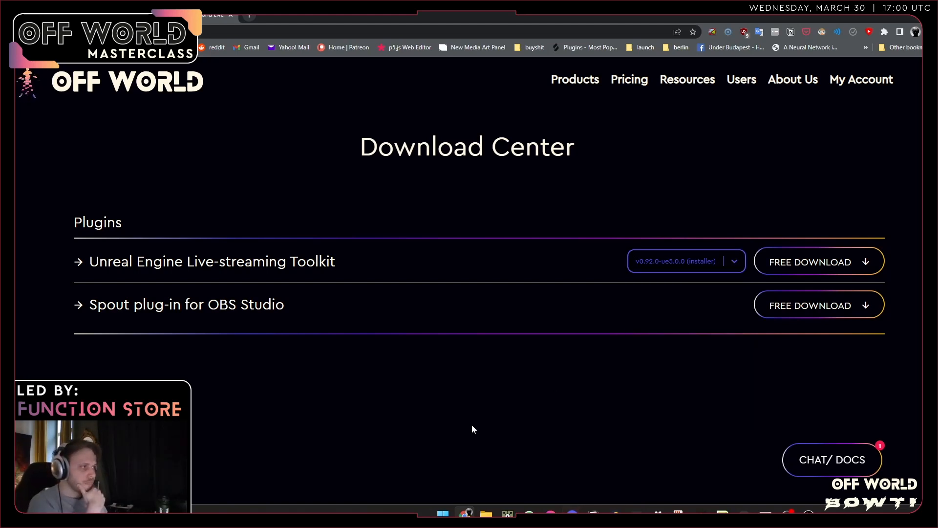
- Return to Unreal Editor, check the installed Livestreaming plugin category, and close the plugin browser
mouse_move(809, 513)
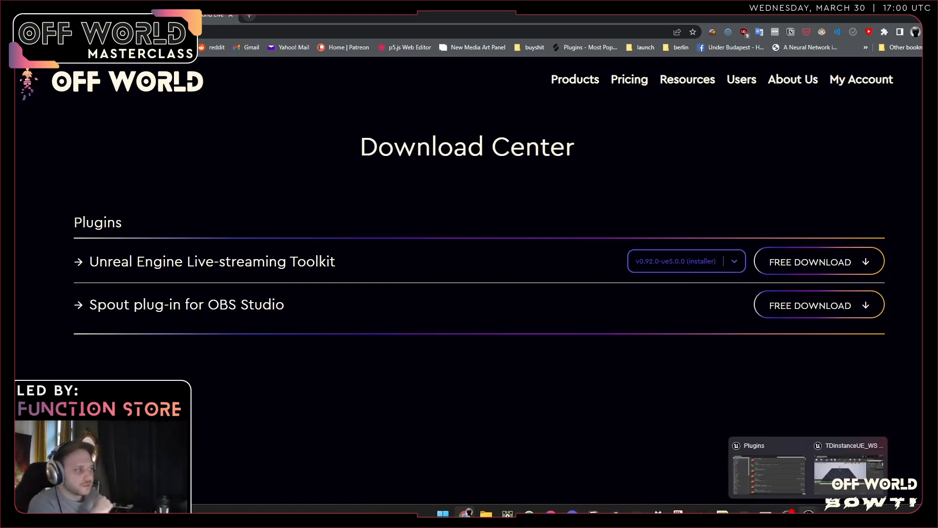
left_click(832, 491)
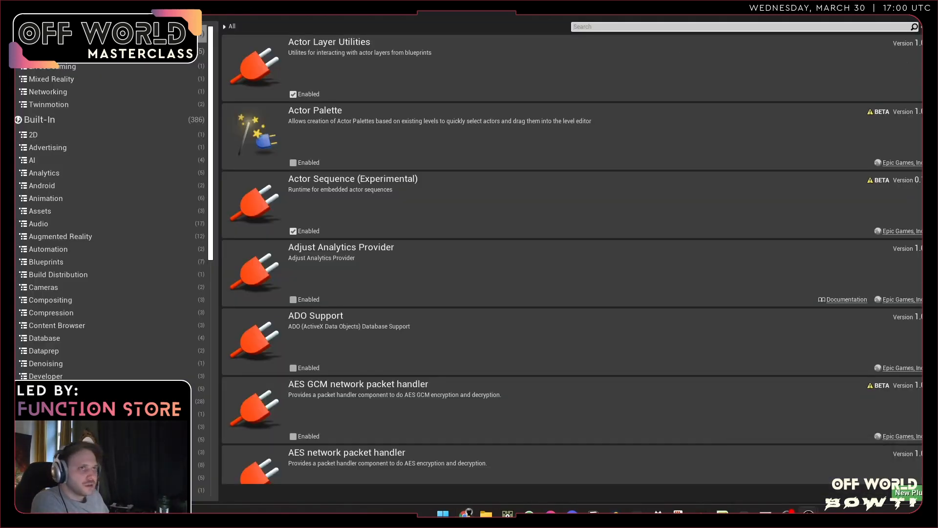
left_click(66, 71)
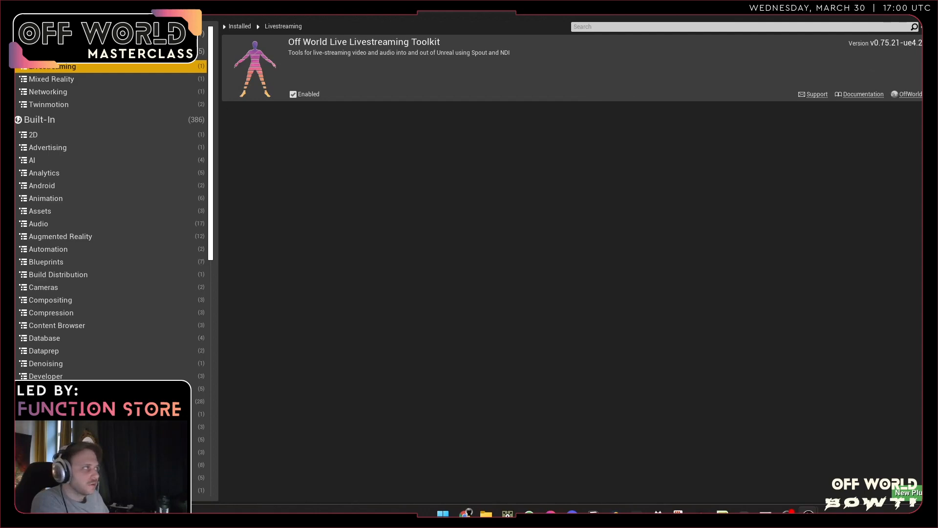
left_click(928, 7)
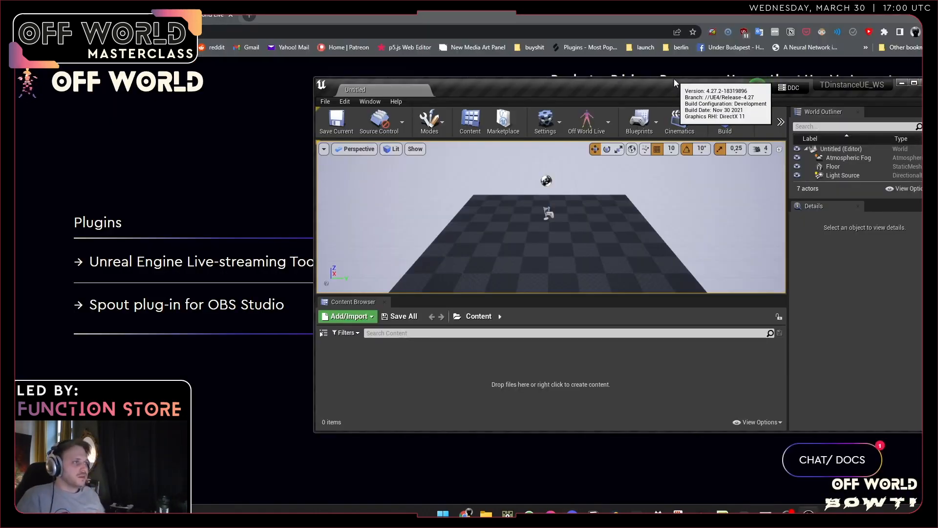
- Maximize the level editor window and show the Place Actors list
double_click(673, 80)
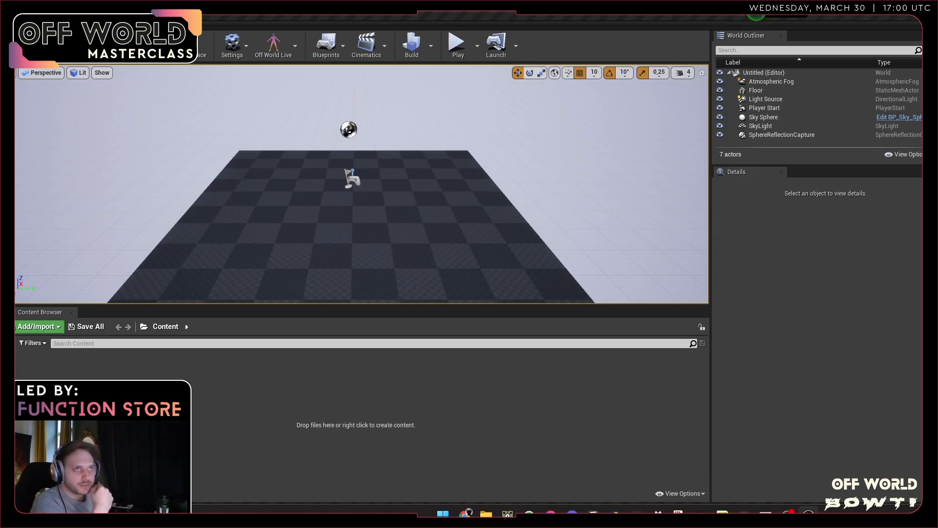
left_click(8, 25)
left_click(8, 25)
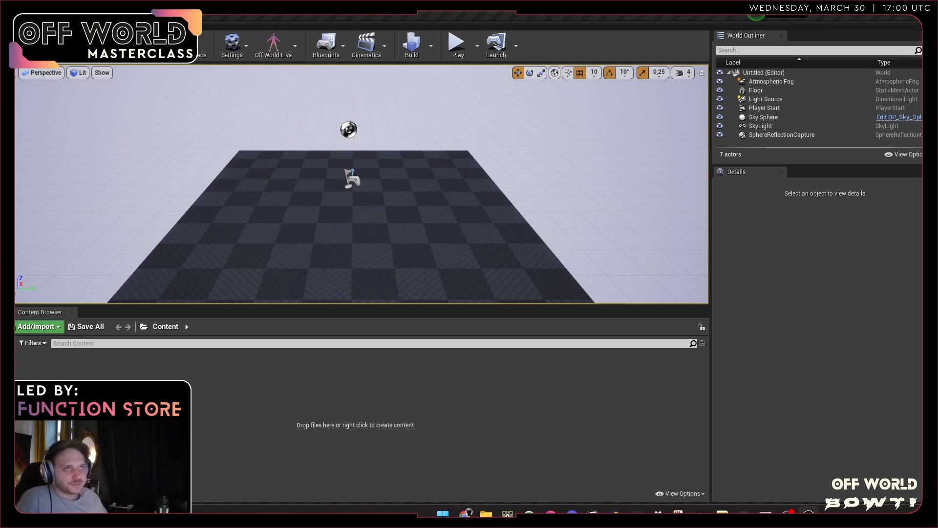
left_click(9, 25)
left_click(8, 25)
left_click(49, 26)
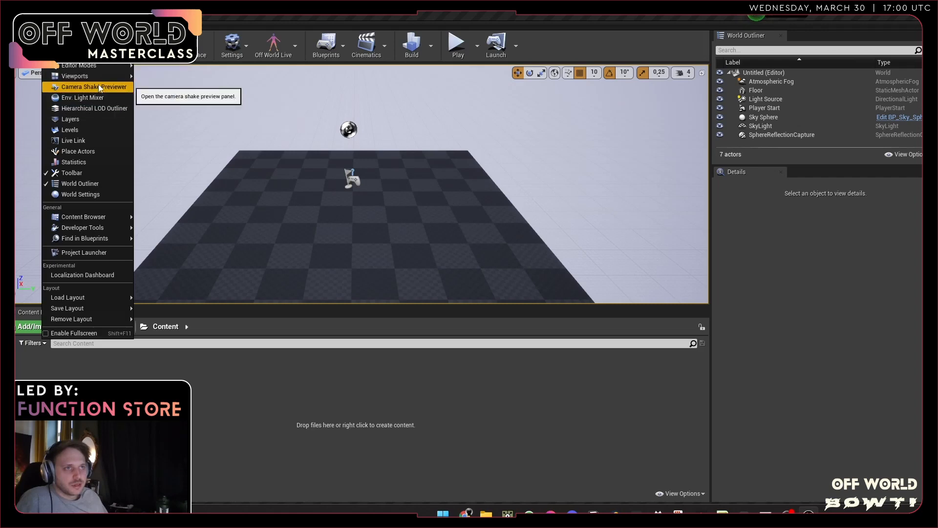
left_click(95, 152)
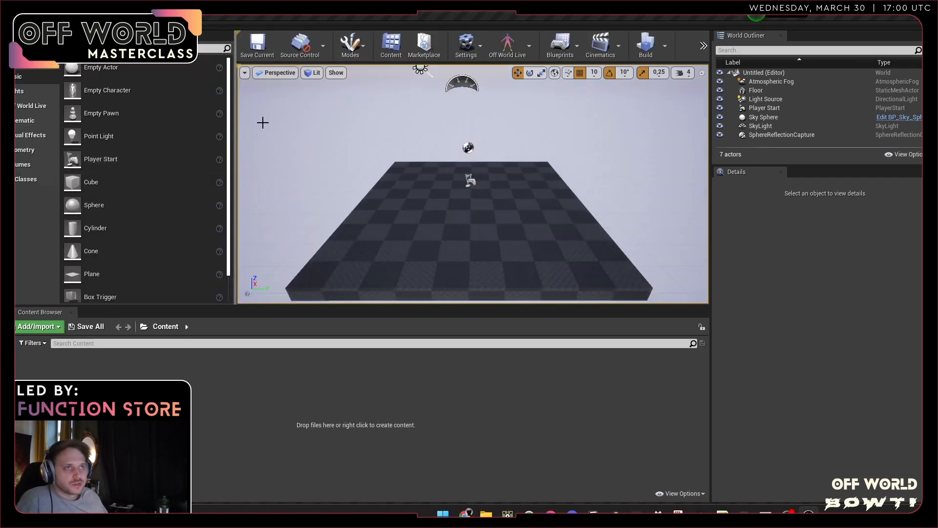
- Place an OWLSpout Receiver Manager from the Off World Live actors into the level beside the floor
left_click(35, 107)
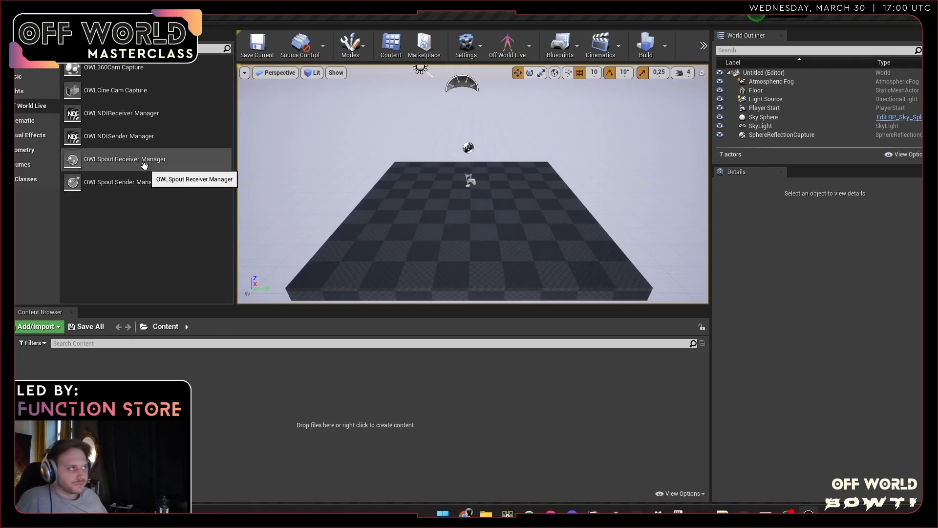
left_click_drag(144, 166, 646, 217)
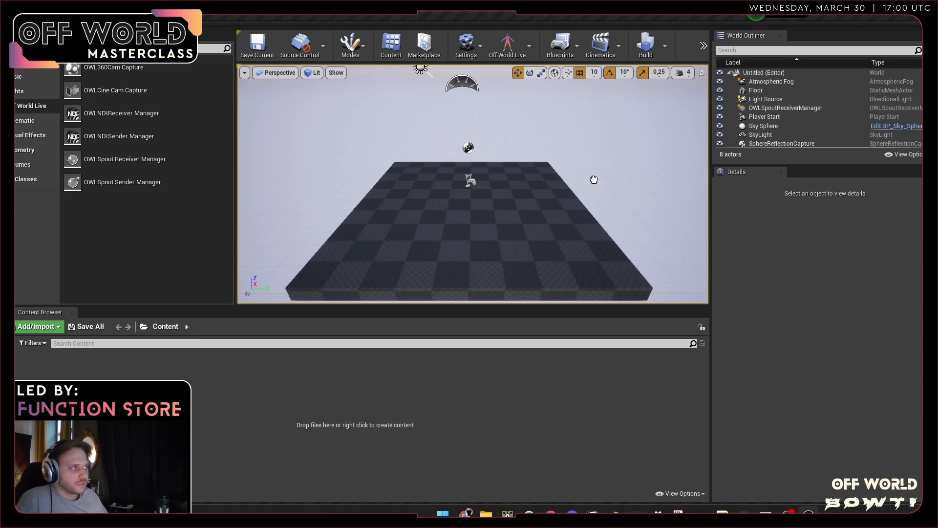
left_click_drag(594, 180, 594, 180)
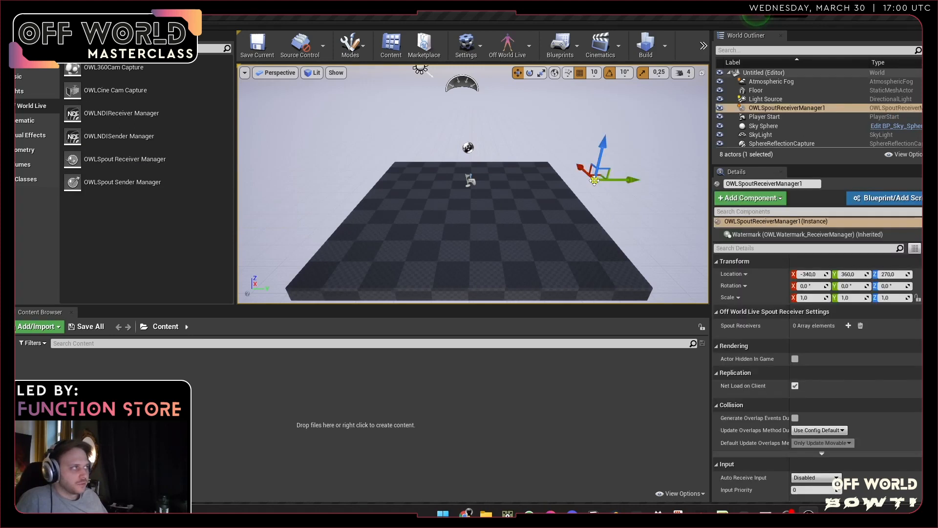
- Move the Spout receiver manager into a new outliner folder named Instancing
right_click(828, 108)
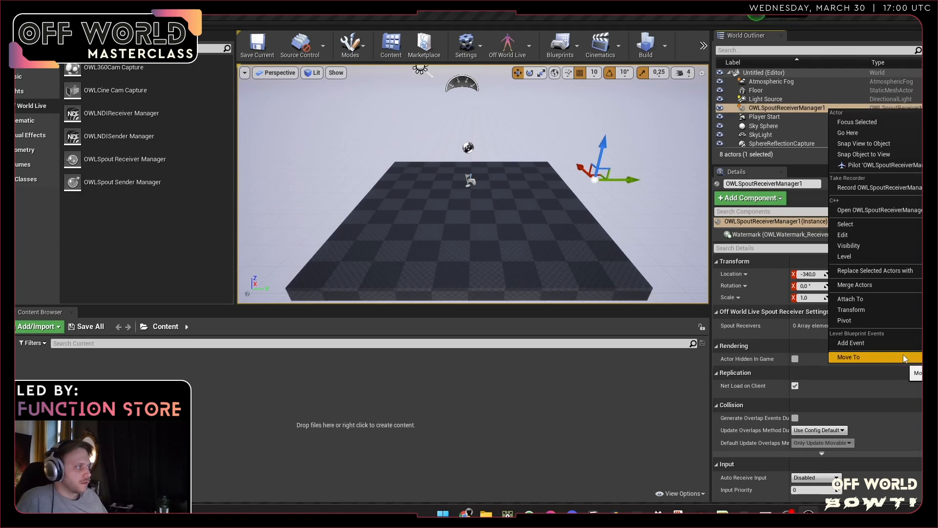
left_click(922, 360)
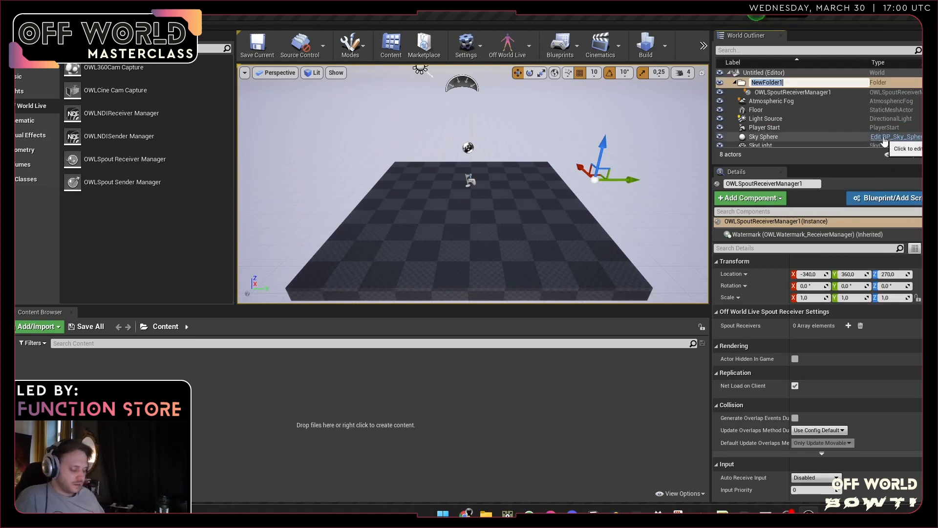
type("Instan")
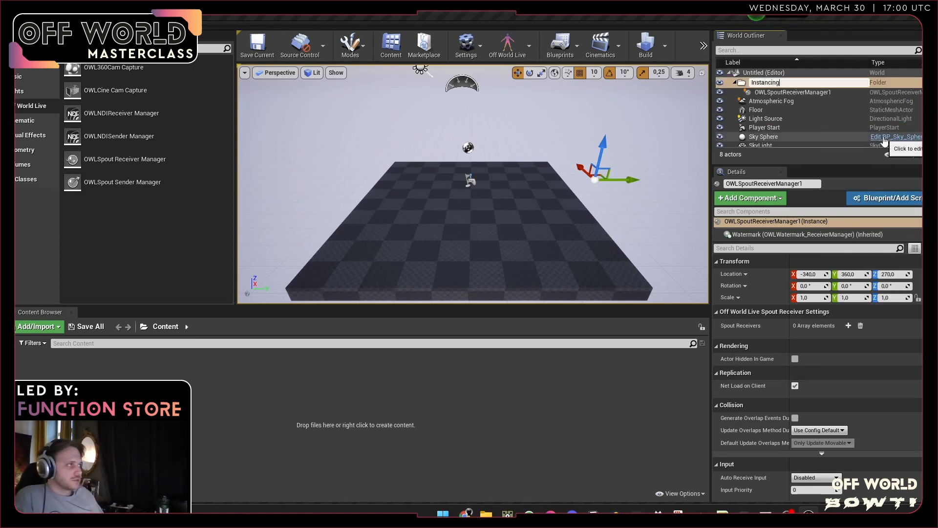
type("cing")
key("Return")
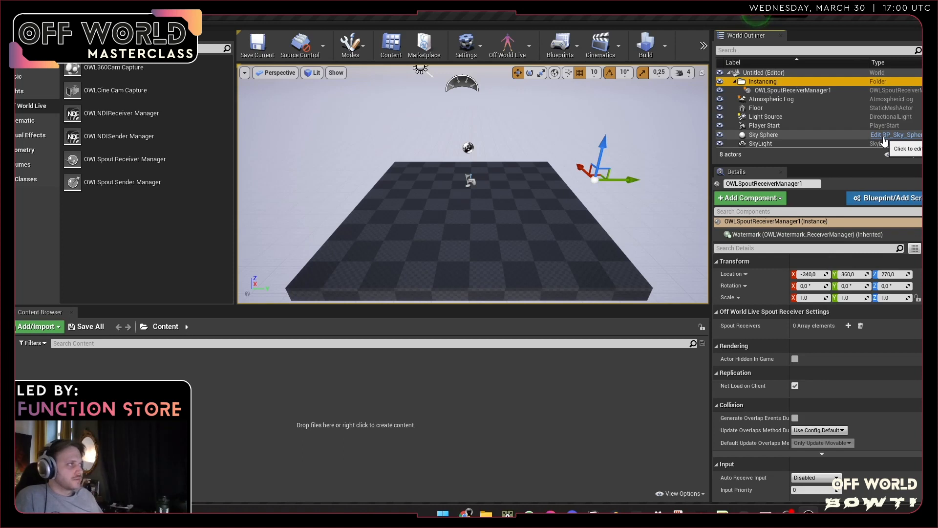
- Rename the Spout receiver manager actor as OWLSpoutReceiverManager_POS
left_click(839, 93)
key("F2")
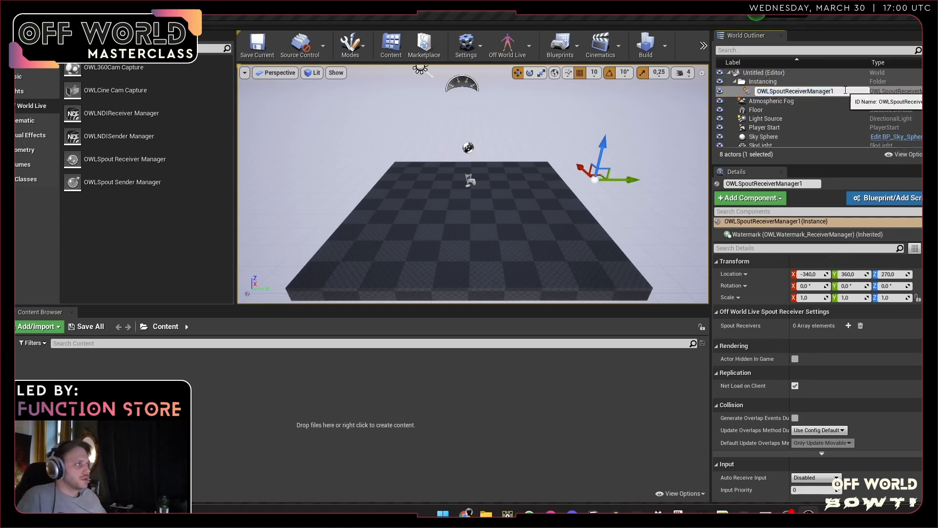
key("BackSpace")
type("_P")
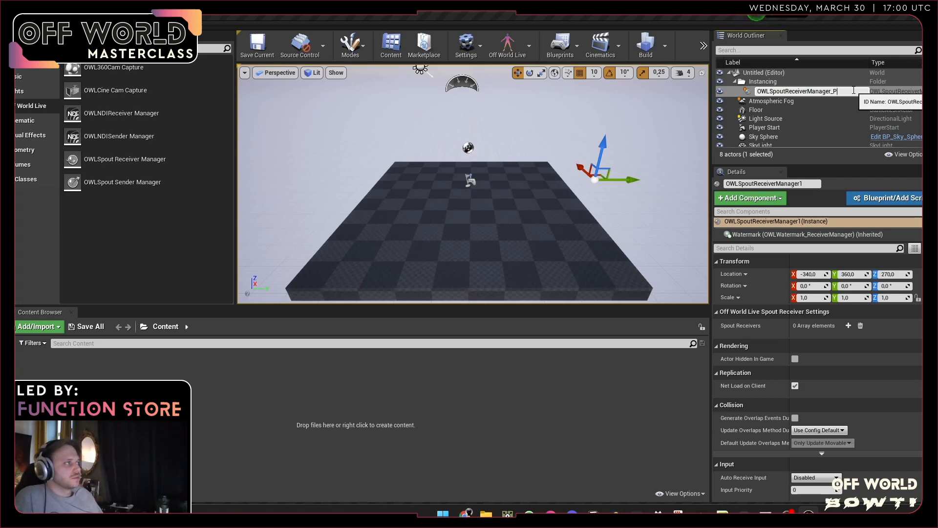
type("OS")
key("Return")
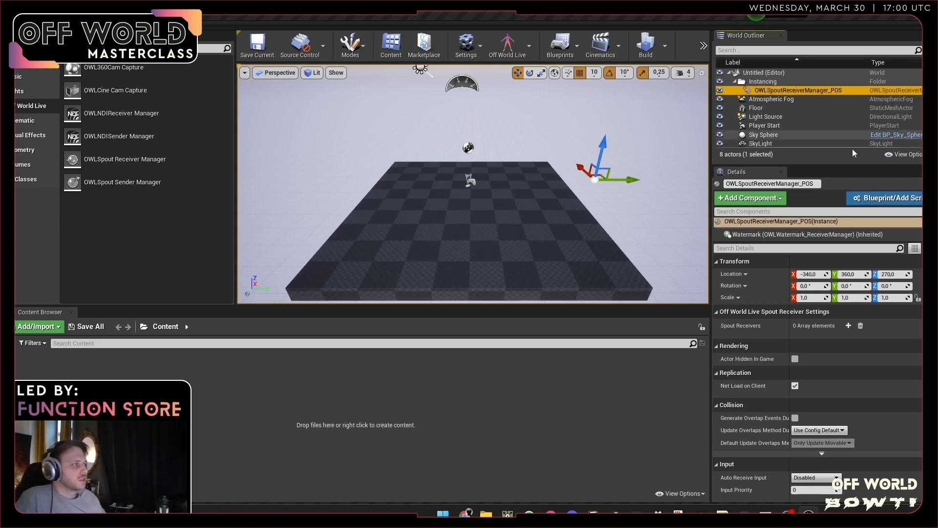
- Add one Spout receiver entry to OWLSpoutReceiverManager_POS and set its sender name to TEX_POS
left_click(850, 326)
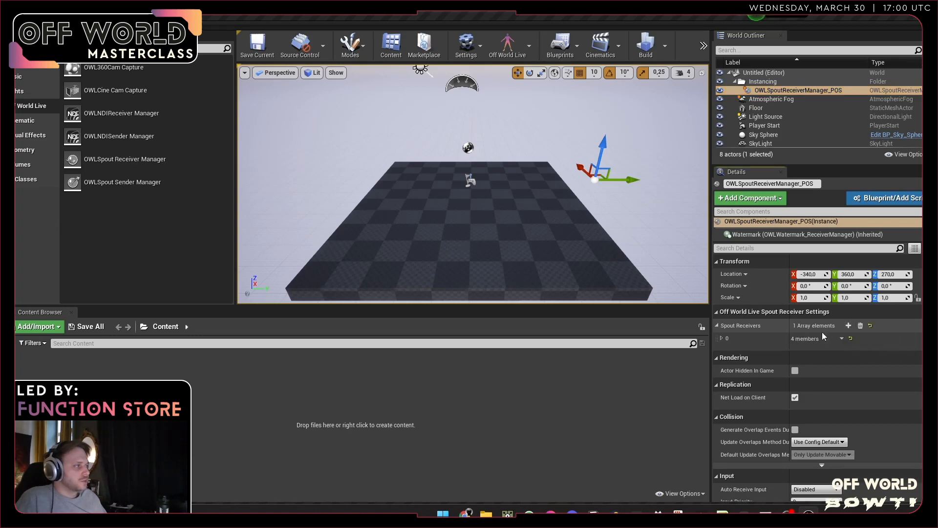
left_click(723, 339)
left_click(863, 364)
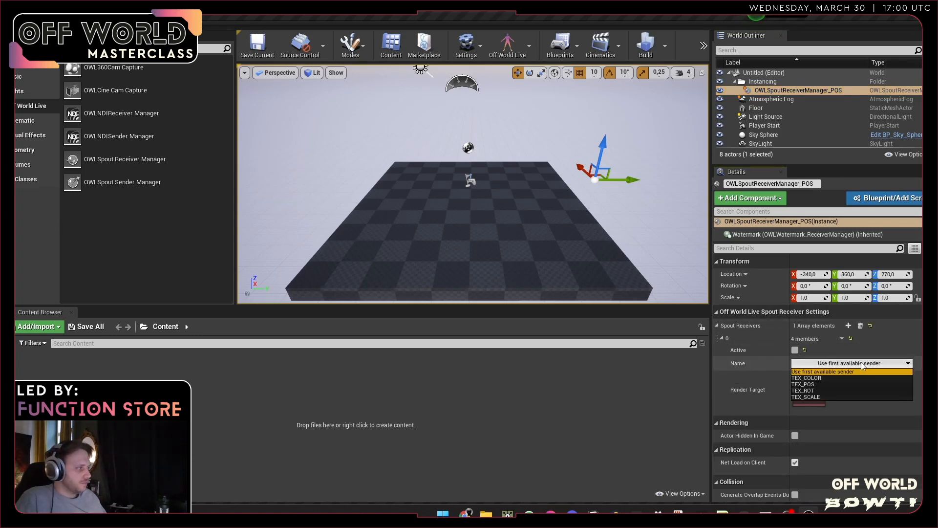
left_click(850, 364)
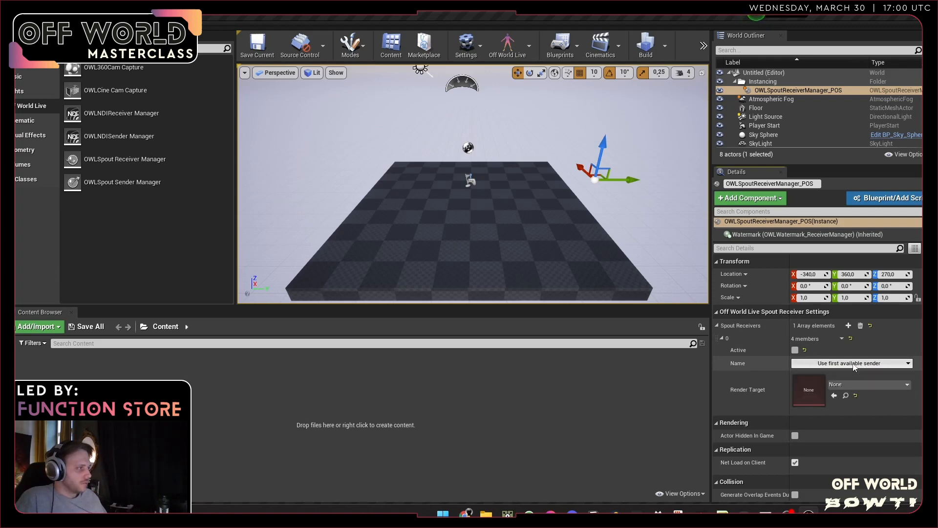
left_click(850, 364)
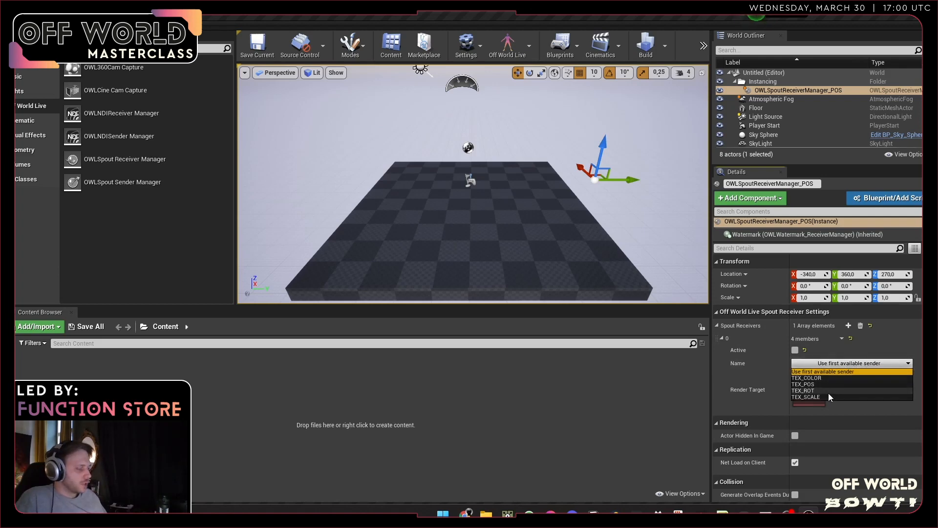
left_click(830, 366)
left_click(831, 364)
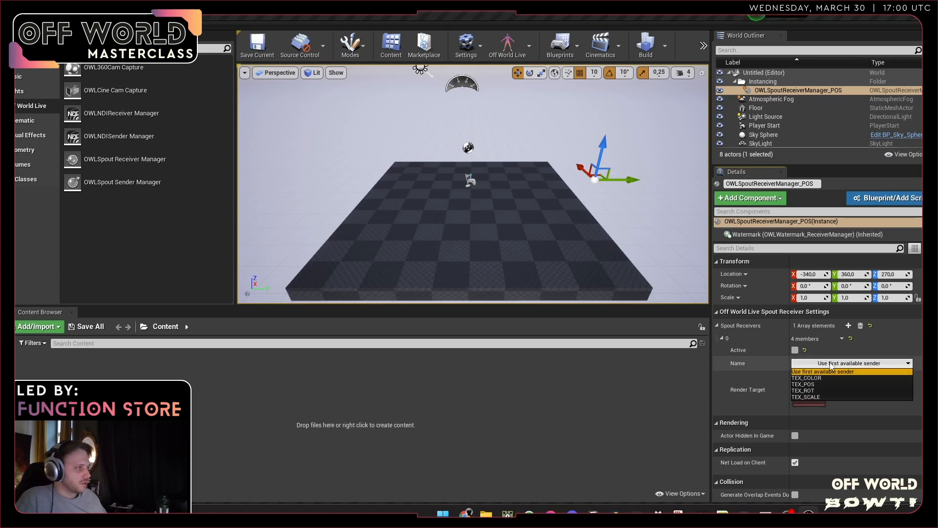
left_click(823, 384)
- Create a Render Target asset named TEX_POS in the Content folder as the receiver entry's render target
left_click(851, 385)
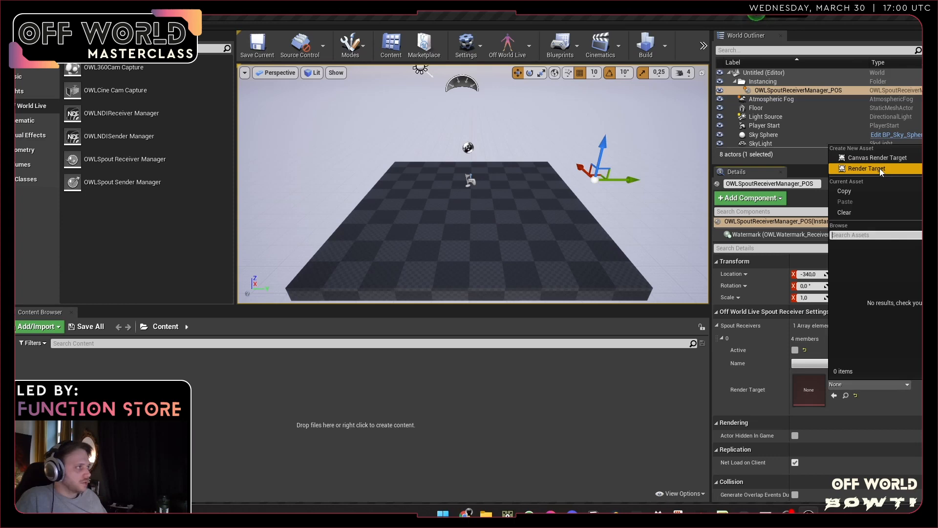
double_click(852, 387)
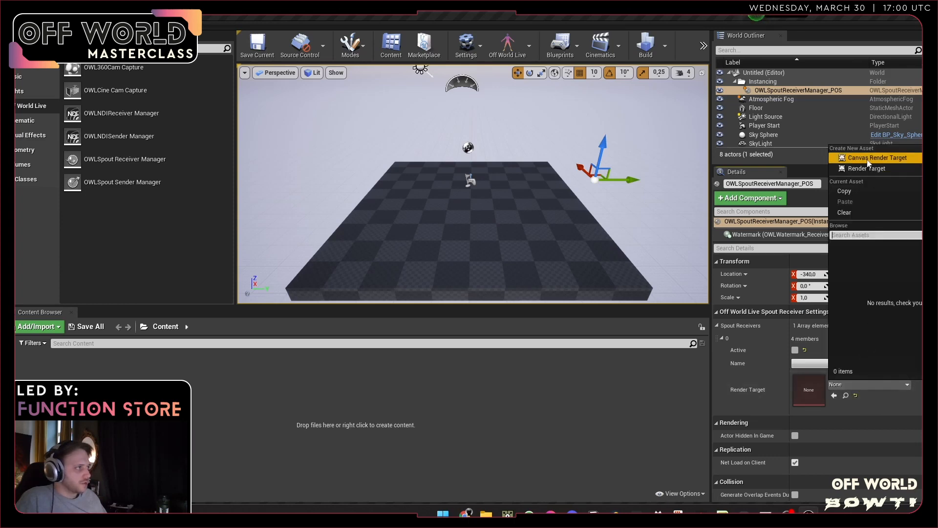
left_click(884, 169)
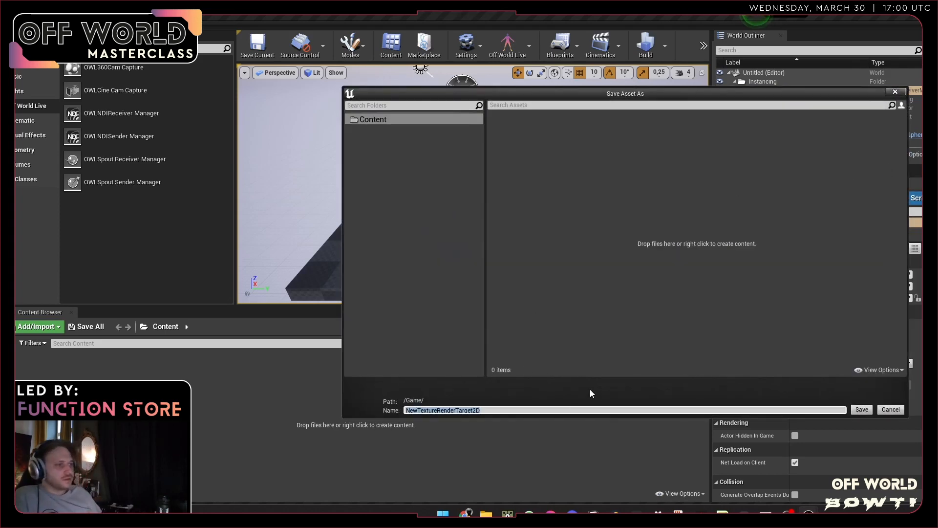
type("PO")
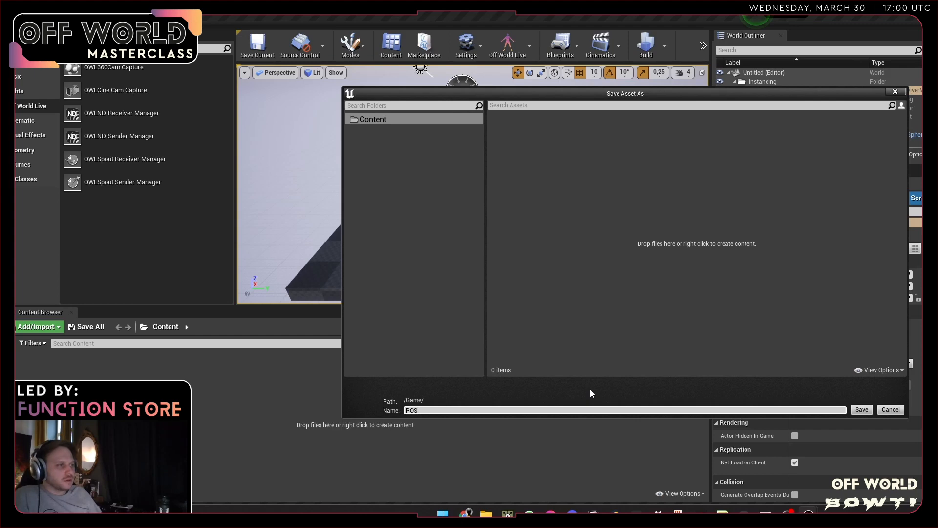
type("S_")
key("BackSpace")
key("BackSpace")
key("BackSpace")
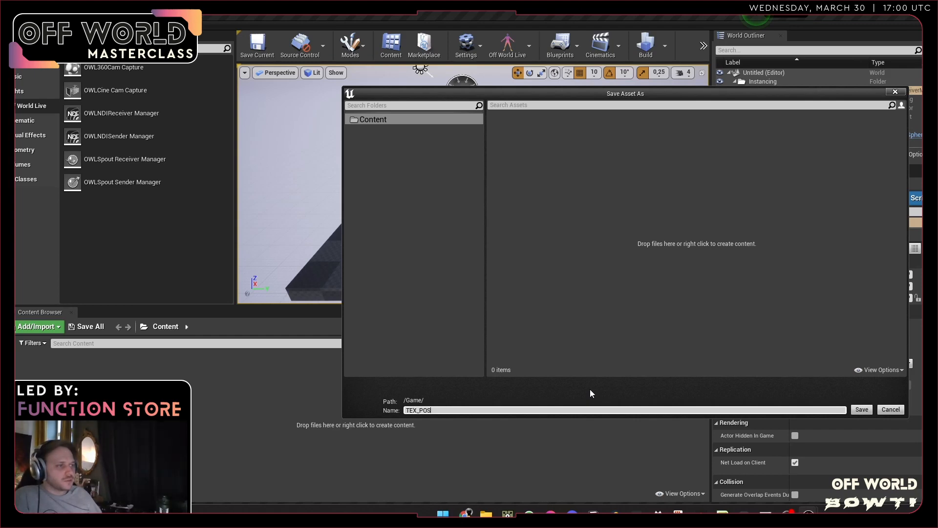
left_click(861, 409)
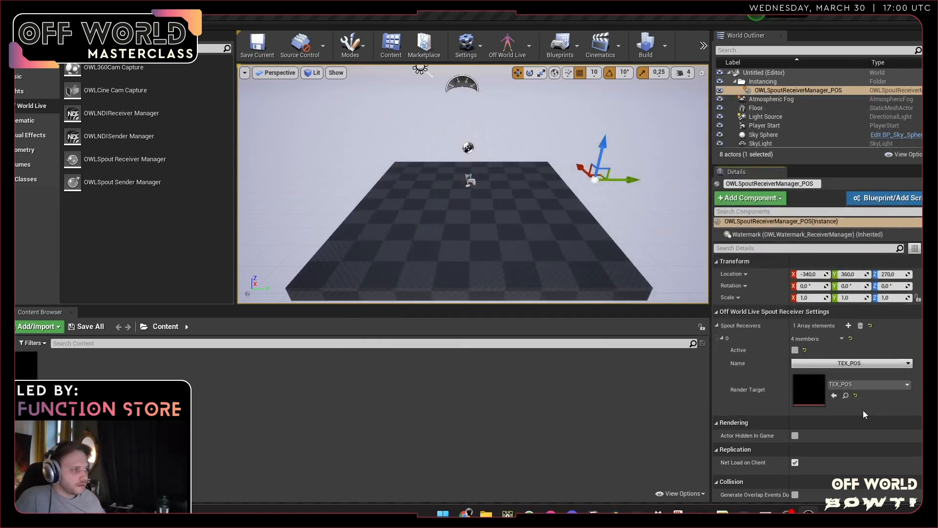
- Activate the TEX_POS receiver entry and open the TEX_POS render target asset in a maximized editor
left_click(795, 350)
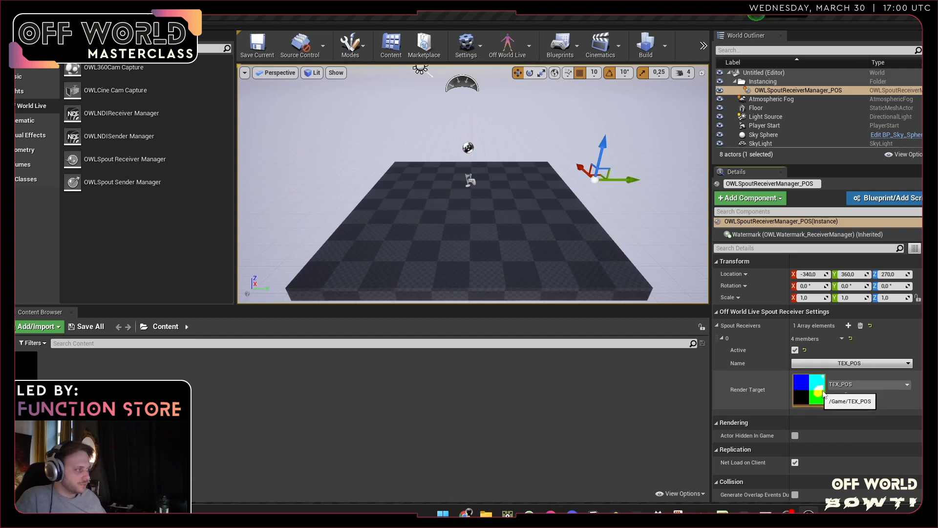
mouse_move(20, 367)
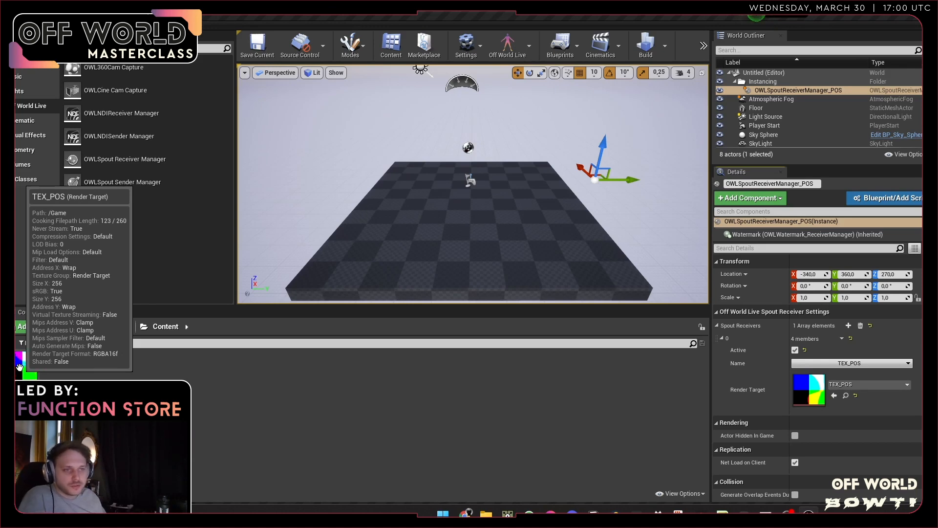
double_click(19, 367)
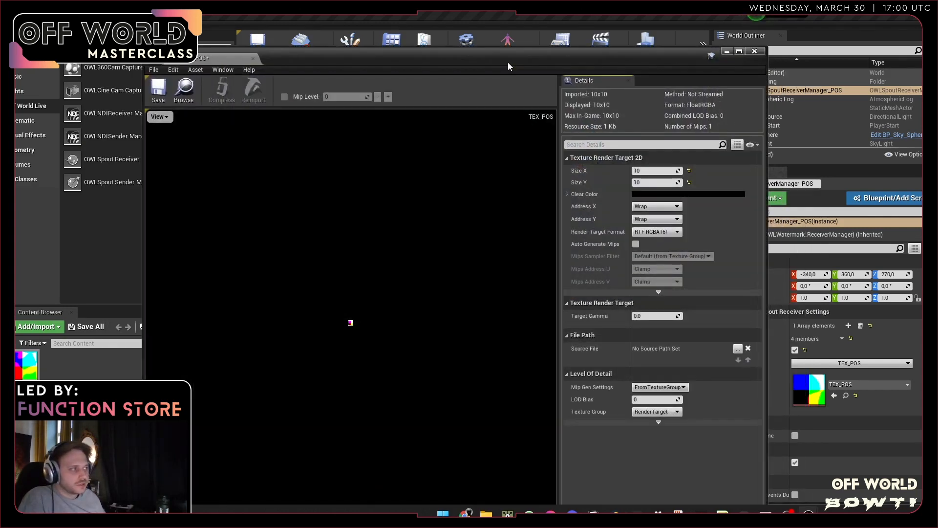
double_click(508, 62)
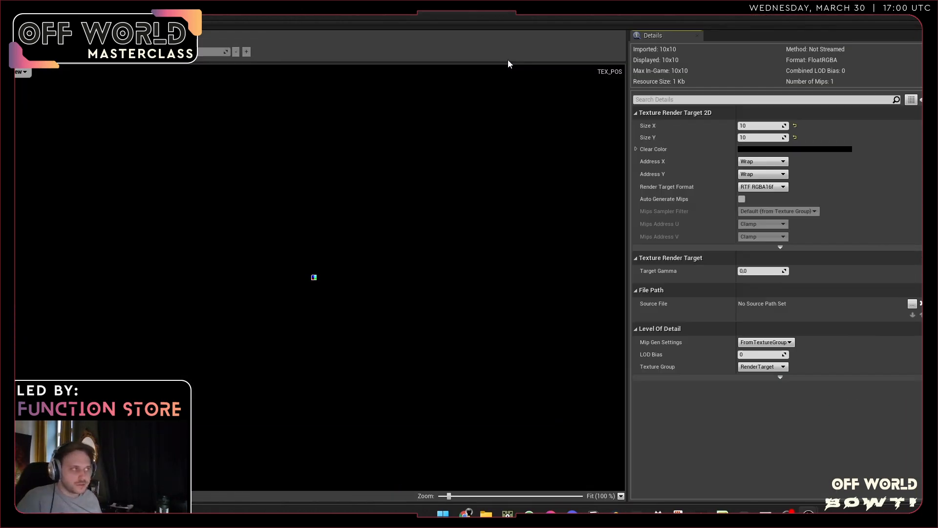
- Set the TEX_POS render target's texture group to 2D Pixels (unfiltered), save the asset and close its editor
left_click(780, 378)
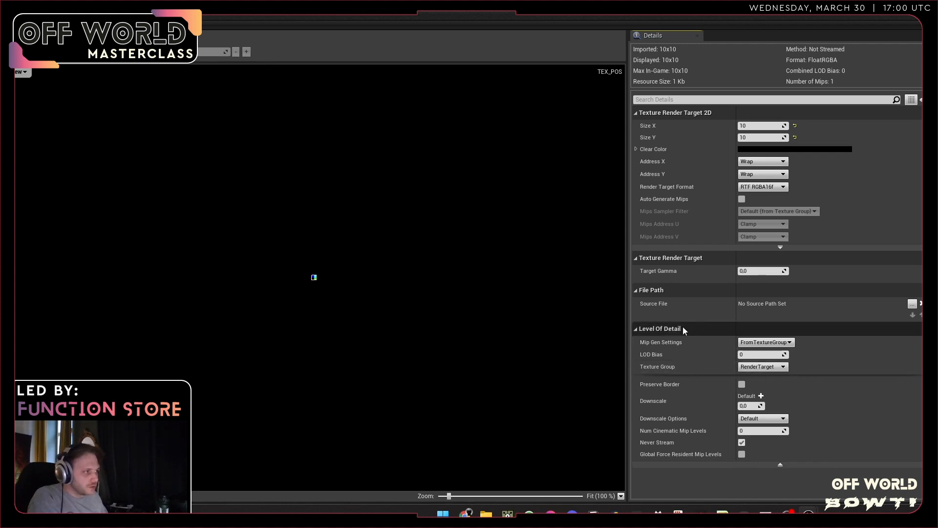
left_click(772, 367)
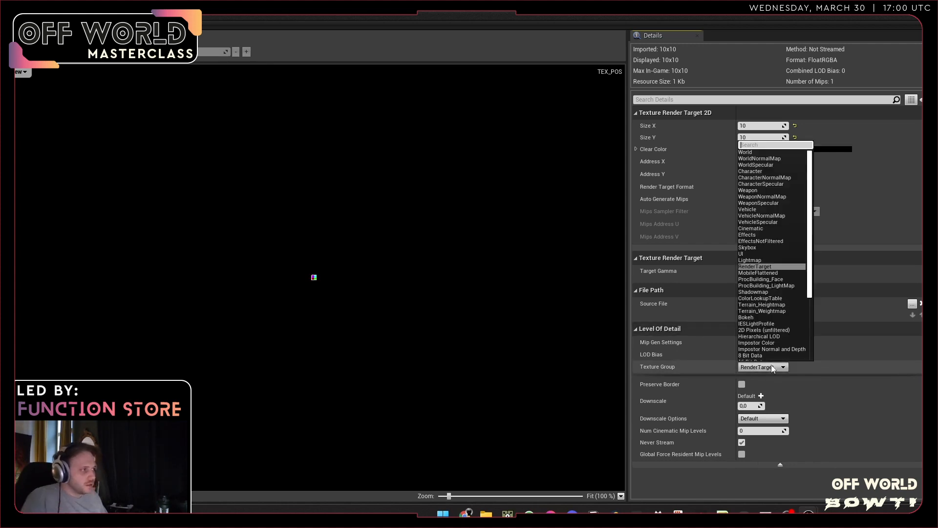
left_click(781, 330)
key("ctrl+s")
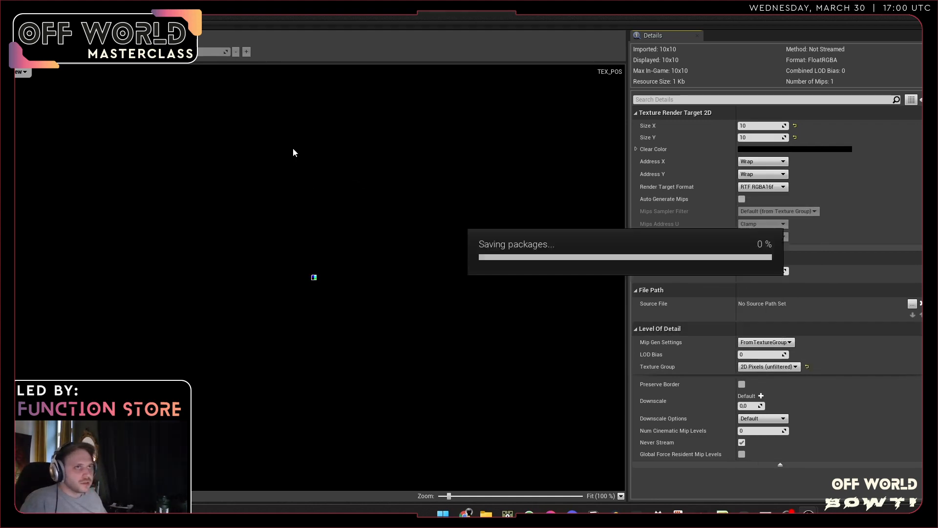
left_click(928, 6)
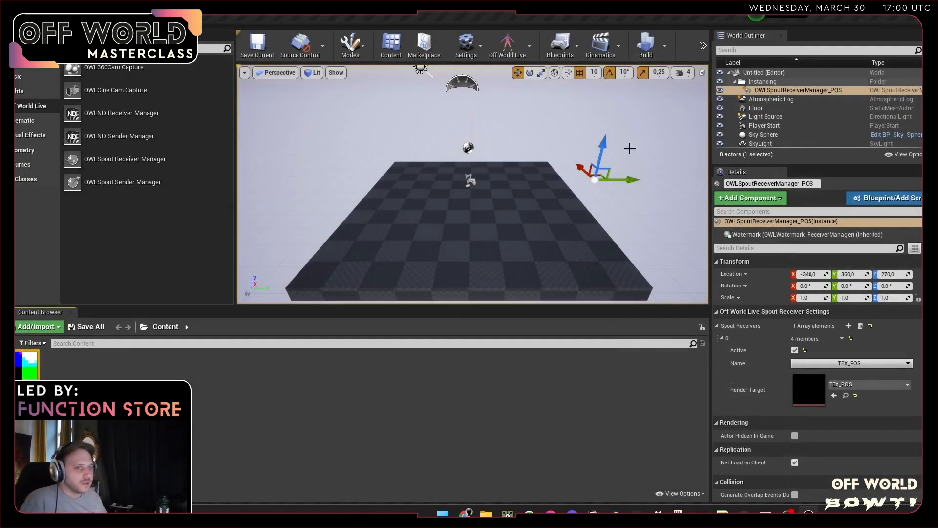
- Reopen the TEX_POS render target and review its texture group options
double_click(26, 368)
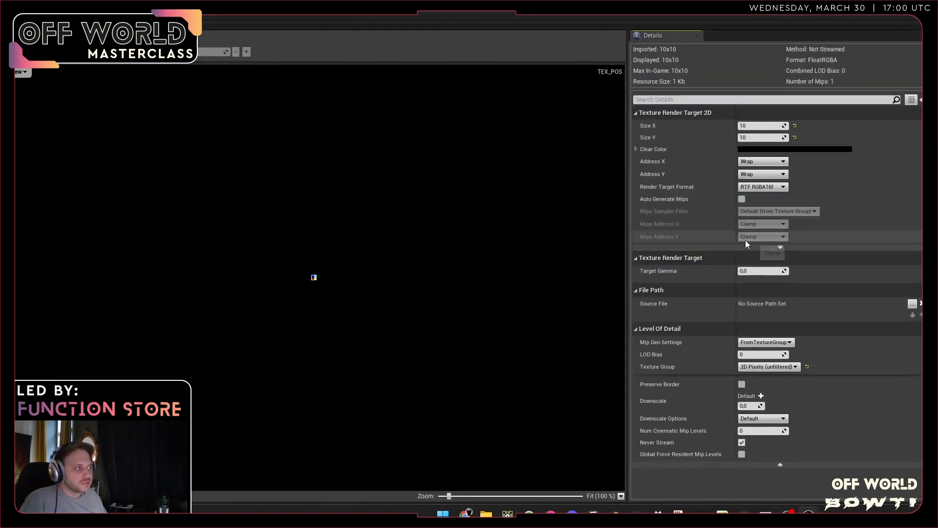
left_click(764, 367)
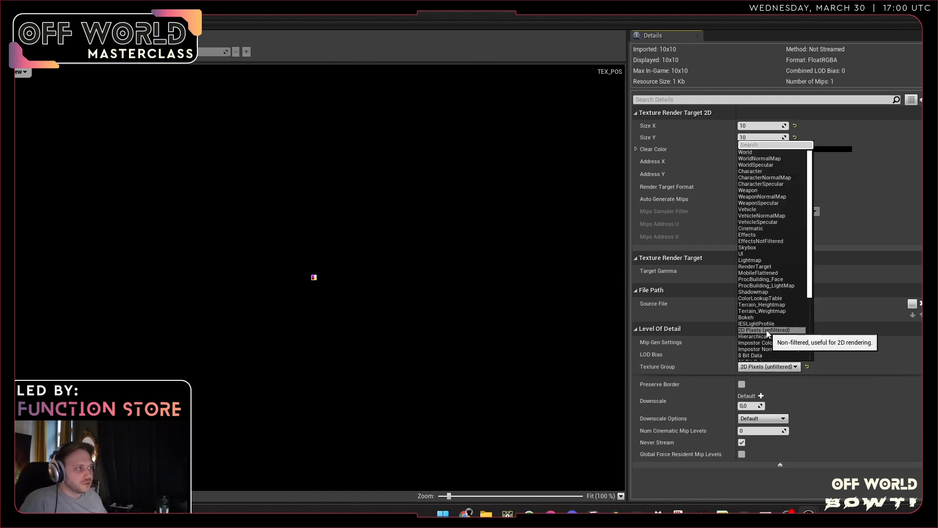
left_click(772, 366)
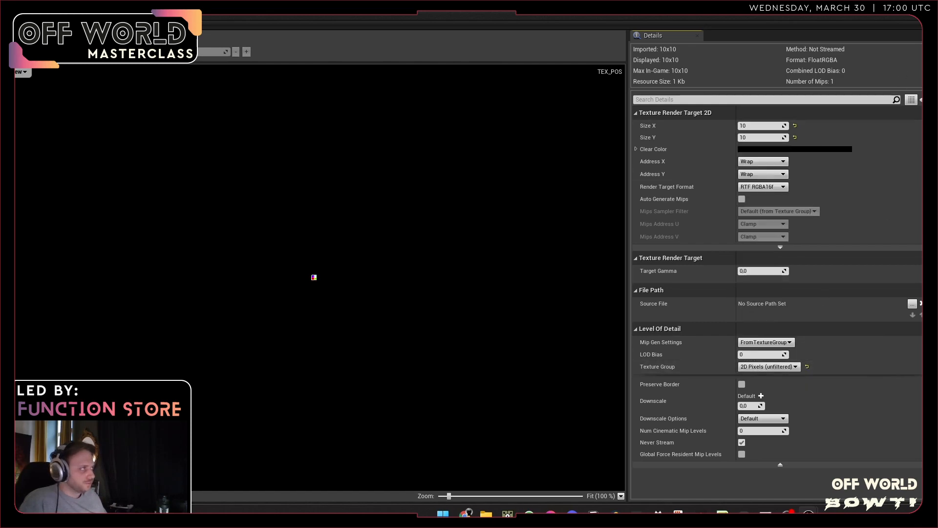
left_click(930, 7)
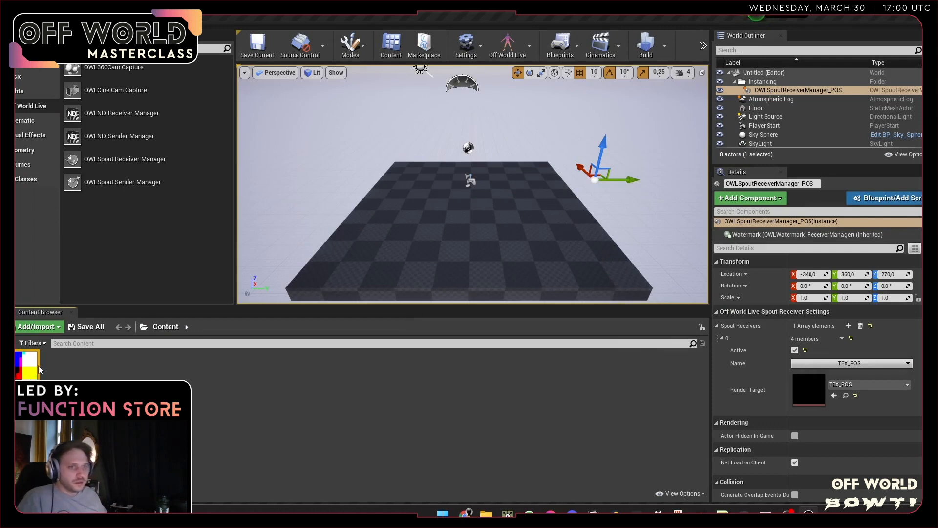
- Duplicate the TEX_POS render target in the Content folder to make three copies
left_click(810, 87)
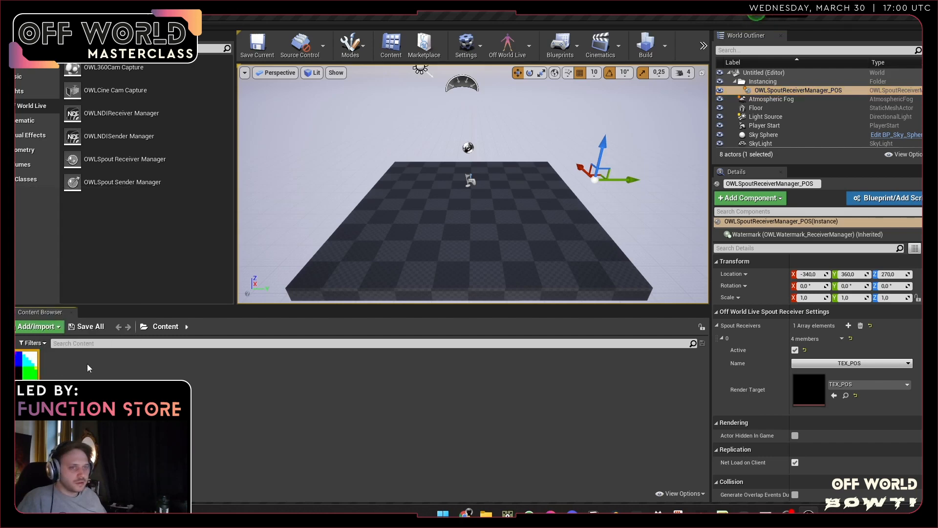
left_click(68, 370)
key("ctrl+w")
left_click(87, 369)
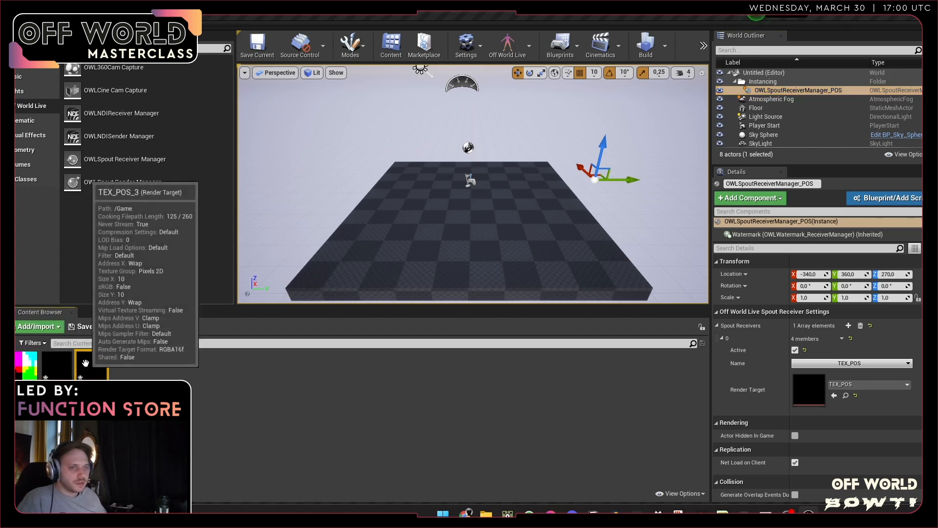
key("ctrl+w")
- Rename the three copied render targets as TEX_COLOR, TEX_ROT and TEX_SCALE
left_click(59, 369)
key("F2")
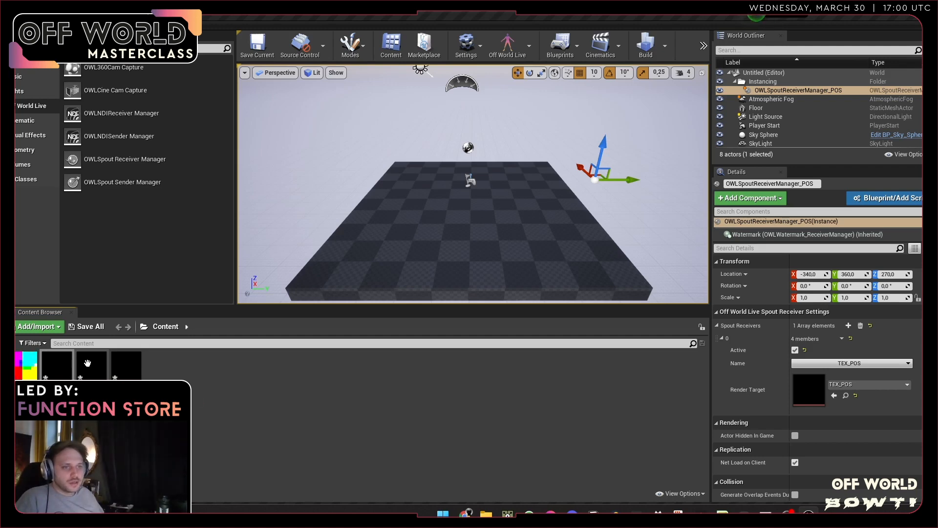
left_click(67, 365)
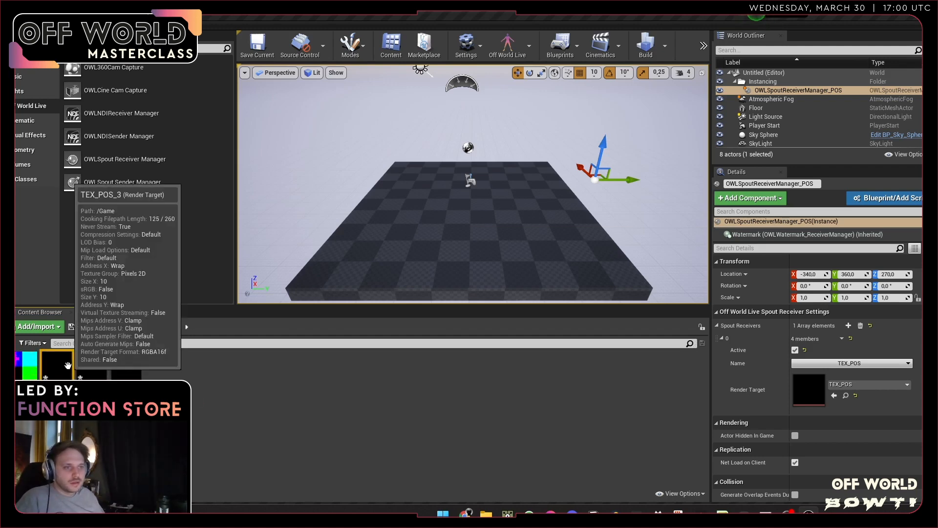
key("F2")
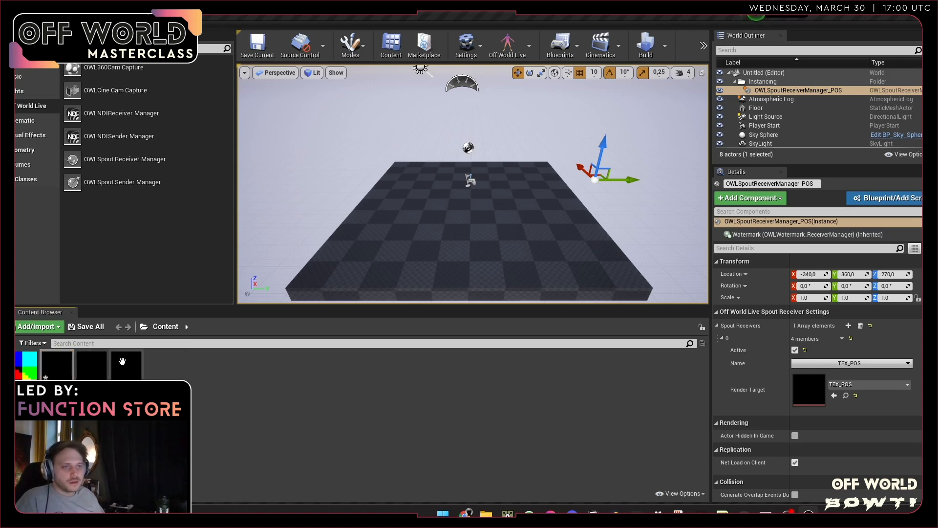
key("Return")
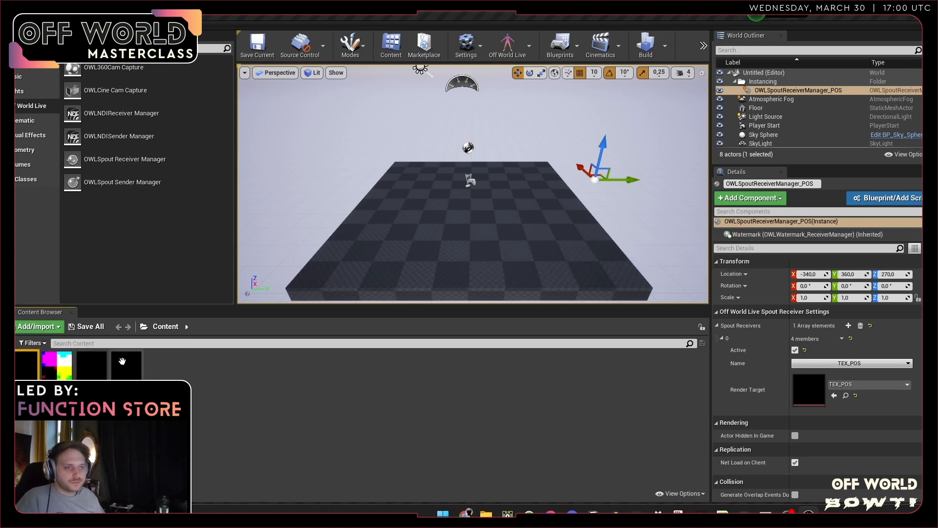
- Duplicate the OWLSpoutReceiverManager_POS actor three times within the Instancing folder
left_click(781, 93)
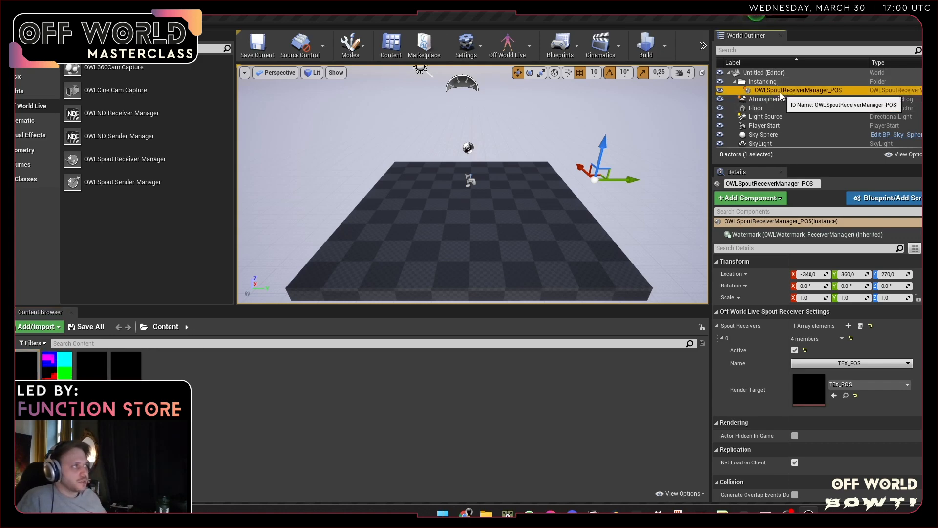
key("ctrl+w")
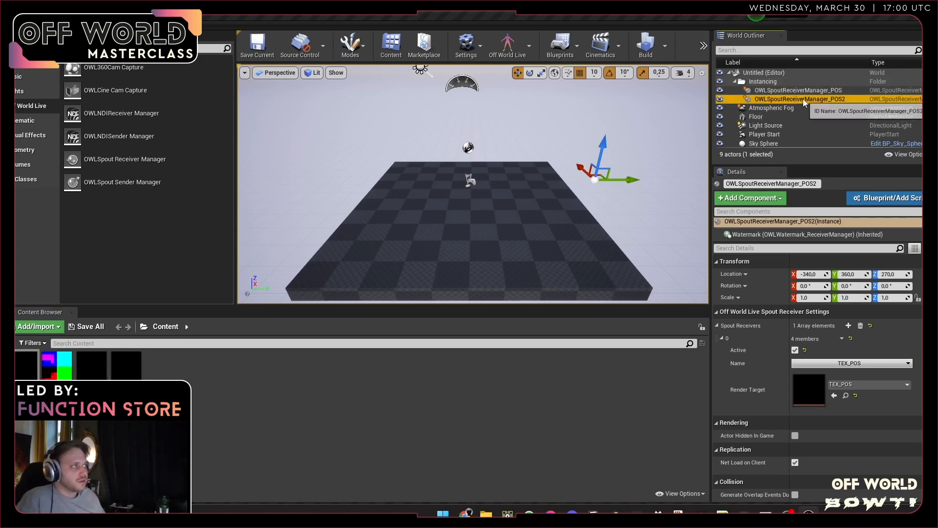
key("ctrl+w")
key("ctrl+w")
- Rename the first duplicate receiver manager, OWLSpoutReceiverManager_POS2, as OWLSpoutReceiverManager_SCALE
left_click(845, 100)
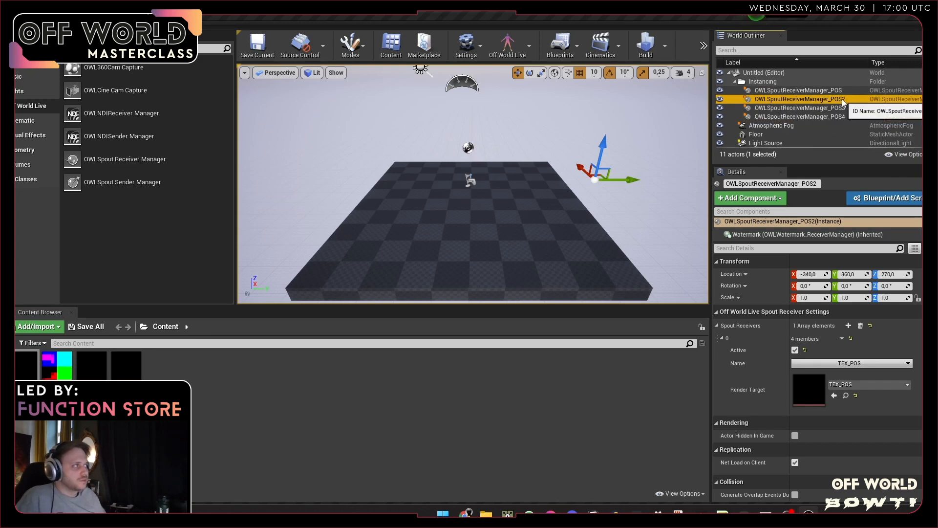
key("F2")
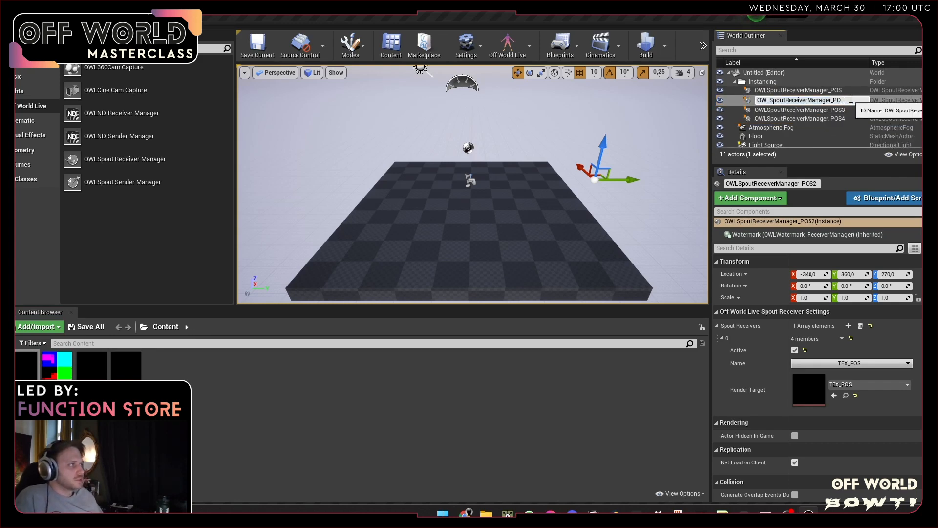
type("SCALE")
key("Return")
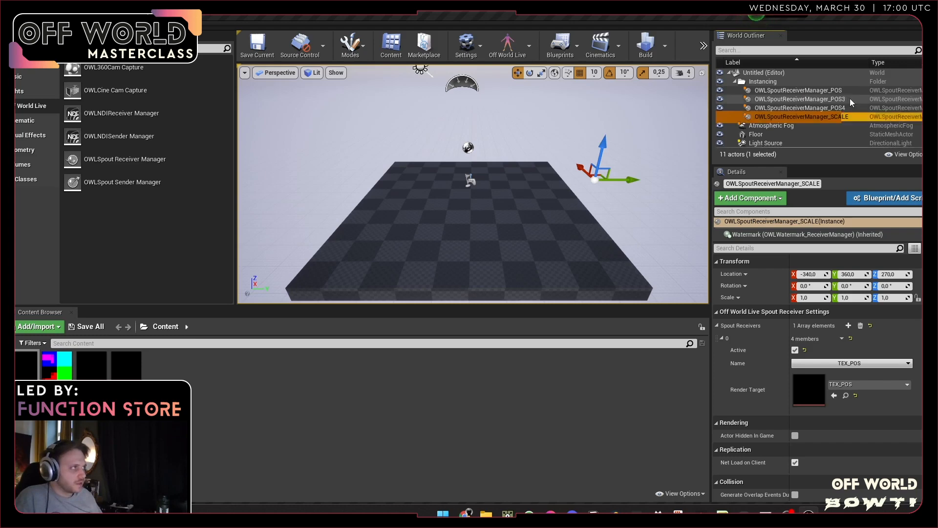
- Rename the OWLSpoutReceiverManager_POS3 actor as OWLSpoutReceiverManager_ROT
left_click(850, 100)
key("F2")
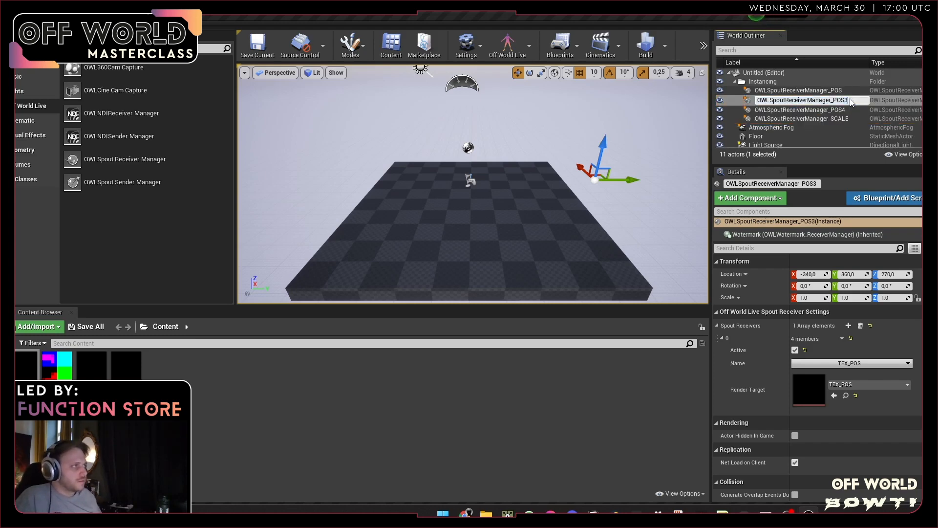
type("ROT")
key("Return")
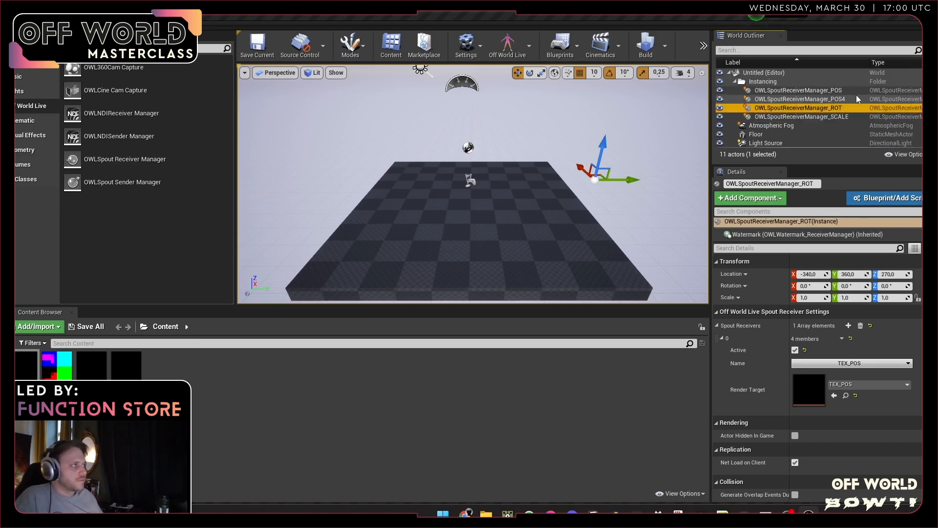
- Rename the remaining duplicate, OWLSpoutReceiverManager_POS4, as OWLSpoutReceiverManager_COLOR
left_click(855, 99)
key("F2")
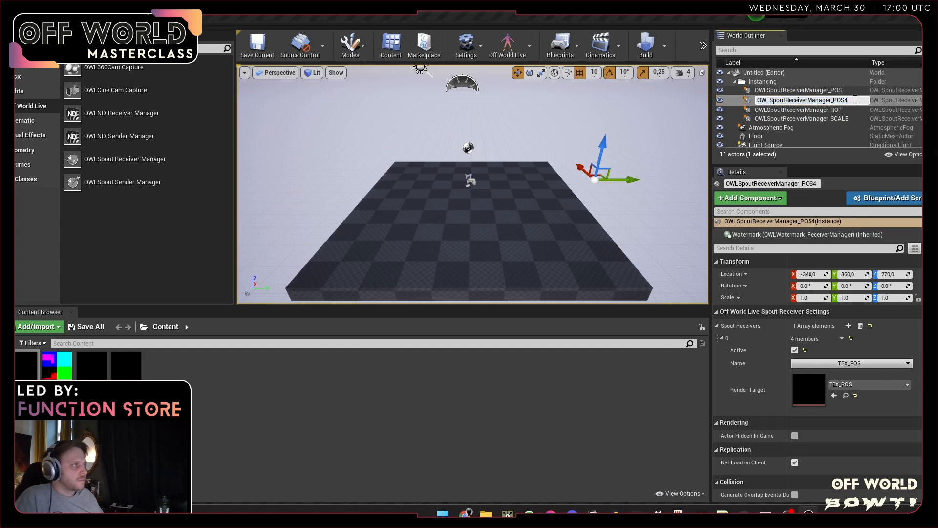
type("COLOR")
key("Return")
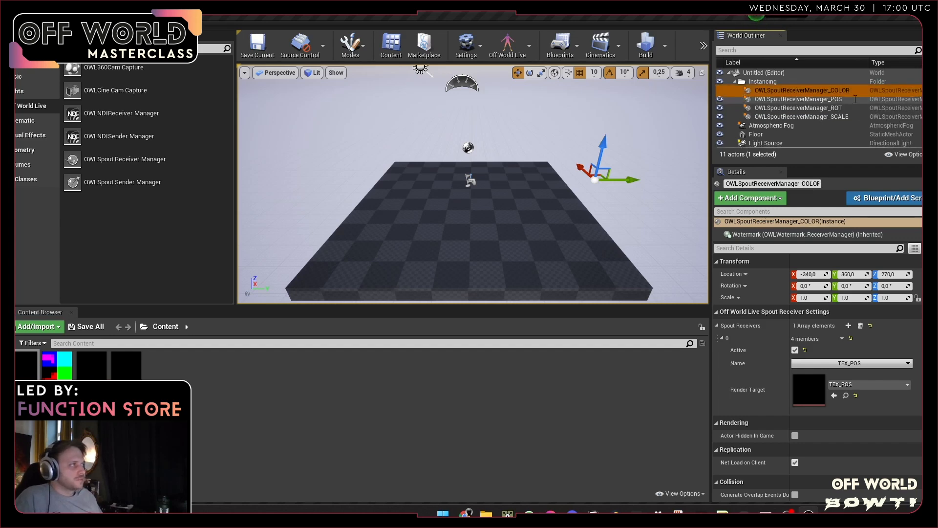
key("F2")
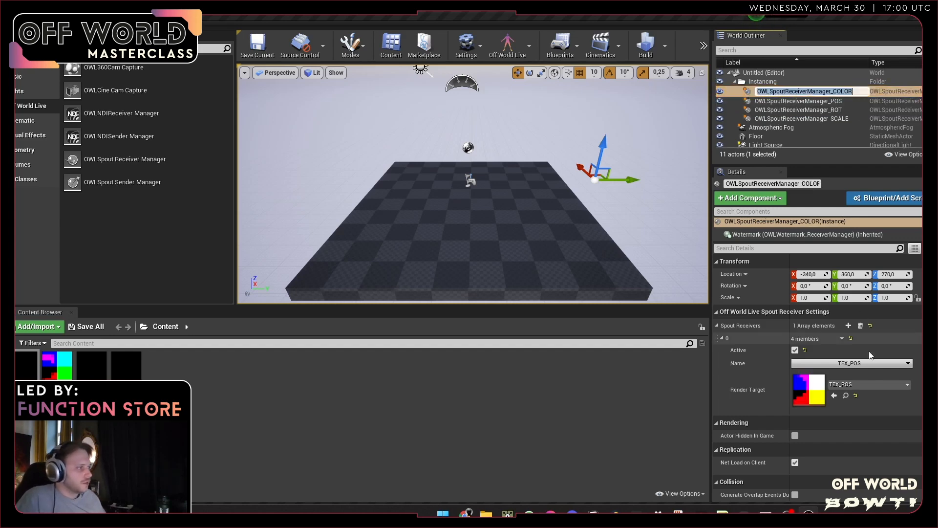
- Set the COLOR receiver manager's sender name to TEX_COLOR and its render target to the TEX_COLOR asset
left_click(842, 364)
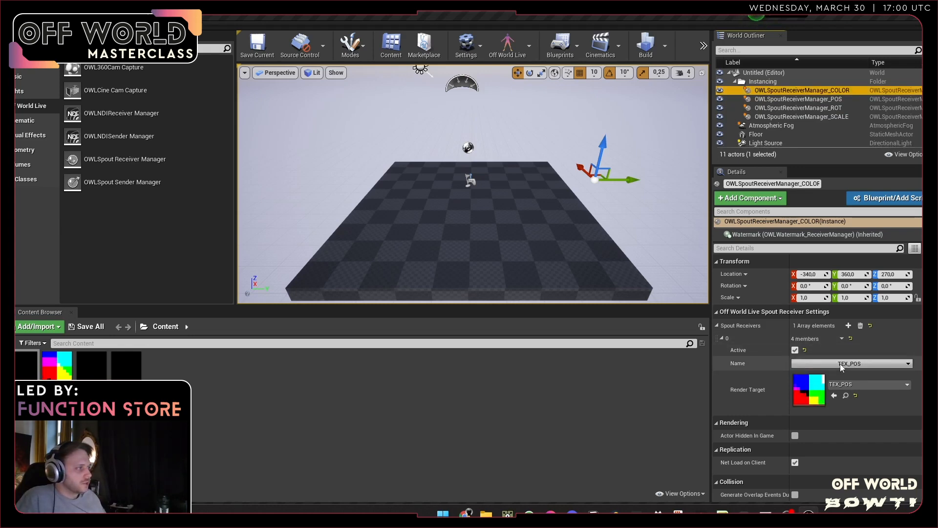
left_click(841, 364)
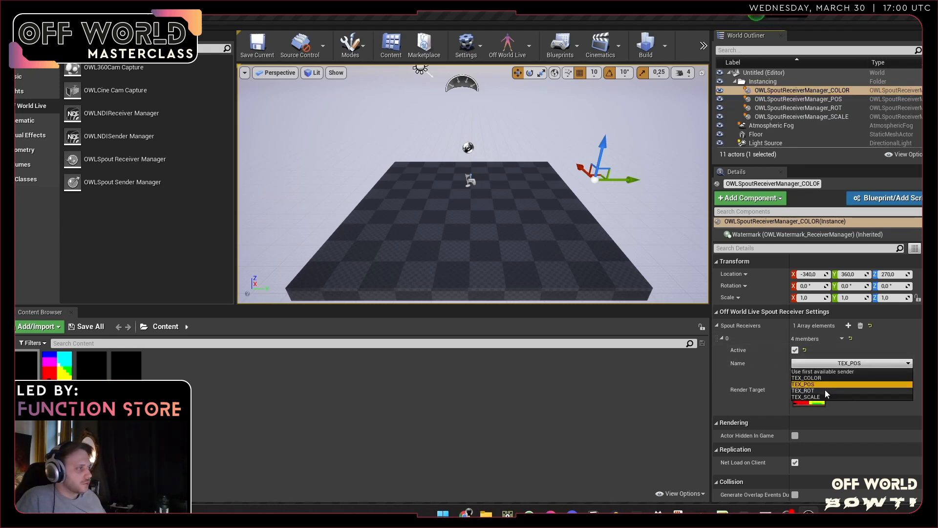
left_click(823, 379)
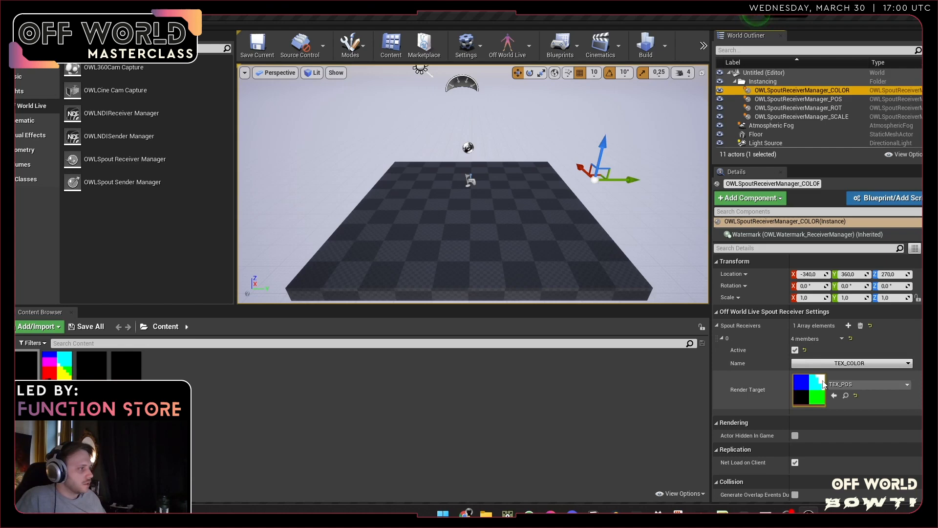
left_click(855, 384)
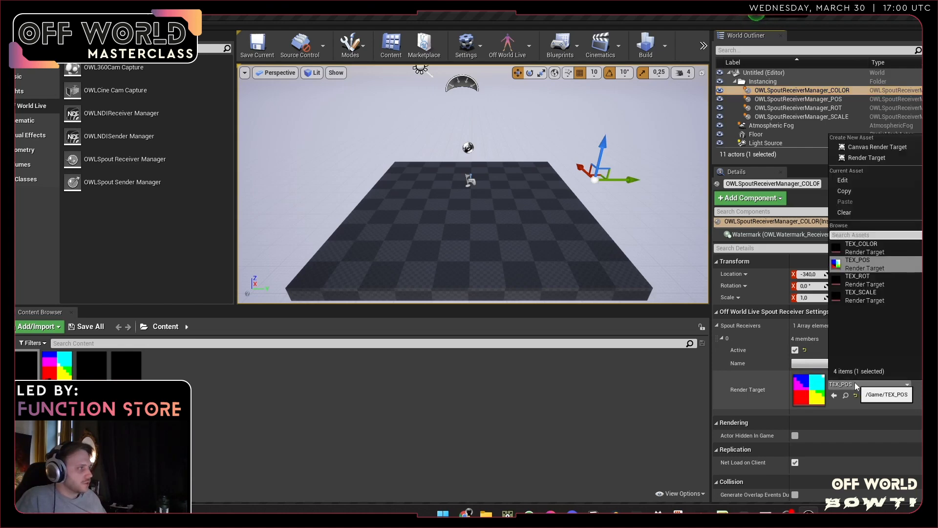
left_click(862, 247)
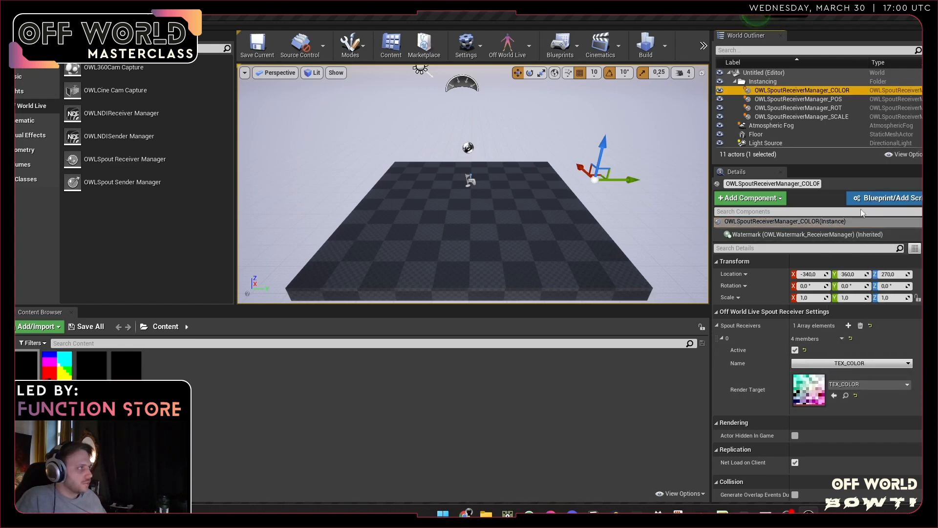
- Set the ROT receiver manager's sender name to TEX_ROT and its render target to the TEX_ROT asset
left_click(831, 108)
left_click(868, 363)
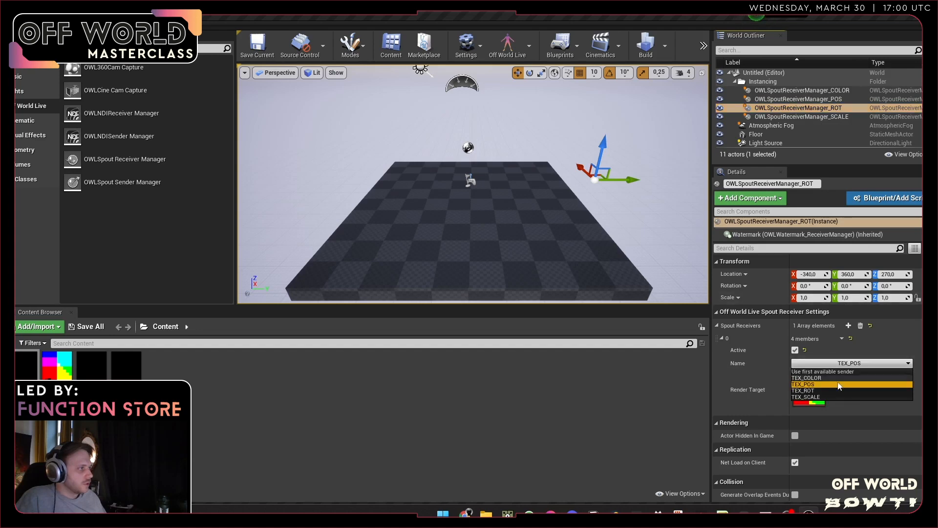
left_click(852, 390)
left_click(851, 385)
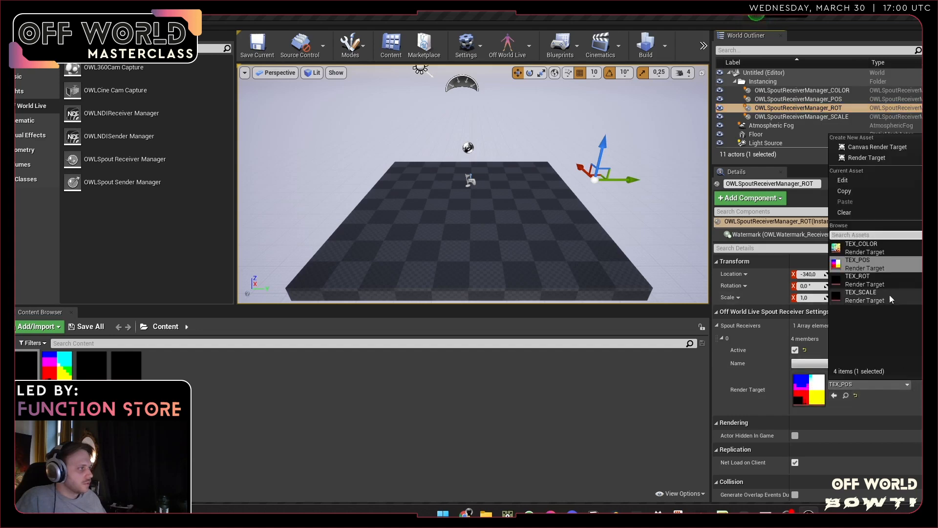
left_click(859, 280)
- Set the SCALE receiver manager's sender name to TEX_SCALE and its render target to the TEX_SCALE asset
left_click(831, 117)
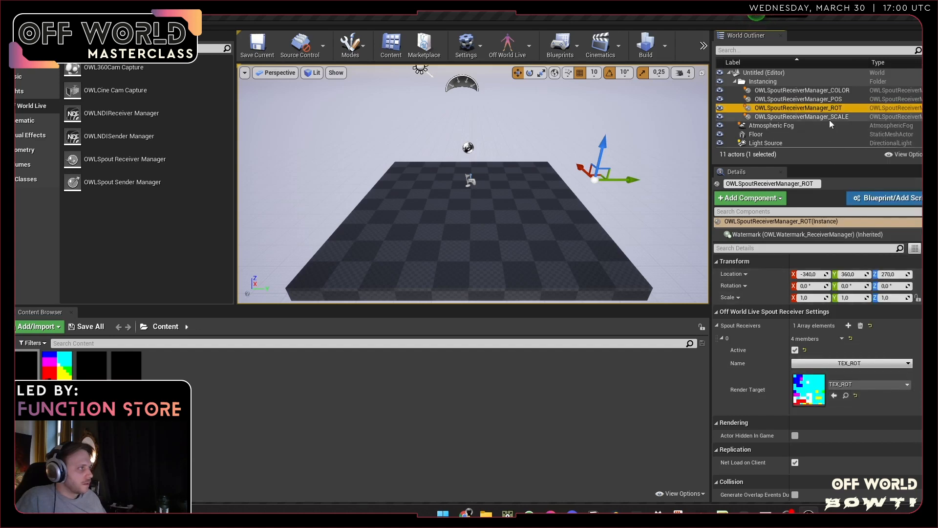
left_click(850, 363)
left_click(850, 395)
left_click(853, 386)
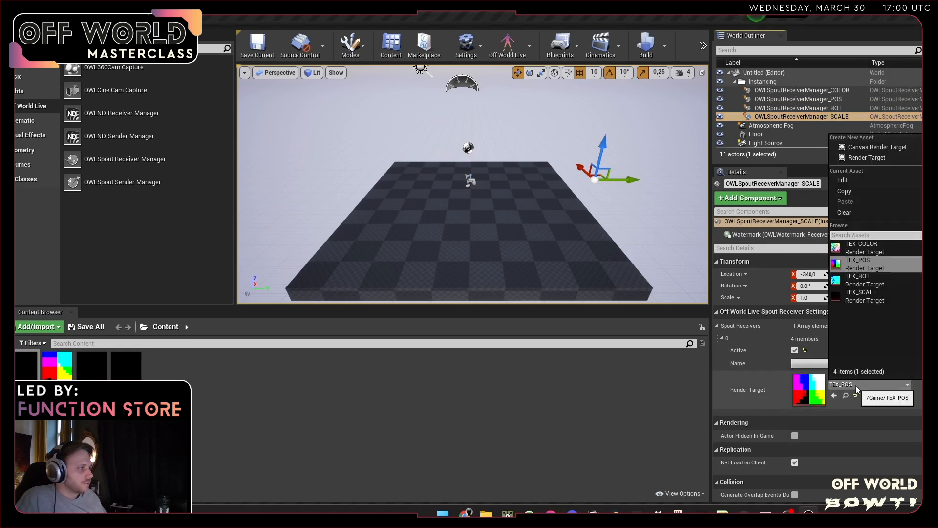
left_click(848, 280)
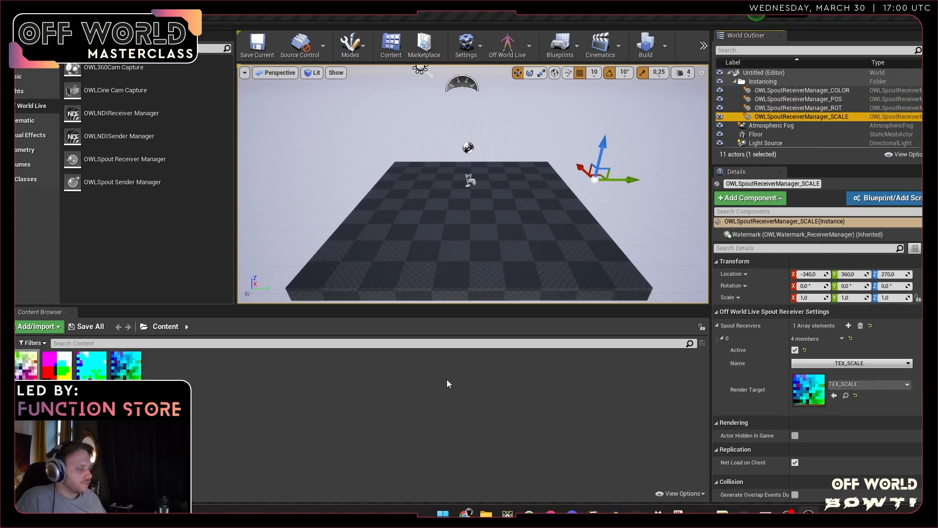
left_click(432, 390)
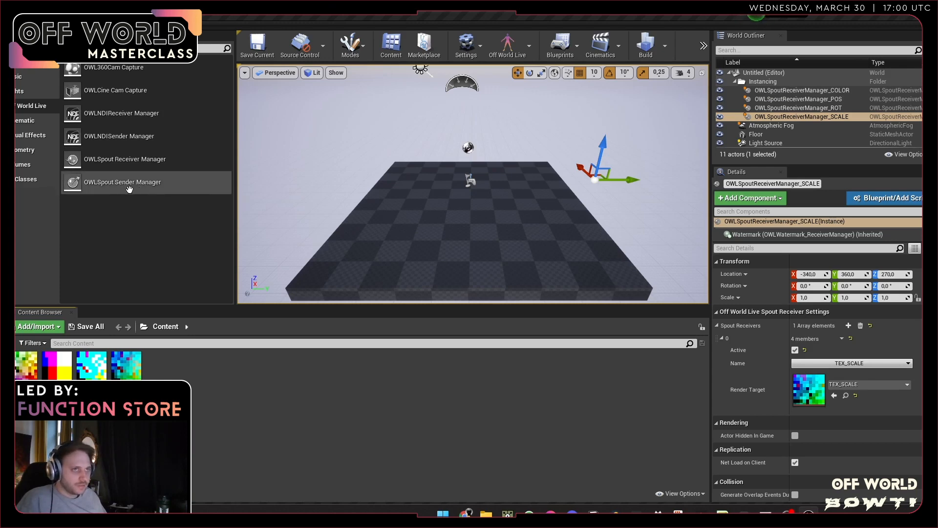
- Place an OWLSpout Sender Manager and an OWLCine Cam Capture in the level beside the floor
left_click_drag(115, 187, 329, 195)
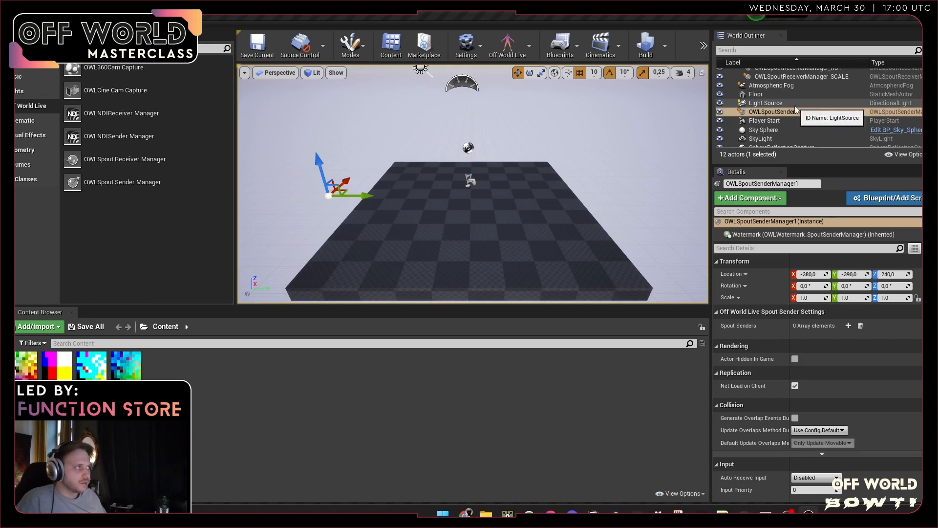
scroll(806, 127, "up", 2)
scroll(794, 139, "down", 2)
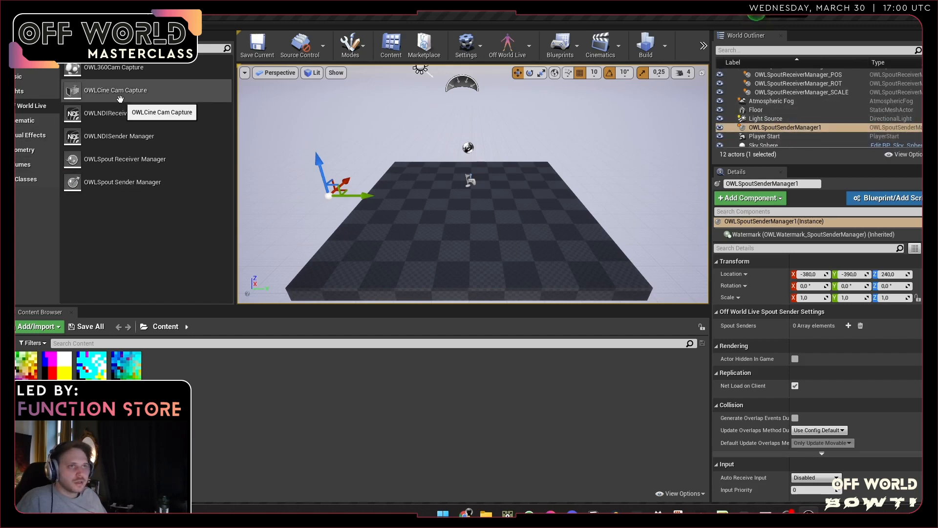
left_click_drag(115, 90, 283, 217)
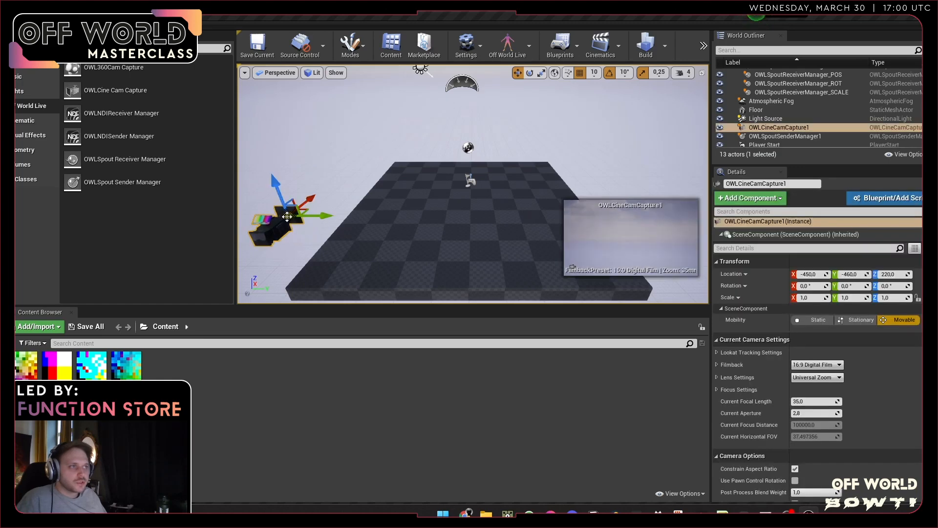
- Attach the Spout sender manager to the OWLCineCamCapture1 actor as its child
left_click(794, 136)
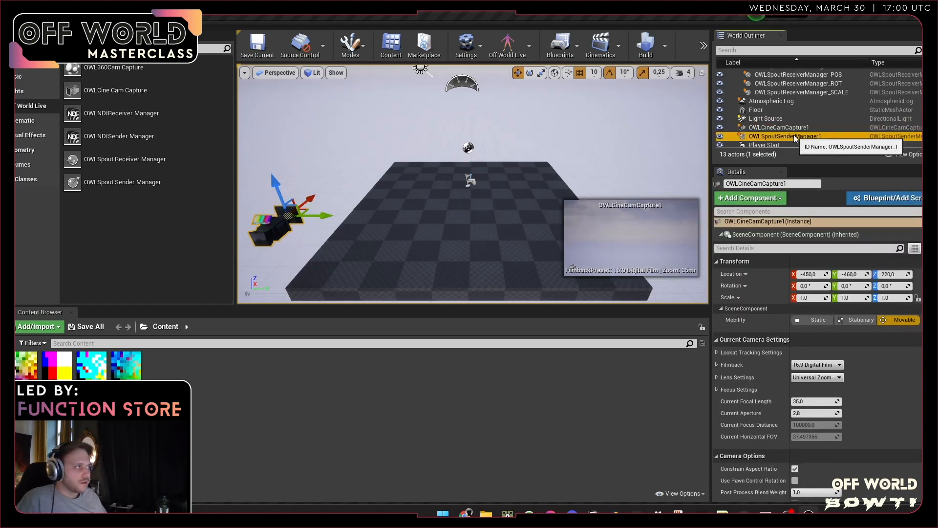
left_click_drag(794, 138, 795, 130)
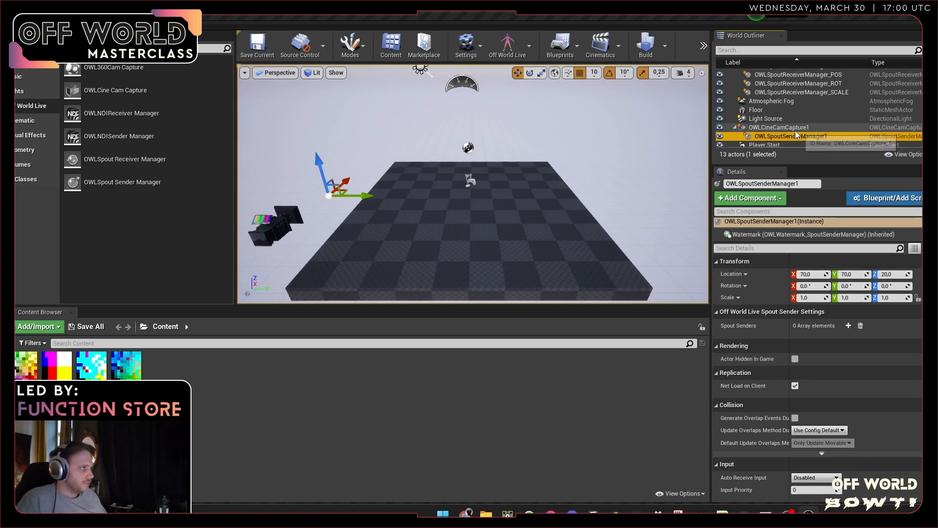
left_click(779, 128)
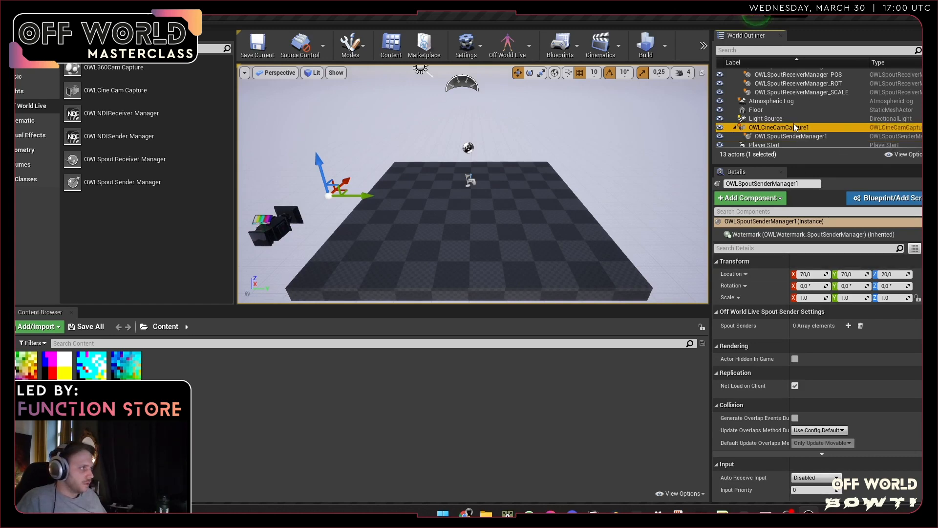
left_click(529, 54)
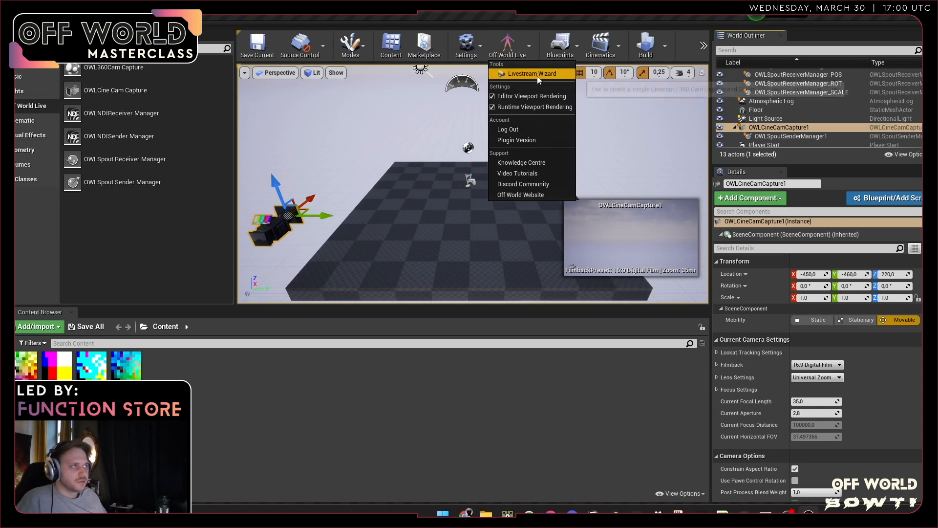
left_click(532, 49)
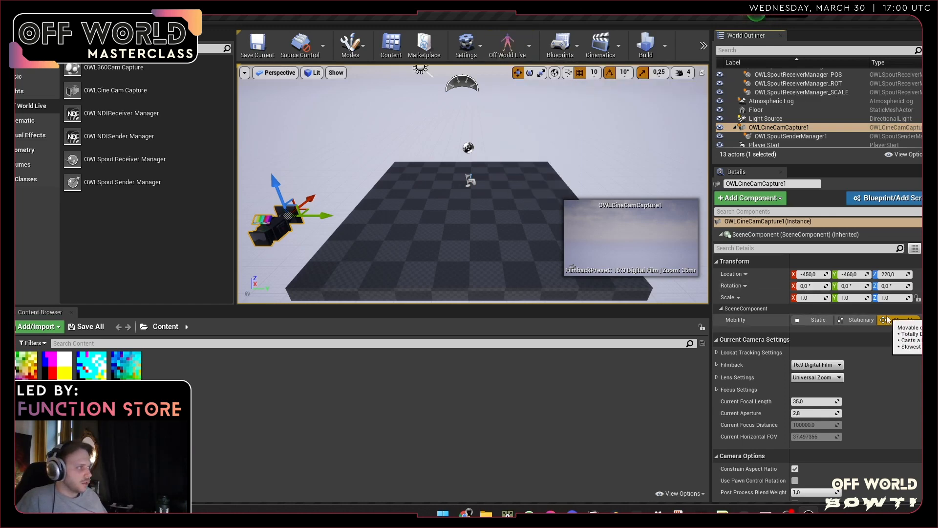
- Create a render target named TEX_OUT as the texture target of the CaptureComponent in OWLCineCamCapture1
left_click(777, 129)
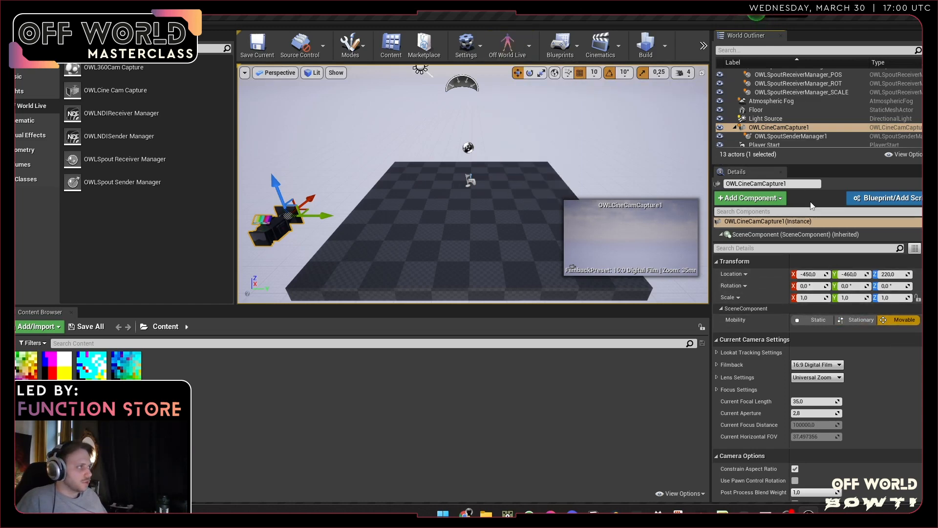
left_click_drag(801, 242, 799, 277)
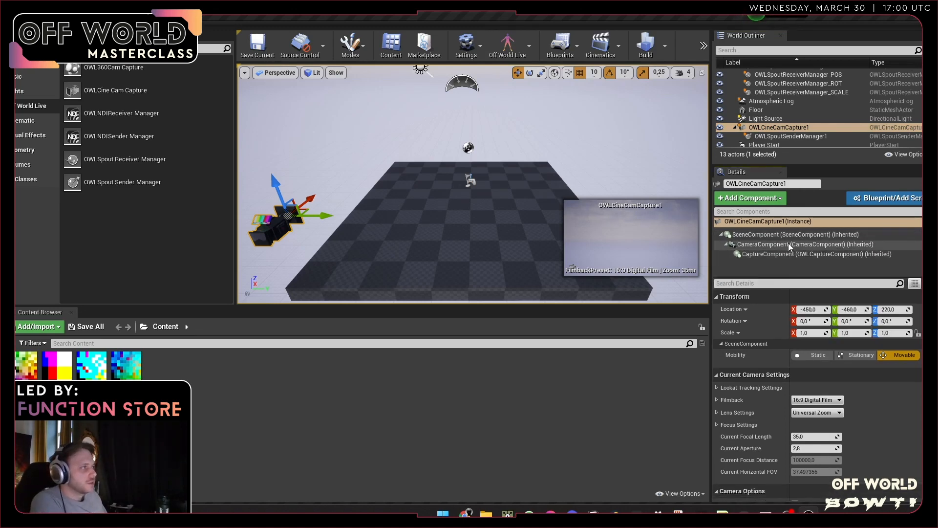
left_click(801, 235)
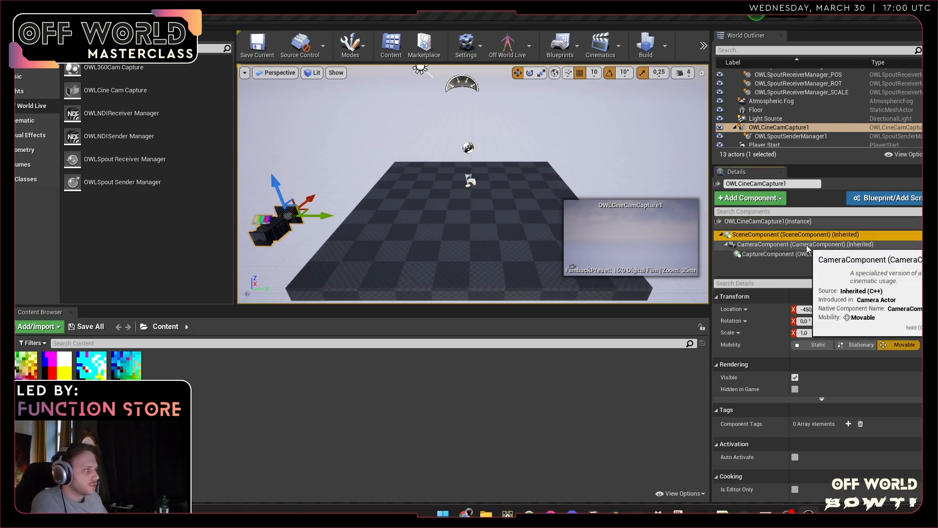
left_click(806, 245)
left_click(810, 255)
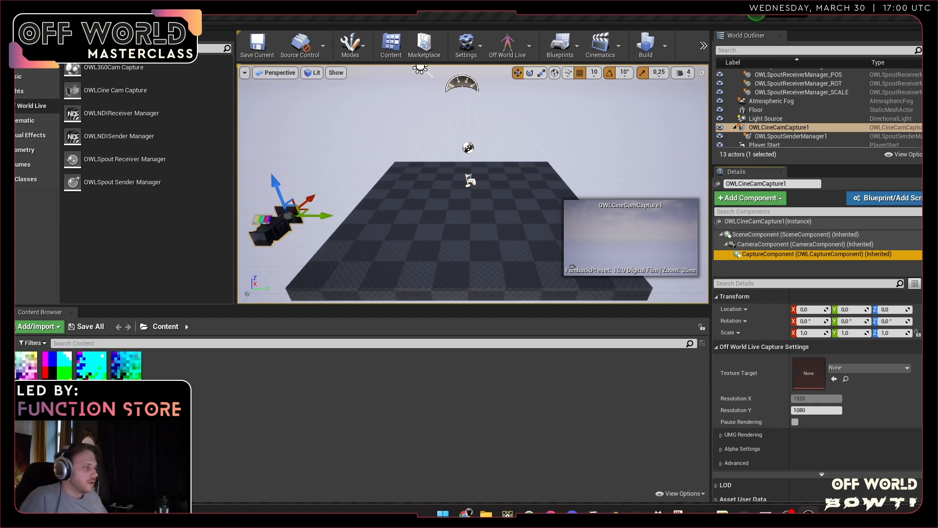
left_click(856, 369)
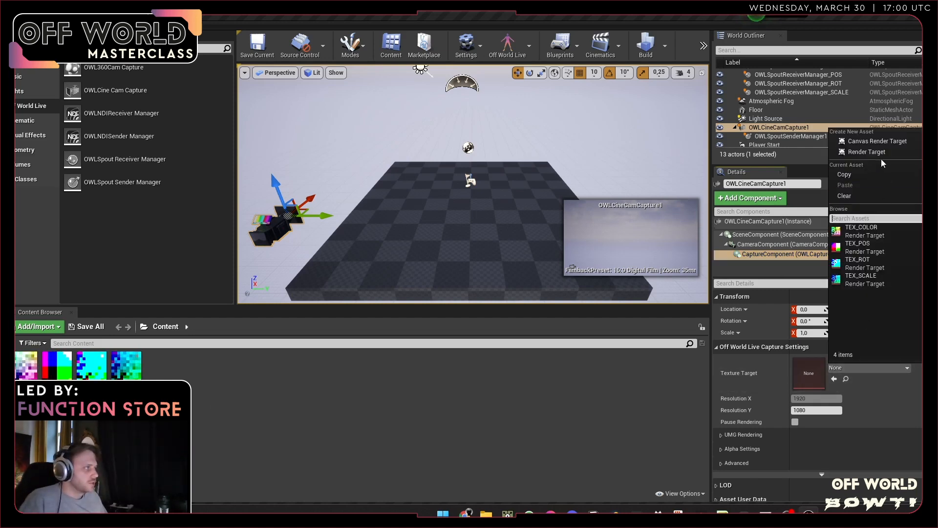
left_click(867, 152)
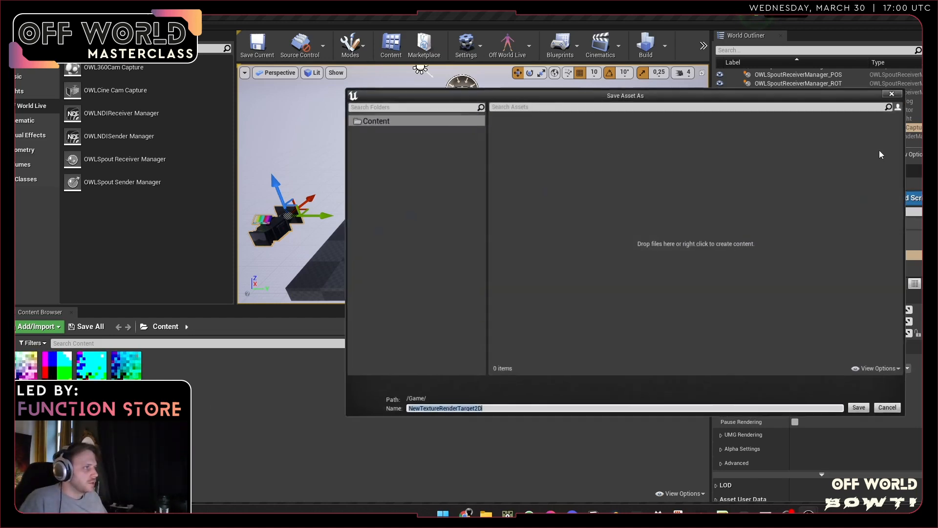
type("TEX_")
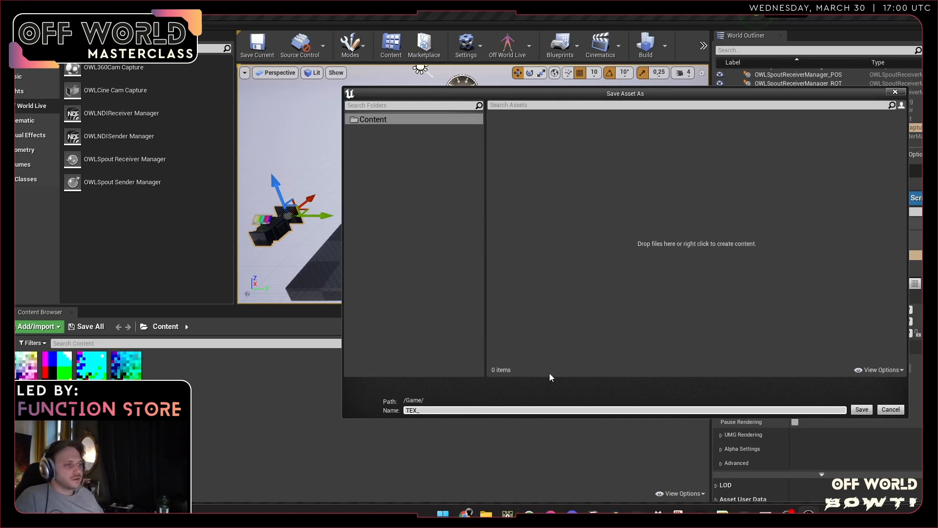
type("OUT")
key("Return")
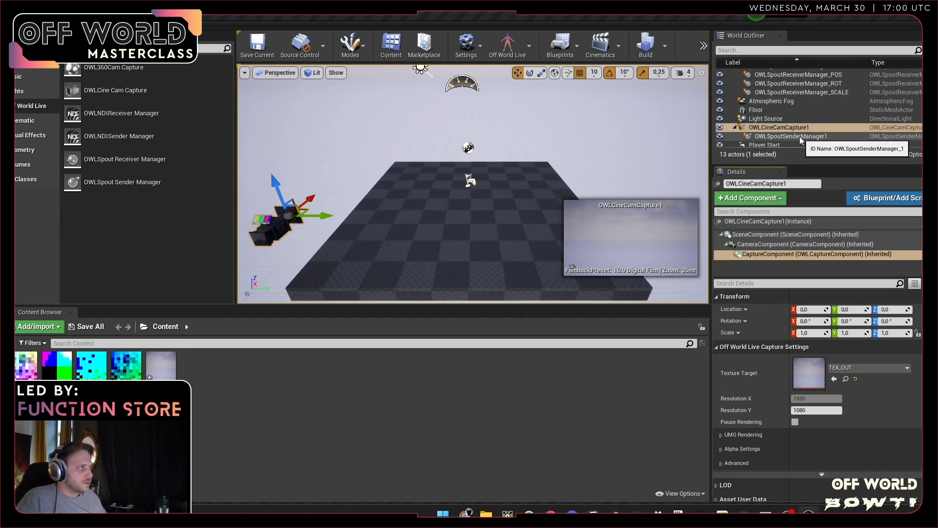
- Add an active Spout sender named TEX_OUT to OWLSpoutSenderManager1, with the TEX_OUT asset as its source render target
left_click(801, 137)
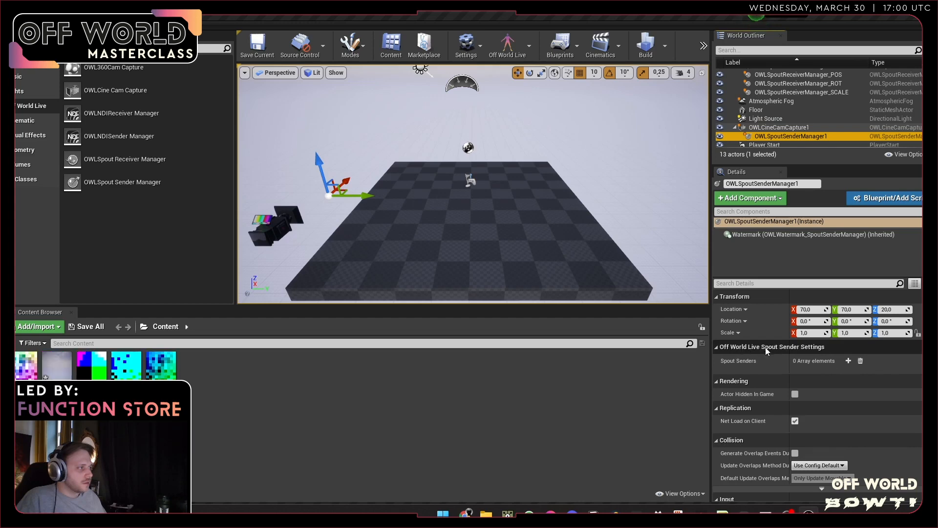
left_click(848, 360)
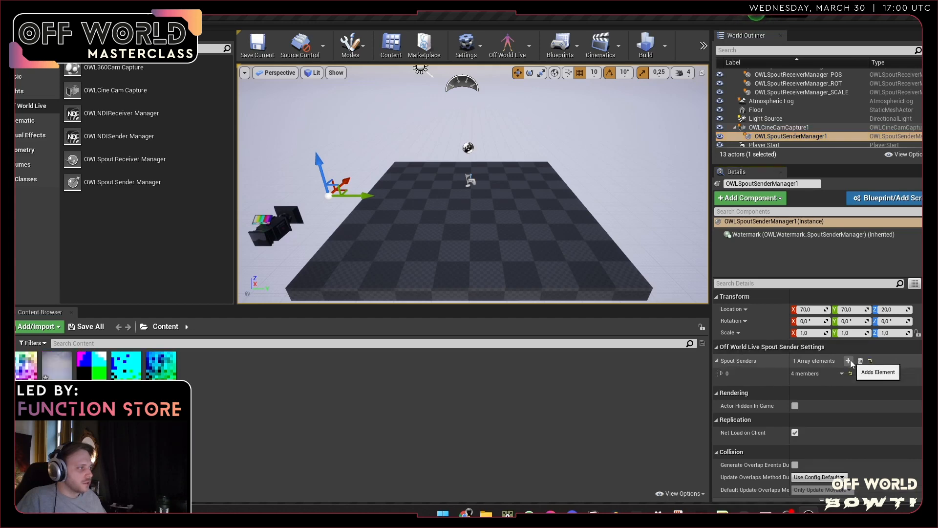
left_click(722, 374)
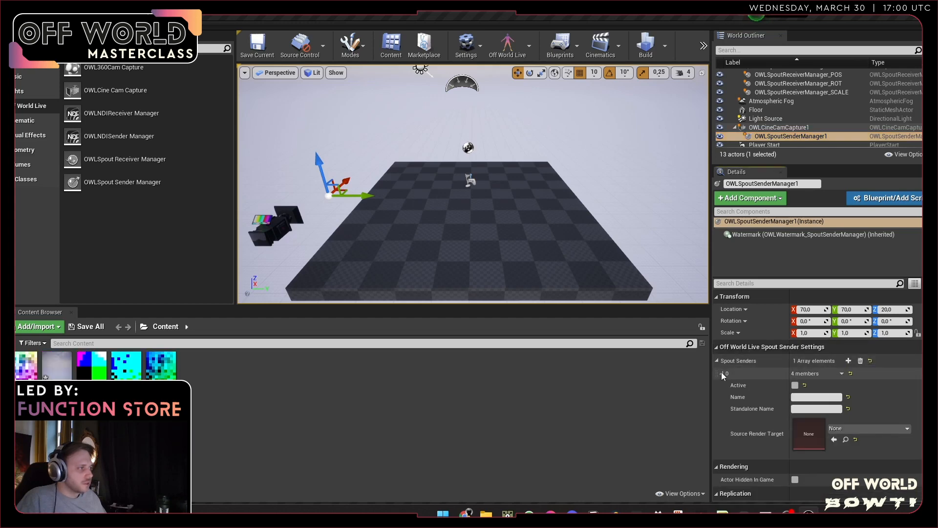
left_click(852, 426)
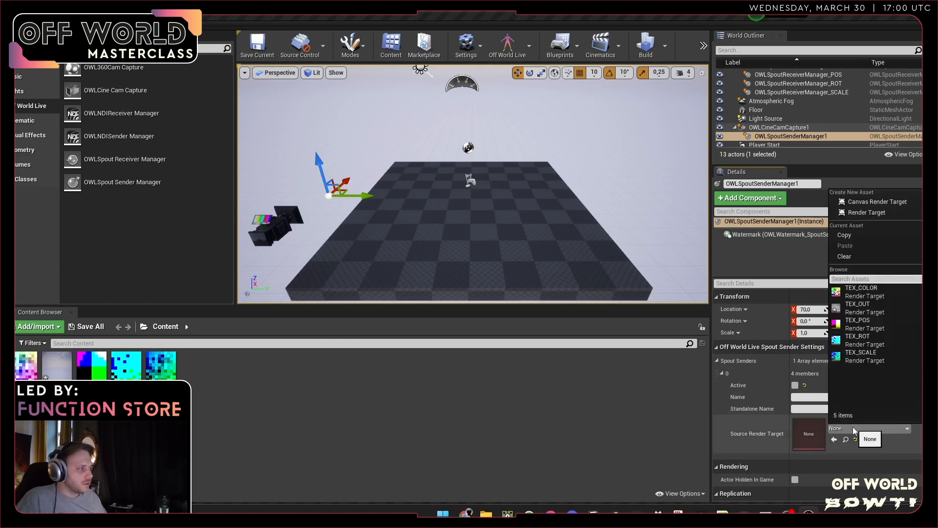
left_click(887, 308)
left_click(813, 398)
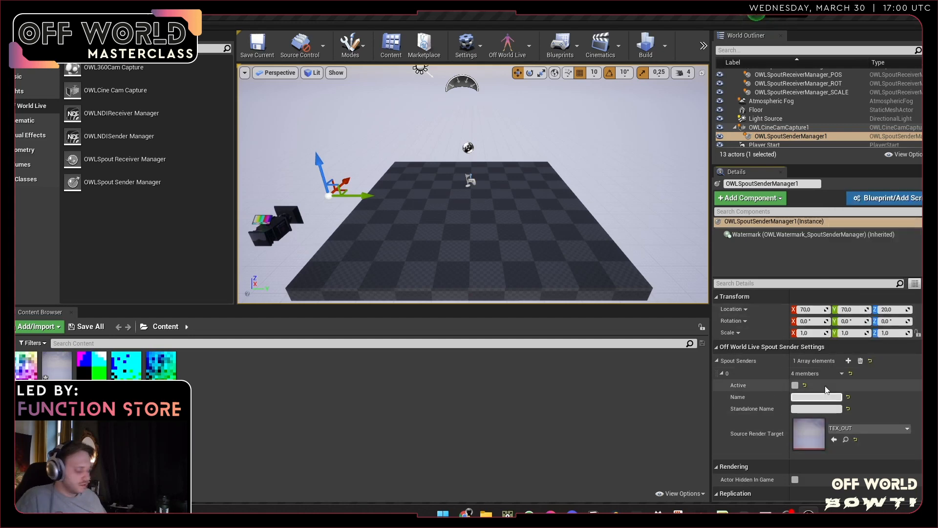
type("TEX_OUT")
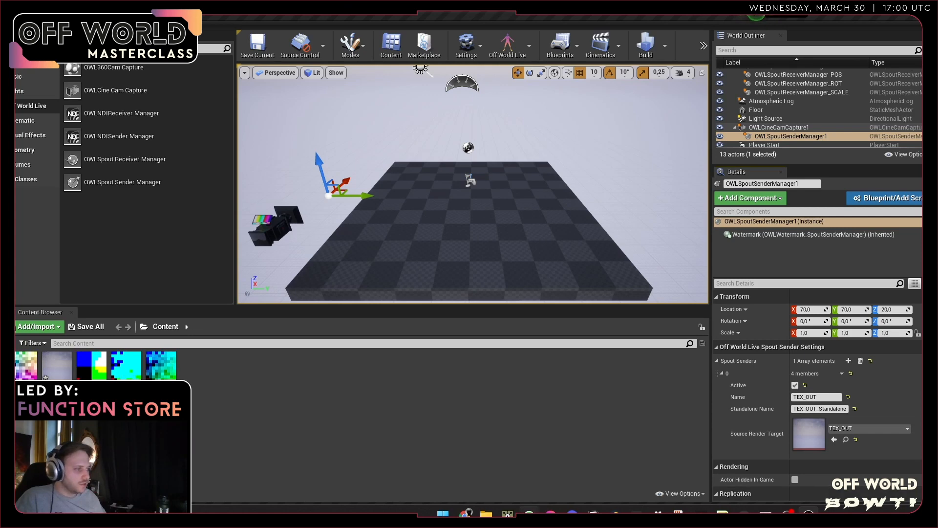
- Switch to the TouchDesigner network that holds the Syphon Spout Out operators
mouse_move(507, 513)
left_click(514, 482)
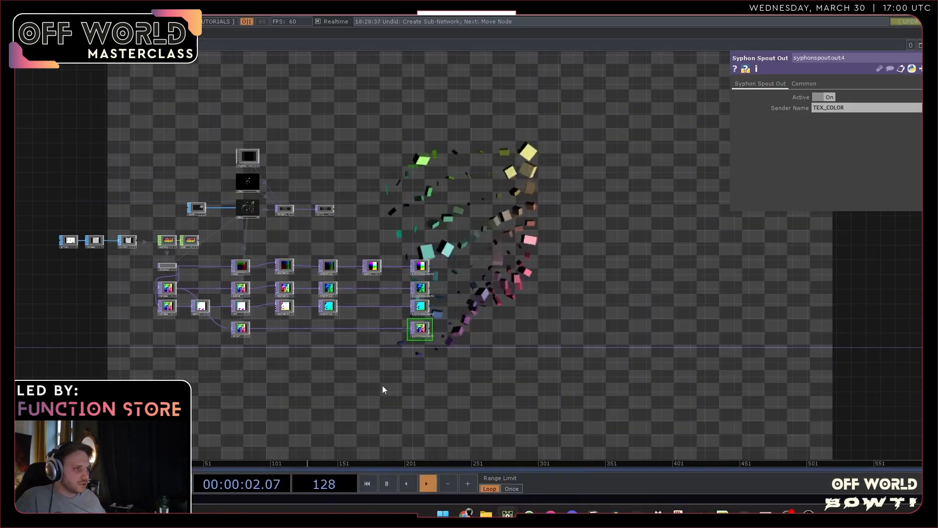
key("Tab")
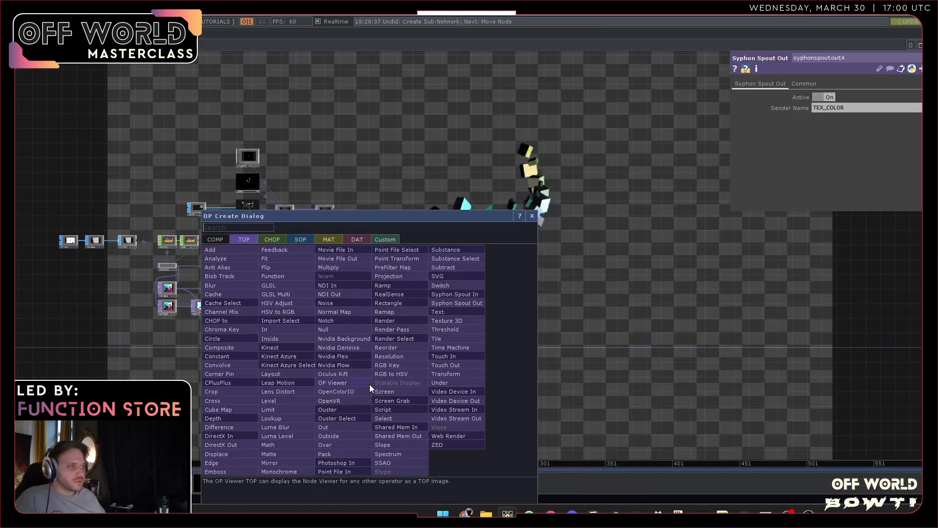
left_click(454, 304)
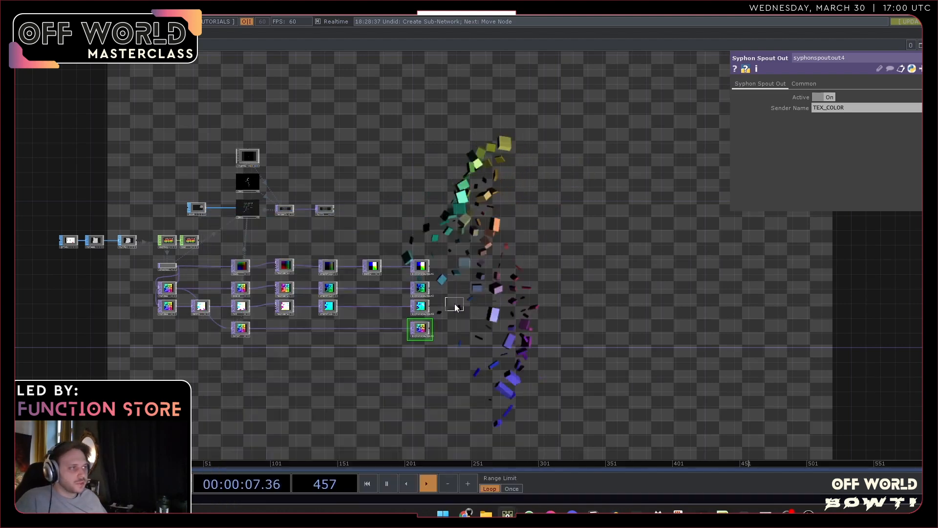
left_click(412, 364)
scroll(412, 365, "up", 5)
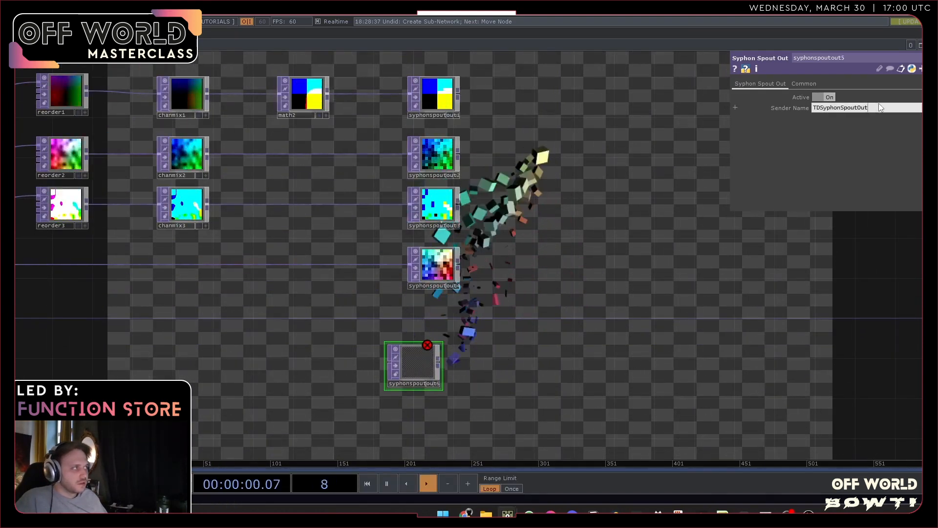
type("TE")
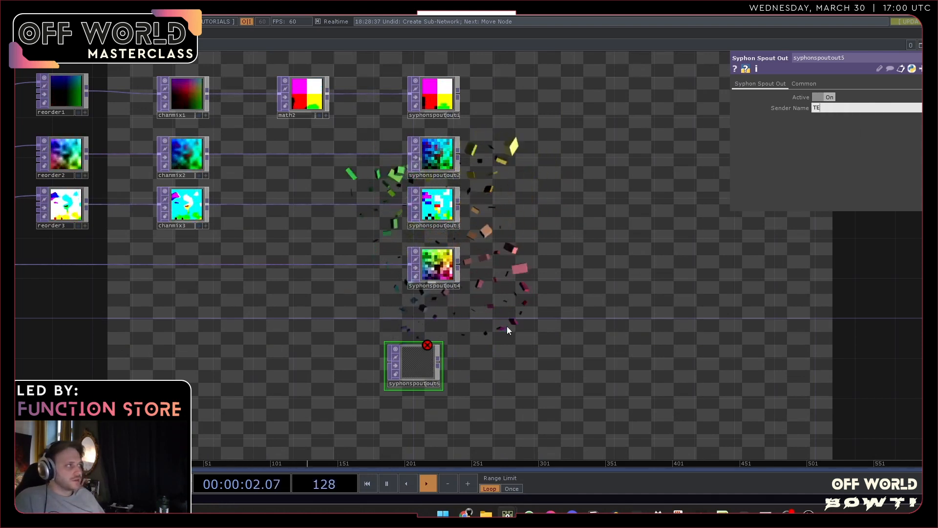
type("X)OUT")
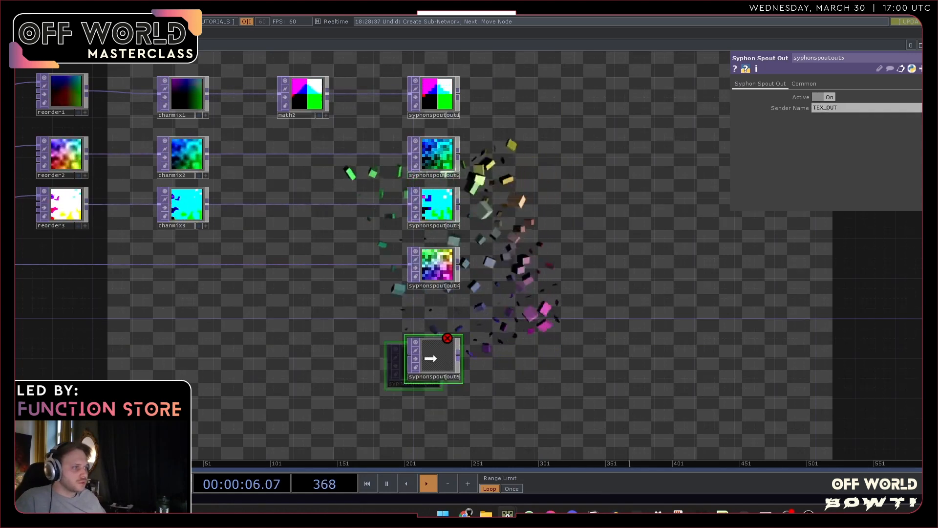
key("Delete")
- Add a Syphon Spout In TOP below the Spout output operators and set its sender name to TEX_OUT
key("Tab")
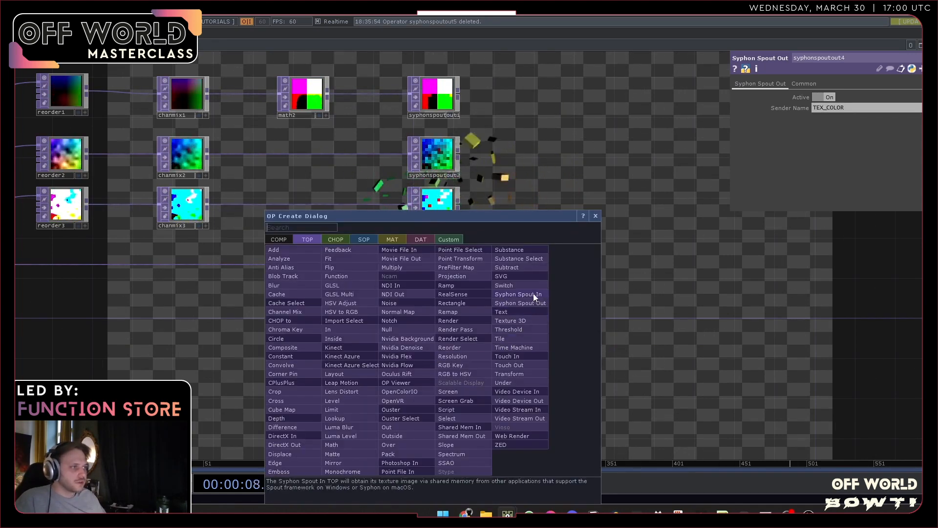
left_click(533, 294)
left_click(420, 352)
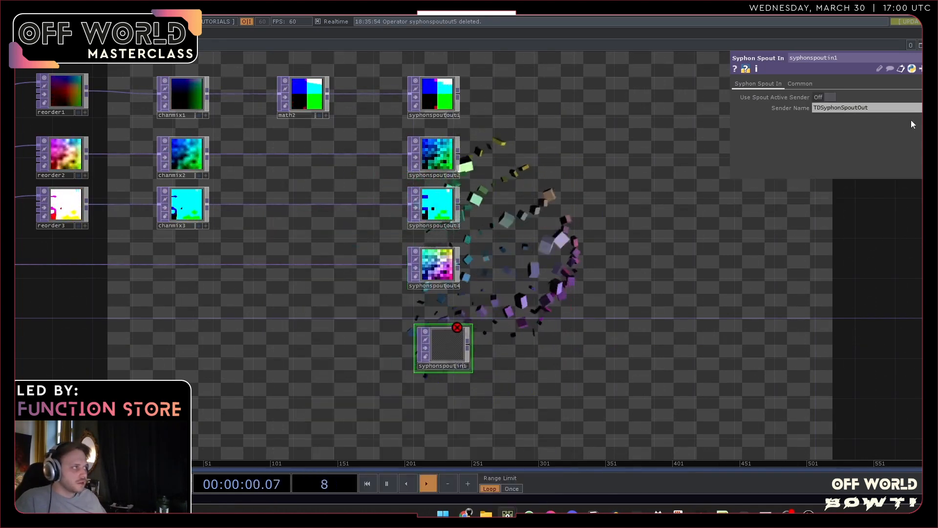
left_click(927, 107)
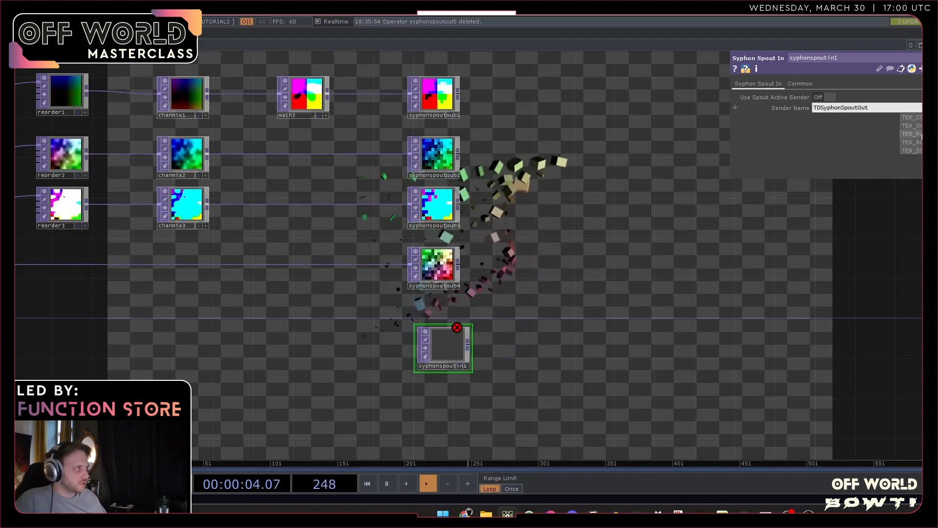
left_click(912, 126)
- Display the image of syphonspoutin1 in the network background
scroll(446, 371, "up", 5)
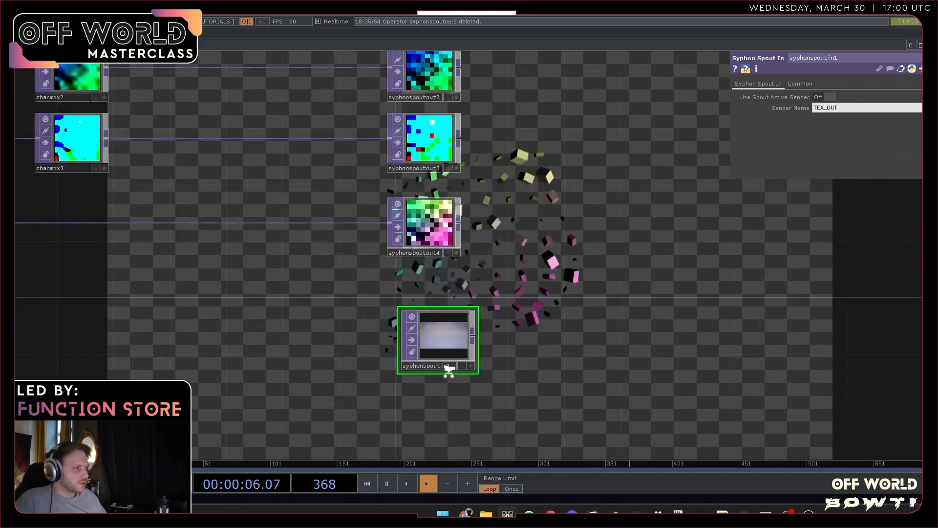
left_click(482, 363)
scroll(587, 369, "down", 3)
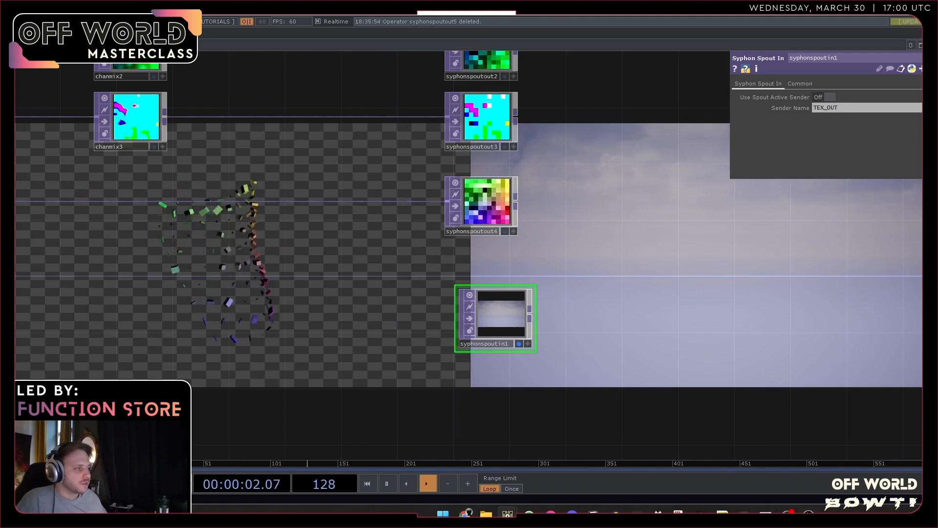
- Switch to Unreal Engine and create a Niagara emitter named NE_Instancing from the Fountain template
mouse_move(808, 511)
left_click(807, 472)
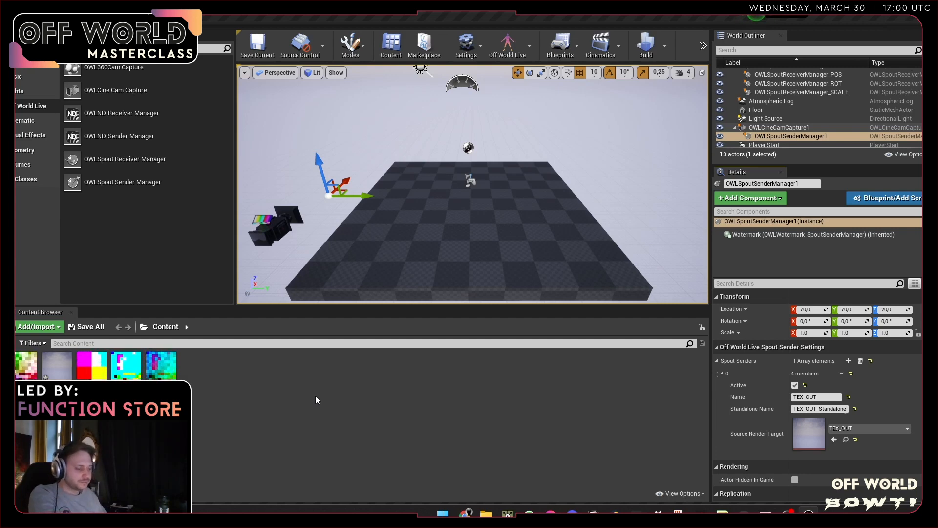
right_click(200, 383)
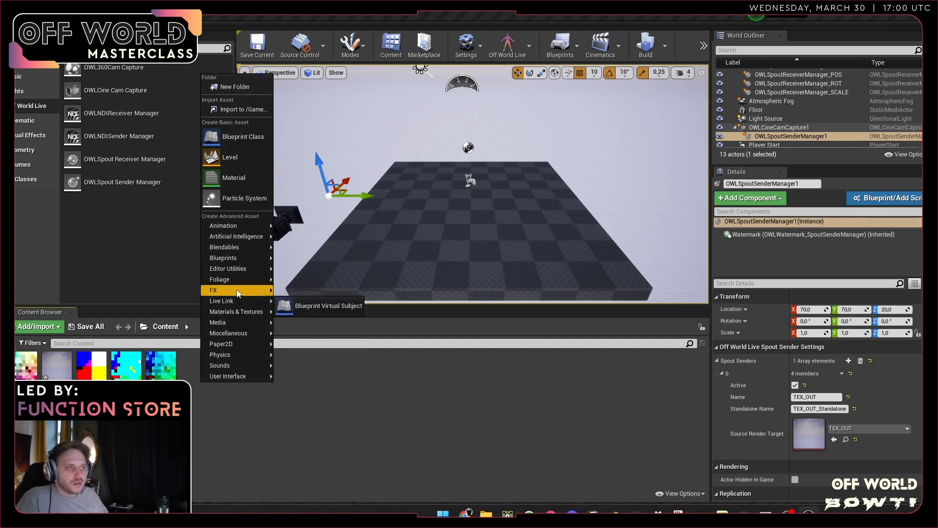
mouse_move(239, 290)
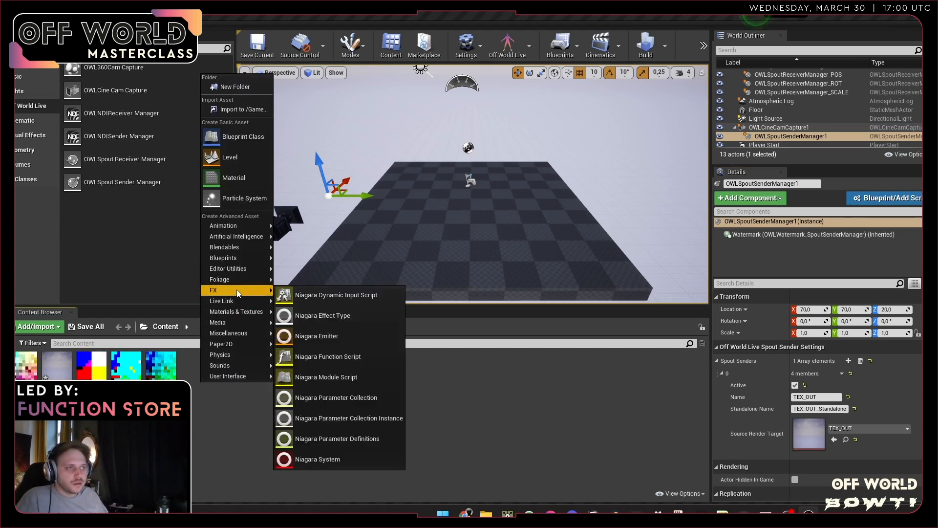
left_click(344, 335)
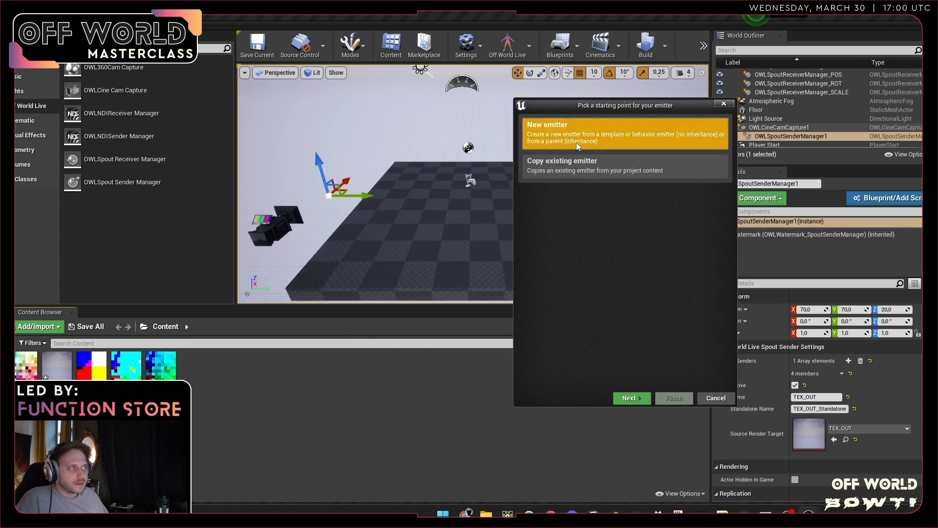
left_click(634, 398)
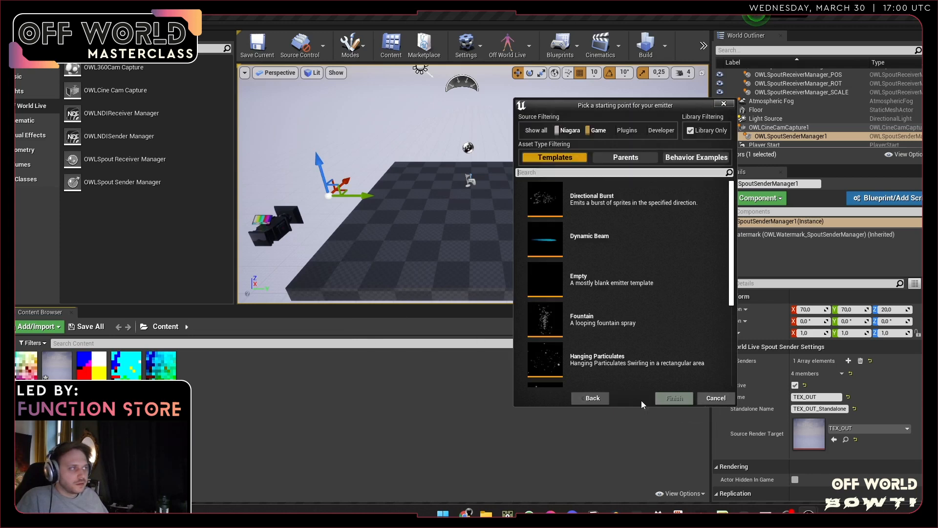
left_click(617, 317)
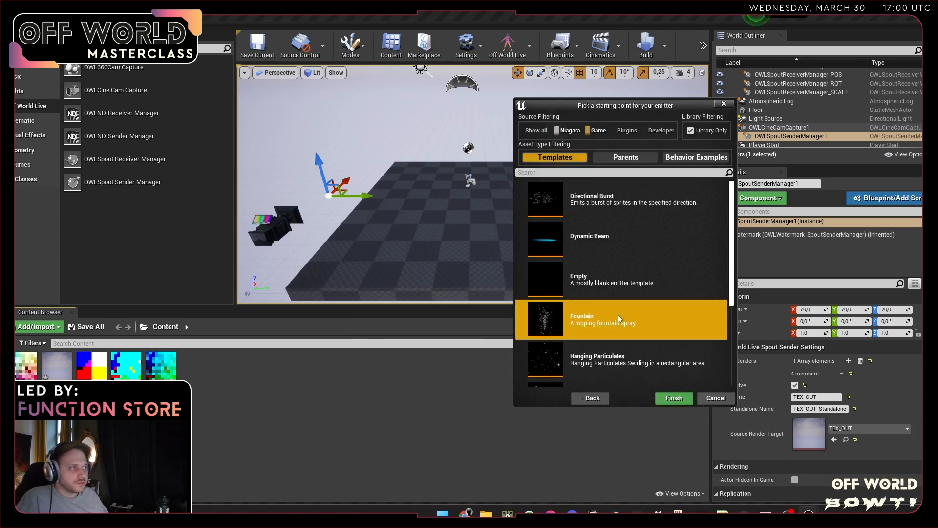
left_click(674, 399)
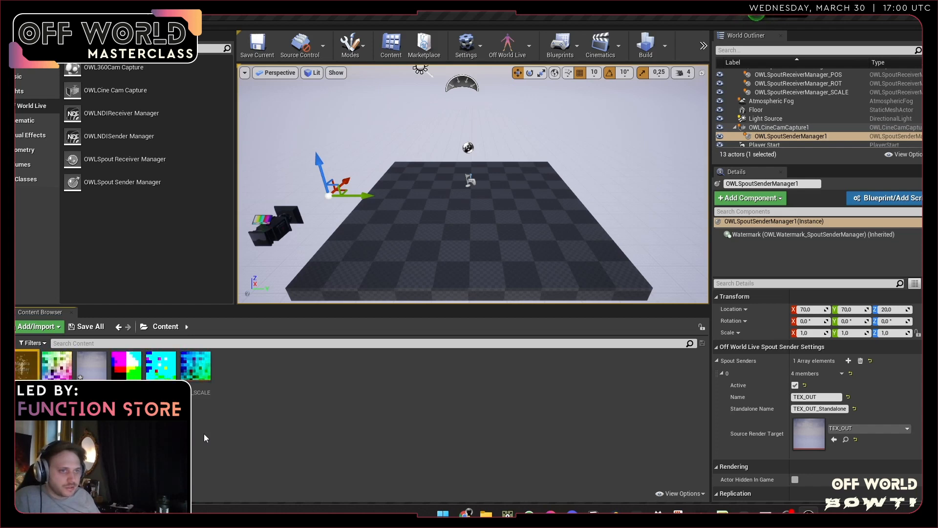
- Open the NE_Instancing emitter for editing and look over its particle preview
double_click(19, 363)
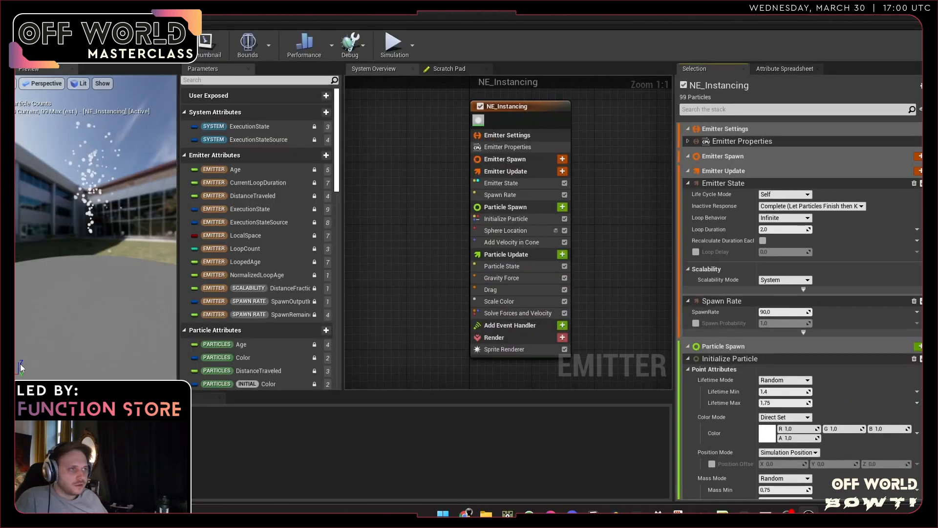
left_click_drag(108, 340, 149, 365)
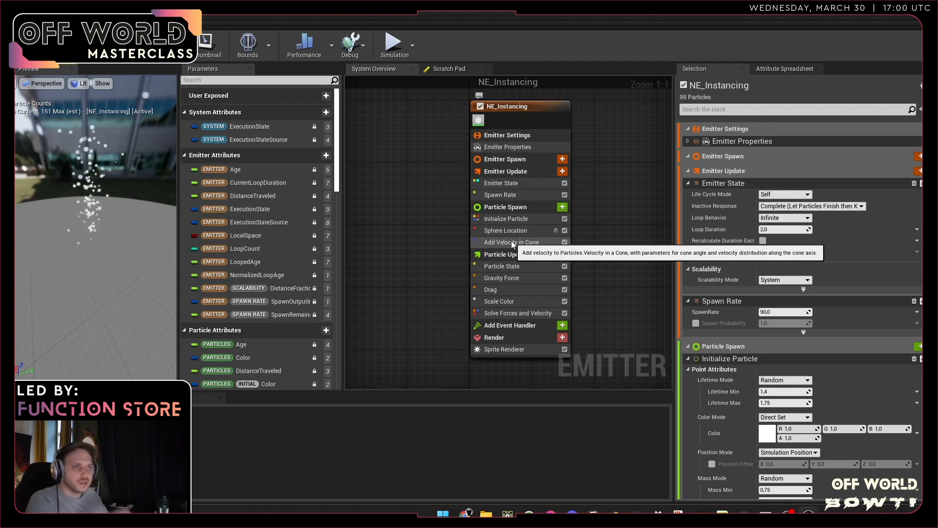
left_click_drag(68, 255, 112, 242)
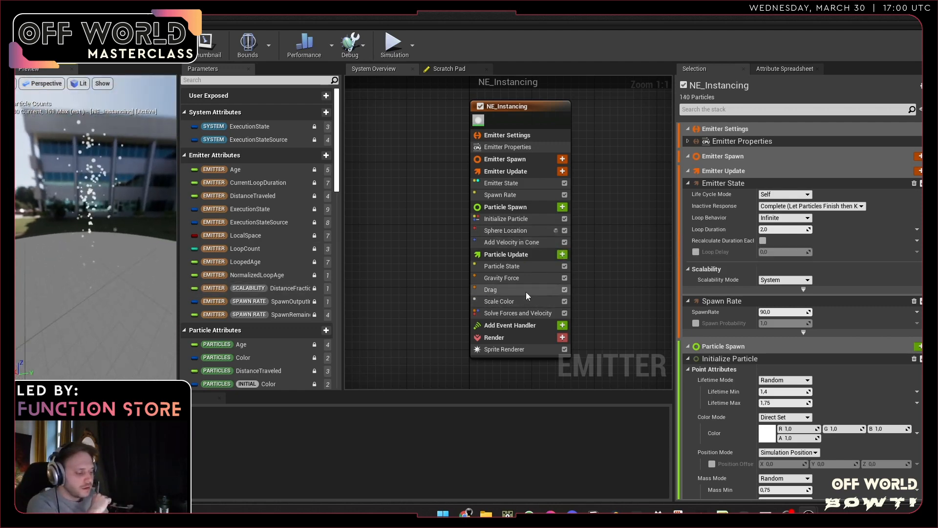
- Delete the Spawn Rate, Sphere Location and Add Velocity in Cone modules from NE_Instancing
left_click(529, 197)
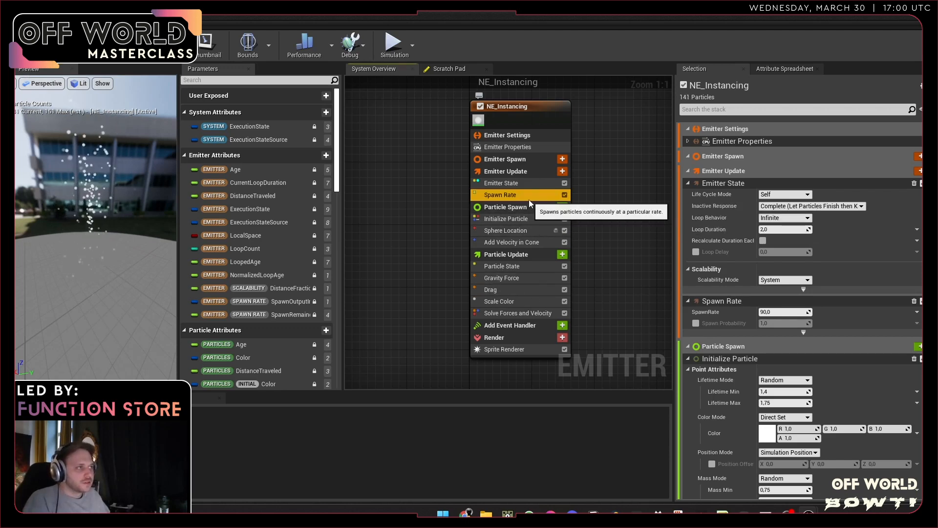
key("Delete")
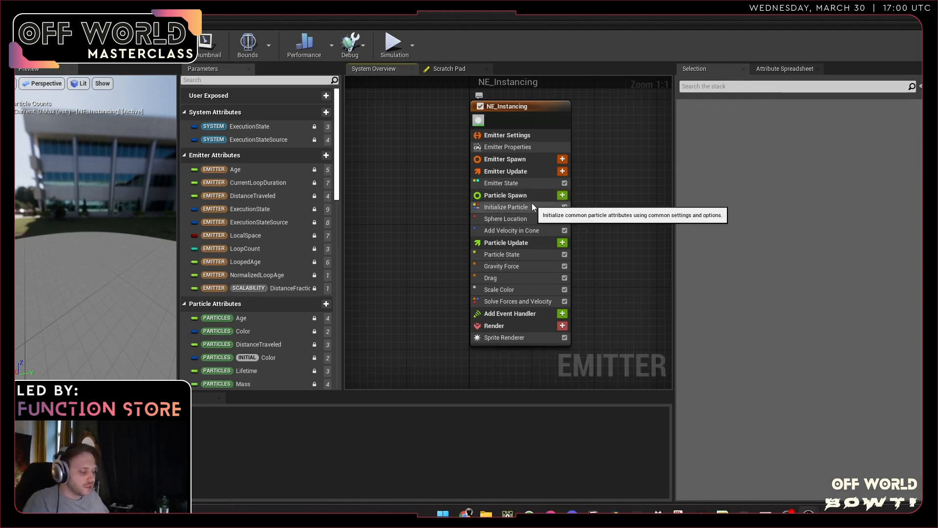
left_click(535, 217)
key("Delete")
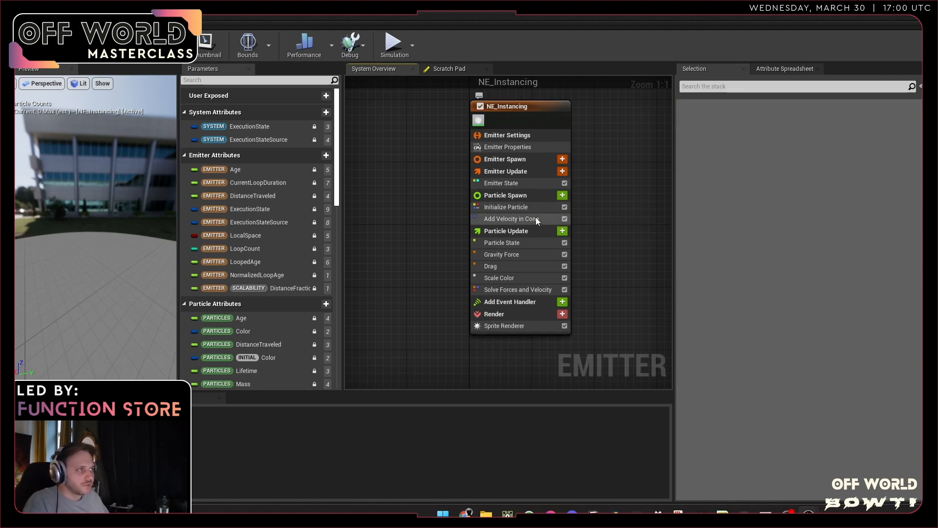
left_click(535, 220)
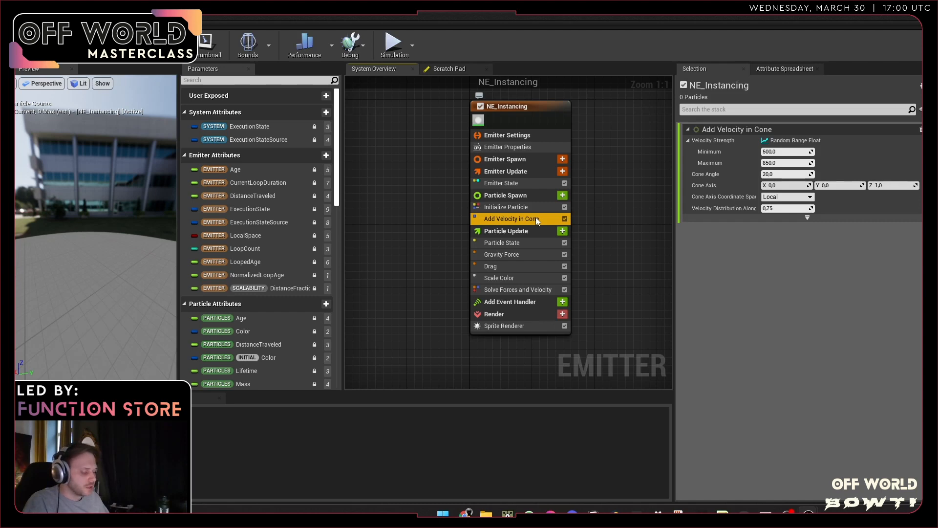
key("Delete")
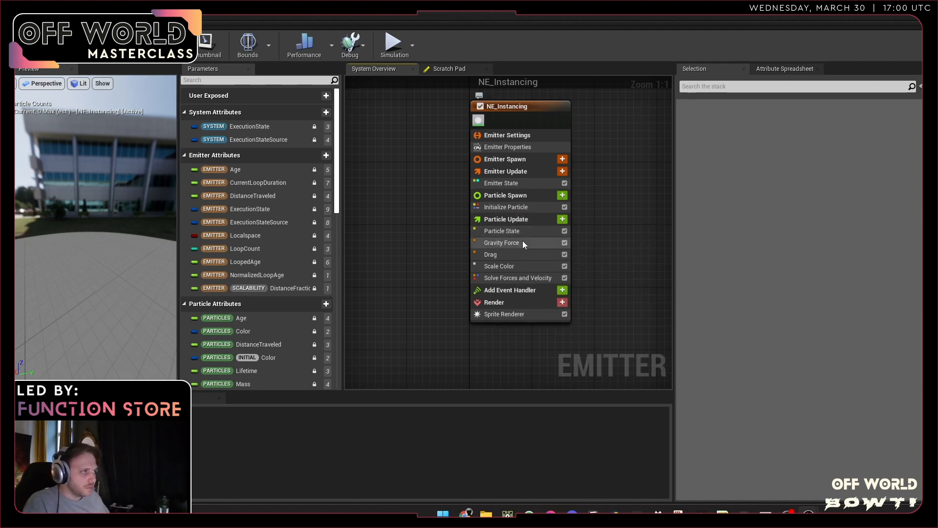
- Delete the Gravity Force, Drag, Scale Color and Solve Forces and Velocity modules from the emitter's Particle Update stage
left_click(522, 241)
key("Delete")
left_click(523, 245)
key("Delete")
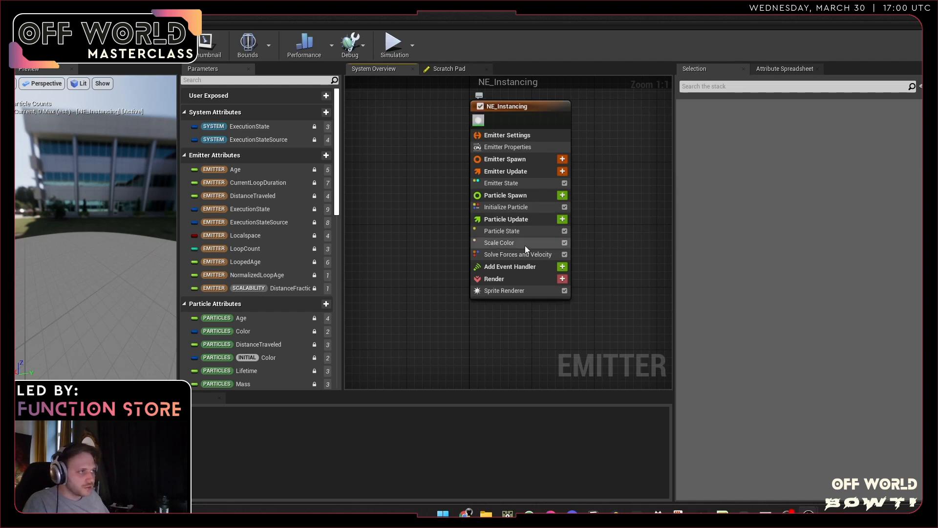
left_click(525, 244)
key("Delete")
left_click(530, 244)
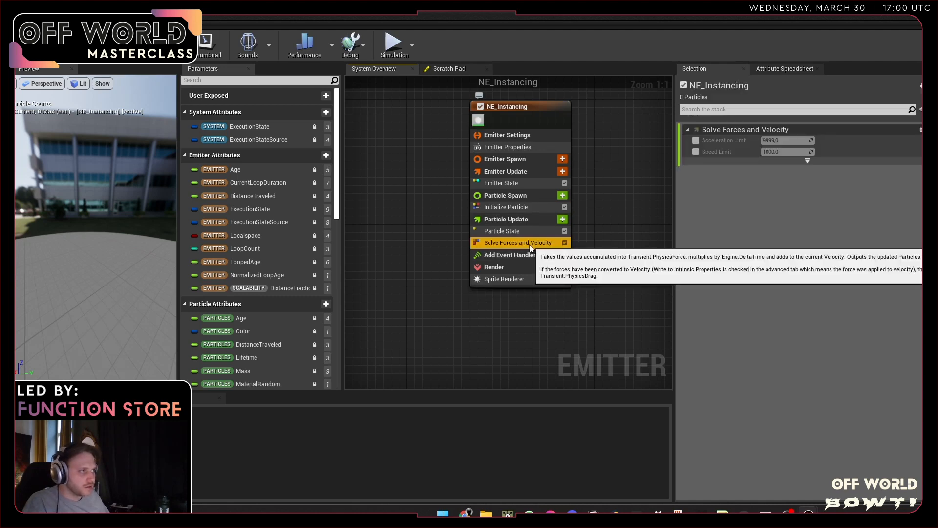
key("Delete")
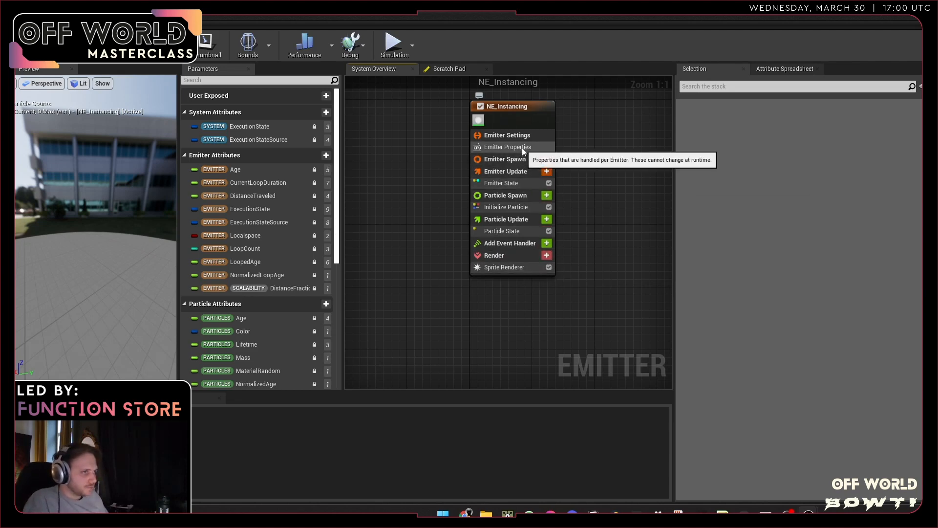
- Set the emitter properties to GPUCompute Sim with Fixed Bounds, Local Space and Requires Persistent IDs enabled and Interpolated Spawning disabled
right_click_drag(612, 186, 593, 211)
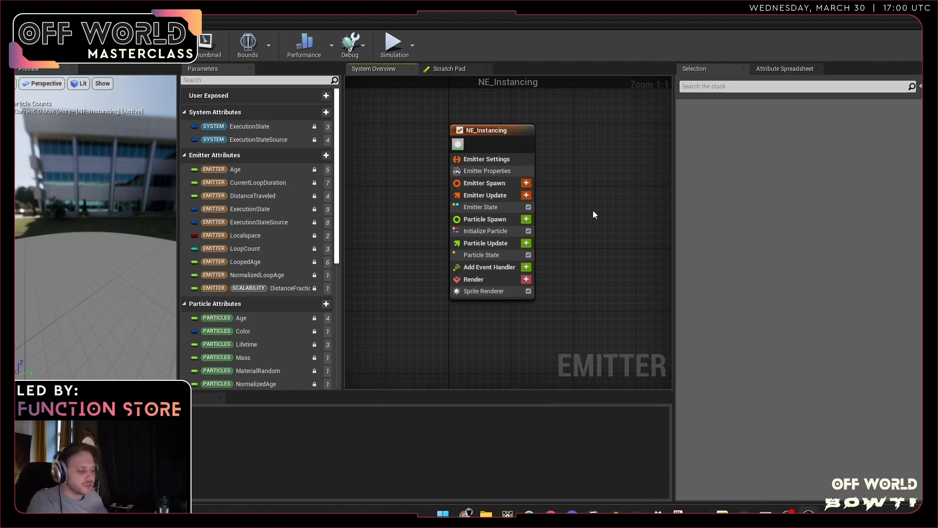
left_click(488, 172)
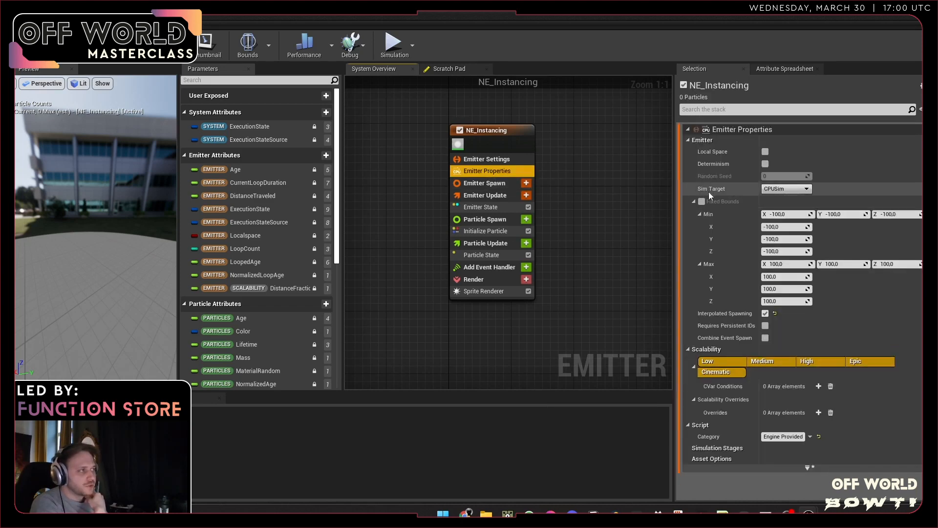
left_click(786, 188)
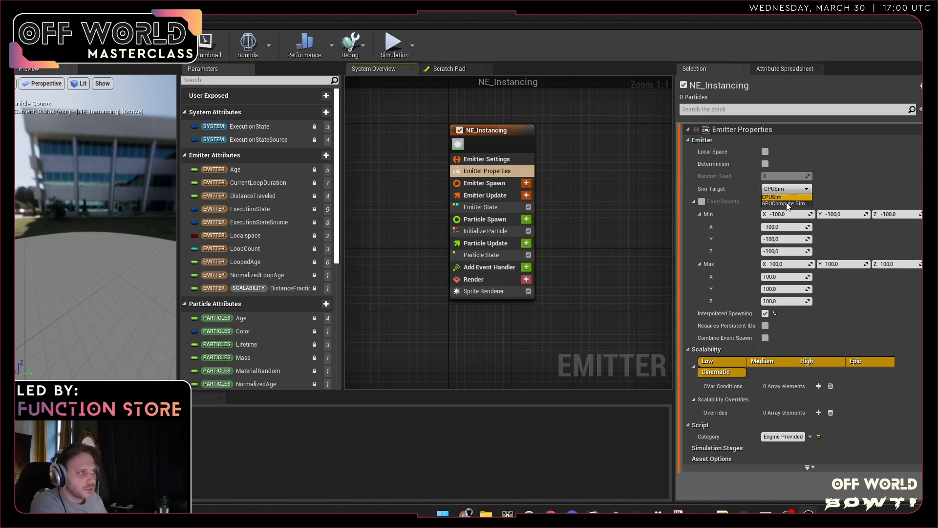
left_click(787, 204)
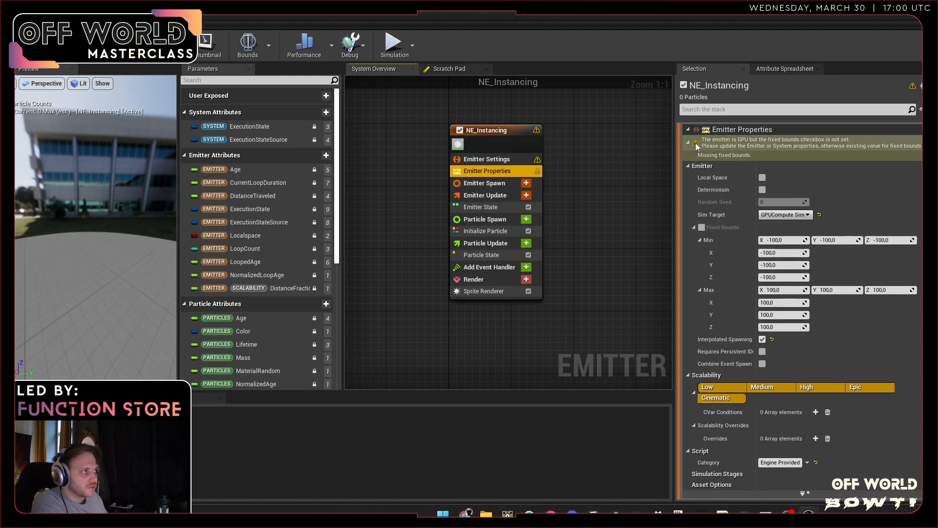
left_click(701, 228)
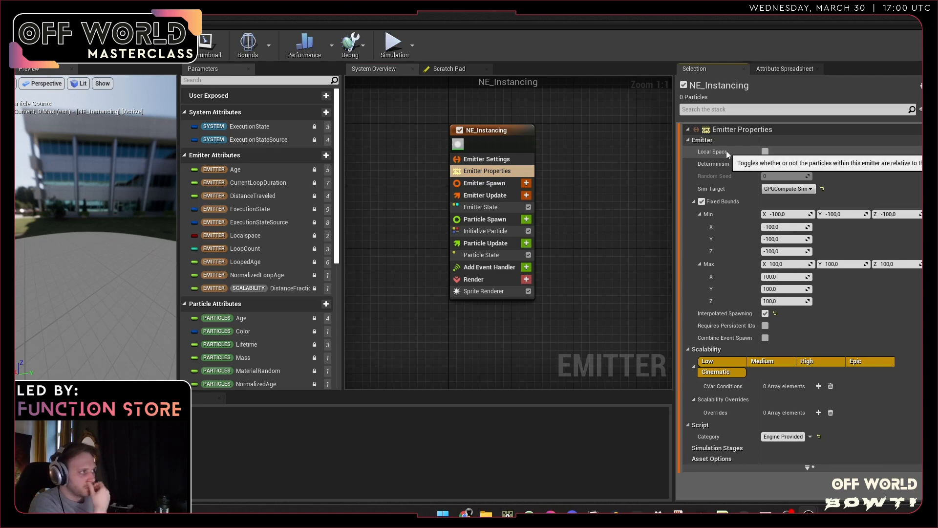
left_click(765, 151)
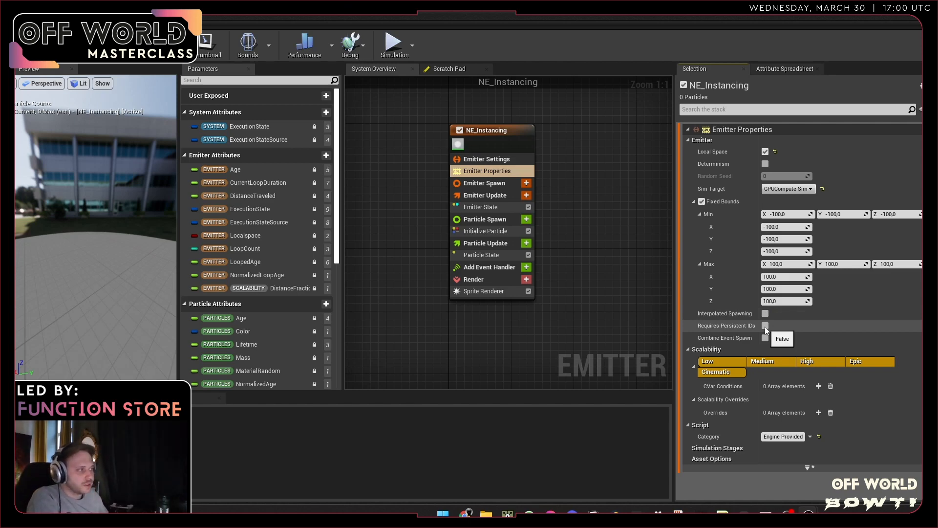
left_click(765, 326)
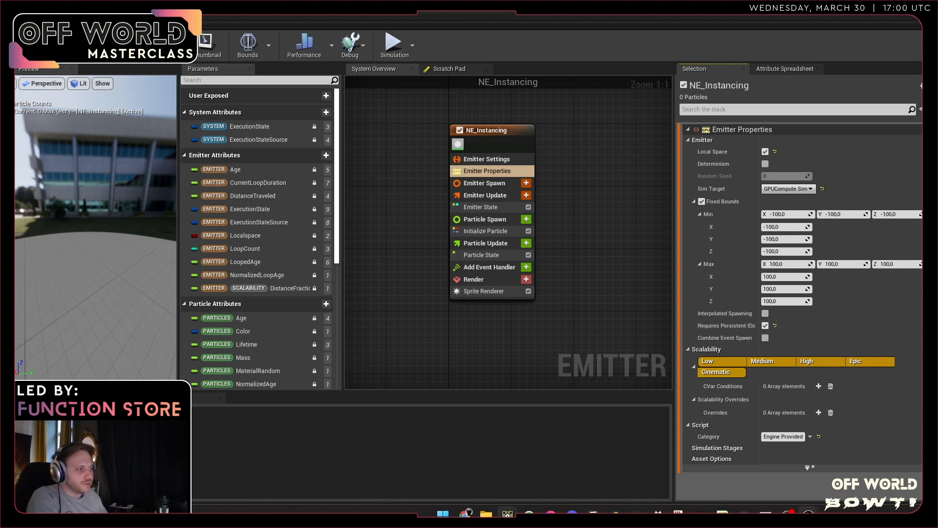
- Switch to TouchDesigner and examine the position channels of the sopto1 operator, including their number of samples
mouse_move(508, 513)
left_click(514, 481)
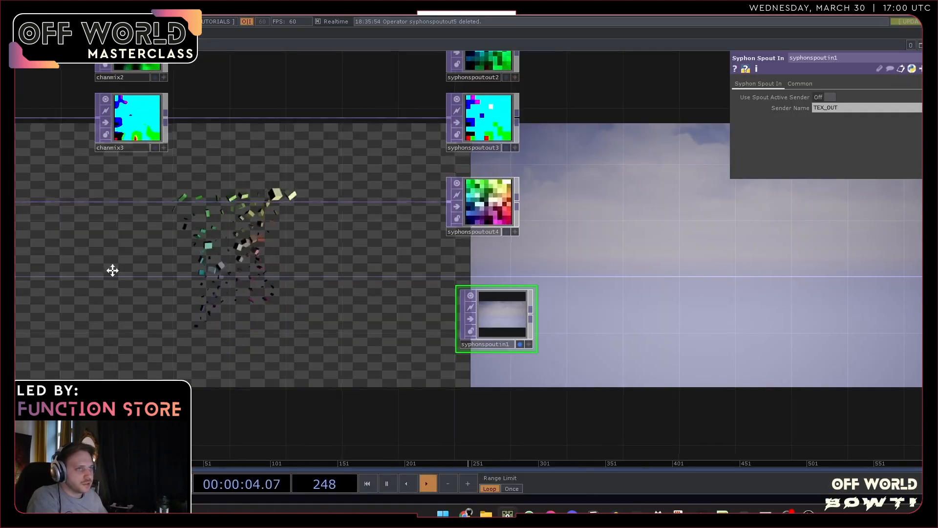
left_click_drag(113, 270, 479, 359)
scroll(469, 343, "down", 4)
scroll(157, 168, "up", 10)
left_click_drag(180, 206, 190, 249)
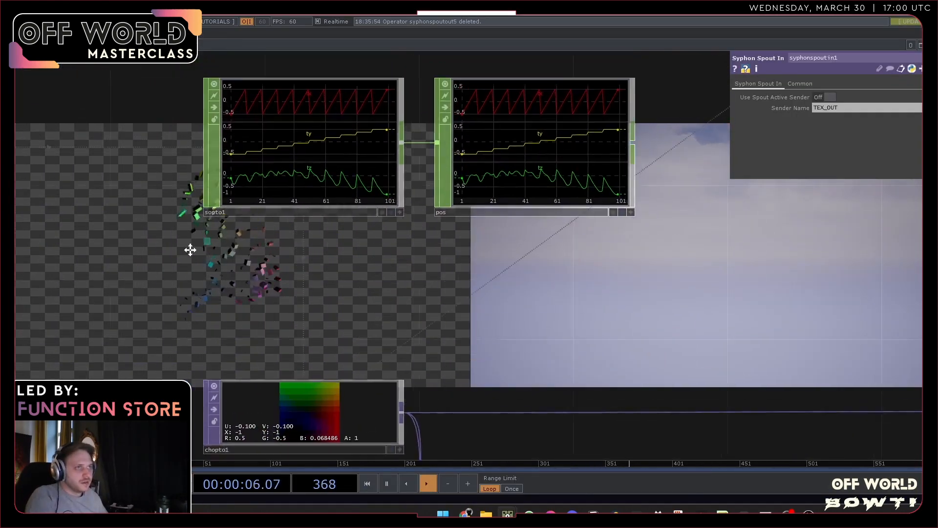
scroll(190, 250, "up", 12)
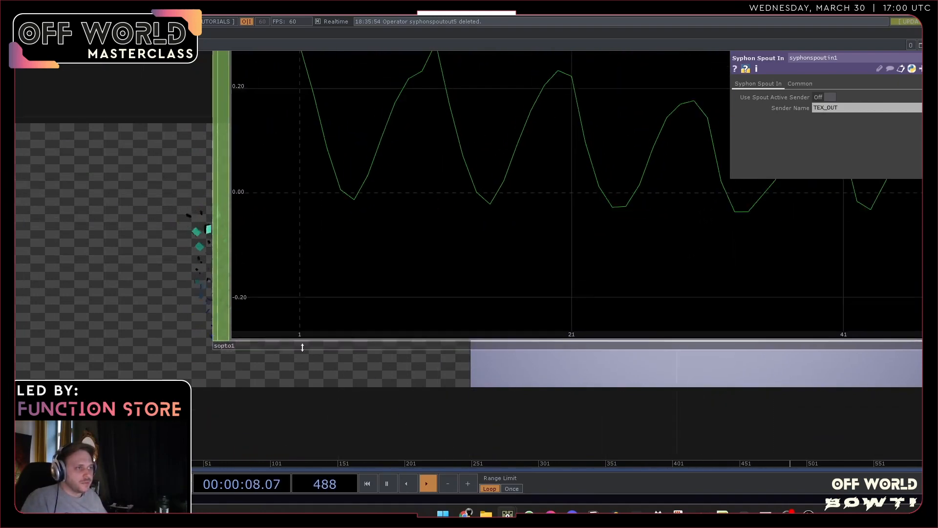
scroll(581, 332, "down", 4)
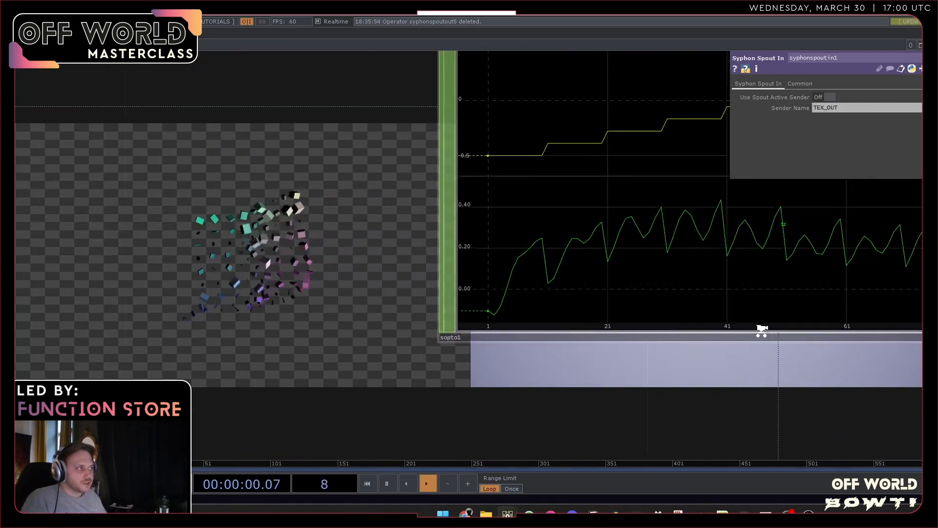
scroll(761, 331, "down", 2)
left_click_drag(752, 389, 523, 425)
scroll(535, 406, "down", 3)
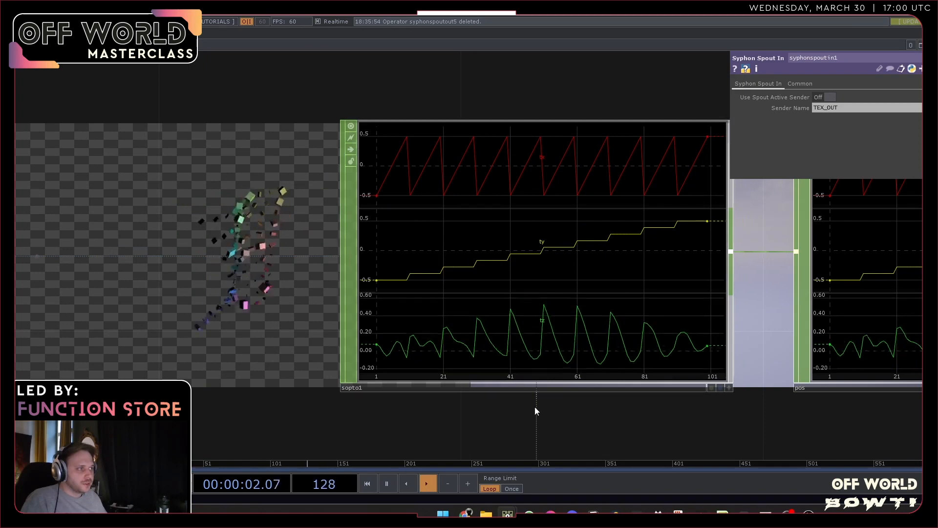
- Examine the chopto1 texture generated from the position channels in the TouchDesigner network
scroll(534, 407, "down", 5)
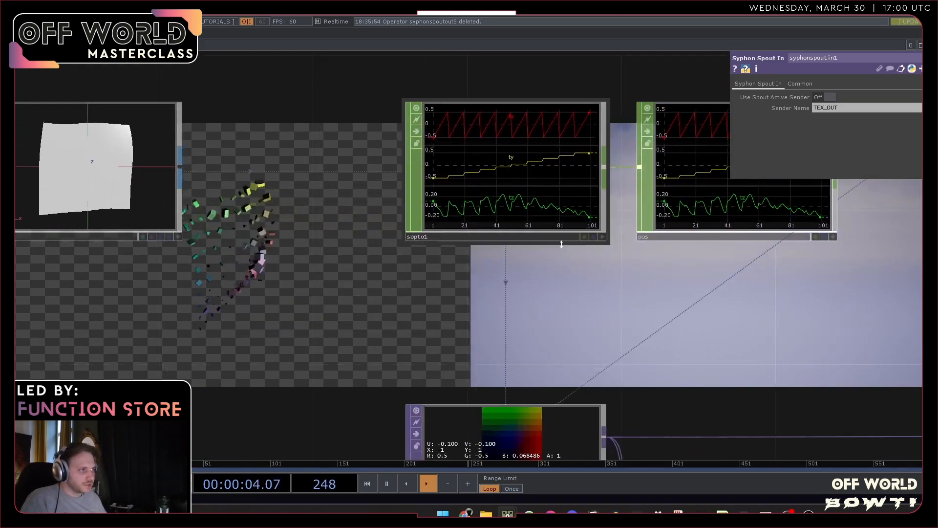
scroll(561, 244, "down", 3)
scroll(530, 348, "up", 6)
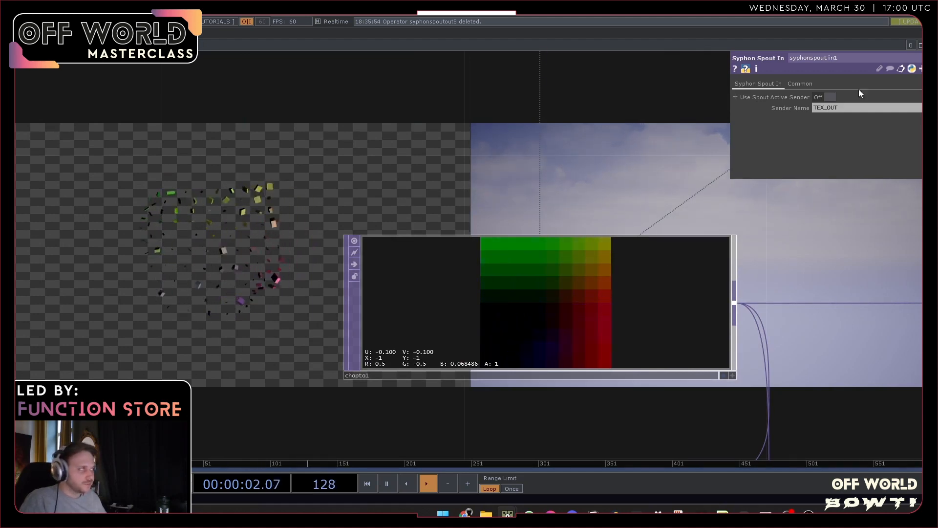
- Return to the NE_Instancing emitter and set Emitter State's Loop Behavior to Once and Loop Duration Mode to Infinite
left_click(881, 6)
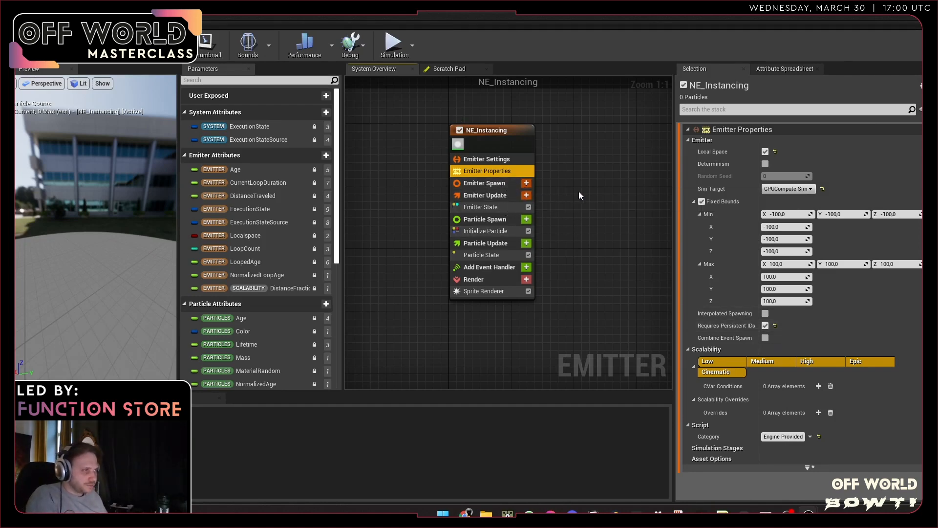
left_click(481, 209)
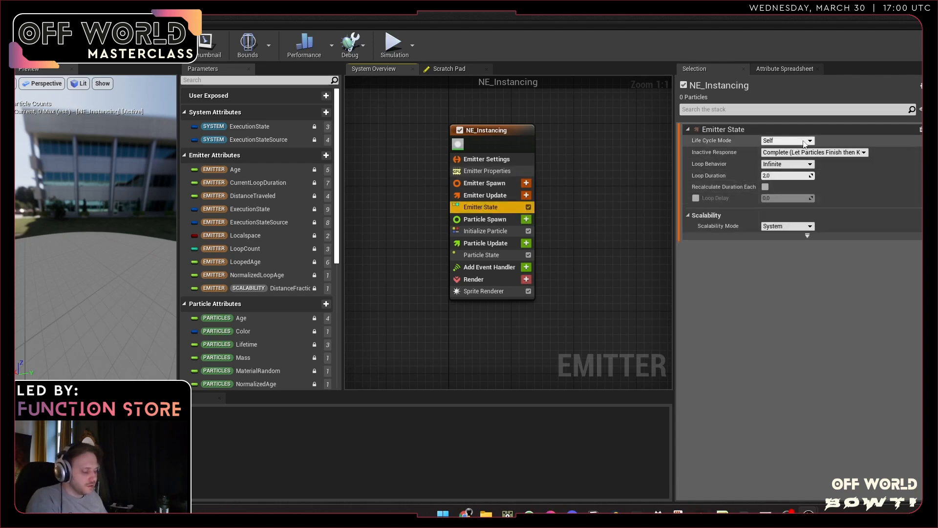
left_click(786, 164)
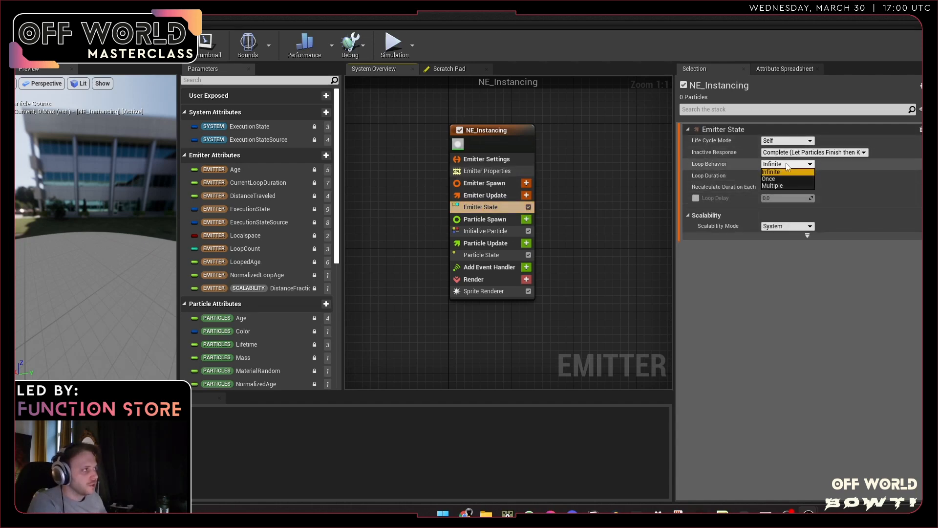
left_click(794, 179)
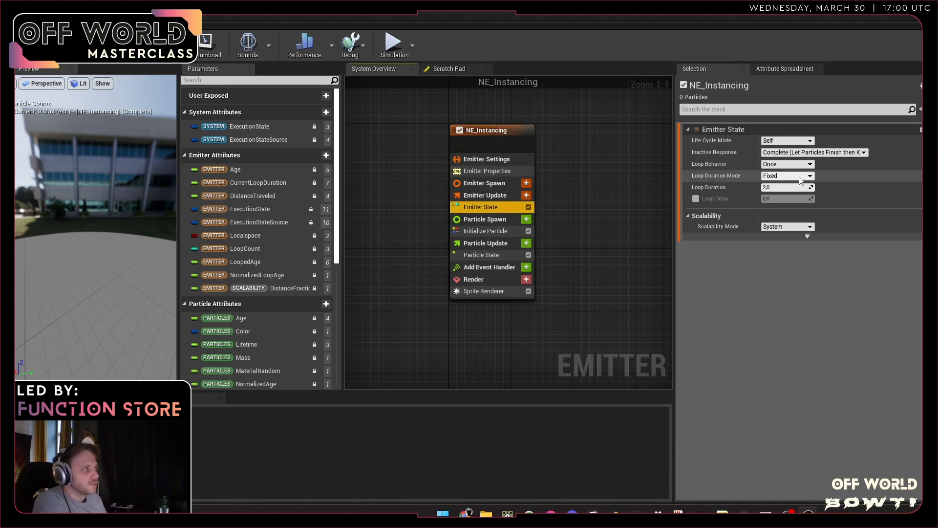
left_click(801, 177)
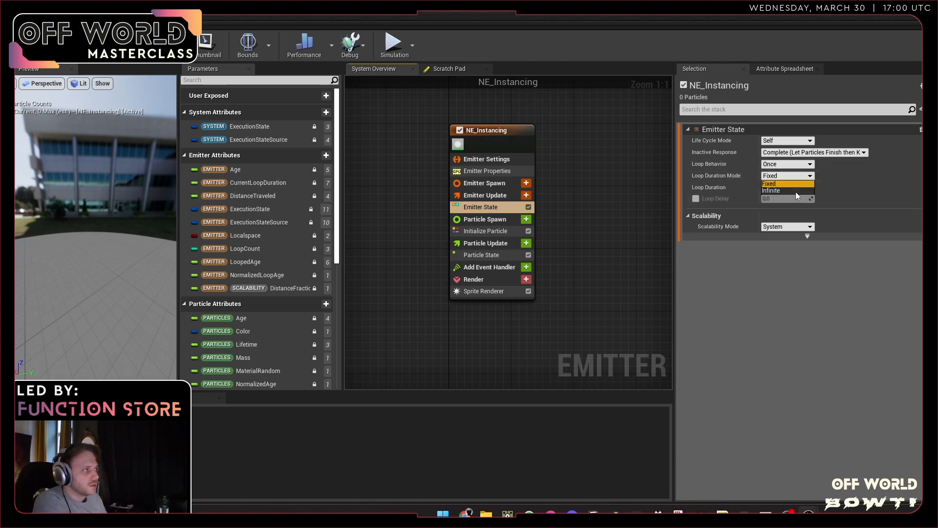
left_click(796, 191)
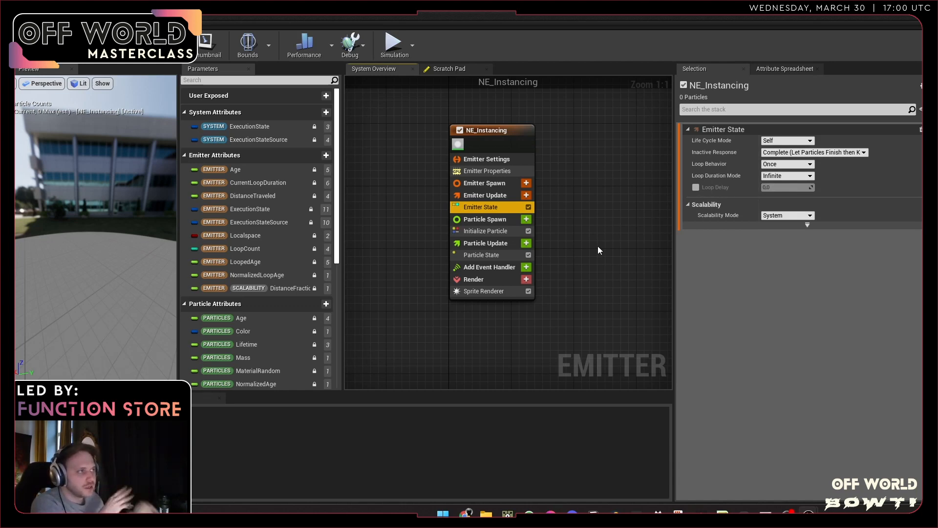
- Disable Kill Particles When Lifetime Has Elapsed in the Particle State module
left_click(480, 232)
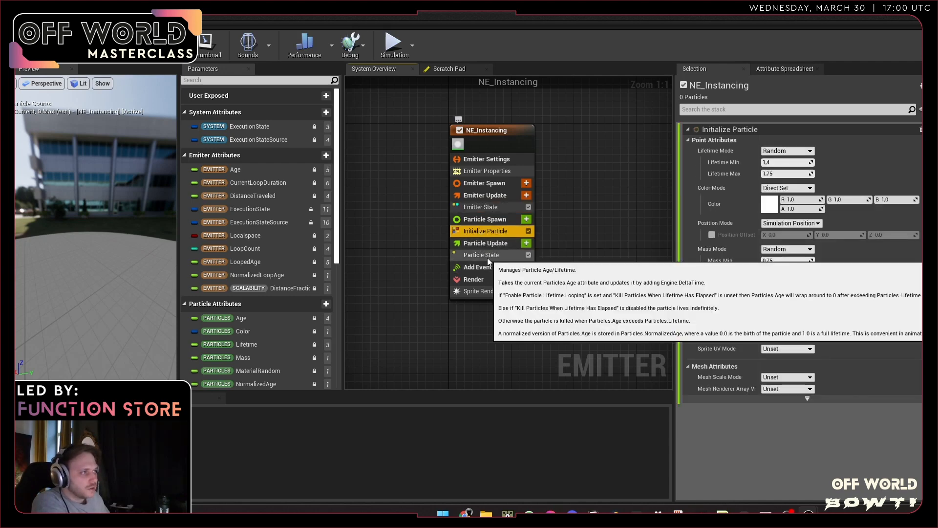
left_click(487, 257)
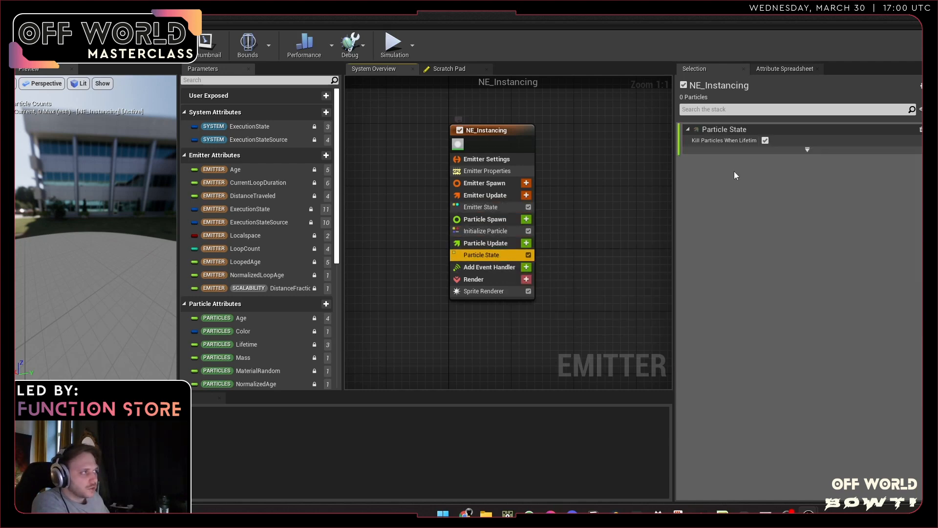
left_click(765, 140)
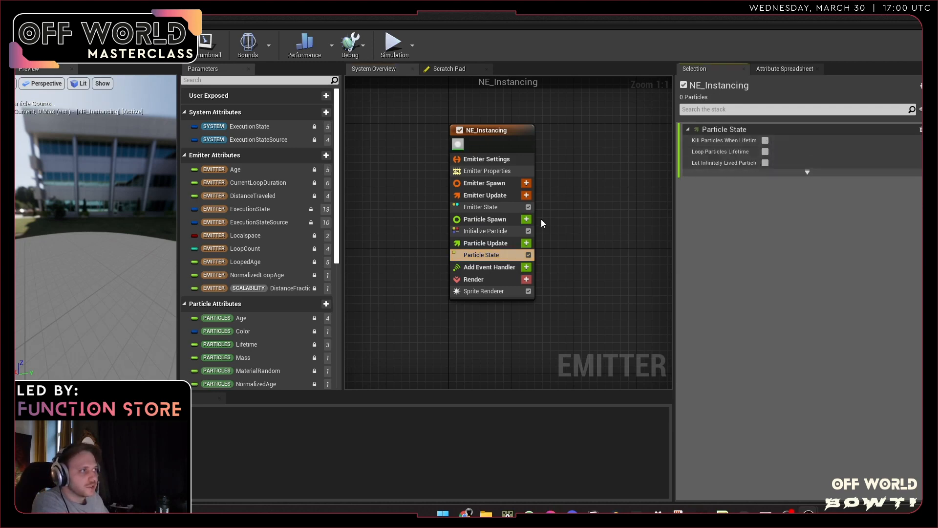
- In Initialize Particle, set Position Mode to Direct Set and both Sprite Size Mode and Mesh Scale Mode to Uniform
left_click(498, 232)
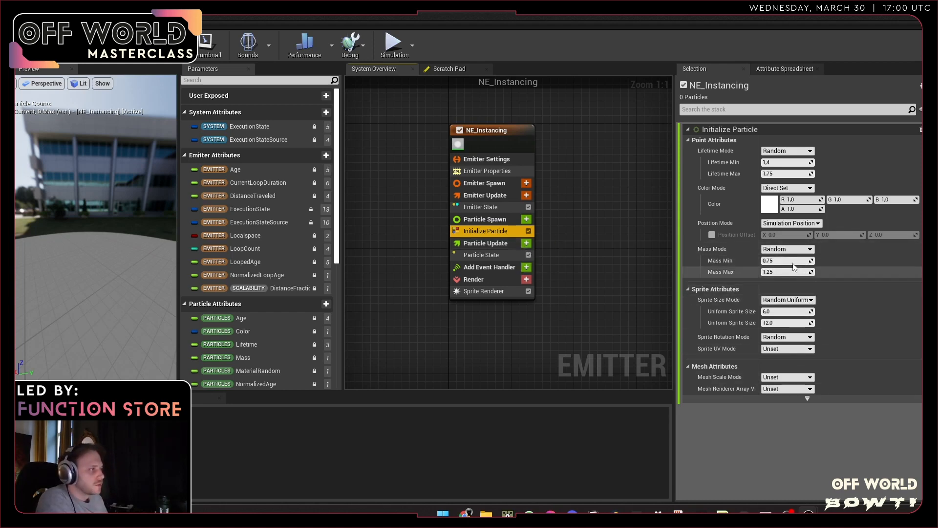
left_click(795, 226)
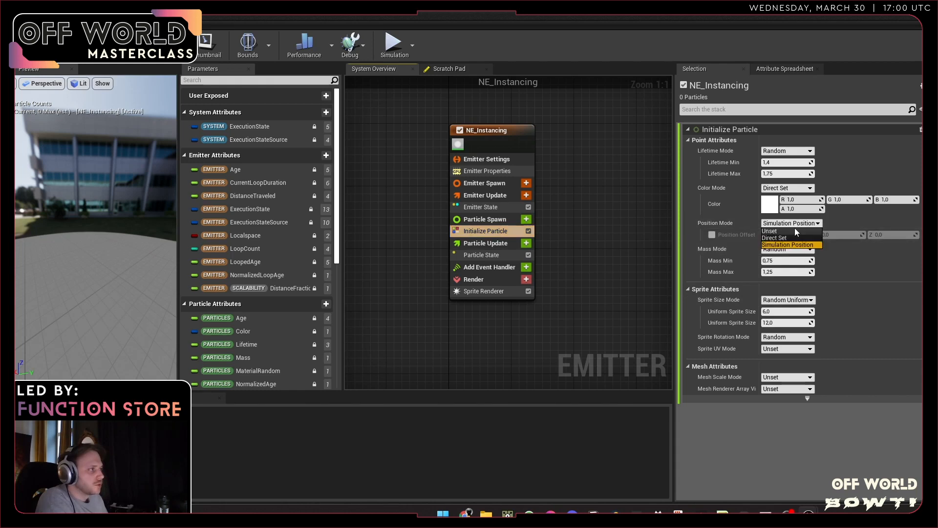
left_click(796, 238)
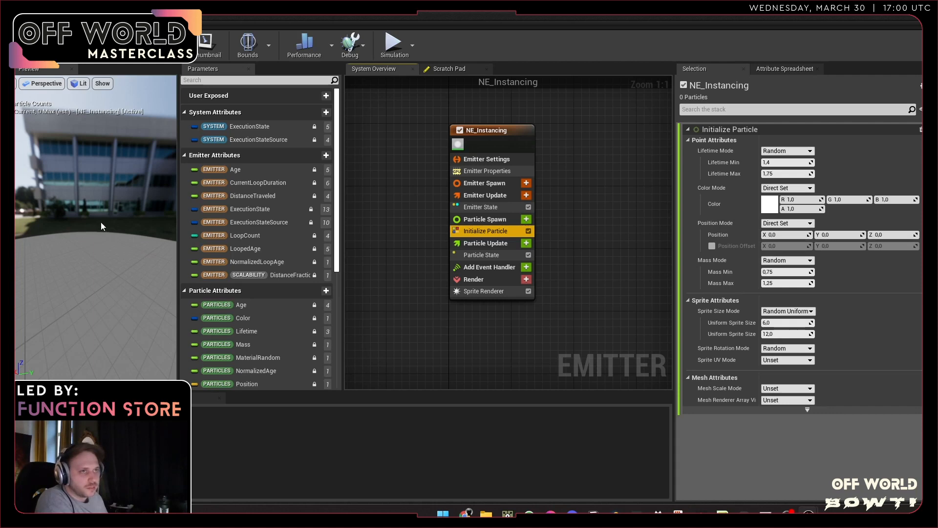
mouse_move(719, 224)
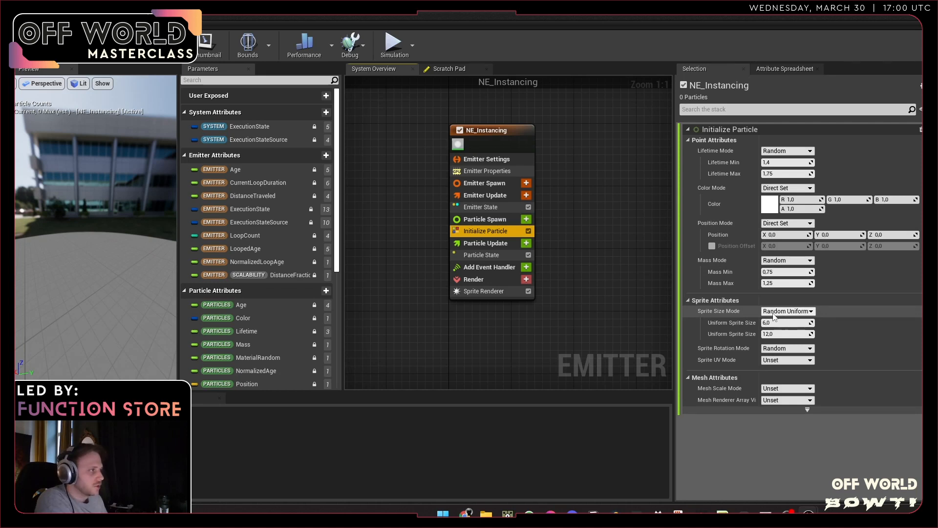
left_click(798, 313)
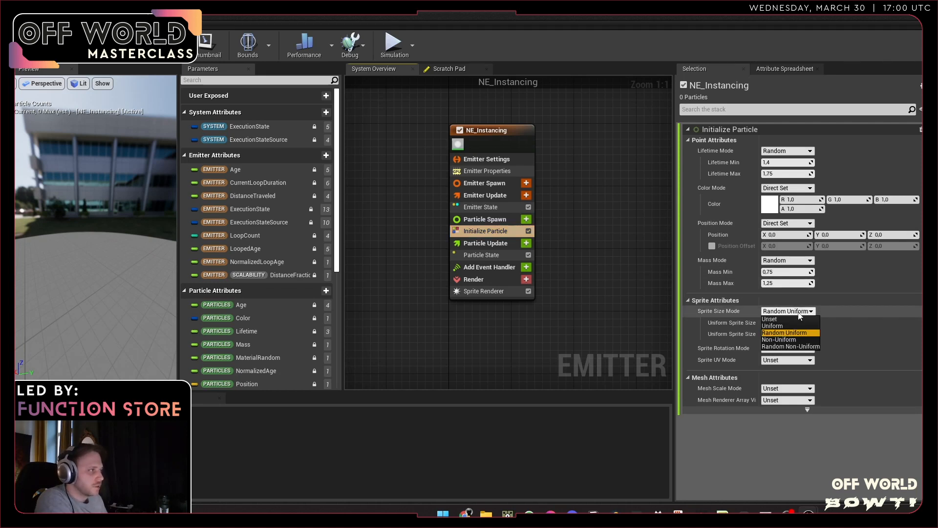
left_click(786, 325)
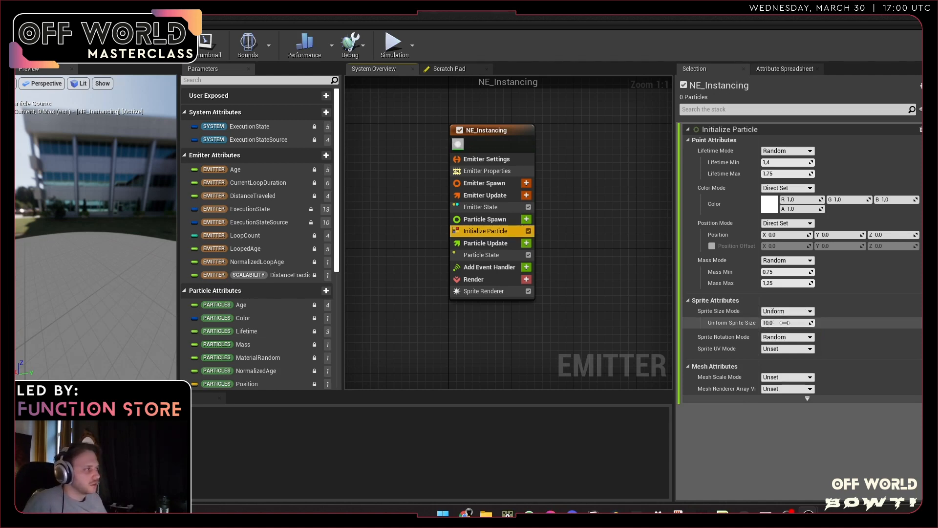
left_click(792, 380)
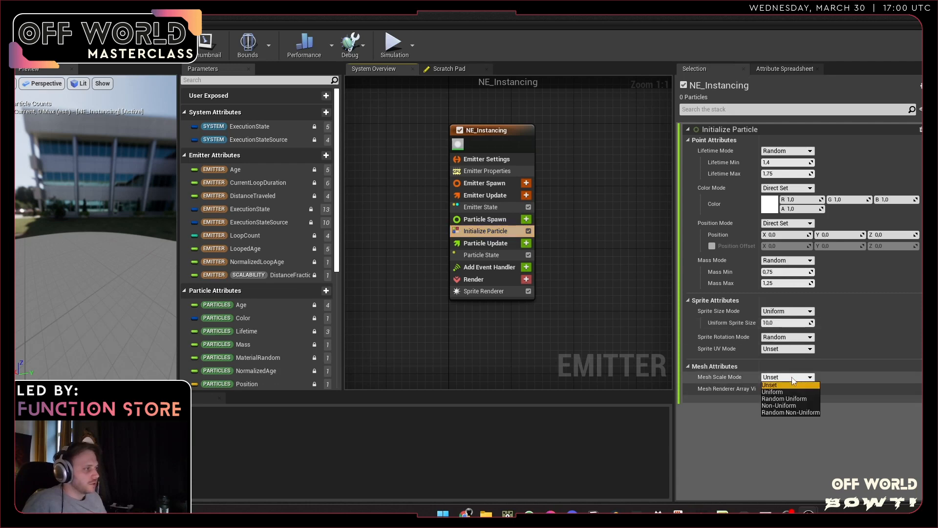
left_click(795, 391)
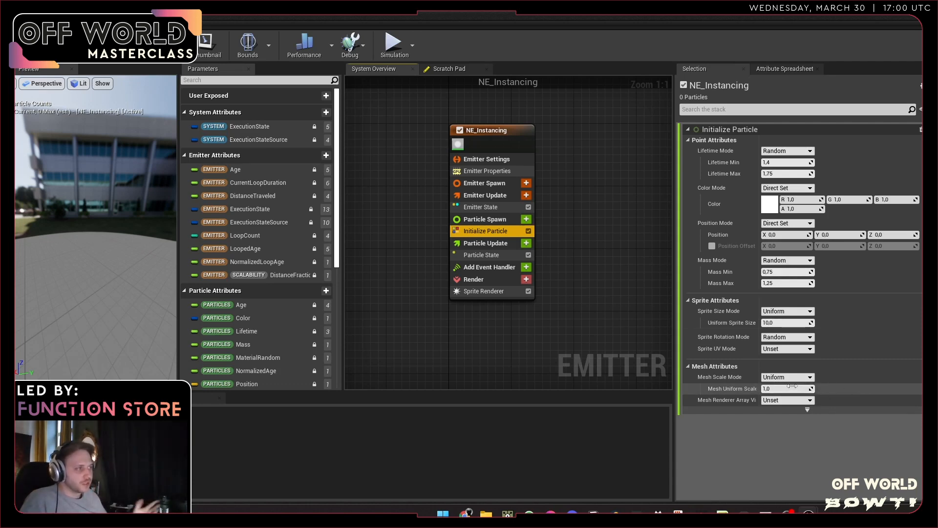
- Add a Mesh Renderer to the emitter with its properties shown, and disable the Sprite Renderer
left_click(525, 281)
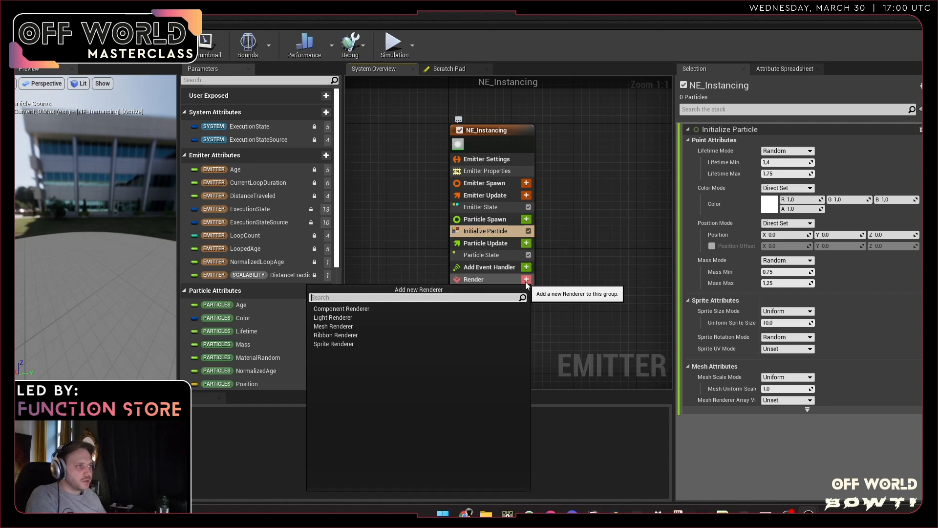
left_click(391, 325)
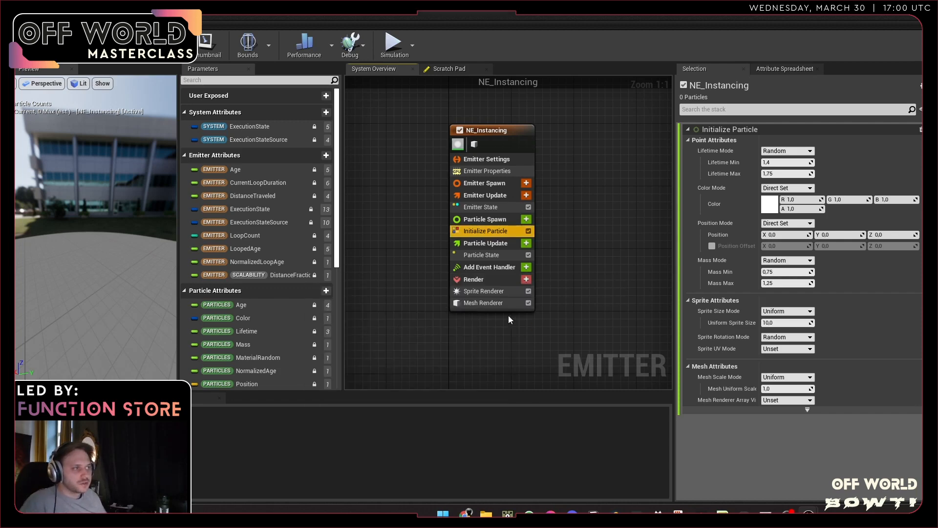
left_click(527, 292)
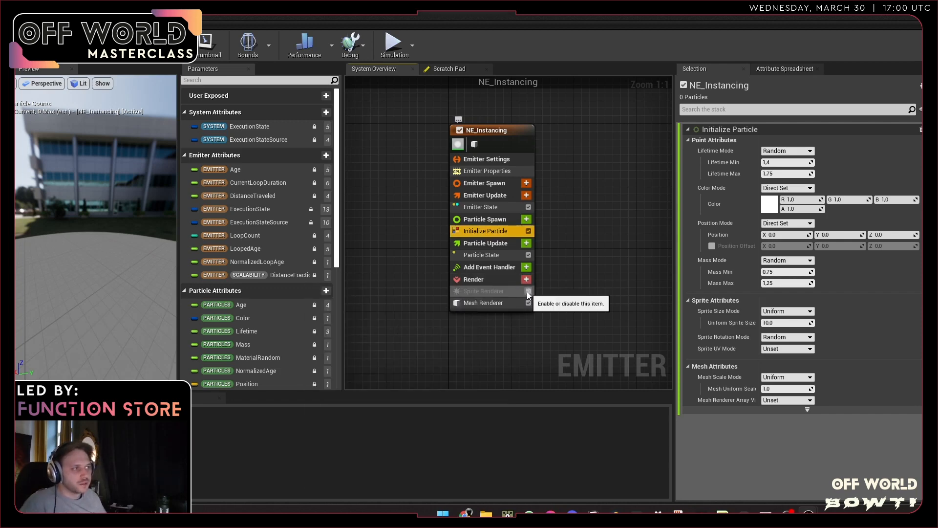
left_click(500, 303)
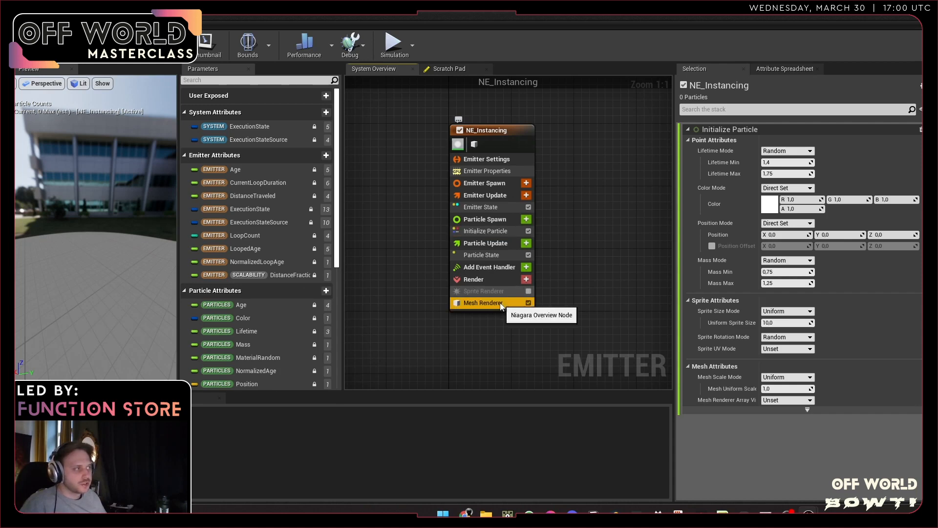
- Check the meshes available to the Mesh Renderer, and copy the basic Cube from the level editor into the Content folder
left_click(816, 175)
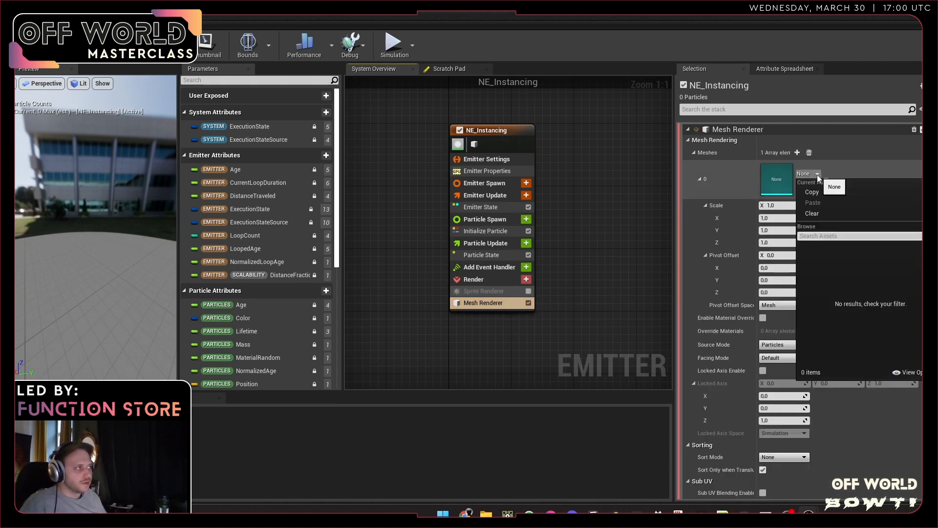
left_click(817, 174)
mouse_move(808, 514)
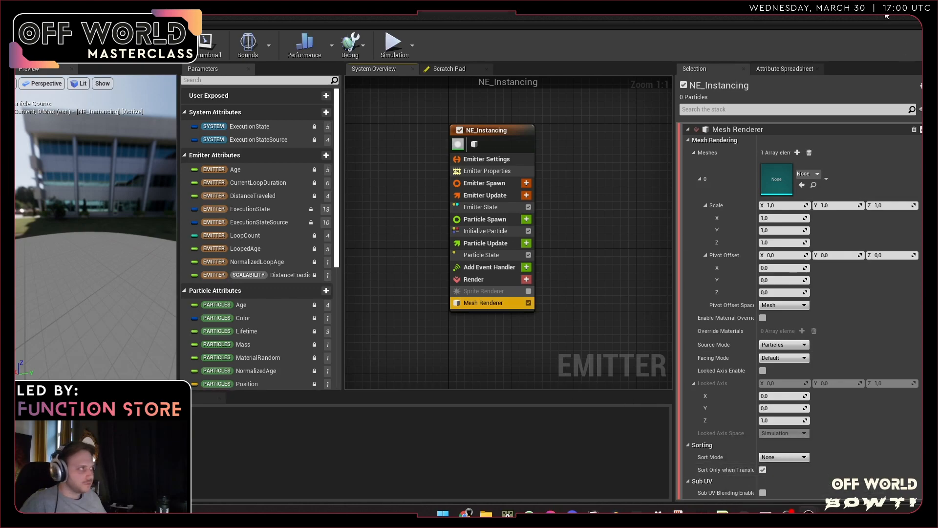
left_click(897, 7)
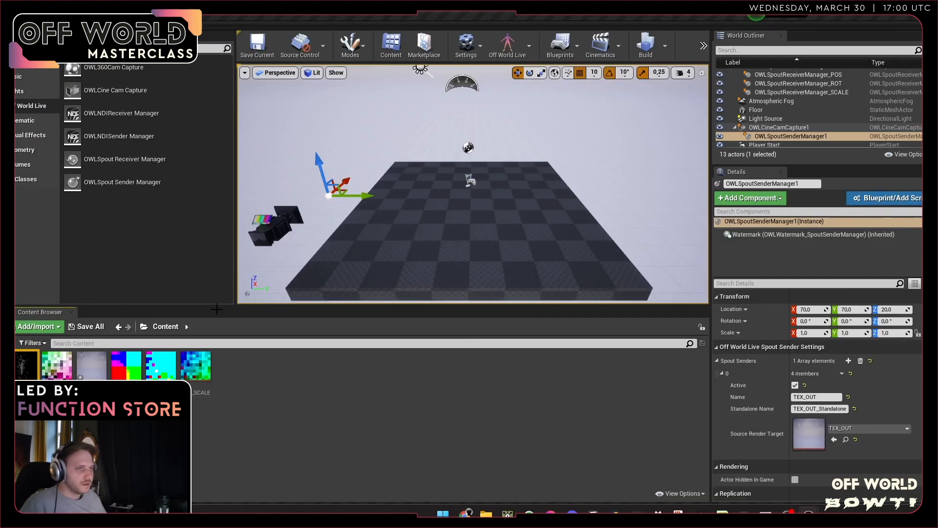
left_click(21, 77)
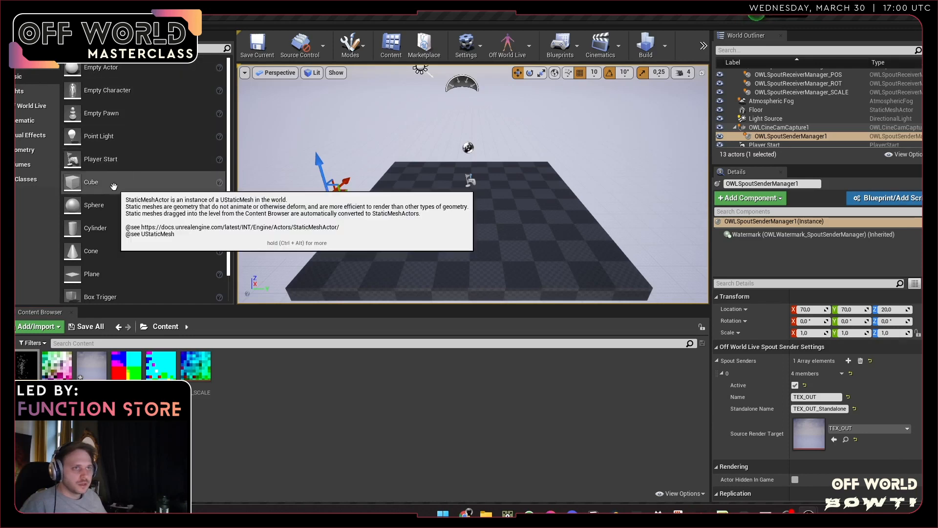
left_click_drag(111, 186, 242, 376)
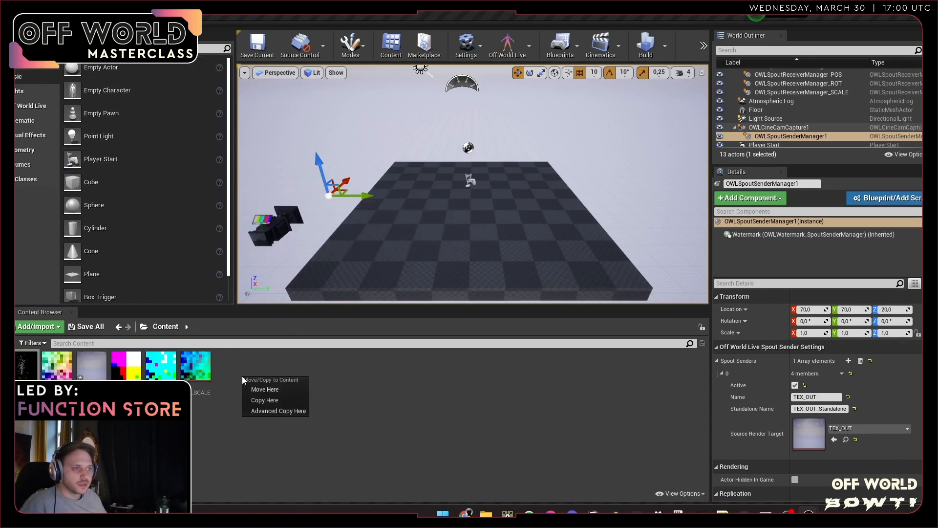
left_click(273, 400)
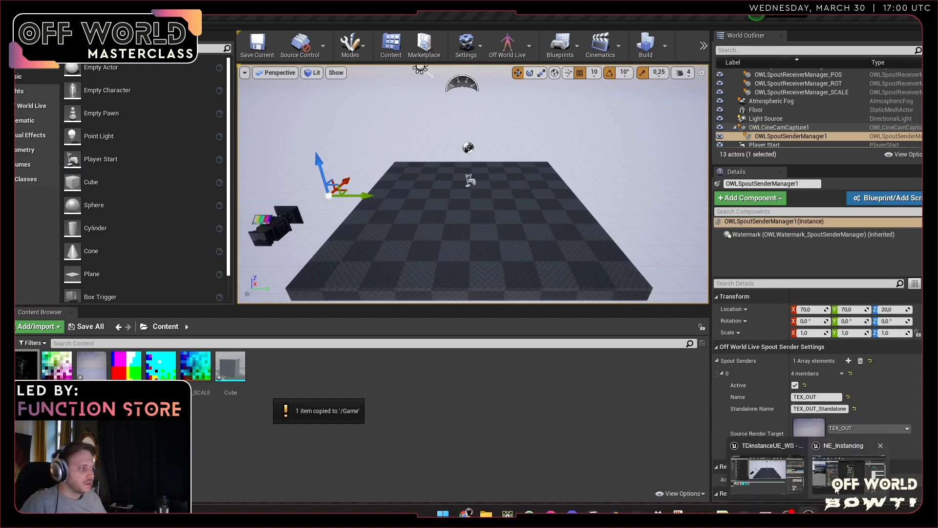
- Return to NE_Instancing and assign the Cube static mesh to the Mesh Renderer
left_click(849, 468)
left_click(808, 173)
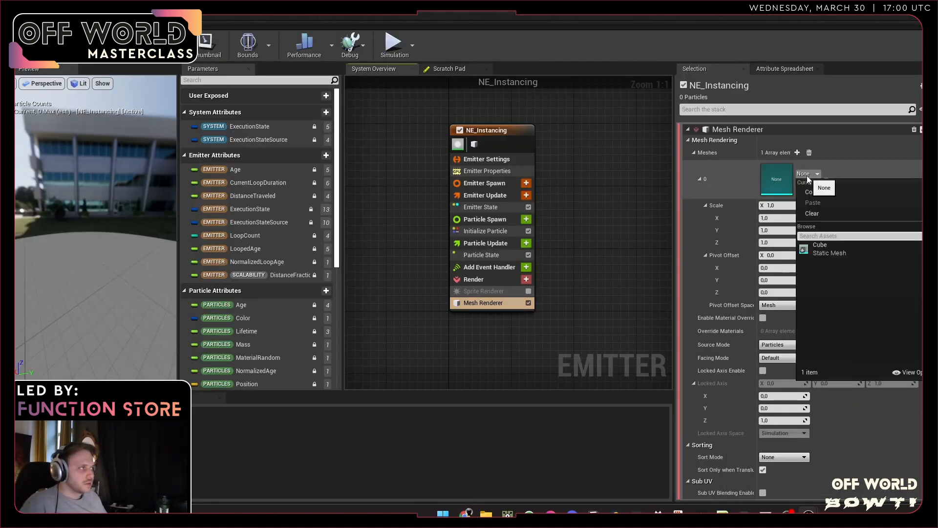
left_click(831, 248)
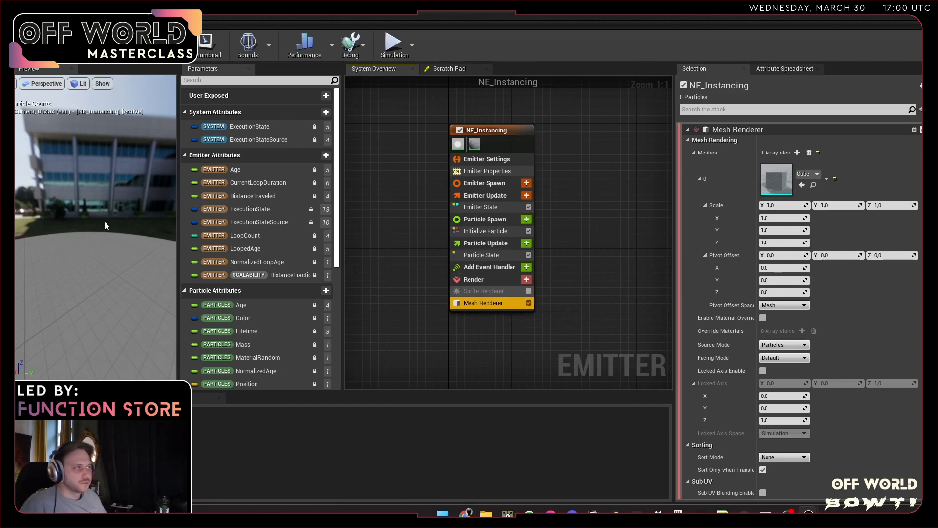
- Switch to TouchDesigner and examine the box1 geometry that feeds the instancing in geo1
mouse_move(508, 514)
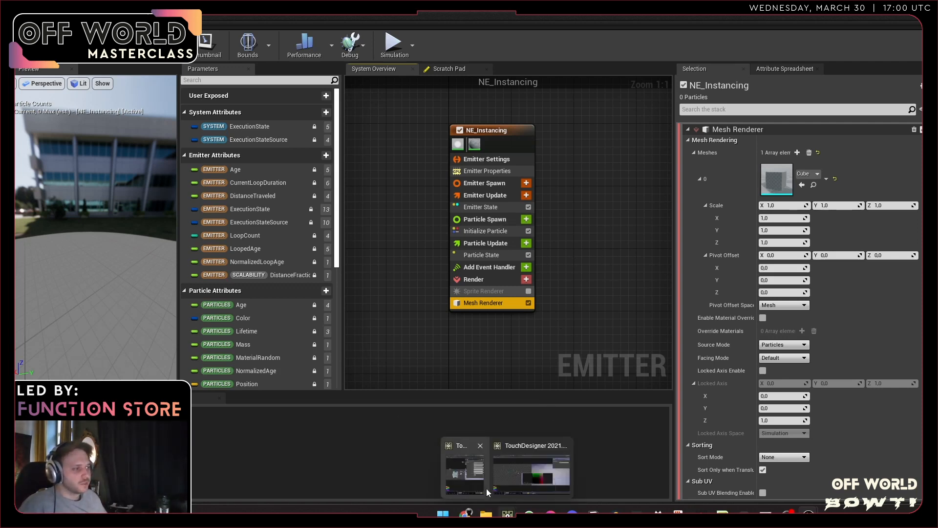
mouse_move(476, 475)
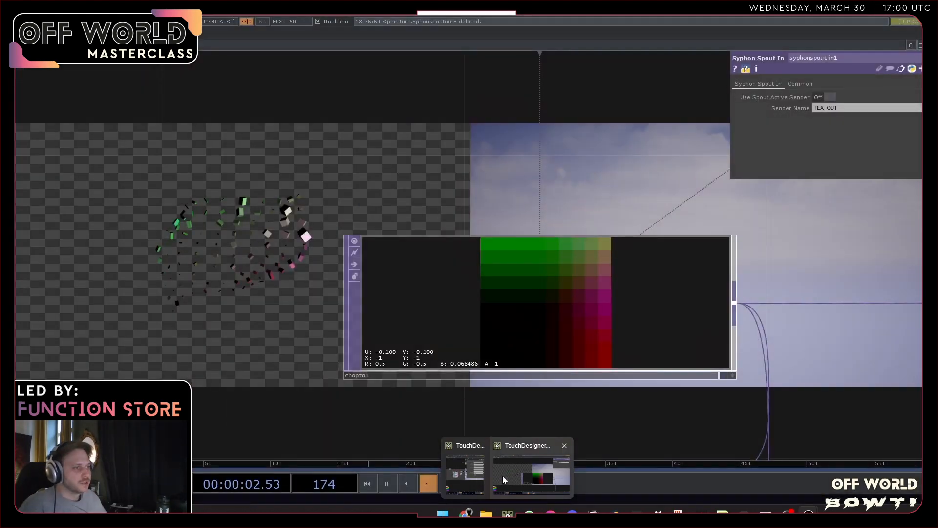
left_click(502, 475)
scroll(264, 246, "down", 10)
left_click_drag(220, 281, 239, 395)
scroll(376, 208, "up", 5)
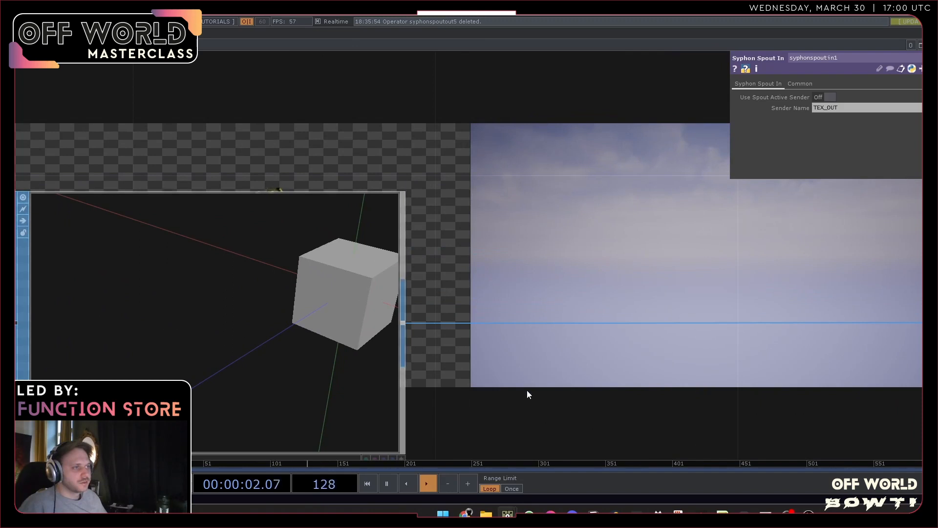
left_click_drag(527, 389, 503, 319)
scroll(501, 315, "down", 3)
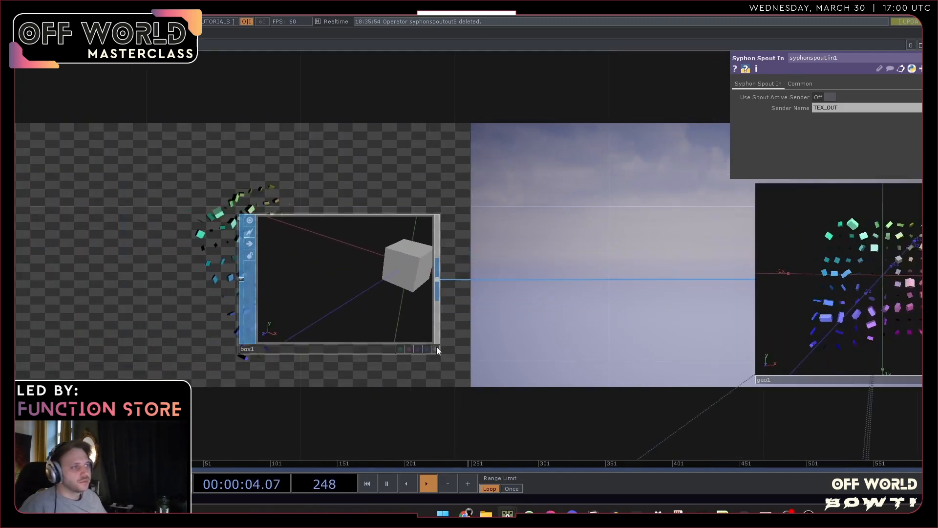
- View the box1 cube from another angle, and return to the NE_Instancing emitter in Unreal Engine
left_click_drag(434, 342, 339, 310)
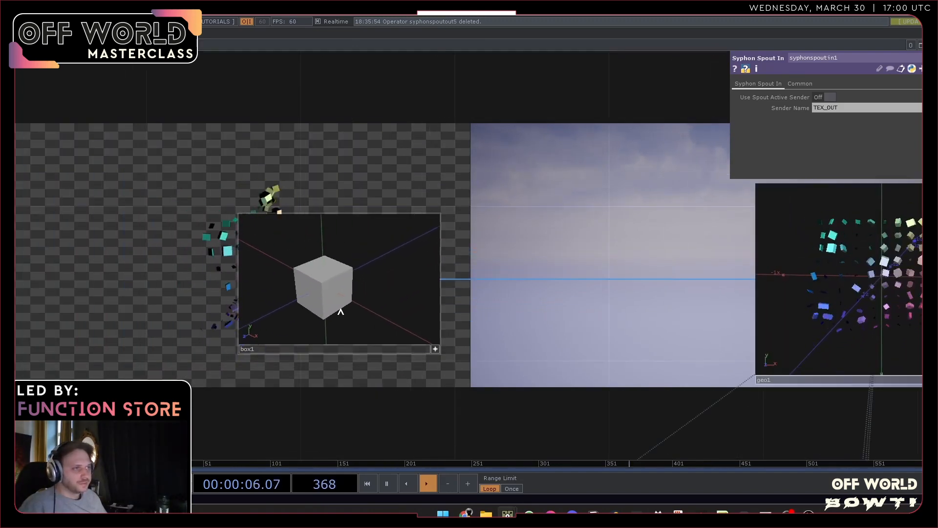
left_click(435, 348)
left_click(376, 279)
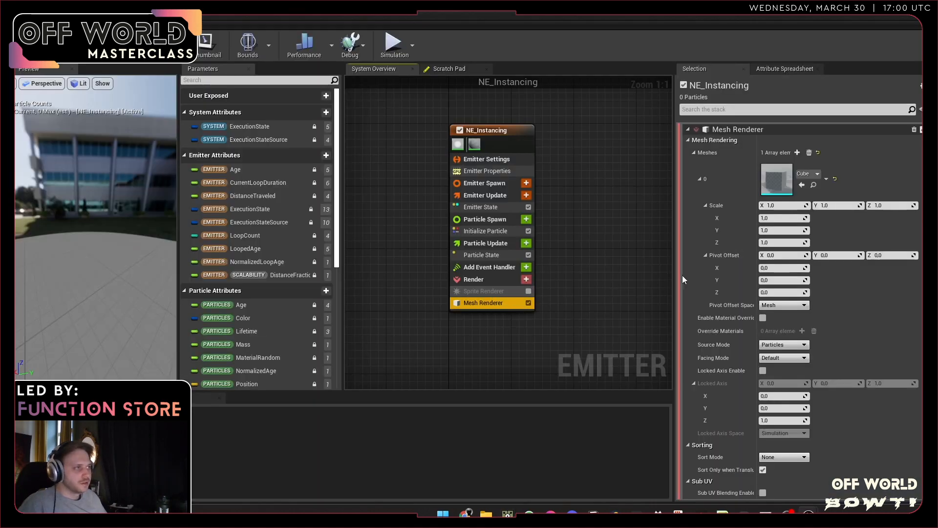
left_click(801, 184)
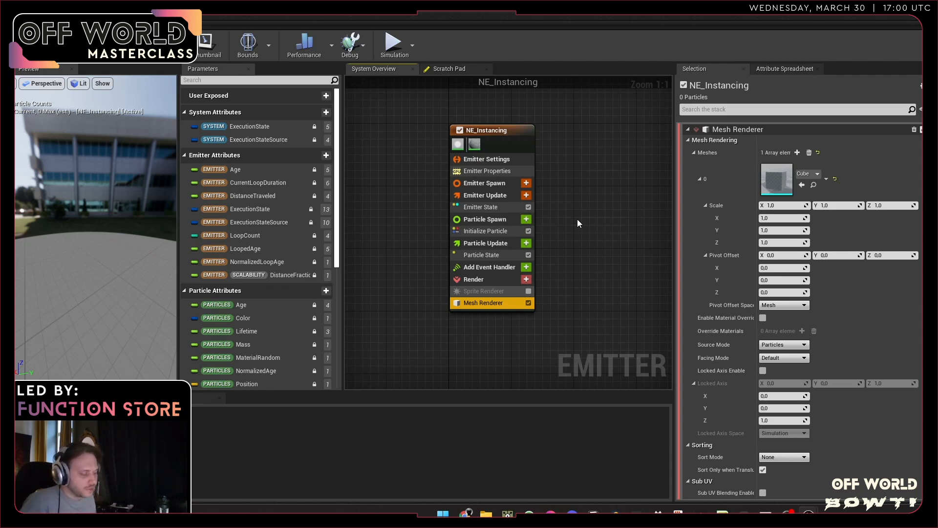
- Review the settings of the Initialize Particle, Emitter State and Particle State modules in NE_Instancing
left_click(495, 231)
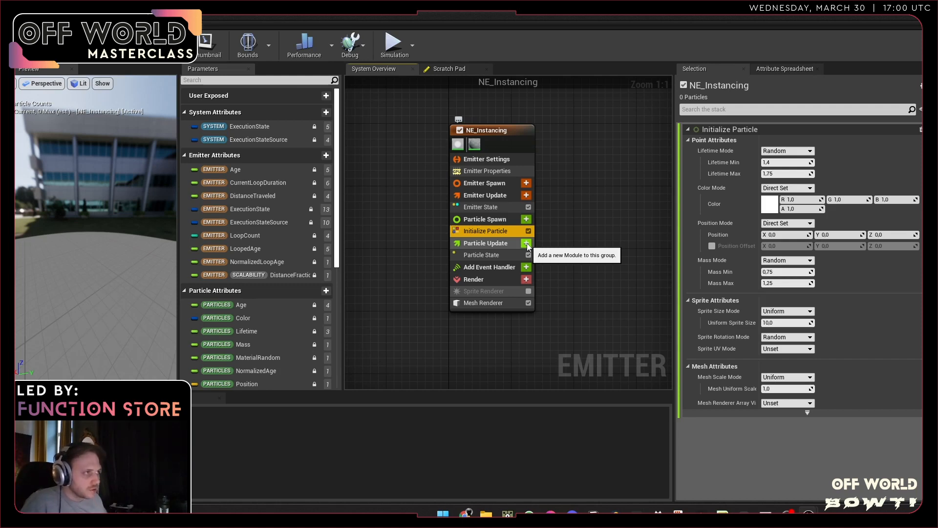
left_click(496, 208)
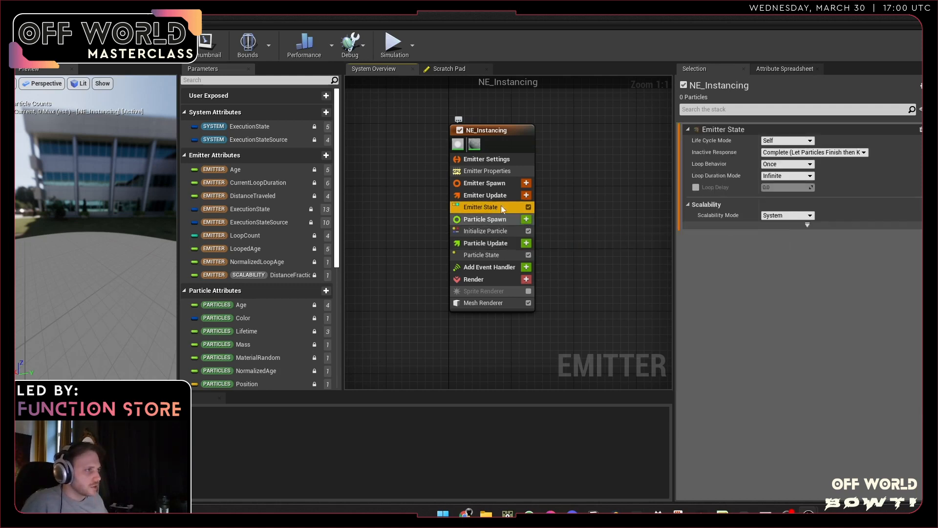
left_click(494, 231)
left_click(494, 254)
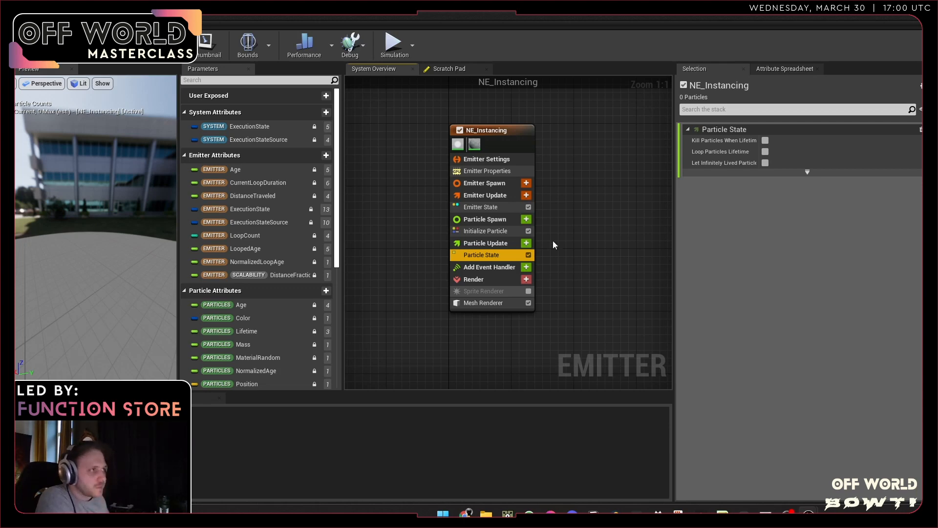
- Add a Spawn Burst Instantaneous module to the Emitter Update group
left_click(526, 196)
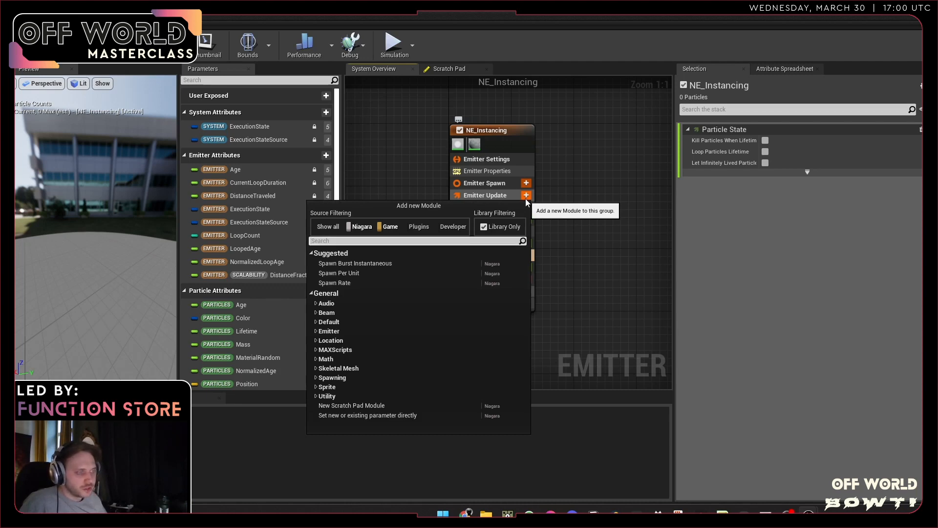
type("spawn")
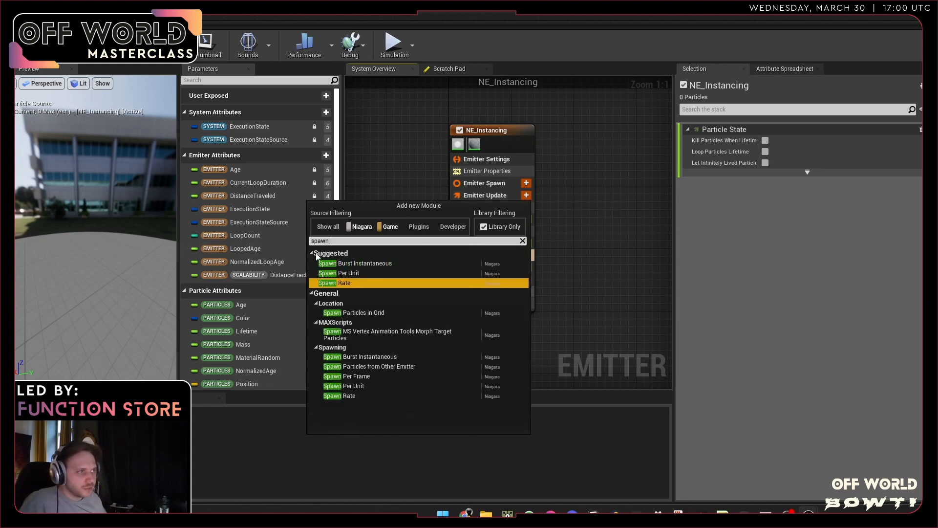
left_click(370, 262)
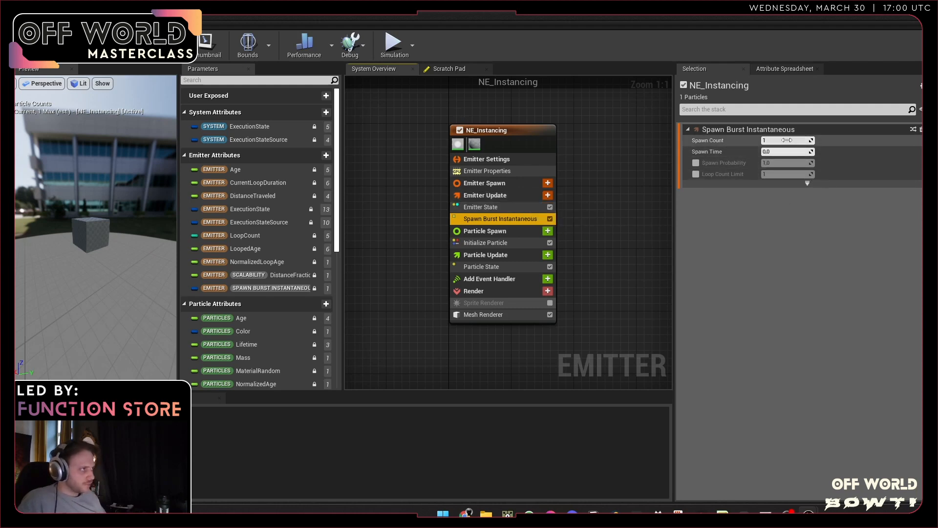
- Create a user-exposed int32 parameter named NumInstances
left_click(326, 97)
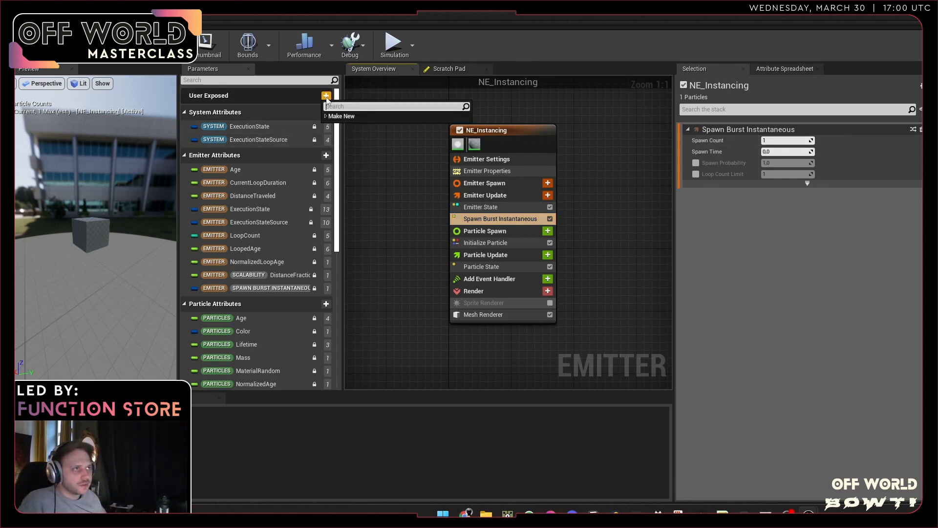
left_click(326, 98)
left_click(326, 98)
left_click(342, 107)
type("int")
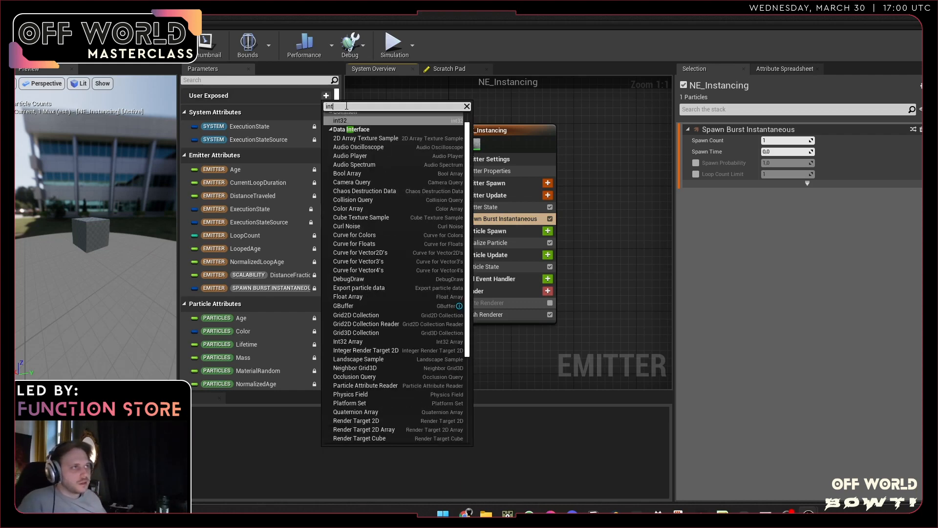
left_click(372, 119)
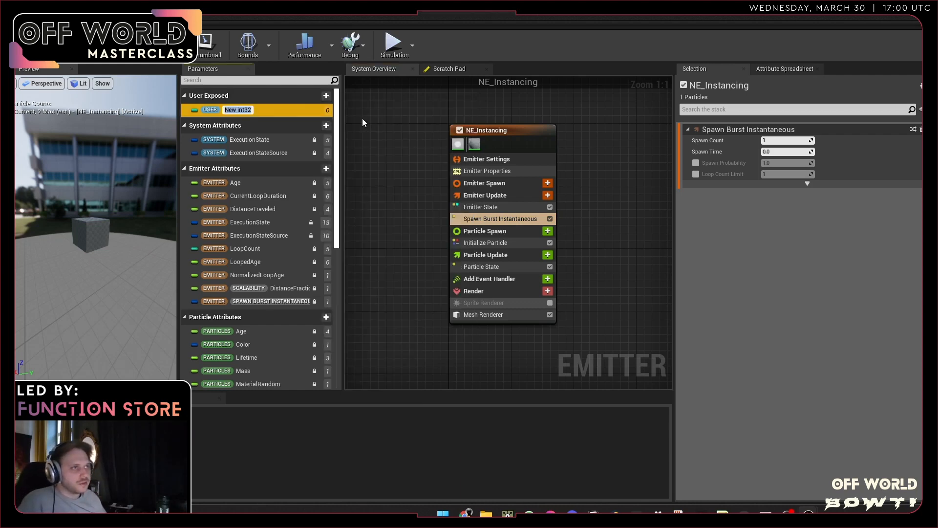
type("Nu")
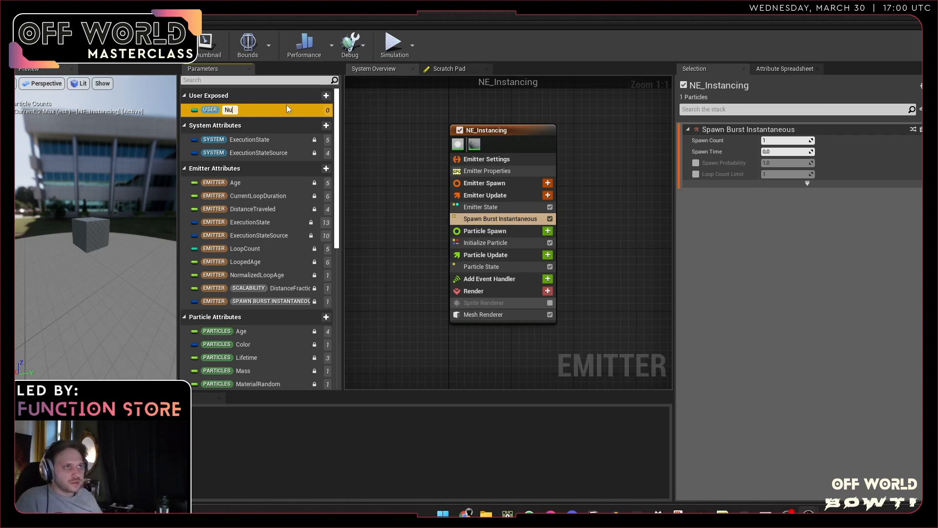
type("mInstances")
key("Return")
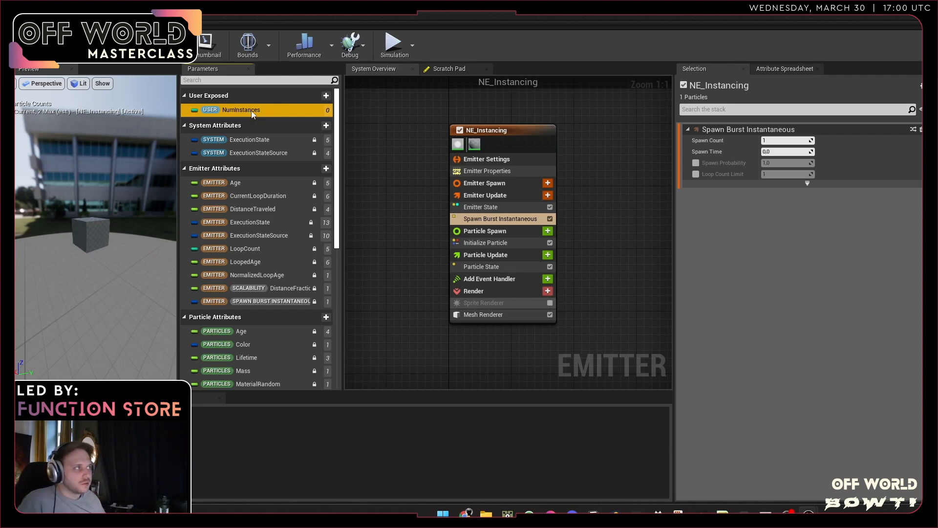
- Bind the Spawn Count of Spawn Burst Instantaneous to the NumInstances user parameter
left_click_drag(252, 114, 779, 141)
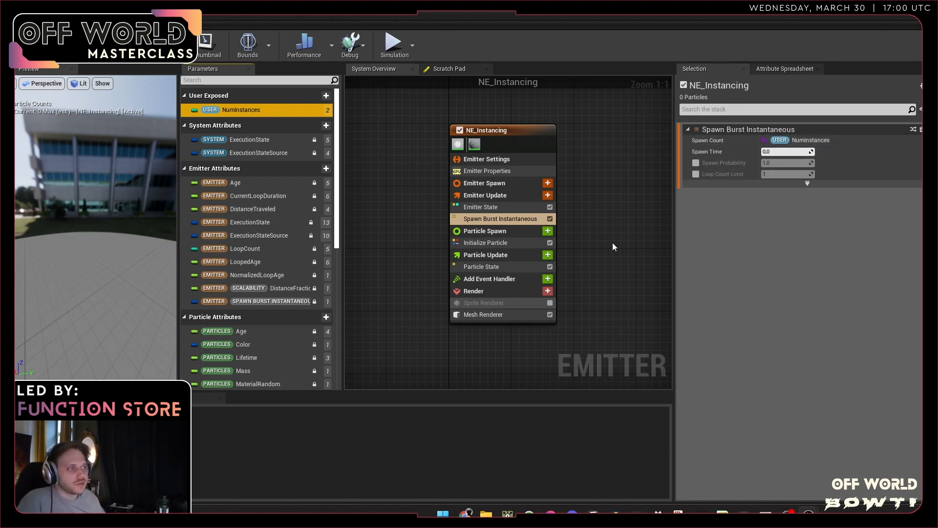
mouse_move(508, 513)
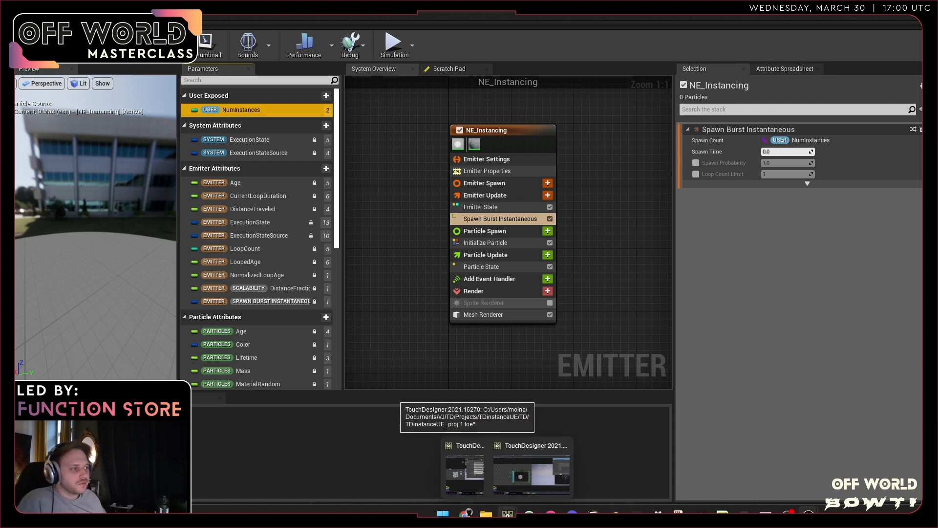
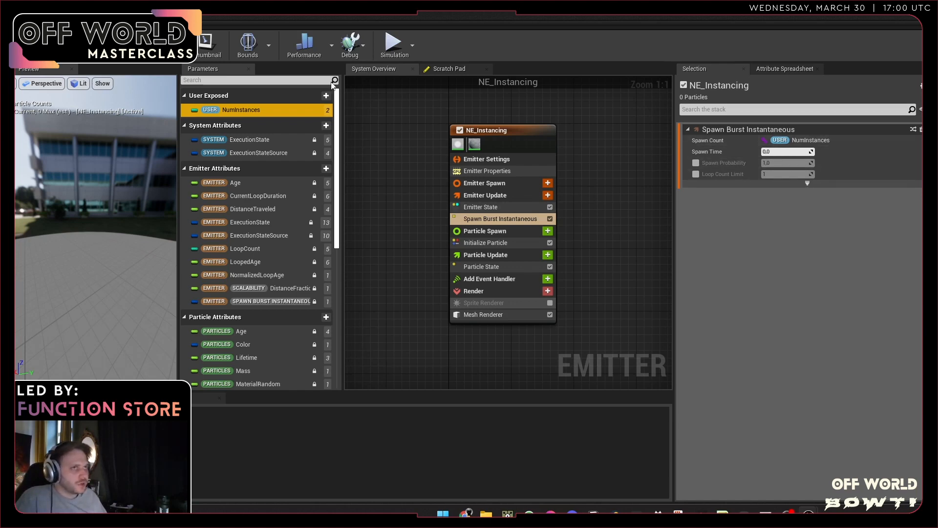
mouse_move(809, 513)
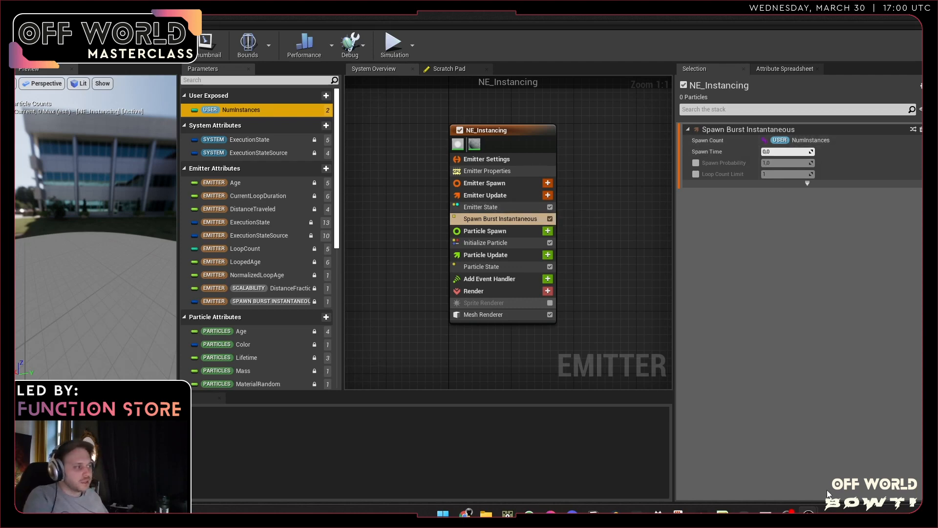
- Add a Sample Texture module to the Particle Update group
left_click(547, 255)
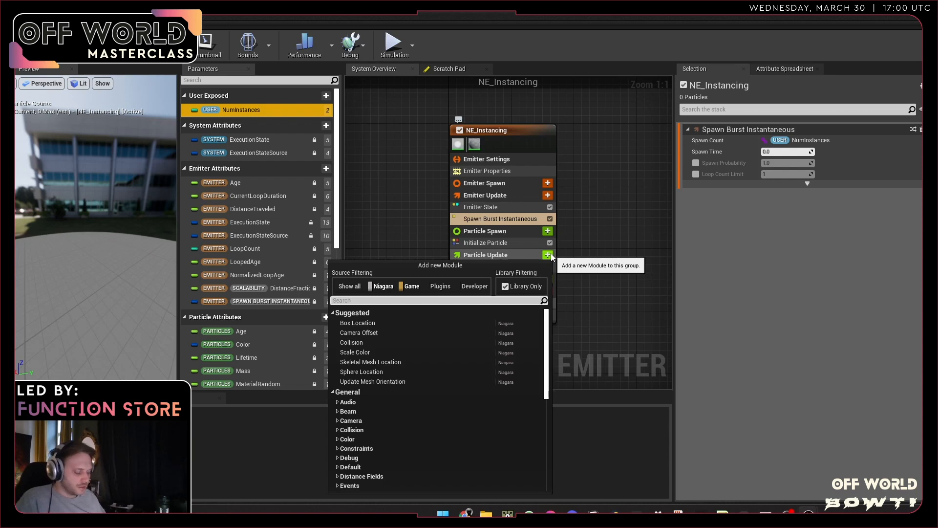
left_click(570, 254)
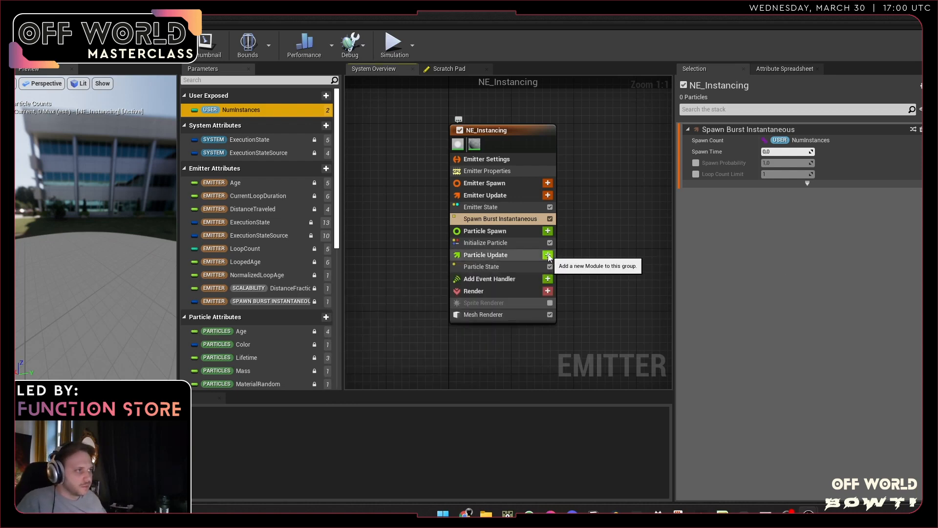
left_click(548, 255)
type("sa")
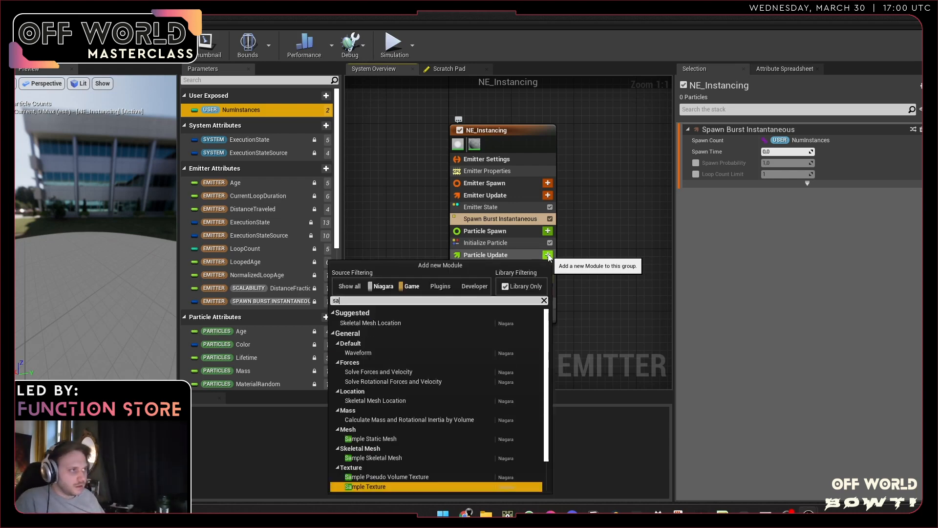
type("mple")
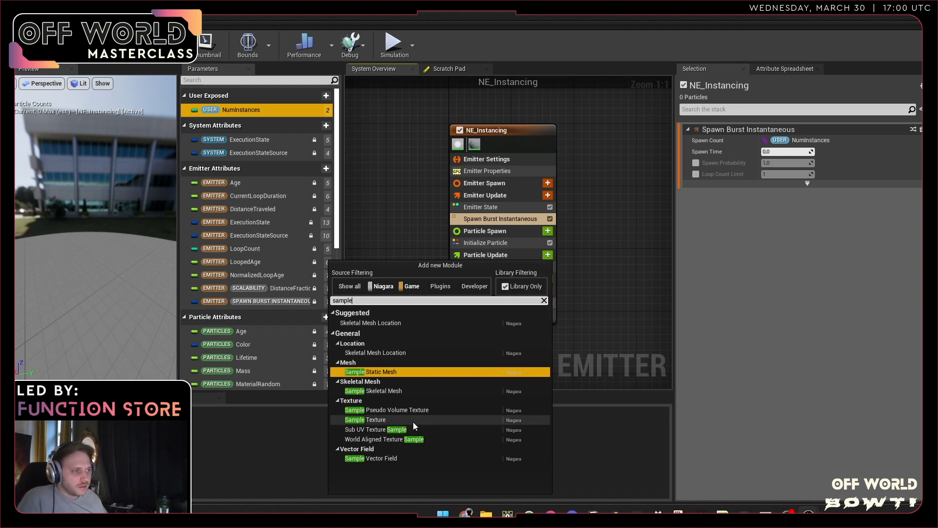
left_click(398, 420)
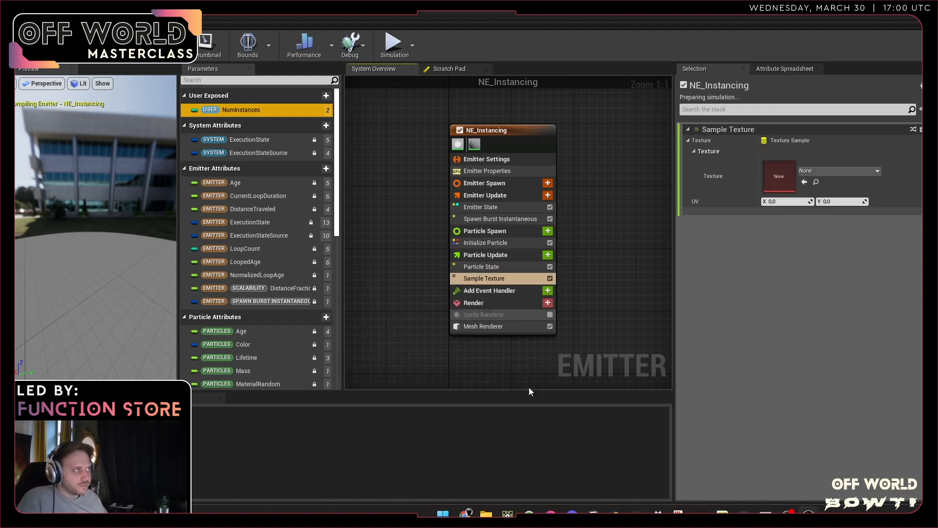
- Assign the TEX_POS render target as the texture of the Sample Texture module
left_click(839, 171)
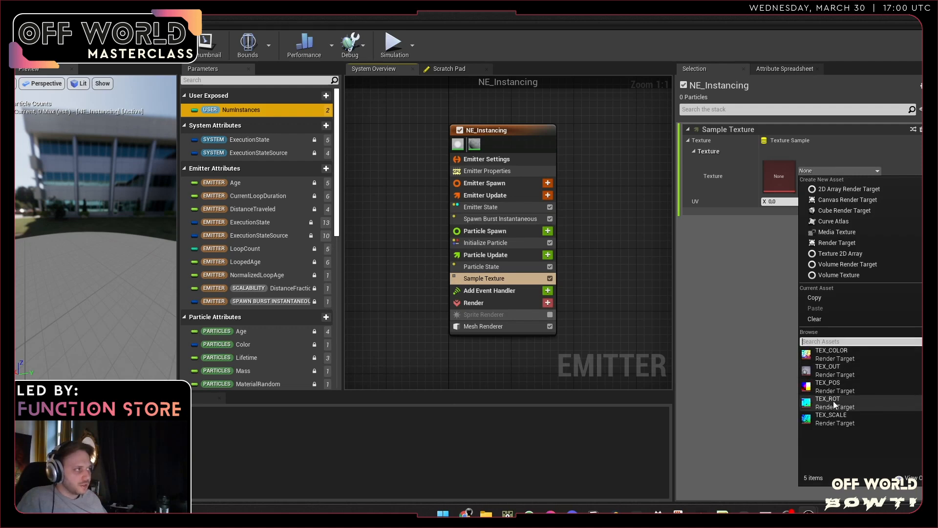
left_click(833, 401)
left_click(845, 169)
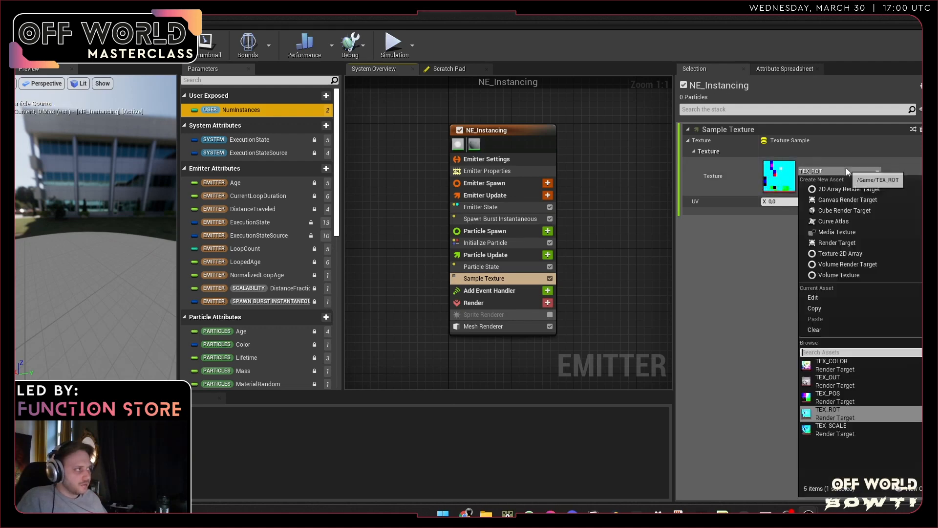
left_click(840, 394)
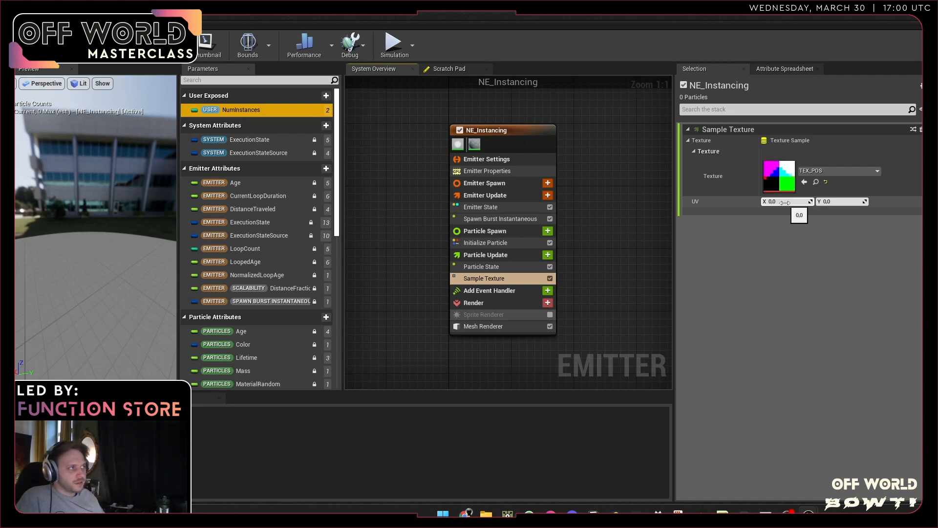
- Set the Sample Texture module's UV to 0.5 in both X and Y
mouse_move(784, 202)
left_mouse_down()
mouse_move(810, 202)
mouse_move(788, 202)
left_mouse_up()
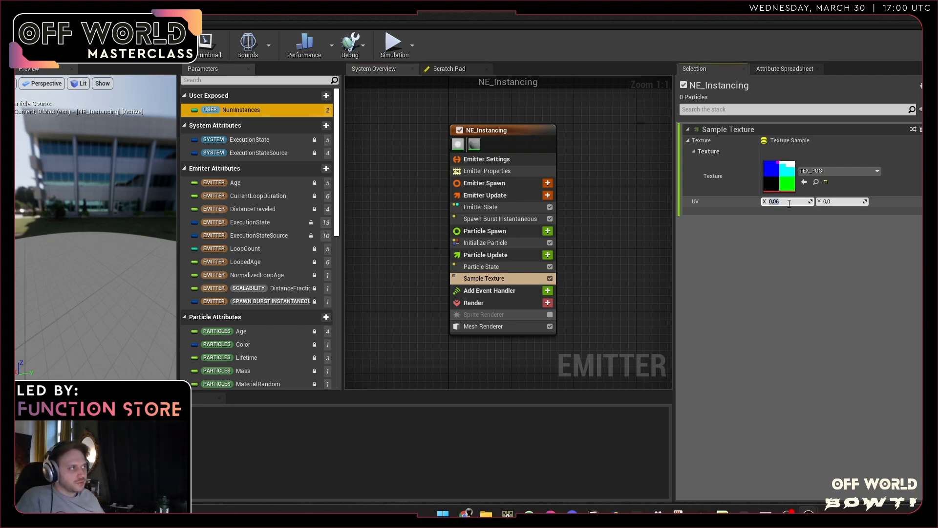
left_click(804, 236)
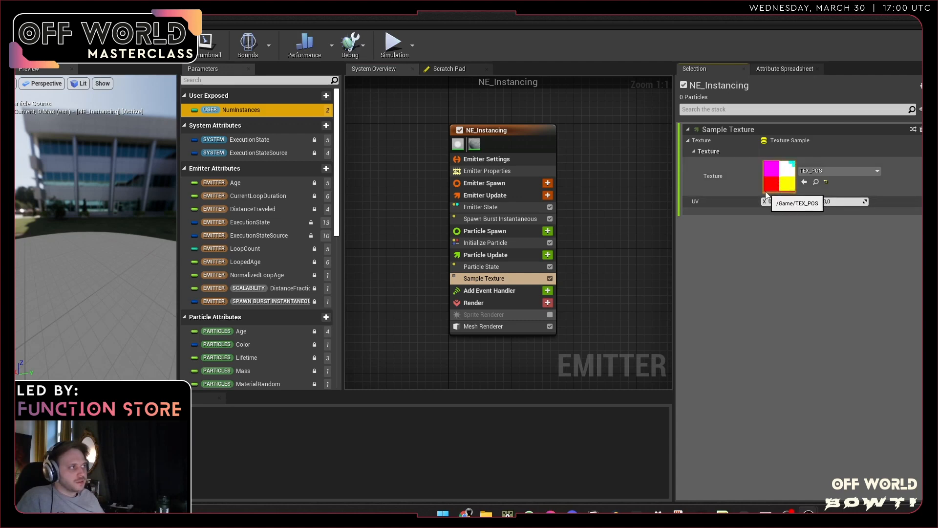
left_click(790, 202)
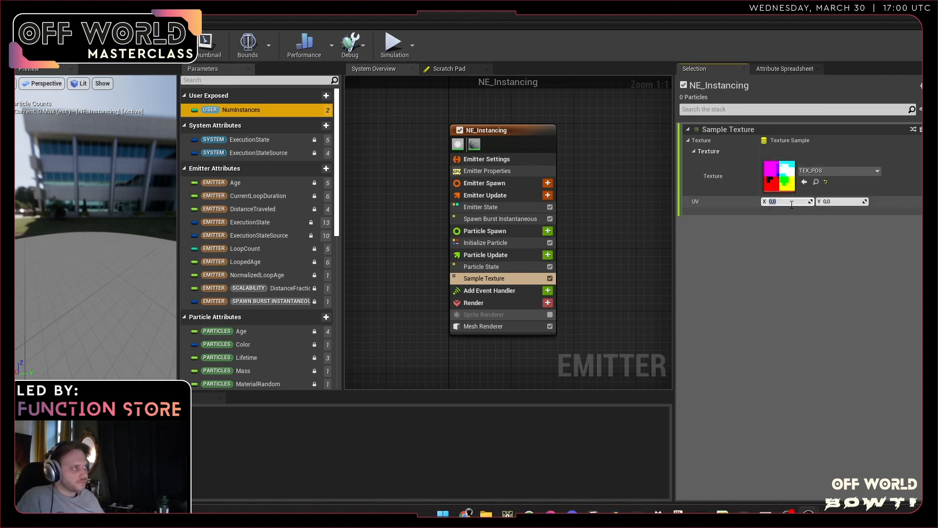
type("0")
key("Return")
type("0,5")
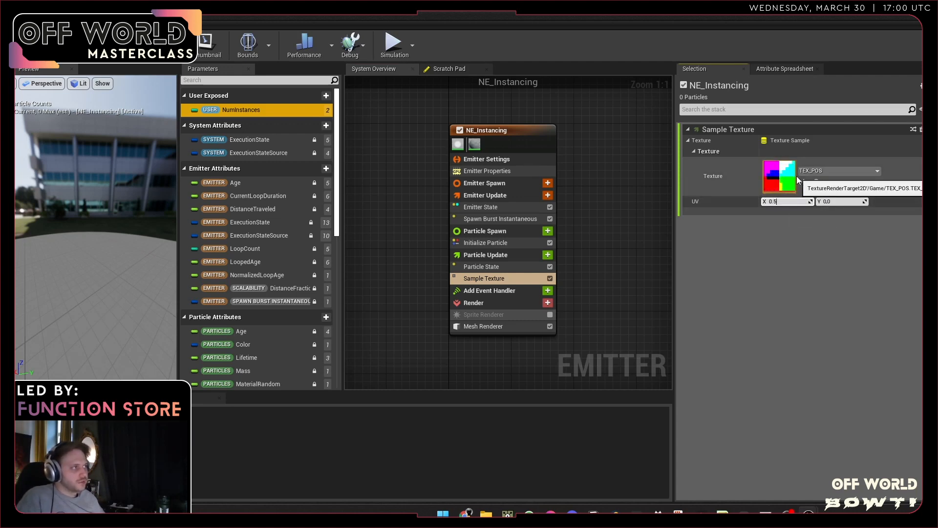
key("Tab")
type("0.5")
key("Return")
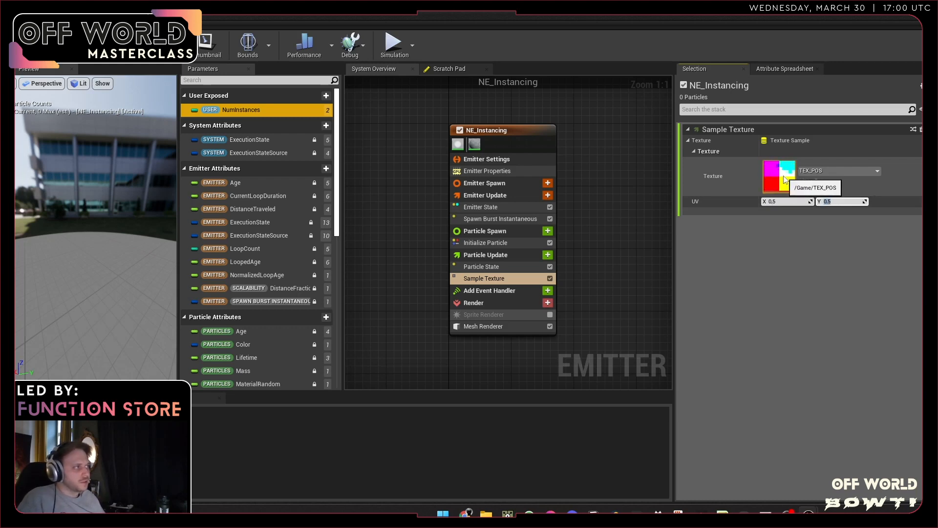
left_click(784, 201)
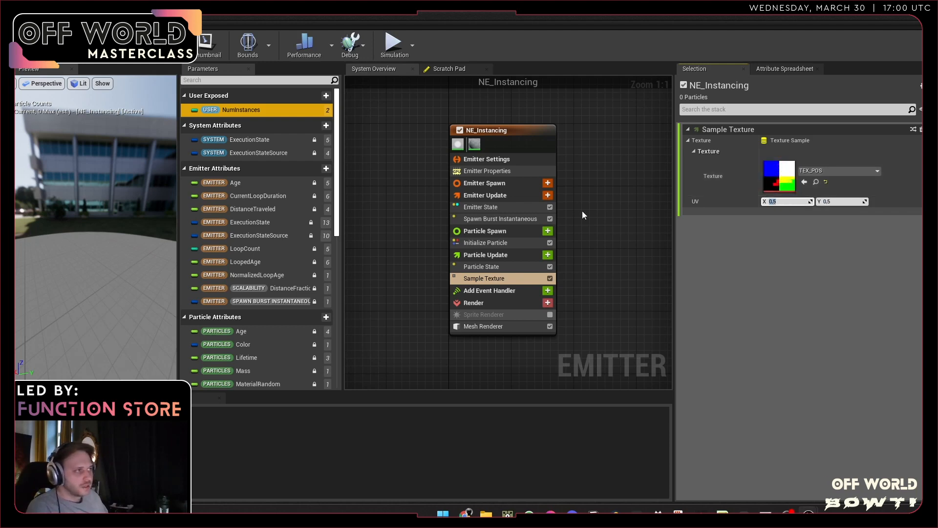
- Review the Spawn Burst Instantaneous, Initialize Particle and Particle State modules, and open the Sample Texture module script to inspect its node graph
left_click(511, 219)
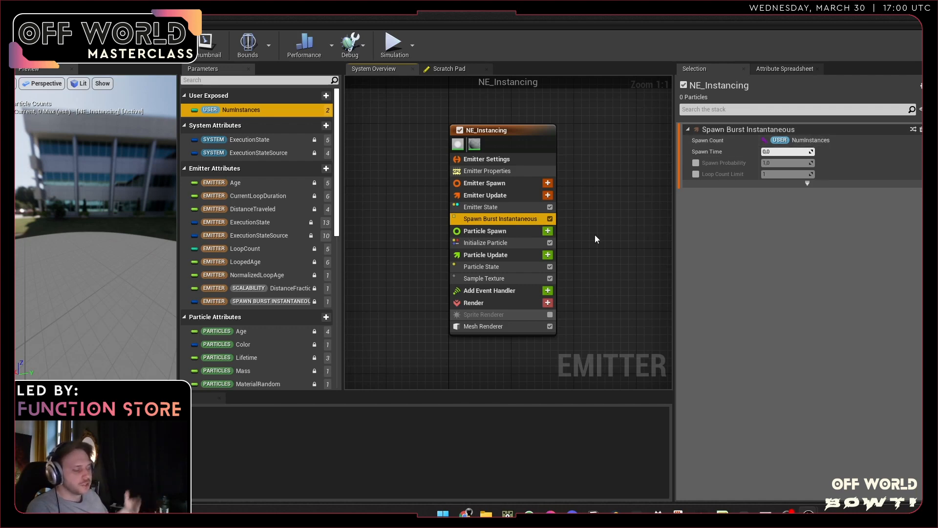
left_click(508, 242)
left_click(510, 267)
left_click(511, 278)
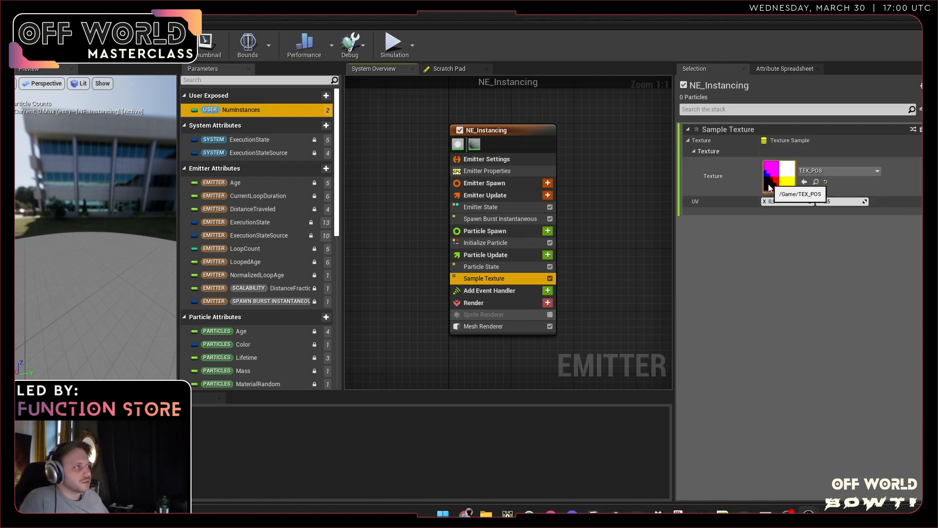
mouse_move(797, 203)
left_mouse_down()
mouse_move(779, 202)
mouse_move(797, 203)
left_mouse_up()
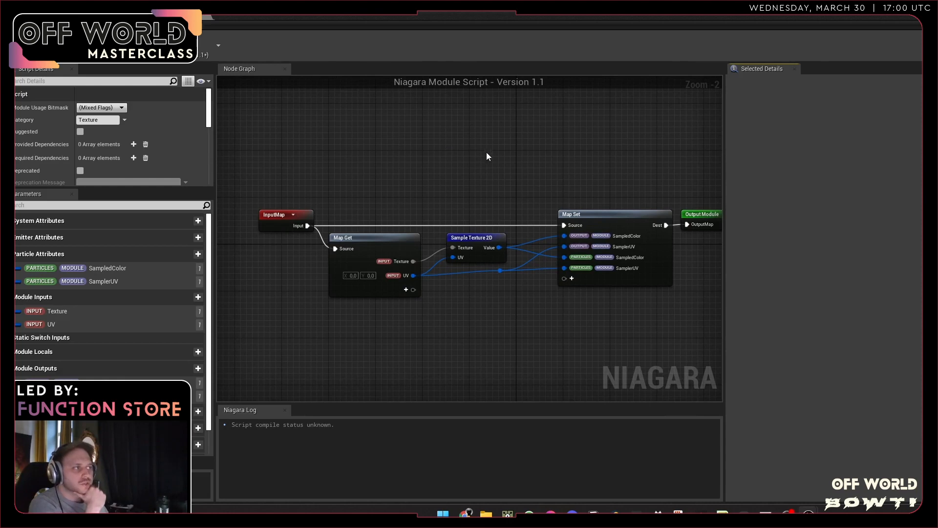
- Save a copy of the Sample Texture module script as MySampleTexture in the project's Content folder
scroll(486, 152, "down", 1)
mouse_move(519, 161)
right_mouse_down()
mouse_move(486, 180)
mouse_move(519, 164)
right_mouse_up()
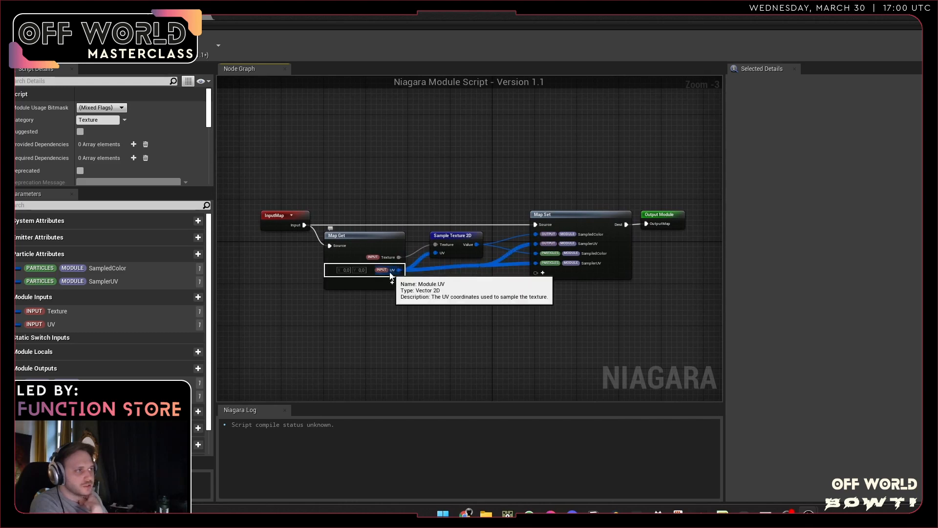
left_click(14, 25)
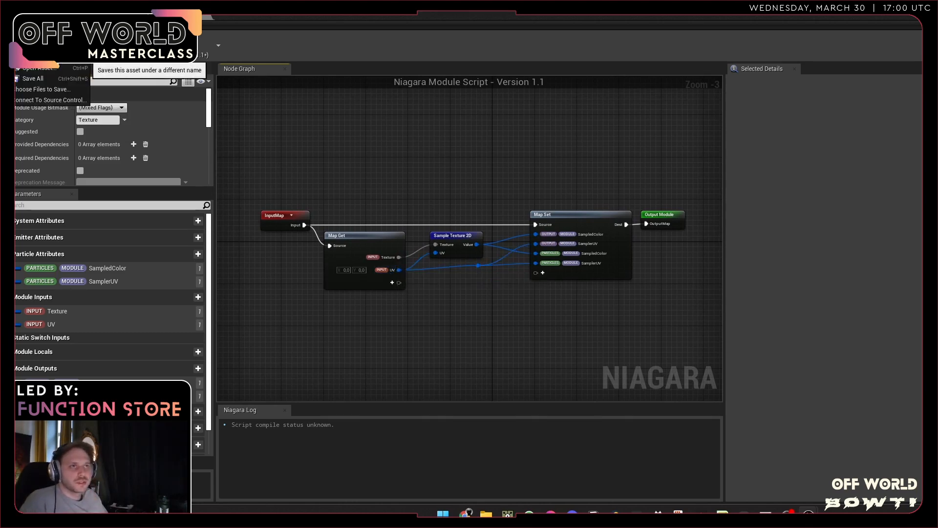
left_click(44, 57)
key("Home")
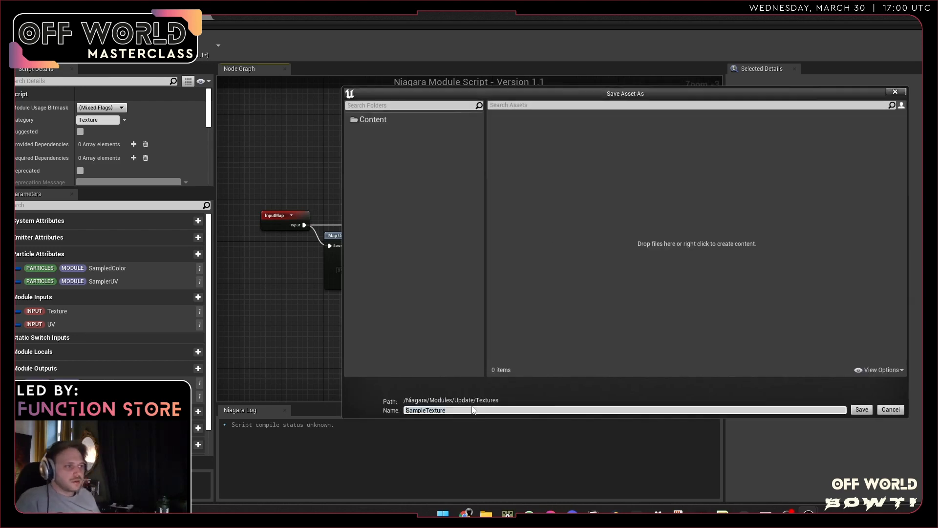
type("My")
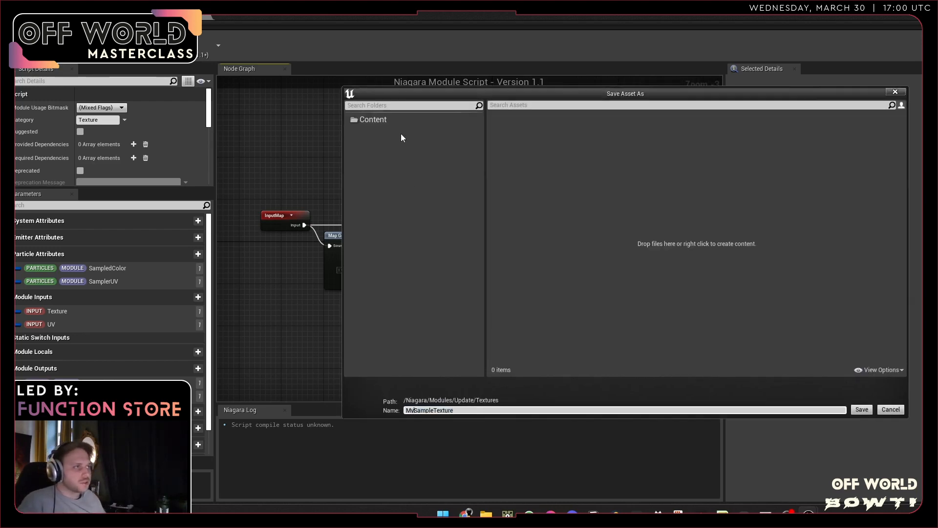
left_click(405, 120)
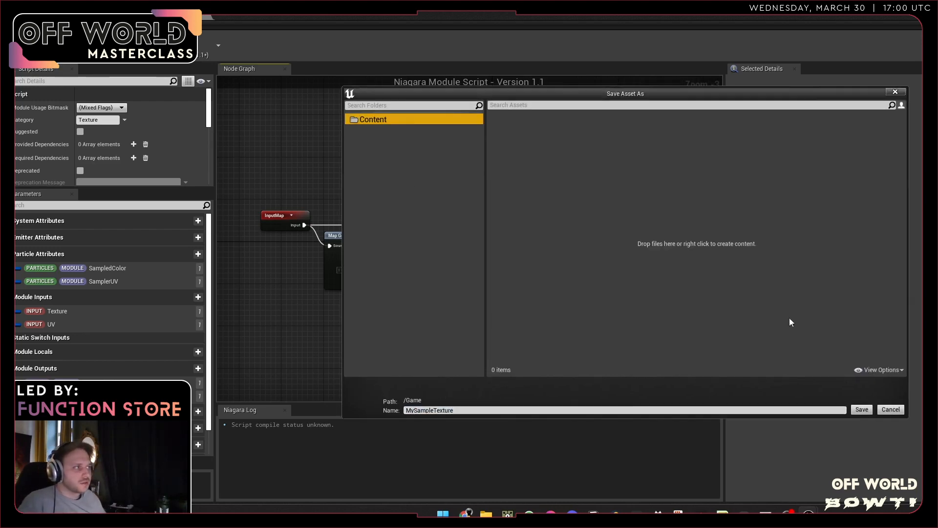
left_click(862, 410)
- Remove the UV input pin from the Map Get node and accept the exposed-version warning
right_click_drag(413, 337, 455, 344)
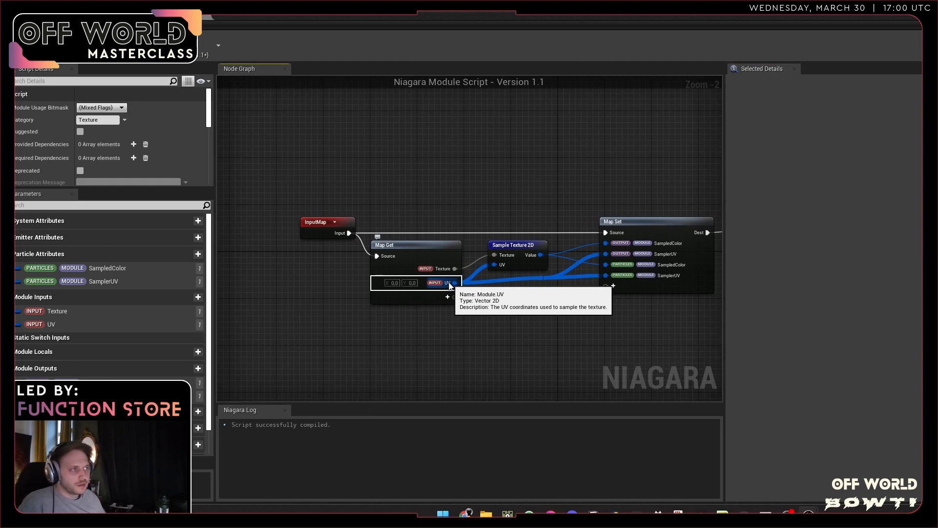
left_click(449, 286)
right_click(448, 285)
key("Escape")
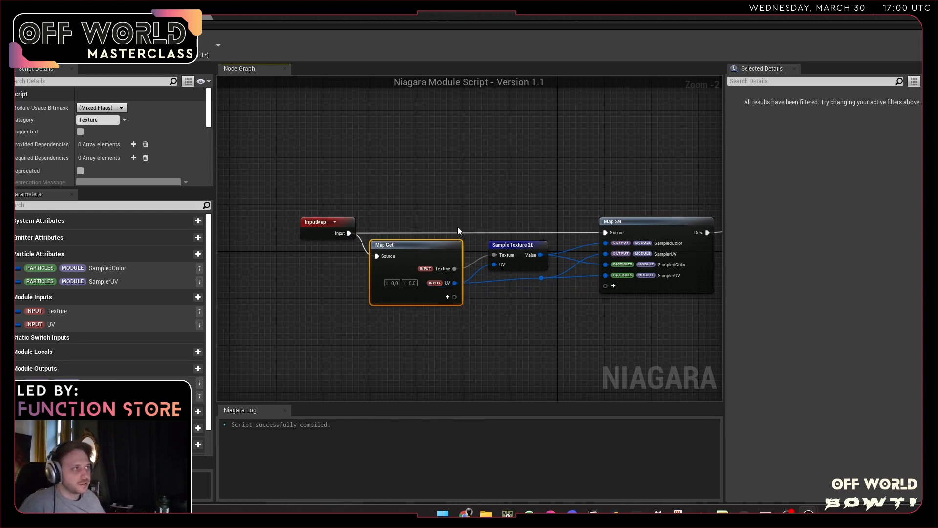
right_click(452, 284)
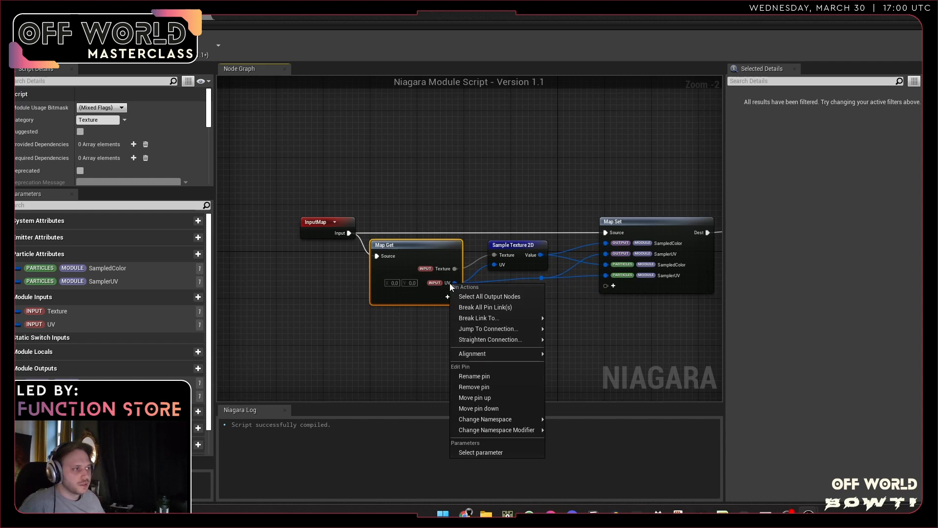
left_click(500, 387)
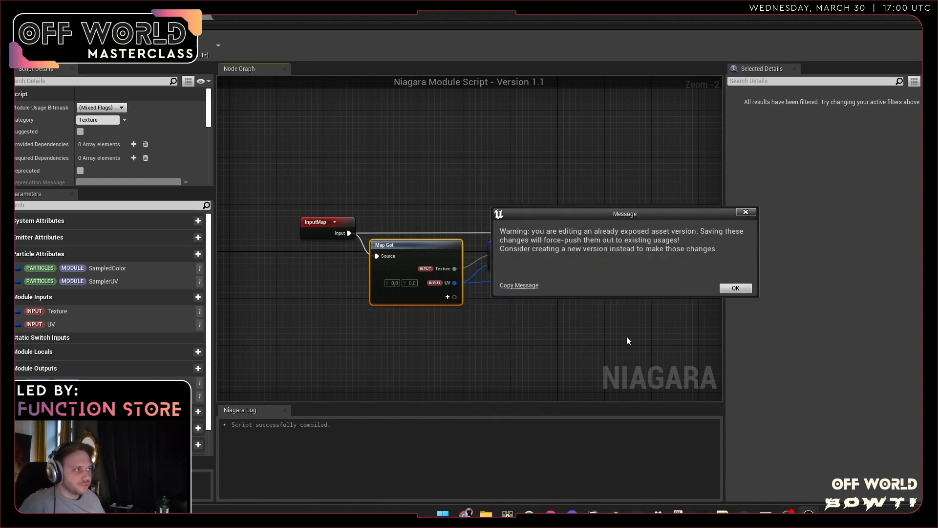
left_click(735, 288)
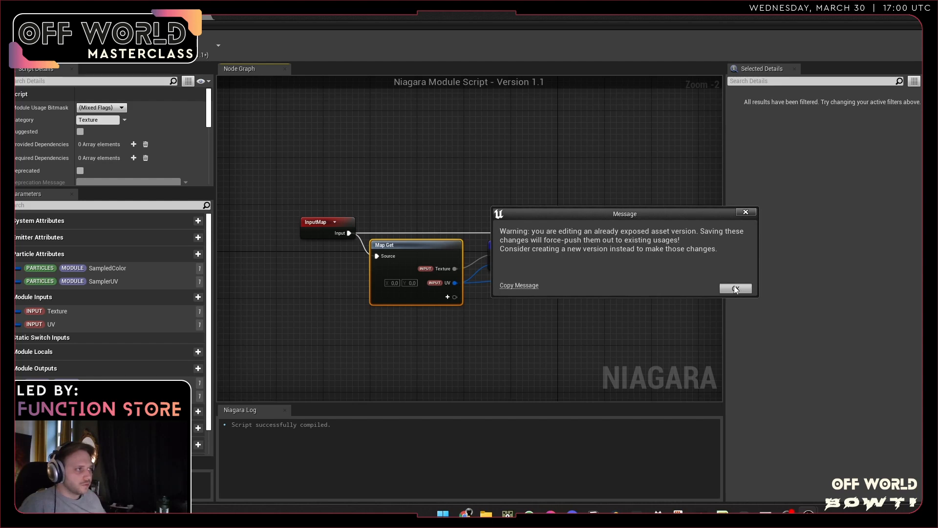
- Set the module script's Library Visibility to Unexposed
scroll(104, 146, "down", 3)
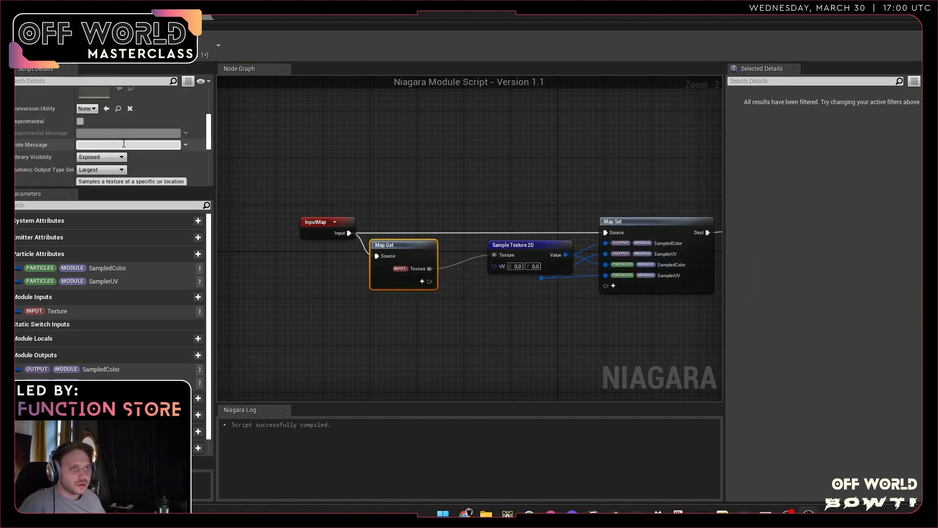
scroll(124, 144, "down", 2)
left_click(114, 127)
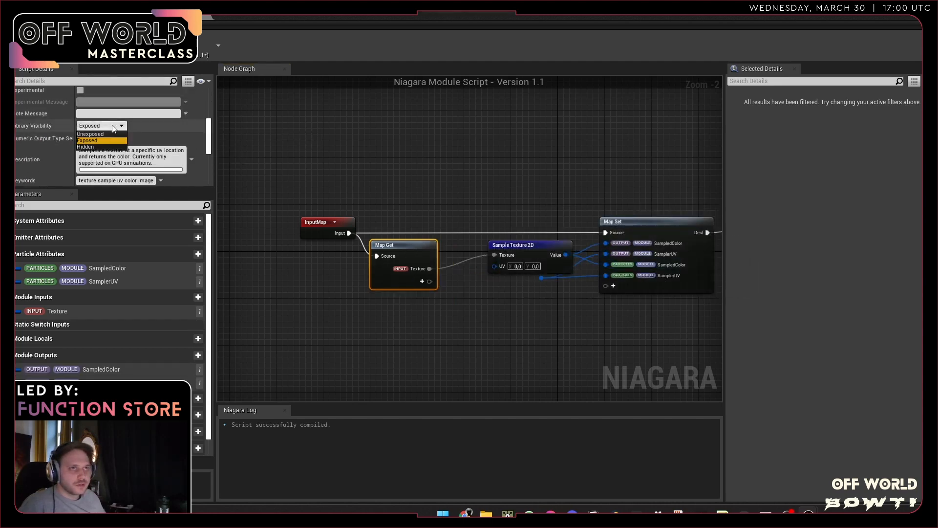
left_click(105, 134)
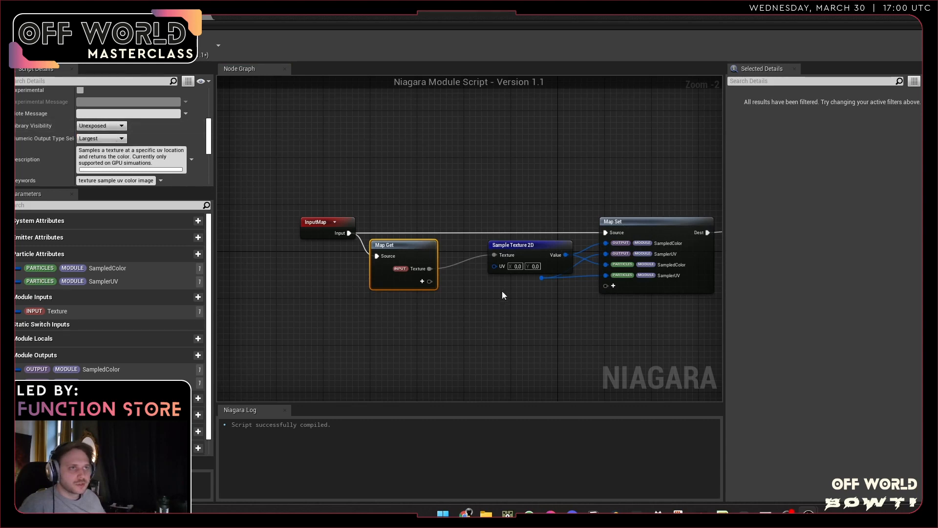
- Add the existing core parameter Particles ID as an output pin on the Map Get node
left_click(422, 281)
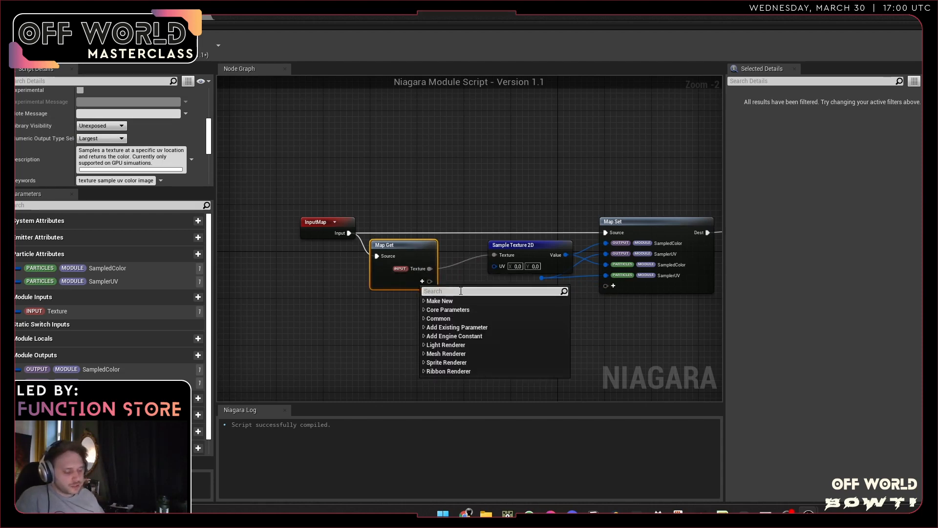
type("id")
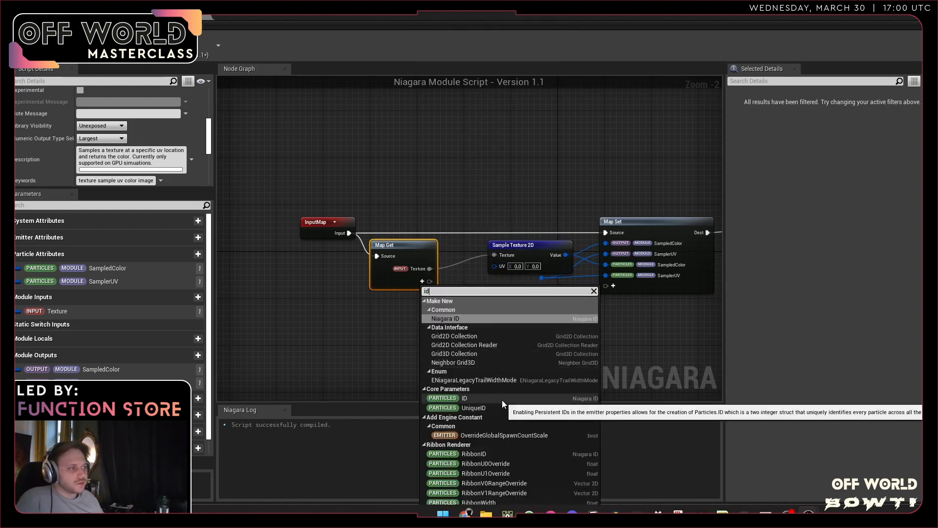
left_click(502, 400)
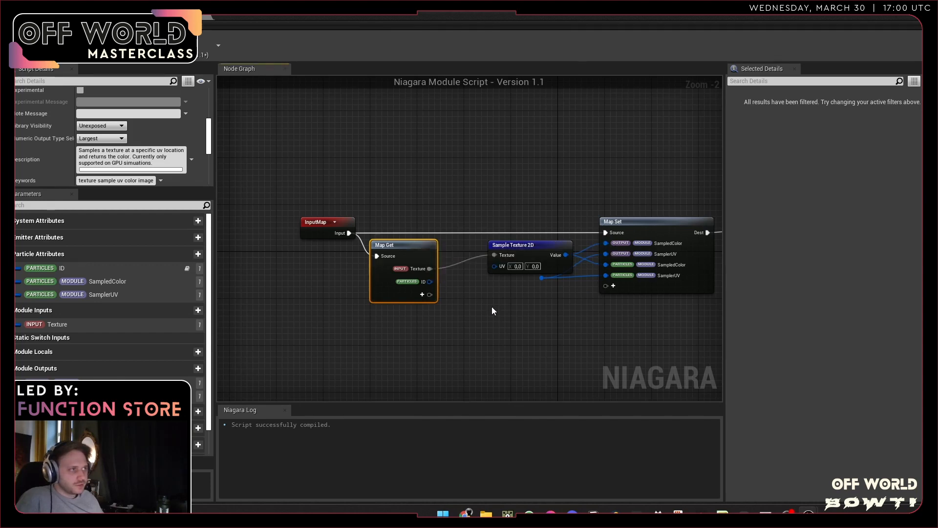
right_click_drag(491, 307, 439, 298)
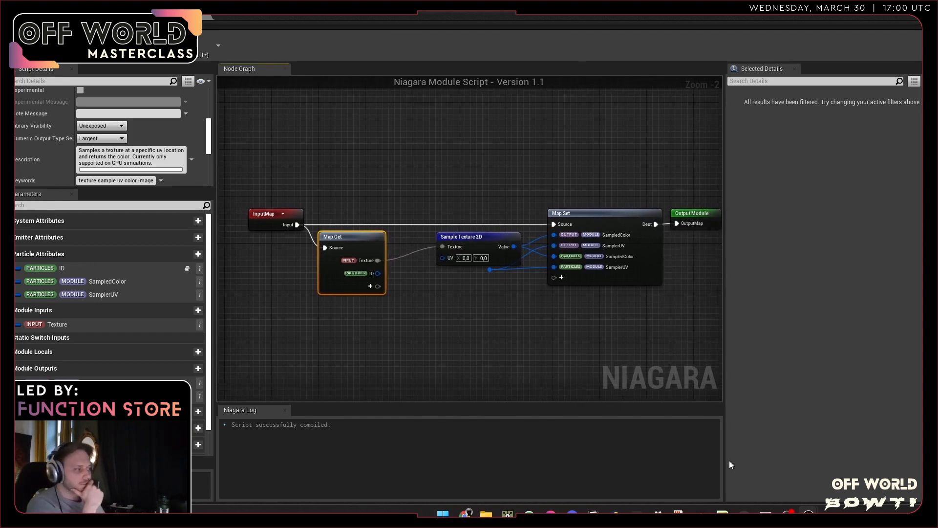
mouse_move(809, 513)
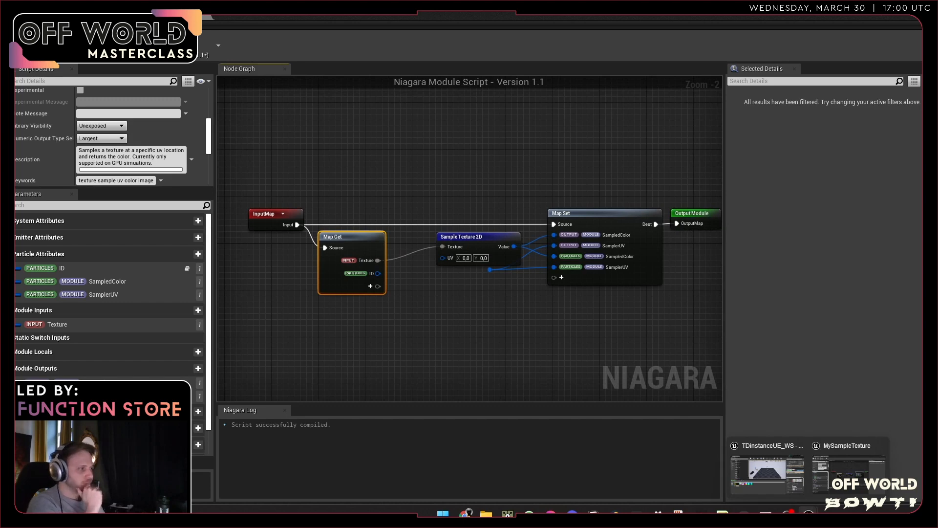
right_click(494, 321)
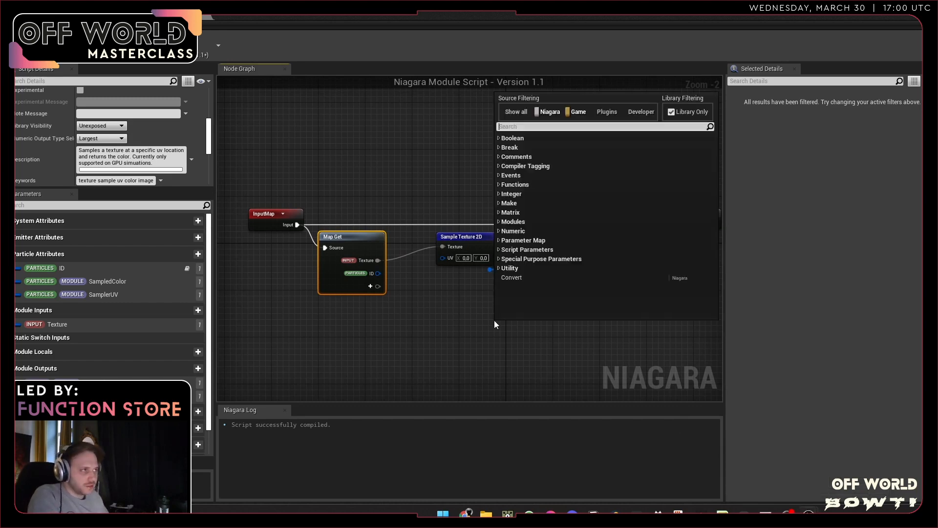
left_click(458, 323)
left_click(460, 327)
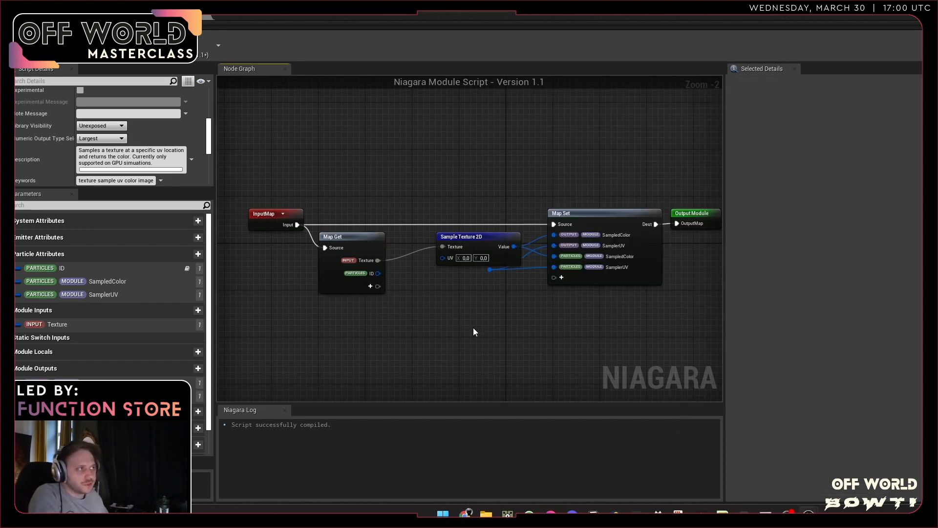
- Move the Sample Texture 2D, reroute, Map Set and Output Module nodes farther right to make room after Map Get
scroll(511, 321, "down", 2)
right_click_drag(516, 321, 467, 324)
left_click_drag(435, 320, 605, 207)
left_click_drag(529, 251, 629, 251)
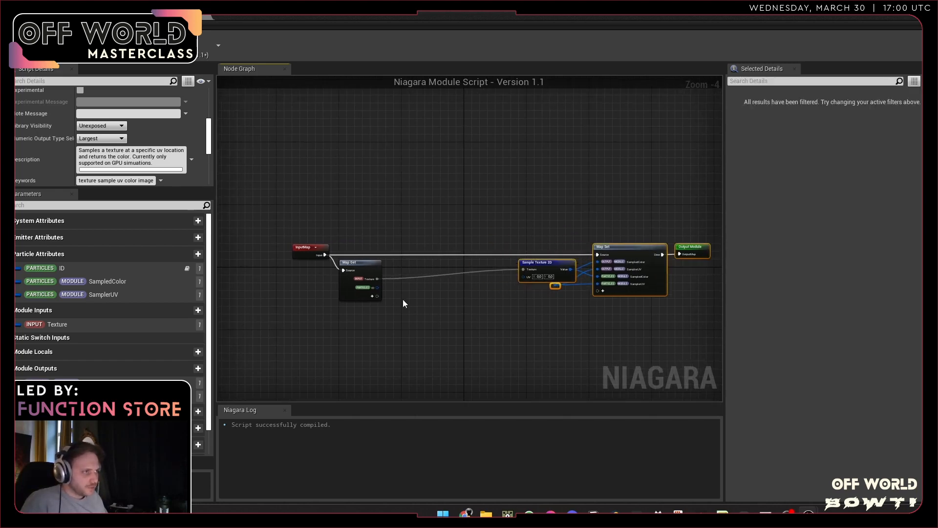
left_click(409, 314)
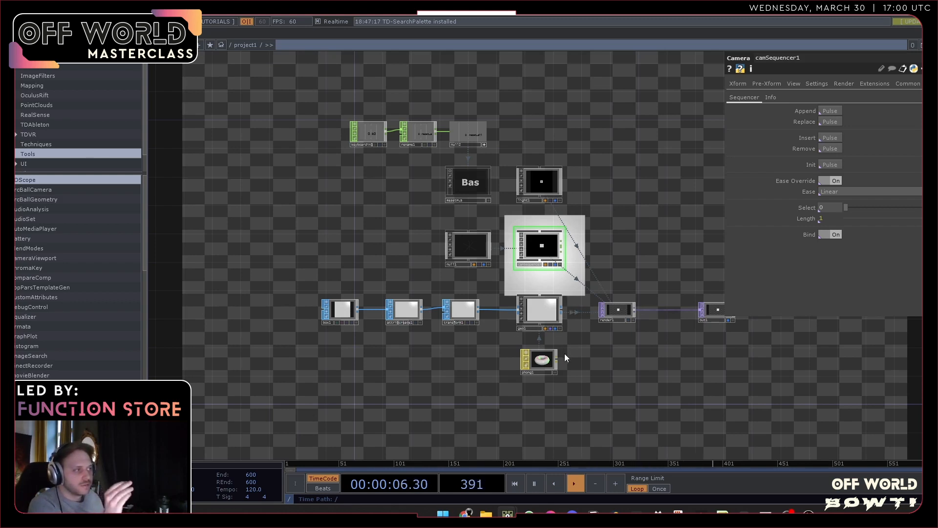
- Switch to TouchDesigner and open the recent project MySampleTexture_explanation.46.toe
left_click(22, 21)
mouse_move(62, 65)
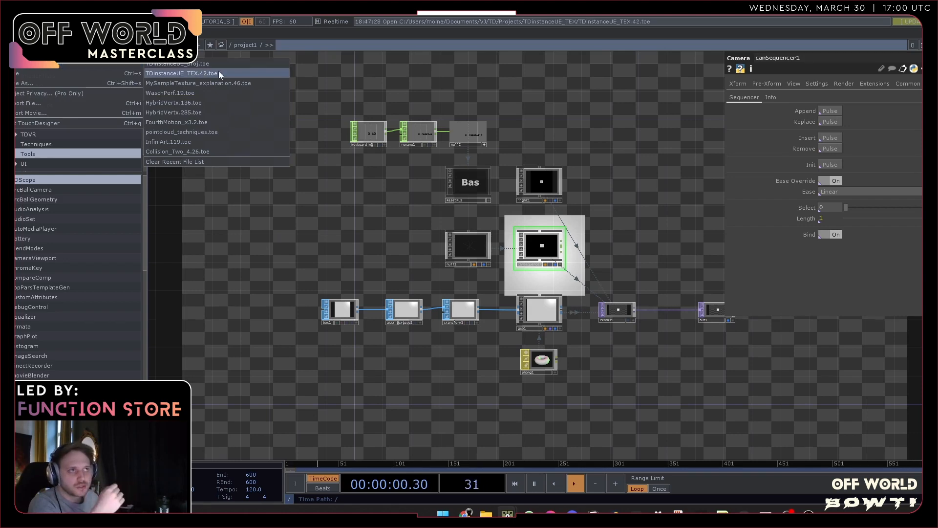
left_click(240, 82)
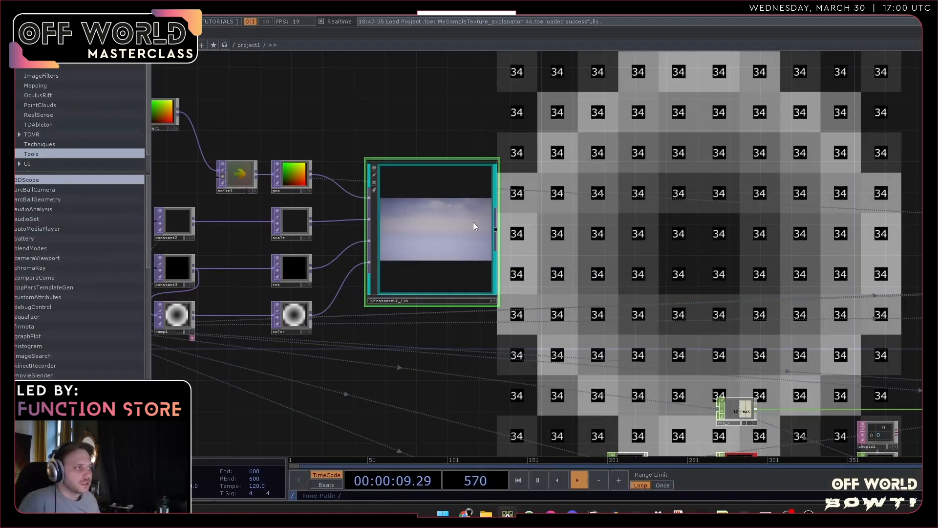
- Maximize the project window and hide the palette to enlarge the network view
left_click_drag(874, 230, 622, 116)
left_click_drag(693, 269, 595, 69)
left_click_drag(807, 358, 749, 315)
scroll(745, 314, "down", 2)
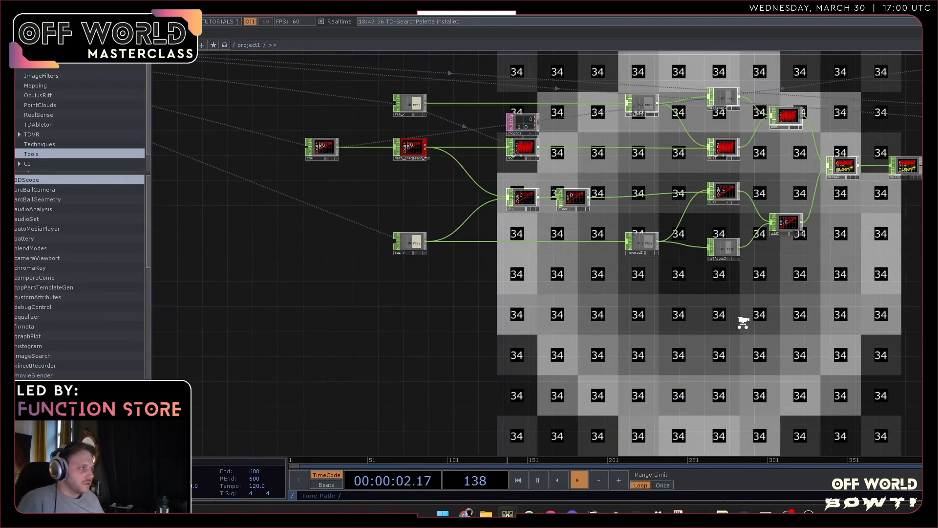
scroll(743, 322, "down", 7)
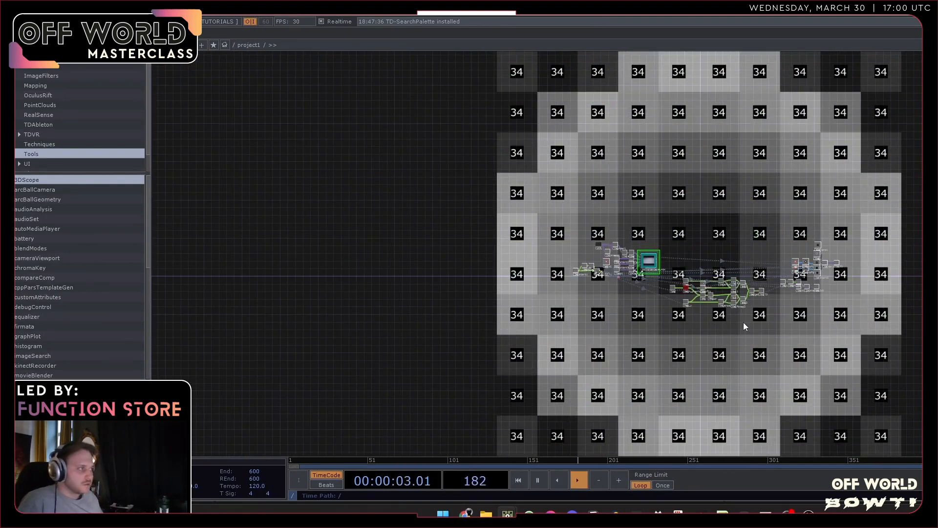
key("super+Up")
left_click_drag(743, 347, 482, 312)
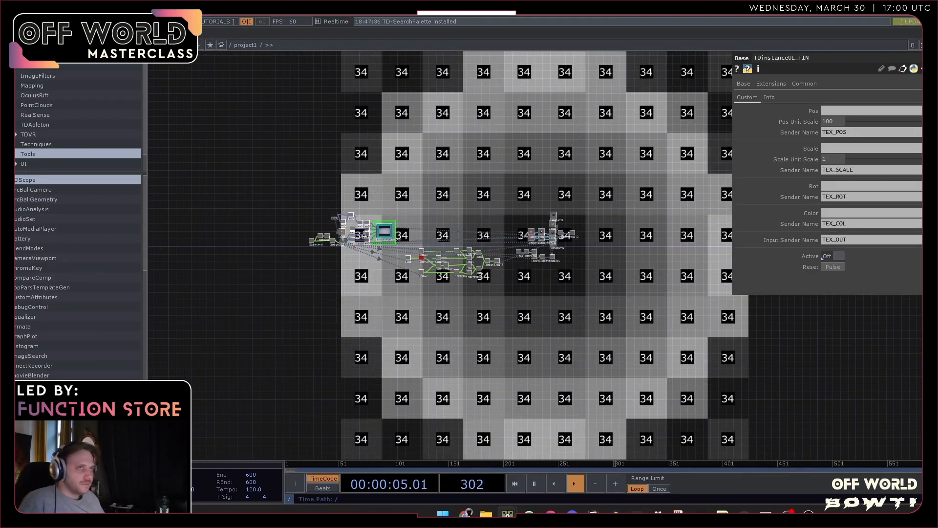
left_click(141, 44)
- Prefill the tex3d1 Texture 3D cache with the number textures and leave the timeline paused
scroll(385, 292, "up", 6)
left_click_drag(442, 212, 433, 312)
scroll(441, 277, "up", 5)
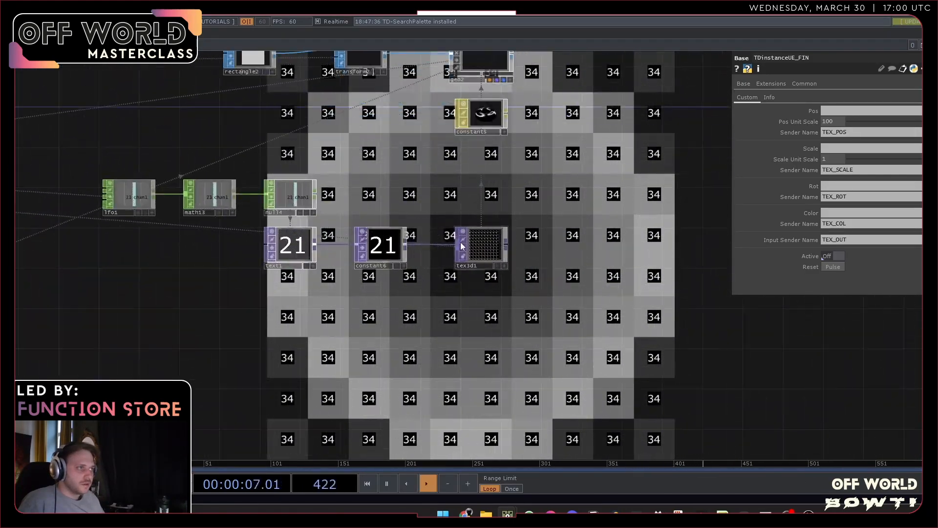
key("space")
left_click(488, 247)
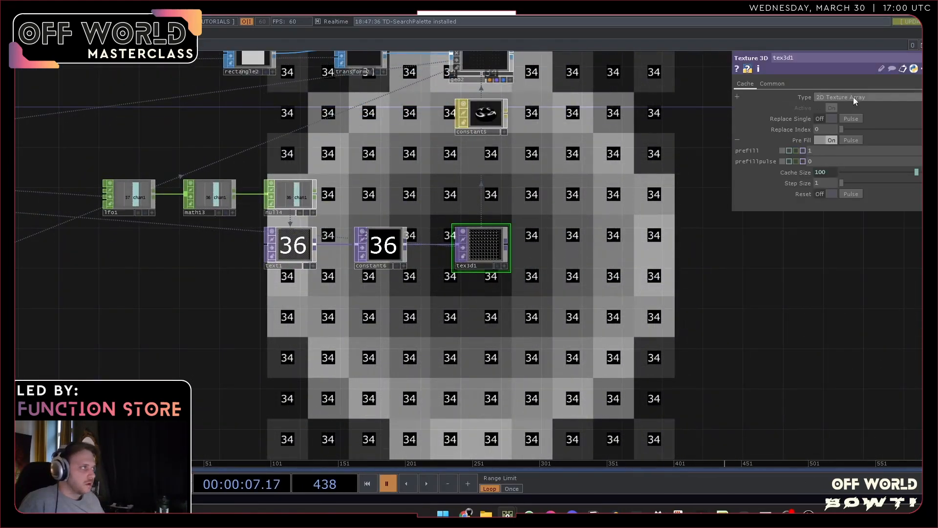
left_click(856, 137)
key("space")
key("space")
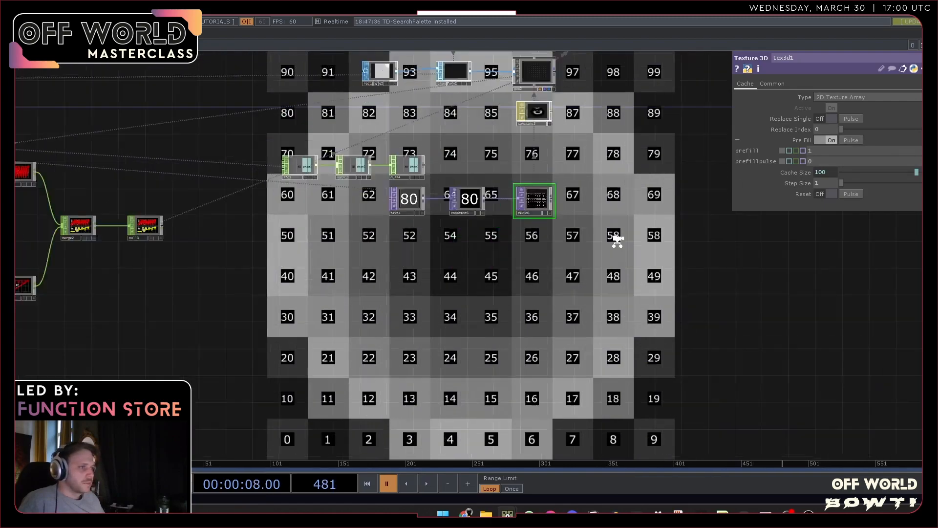
- Examine the pos, scale, rot and color textures feeding TDinstanceUE_FIN, and the geo1 instancing setup with its grid of colored tiles
scroll(611, 236, "down", 6)
scroll(608, 431, "up", 6)
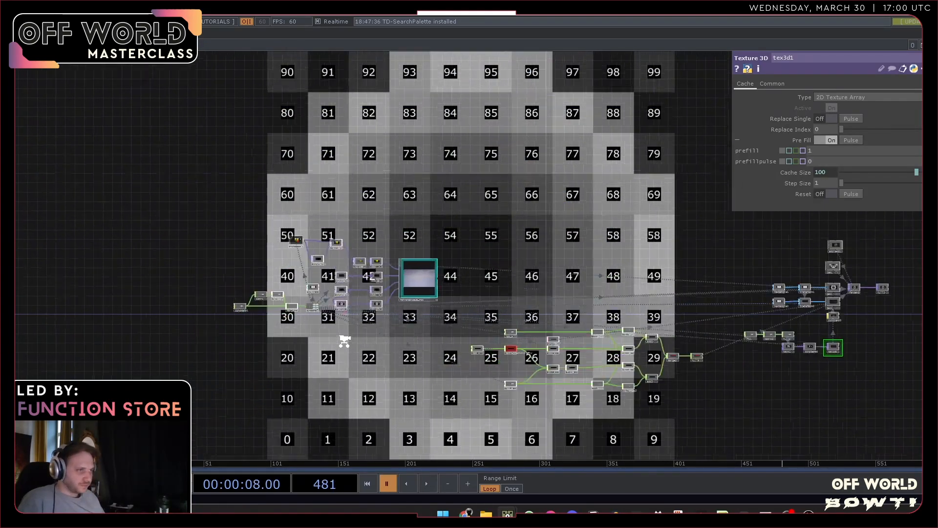
scroll(519, 255, "up", 5)
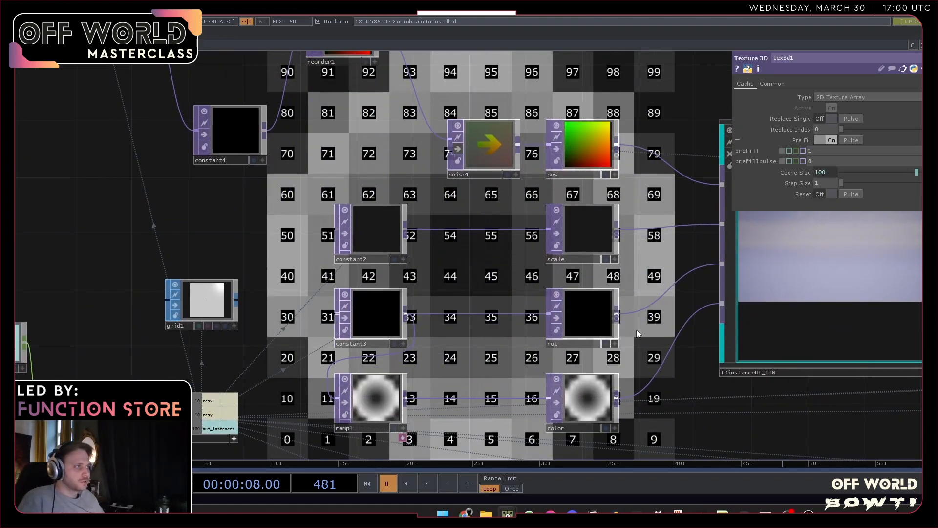
left_click_drag(727, 451, 464, 298)
scroll(464, 297, "down", 5)
scroll(464, 298, "down", 5)
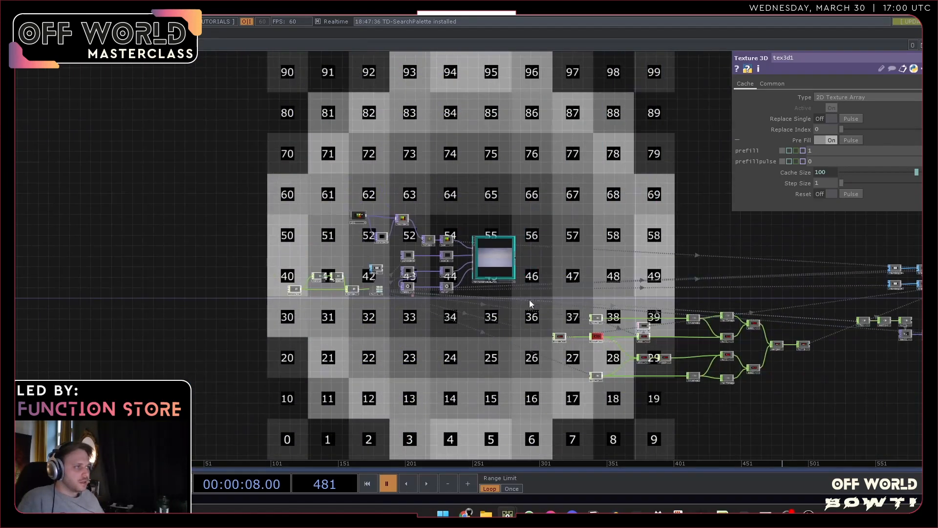
left_click_drag(613, 286, 315, 274)
scroll(674, 263, "up", 8)
scroll(687, 278, "up", 4)
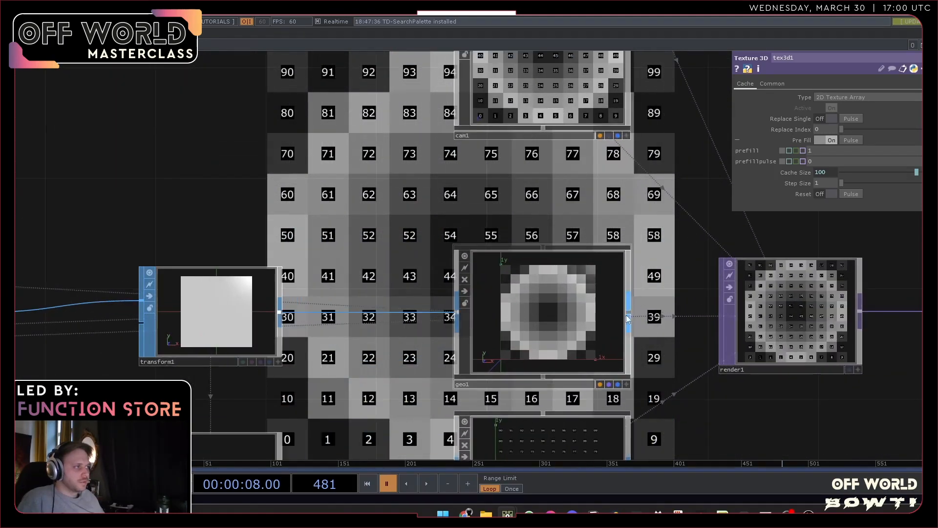
scroll(605, 344, "up", 2)
left_click(606, 348)
left_click_drag(631, 380, 567, 337)
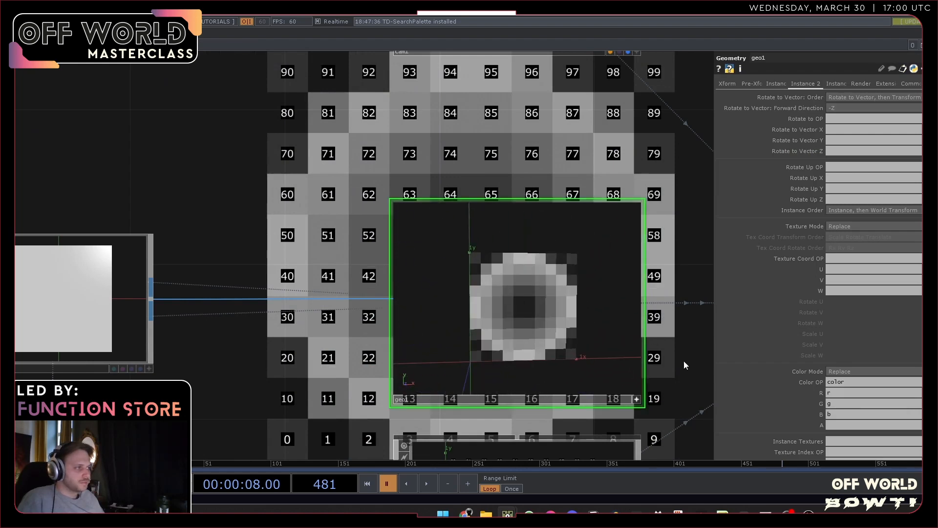
- Examine the shaded tiles of geo1 and the grid of numbered instances in geo2 feeding render1
scroll(684, 360, "down", 1)
left_click_drag(671, 348, 591, 256)
scroll(591, 256, "down", 2)
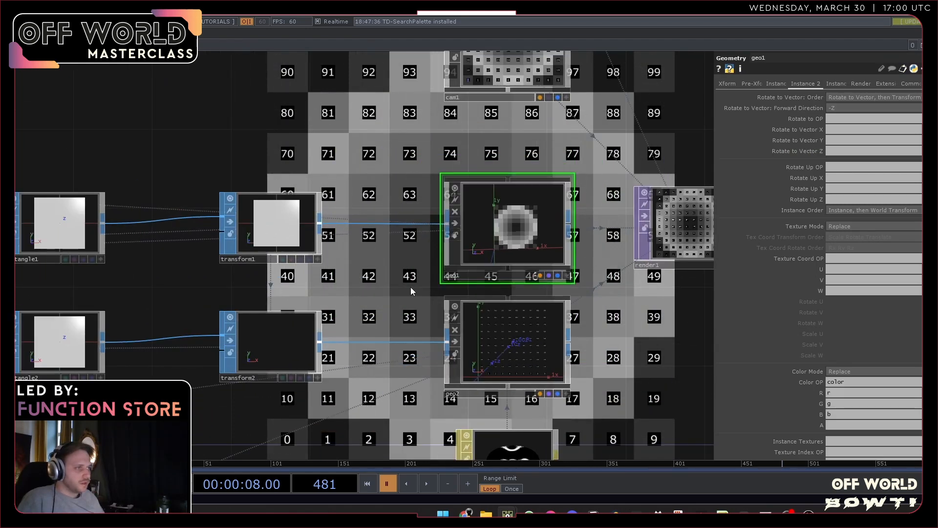
left_click_drag(415, 269, 466, 157)
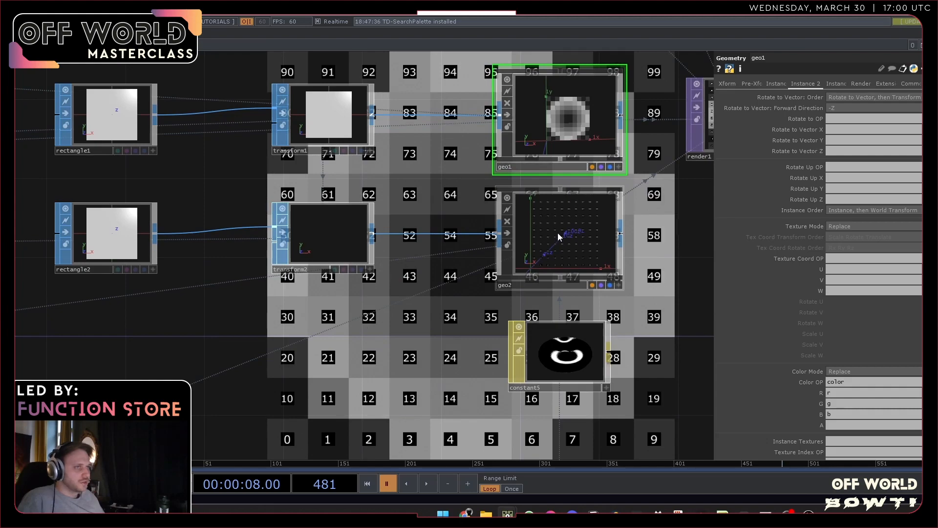
scroll(566, 235, "up", 5)
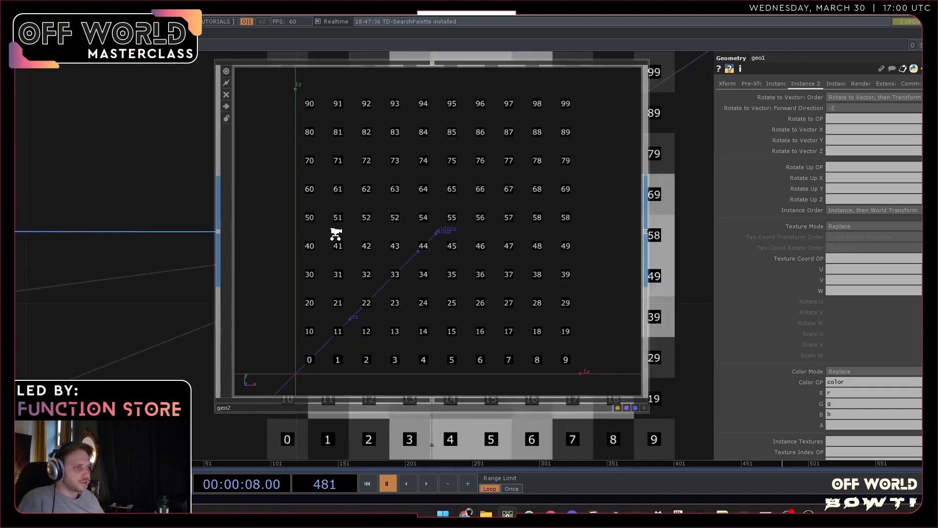
scroll(335, 234, "down", 1)
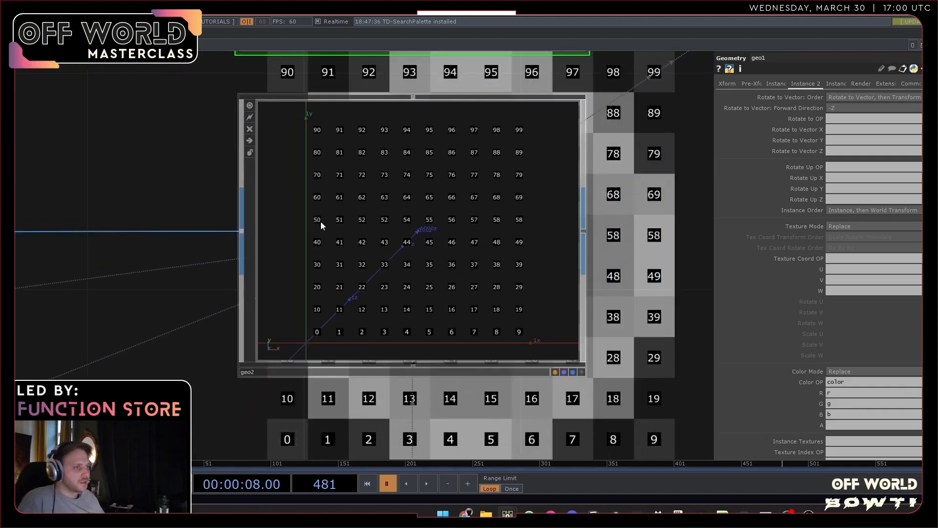
scroll(321, 224, "down", 3)
left_click_drag(511, 301, 653, 248)
left_click_drag(390, 264, 543, 240)
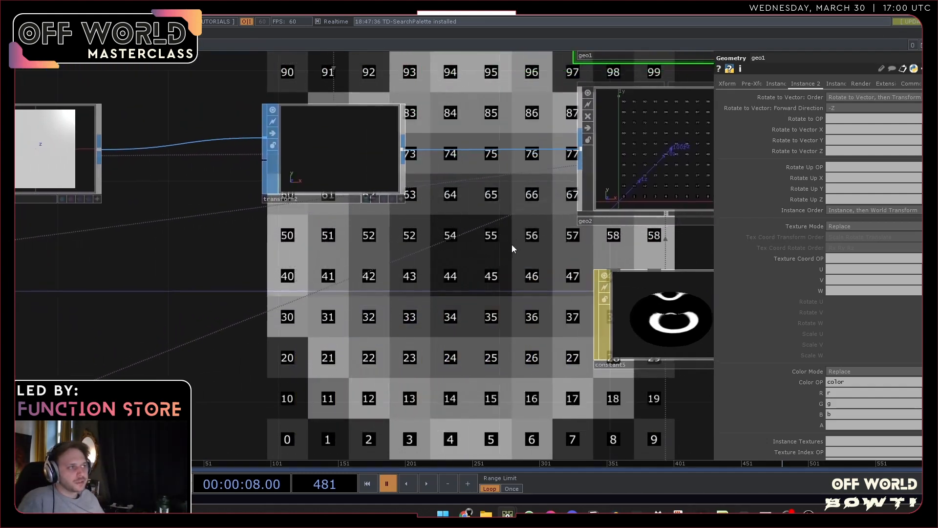
- Examine the CHOP network that turns particle IDs into texture coordinates, including the ramp in the IDs operator
scroll(504, 246, "down", 6)
left_click_drag(473, 264, 667, 230)
left_click_drag(303, 223, 532, 162)
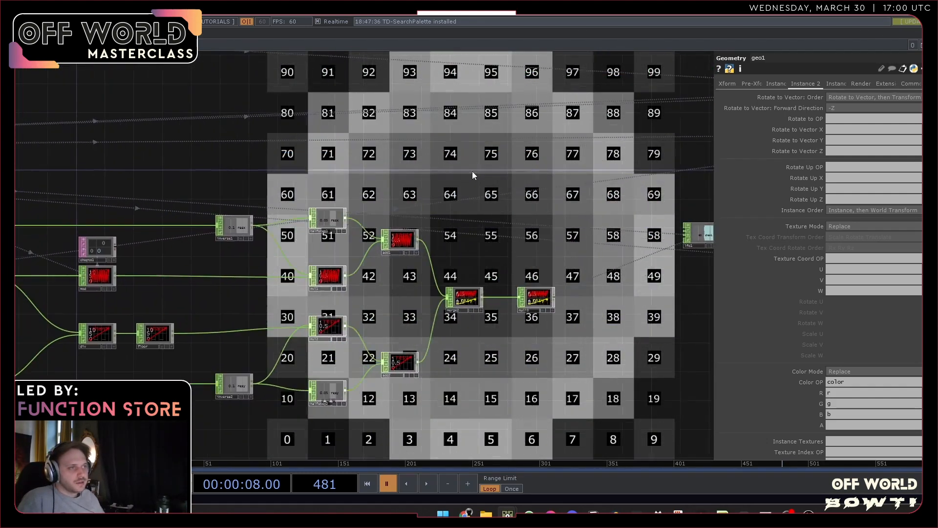
left_click_drag(264, 164, 368, 160)
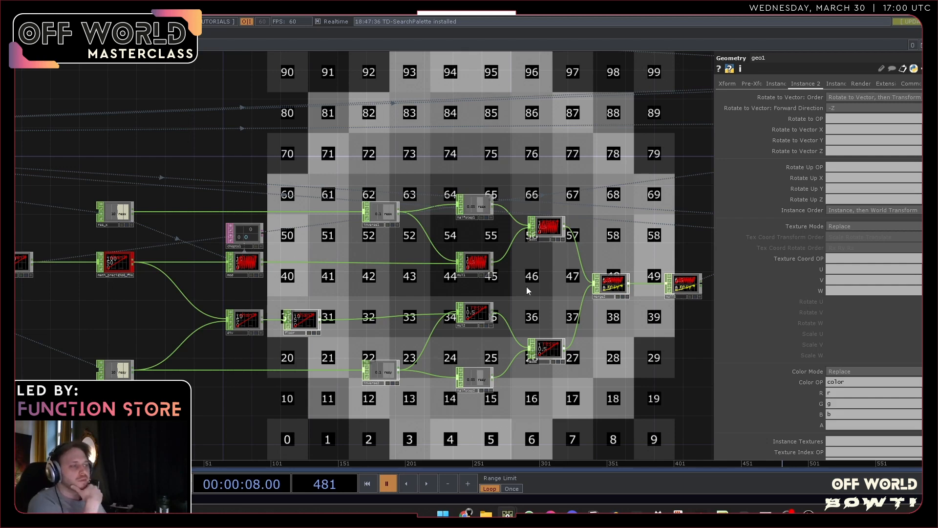
left_click_drag(526, 286, 460, 293)
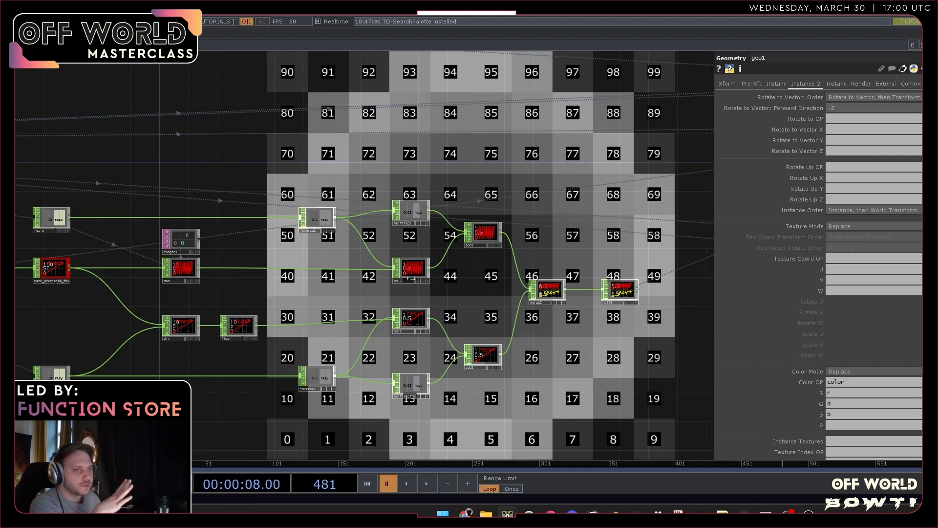
left_click_drag(215, 407, 322, 367)
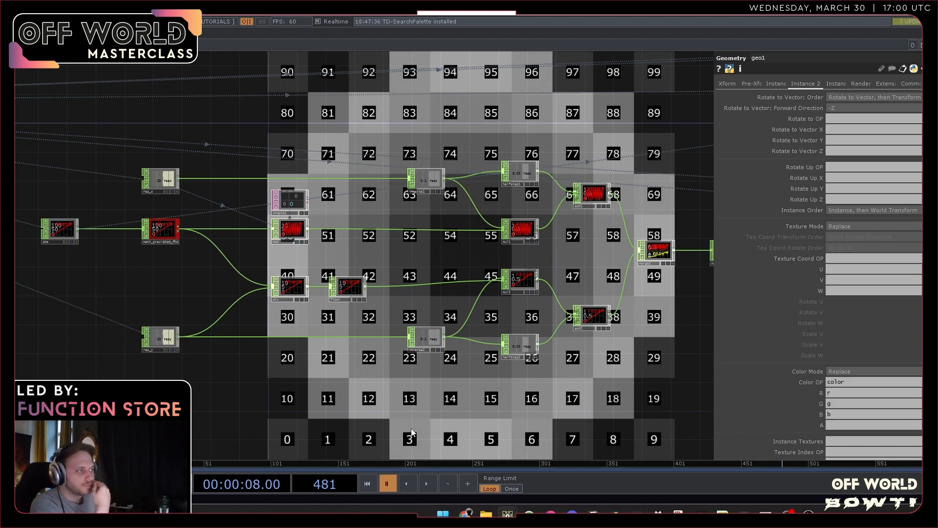
left_click_drag(391, 421, 585, 419)
scroll(255, 253, "up", 8)
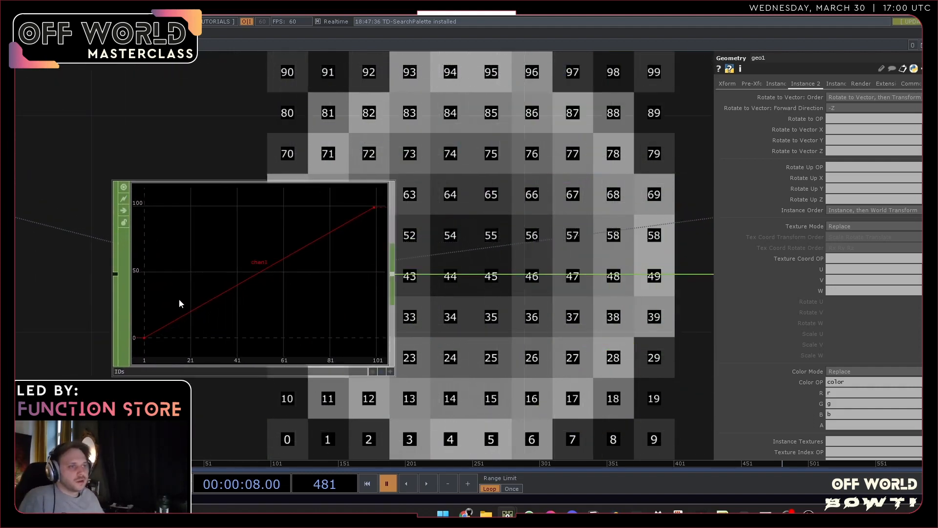
scroll(178, 301, "up", 3)
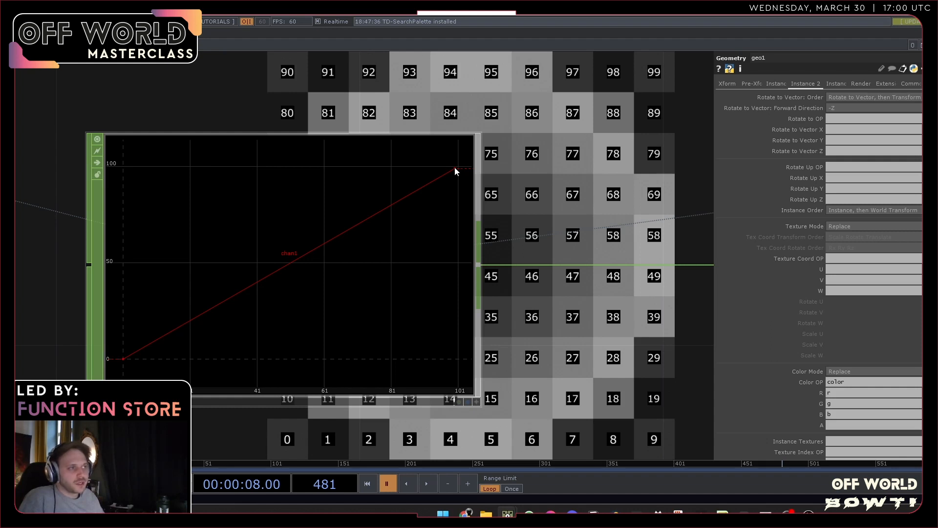
scroll(508, 174, "down", 6)
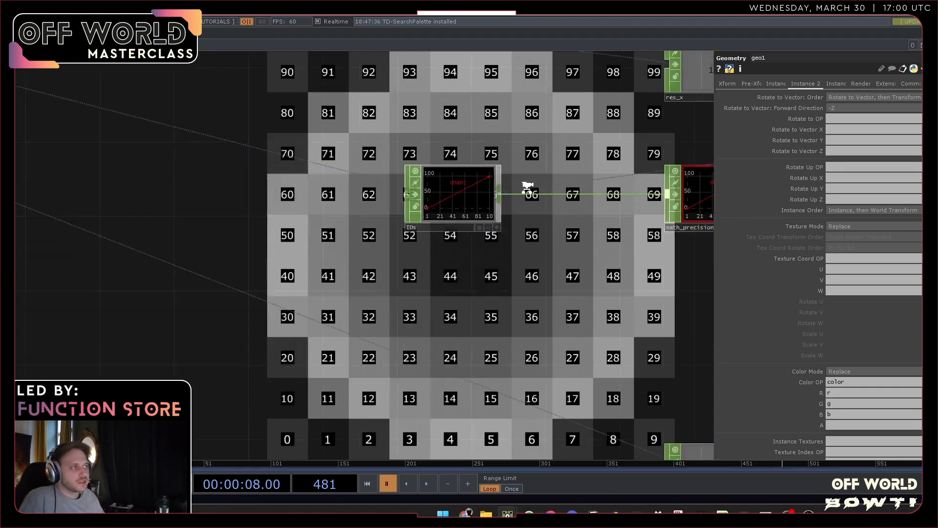
- Follow the ID calculation chain through merge2 to null3 and inspect its resx and resy channels
left_click_drag(470, 250, 408, 265)
left_click_drag(601, 251, 312, 282)
scroll(316, 282, "down", 4)
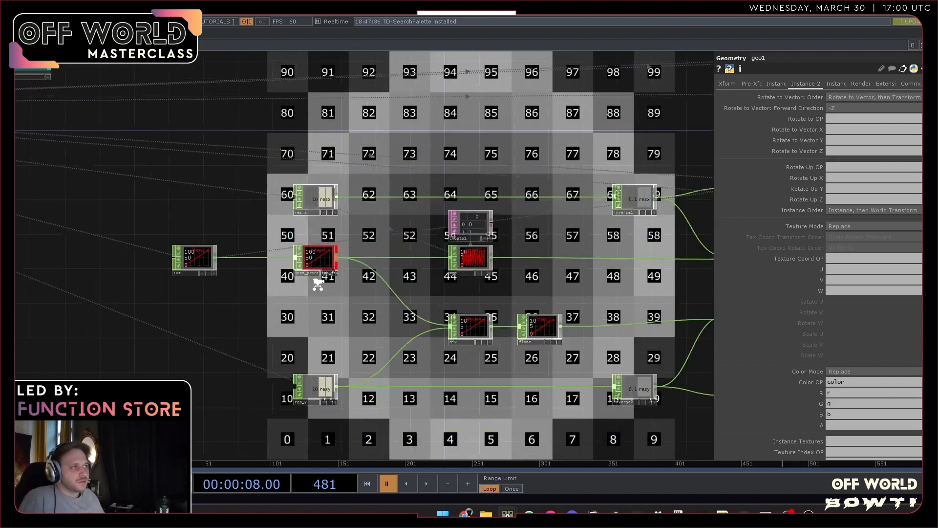
left_click_drag(500, 283, 272, 284)
scroll(598, 280, "up", 6)
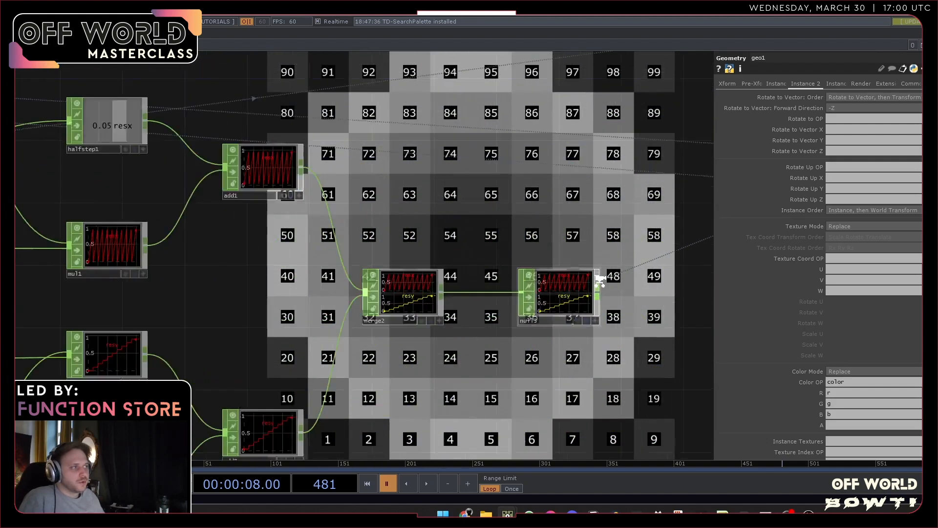
scroll(534, 320, "up", 3)
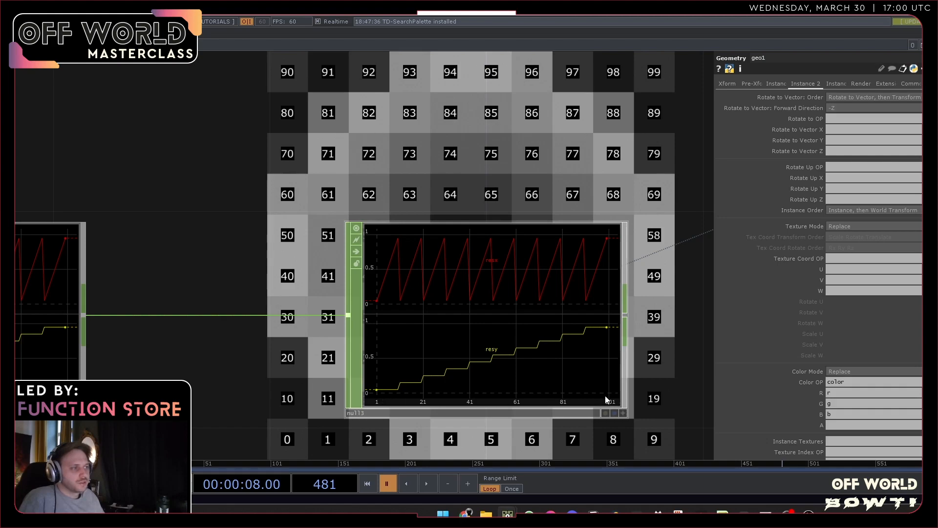
scroll(447, 346, "down", 5)
left_click_drag(480, 331, 487, 320)
scroll(487, 321, "down", 3)
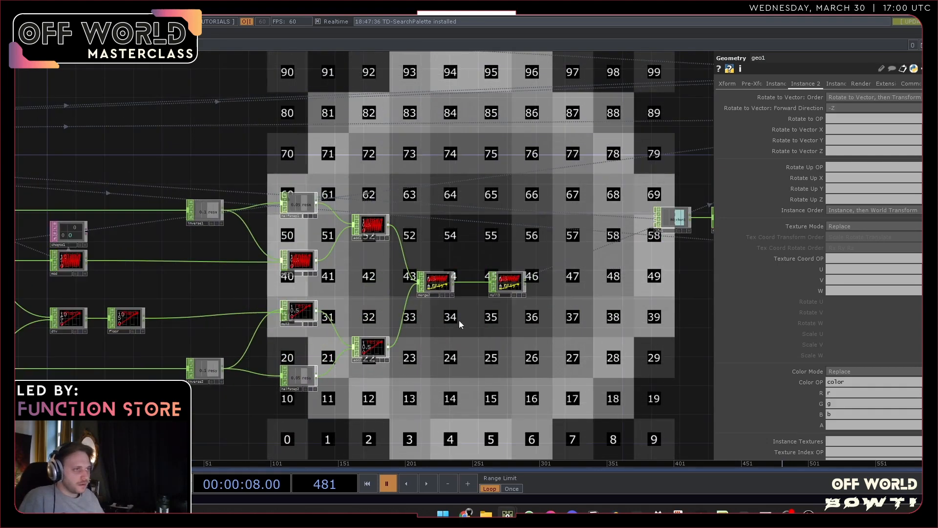
left_click_drag(374, 291, 473, 313)
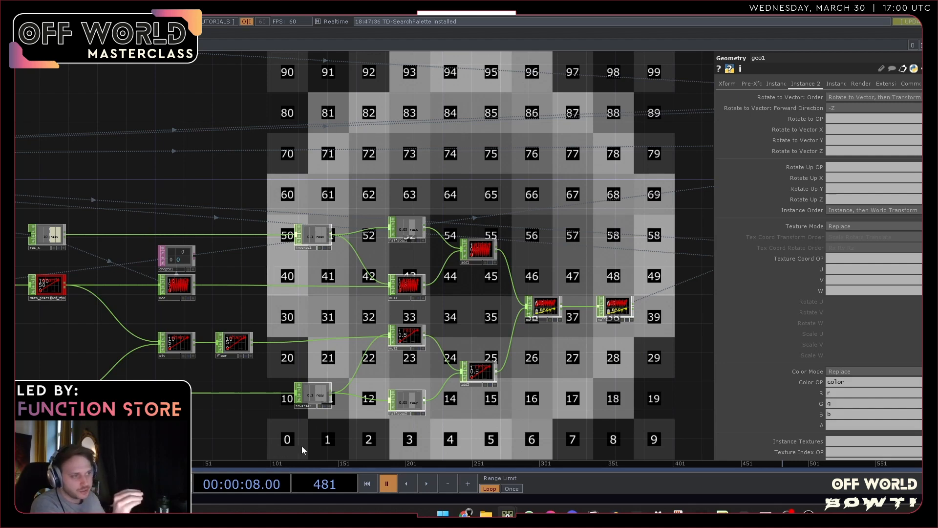
- Bypass the two halfstep operators feeding the horizontal and vertical add operators to compare the sampled number positions
left_click(393, 232)
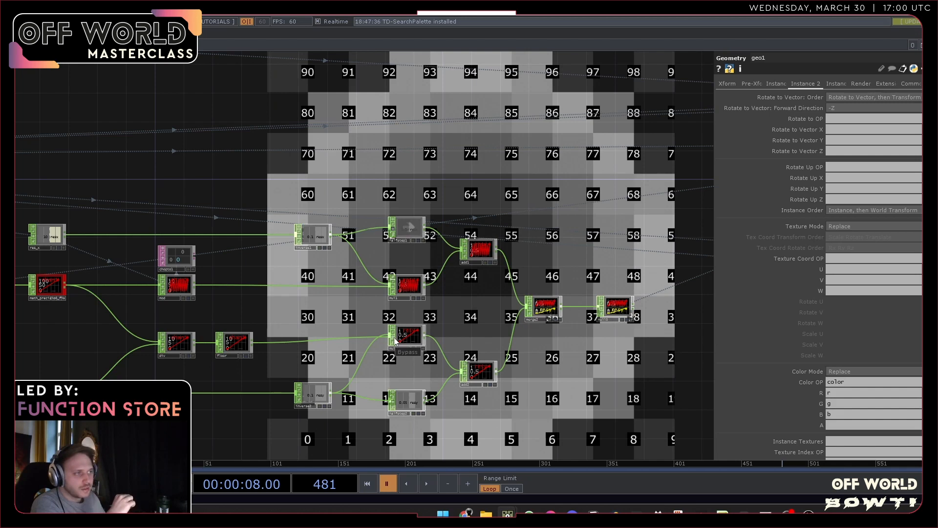
left_click(391, 405)
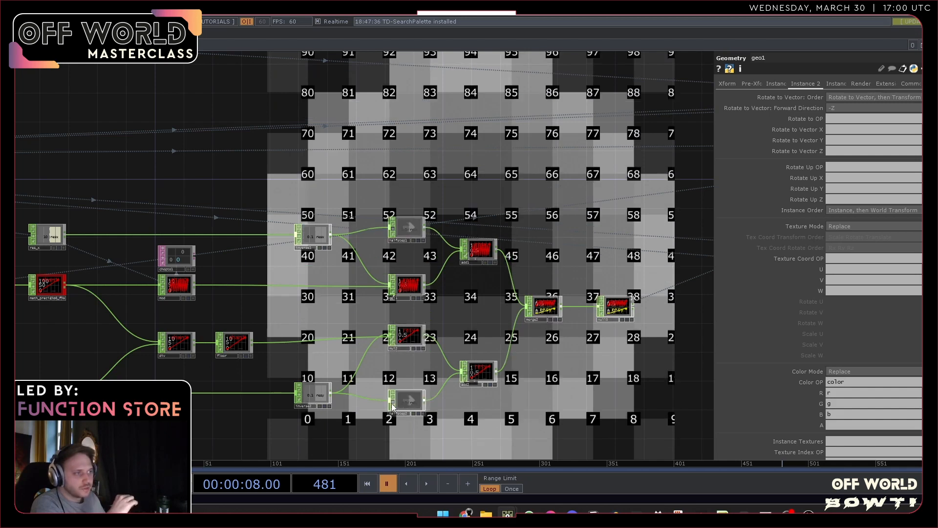
left_click_drag(324, 429, 353, 305)
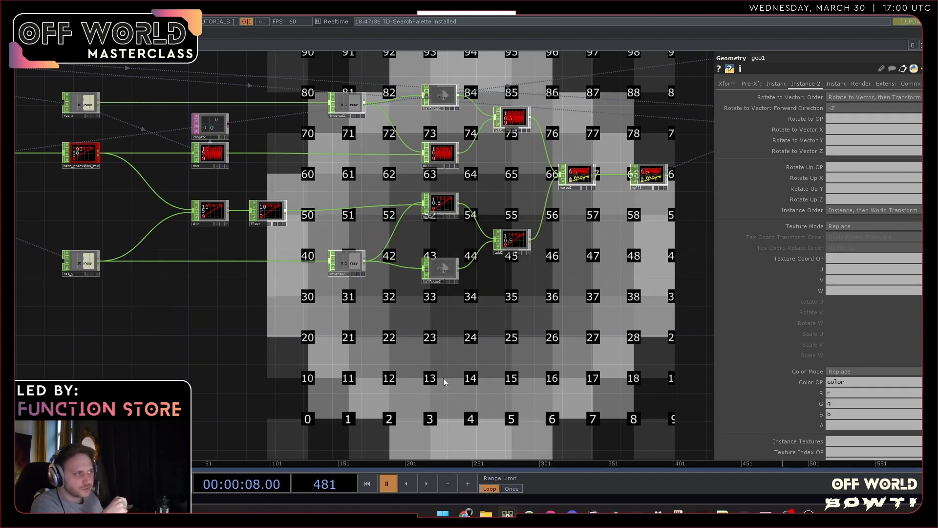
left_click_drag(448, 347, 462, 395)
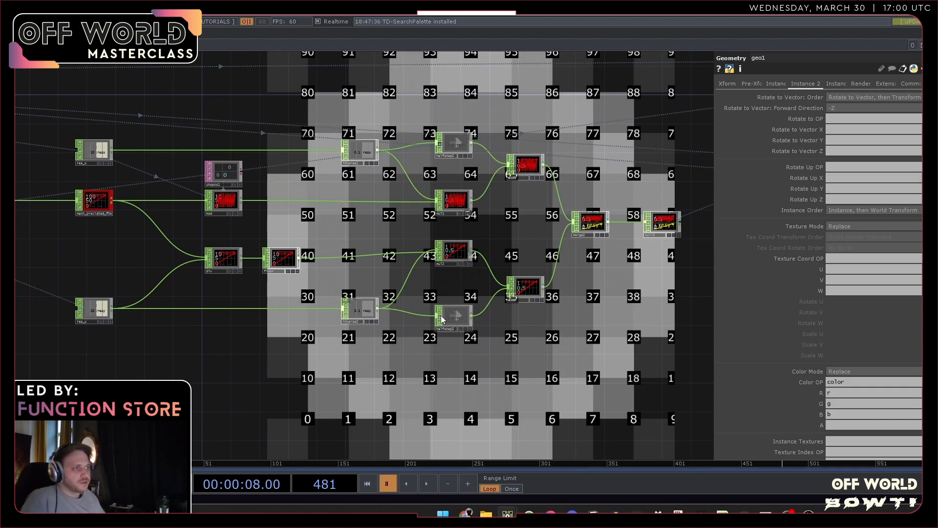
- Reactivate both bypassed halfstep operators so the half-pixel offset applies again
left_click(441, 318)
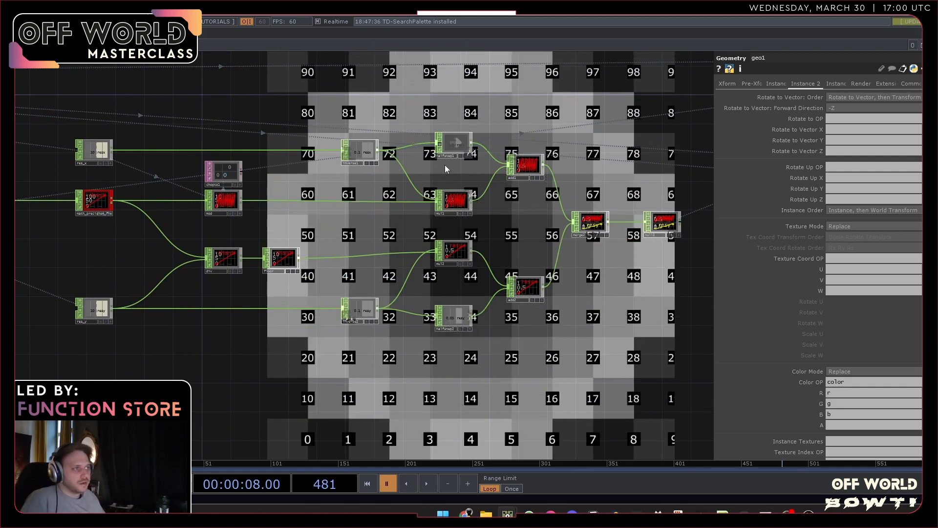
left_click(440, 146)
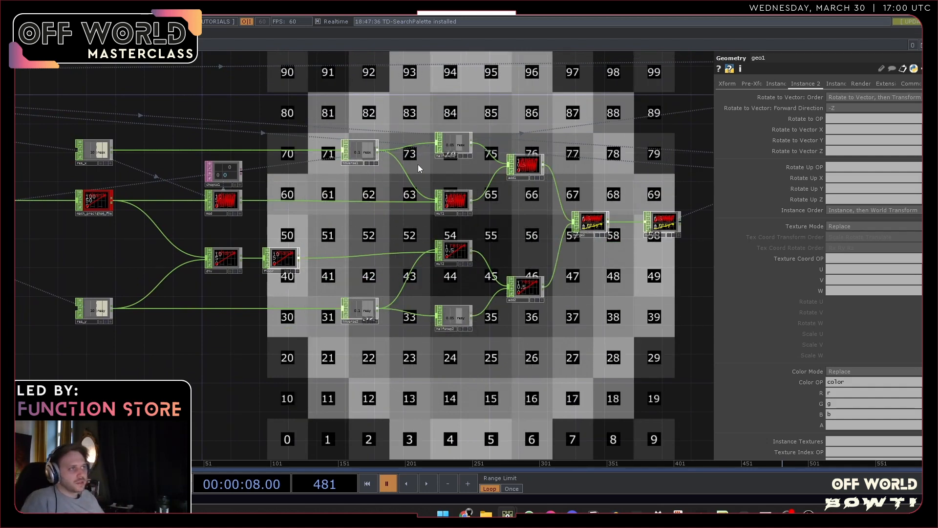
left_click_drag(418, 164, 405, 212)
- Switch to the MySampleTexture module script window in Unreal Engine
mouse_move(809, 514)
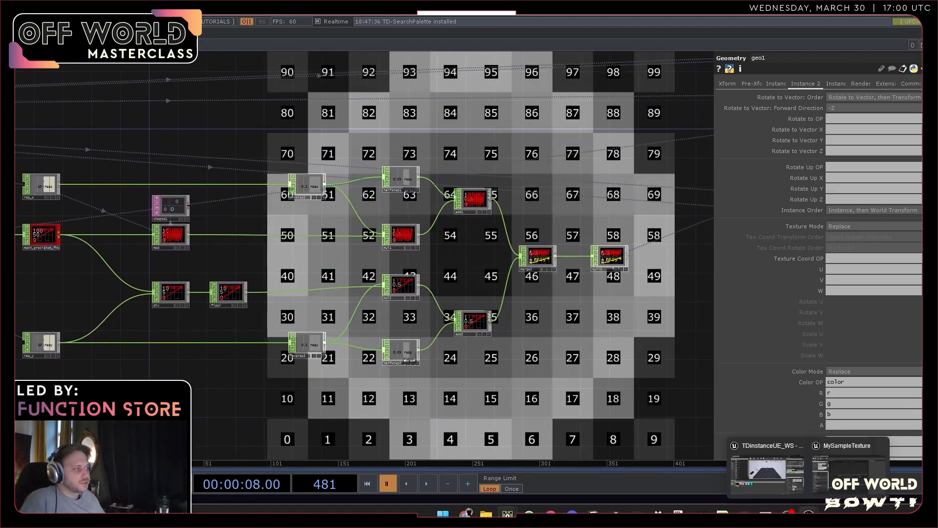
left_click(843, 473)
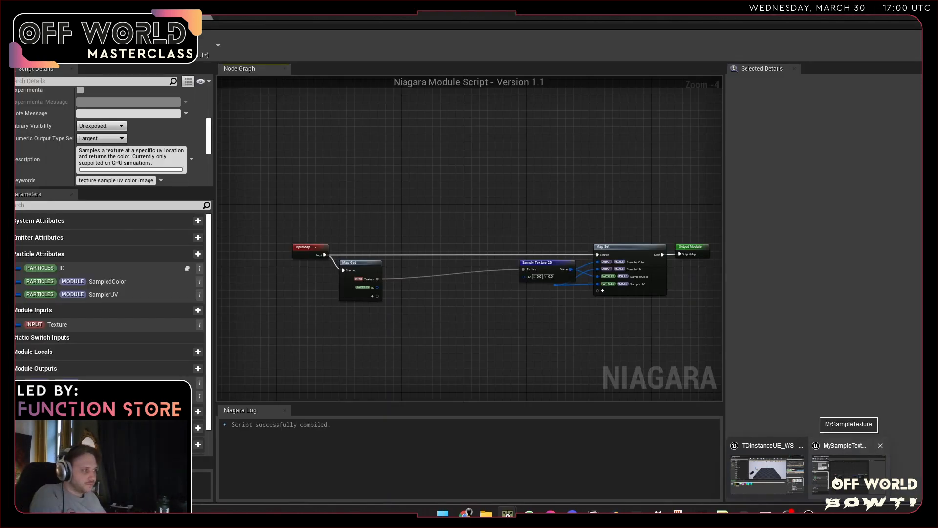
left_click_drag(395, 327, 418, 328)
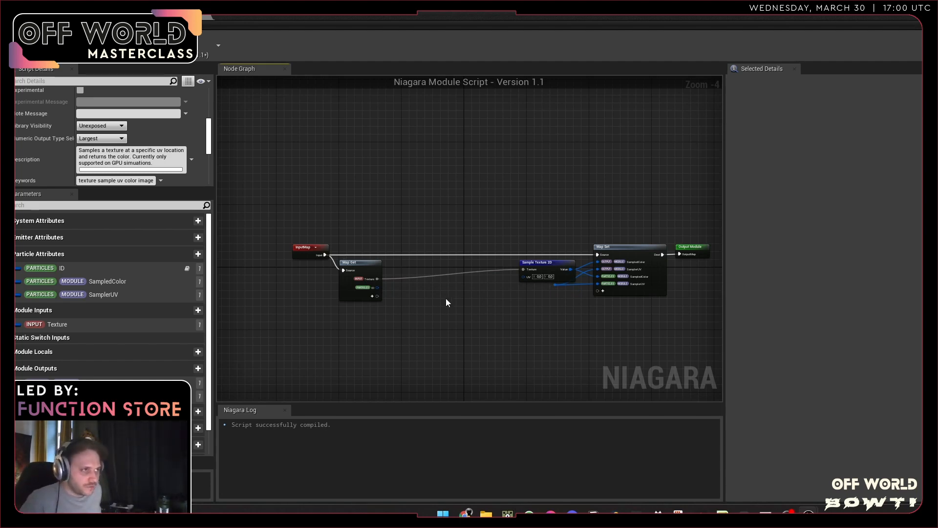
- Add a Texture Dimensions 2D node fed by Map Get's INPUT Texture pin and place it between Map Get and Sample Texture 2D
scroll(371, 276, "up", 4)
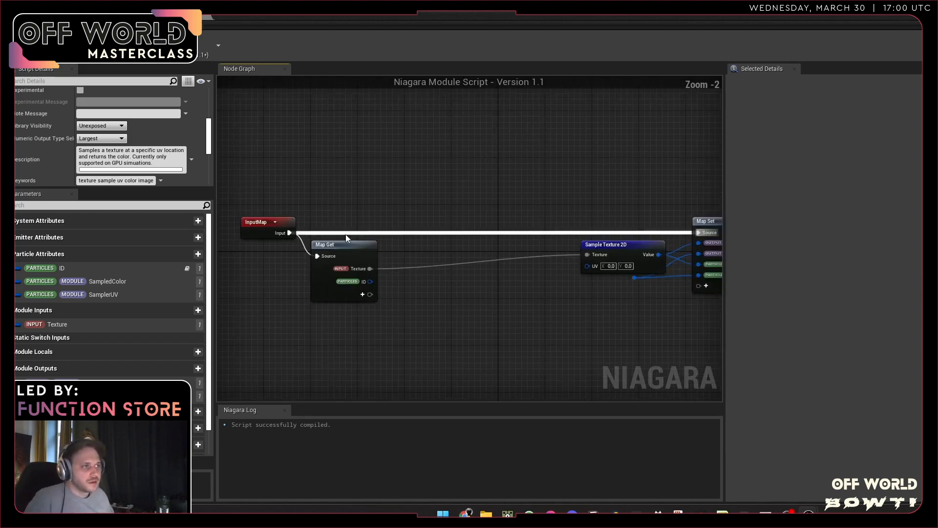
left_click_drag(370, 276, 447, 300)
type("2d")
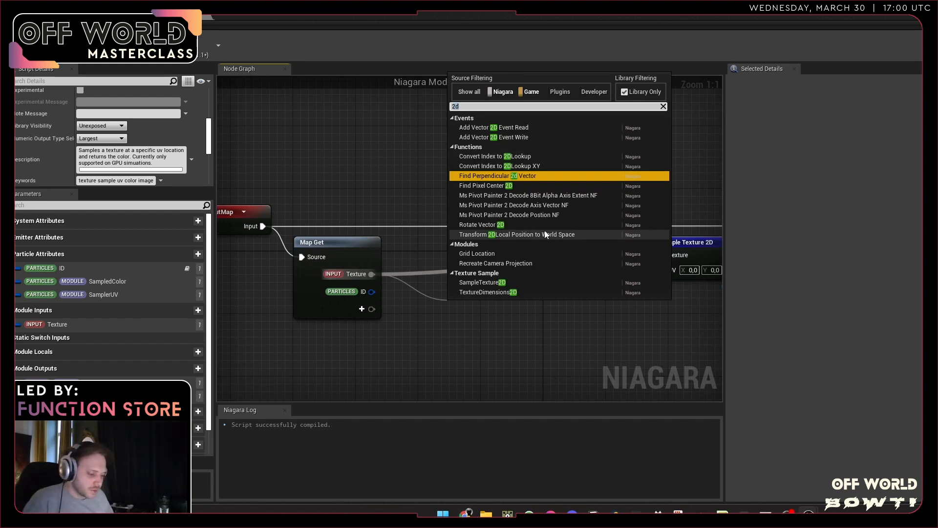
key("BackSpace")
key("BackSpace")
type("dime")
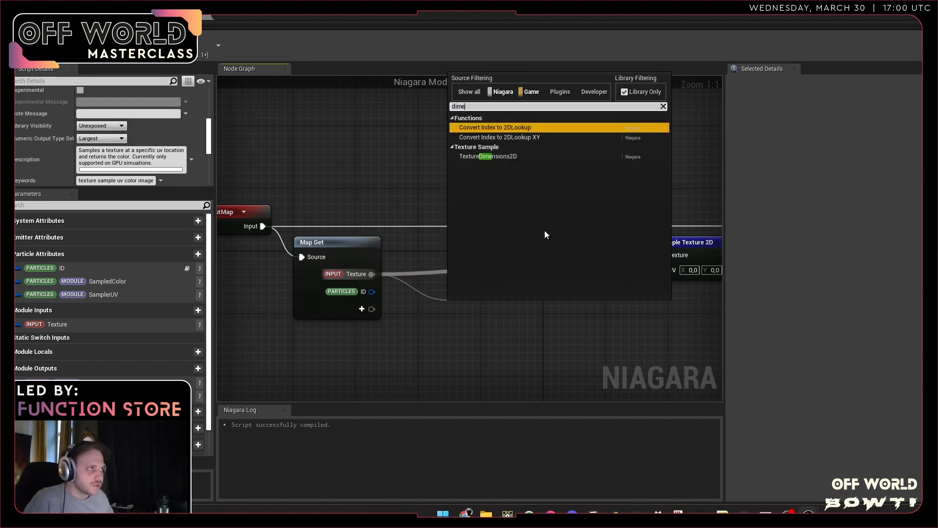
left_click(519, 155)
left_click_drag(516, 306, 493, 352)
right_click_drag(592, 343, 524, 272)
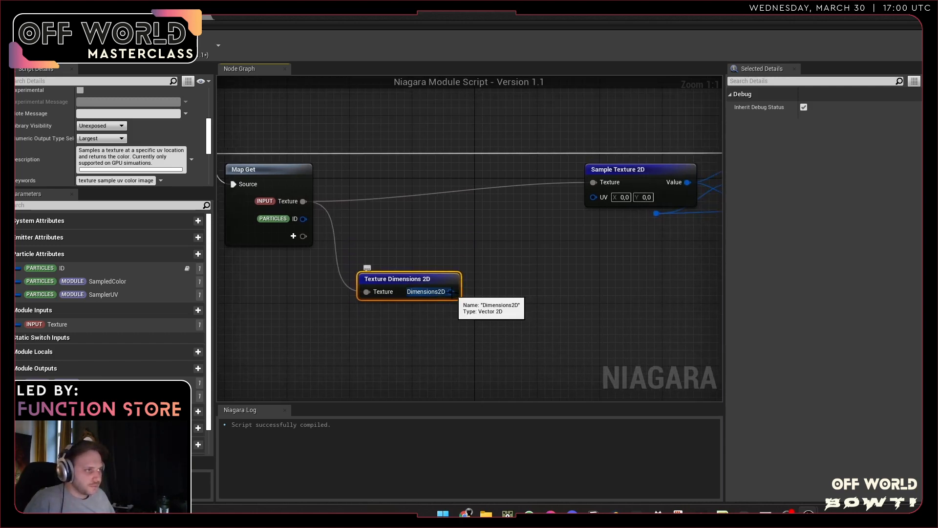
left_click_drag(450, 292, 486, 298)
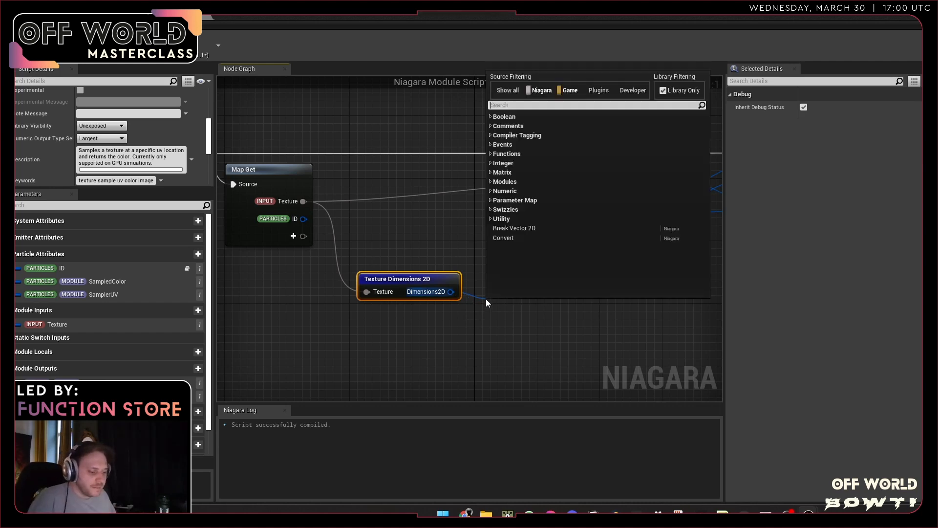
key("Escape")
left_click_drag(392, 280, 424, 256)
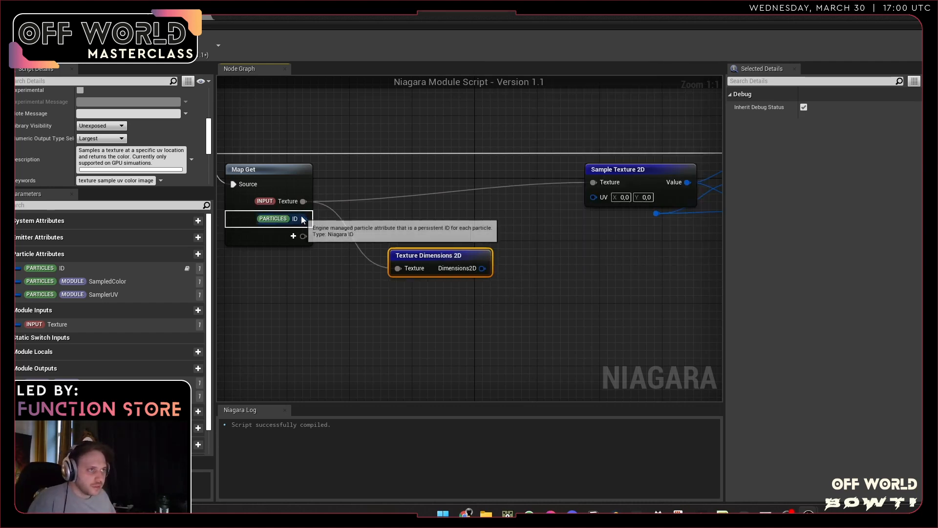
- Add a Break Niagara ID node fed by Map Get's PARTICLES ID pin, below the Texture Dimensions 2D node
left_click_drag(308, 220, 356, 330)
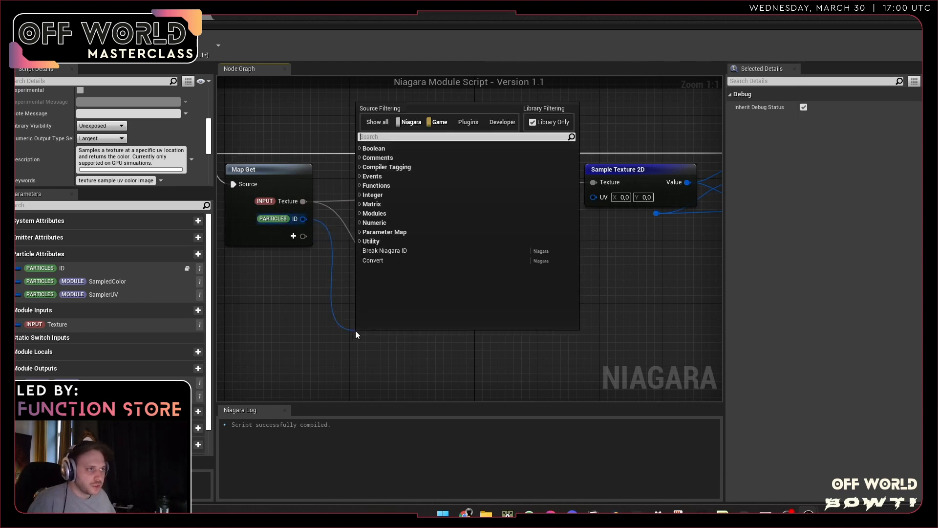
type("brea")
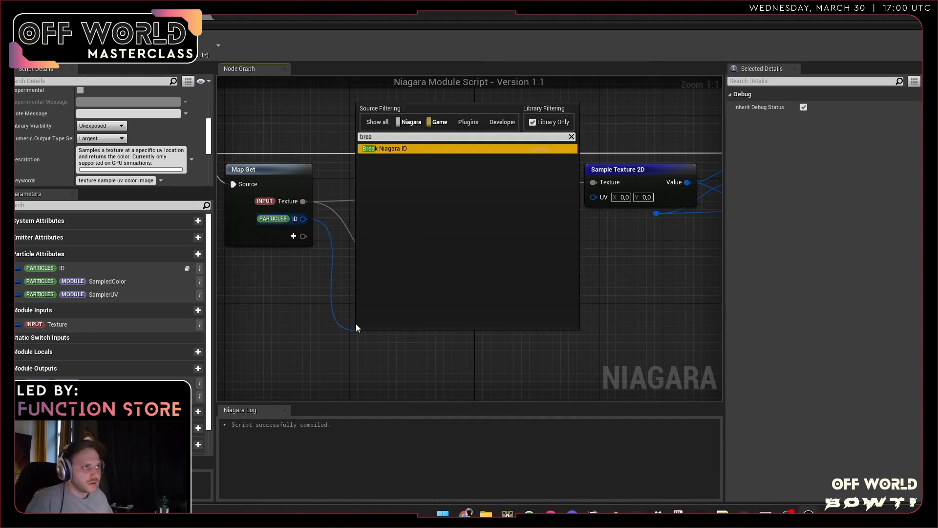
left_click(426, 153)
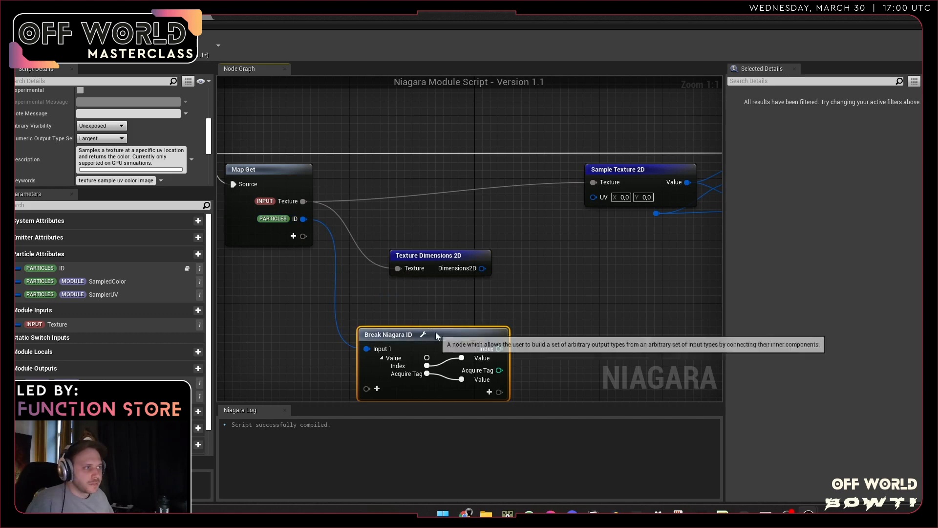
- Reposition the Break Niagara ID node slightly closer beneath the Texture Dimensions 2D node, leaving room for following nodes
mouse_move(428, 327)
left_mouse_down()
mouse_move(442, 303)
mouse_move(428, 317)
left_mouse_up()
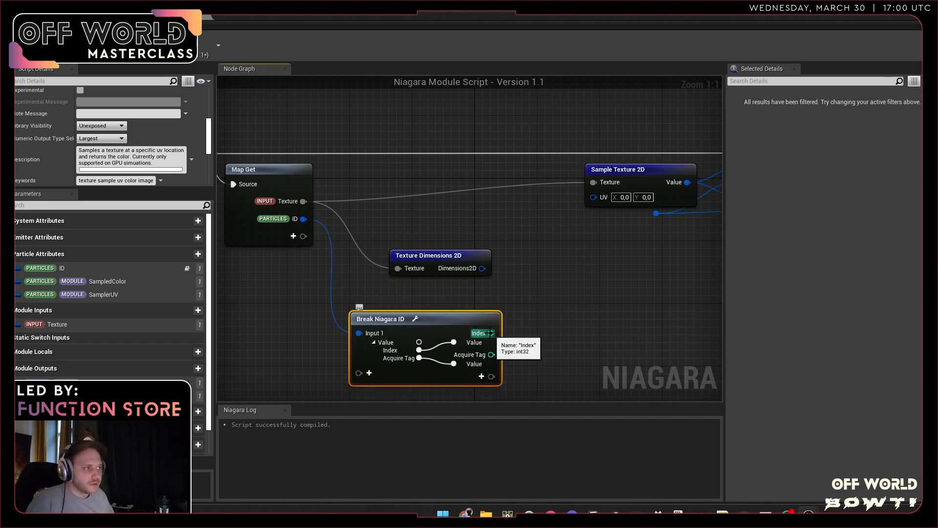
left_click_drag(467, 321, 454, 318)
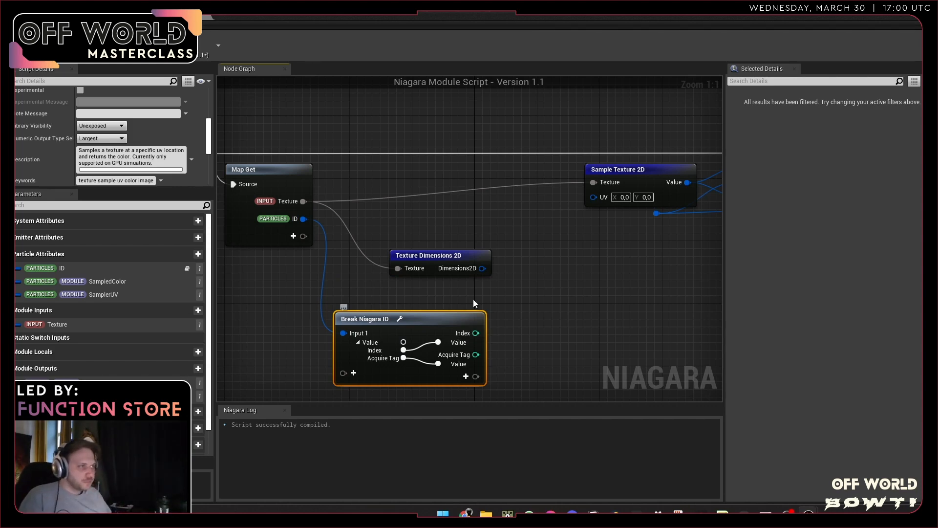
left_click(474, 284)
scroll(559, 273, "down", 1)
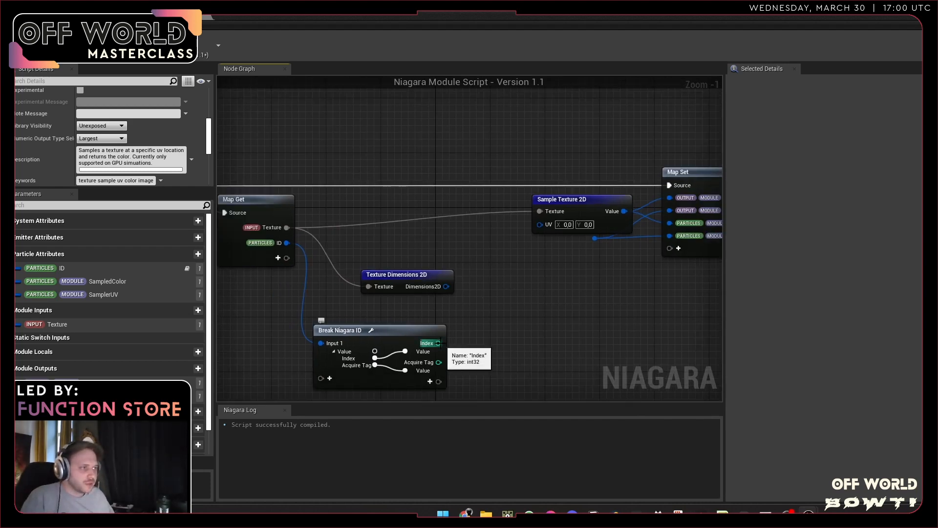
scroll(438, 343, "up", 1)
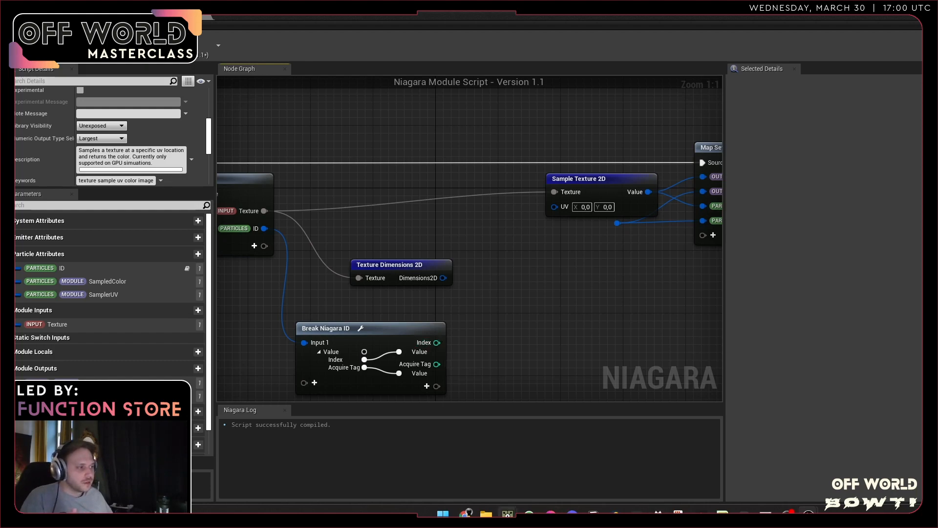
- Switch to the TouchDesigner network and examine how the mod operator loops the pixel index by the res_x width
mouse_move(507, 513)
left_click(598, 487)
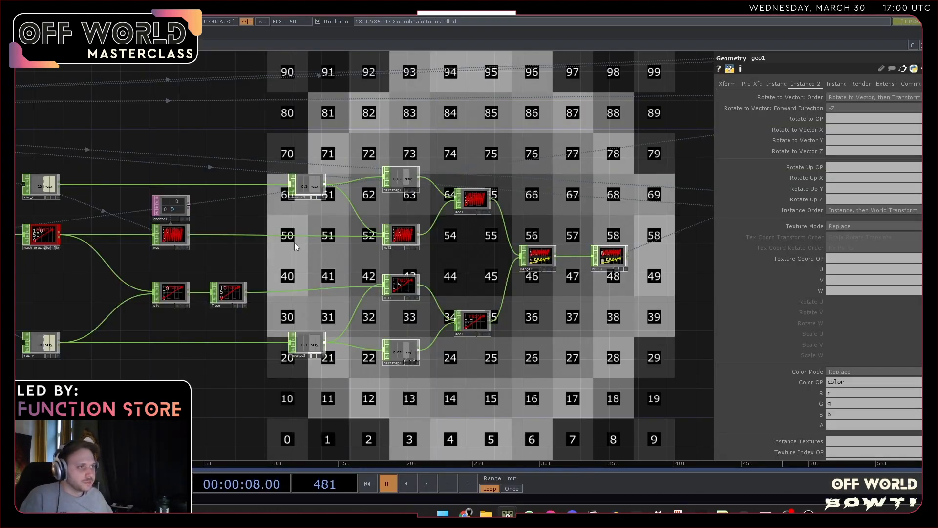
left_click_drag(294, 242, 355, 304)
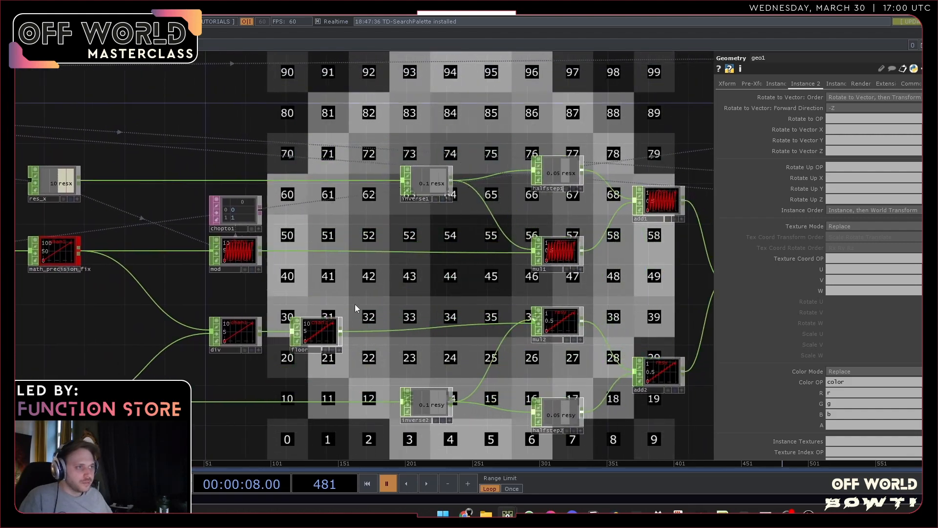
scroll(207, 281, "up", 8)
left_click_drag(216, 278, 303, 383)
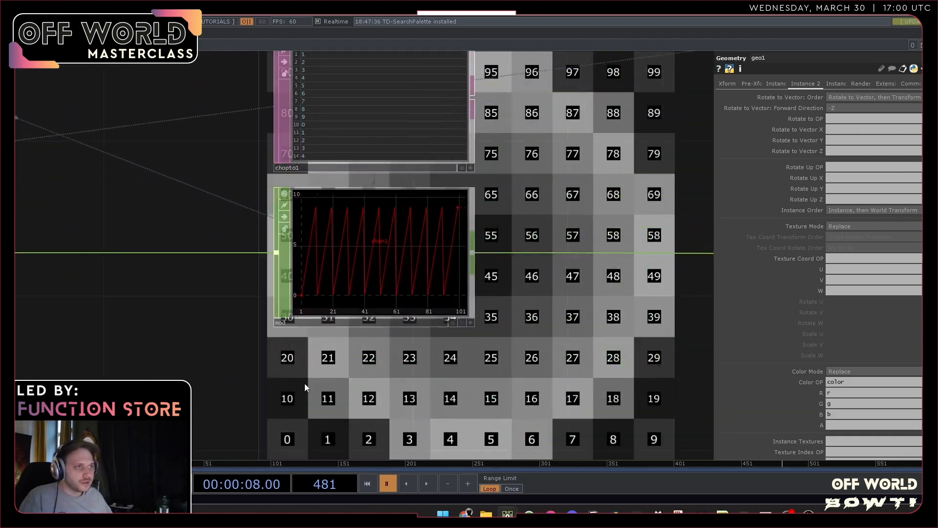
scroll(304, 383, "down", 6)
scroll(297, 380, "up", 3)
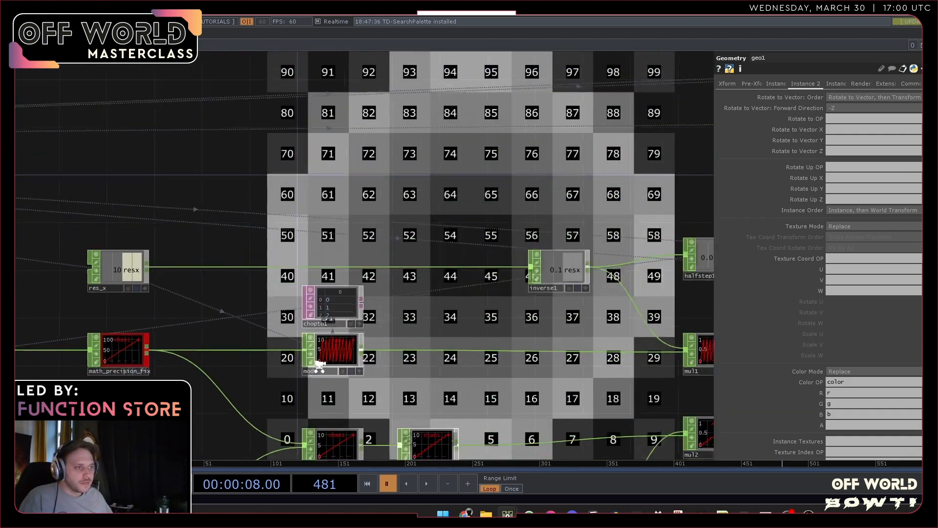
left_click(332, 354)
scroll(332, 354, "up", 4)
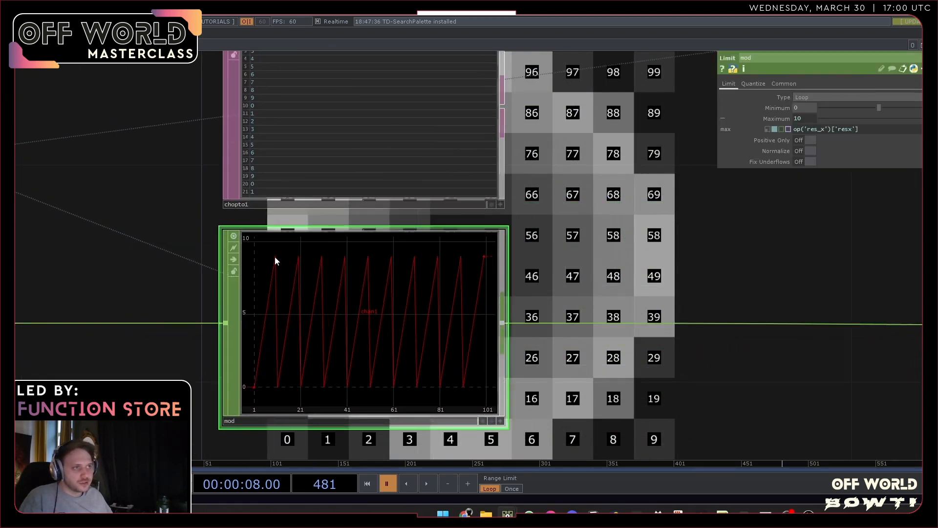
scroll(275, 256, "down", 2)
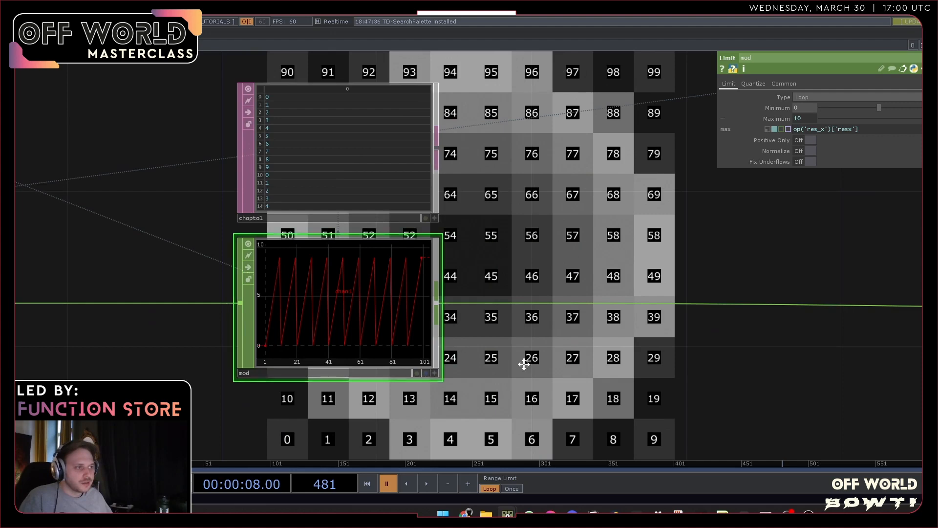
left_click_drag(525, 360, 274, 359)
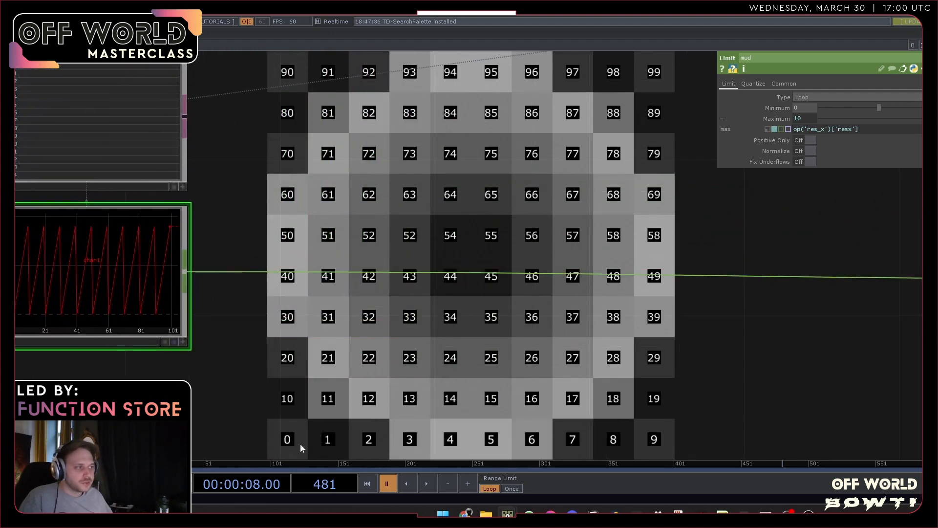
- Examine the div and floor operators alongside mod, comparing their column and row values with the numbered pixel grid
left_click_drag(370, 386, 473, 263)
scroll(473, 263, "down", 2)
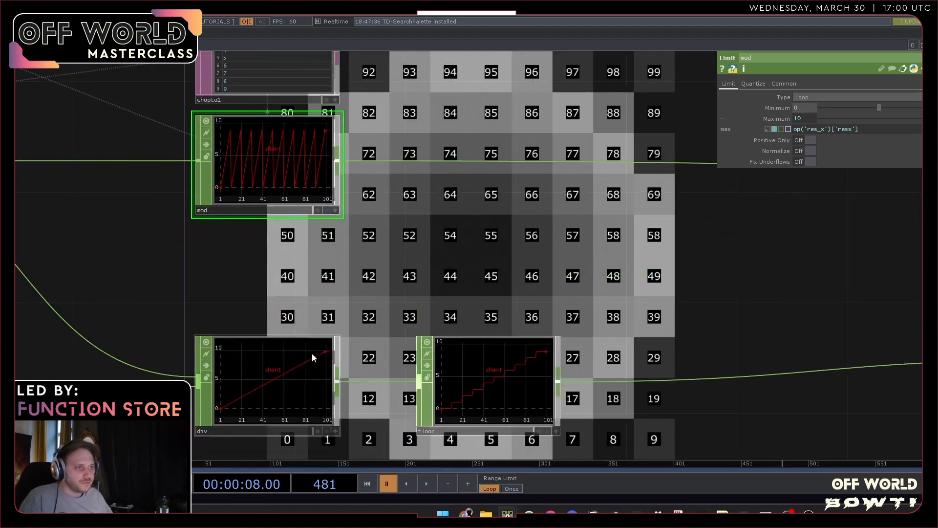
scroll(396, 419, "up", 2)
scroll(395, 419, "up", 1)
left_click_drag(378, 402, 274, 309)
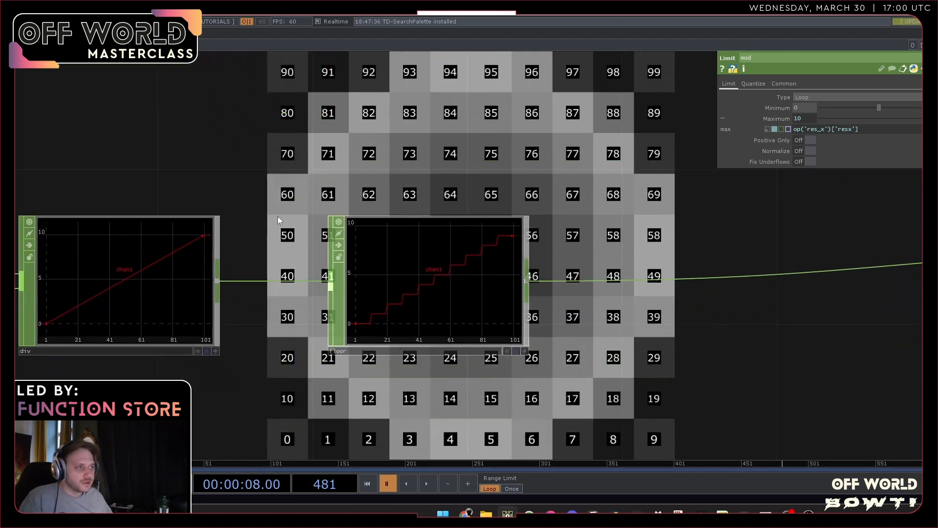
left_click_drag(278, 220, 300, 332)
scroll(264, 236, "down", 2)
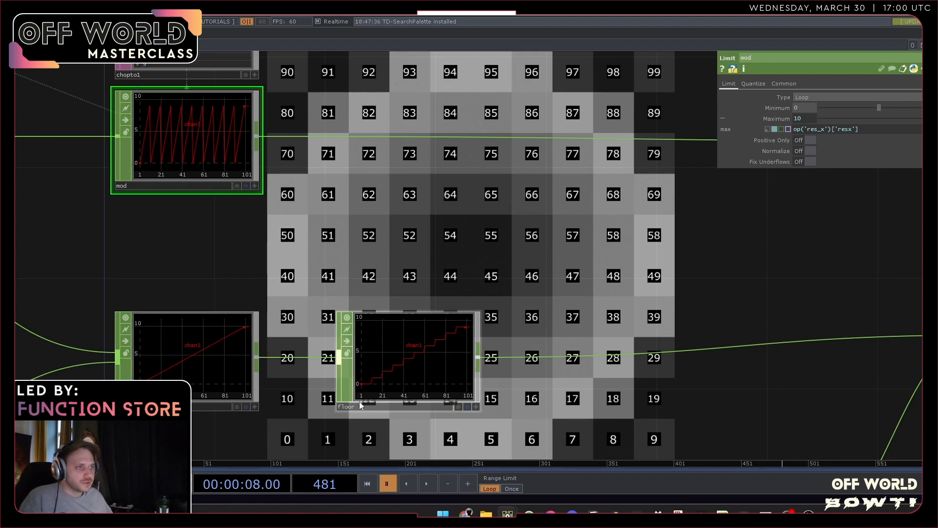
left_click(415, 348)
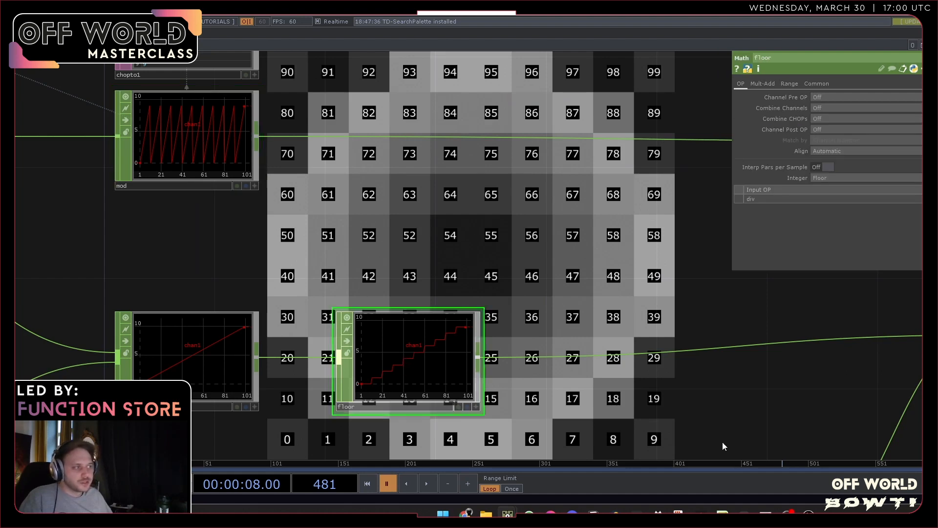
left_click(146, 163)
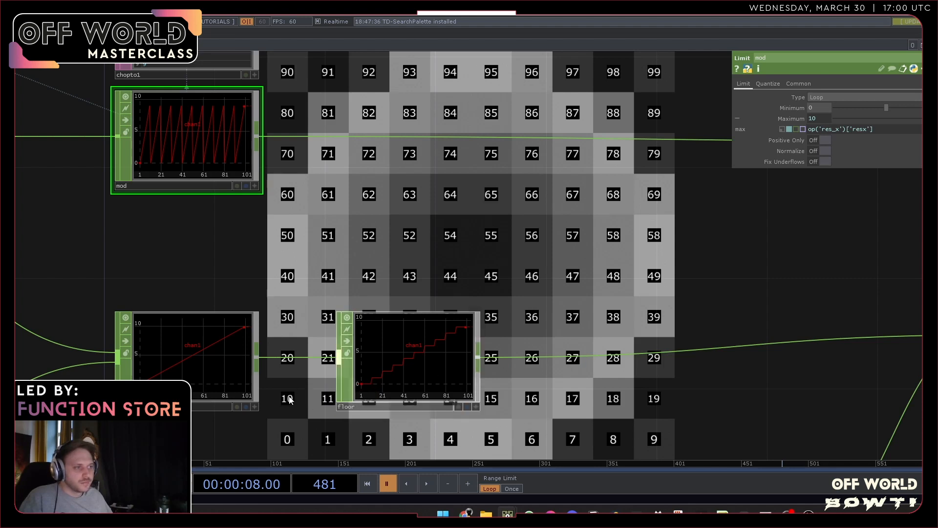
left_click(372, 379)
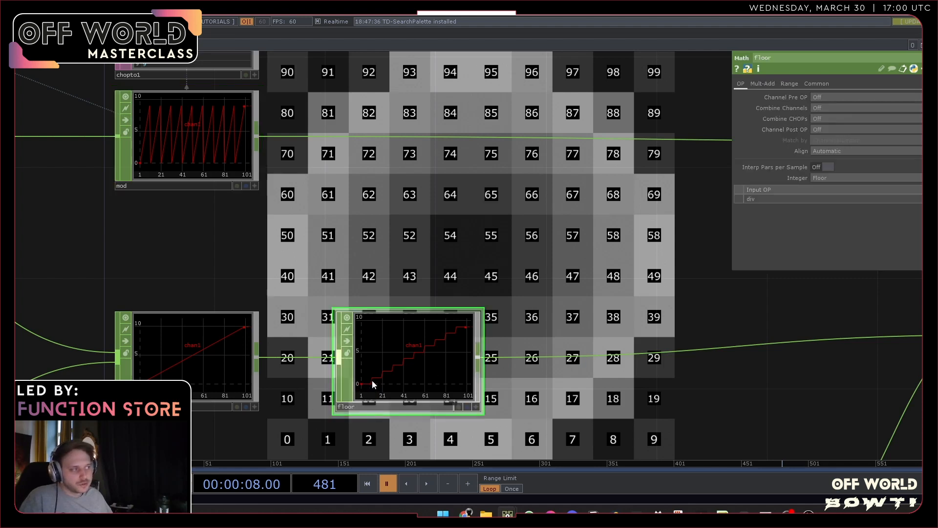
scroll(371, 380, "up", 3)
scroll(373, 378, "down", 3)
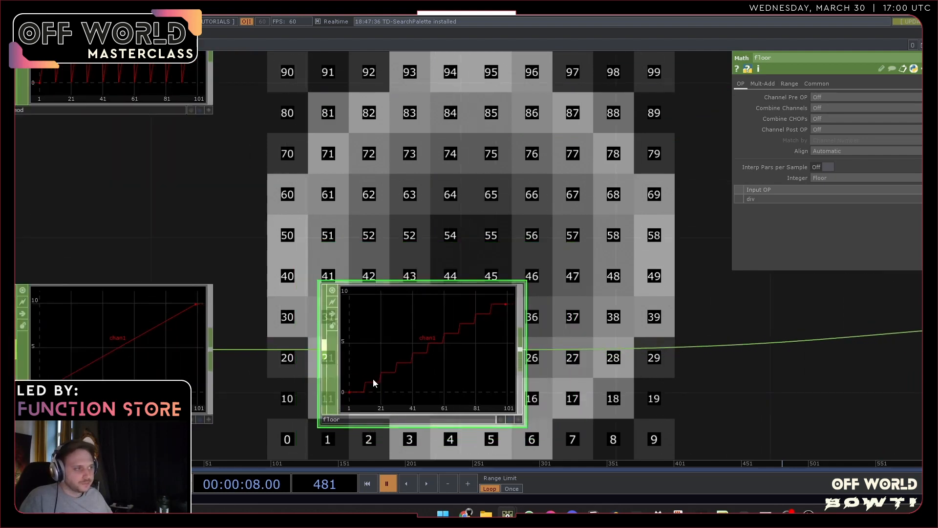
scroll(373, 379, "down", 2)
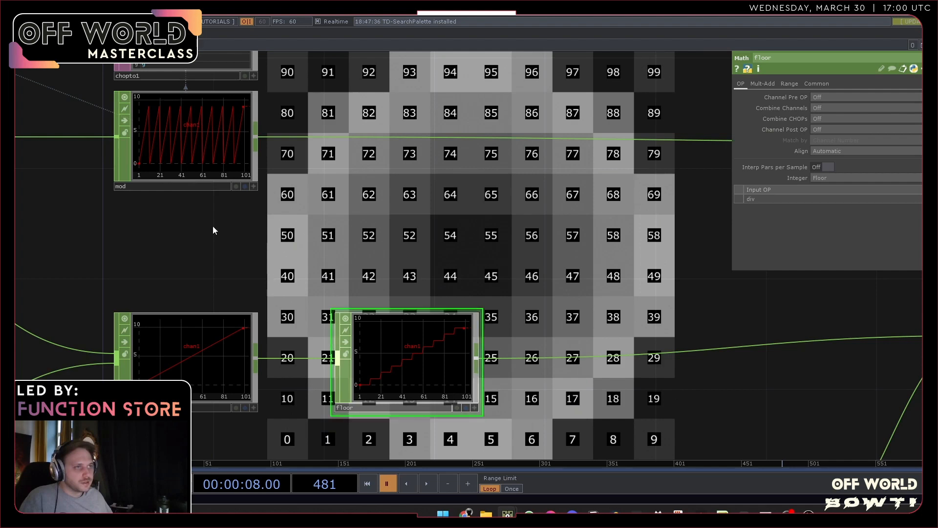
left_click_drag(211, 230, 299, 293)
left_click_drag(428, 292, 344, 199)
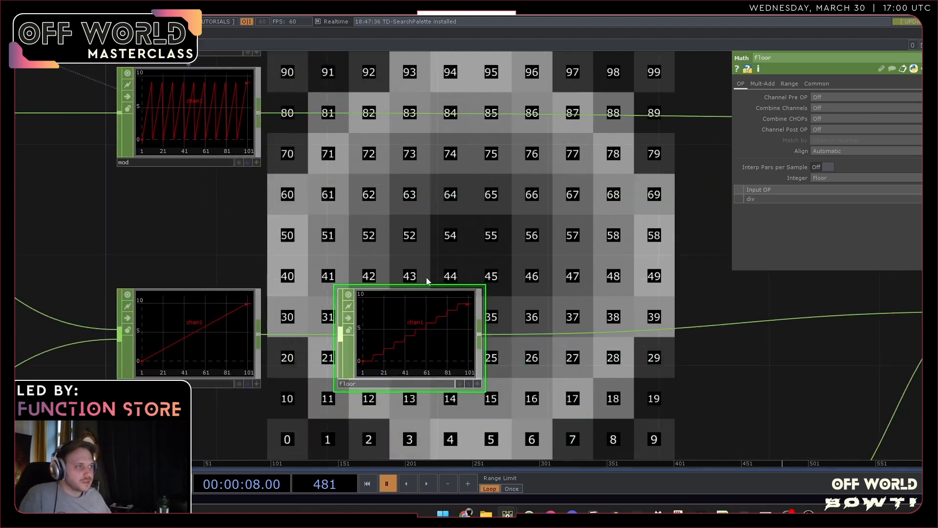
left_click_drag(434, 260, 441, 233)
- Switch back to Unreal Engine and add a Convert Index to 2DLookup node fed by Break Niagara ID's Index output, placed beside it
key("alt+Tab")
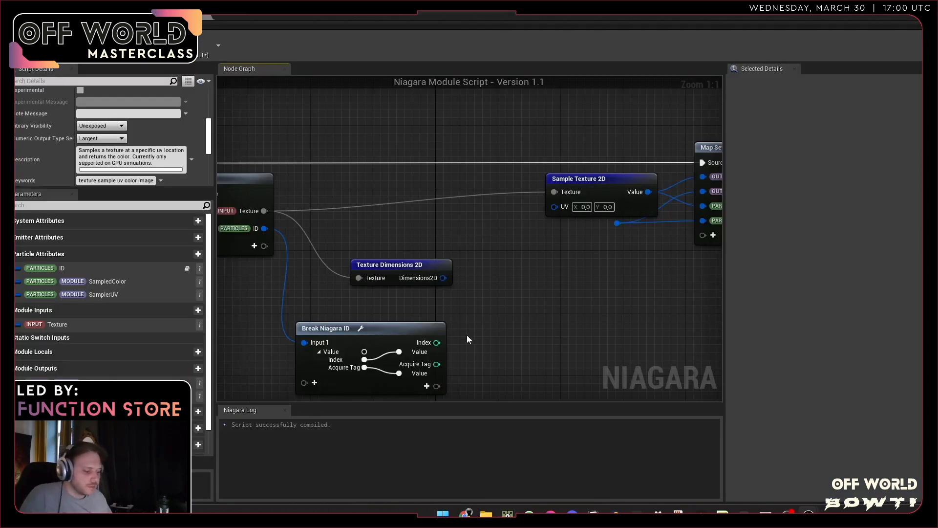
left_click_drag(436, 342, 496, 333)
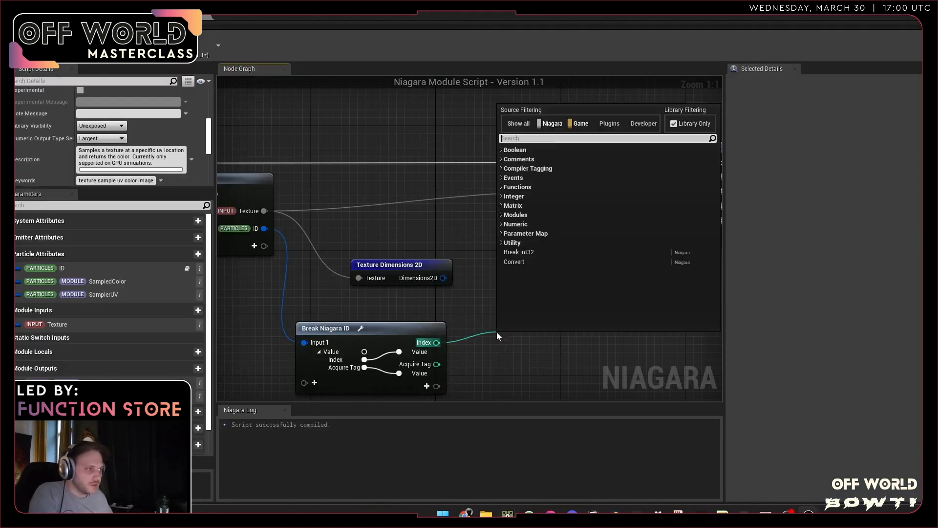
type("convert")
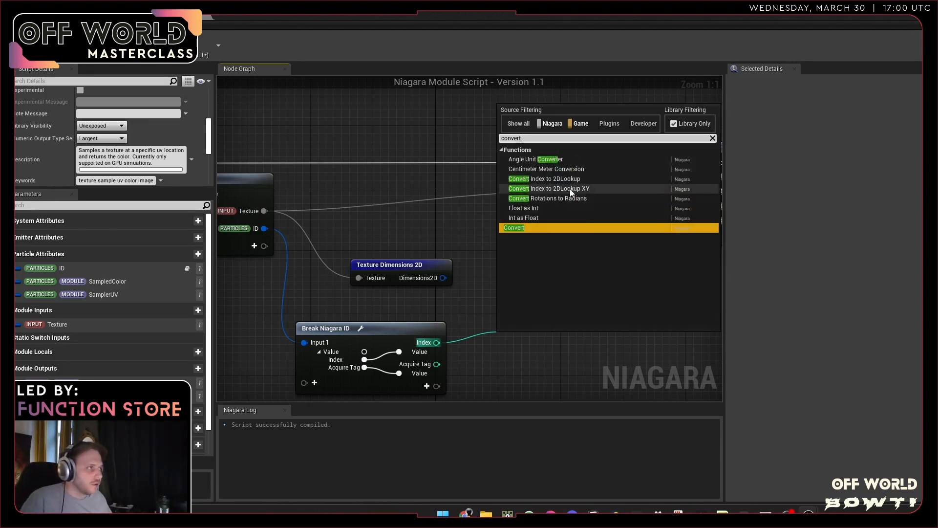
left_click(593, 180)
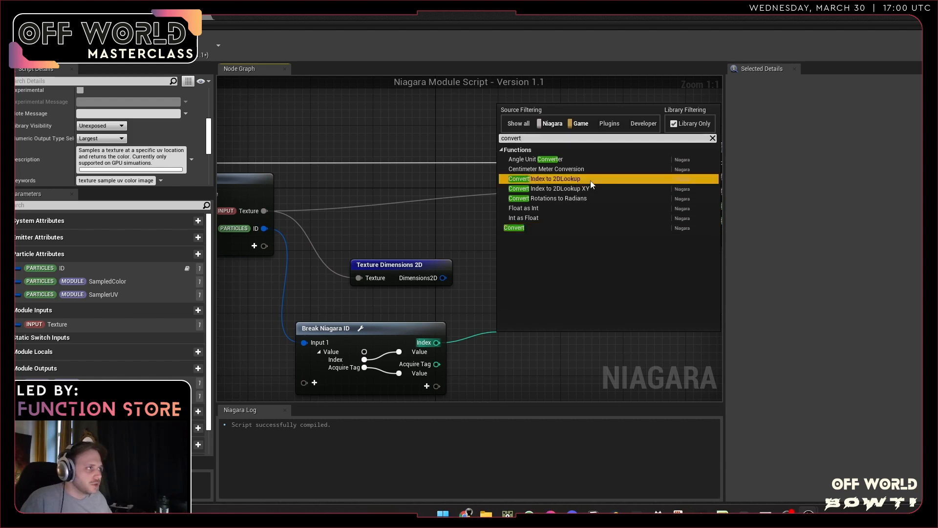
left_click_drag(547, 332, 533, 324)
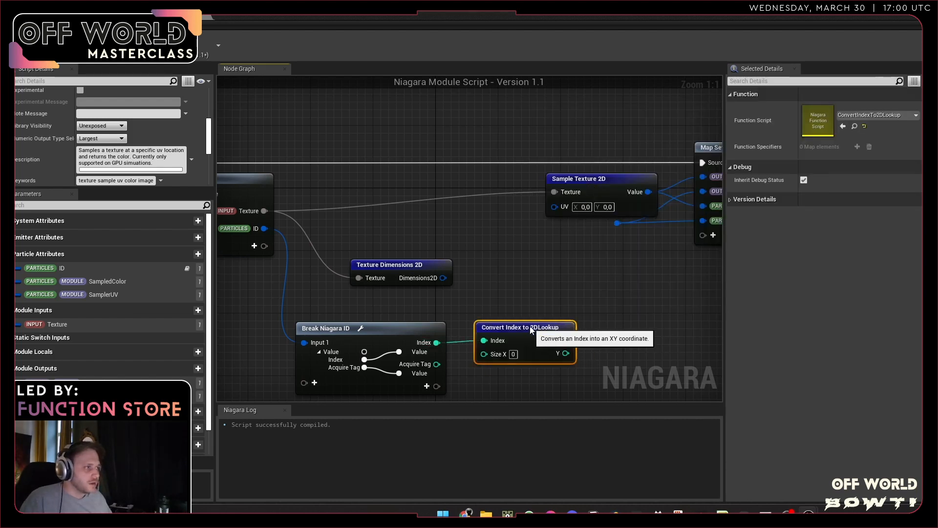
- Open the Convert Index to 2DLookup function script and inspect its Modulo and Divide nodes
double_click(528, 328)
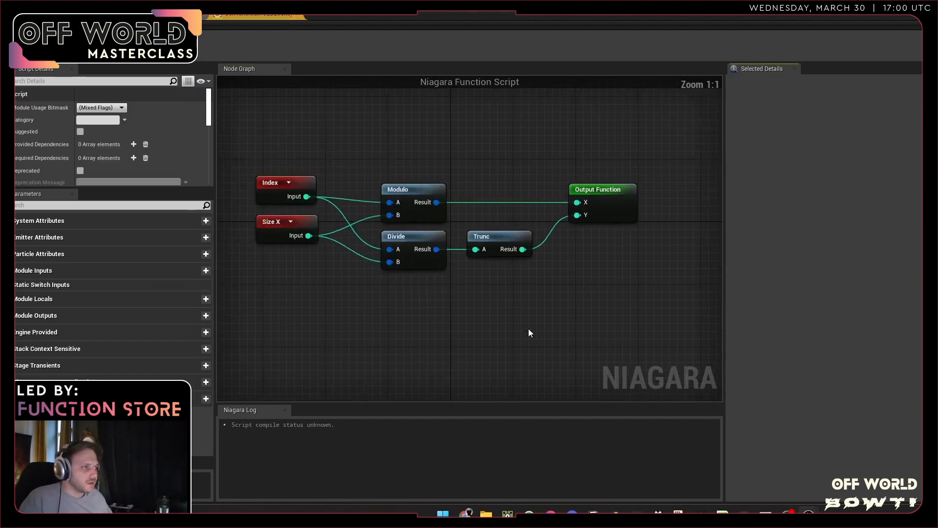
left_click(470, 227)
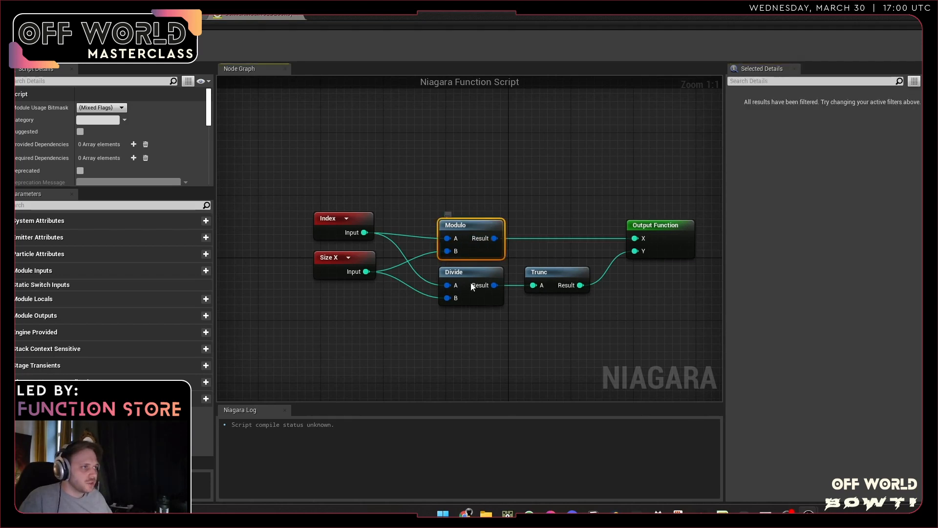
left_click(472, 274)
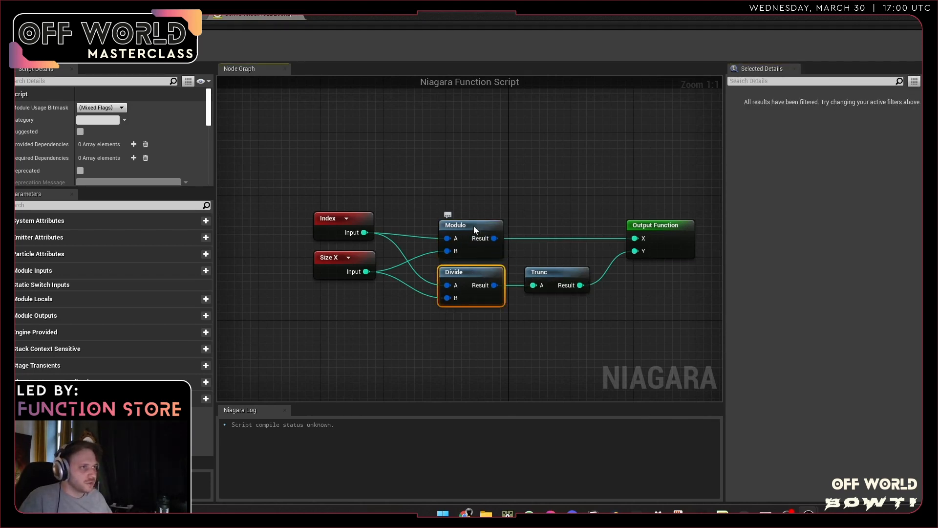
- Compare the function script's Modulo, Divide and Trunc nodes with the mod, div and floor operators in TouchDesigner
key("alt+Tab")
left_click_drag(224, 153, 296, 245)
left_click_drag(396, 293, 398, 250)
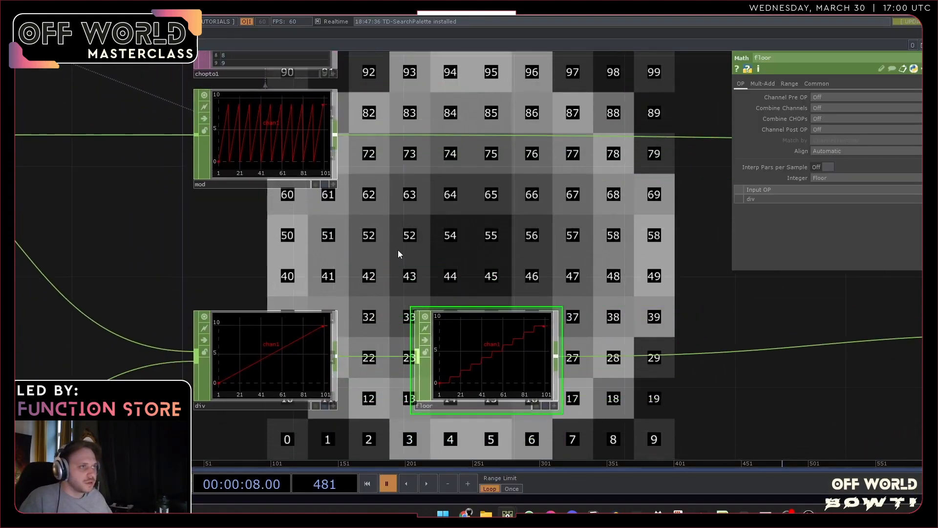
key("alt+Tab")
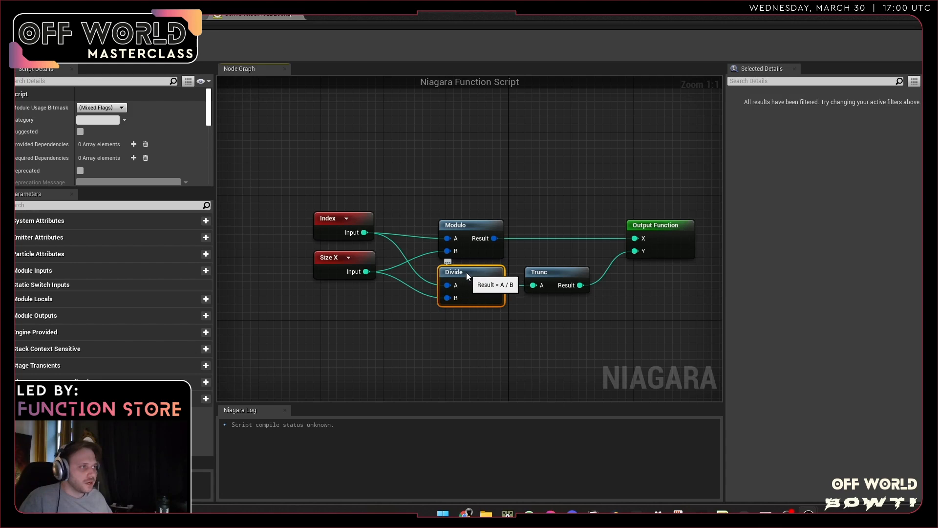
key("alt+Tab")
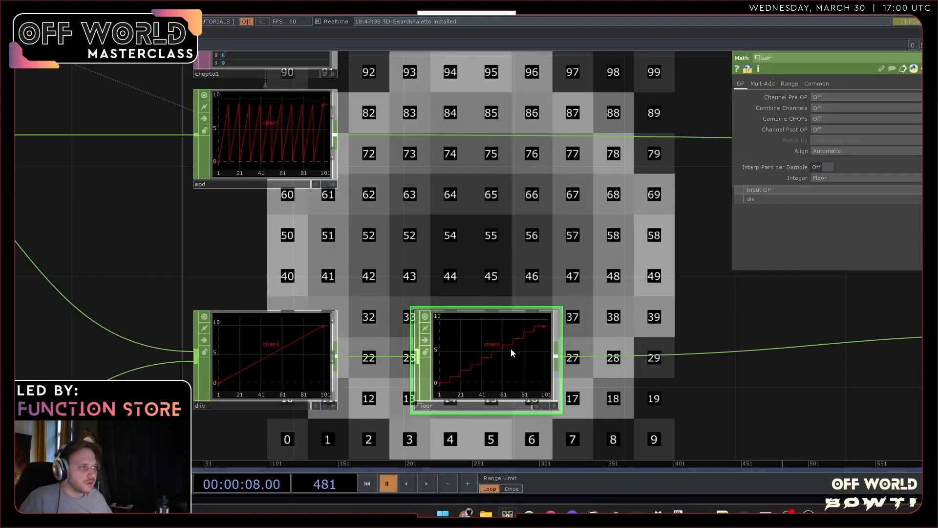
key("alt+Tab")
key("alt+Tab")
key("alt+Tab")
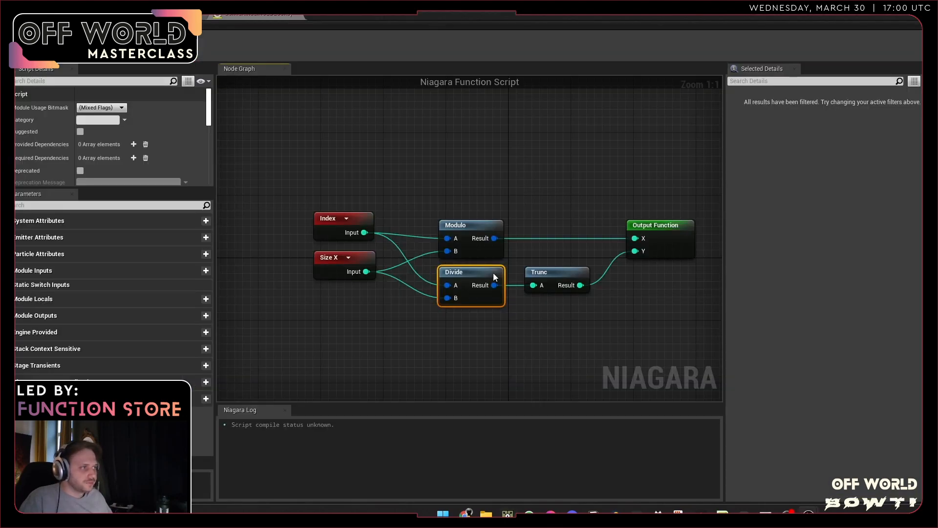
scroll(491, 281, "down", 1)
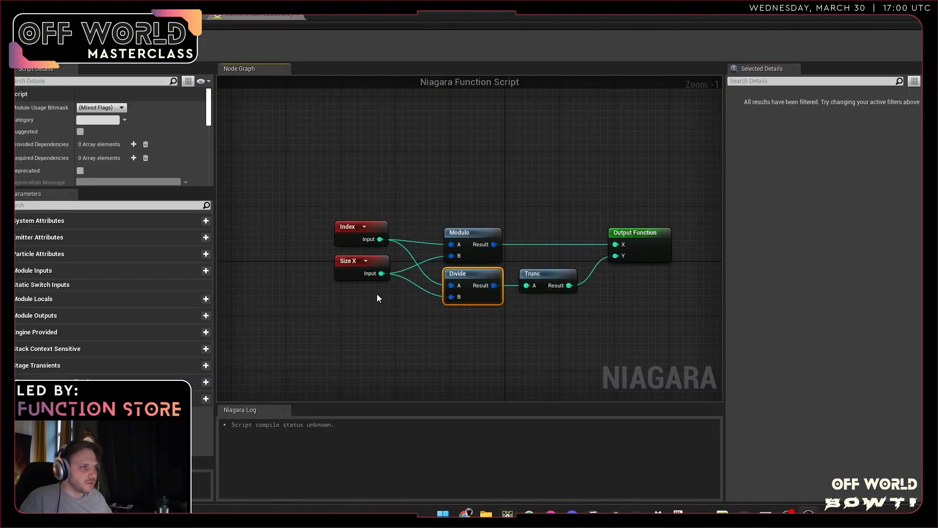
scroll(376, 294, "up", 1)
key("alt+Tab")
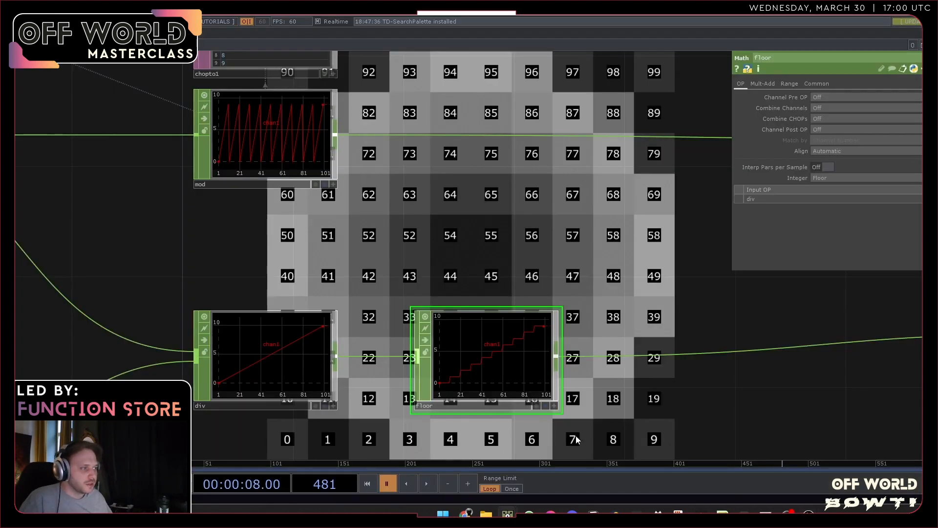
key("alt+Tab")
scroll(416, 304, "down", 8)
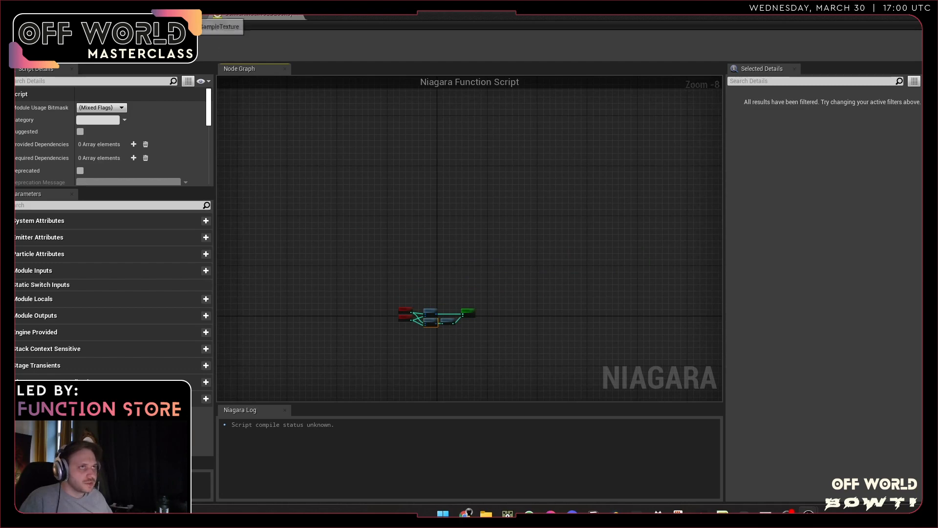
- Return to the MySampleTexture module graph and add a Break Vector 2D node fed by Texture Dimensions 2D's Dimensions2D output
left_click(189, 15)
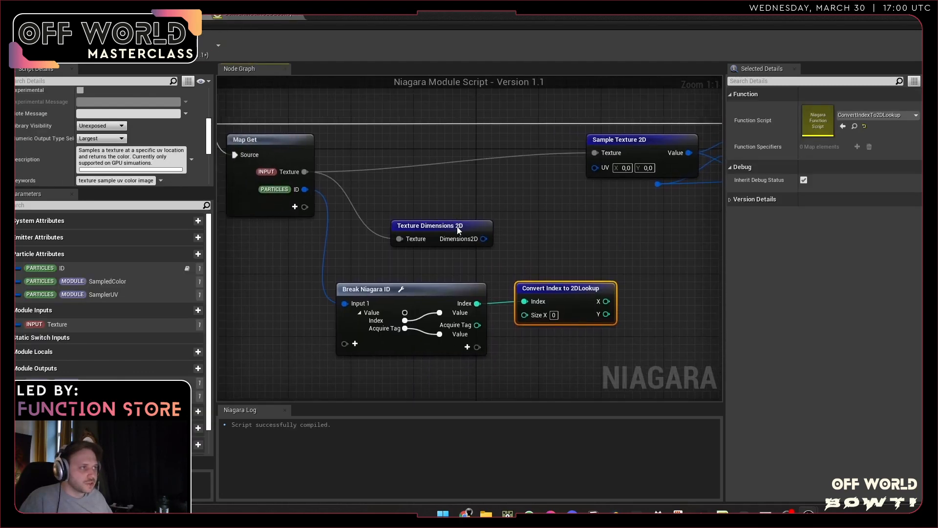
left_click_drag(459, 230, 428, 230)
left_click_drag(555, 291, 586, 293)
left_click_drag(452, 238, 524, 217)
type("brea")
left_click(524, 287)
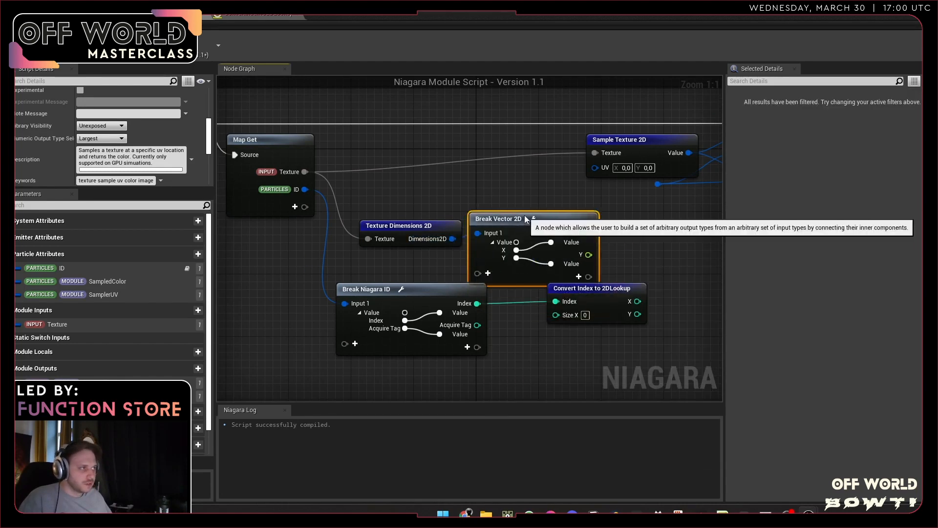
- Shift the Sample Texture 2D and Map Set nodes together further right to make room in the module graph
left_click(618, 293)
scroll(618, 292, "down", 3)
right_click_drag(615, 251, 381, 278)
left_click_drag(381, 278, 668, 170)
left_click_drag(394, 215, 565, 216)
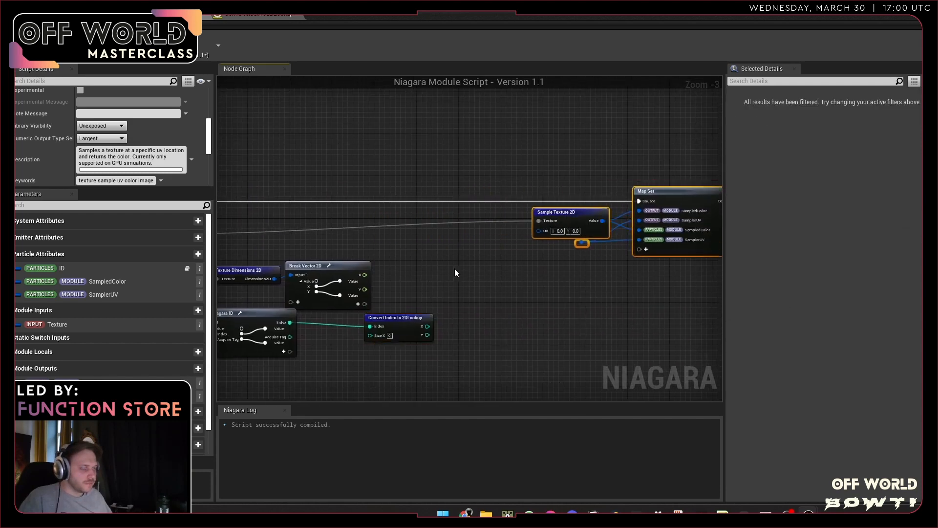
- Move Convert Index to 2DLookup further from Break Vector 2D and connect the vector's X output to its Size X input
left_click_drag(406, 321, 461, 315)
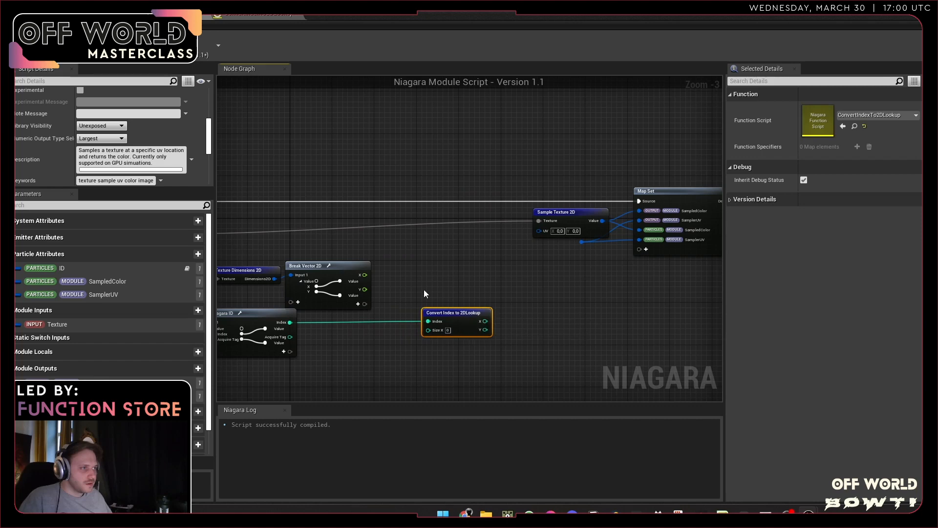
left_click(423, 290)
left_click_drag(365, 275, 427, 330)
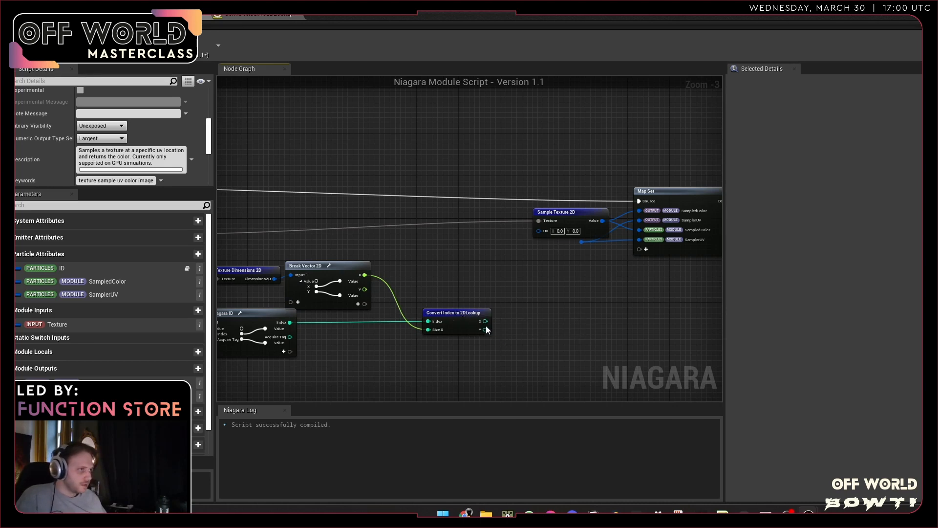
- Switch to TouchDesigner and examine the mod and floor operators along with the inverse, mul and add operators downstream
scroll(487, 323, "down", 2)
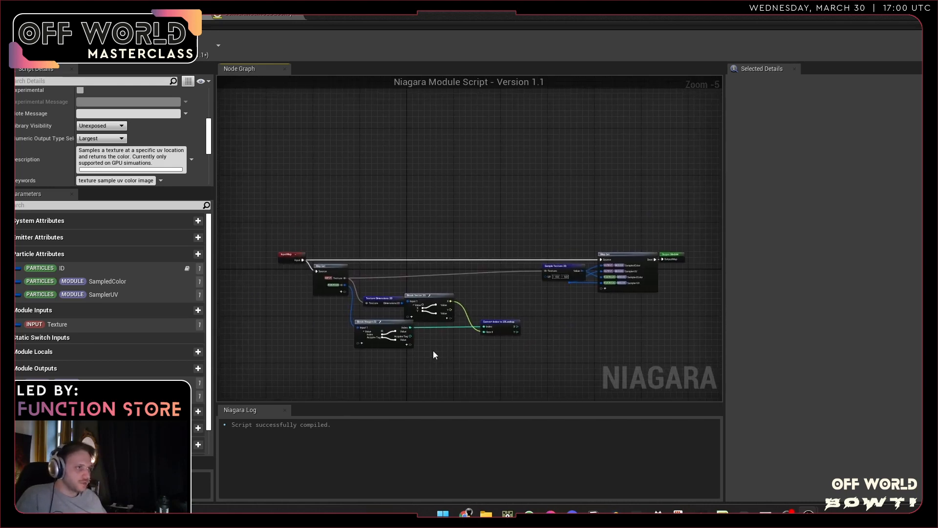
scroll(433, 350, "up", 3)
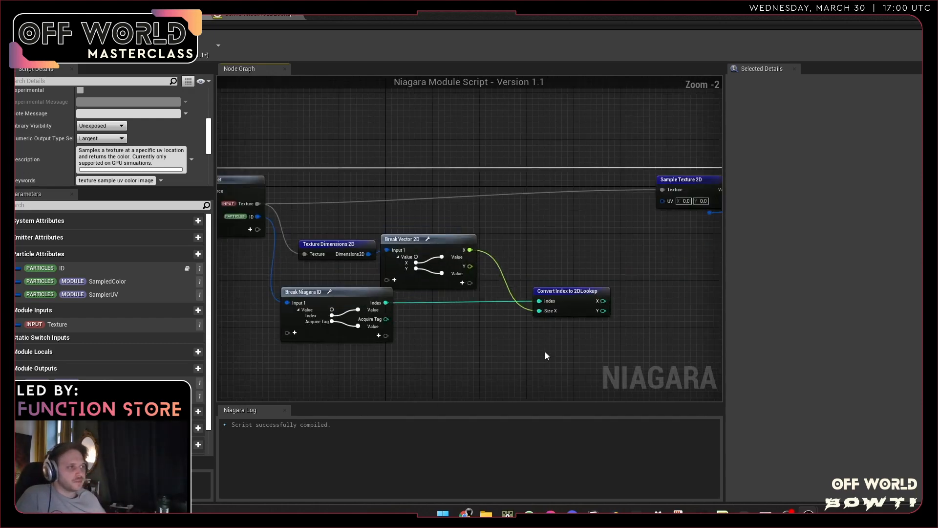
right_click_drag(544, 351, 576, 345)
scroll(576, 345, "down", 1)
key("alt+Tab")
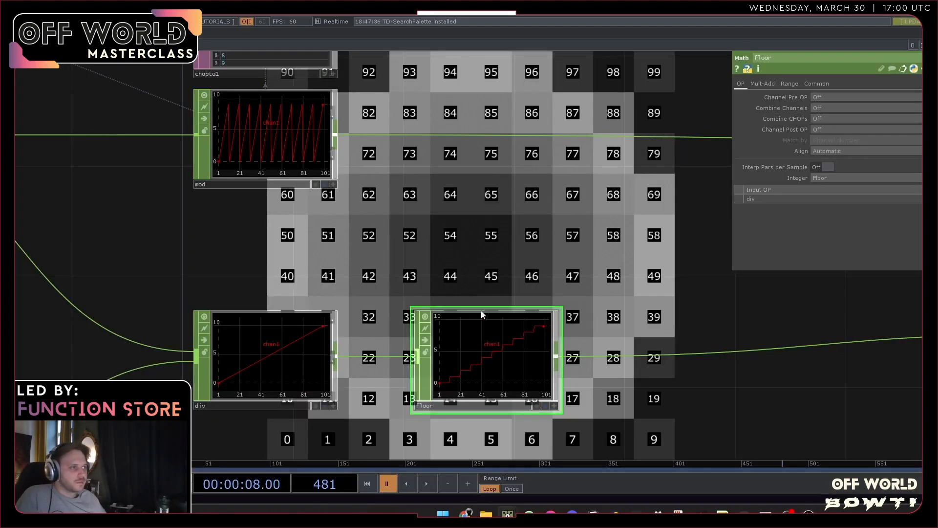
left_click(253, 142)
left_click(493, 360)
left_click(285, 149)
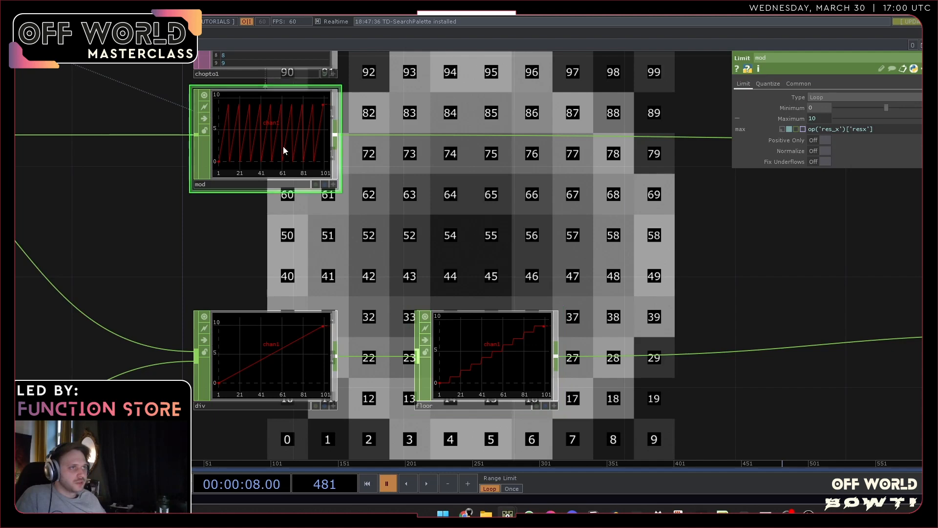
left_click(473, 348)
right_click_drag(548, 251, 457, 245)
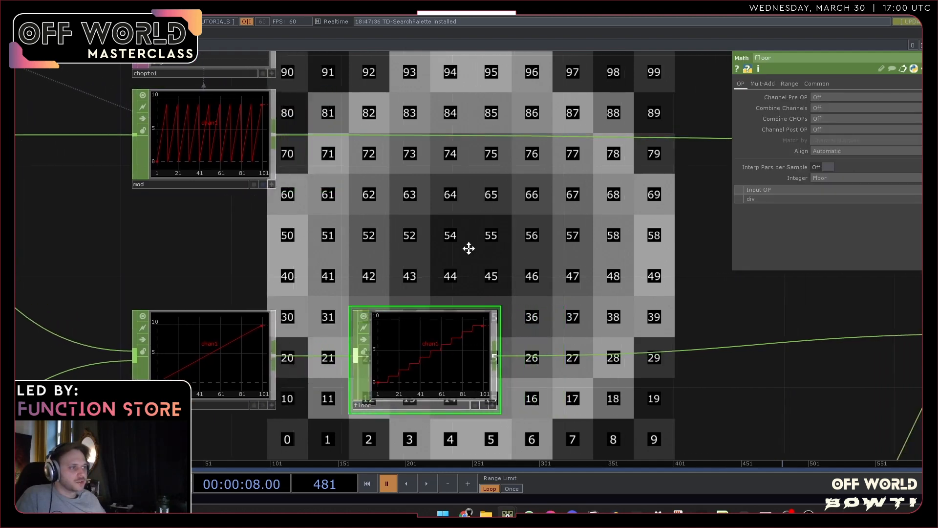
scroll(473, 246, "down", 1)
scroll(473, 246, "down", 2)
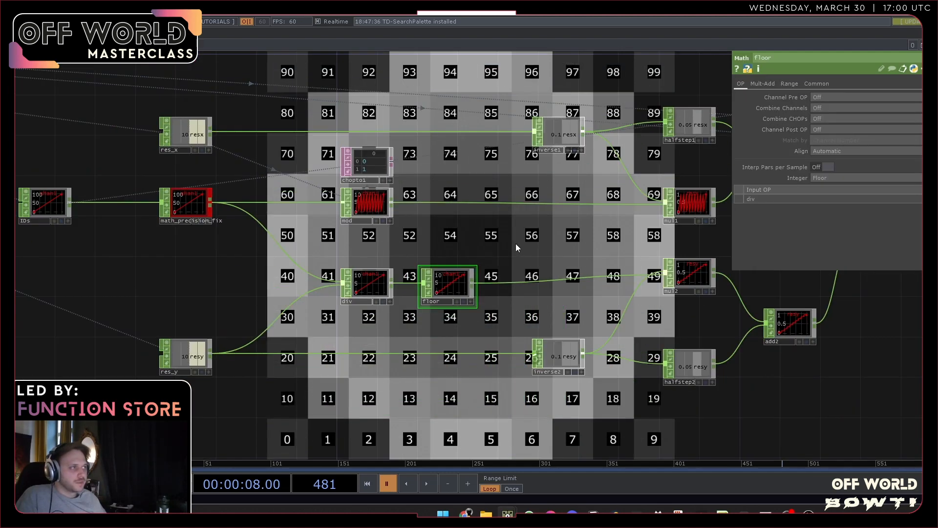
left_click_drag(515, 243, 450, 286)
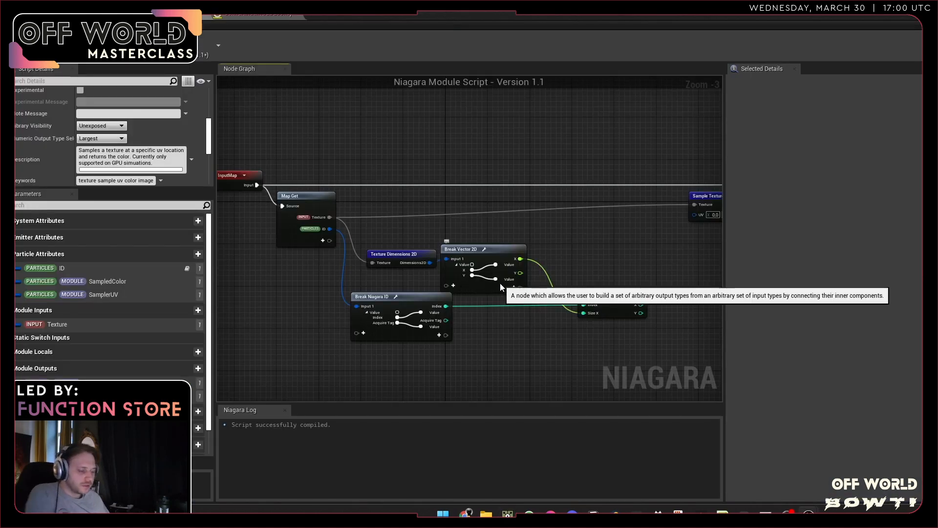
- In the Unreal Engine module graph, add a Convert node fed by both the X and Y outputs of Convert Index to 2DLookup
right_click_drag(585, 270, 518, 263)
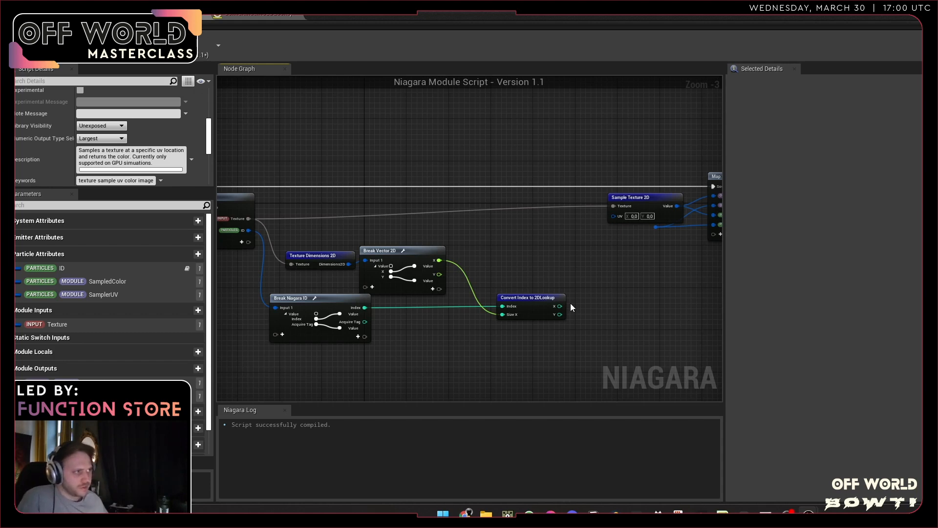
left_click_drag(559, 306, 584, 306)
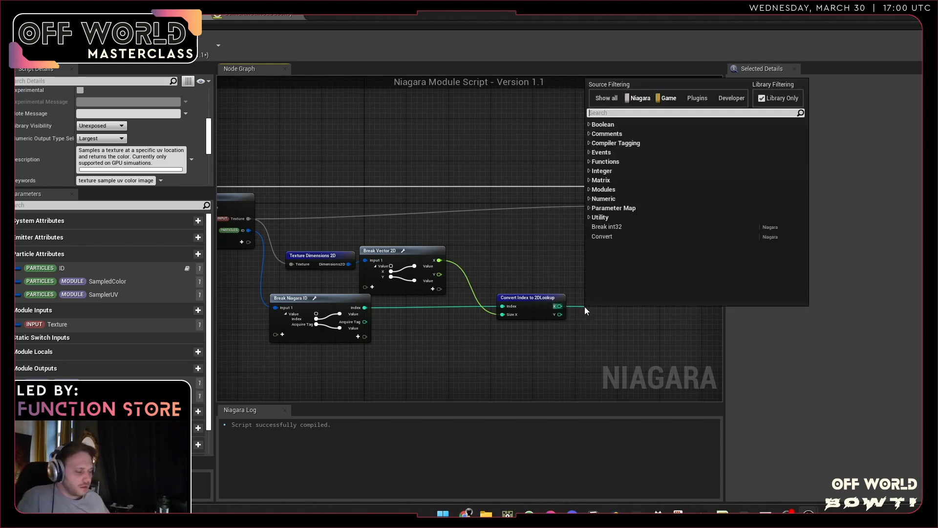
type("convert")
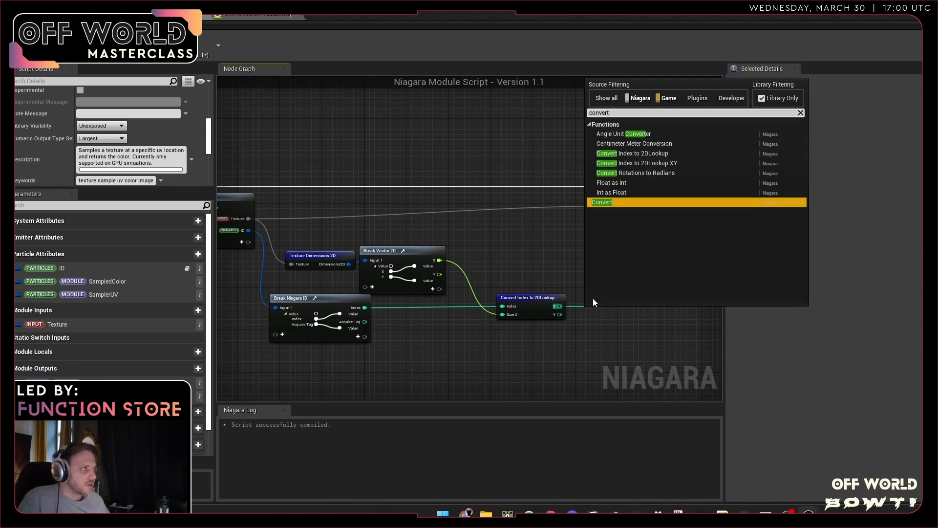
key("Return")
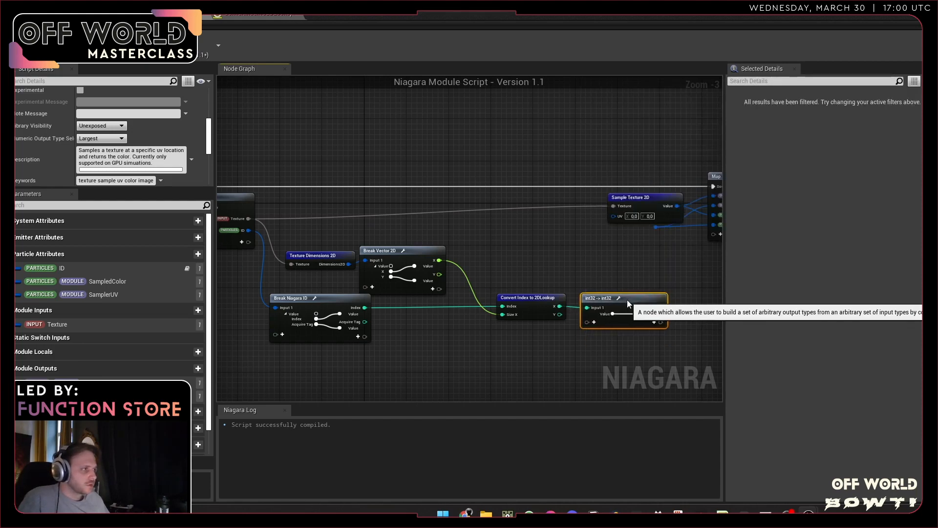
scroll(599, 336, "up", 3)
left_click_drag(538, 305, 581, 318)
left_click(523, 361)
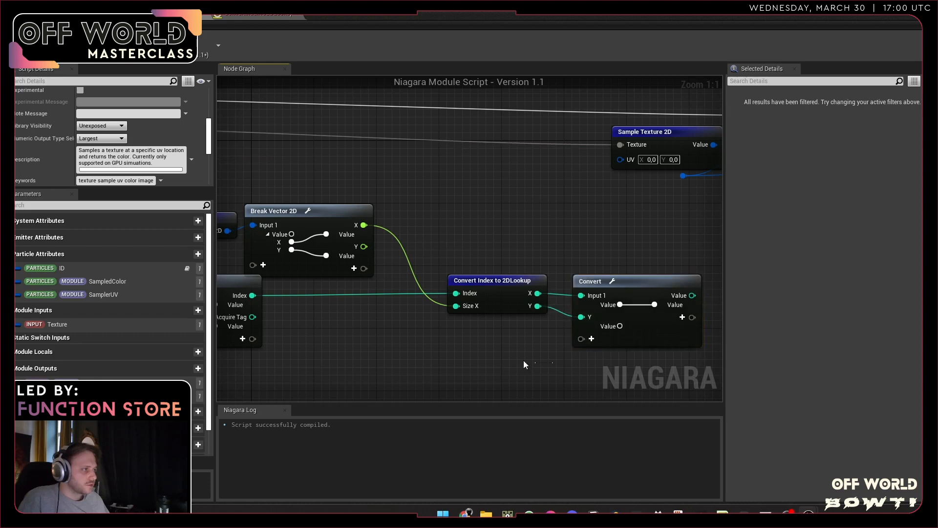
right_click_drag(503, 355, 352, 330)
right_click(534, 270)
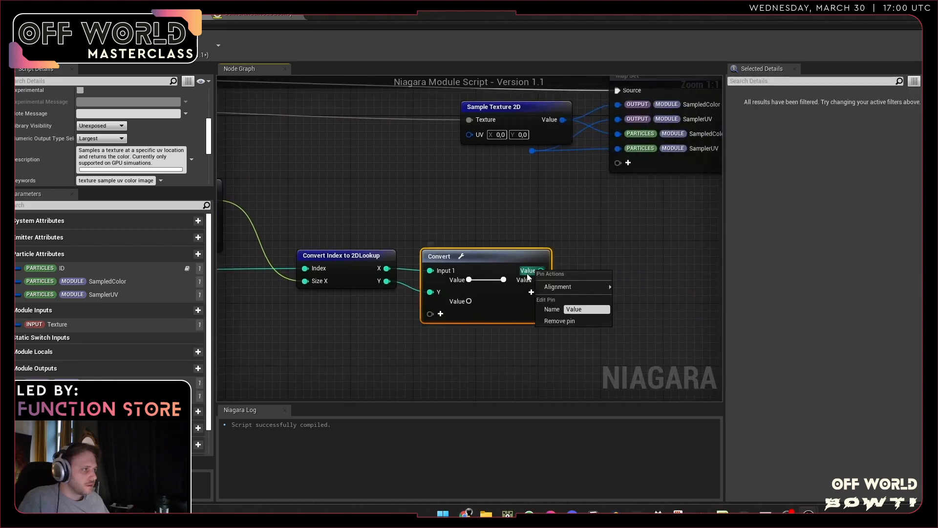
left_click(529, 275)
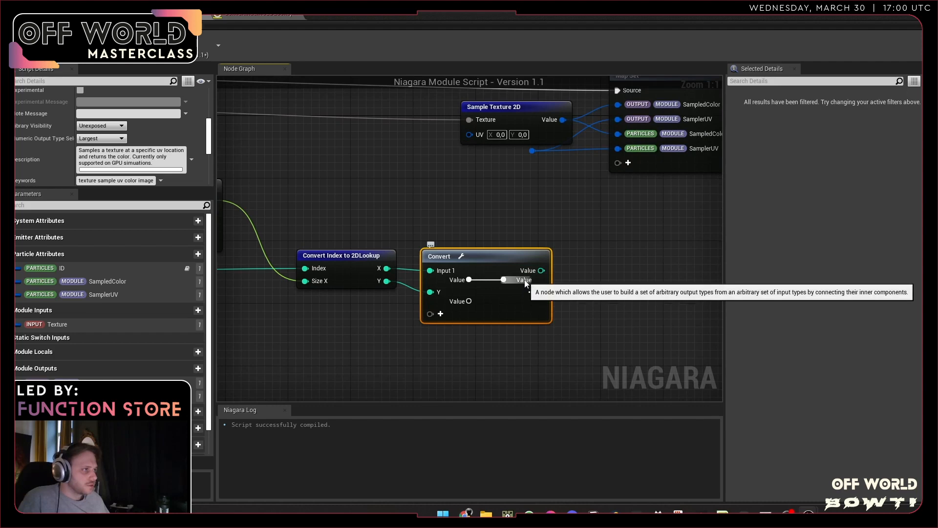
right_click(523, 279)
left_click(521, 280)
left_click(529, 273)
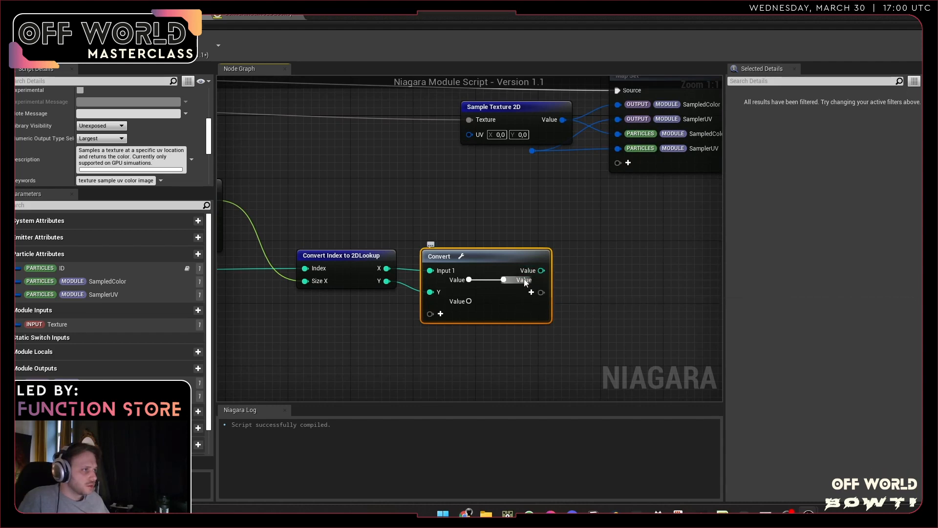
right_click(523, 278)
- Add a Vector 2D output pin to the Convert node and remove its original integer Value output pin
left_click(531, 292)
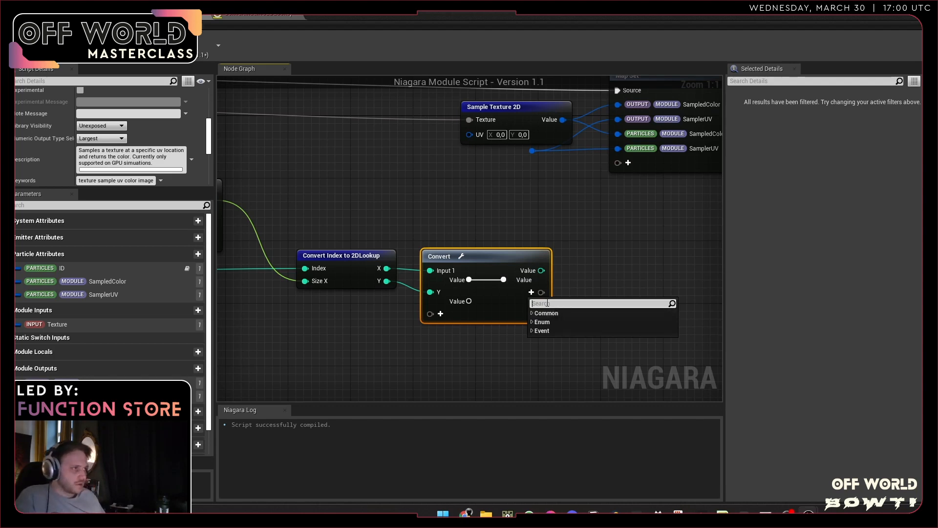
type("vec")
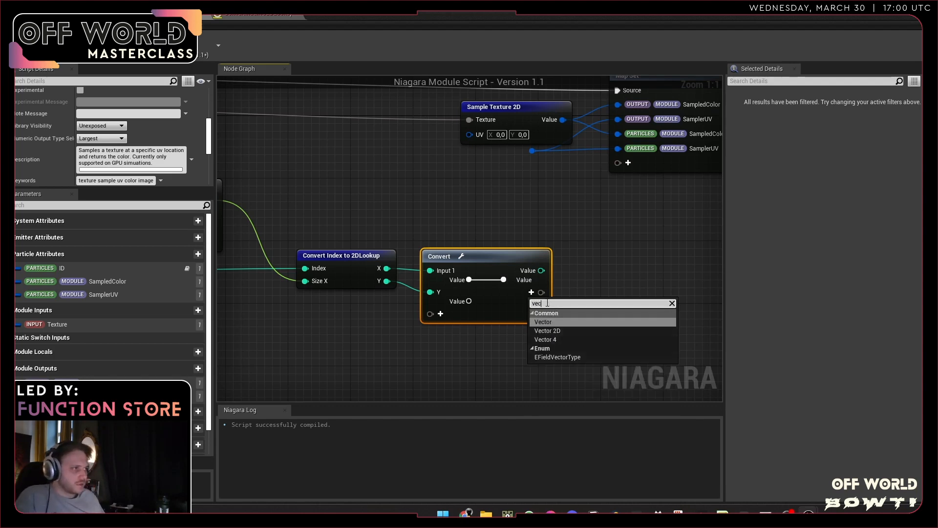
left_click(566, 331)
right_click(530, 276)
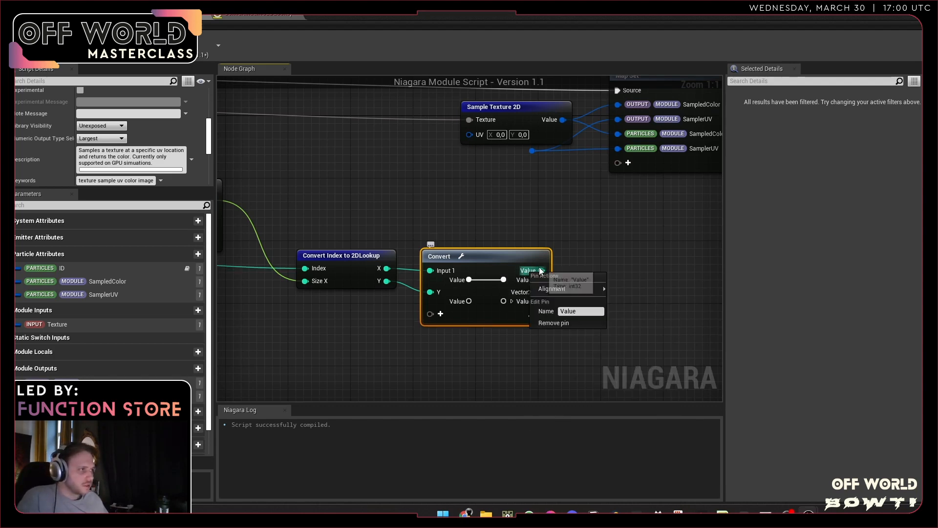
left_click(566, 323)
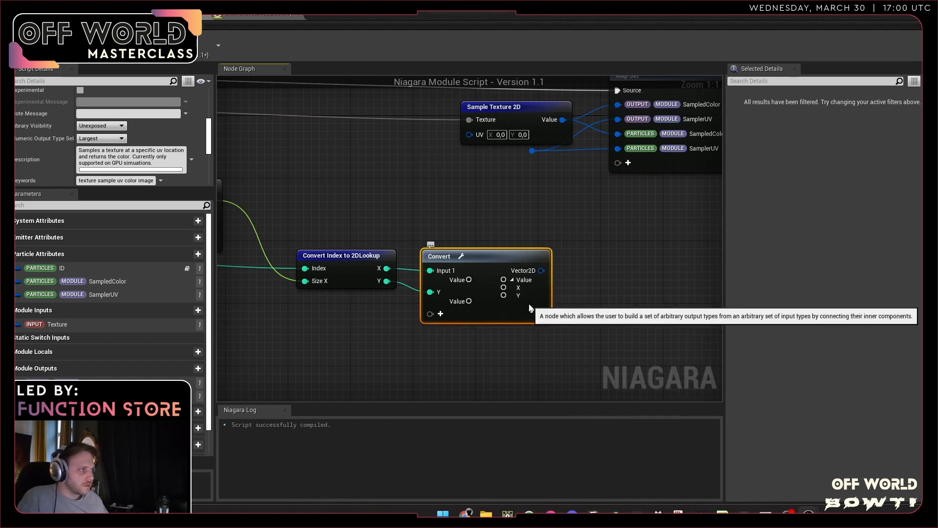
- Wire the Convert node's input values to the Vector2D X and Y, and move the Sample Texture 2D, Map Set and output nodes farther right
left_click_drag(469, 280, 504, 296)
scroll(488, 323, "down", 6)
right_click_drag(506, 321, 466, 323)
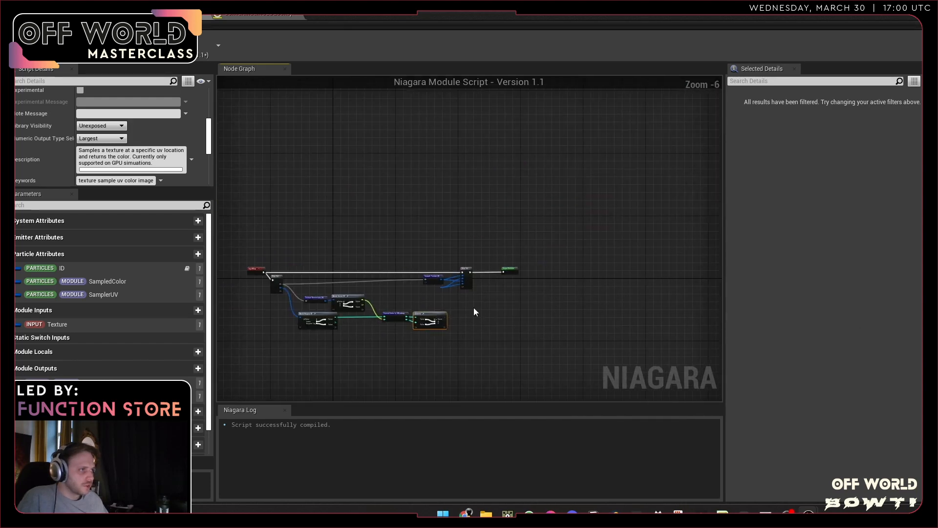
left_click_drag(424, 289, 538, 269)
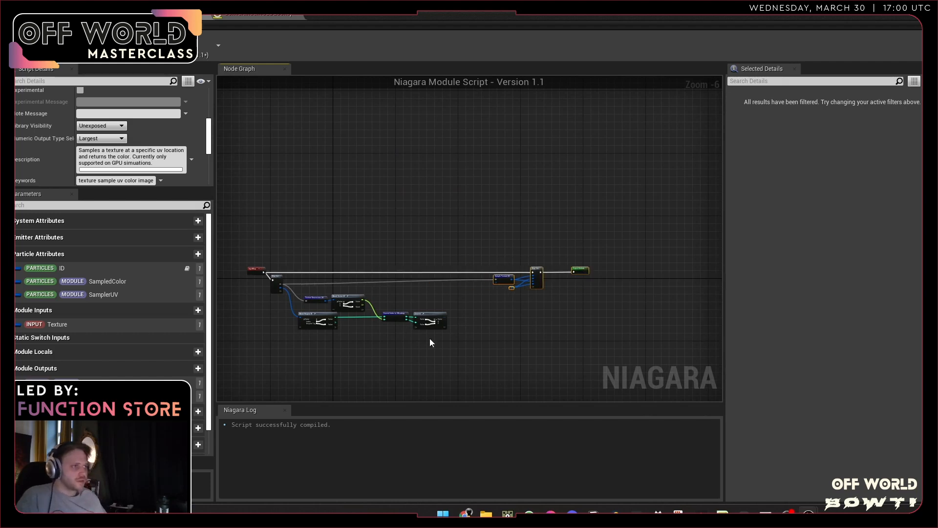
- Rearrange the Break Vector 2D, Break Niagara ID, Convert Index to 2DLookup and Texture Dimensions 2D nodes to free space above the lookup chain
scroll(444, 326, "up", 4)
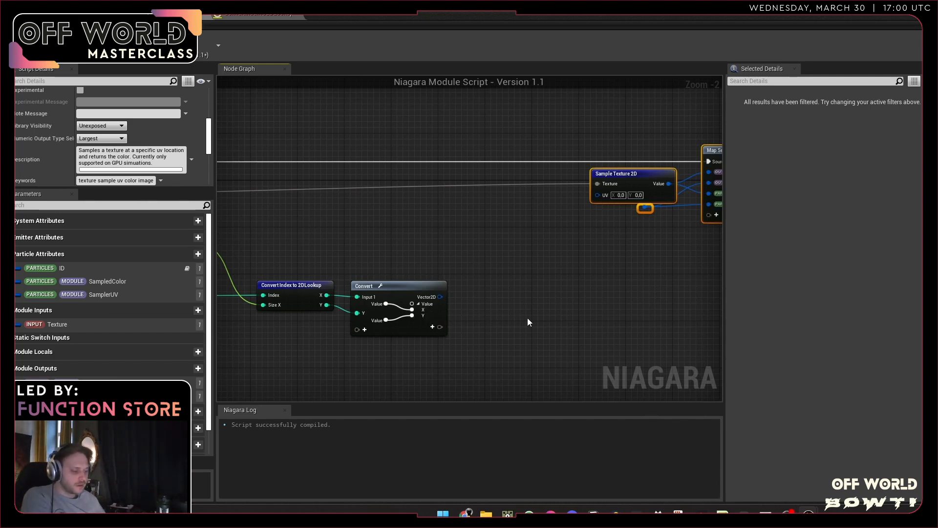
right_click_drag(532, 326, 674, 361)
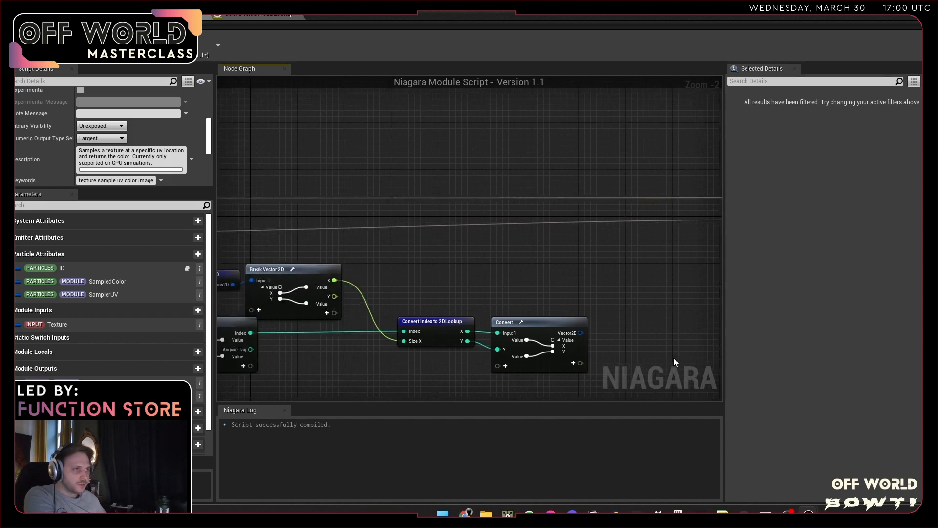
right_click_drag(474, 292, 615, 296)
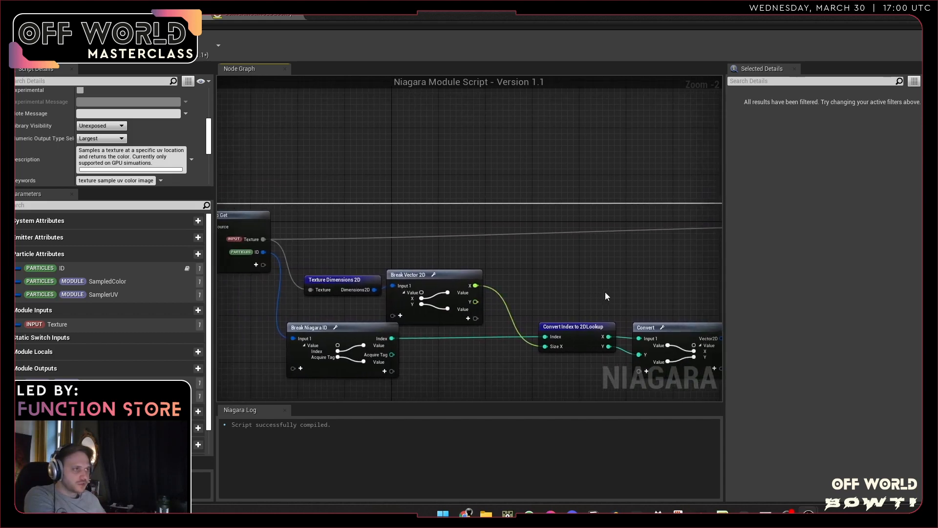
left_click_drag(464, 282, 486, 305)
left_click_drag(394, 340, 388, 364)
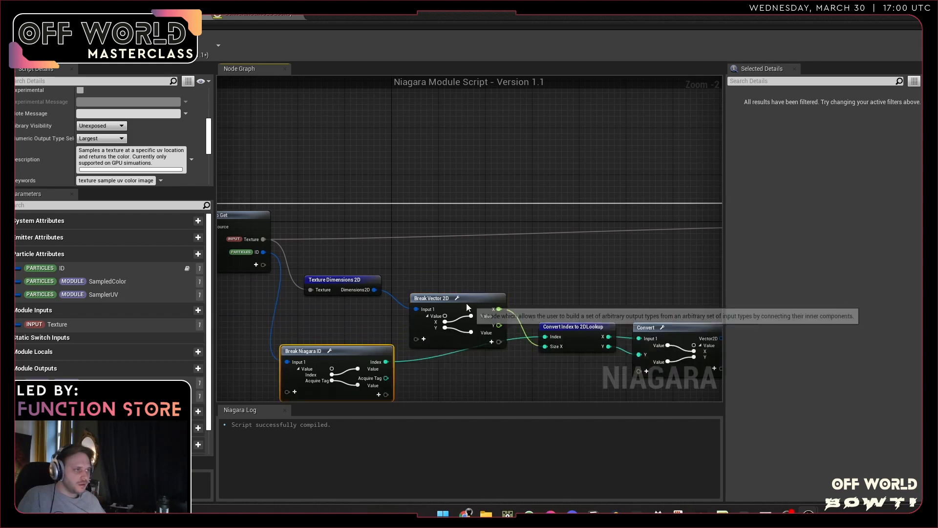
left_click_drag(466, 302, 496, 348)
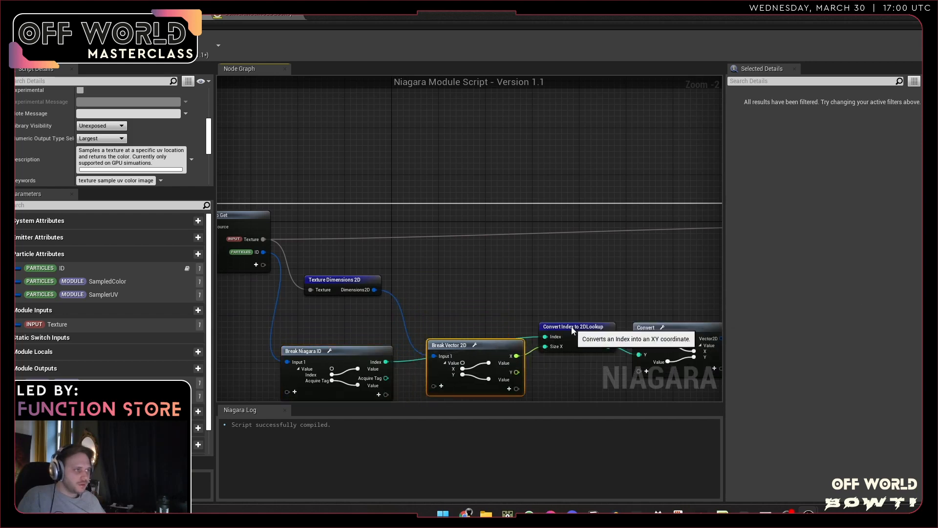
left_click_drag(573, 329, 573, 341)
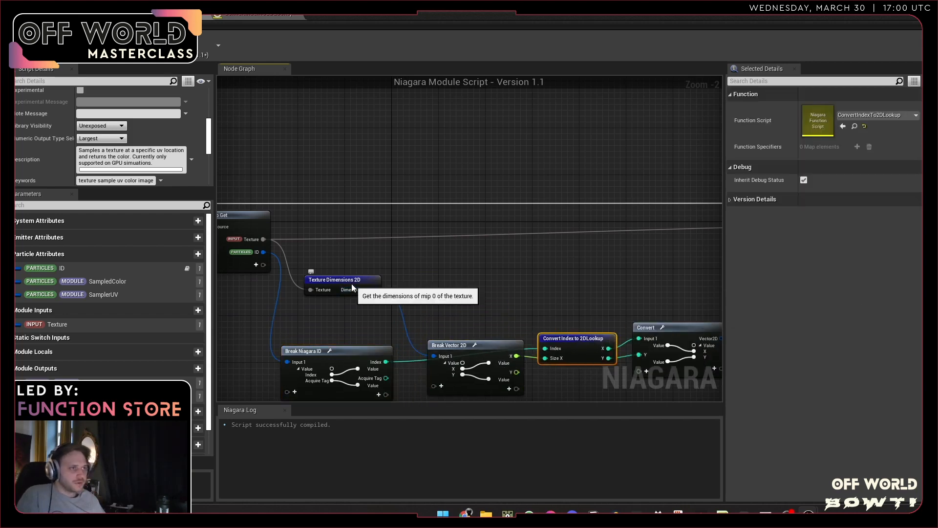
left_click_drag(353, 288, 358, 265)
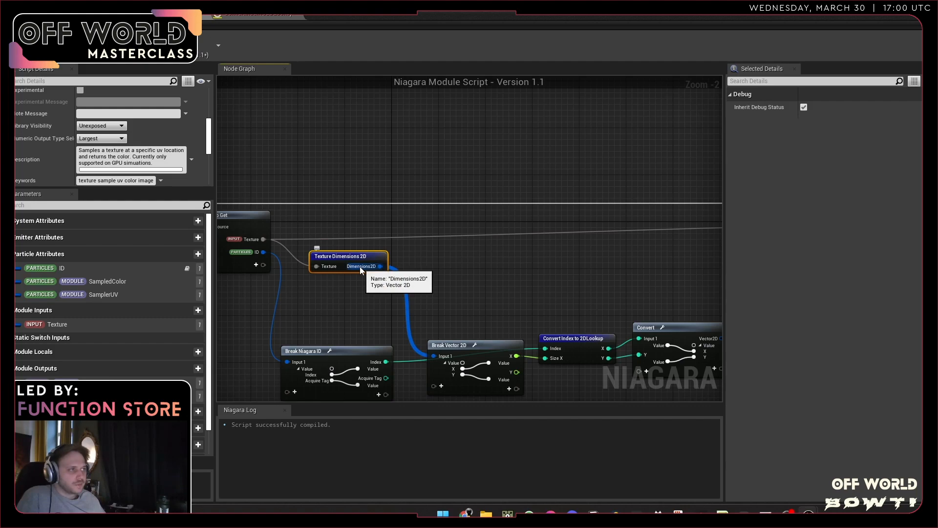
- Switch to TouchDesigner and examine how the res_x resolution feeds the inverse1 Math operator in the UV network
key("alt+Tab")
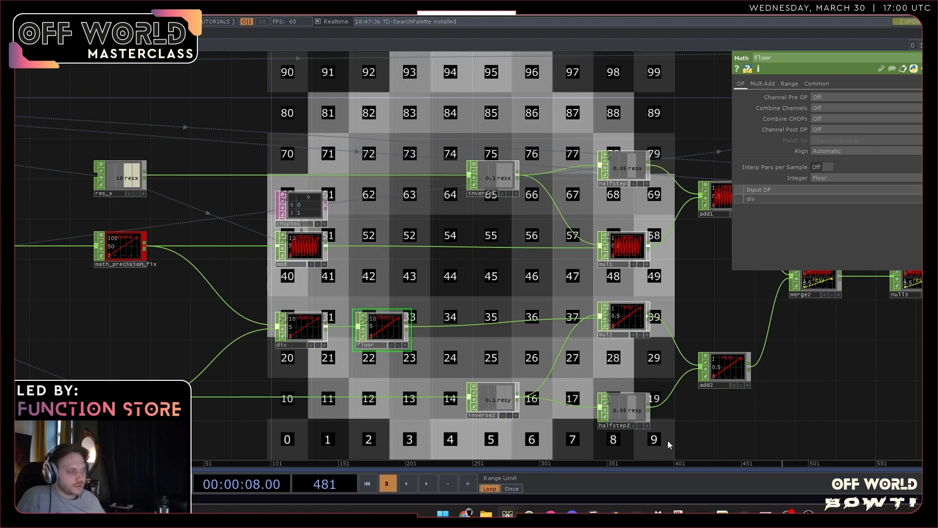
left_click_drag(546, 275, 449, 326)
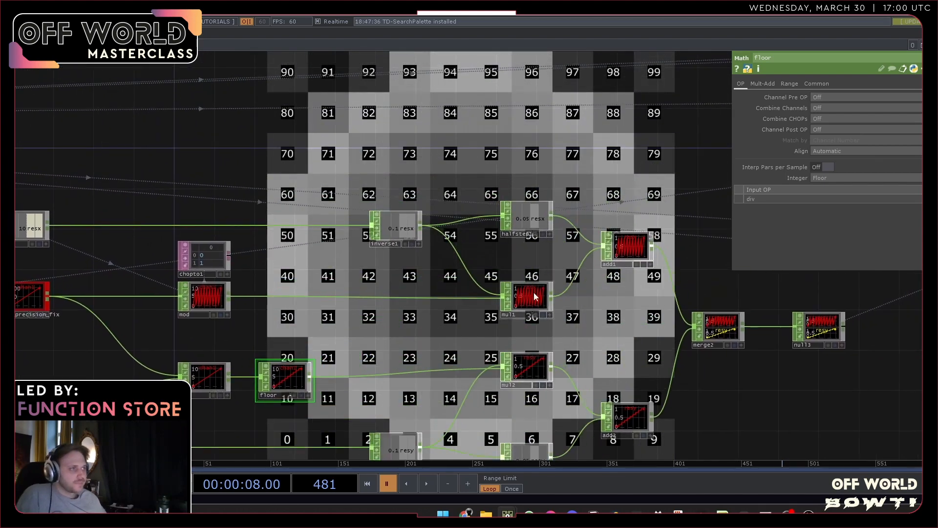
left_click_drag(364, 272, 532, 330)
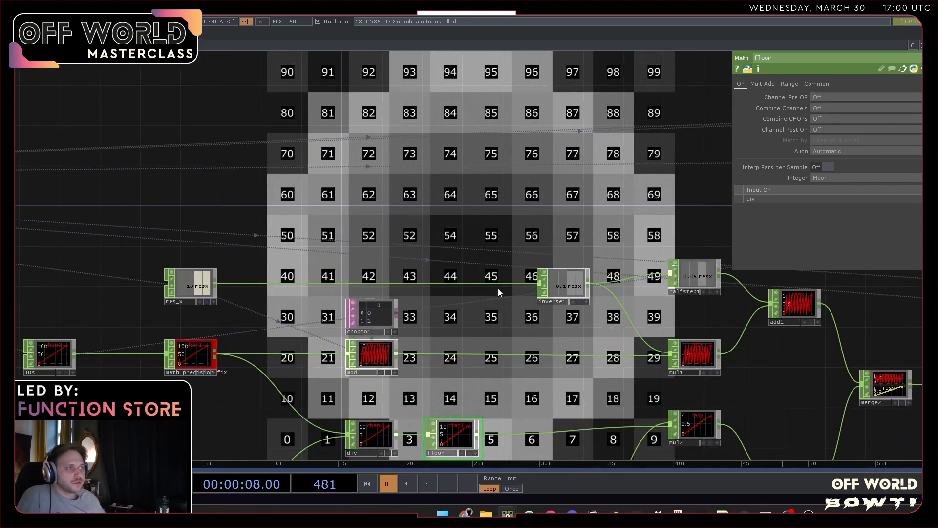
left_click(195, 290)
scroll(196, 290, "up", 5)
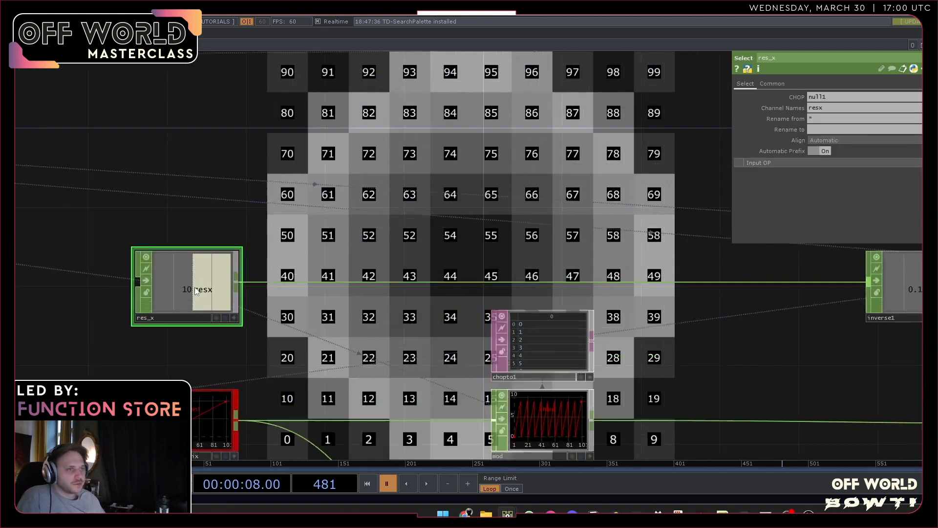
scroll(195, 290, "down", 3)
left_click(723, 281)
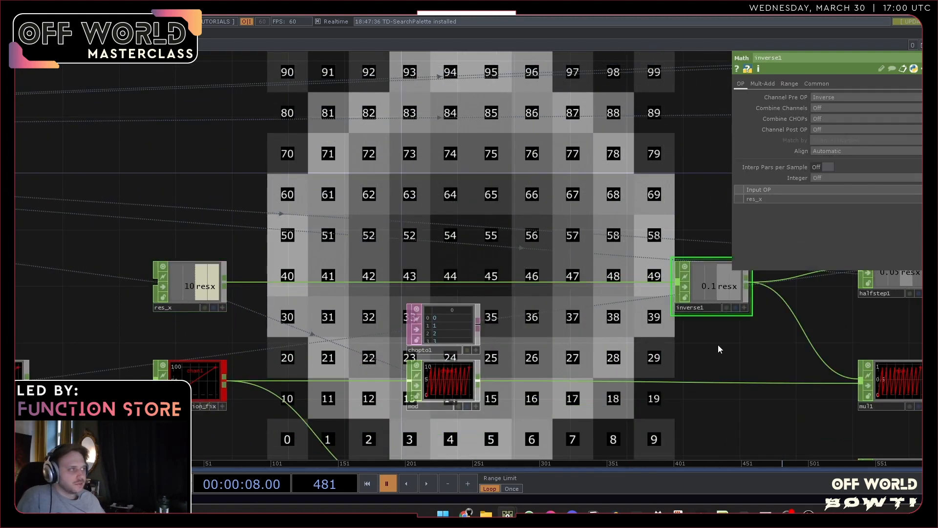
left_click_drag(724, 281, 537, 296)
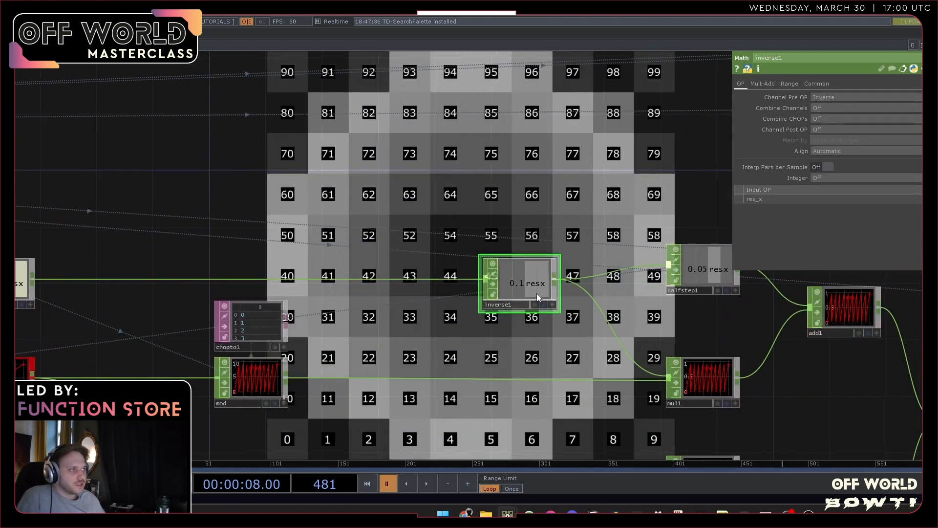
- Switch back to the Niagara module script and add a Divide node fed by the Dimensions2D output of Texture Dimensions 2D
key("alt+Tab")
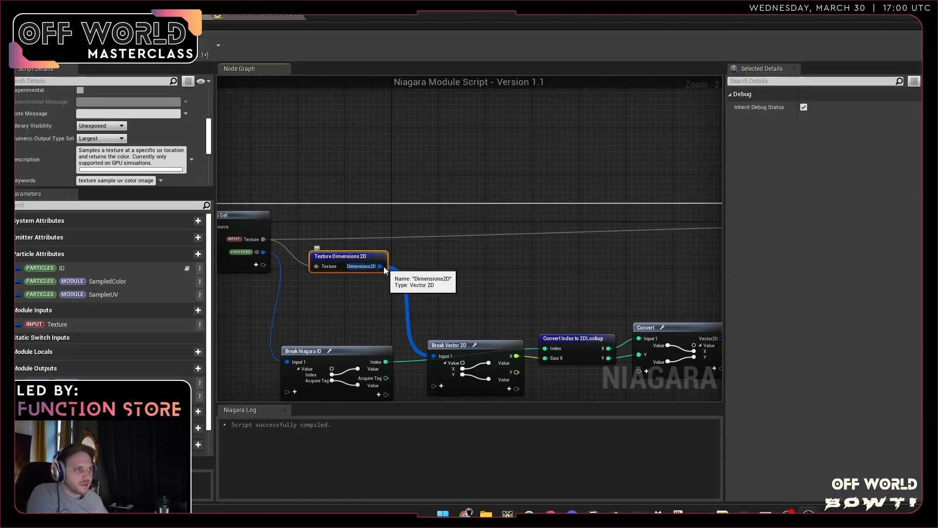
left_click_drag(381, 266, 458, 261)
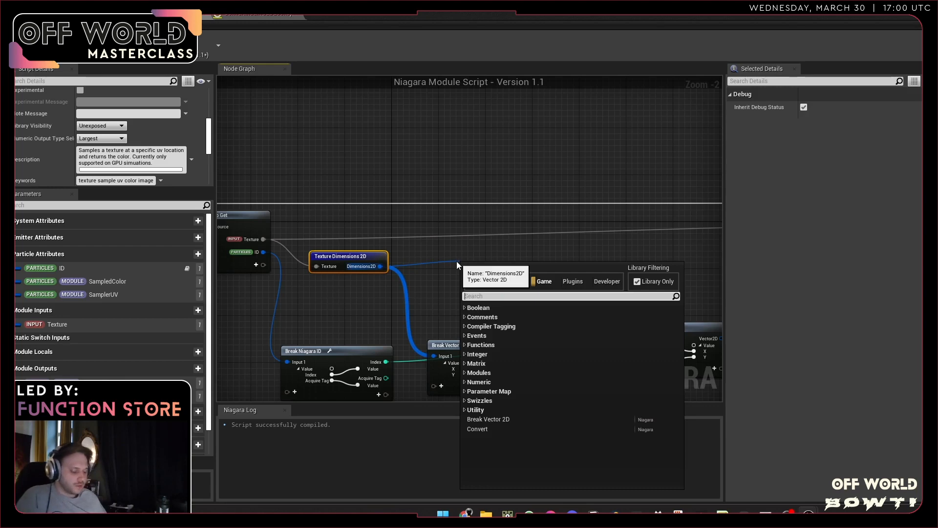
type("div")
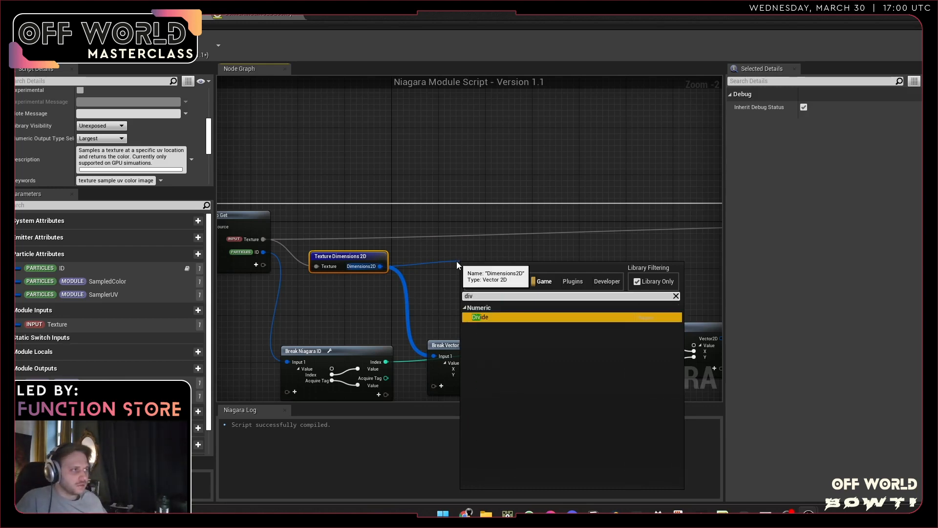
left_click(506, 317)
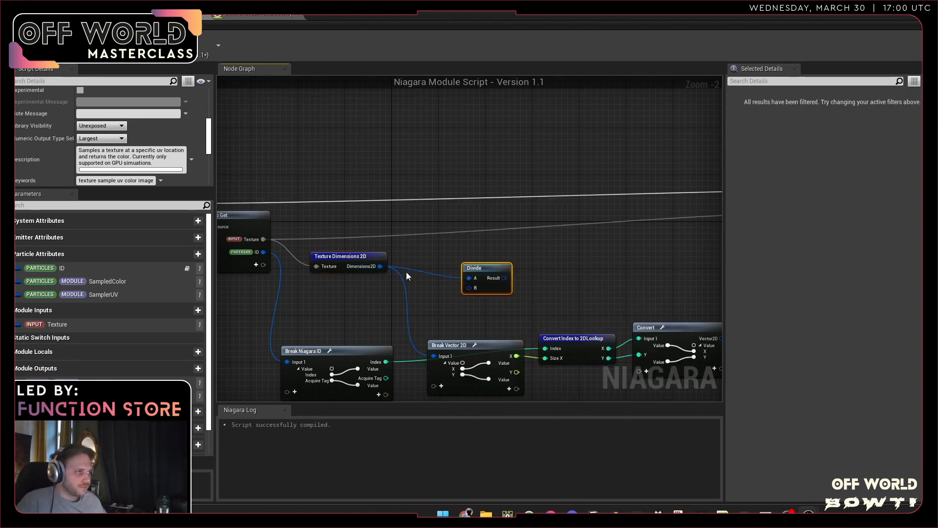
- Rewire Dimensions2D to the Divide node's B input only, convert input A to float with value 1, and align the node with Texture Dimensions 2D
left_click_drag(380, 267, 468, 288)
left_click(469, 278, "alt")
right_click(469, 278)
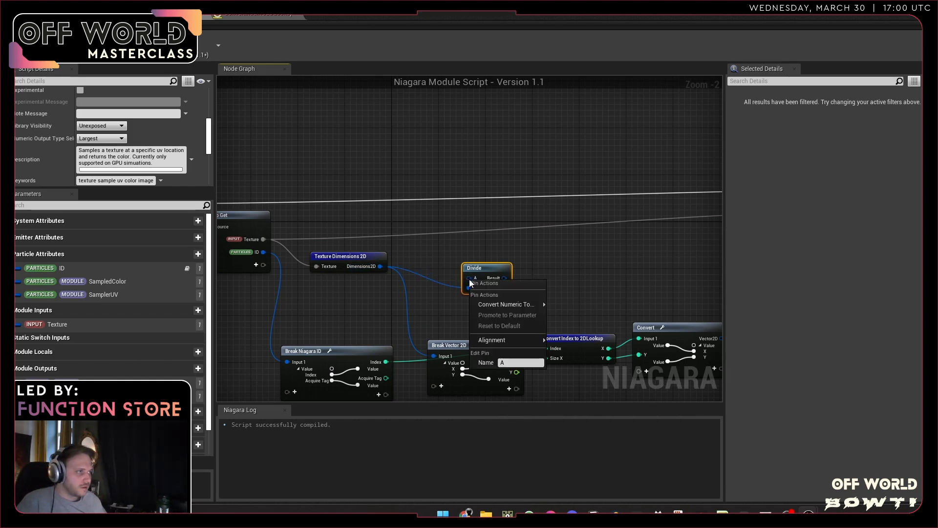
mouse_move(498, 303)
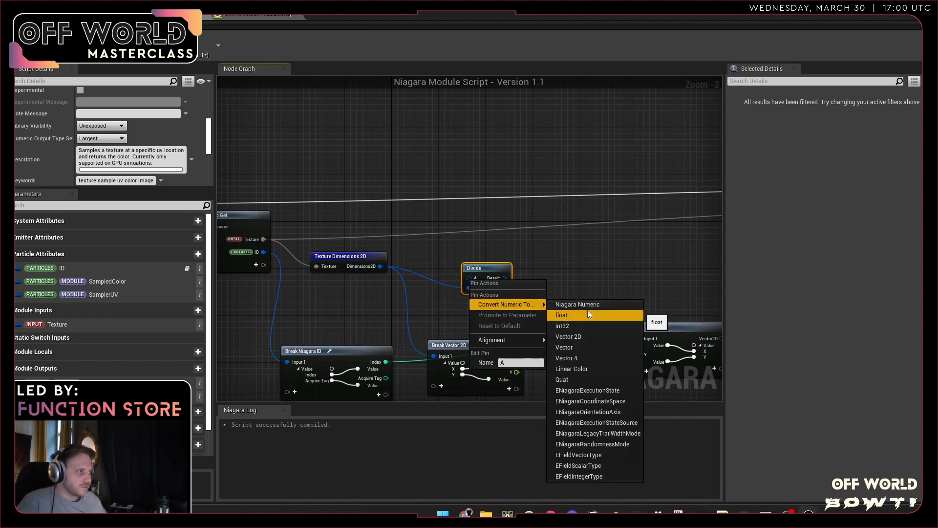
left_click(586, 314)
left_click(483, 278)
type("1")
key("Return")
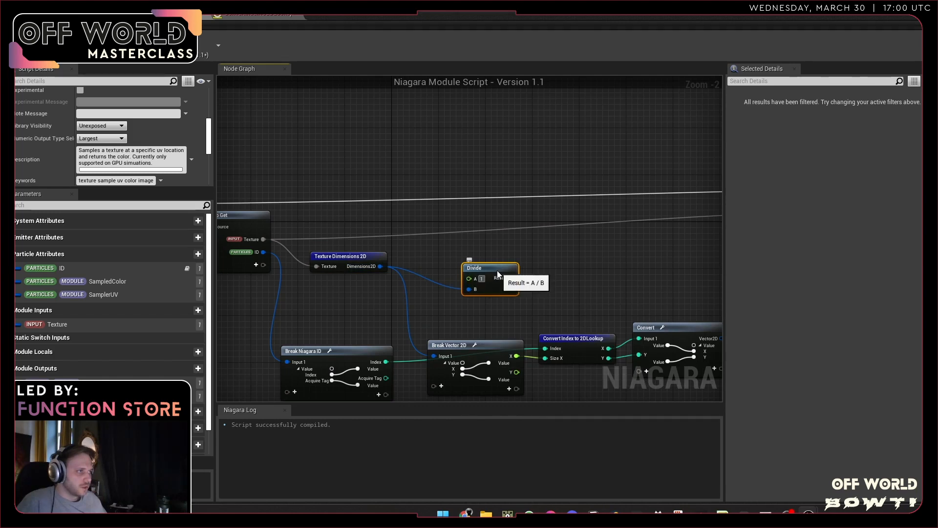
left_click_drag(502, 266, 496, 239)
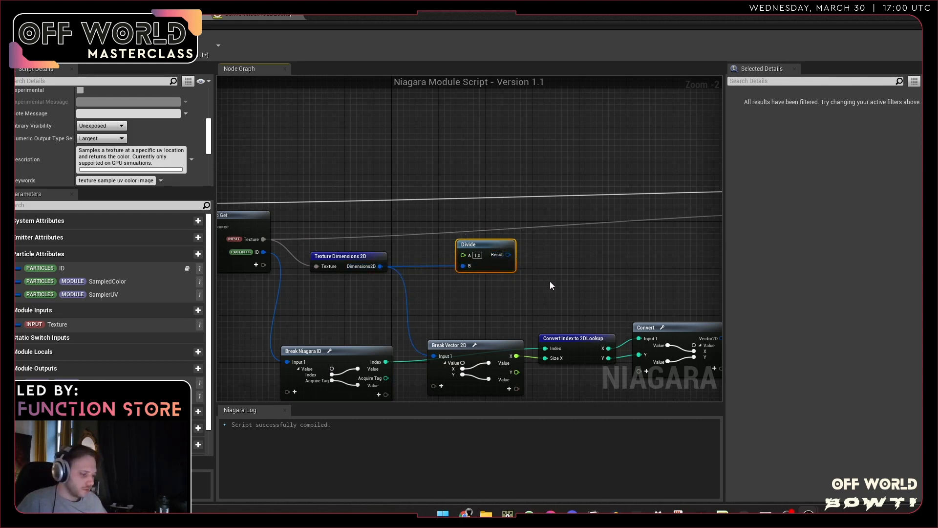
right_click_drag(562, 282, 500, 286)
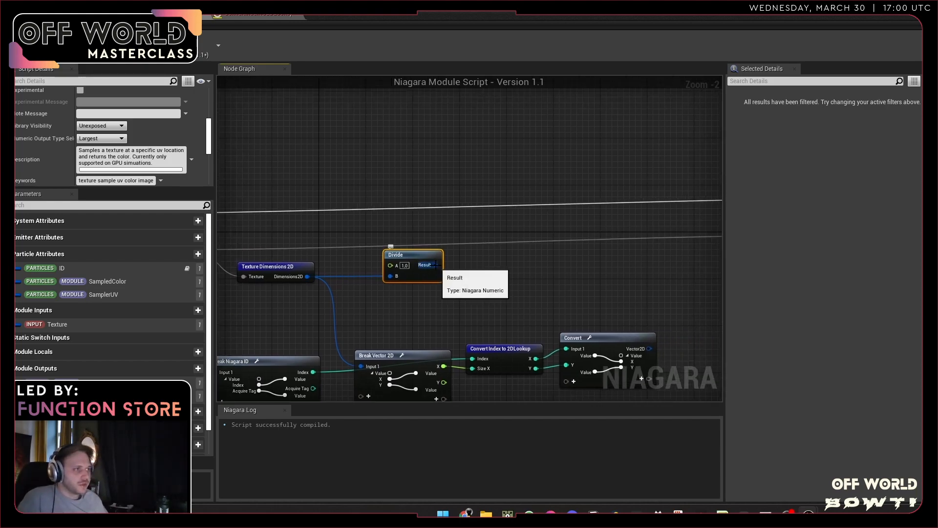
- Switch to TouchDesigner and toggle bypass on halfstep1 and halfstep2 to examine how the half-step offset affects the sampling positions
key("alt+Tab")
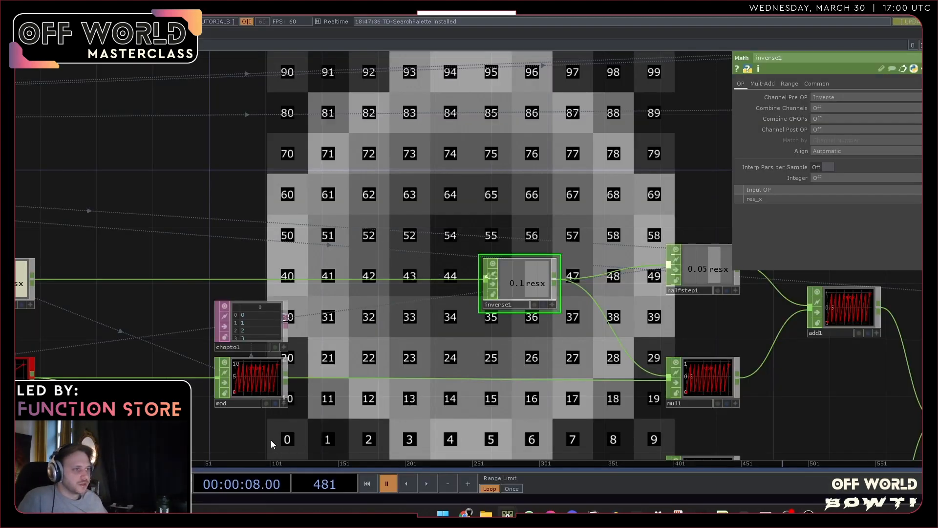
left_click_drag(365, 397, 274, 381)
scroll(393, 360, "down", 5)
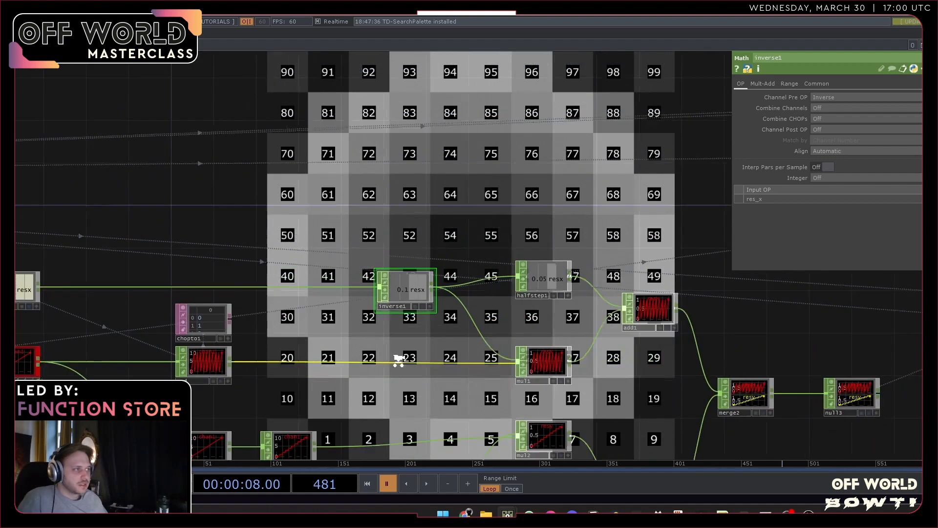
left_click(516, 288)
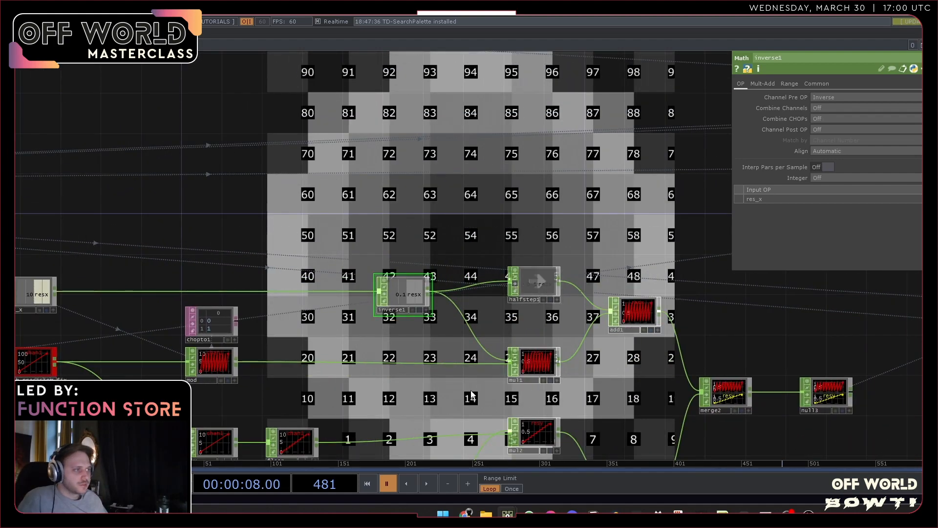
left_click_drag(471, 394, 489, 288)
left_click(532, 426)
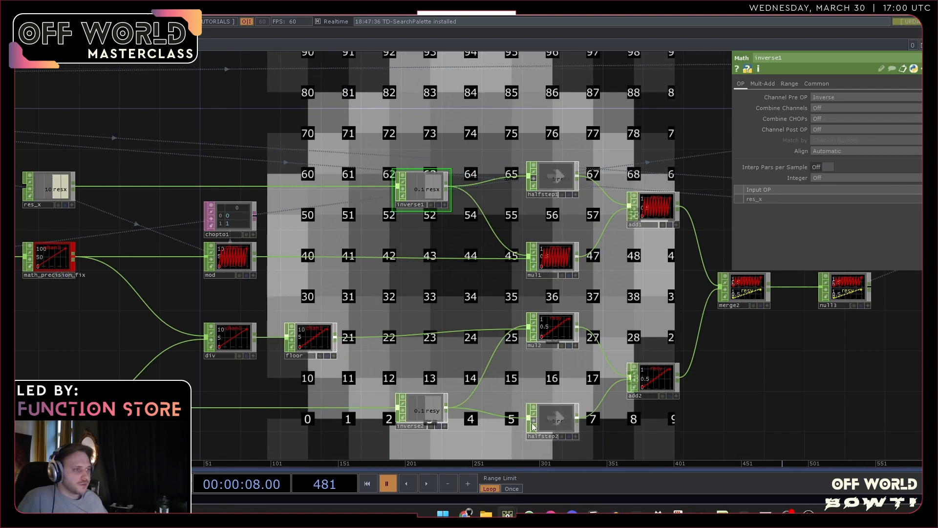
left_click(532, 426)
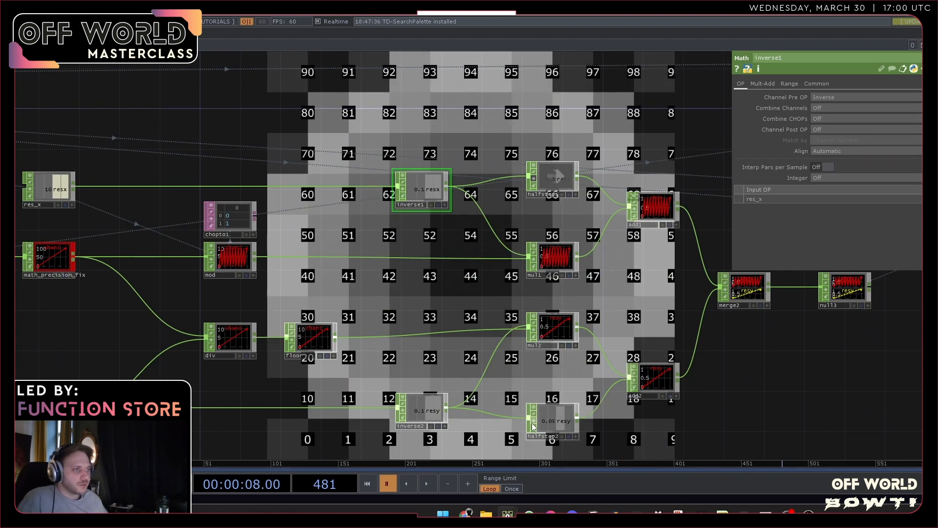
left_click(535, 181)
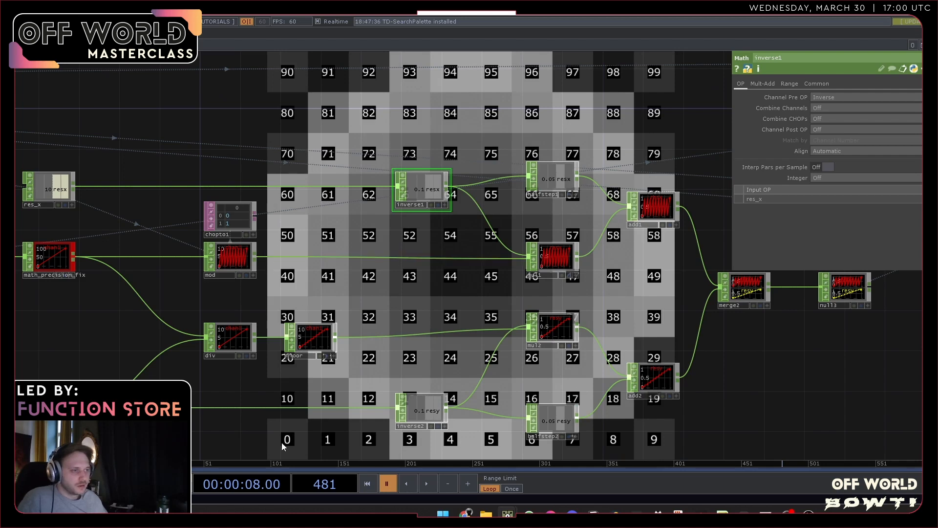
key("alt+Tab")
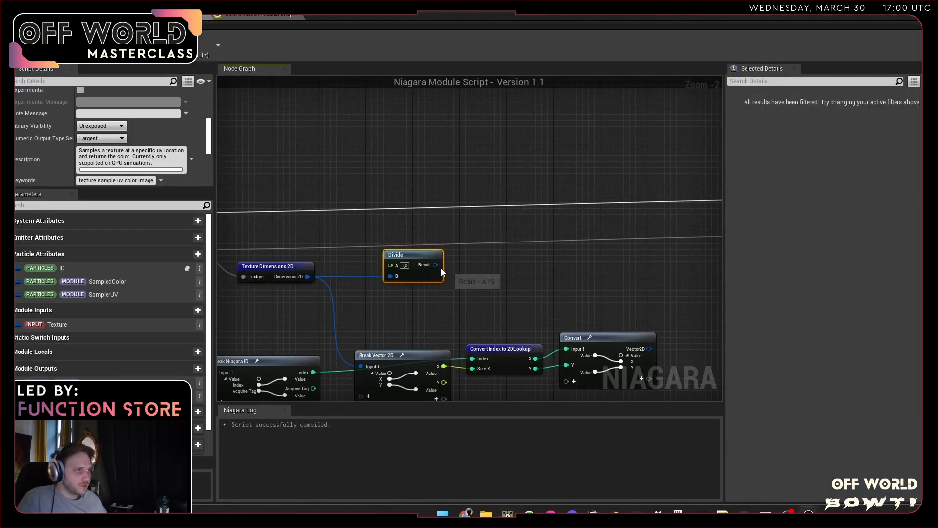
key("alt+Tab")
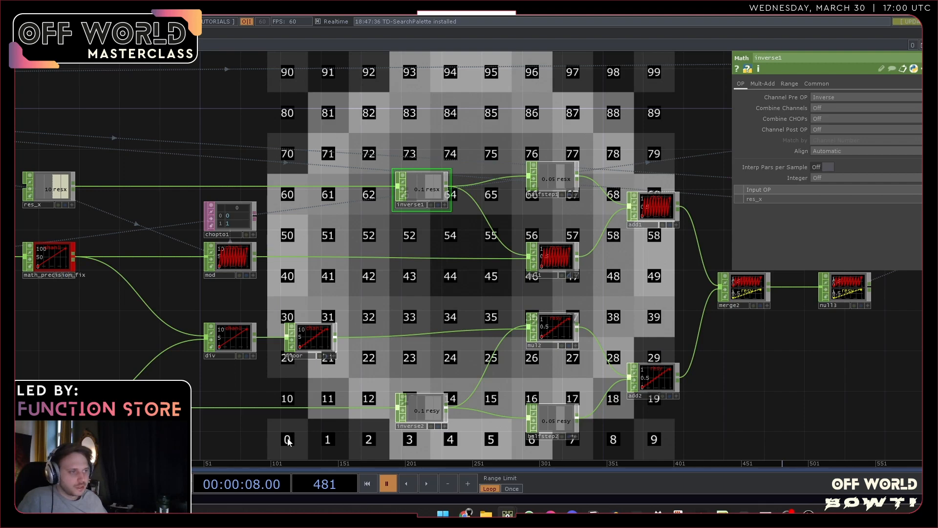
- Switch back to the Niagara module script and add a second Divide node fed by the first Divide's Result
key("alt+Tab")
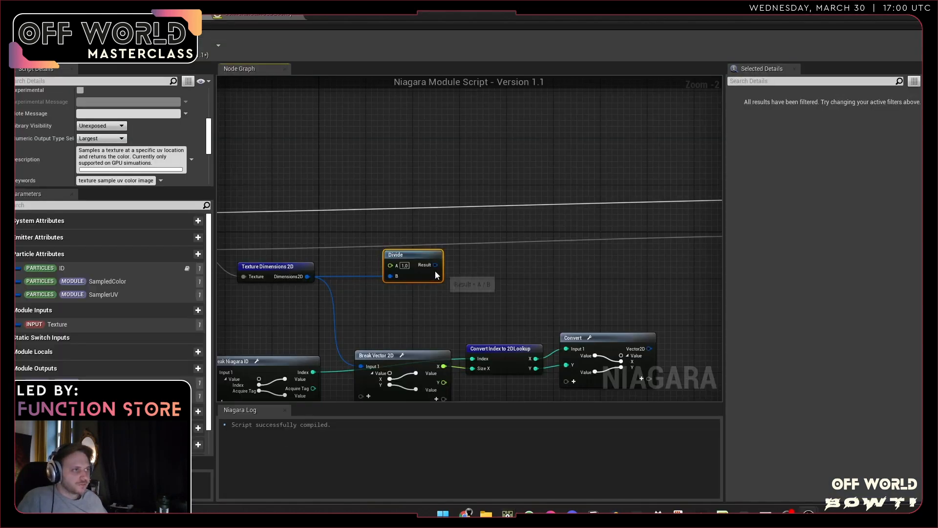
left_click_drag(435, 265, 482, 265)
type("divi")
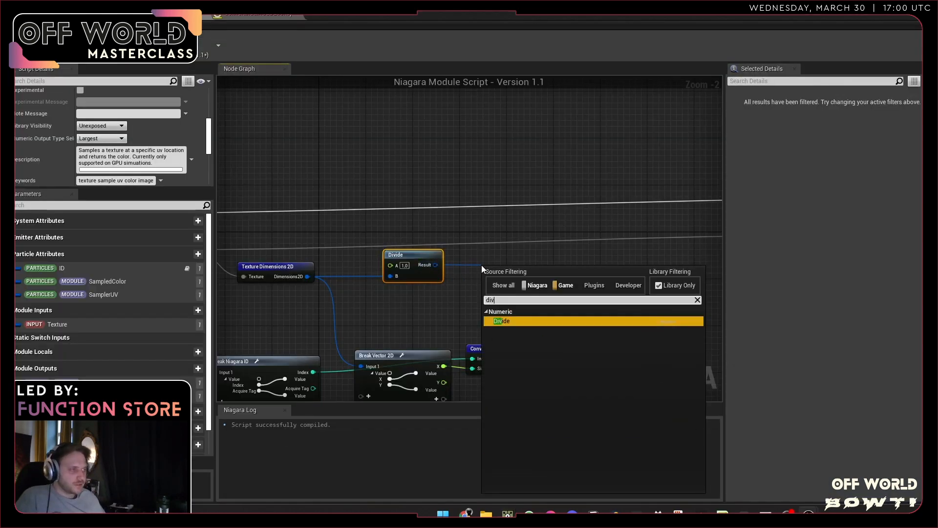
left_click(506, 320)
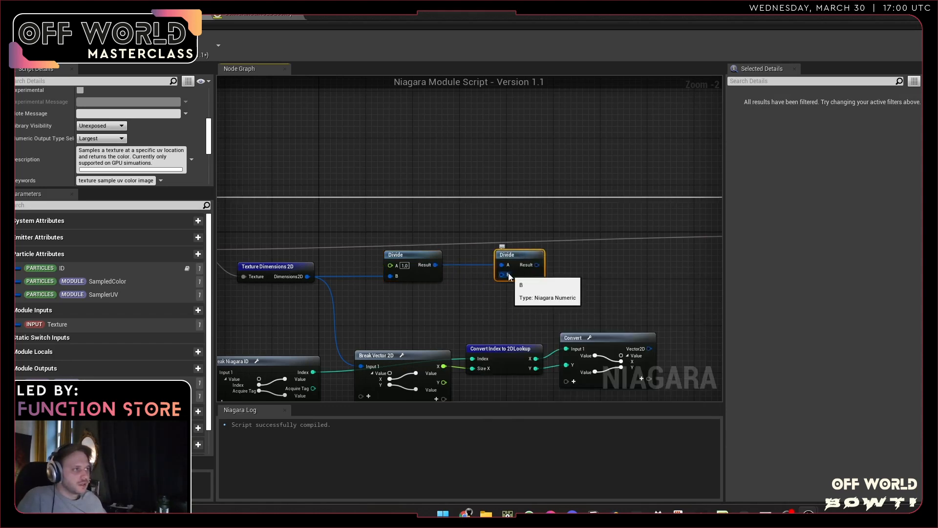
- Convert input B of the second Divide node to float and set its value to 2
scroll(508, 272, "up", 2)
right_click(506, 277)
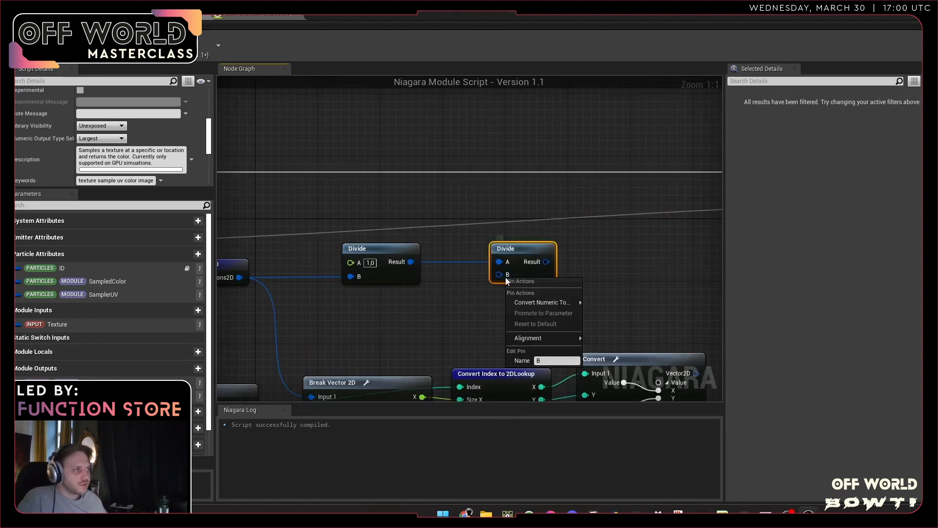
mouse_move(562, 302)
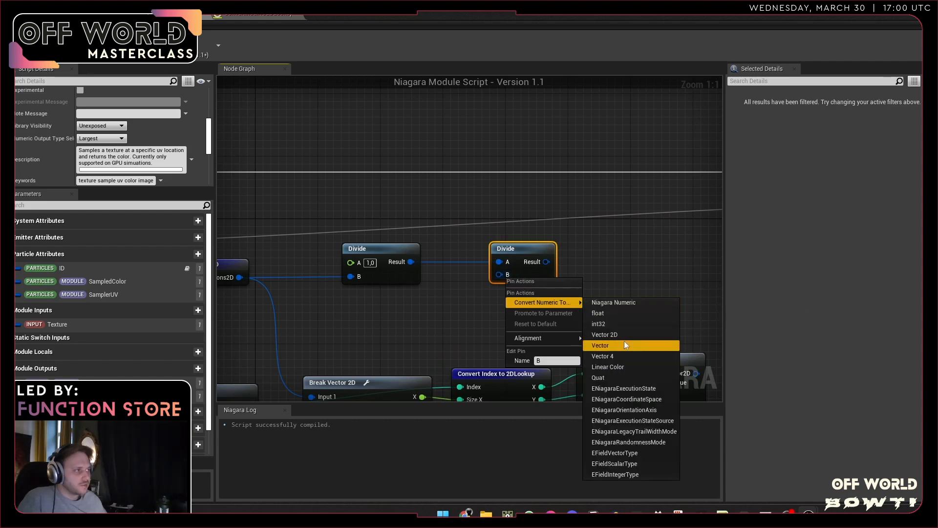
left_click(625, 317)
left_click(519, 275)
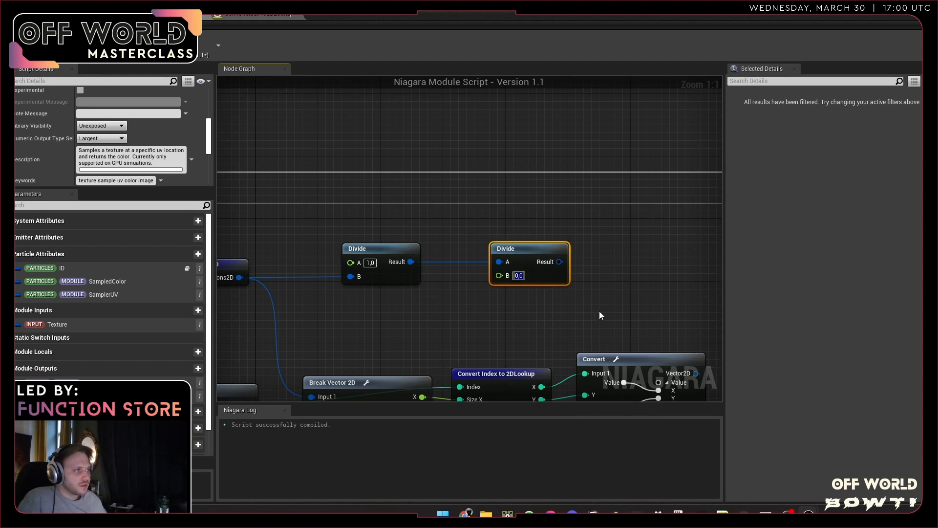
type("2")
left_click(637, 298)
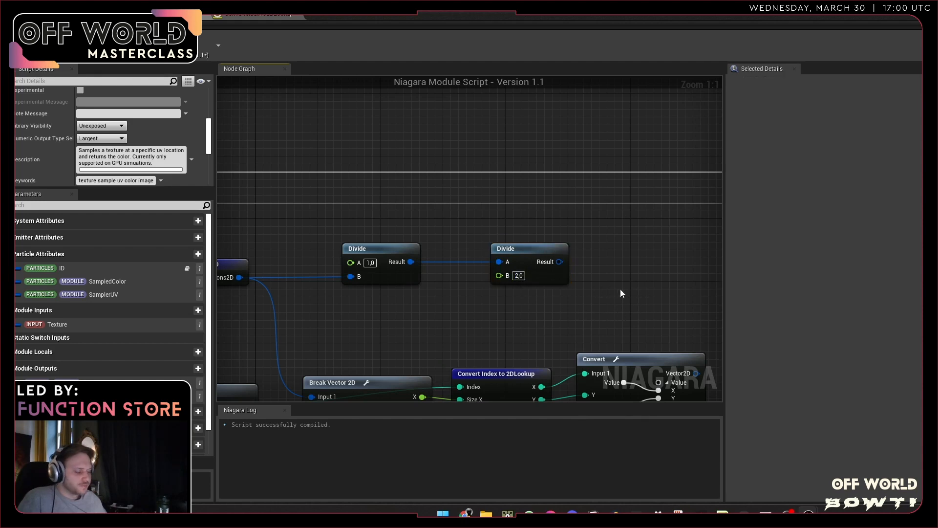
- Move the second Divide node up above the execution wire and align the first Divide node with Texture Dimensions 2D
right_click_drag(620, 289, 568, 300)
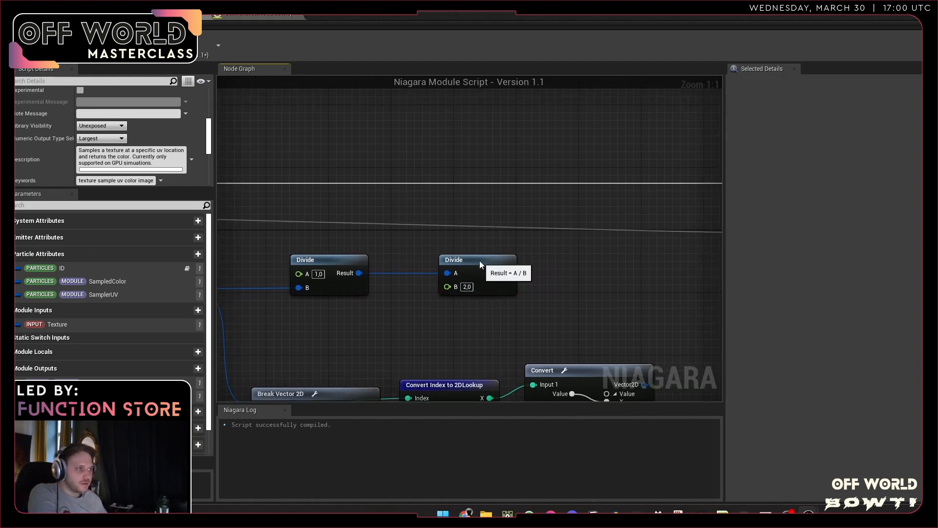
left_click_drag(479, 260, 577, 238)
left_click_drag(330, 265, 331, 244)
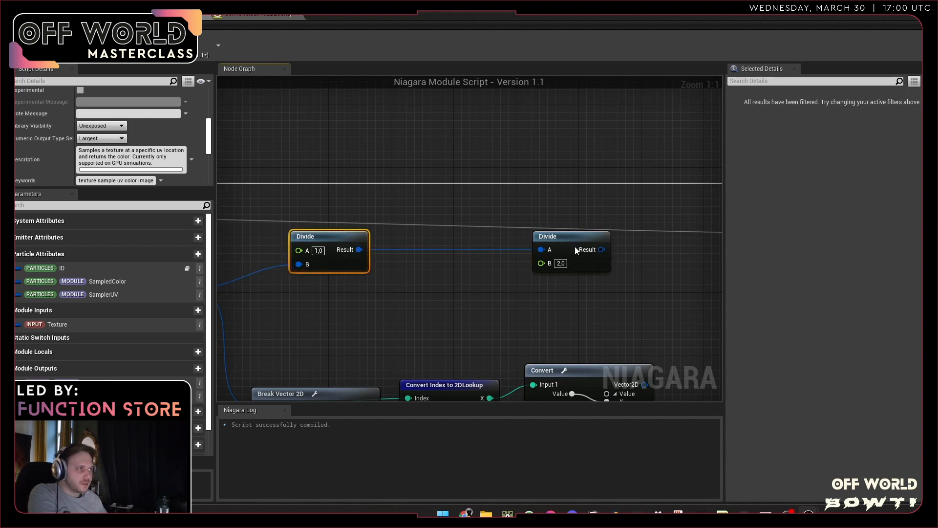
mouse_move(569, 236)
left_mouse_down()
mouse_move(569, 221)
mouse_move(560, 241)
left_mouse_up()
scroll(508, 262, "down", 2)
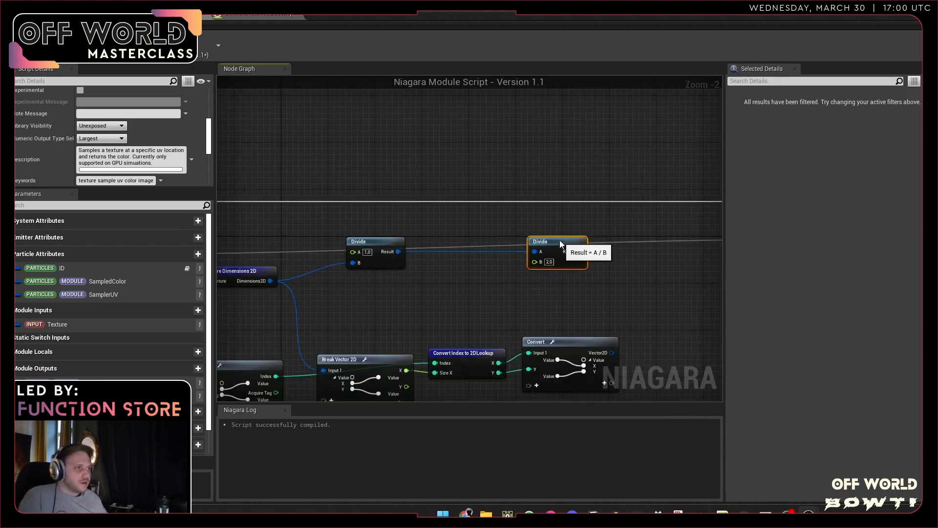
right_click_drag(498, 283, 500, 267)
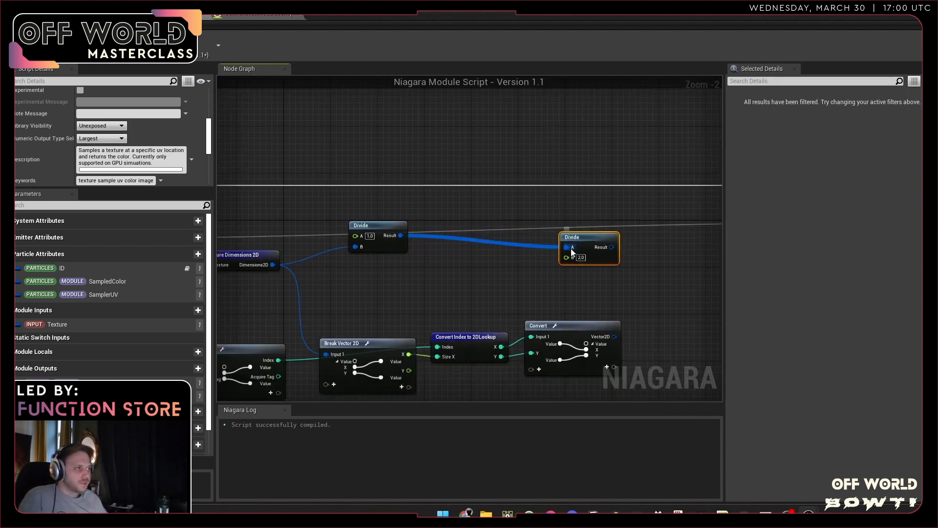
left_click_drag(569, 230, 520, 170)
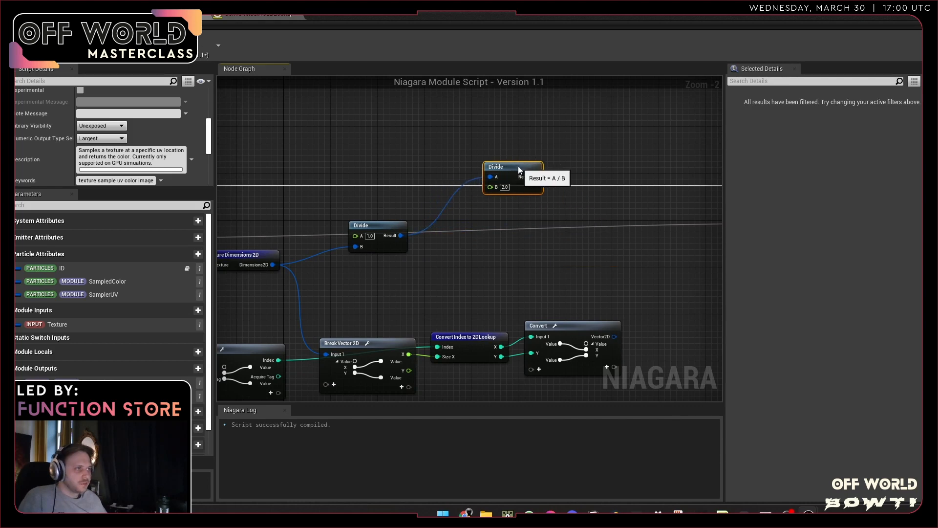
left_click_drag(385, 225, 402, 242)
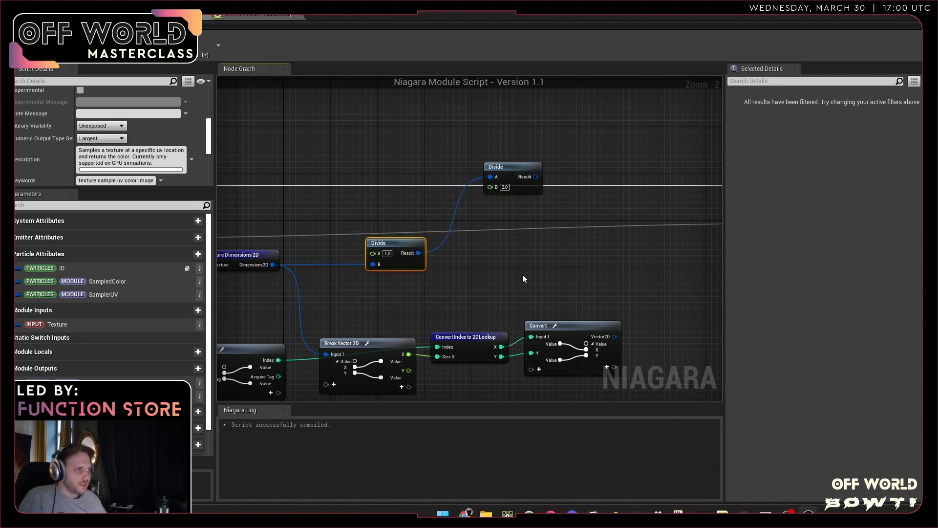
right_click_drag(523, 274, 526, 222)
scroll(526, 221, "down", 1)
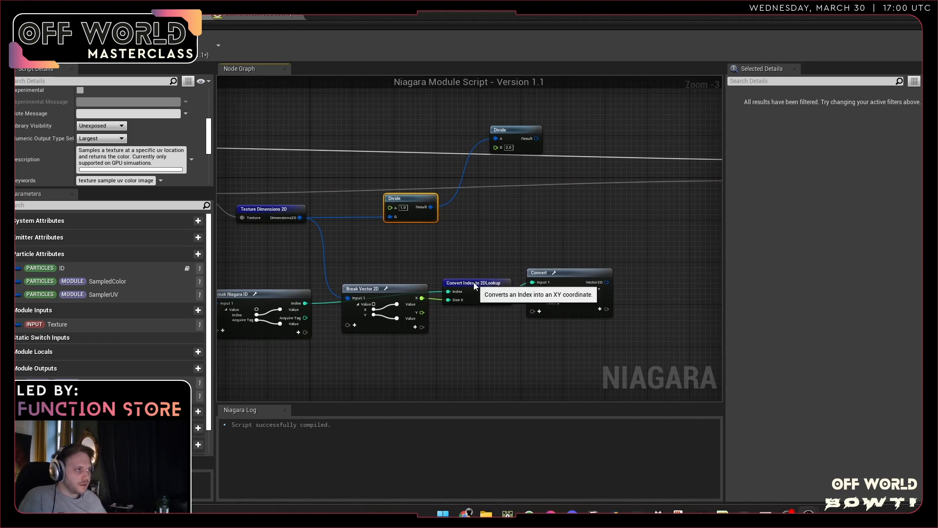
- Lower Break Vector 2D and line up Convert Index to 2DLookup and the Convert node with Break Niagara ID's Index output
left_click_drag(460, 278, 472, 275)
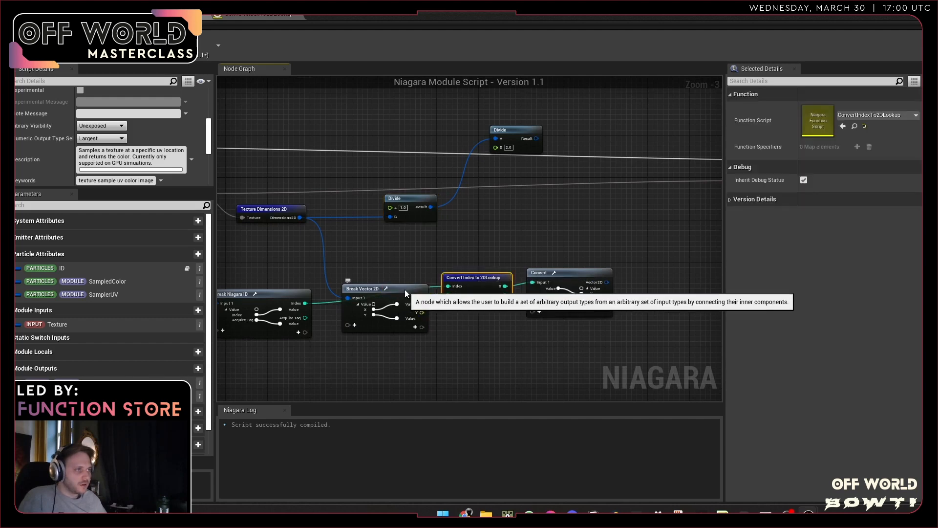
left_click_drag(404, 289, 403, 320)
right_click_drag(351, 268, 450, 242)
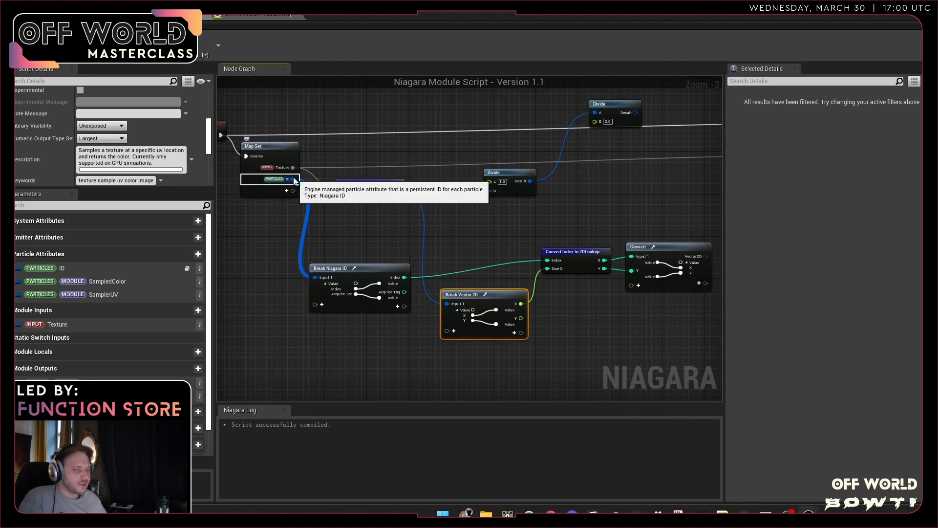
right_click_drag(513, 284, 505, 323)
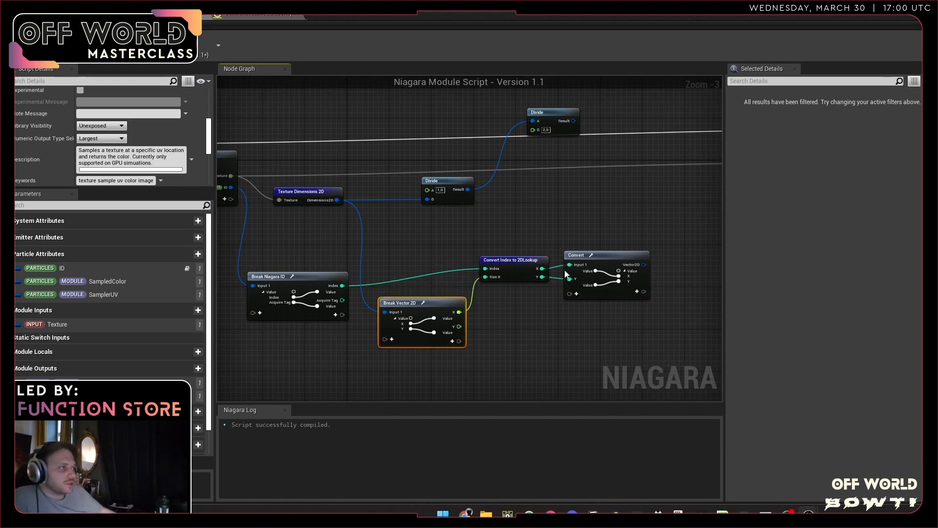
mouse_move(618, 256)
left_mouse_down()
mouse_move(611, 265)
mouse_move(627, 262)
left_mouse_up()
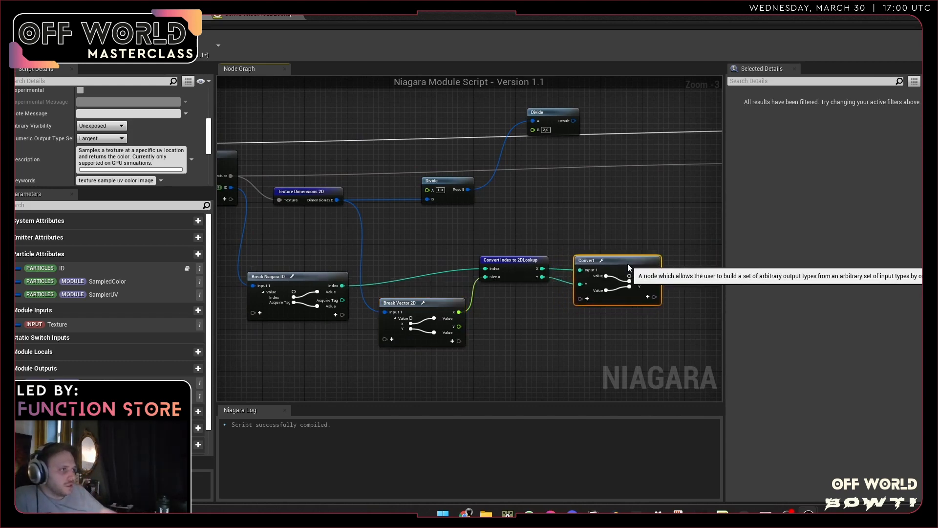
left_click_drag(522, 262, 506, 278)
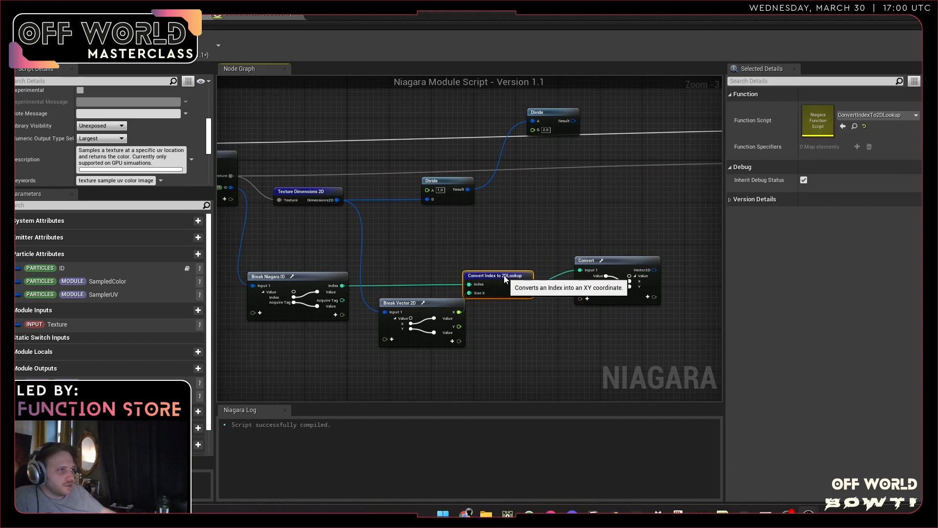
left_click_drag(627, 265, 609, 277)
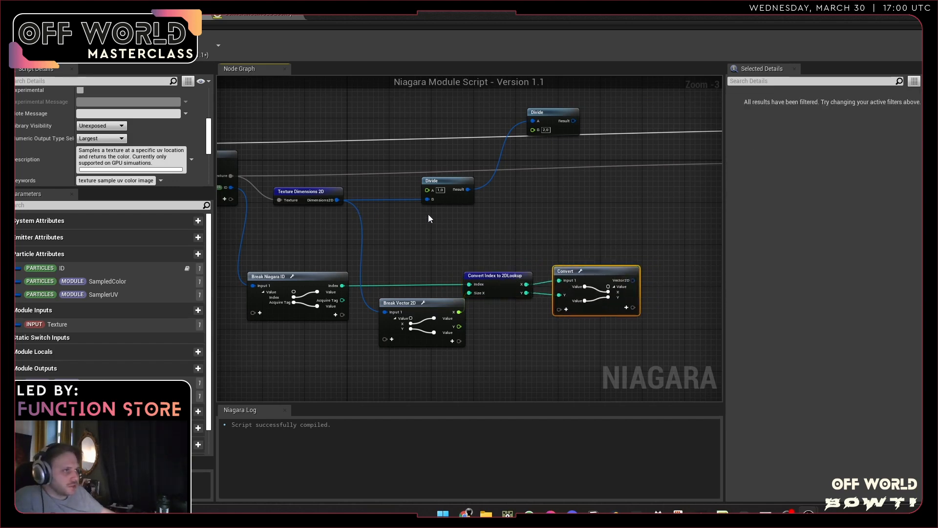
- Add a Multiply node with the first Divide's Result in A and the Convert node's Vector2D output in B
left_click_drag(468, 189, 614, 216)
type("mult")
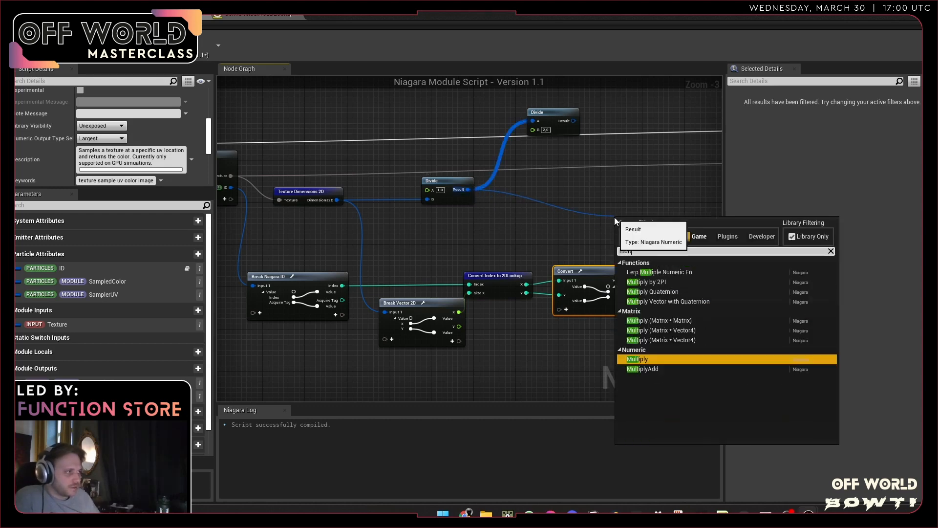
left_click(676, 359)
left_click_drag(647, 226, 684, 215)
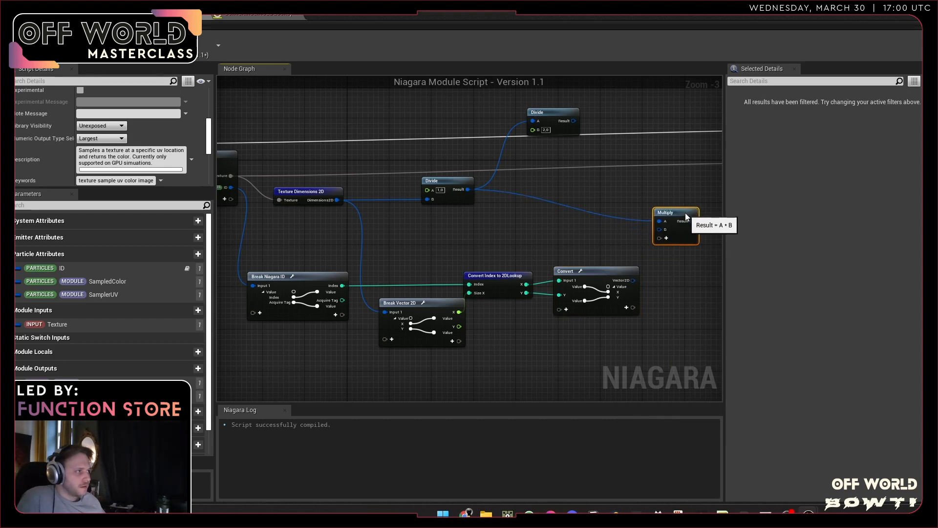
right_click_drag(688, 312, 578, 330)
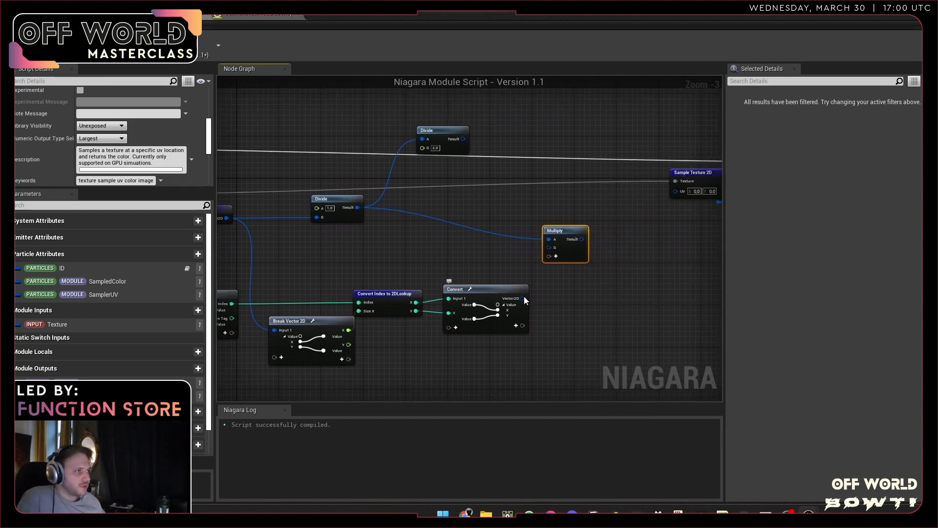
left_click_drag(523, 298, 570, 208)
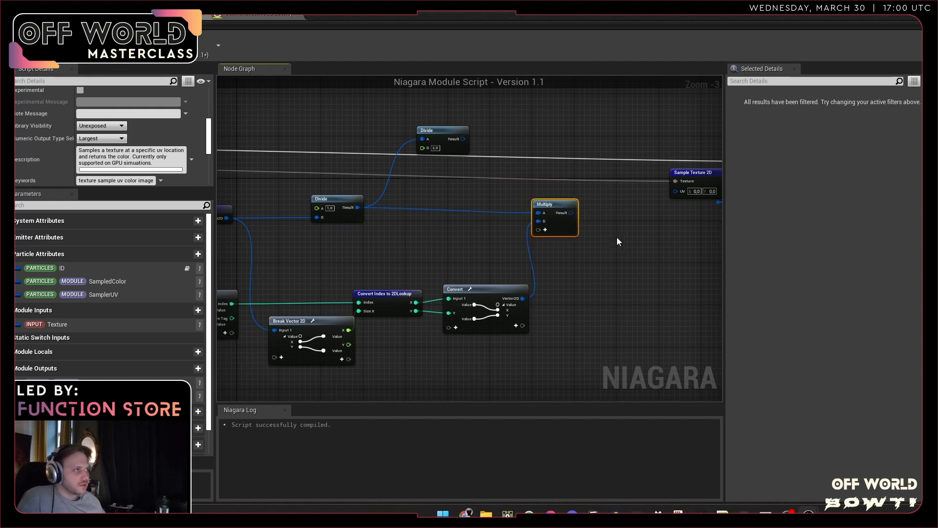
right_click_drag(617, 236, 539, 259)
- Check the TouchDesigner network, return to the Niagara module script, and add an Add node summing the second Divide's and the Multiply's Results
key("alt+Tab")
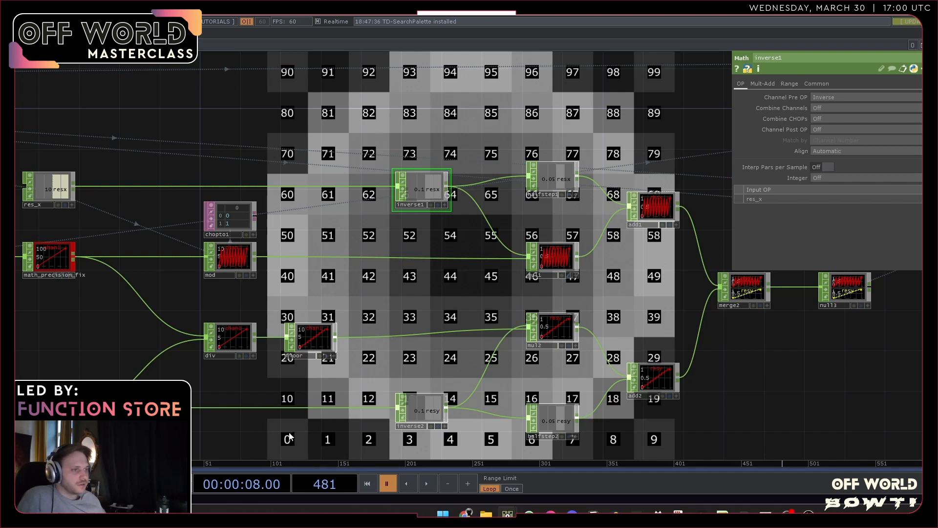
key("alt+Tab")
left_click_drag(391, 162, 438, 162)
left_click_drag(497, 234, 496, 275)
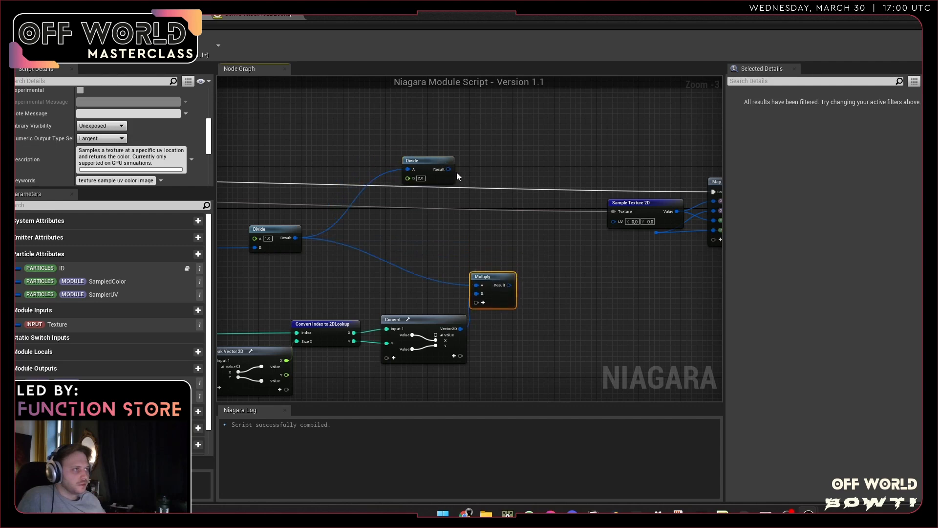
left_click_drag(449, 170, 528, 258)
type("add")
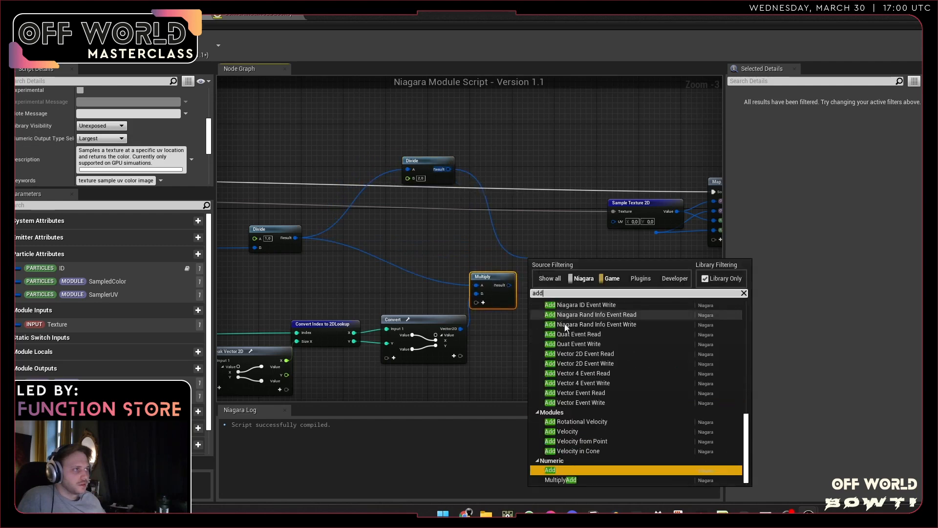
left_click(569, 469)
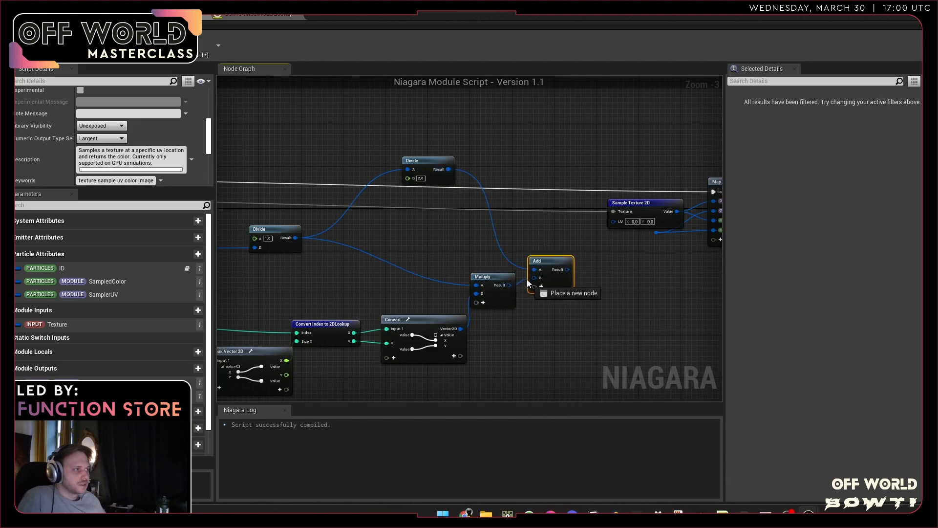
left_click_drag(535, 277, 550, 249)
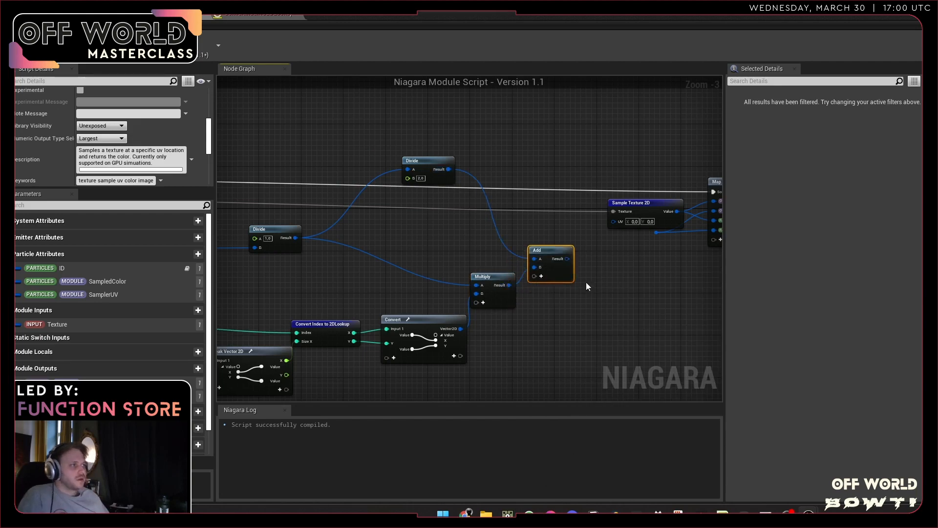
- Compare with the TouchDesigner network, return to Niagara, and wire Add's Result into Sample Texture 2D's UV and the SamplerUV reroute point
key("alt+Tab")
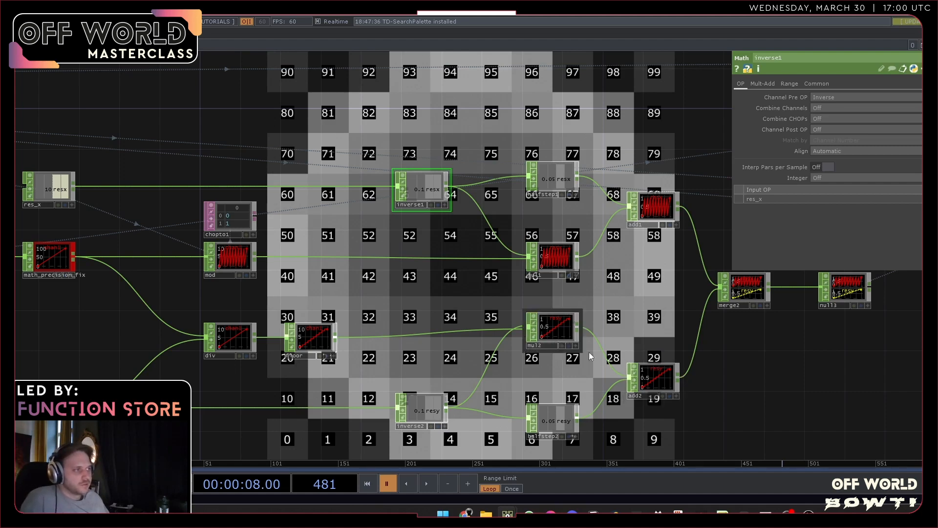
left_click_drag(665, 353, 588, 330)
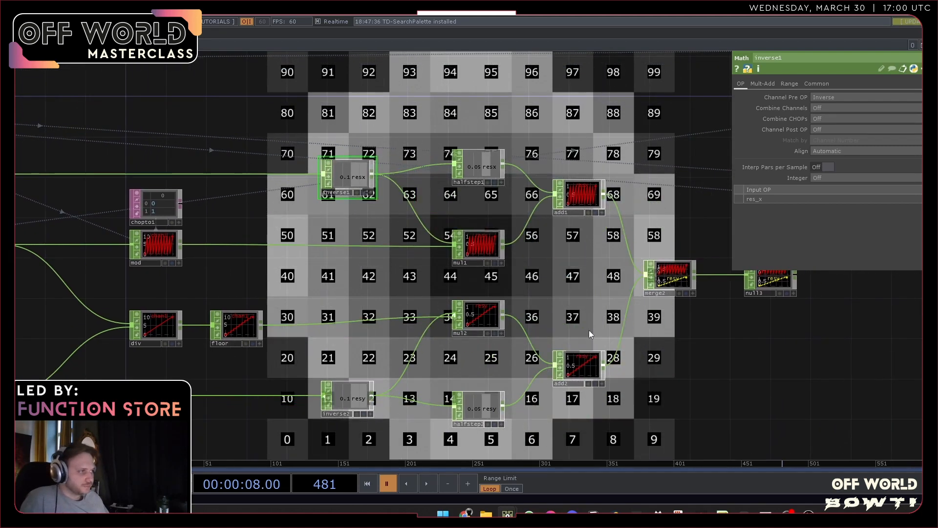
key("alt+Tab")
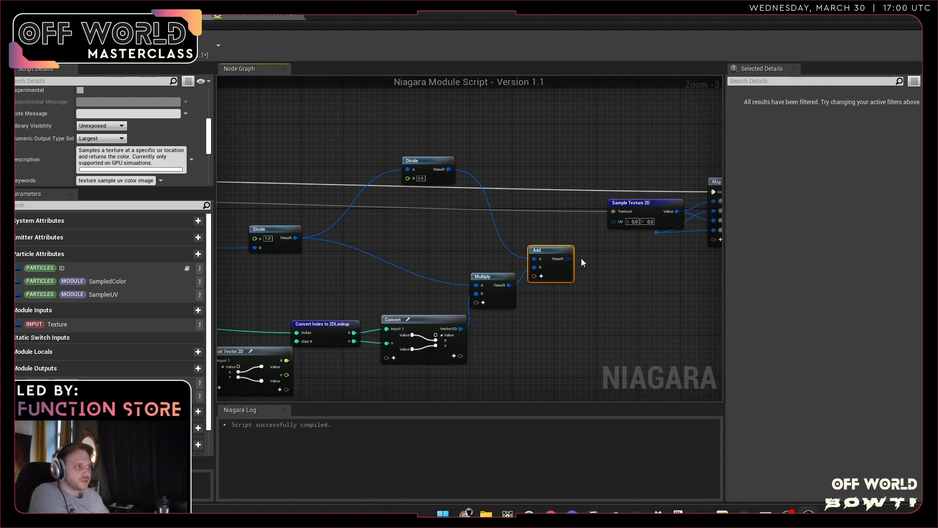
left_click_drag(564, 259, 613, 223)
right_click_drag(613, 223, 479, 226)
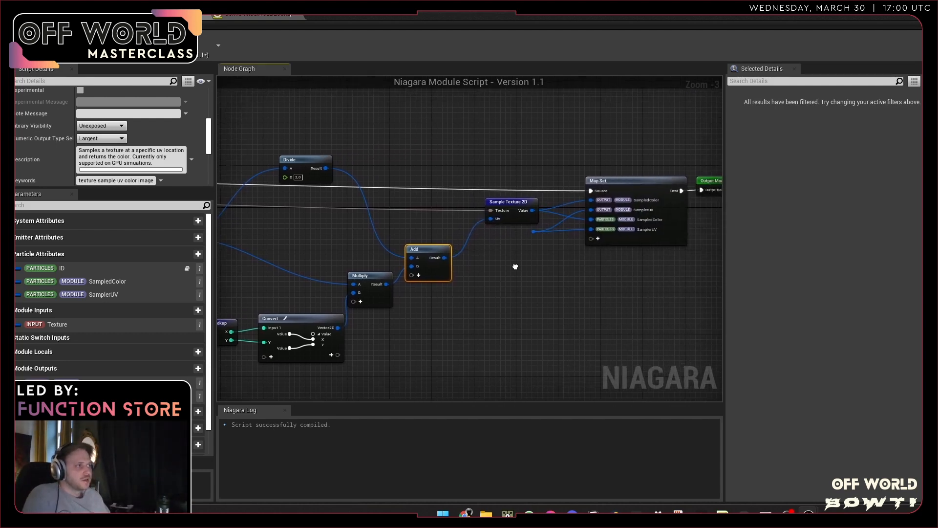
left_click_drag(433, 262, 523, 236)
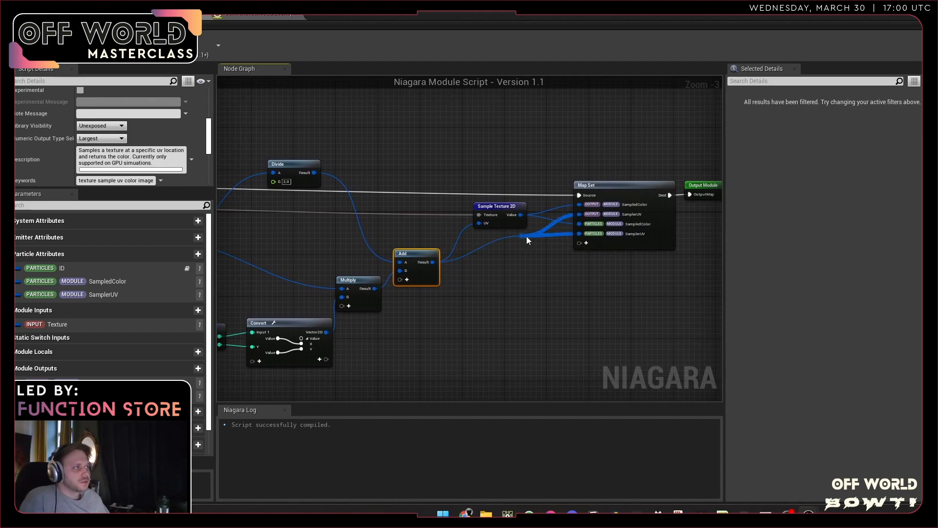
- Review the Map Set connections and the whole graph, and nudge the Convert node closer to Convert Index to 2DLookup
scroll(643, 213, "up", 3)
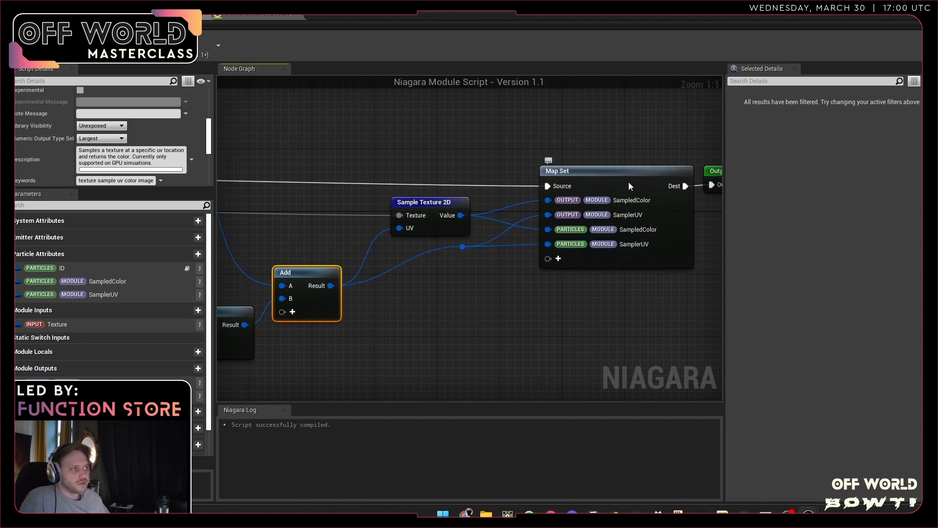
scroll(605, 309, "down", 2)
right_click_drag(618, 309, 567, 304)
scroll(567, 305, "down", 3)
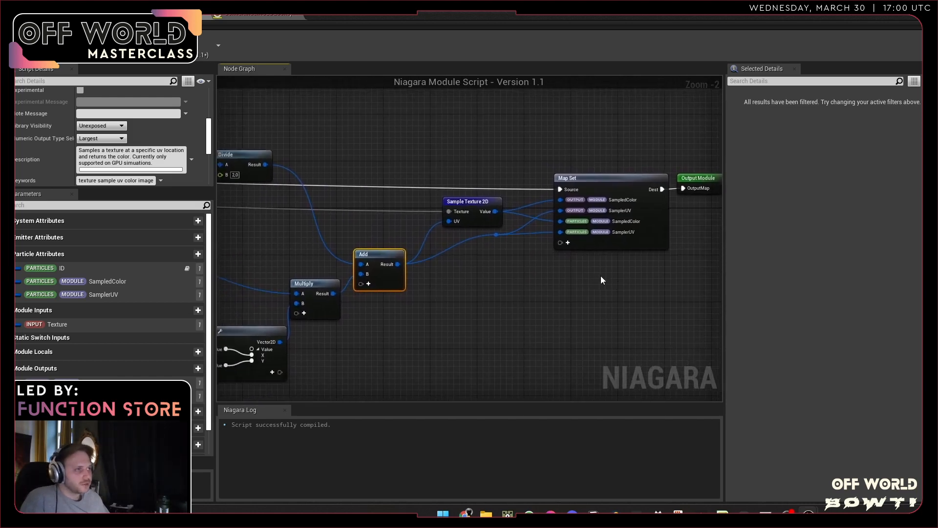
right_click_drag(488, 304, 598, 293)
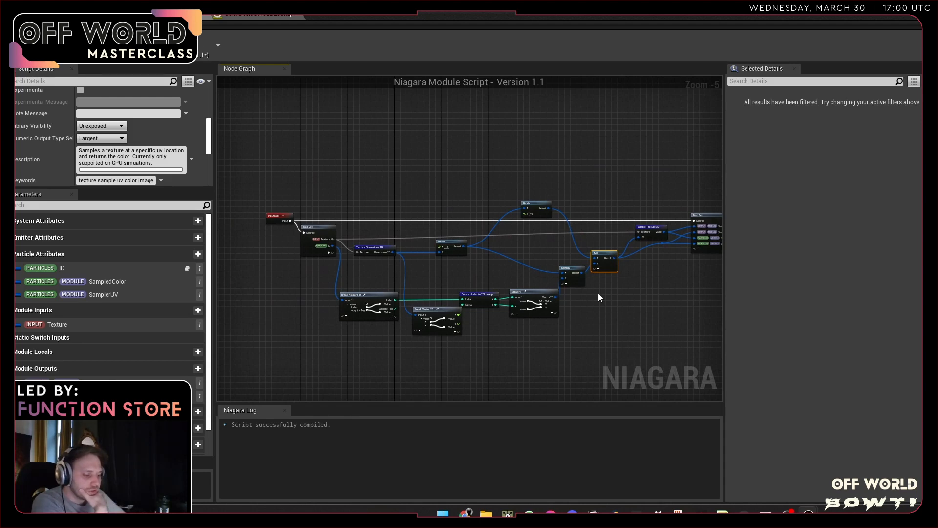
left_click_drag(544, 296, 538, 292)
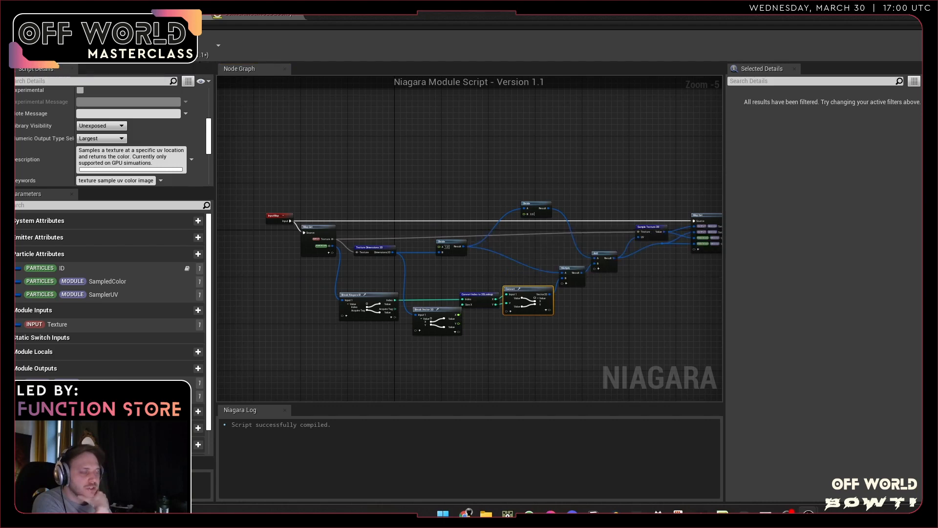
- Tidy the module graph by lining up the second Divide with the first and placing the Break Vector2D node above Break Niagara ID
left_click_drag(537, 204, 548, 241)
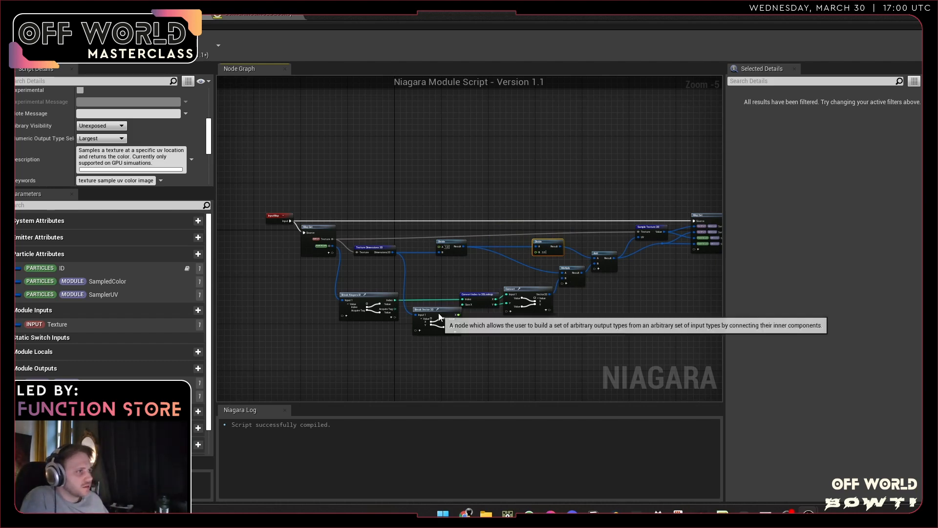
left_click_drag(450, 313, 442, 272)
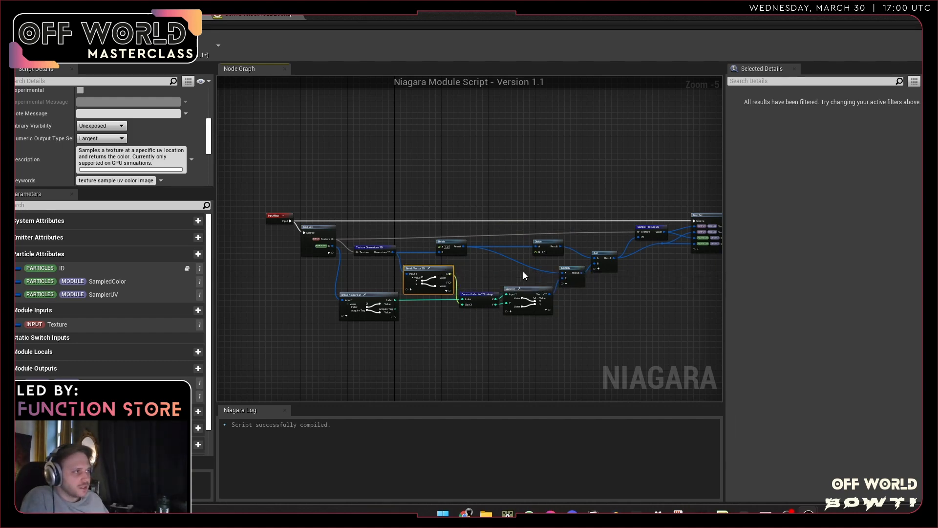
right_click_drag(615, 284, 549, 294)
scroll(586, 285, "down", 2)
scroll(587, 285, "up", 2)
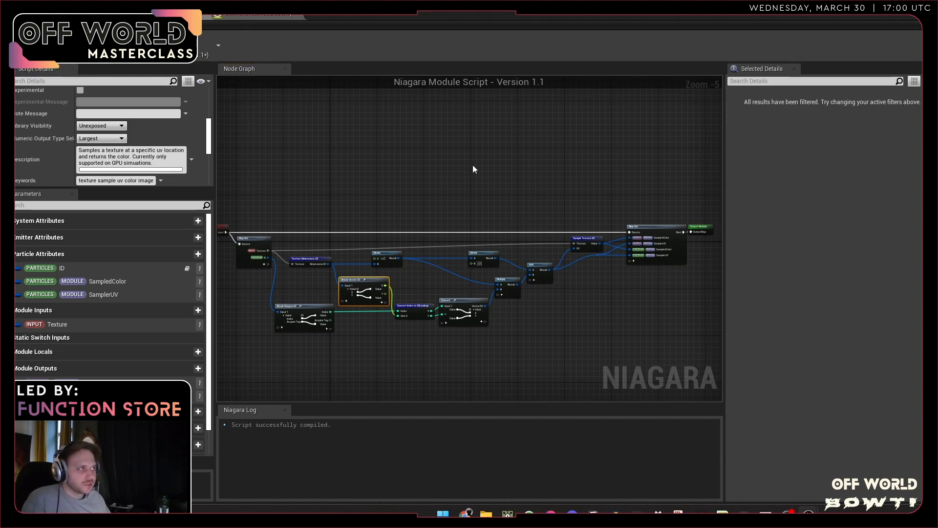
- Delete the Sample Texture module from NE_Instancing and set the custom module script's Library Visibility to Exposed
left_click(128, 15)
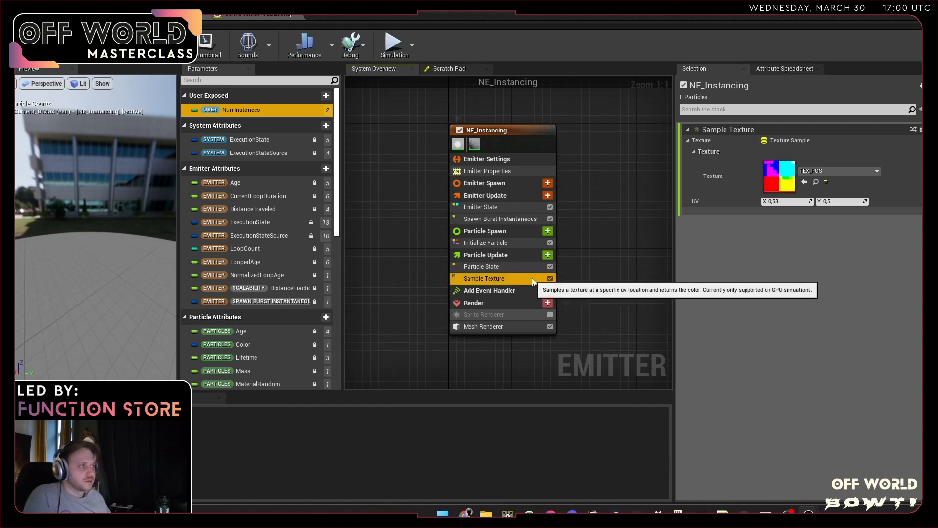
key("Delete")
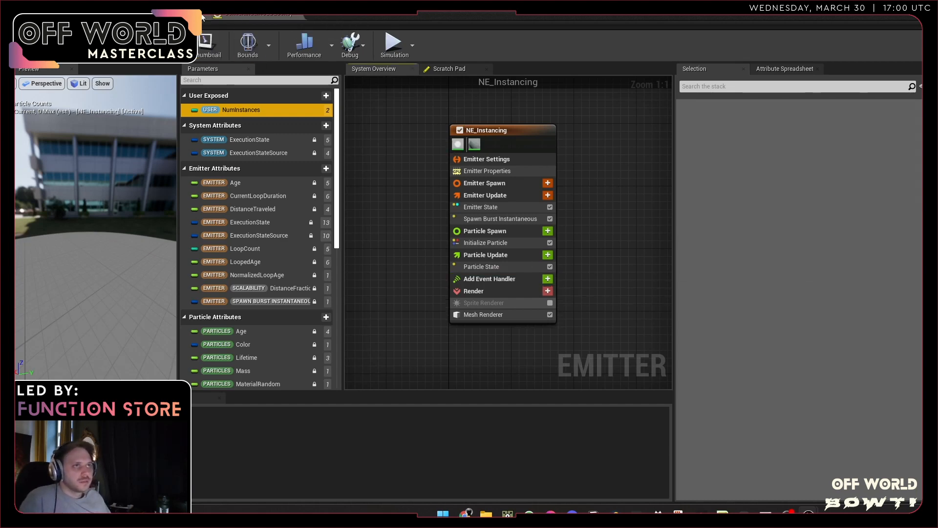
left_click(262, 16)
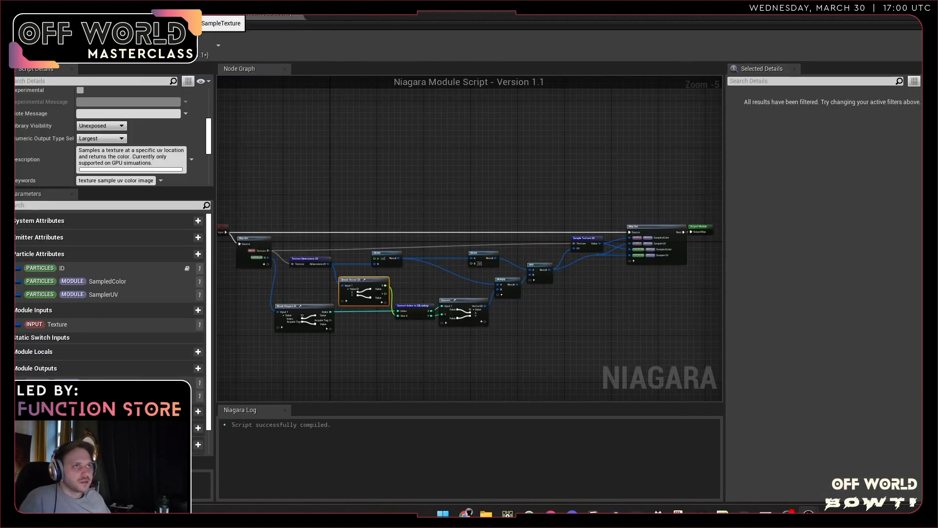
left_click(112, 127)
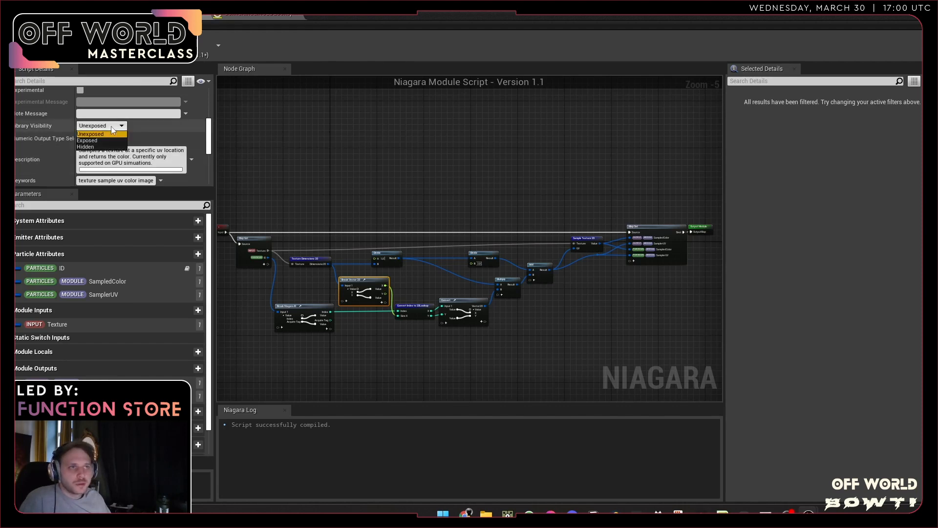
left_click(107, 141)
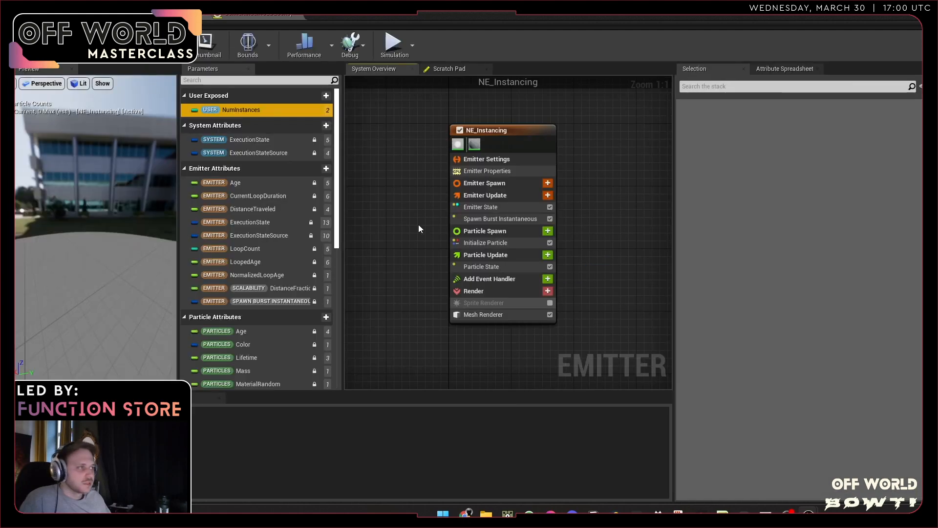
- Add the My Sample Texture module to Particle Update with Library Only filtering off, and set its Texture to TEX_POS
left_click(548, 255)
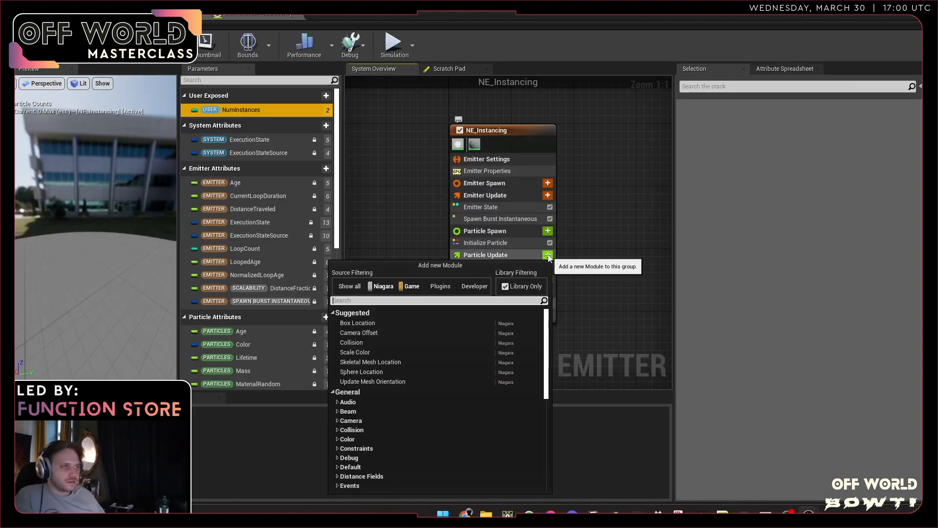
type("my")
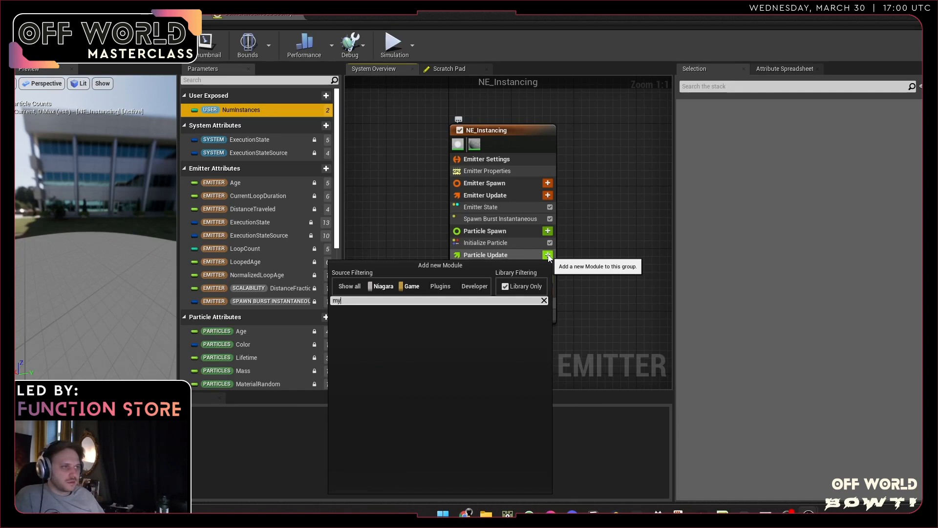
left_click(506, 287)
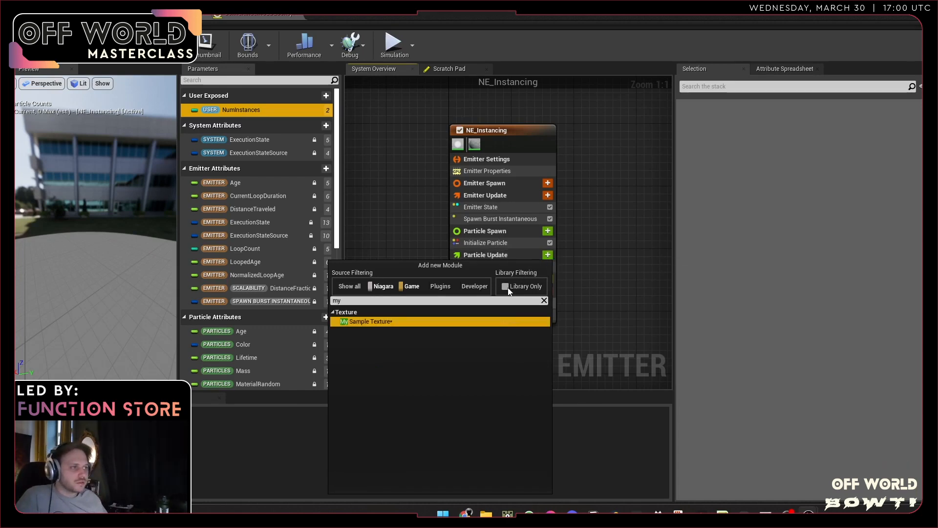
left_click(380, 321)
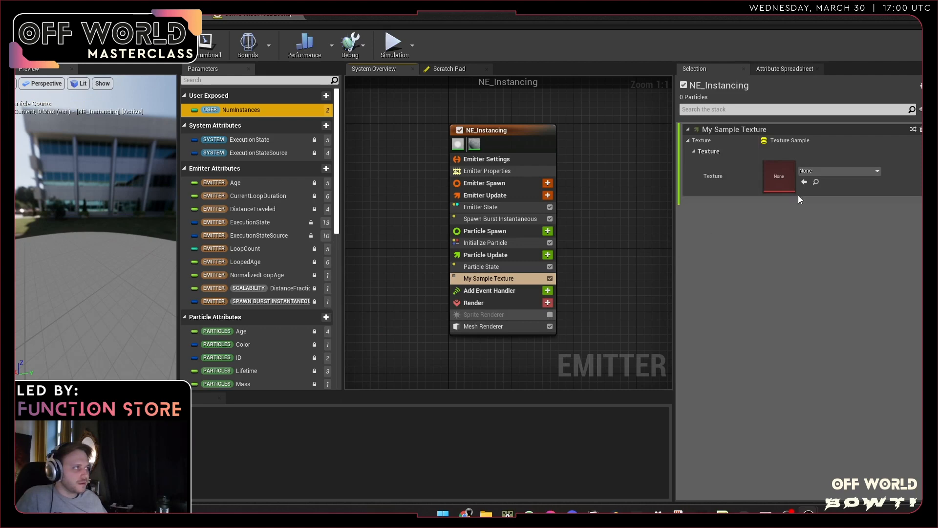
left_click(818, 172)
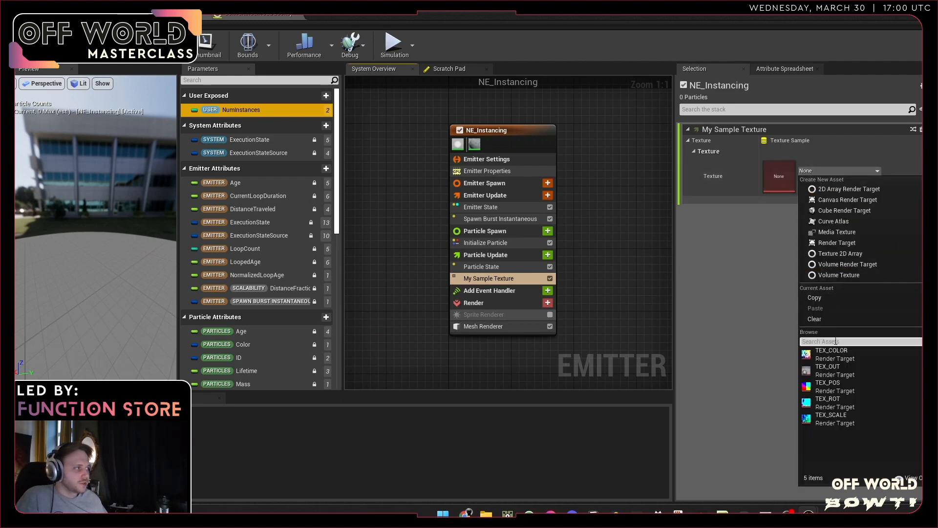
left_click(834, 384)
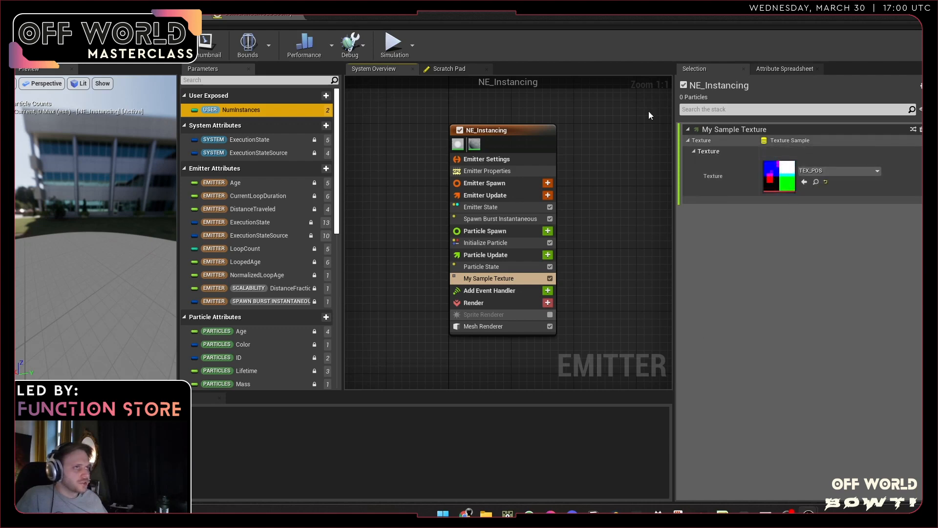
- Check the module script's outputs, return to NE_Instancing, and add a Set Parameters module for Particles Position to Particle Update
double_click(810, 143)
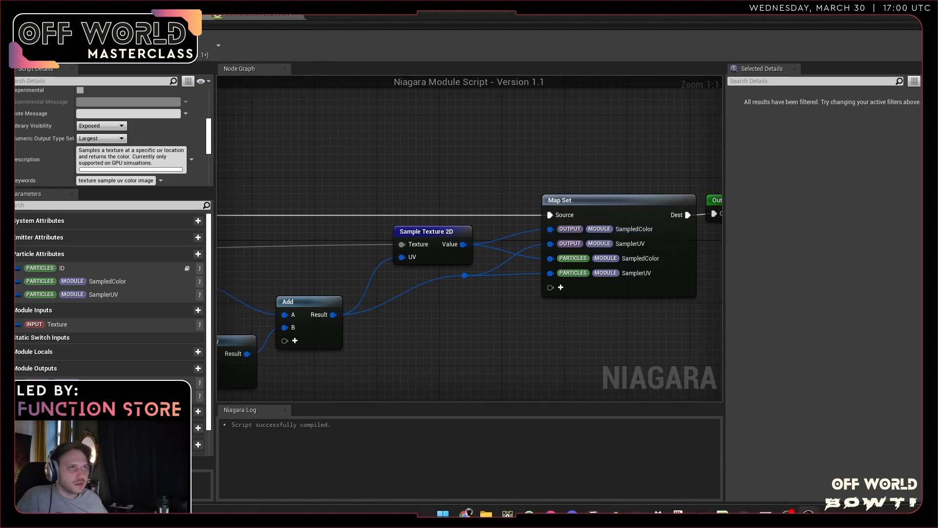
left_click(166, 19)
scroll(655, 264, "down", 1)
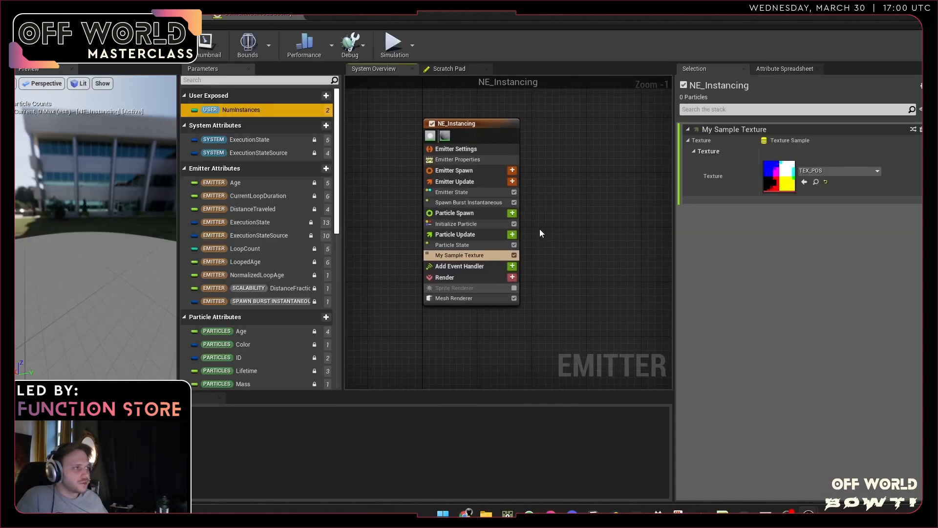
left_click(512, 235)
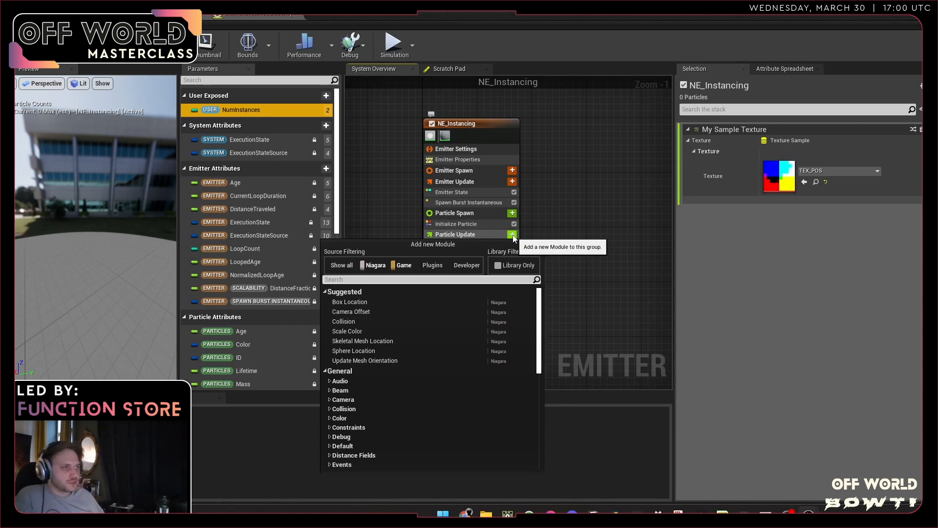
type("set")
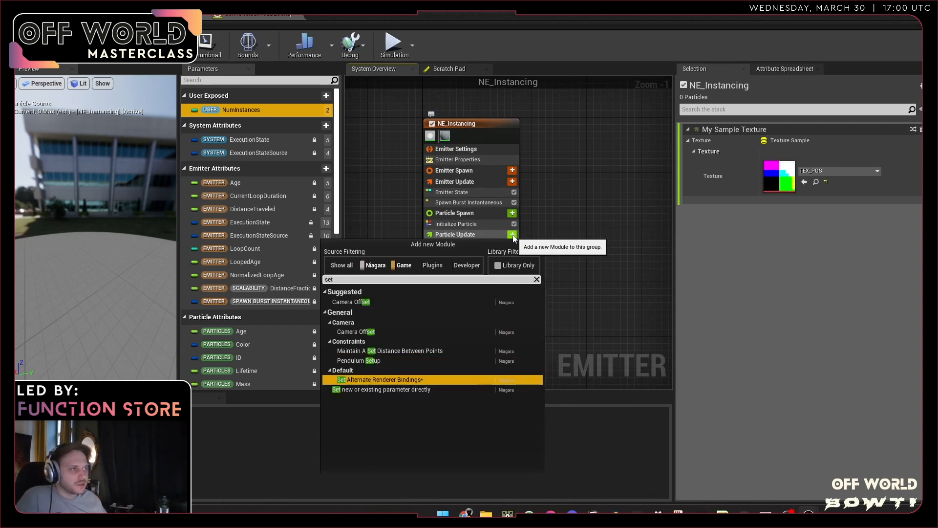
left_click(368, 389)
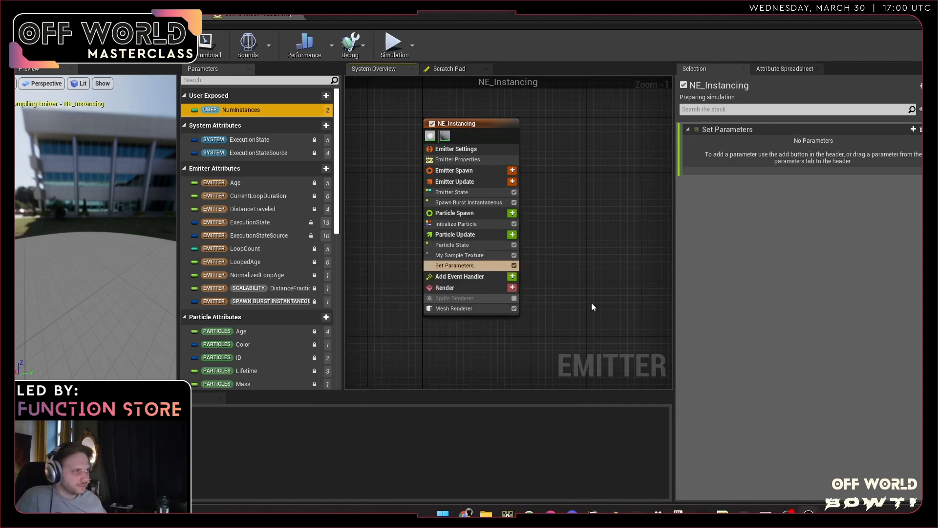
left_click(912, 132)
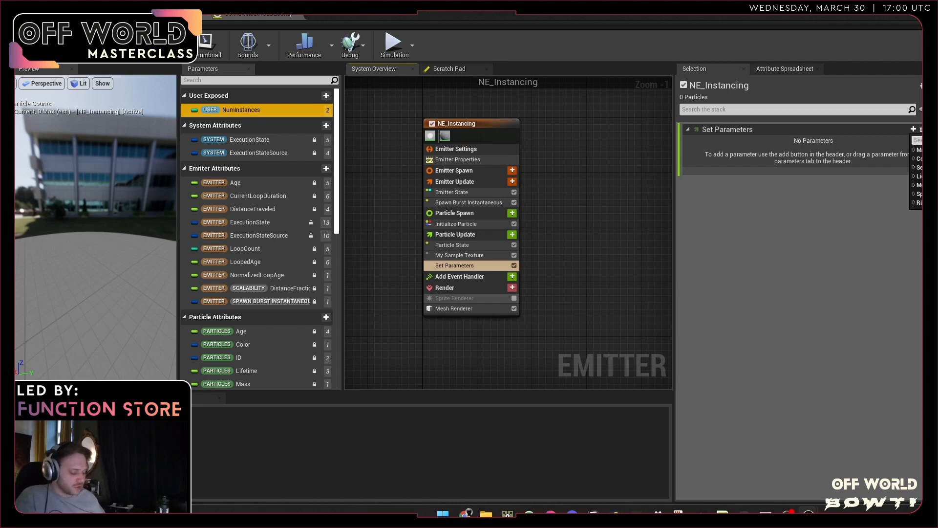
type("pol")
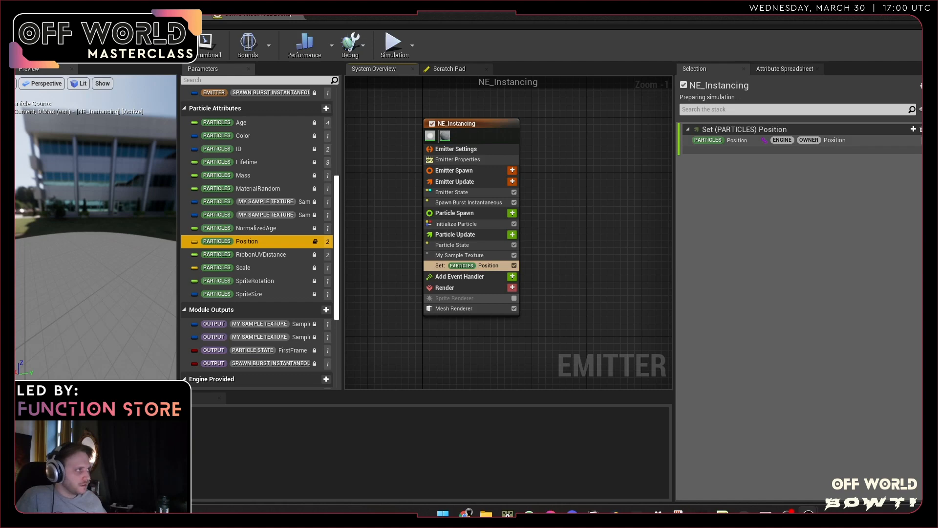
- Recheck the My Sample Texture script's outputs and set the Particles Position input to Make Vector from Linear Color RGB
left_click(764, 140)
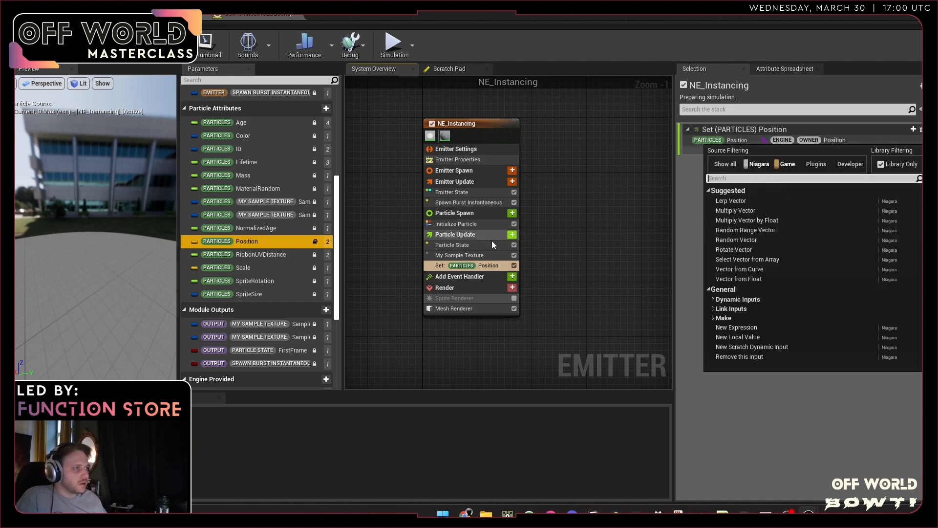
double_click(483, 254)
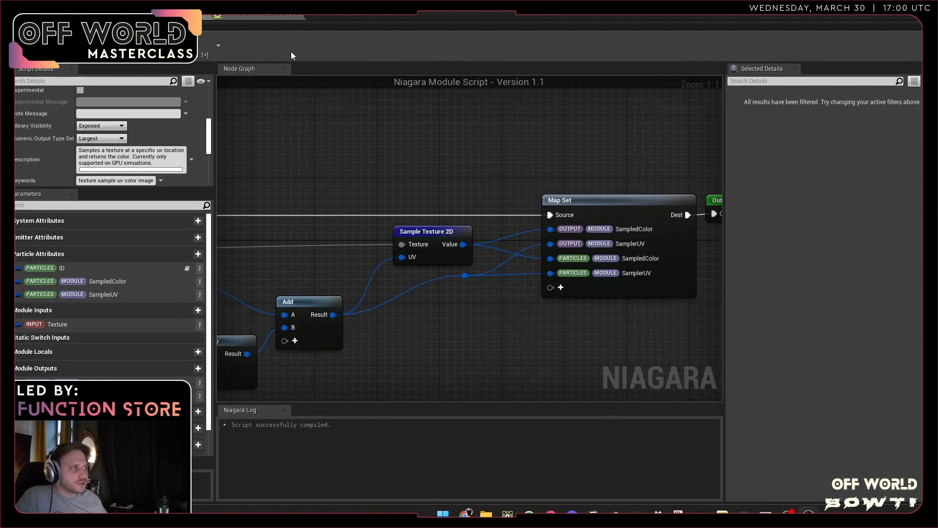
left_click(161, 16)
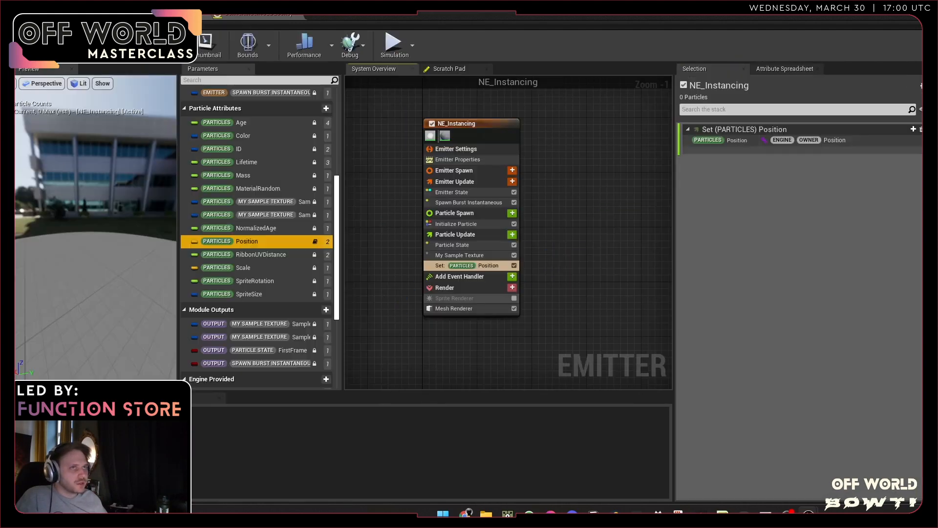
left_click(898, 140)
type("sam")
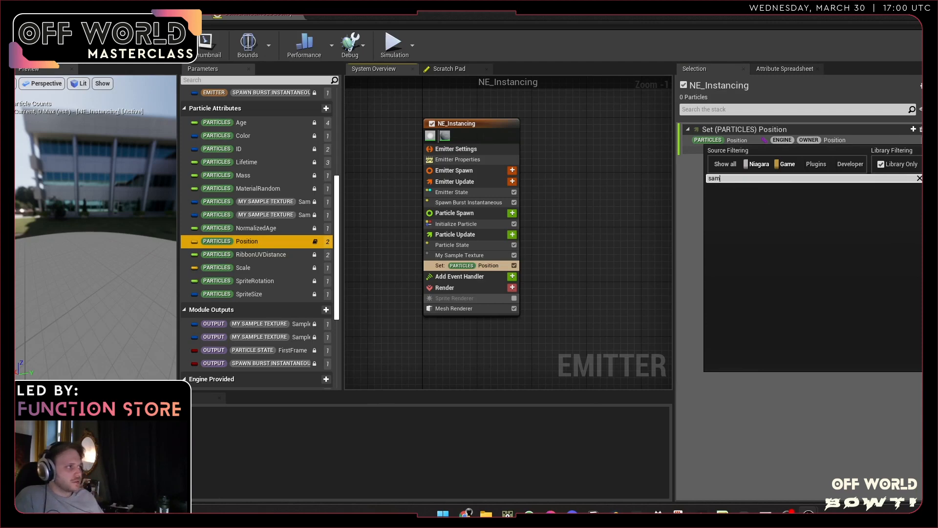
key("BackSpace")
key("BackSpace")
key("BackSpace")
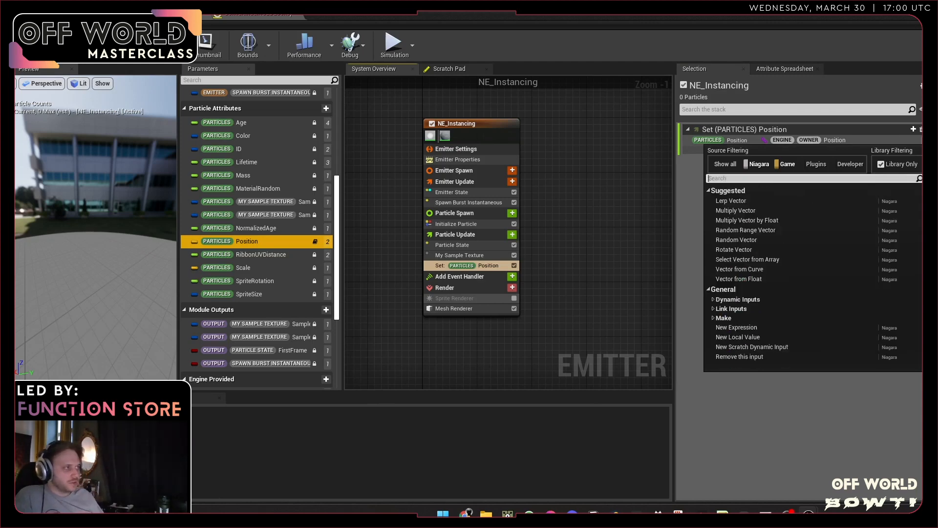
type("color")
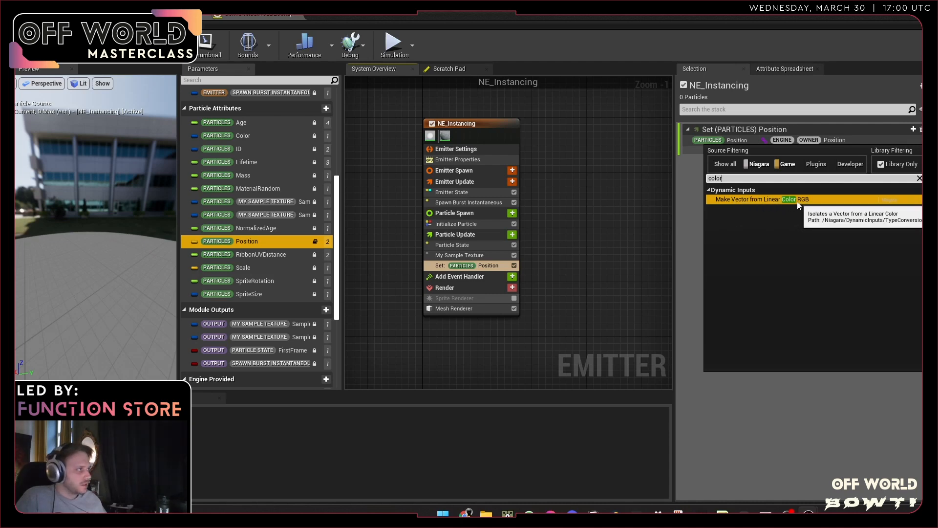
left_click(797, 200)
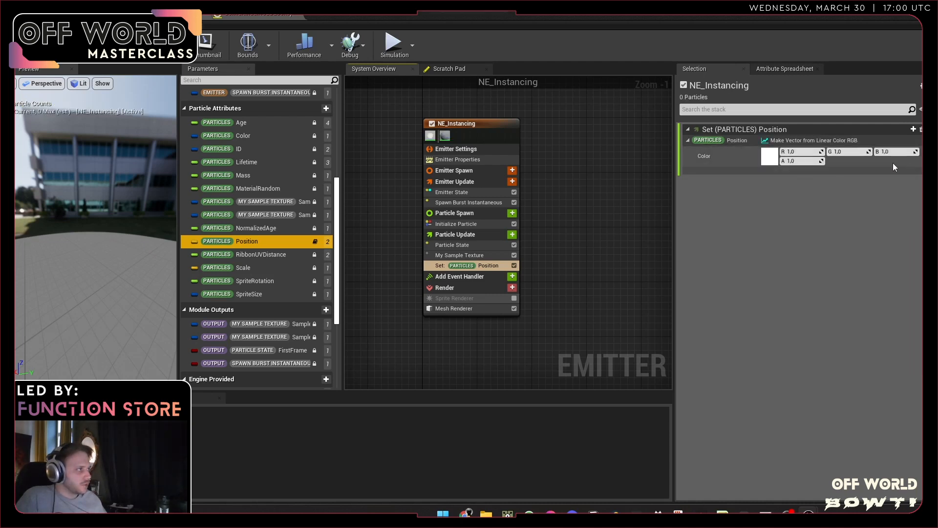
left_click(923, 155)
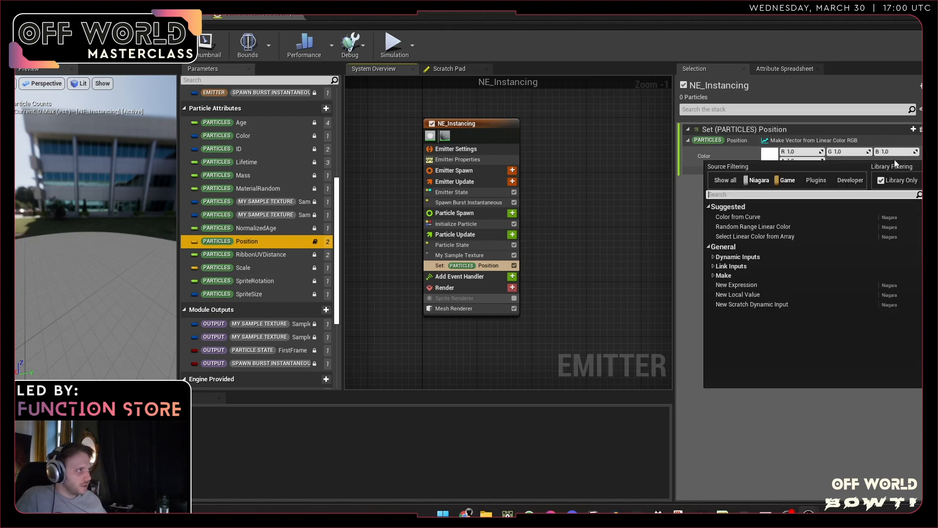
type("colore")
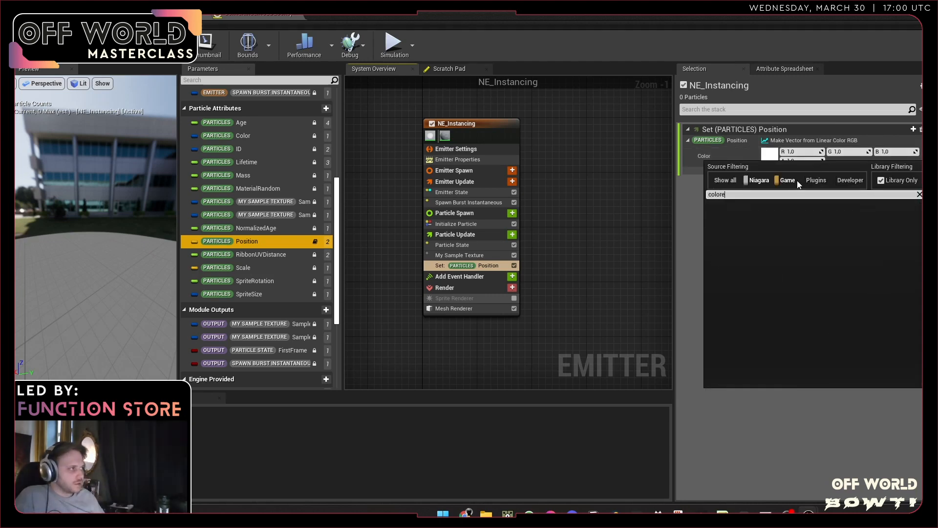
key("BackSpace")
key("BackSpace")
key("BackSpace")
key("BackSpace")
key("BackSpace")
key("BackSpace")
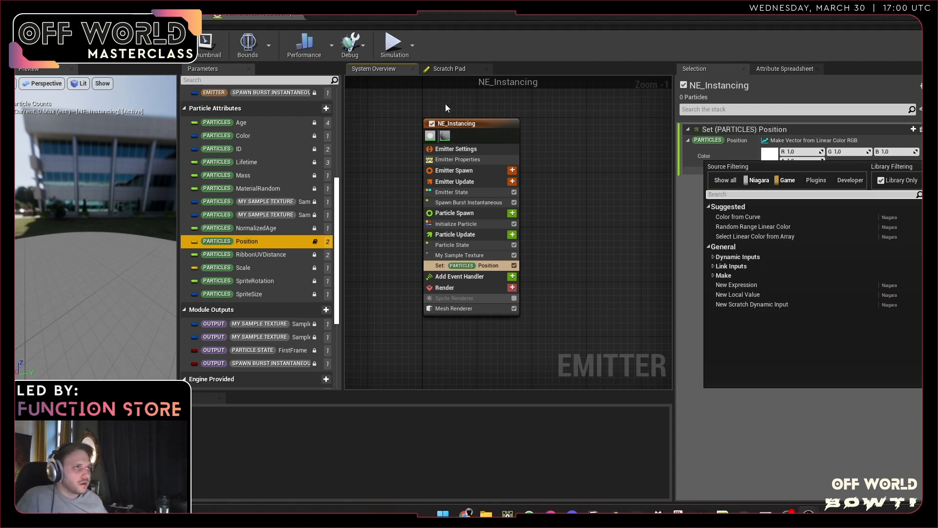
key("Escape")
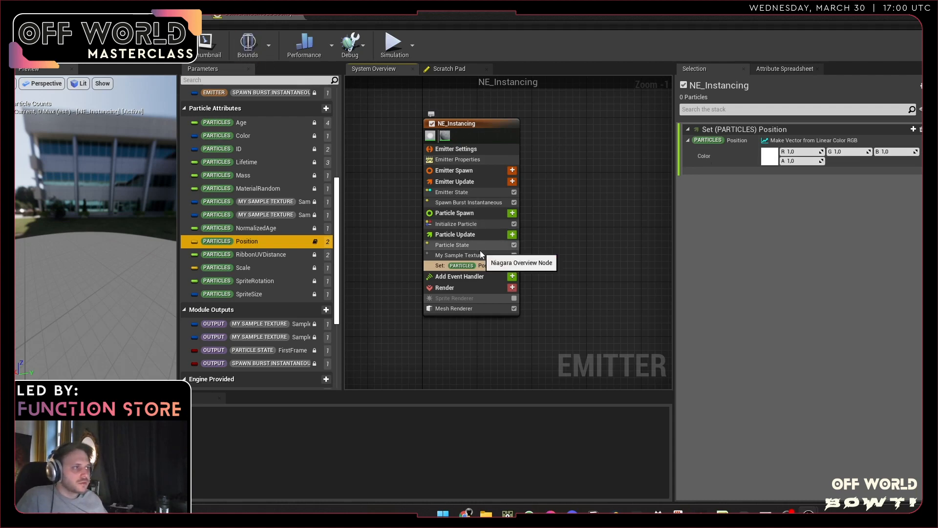
- Examine the Sample Texture 2D and Map Set connections in the module script and return to NE_Instancing
left_click(160, 15)
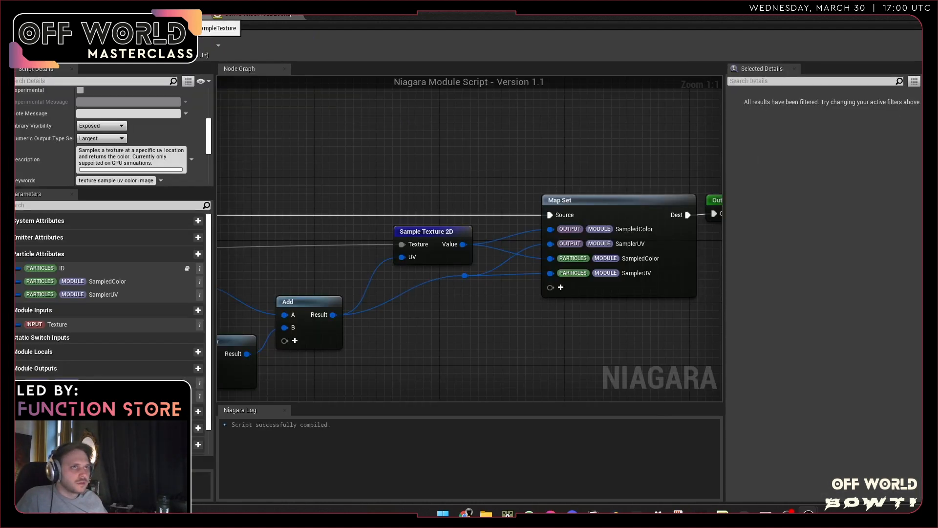
scroll(476, 272, "down", 1)
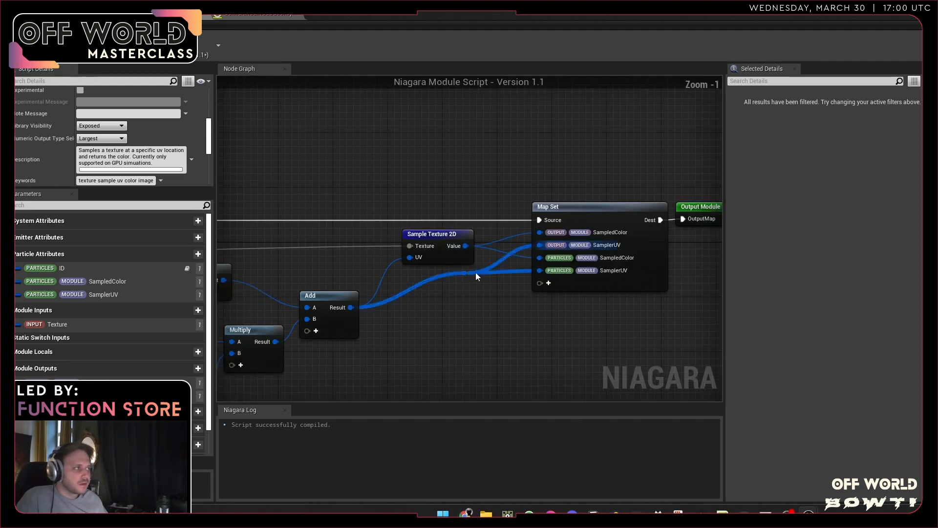
right_click_drag(563, 329, 653, 303)
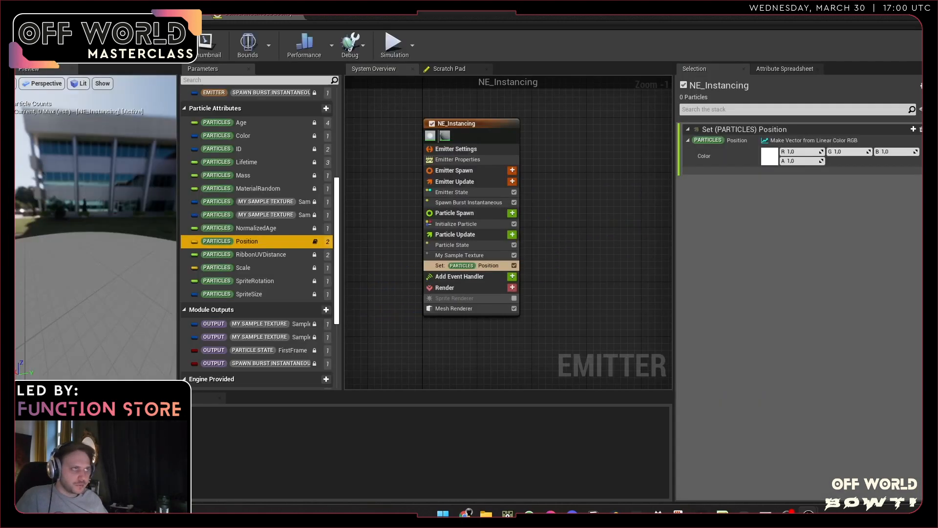
- Link the Color input of the Particles Position vector to Output My Sample Texture SampledColor
left_click(93, 15)
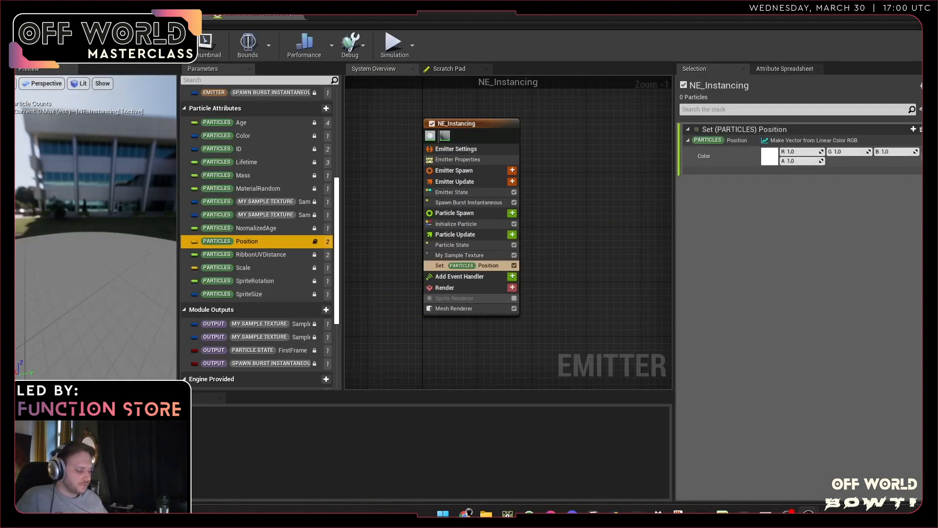
type("sa")
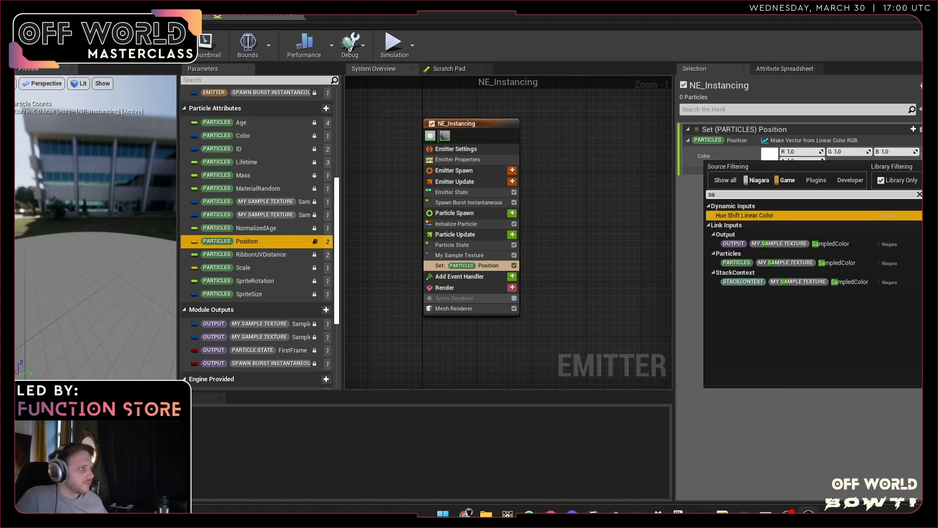
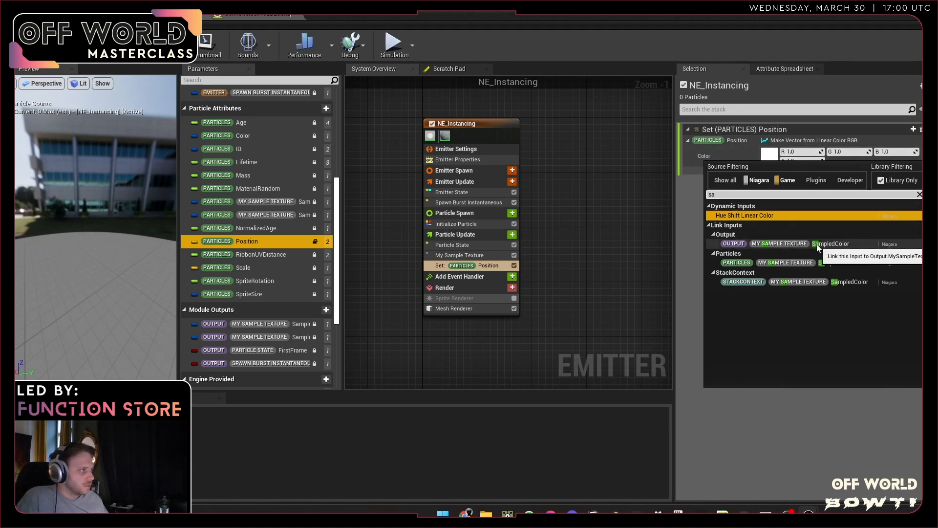
left_click(830, 244)
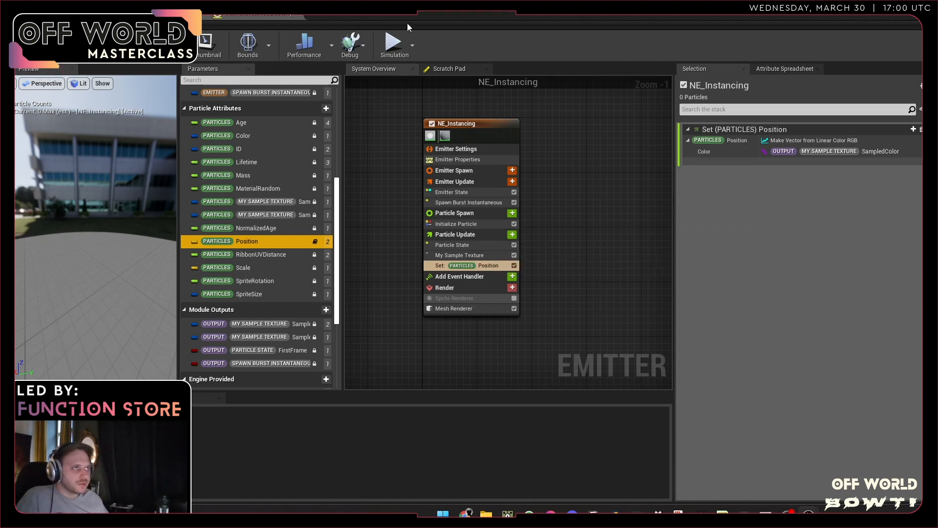
- Check the level viewport, and review the My Sample Texture, Set Particles Position and Initialize Particle module settings
left_click_drag(408, 27, 550, 240)
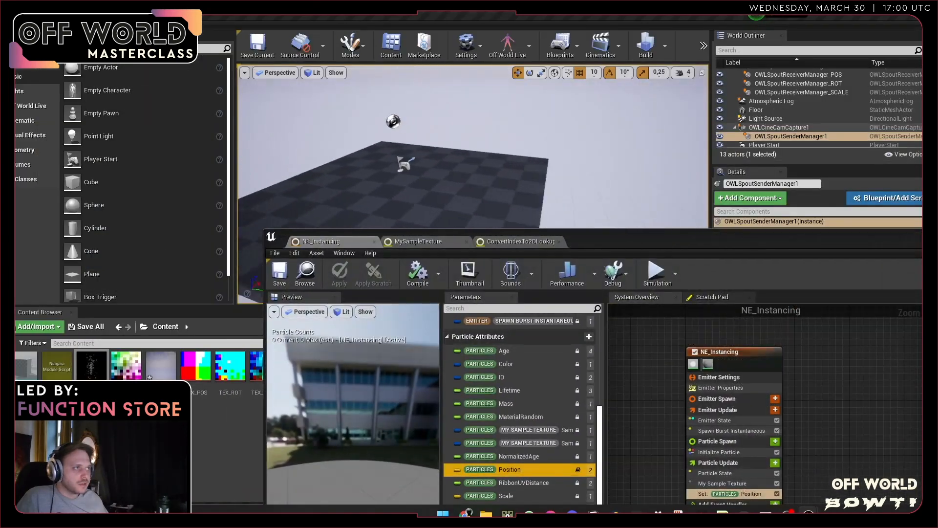
key("w")
right_click_drag(489, 166, 408, 132)
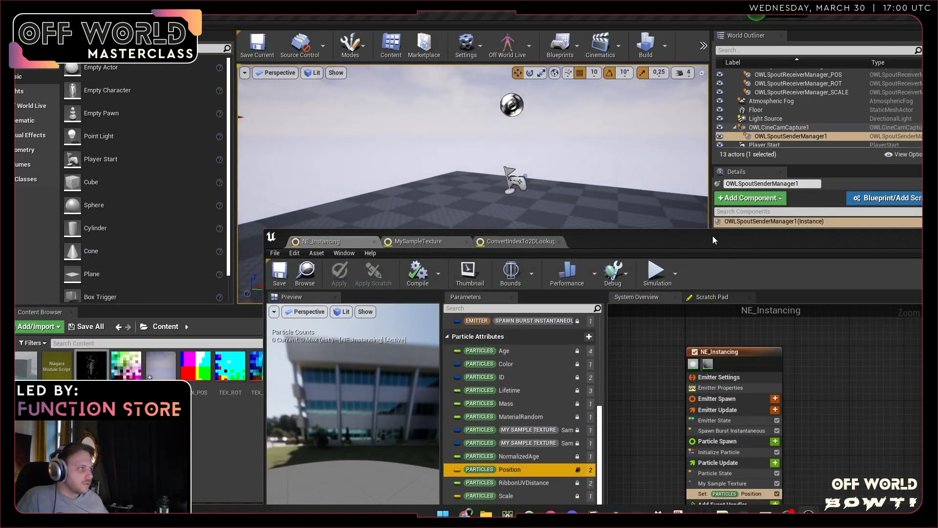
left_click_drag(713, 239, 610, 100)
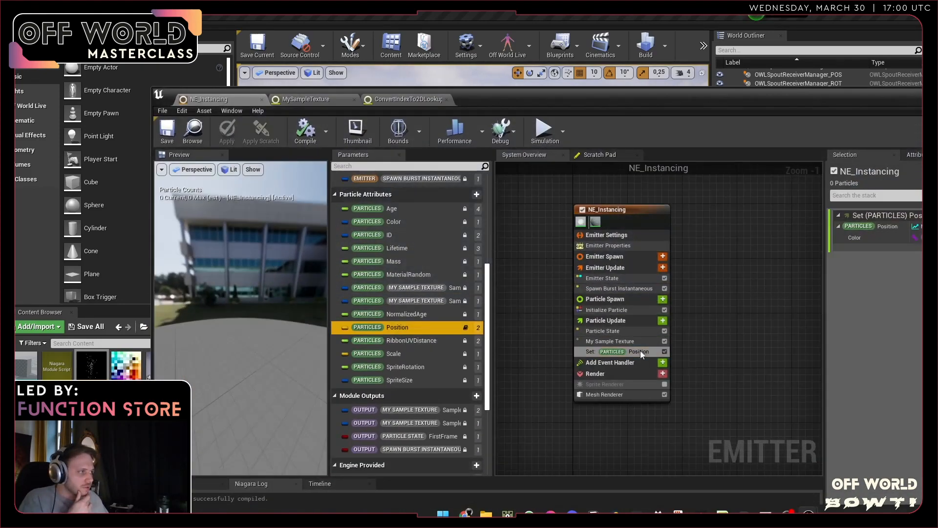
left_click(626, 344)
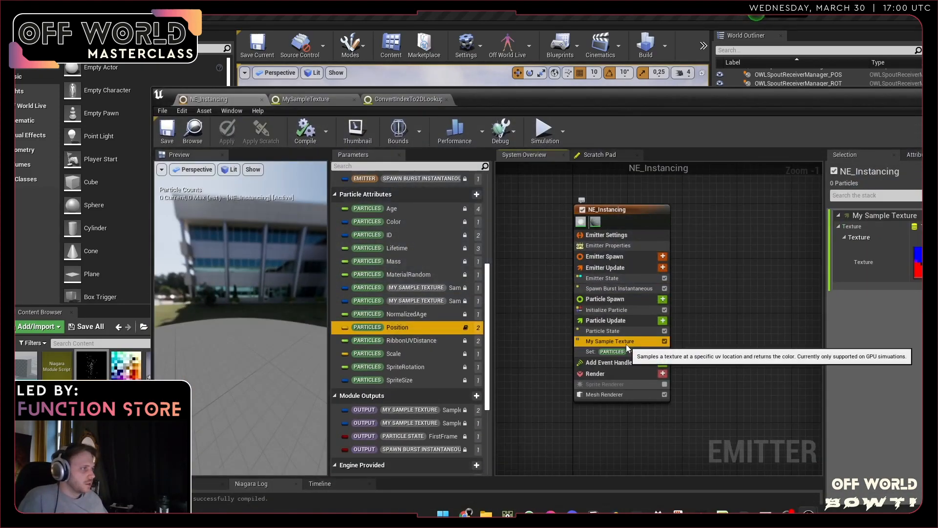
left_click(628, 353)
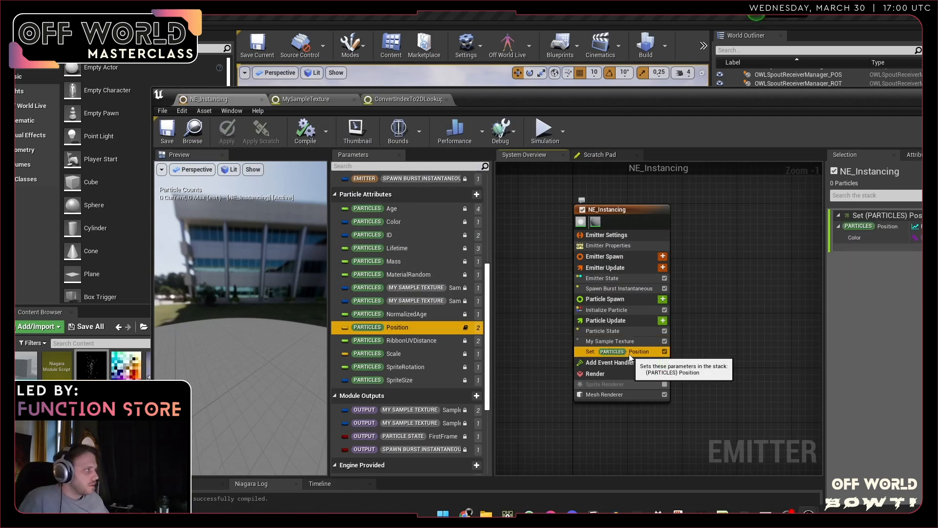
left_click(629, 309)
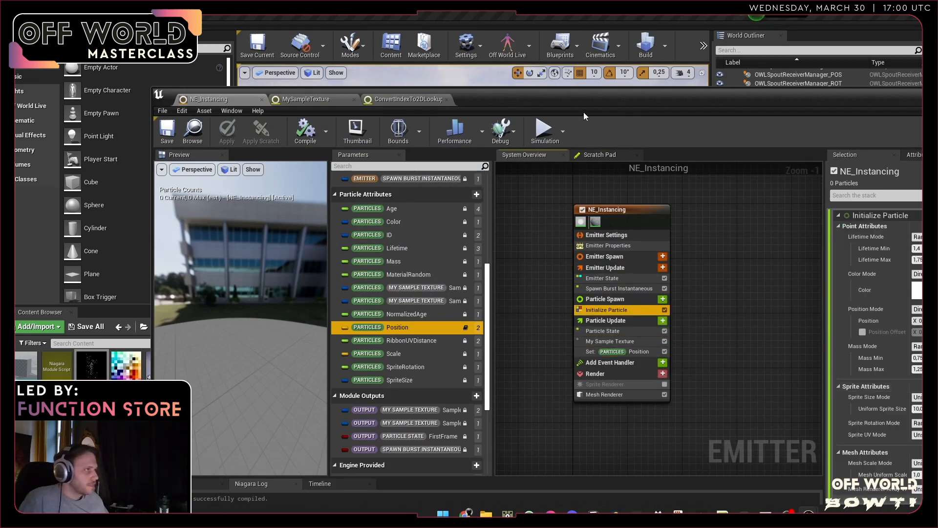
- Create a Niagara System from the NE_Instancing emitter and name it NS_Instancing_System
left_click_drag(584, 113, 817, 269)
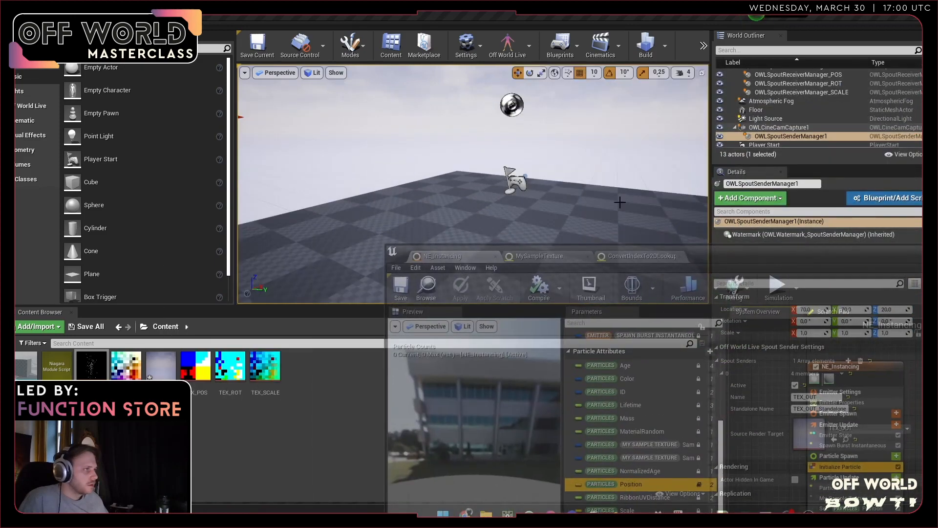
right_click_drag(619, 202, 523, 203)
scroll(849, 141, "down", 3)
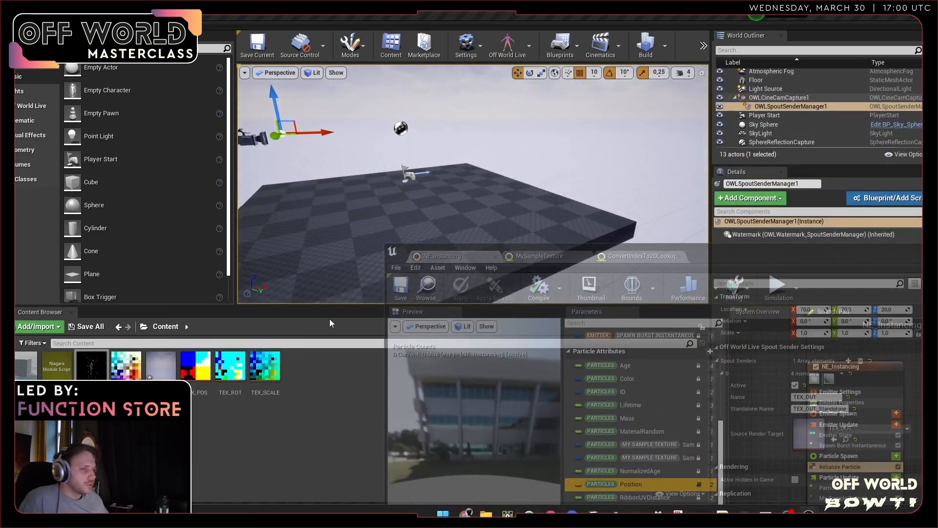
left_click(90, 365)
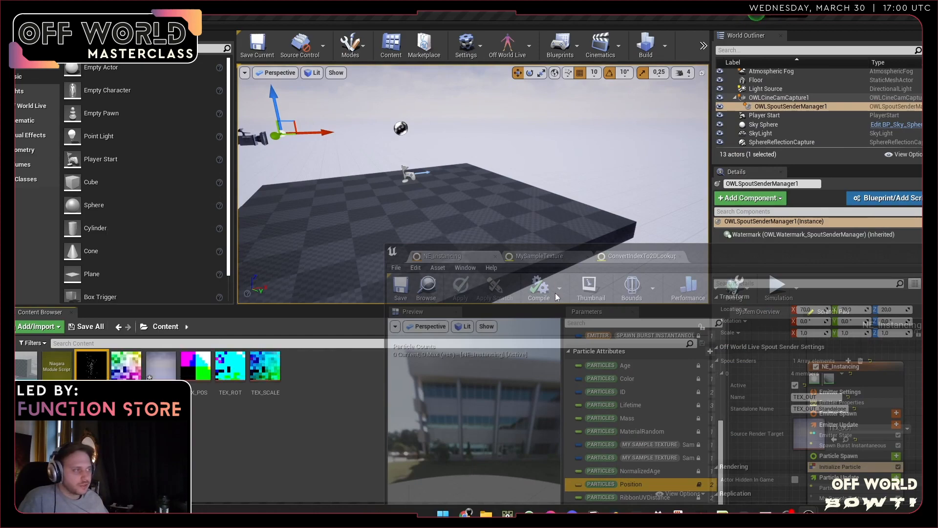
left_click_drag(731, 260, 854, 256)
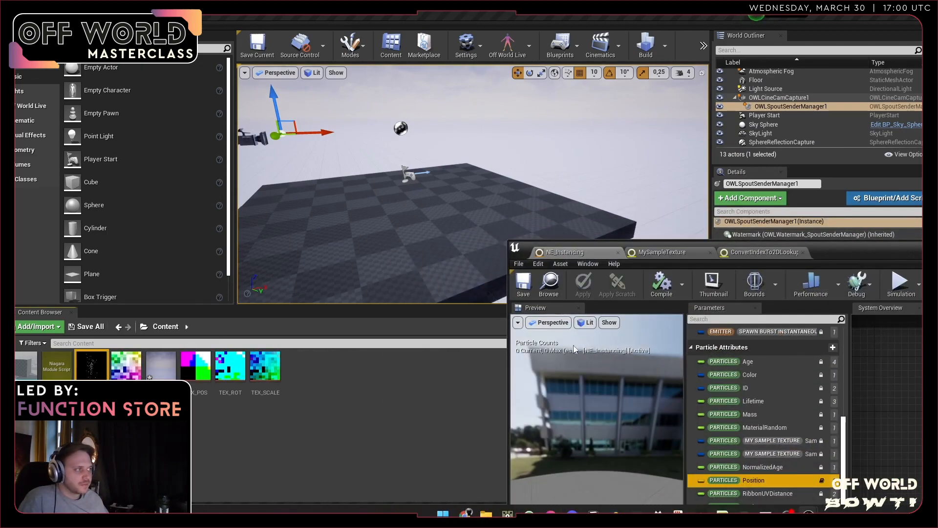
right_click(330, 376)
left_click(97, 375)
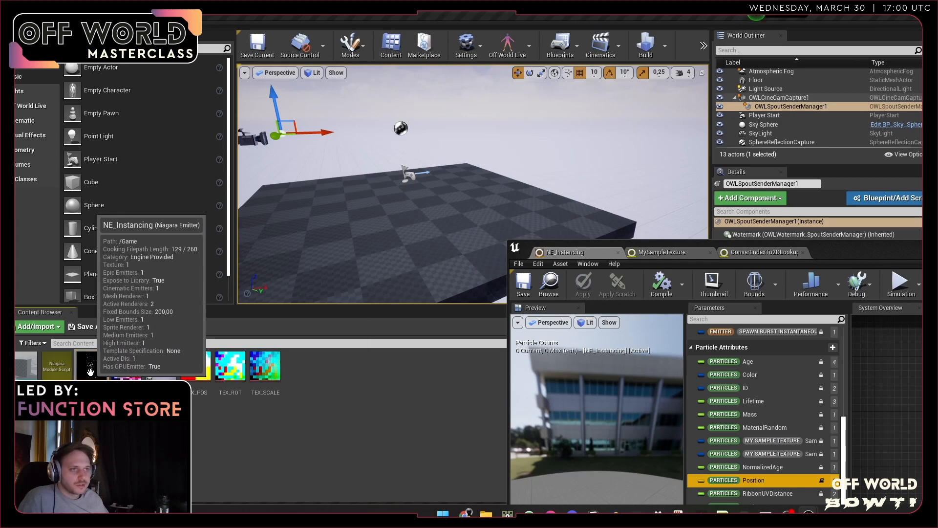
right_click(90, 372)
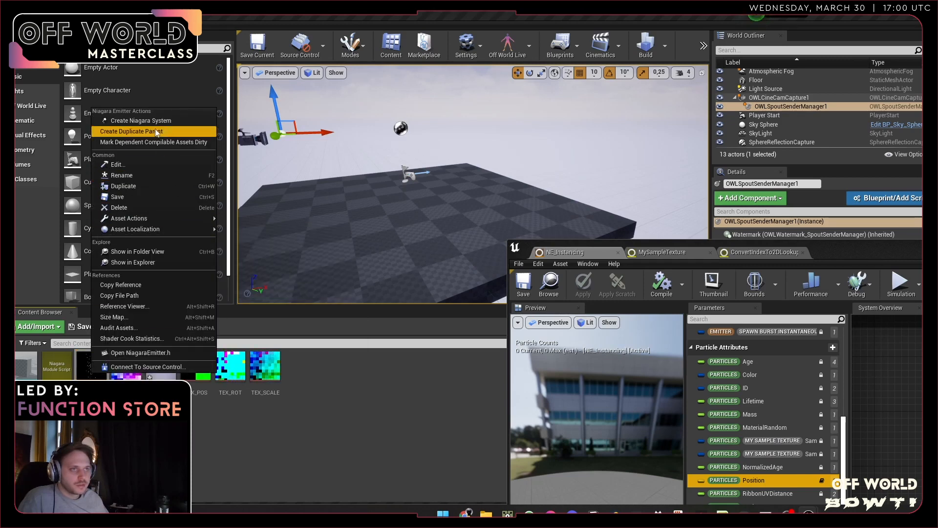
left_click(142, 120)
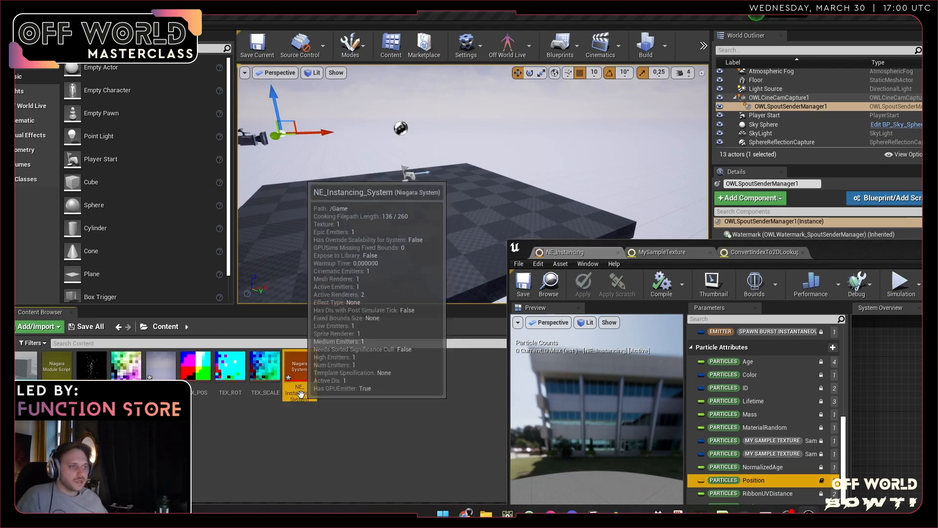
left_click(300, 393)
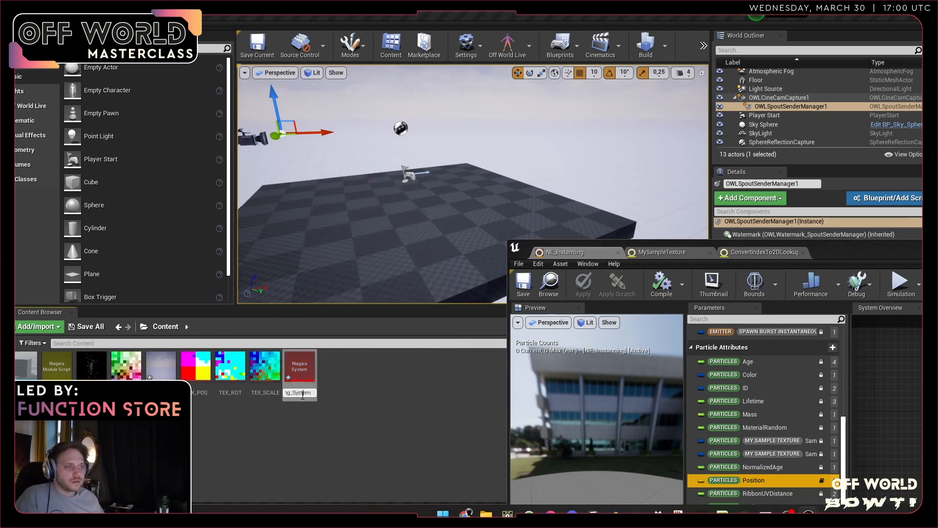
key("Return")
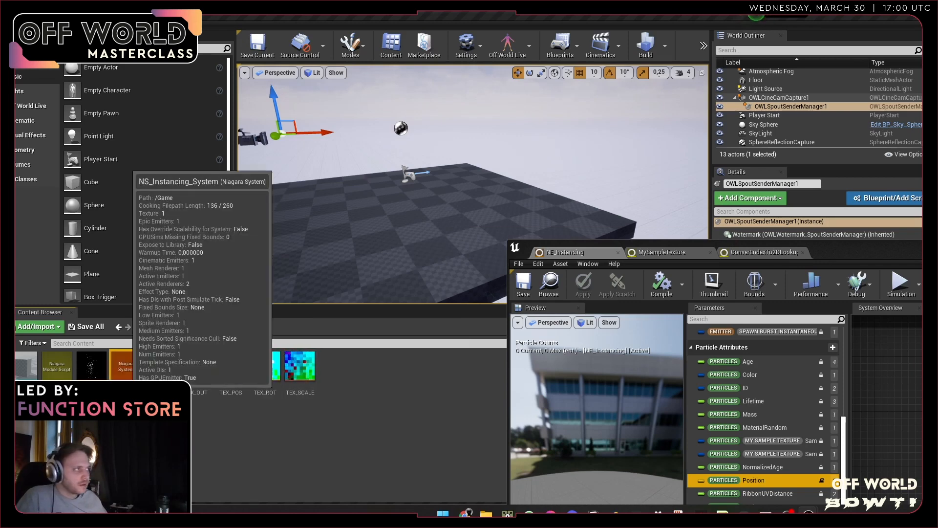
- Place NS_Instancing_System on the level floor at about X 50, Y 70, Z 20 and show its override parameters
left_click_drag(122, 367, 429, 202)
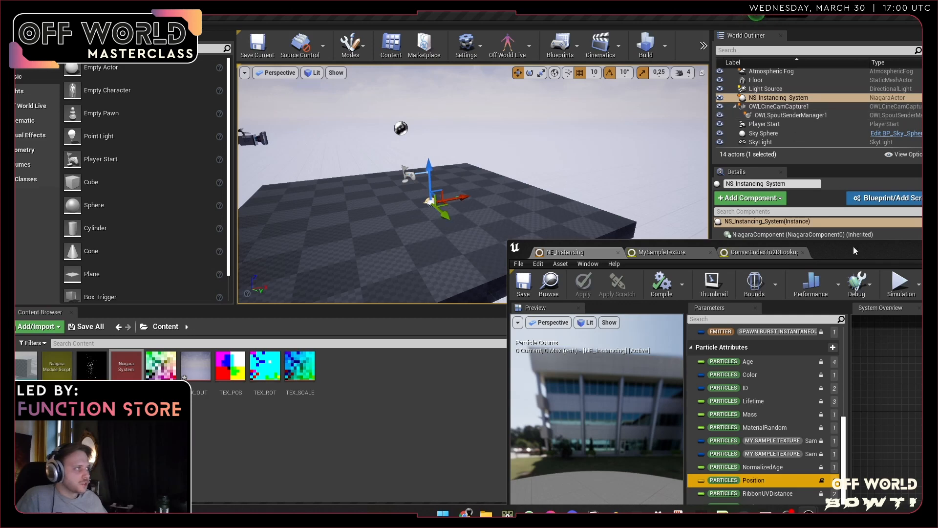
left_click_drag(922, 259, 733, 415)
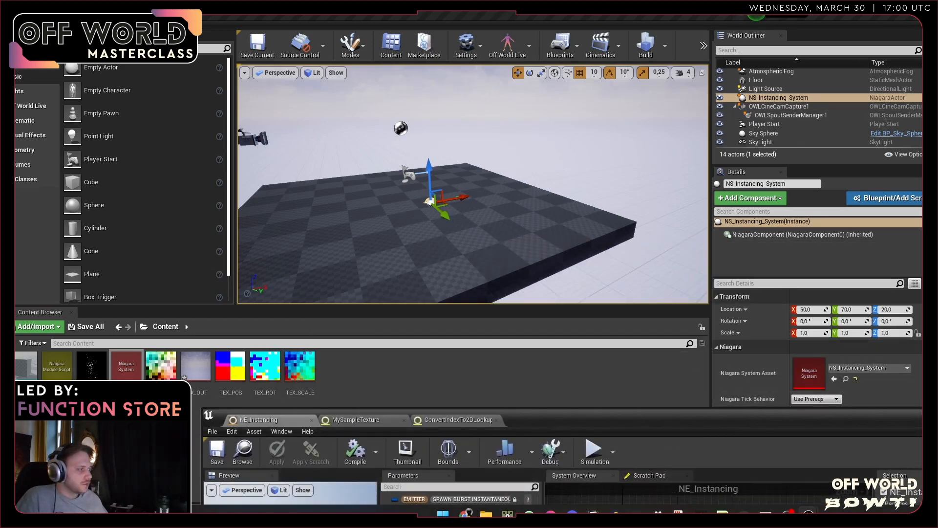
left_click(927, 413)
scroll(902, 398, "down", 2)
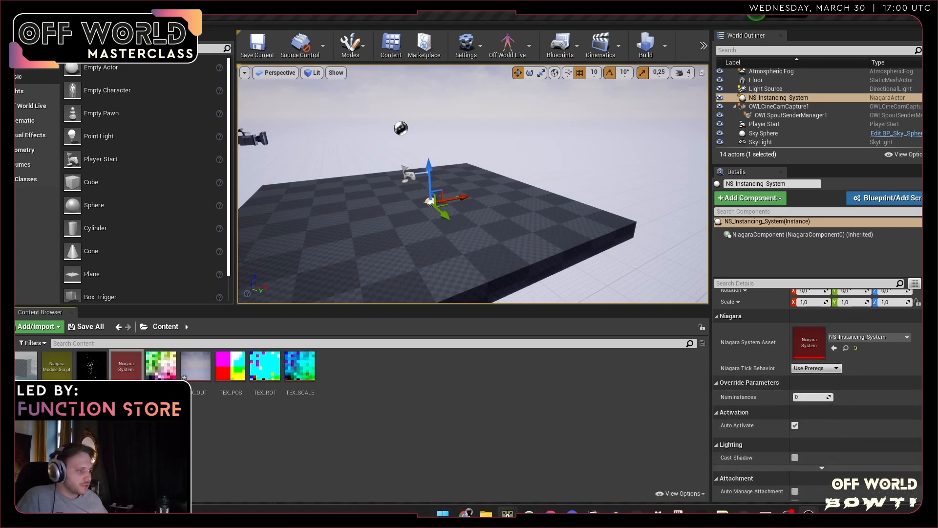
- Switch to TouchDesigner and check the texture size of the syphonspoutout1 operator
mouse_move(506, 512)
left_click(474, 477)
scroll(391, 350, "down", 6)
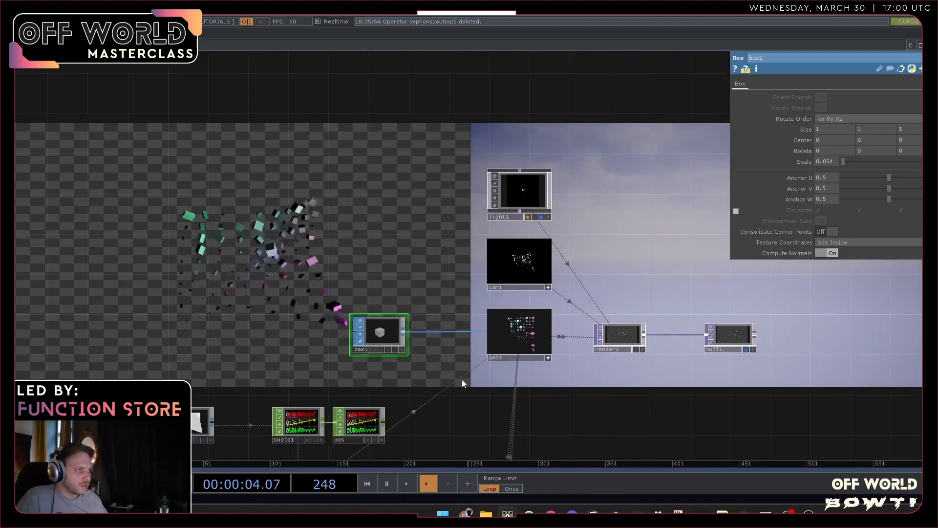
left_click_drag(487, 367, 612, 288)
left_click_drag(872, 379, 641, 285)
left_click_drag(847, 332, 596, 286)
middle_click(631, 277)
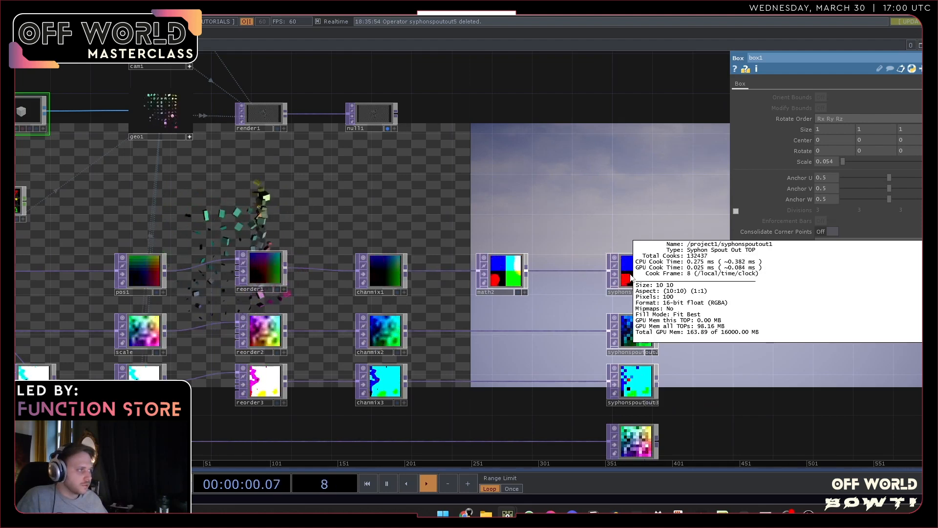
middle_click(631, 278)
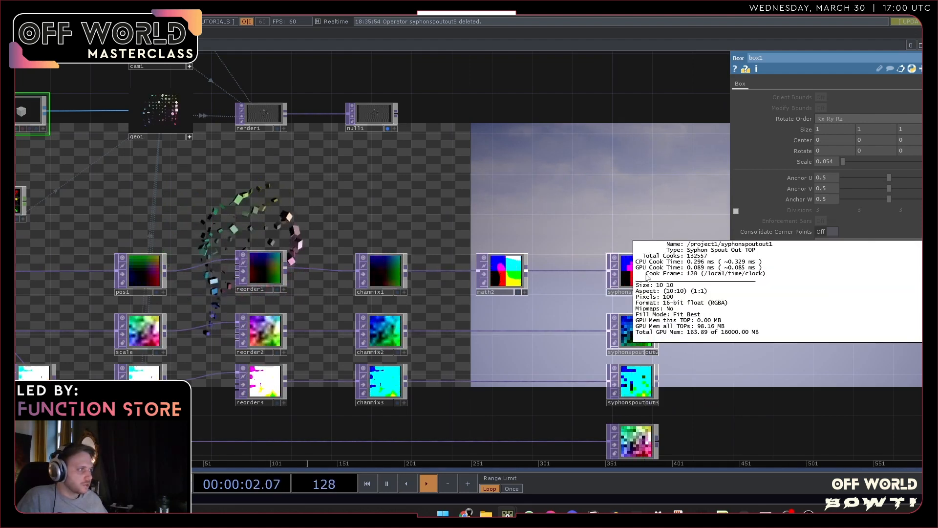
- Back in Unreal Editor, set the placed system's NumInstances to 100 and frame it in the viewport
key("alt+Tab")
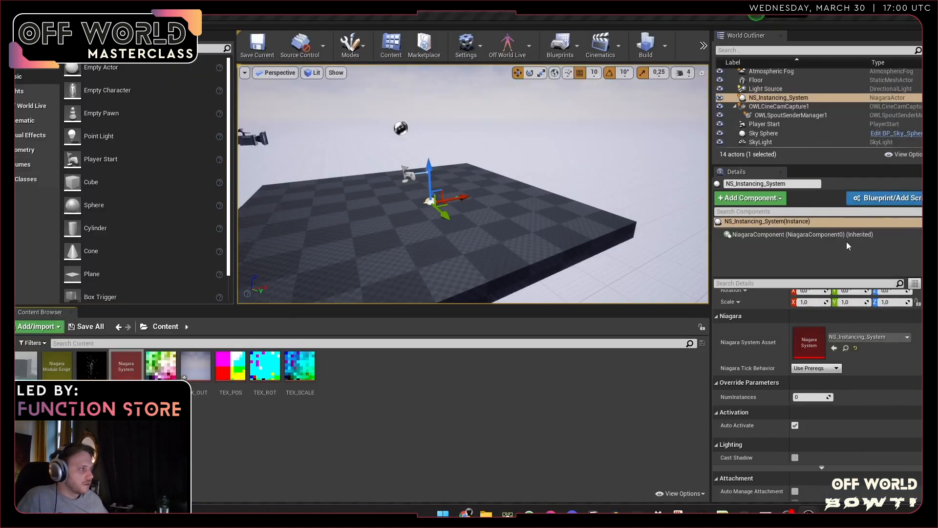
left_click(809, 397)
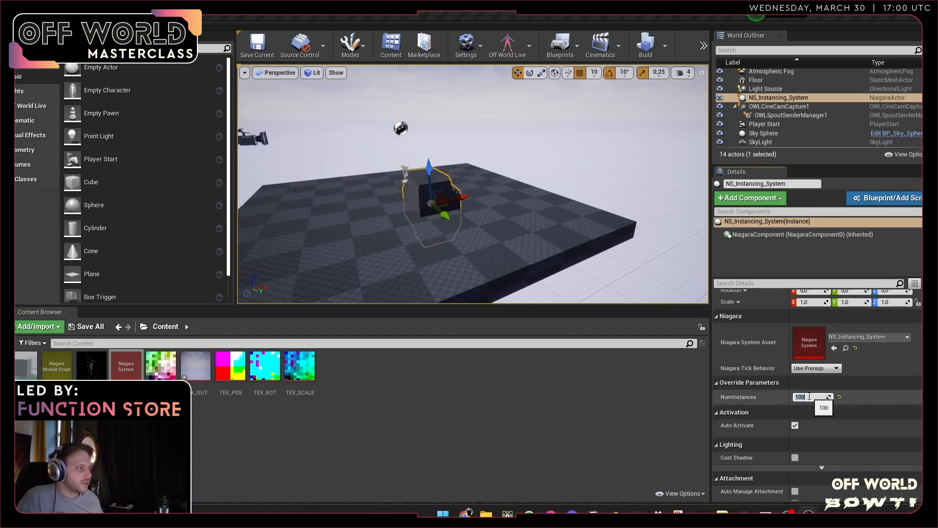
key("a")
right_click_drag(546, 239, 660, 237)
key("w")
key("f")
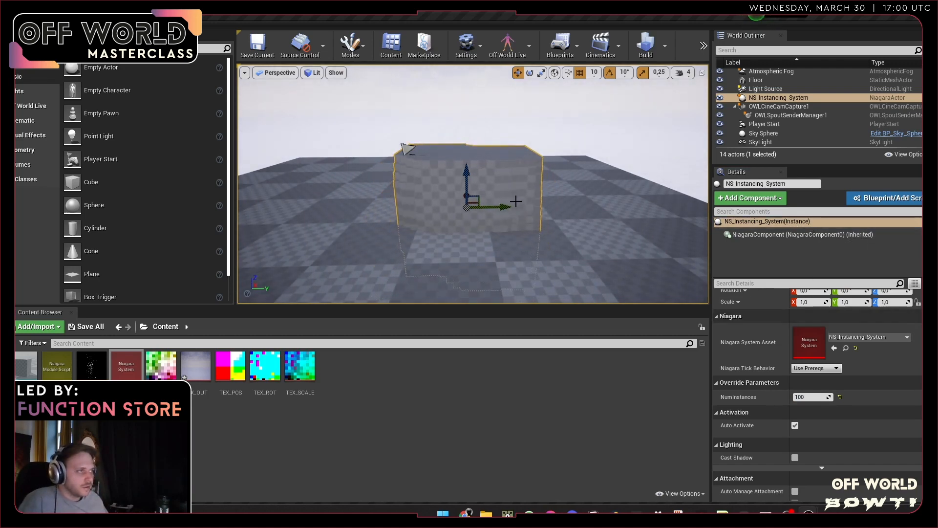
- Examine the instanced cubes in the level from several sides and compare them with the TouchDesigner network
key("d")
right_click_drag(516, 201, 488, 183)
key("a")
key("s")
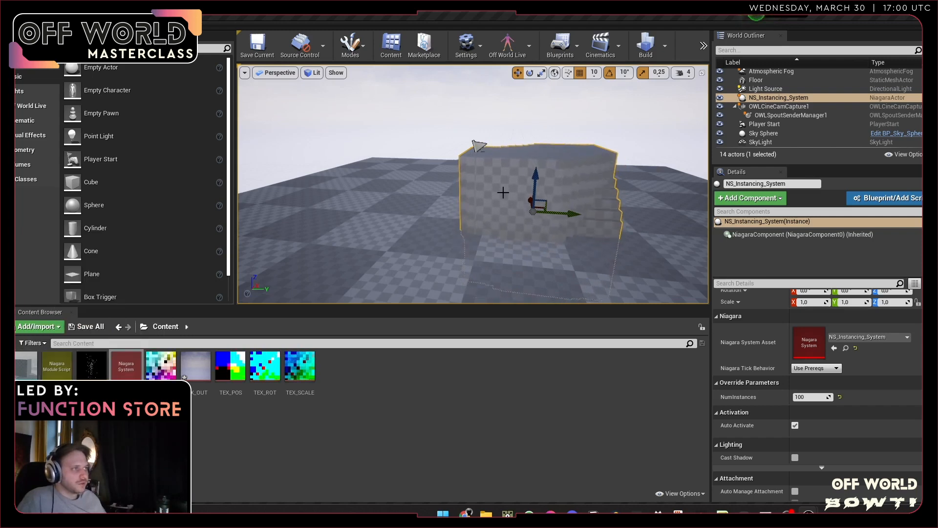
right_click_drag(557, 193, 607, 191)
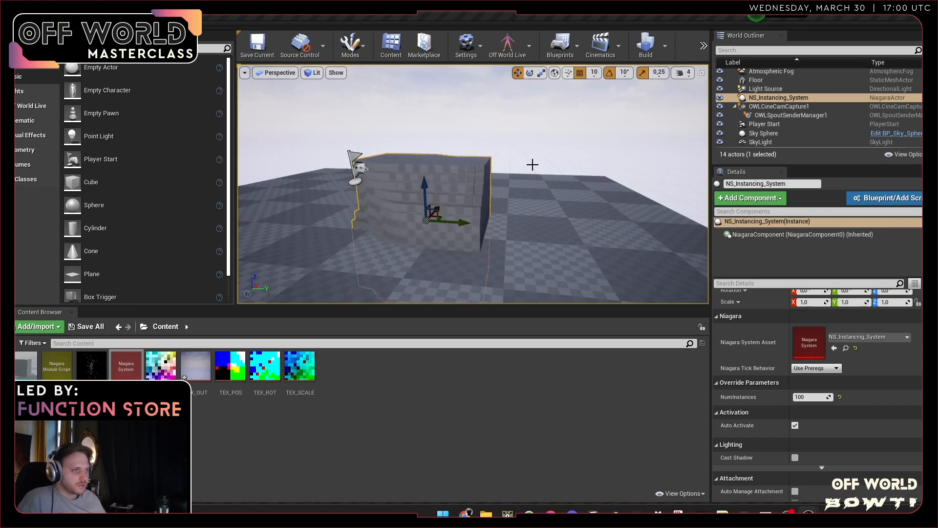
key("alt+Tab")
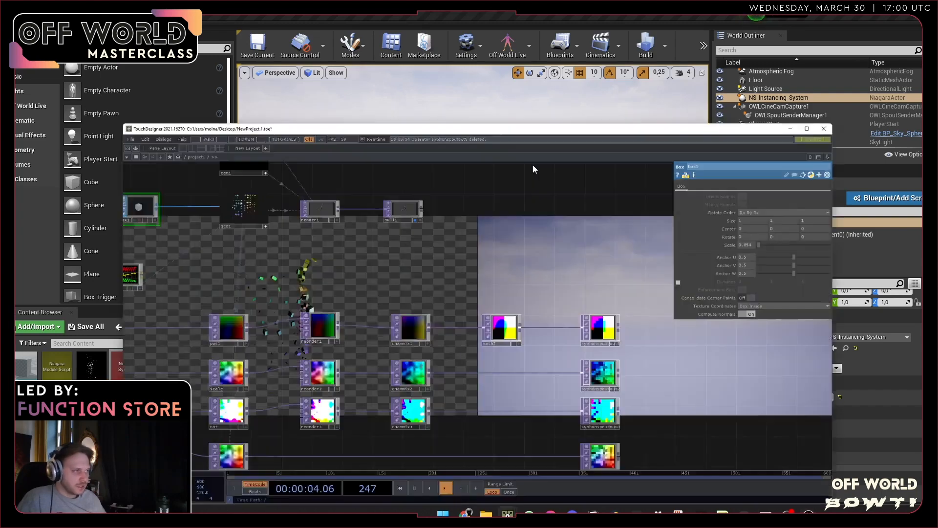
key("alt+Tab")
- Bring back the NE_Instancing emitter editor at full size and show the My Sample Texture module's settings
mouse_move(788, 512)
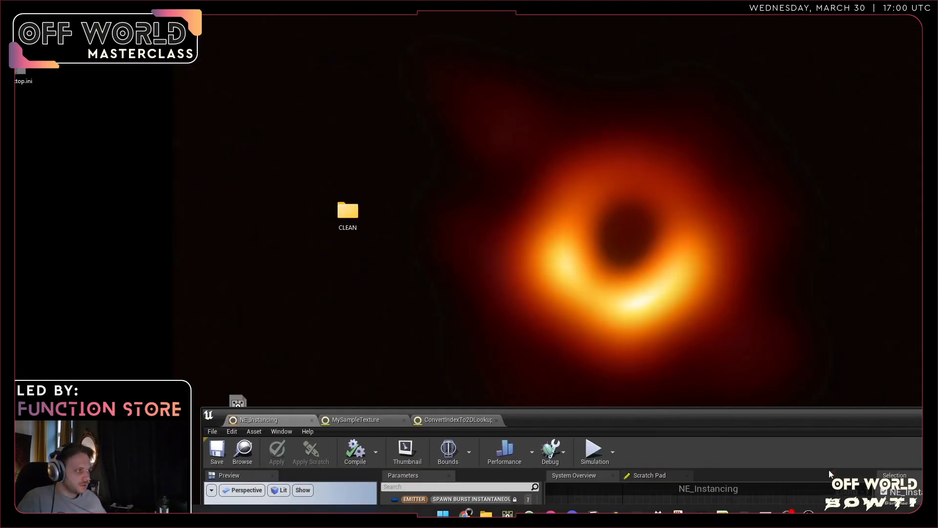
left_click(828, 470)
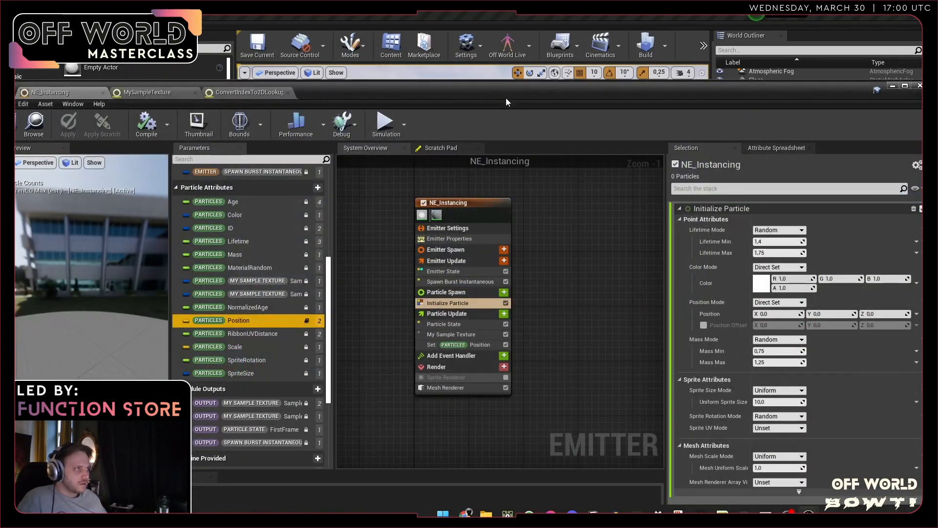
double_click(506, 99)
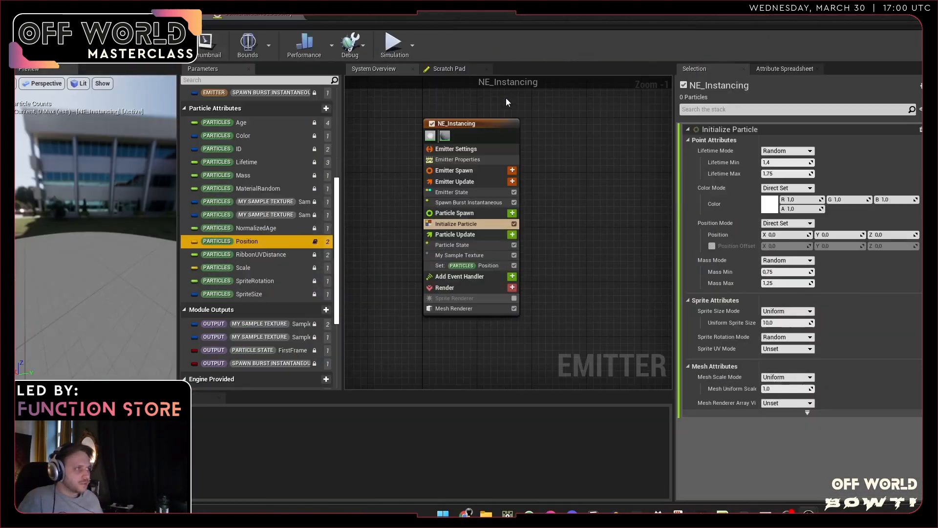
left_click(482, 256)
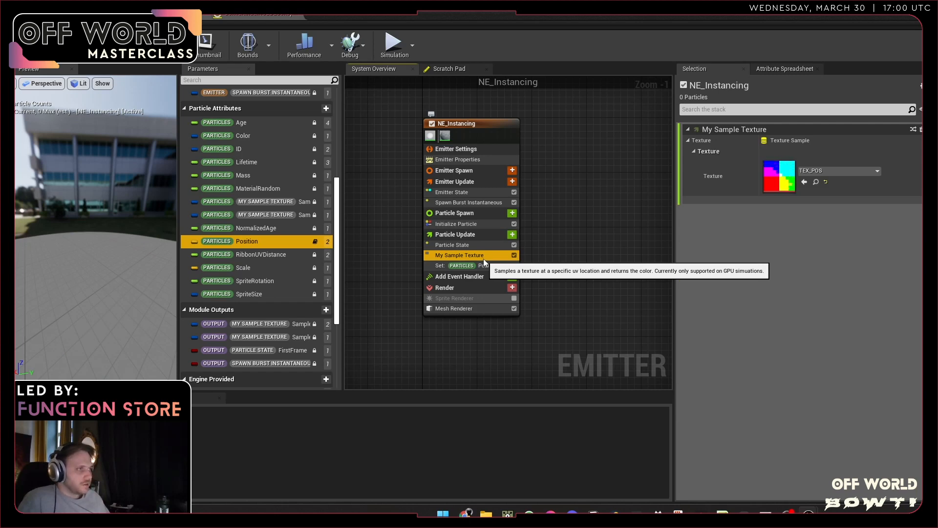
- Duplicate the My Sample Texture module, place the copy below the Position setter, and rename the original to My Sample Texture (POS)
key("ctrl+d")
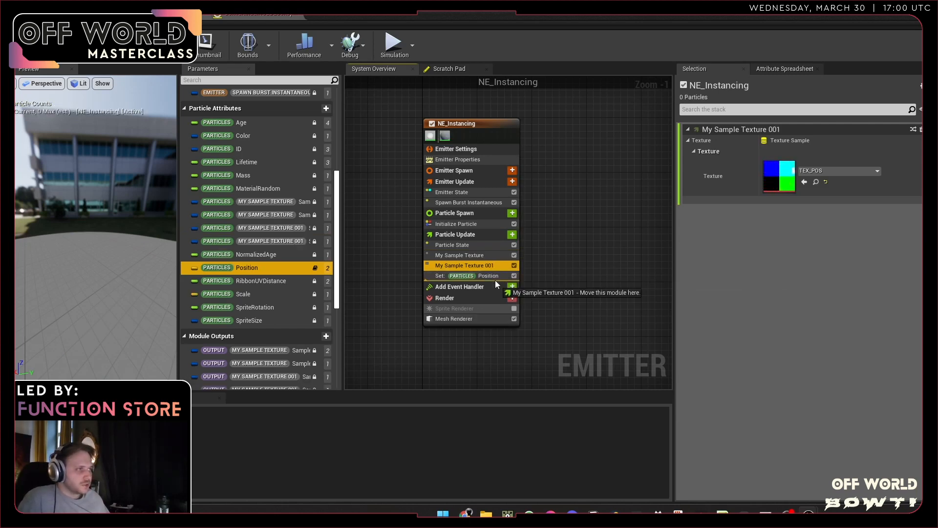
double_click(490, 255)
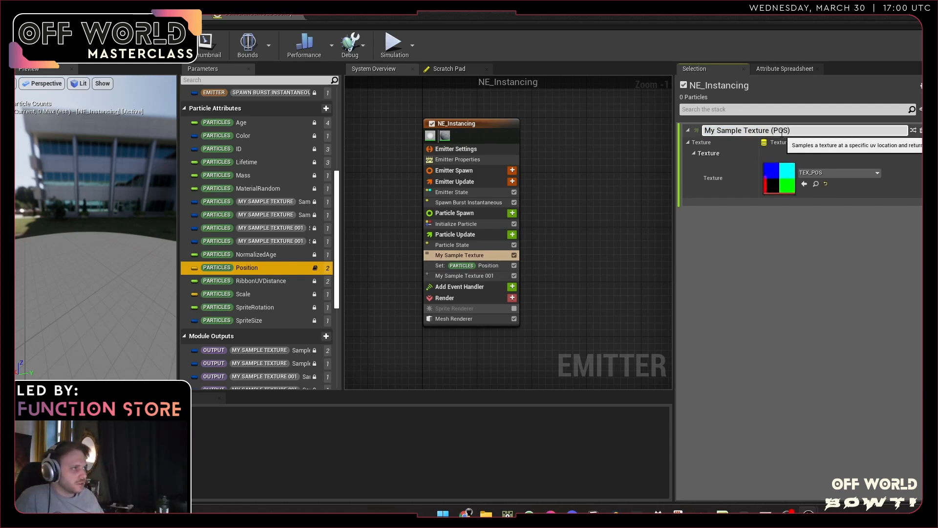
type("(POS)")
key("Return")
- Rename the duplicated My Sample Texture 001 module to My Sample Texture (SCALE) and set its texture to TEX_SCALE
double_click(495, 275)
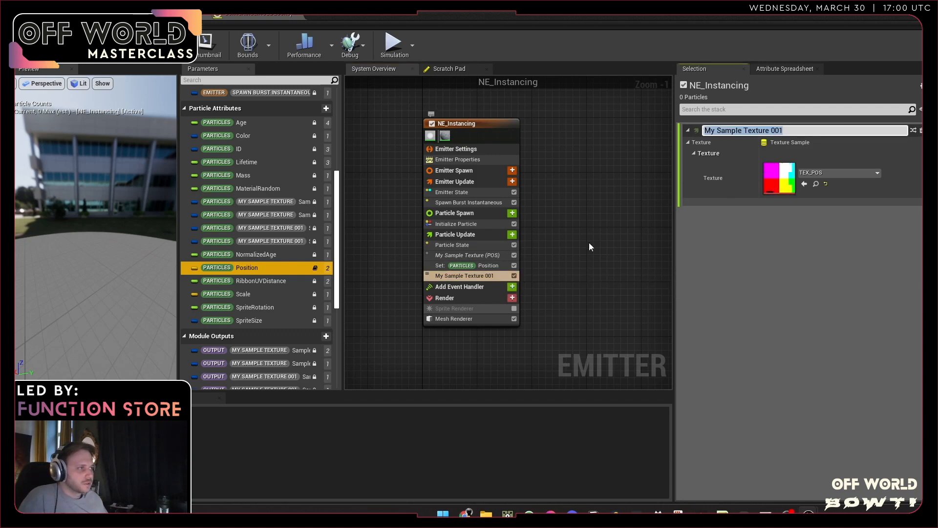
left_click(796, 130)
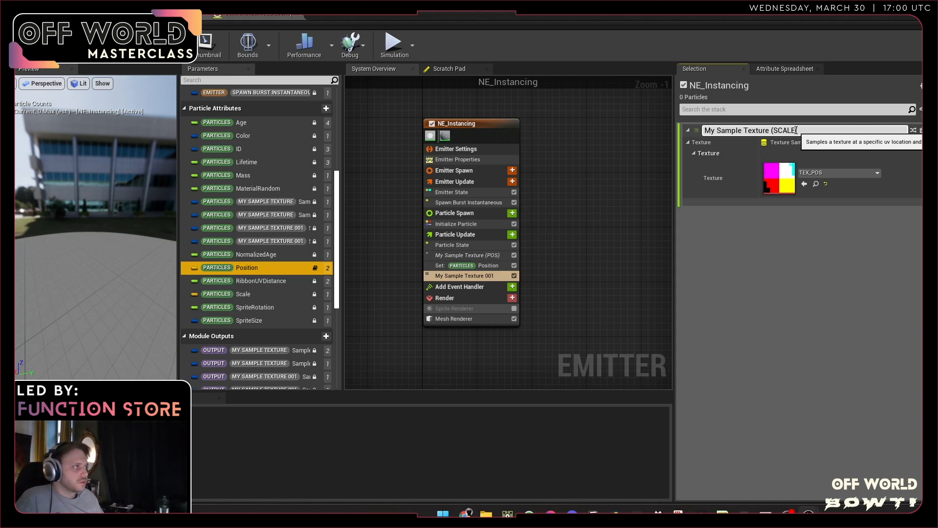
type("(SCALE)")
key("Return")
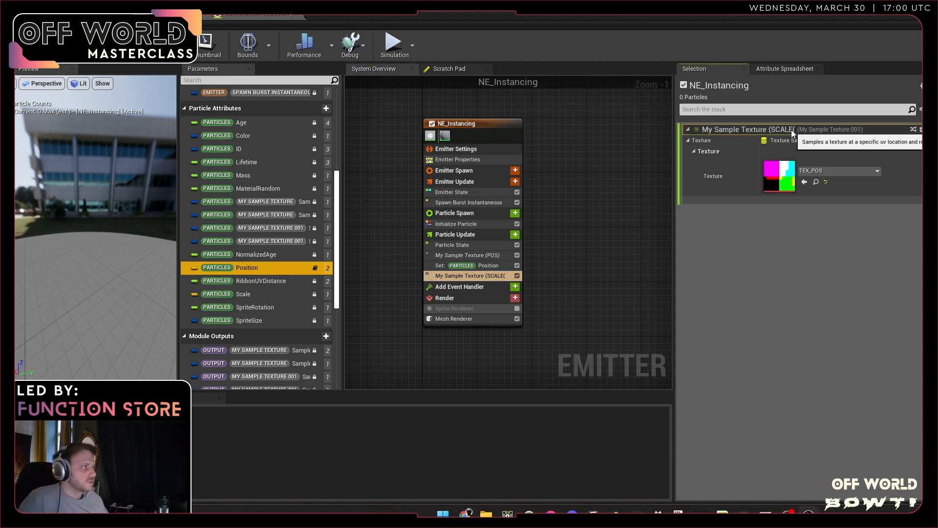
double_click(796, 130)
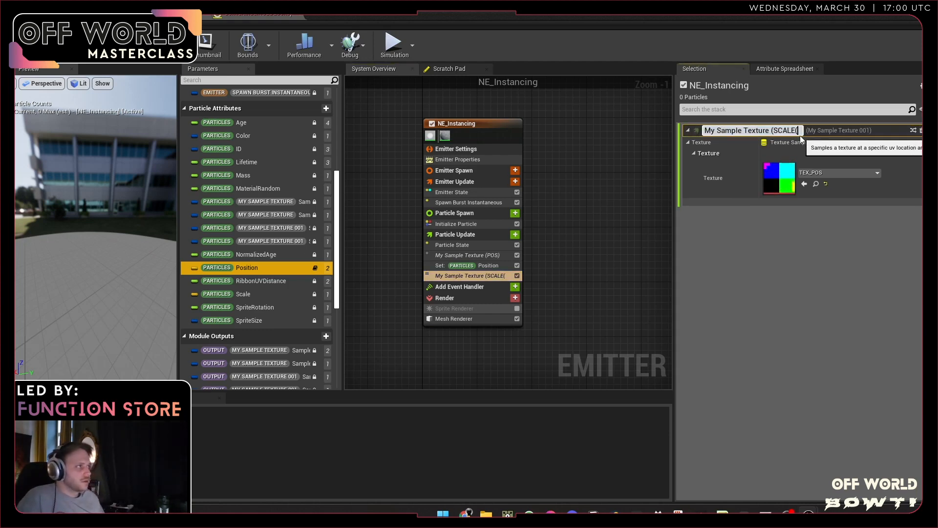
key("Return")
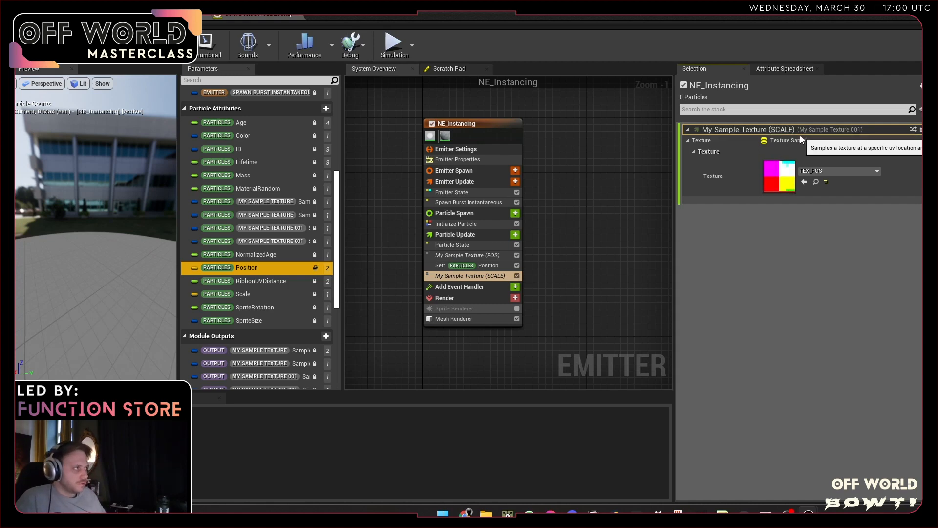
left_click(849, 171)
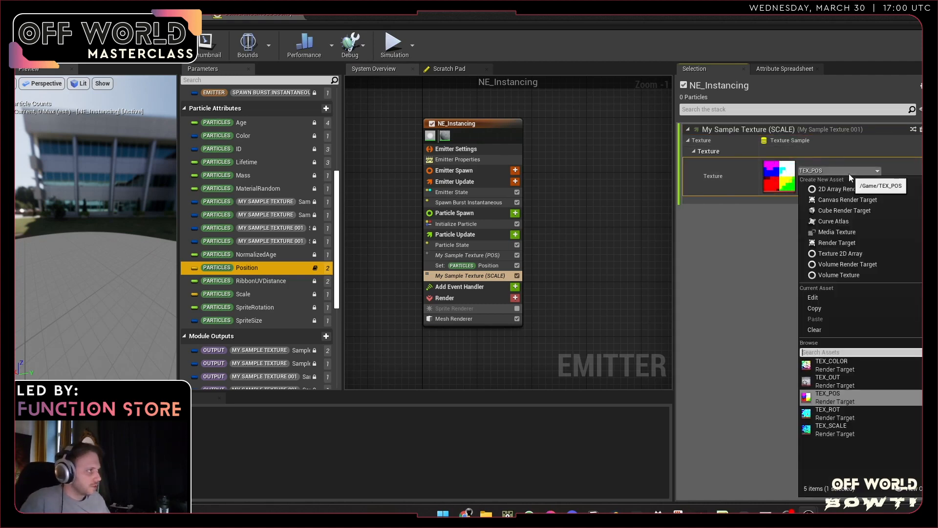
left_click(848, 427)
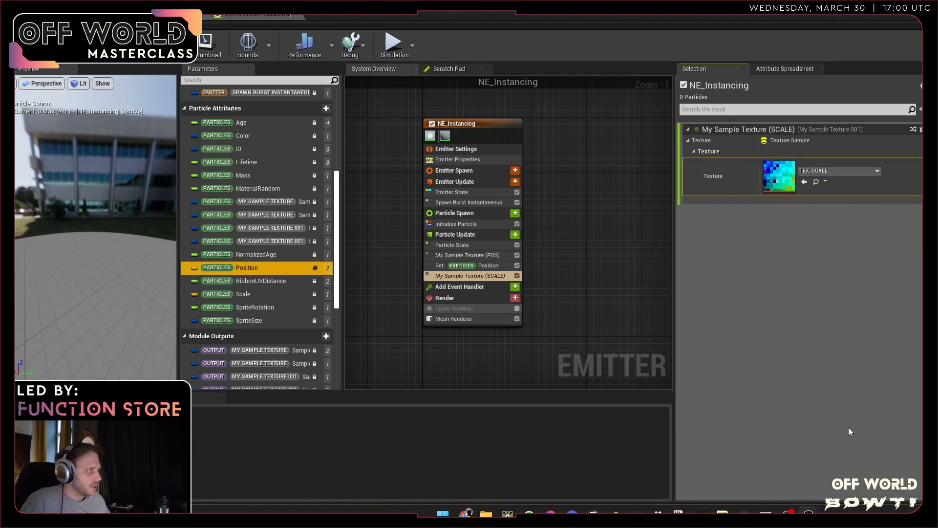
- Add a Scale Mesh Size module to the emitter's Particle Update stage
left_click(515, 234)
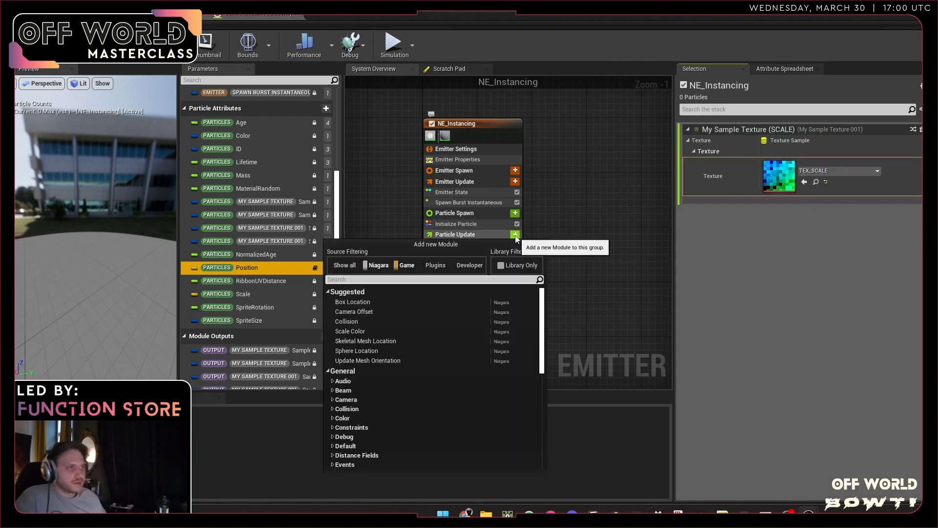
type("scale")
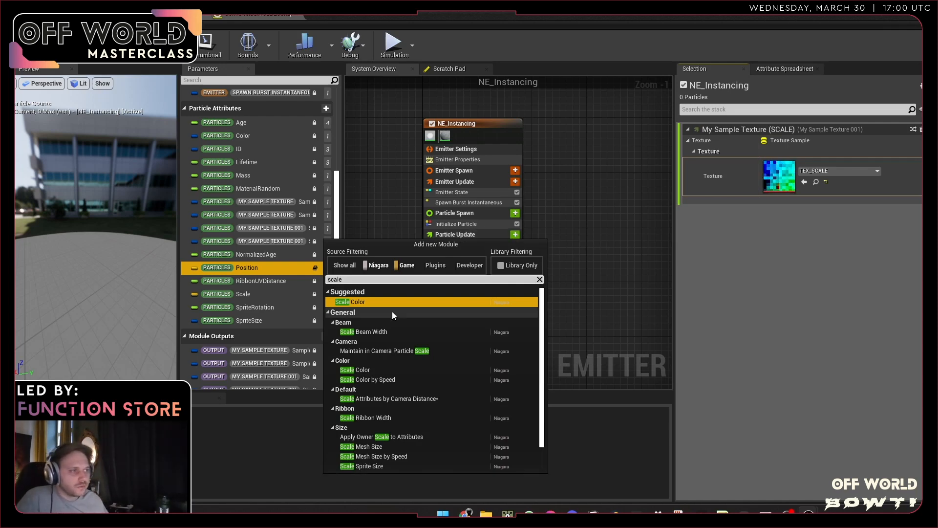
key("BackSpace")
key("BackSpace")
key("BackSpace")
key("BackSpace")
key("BackSpace")
type("mesh scale")
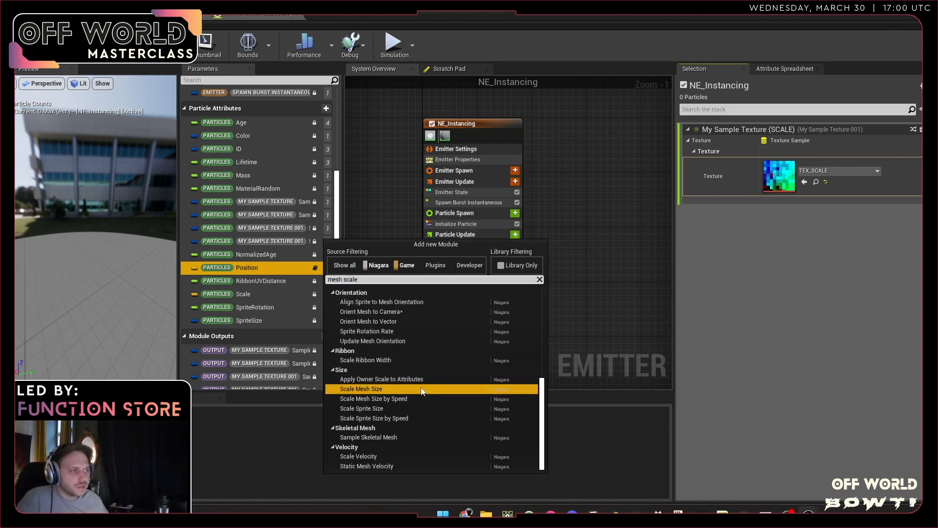
left_click(422, 389)
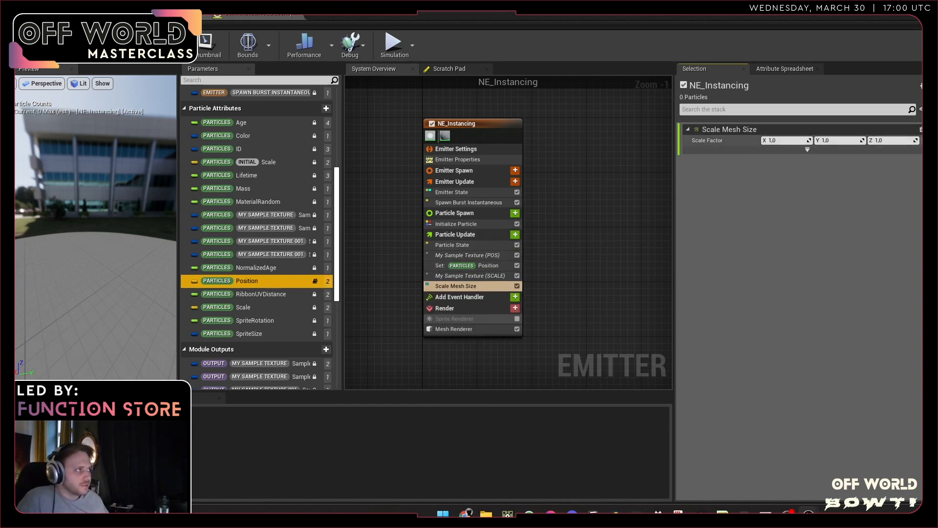
- Drive the Scale Factor with Make Vector from Linear Color RGB, linking its Color to the MY SAMPLE TEXTURE 001 SampledColor output
left_click(926, 140)
type("ve")
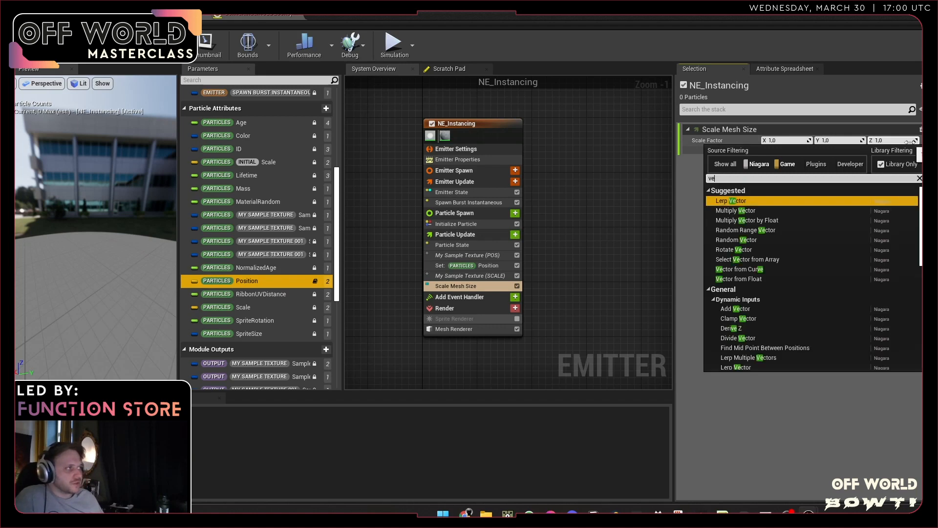
key("BackSpace")
key("BackSpace")
type("color")
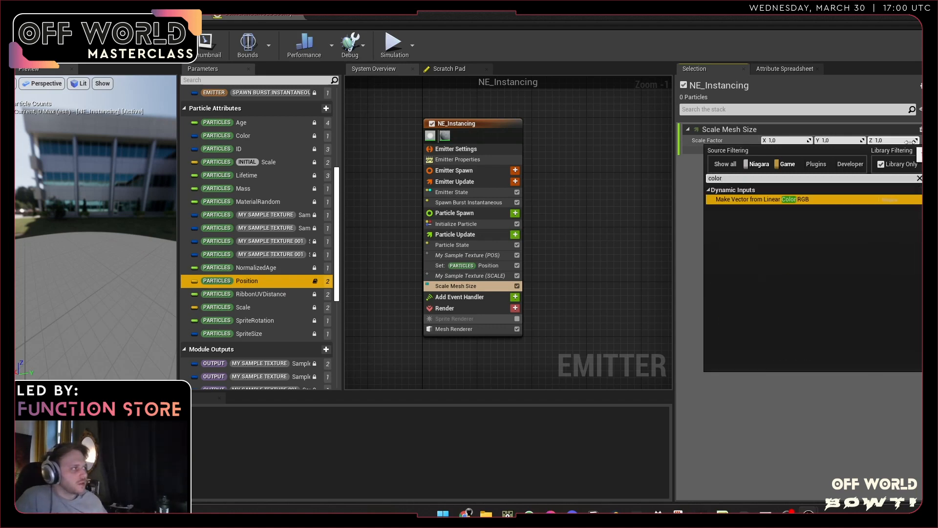
left_click(773, 200)
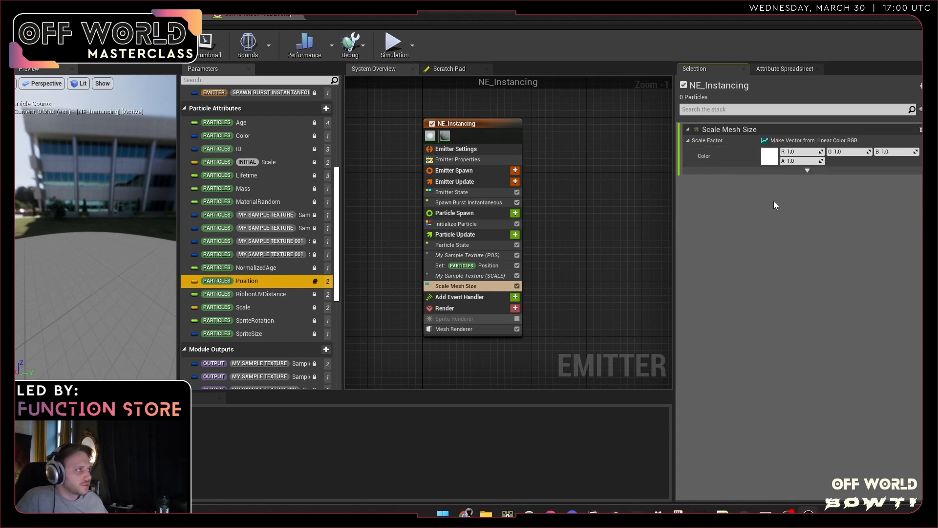
left_click(925, 156)
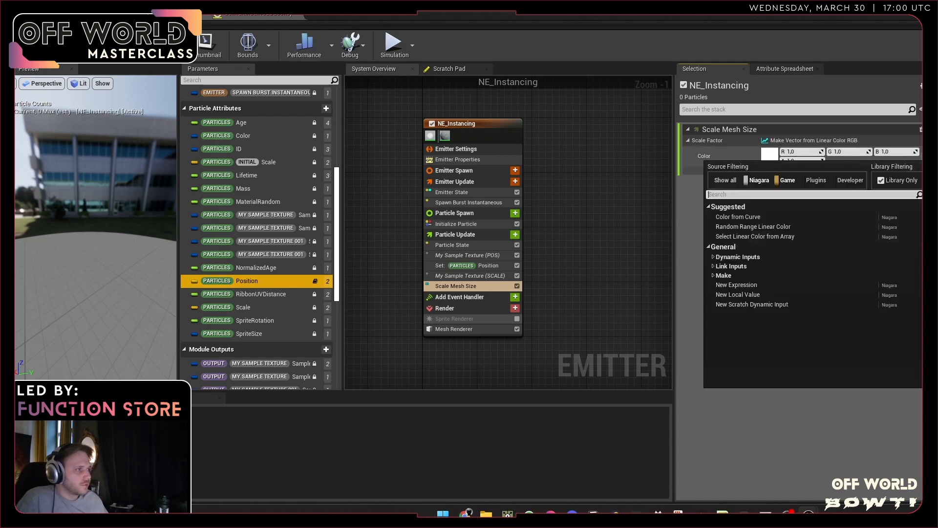
type("sa")
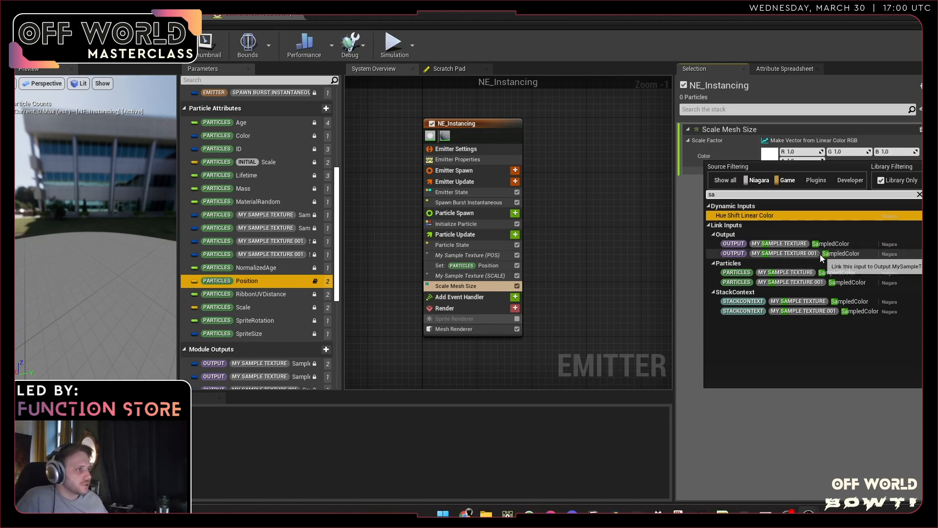
left_click(835, 253)
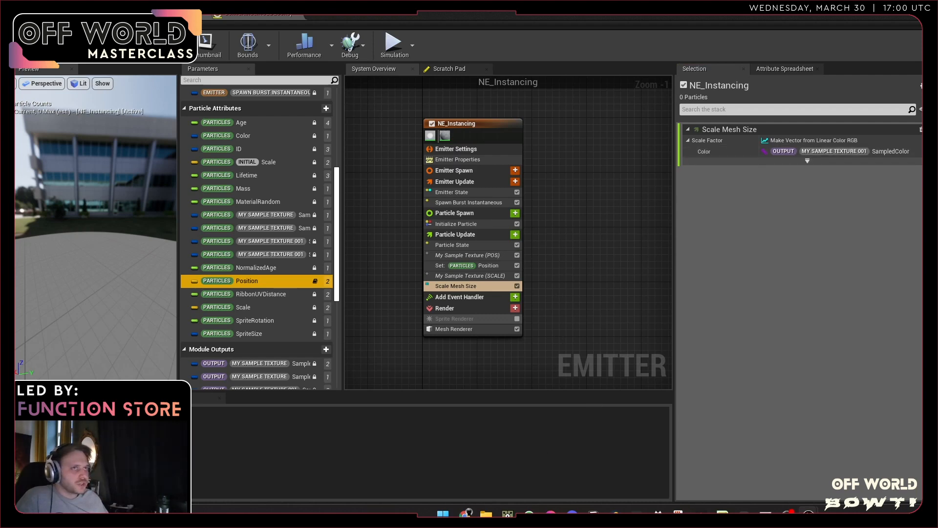
- Put the emitter editor away and compare the scaled instances in the level with the boxes in the TouchDesigner network
left_click(911, 16)
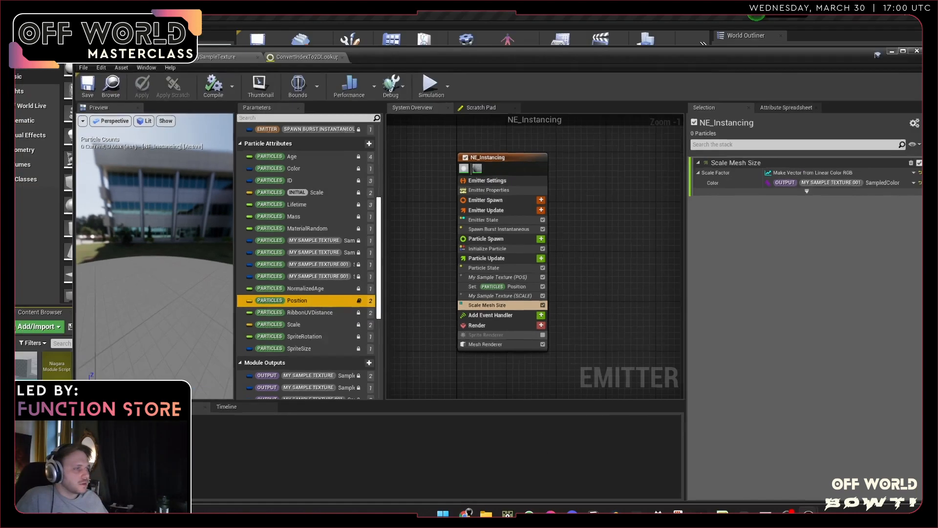
mouse_move(605, 178)
right_mouse_down()
mouse_move(635, 187)
mouse_move(589, 182)
mouse_move(598, 182)
right_mouse_up()
mouse_move(508, 514)
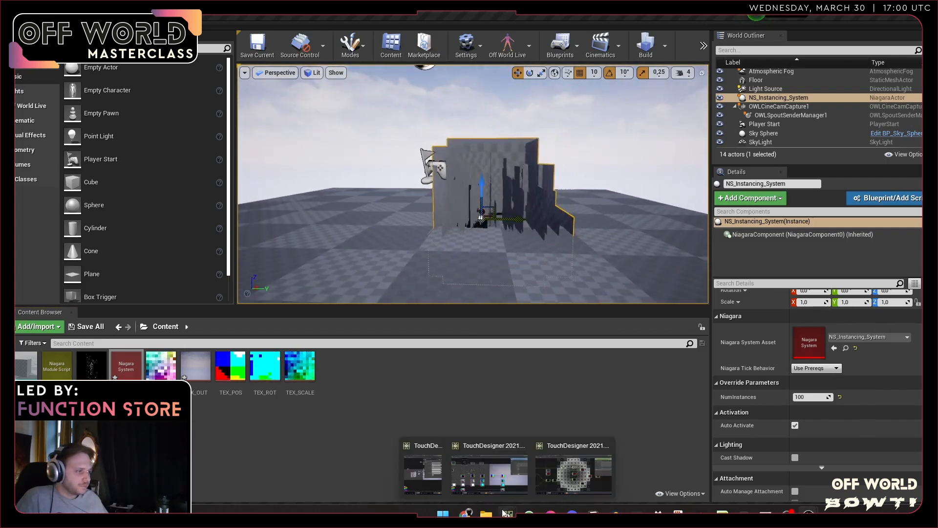
left_click(494, 480)
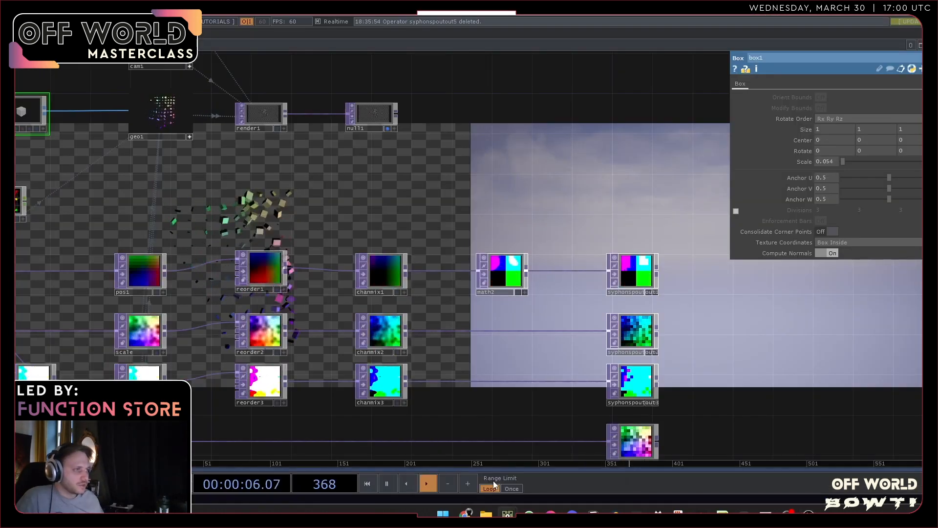
key("alt+Tab")
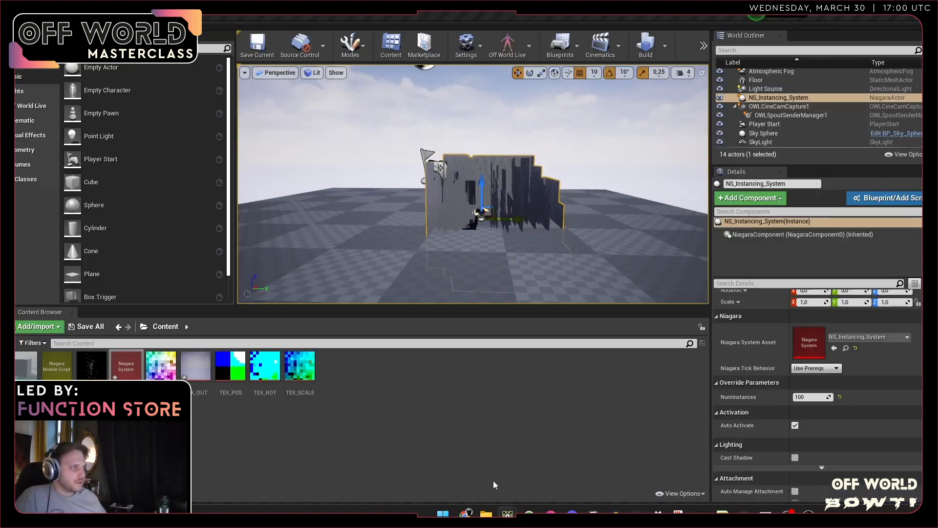
key("alt+Tab")
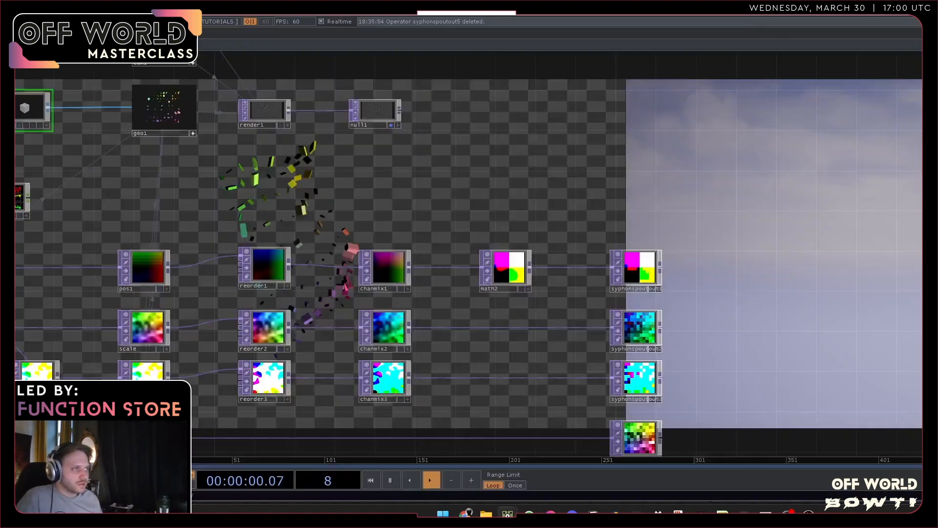
key("alt+Tab")
key("alt+Tab")
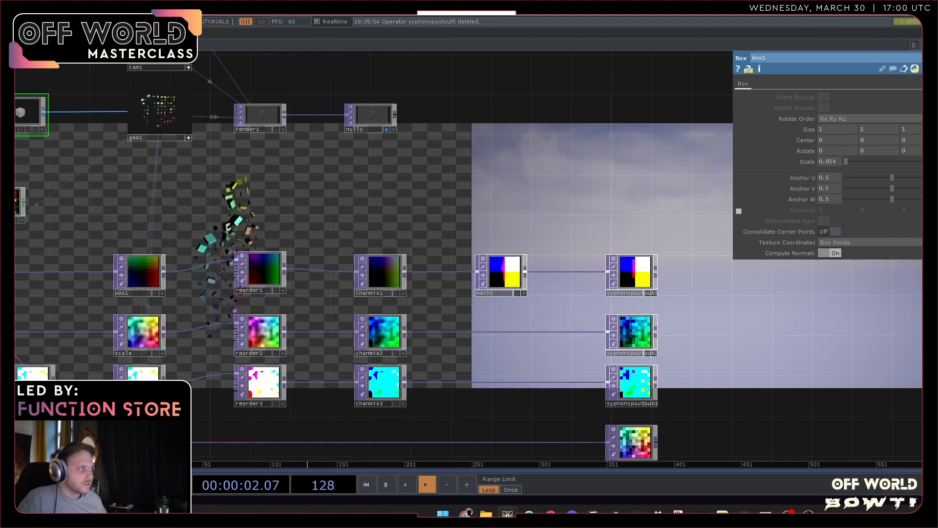
key("alt+Tab")
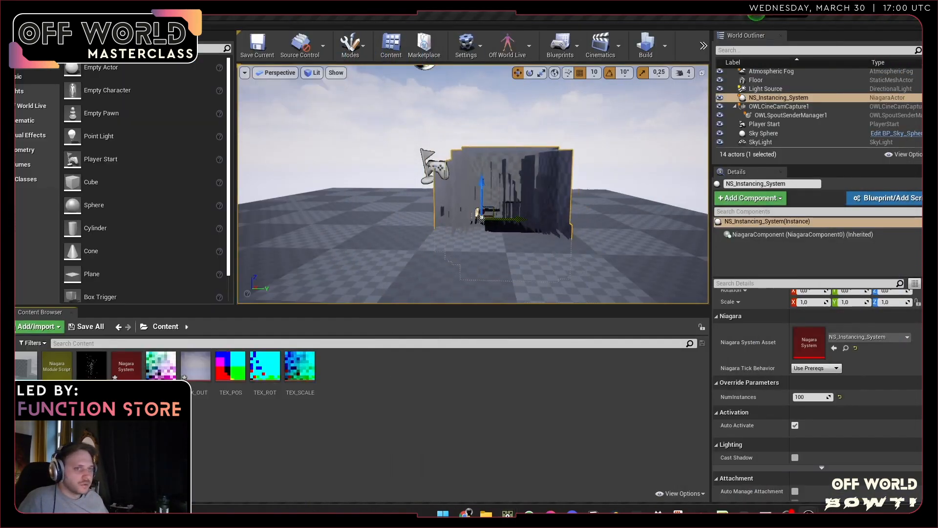
- Narrow the Unreal Editor window and close Place Actors so the level sits side by side with the TouchDesigner network
left_click_drag(2, 320, 226, 319)
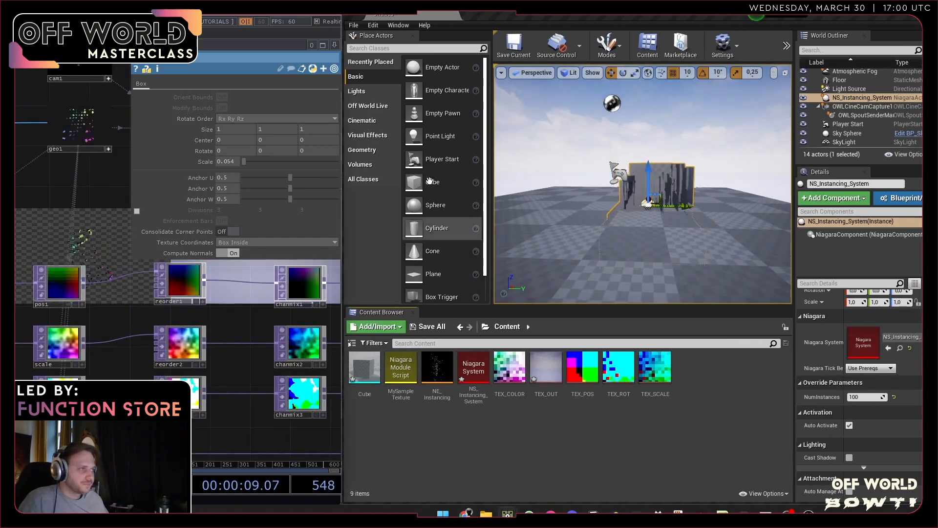
left_click(413, 35)
left_click_drag(343, 252, 457, 252)
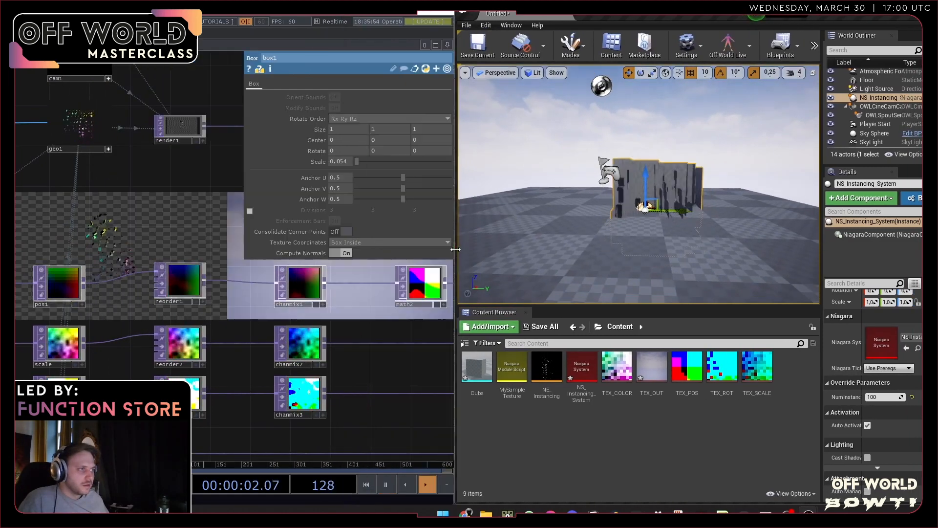
- In TouchDesigner, insert a Math TOP between chanmix2 and the scale Syphon Spout Out, and set its Multiply to 0.25
scroll(301, 342, "down", 3)
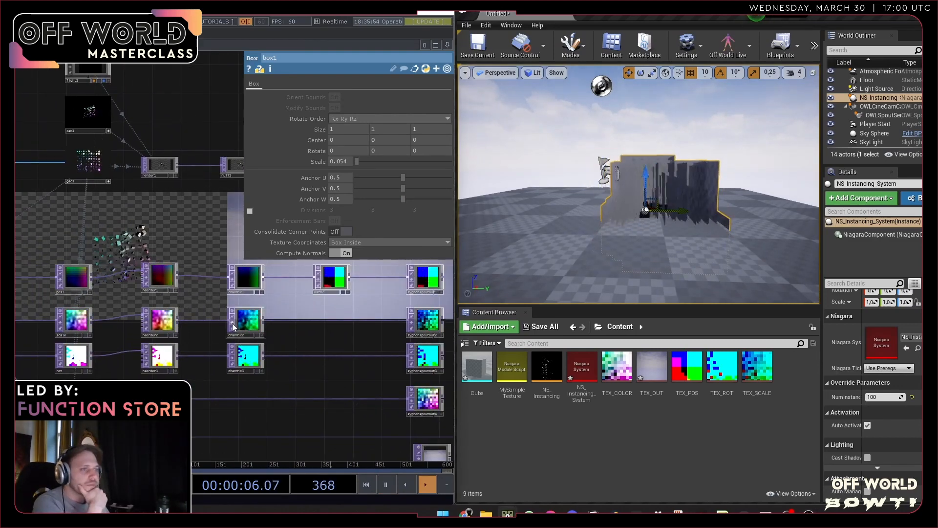
left_click(247, 320)
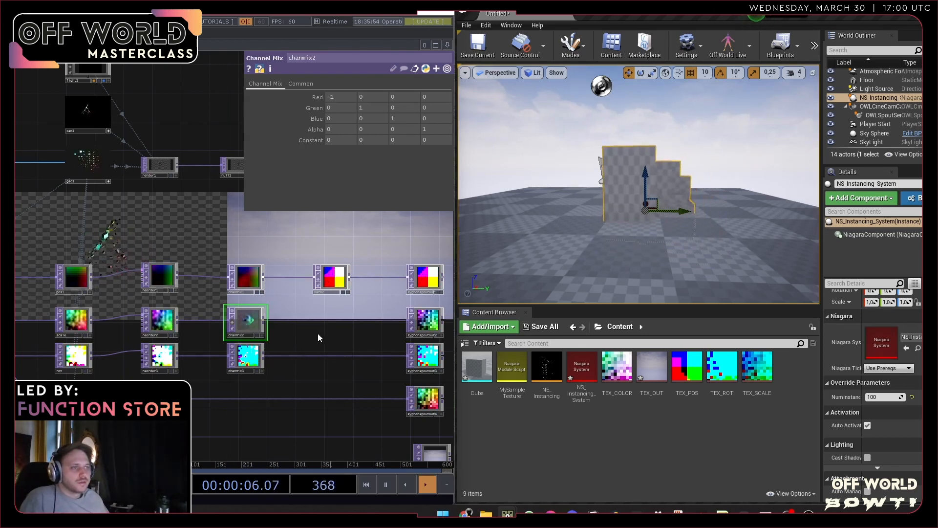
right_click(288, 321)
left_click(310, 312)
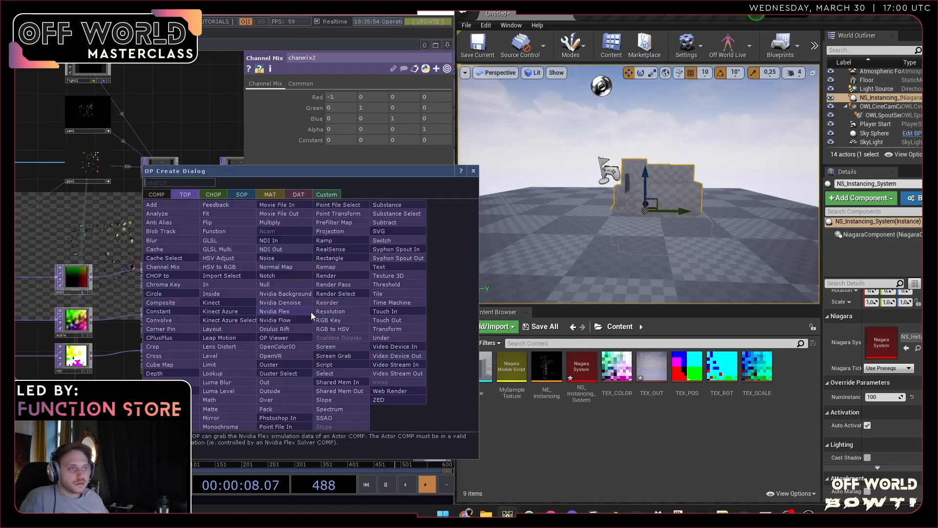
type("ma")
left_click(225, 400)
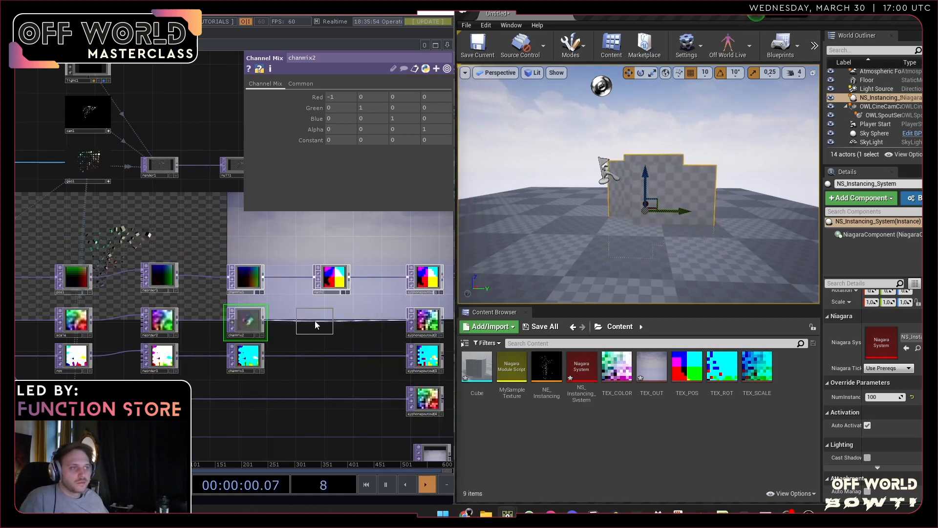
left_click(328, 325)
left_click_drag(328, 321, 335, 323)
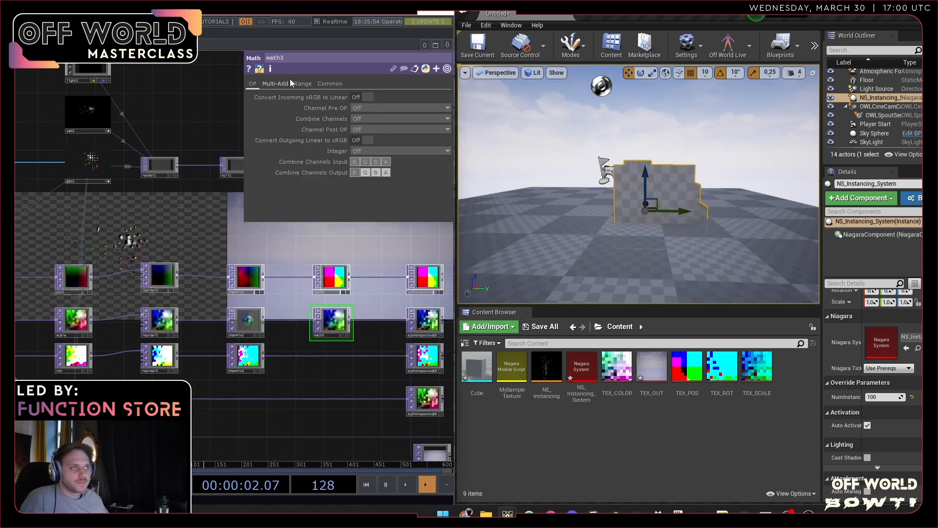
left_click(276, 84)
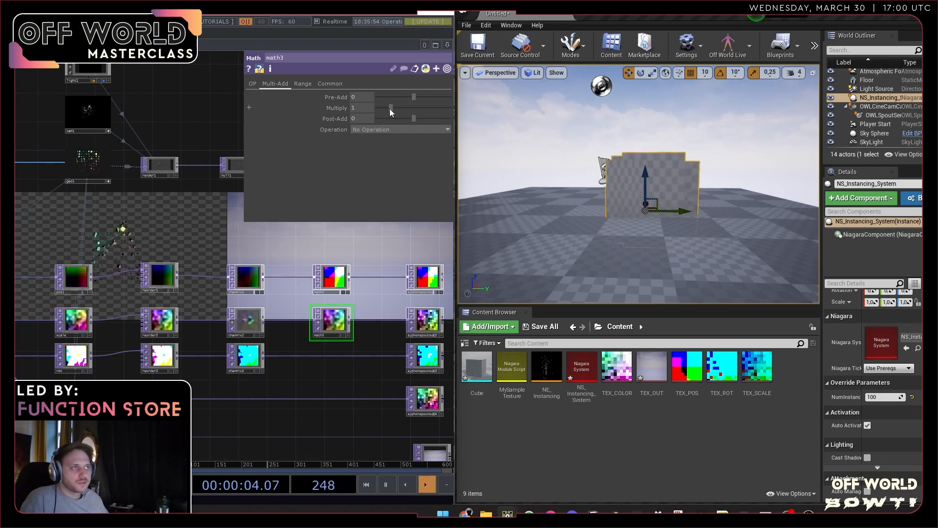
left_click_drag(389, 109, 385, 111)
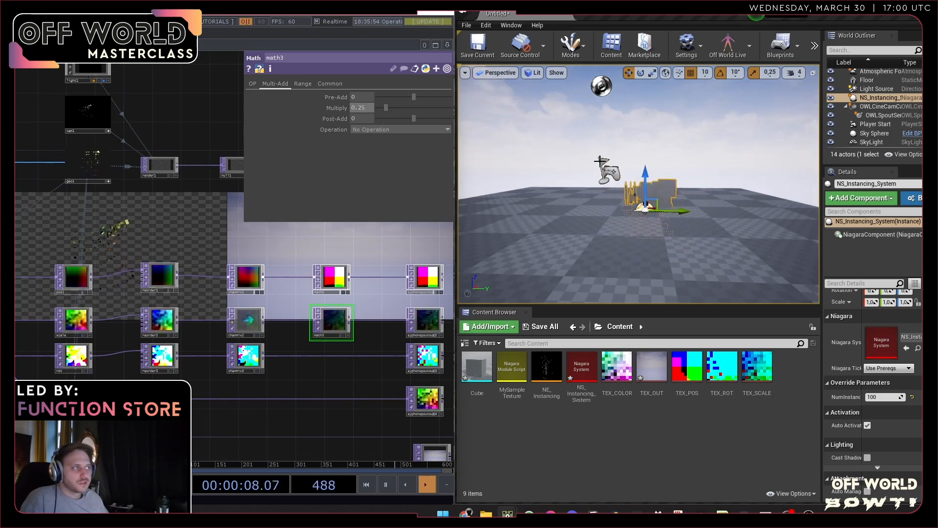
- Raise the NS_Instancing_System actor vertically in the level so its mesh instances sit above the floor
key("w")
right_click_drag(635, 196, 633, 197)
right_click_drag(730, 193, 730, 195)
key("s")
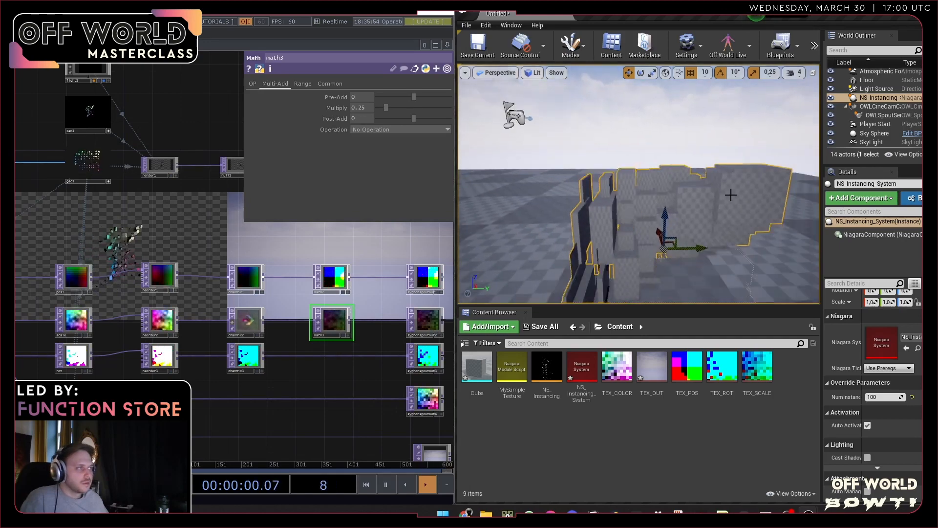
left_click_drag(665, 212, 657, 101)
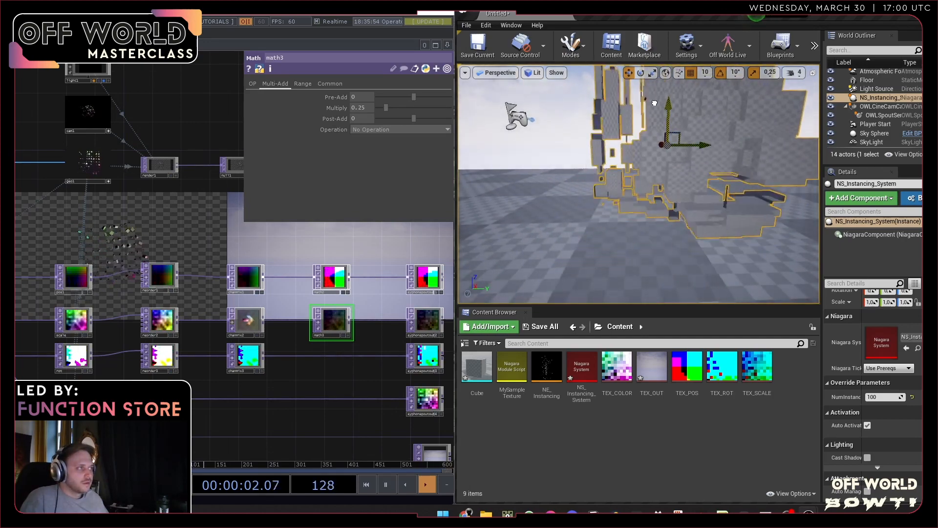
key("s")
right_click_drag(628, 161, 650, 151)
key("w")
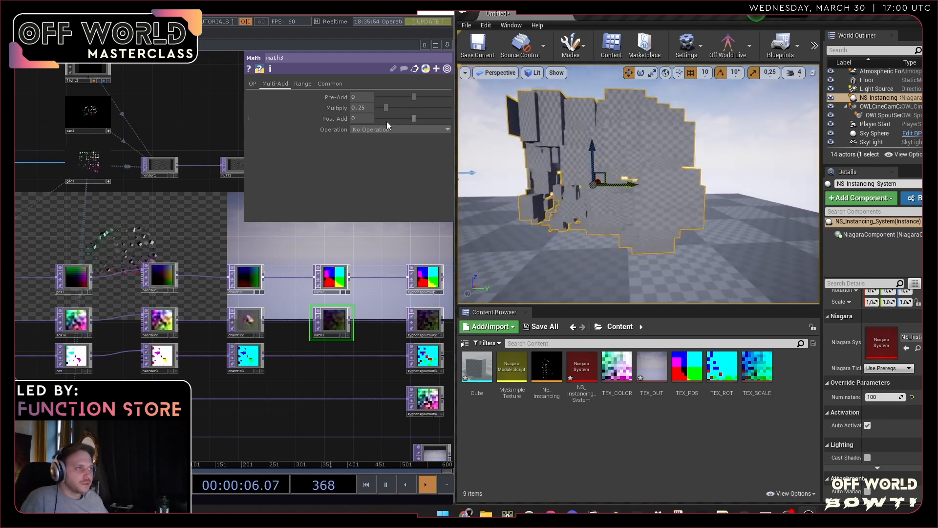
- Set the Multiply of the scale branch's math3 TOP to 0.1 in TouchDesigner and check the instances in the Unreal level
mouse_move(365, 109)
left_mouse_down()
mouse_move(351, 116)
mouse_move(358, 110)
left_mouse_up()
type("1")
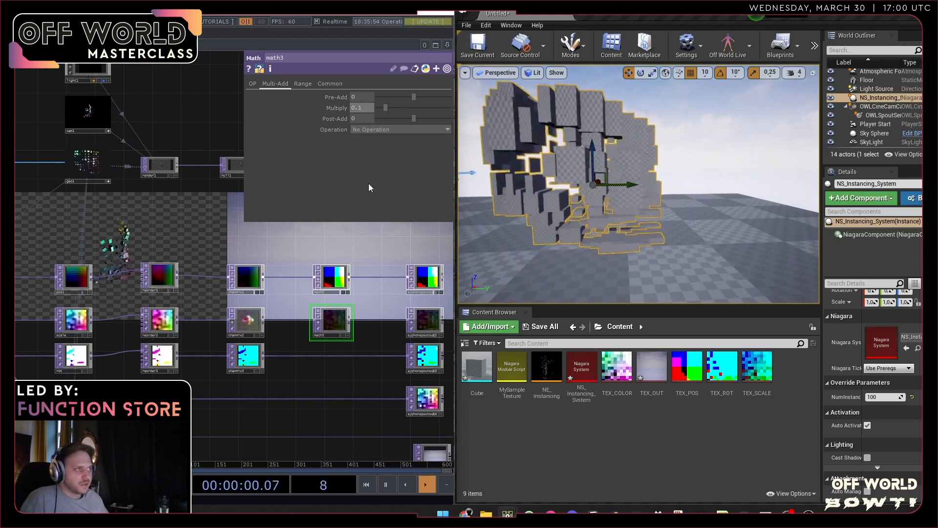
key("Return")
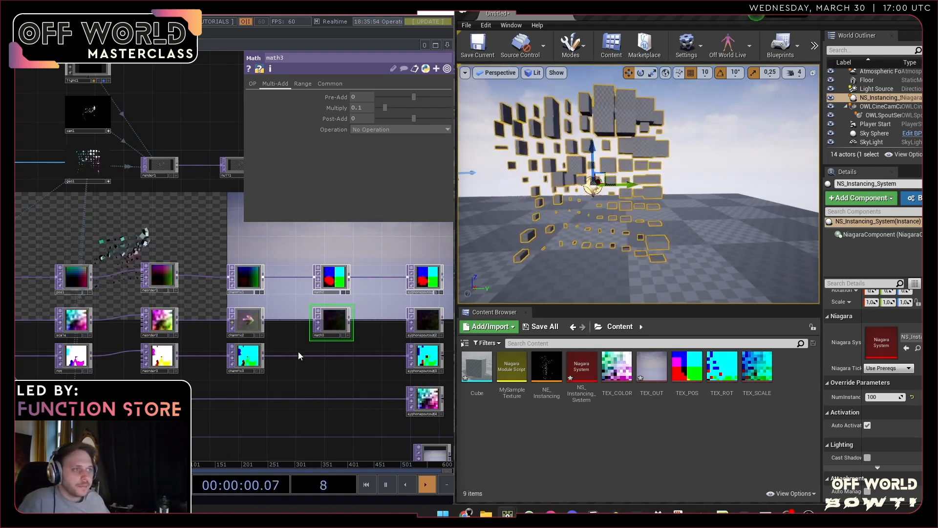
right_click_drag(661, 216, 635, 205)
- In the NE_Instancing editor, duplicate My Sample Texture (SCALE), place the copy below Scale Mesh Size, and set its texture to TEX_ROT
key("super+Tab")
left_click(710, 212)
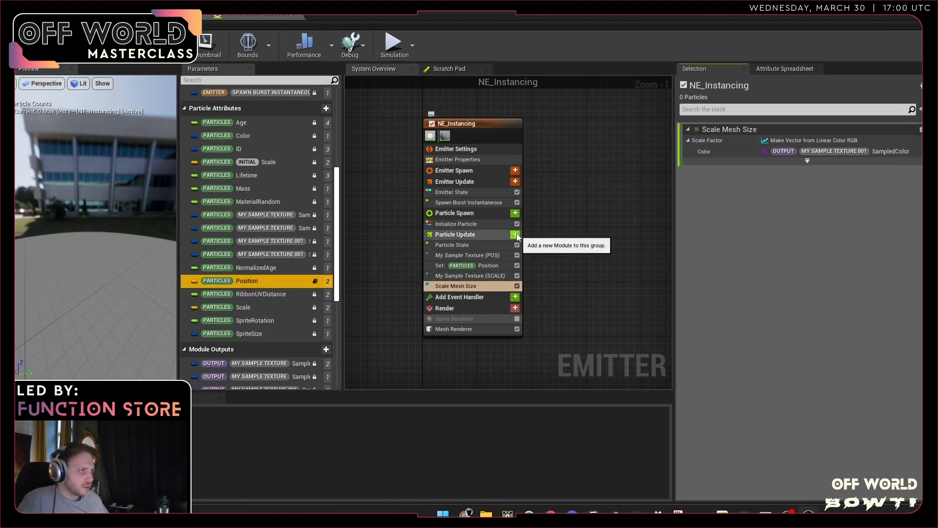
left_click(517, 236)
left_click(517, 236)
left_click(476, 277)
key("ctrl+c")
key("ctrl+v")
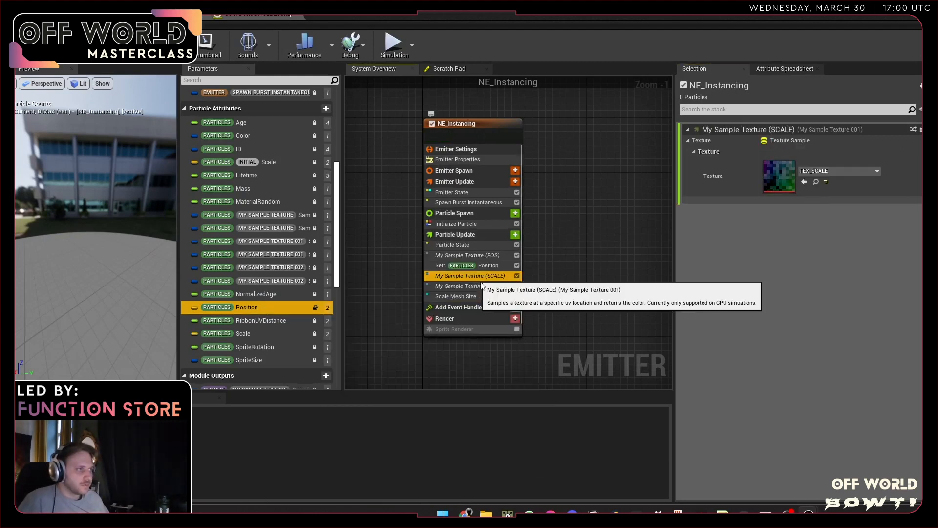
left_click(486, 287)
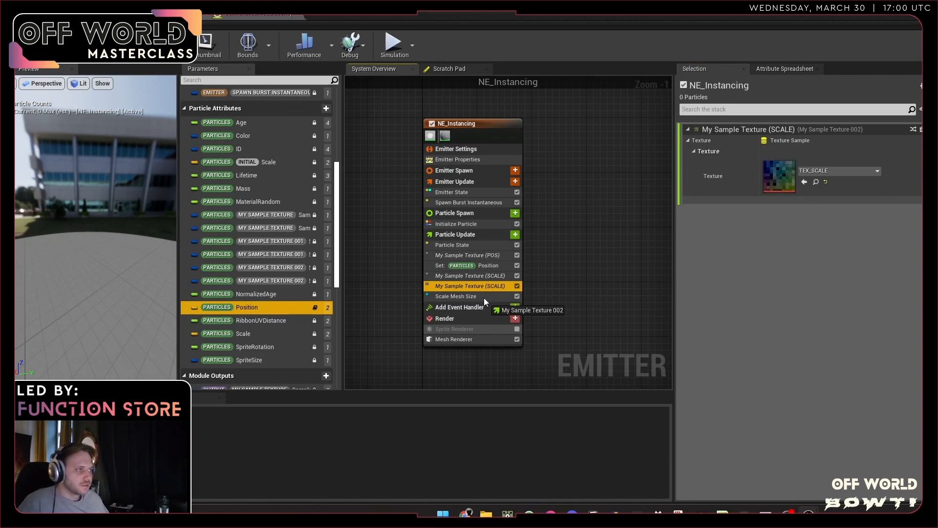
left_click_drag(483, 297, 465, 304)
left_click(874, 171)
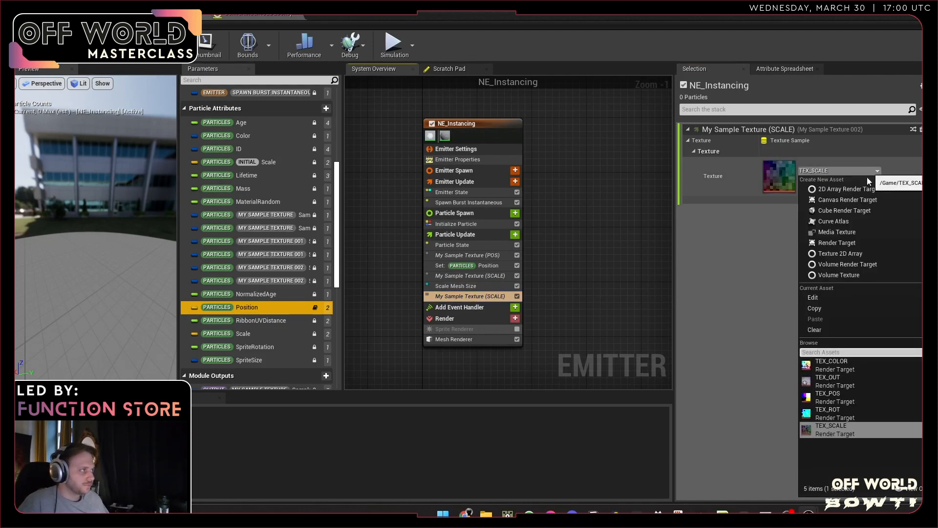
left_click(851, 414)
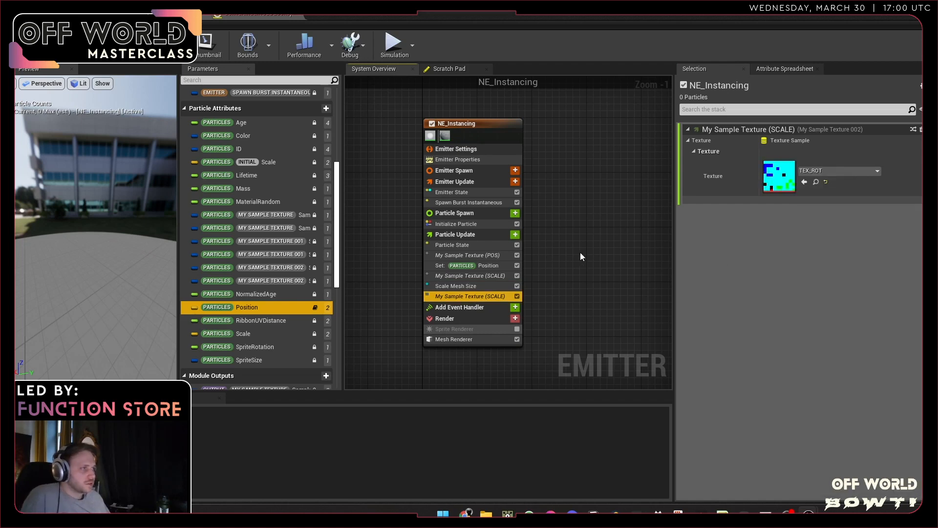
- Search the Particle Update modules for mesh rotation and try adding Update Mesh Orientation
left_click(515, 235)
type("rot")
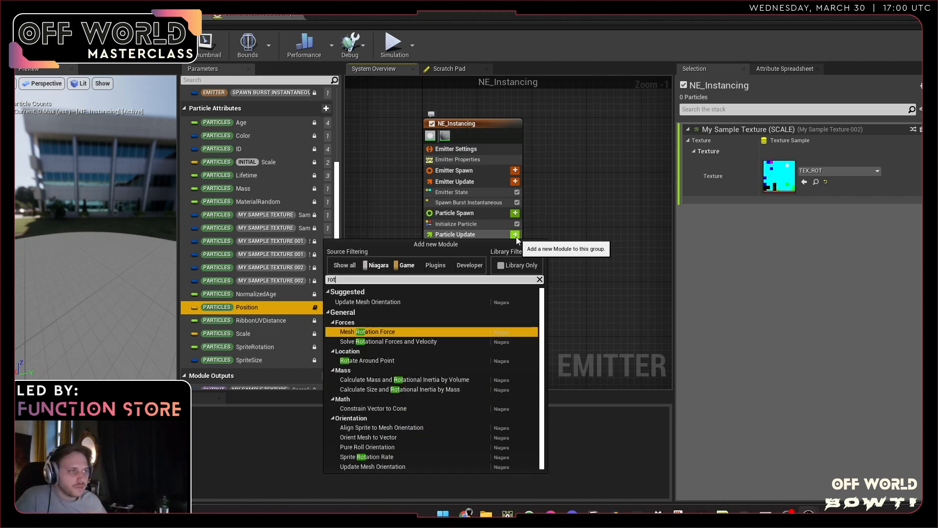
type("mesh ro")
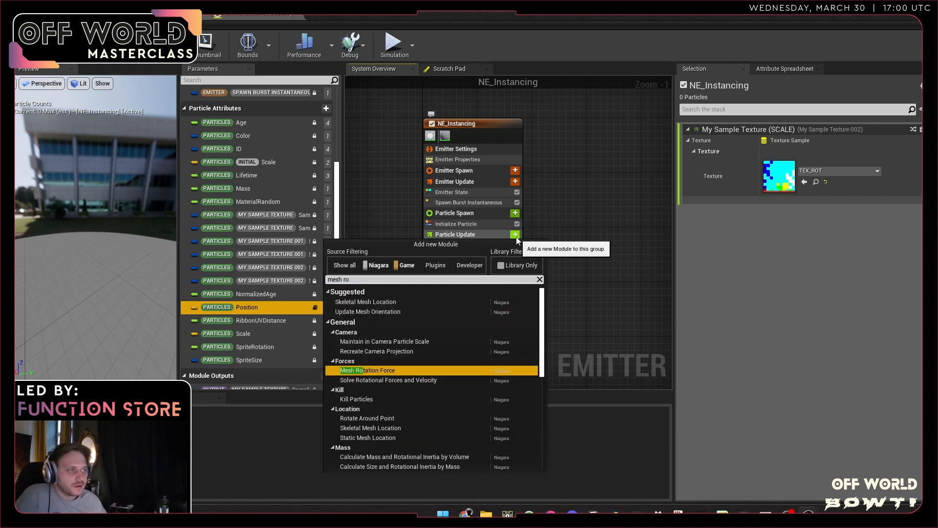
type("t")
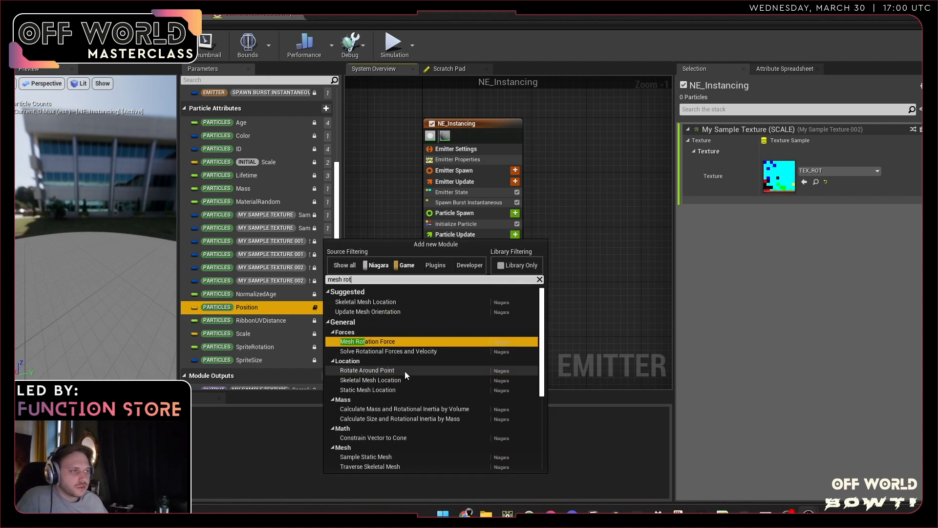
type("ate")
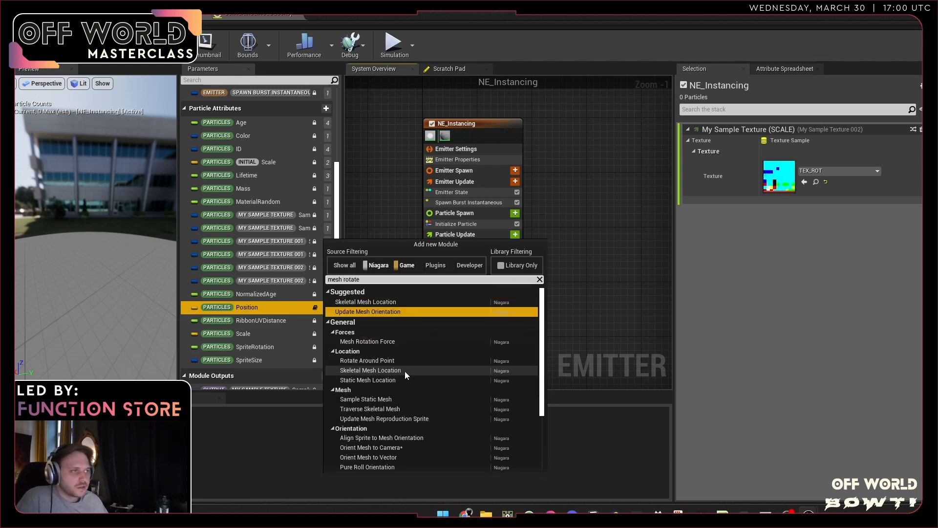
scroll(405, 371, "down", 1)
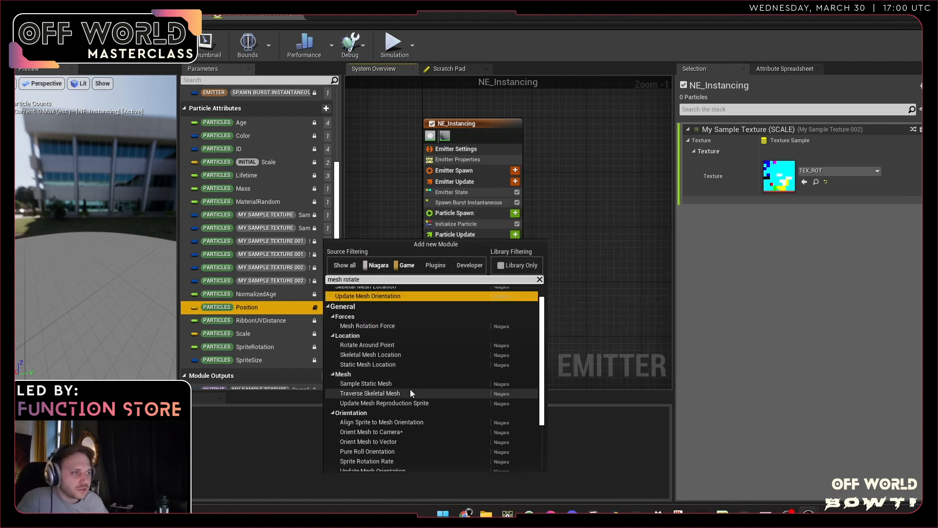
scroll(418, 392, "down", 4)
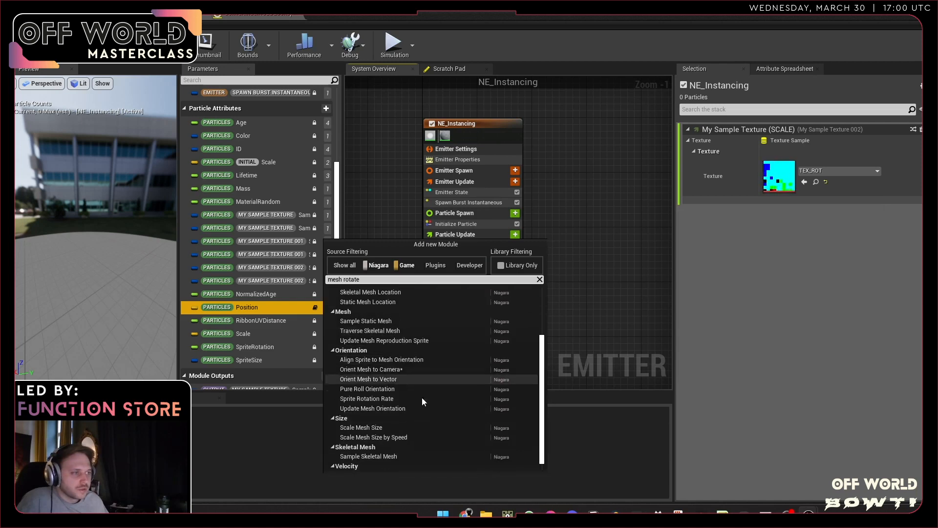
scroll(421, 398, "up", 5)
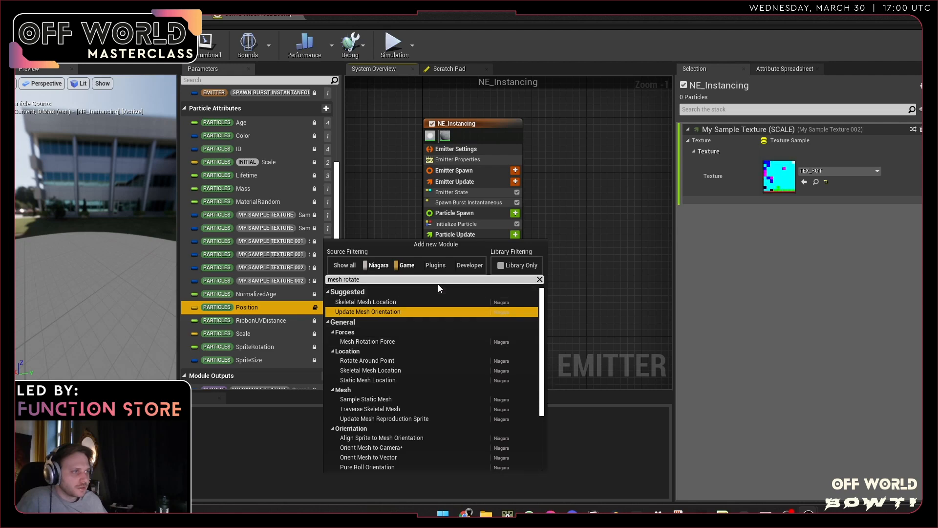
key("ctrl+a")
type("rotate")
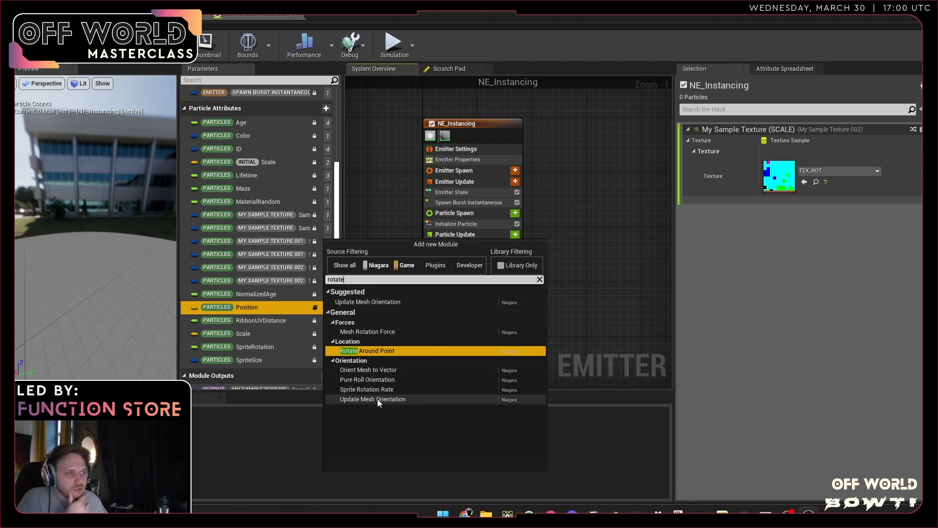
mouse_move(377, 399)
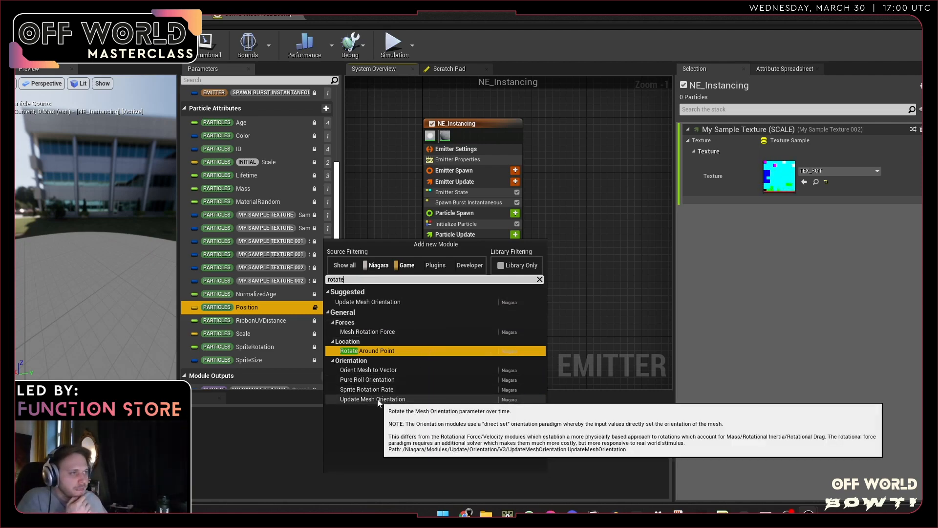
left_click(378, 398)
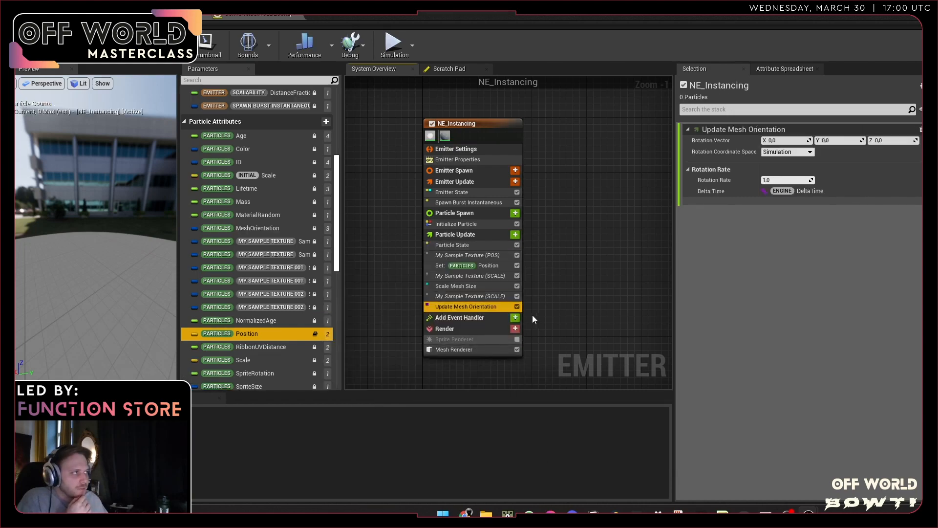
- Inspect the Update Mesh Orientation script's node graph and delete the module from the emitter
double_click(482, 306)
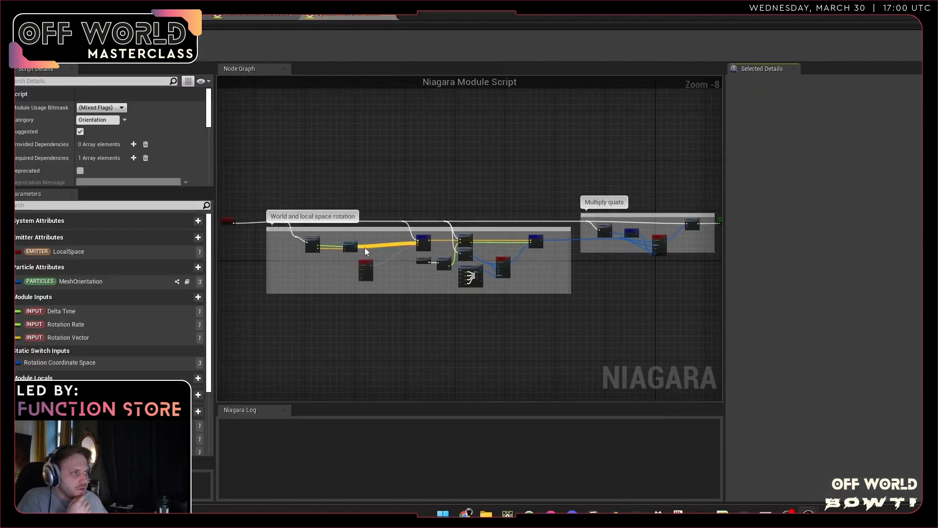
scroll(365, 247, "up", 5)
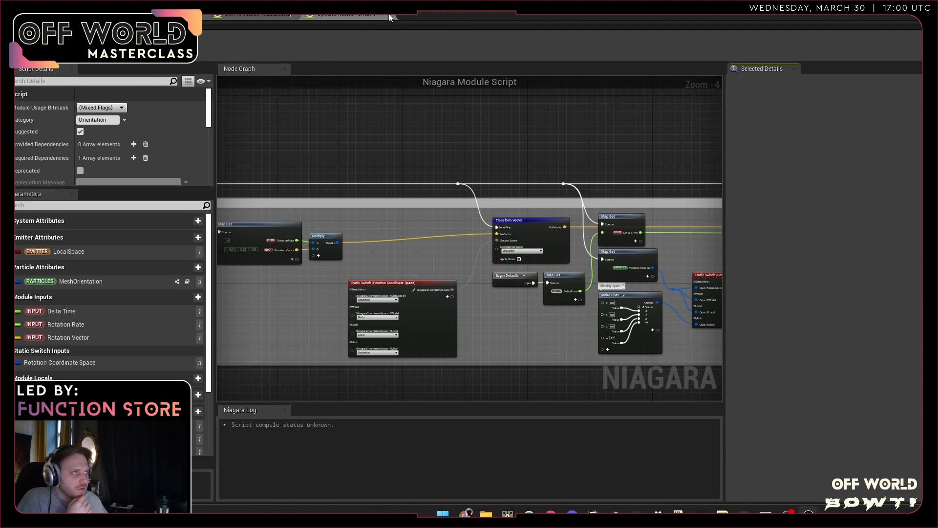
left_click(390, 16)
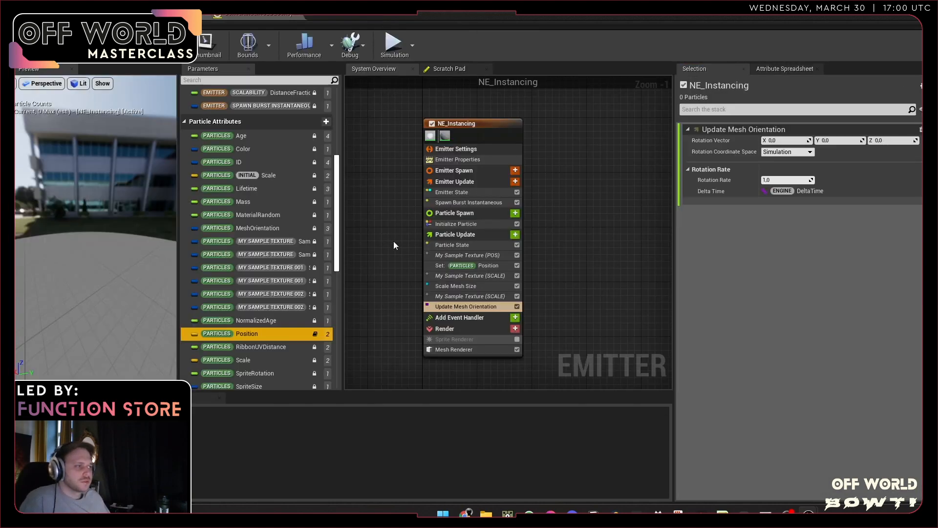
key("Delete")
- Add a Set Parameters module to the end of Particle Update and search its available parameters for rotation
left_click(515, 234)
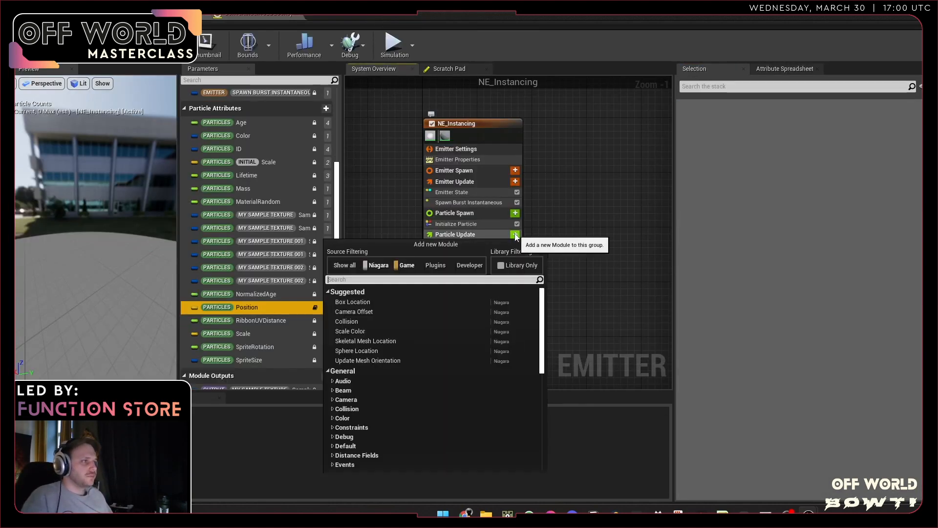
type("rotat")
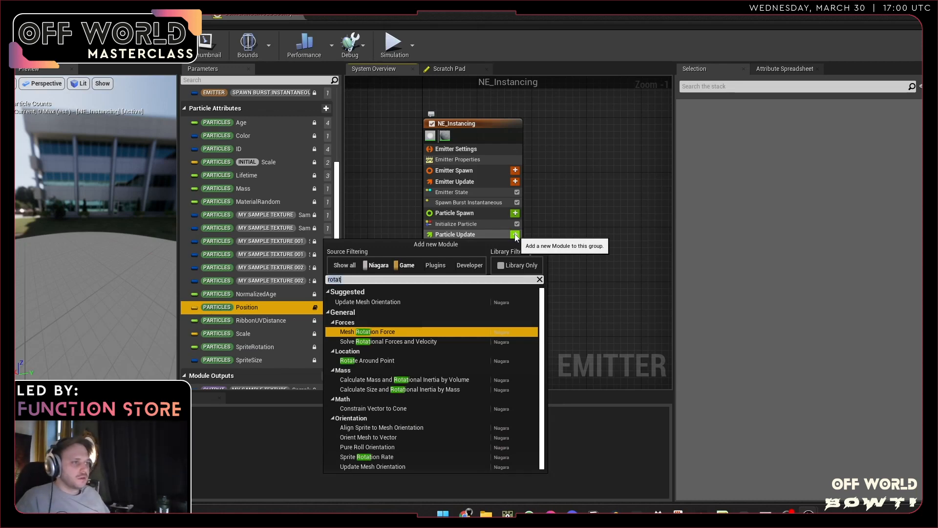
type("set")
left_click(386, 389)
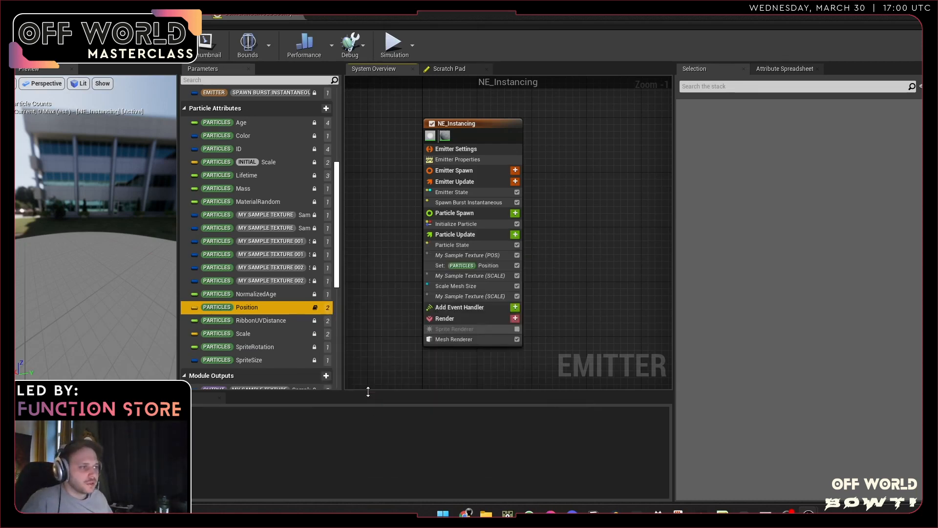
left_click(913, 129)
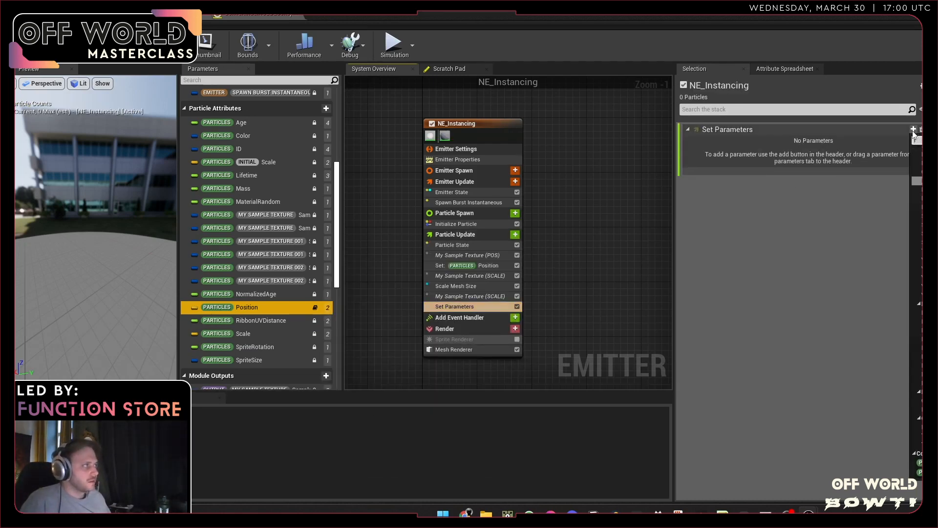
type("rota")
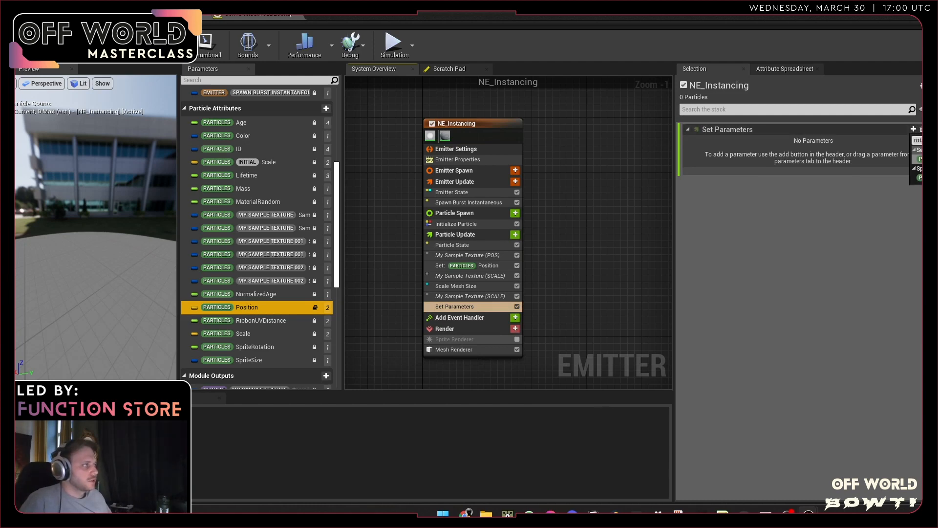
left_click(777, 356)
- Launch the Epic Games Launcher and switch back to the NE_Instancing emitter editor
mouse_move(809, 511)
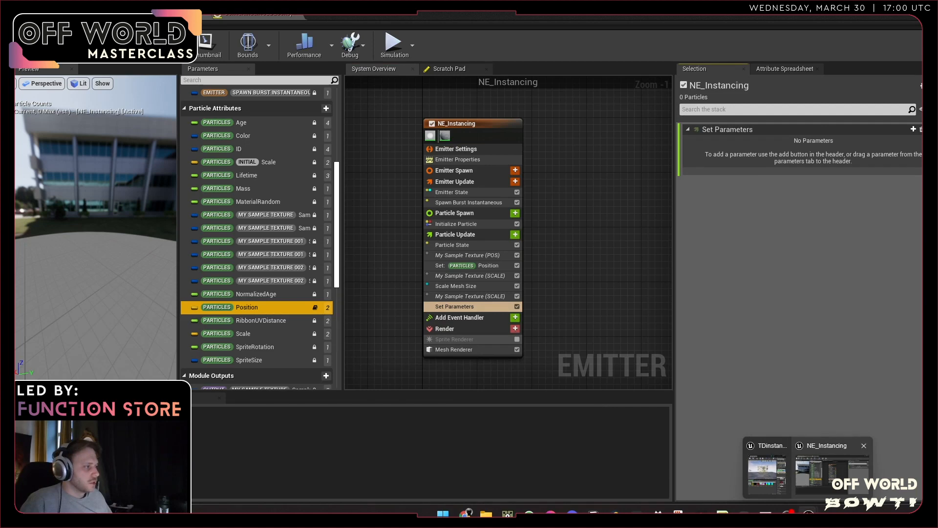
key("super")
type("unrea")
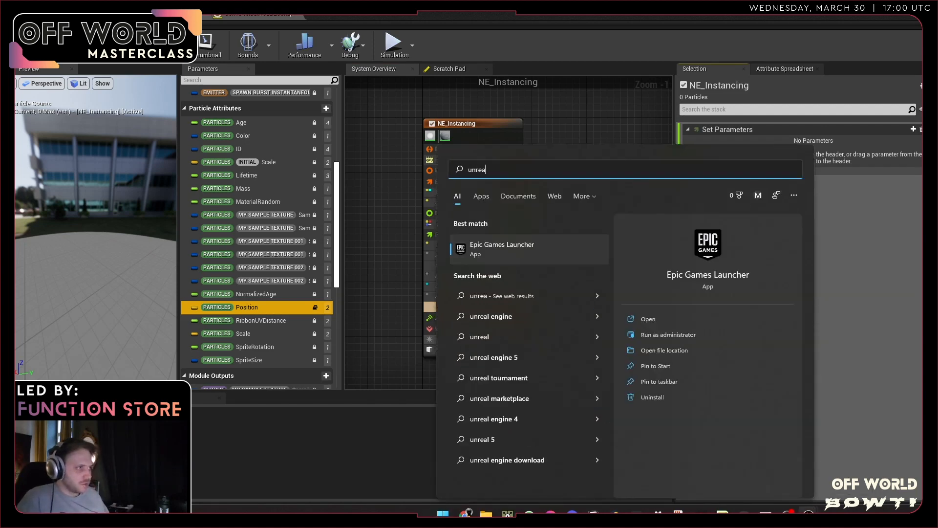
key("Return")
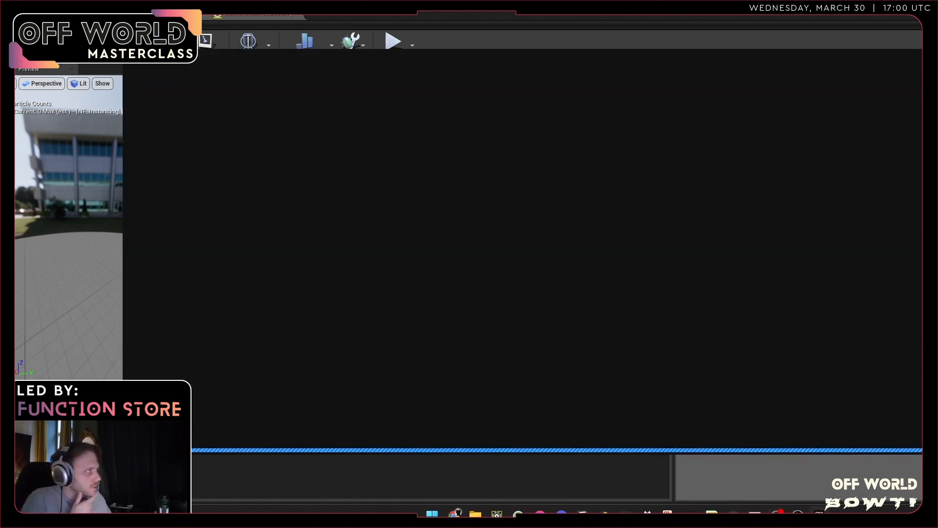
key("alt+Tab")
- Search the Particle Update modules for "mesh" and add Update Mesh Orientation to the NE_Instancing emitter
left_click(514, 235)
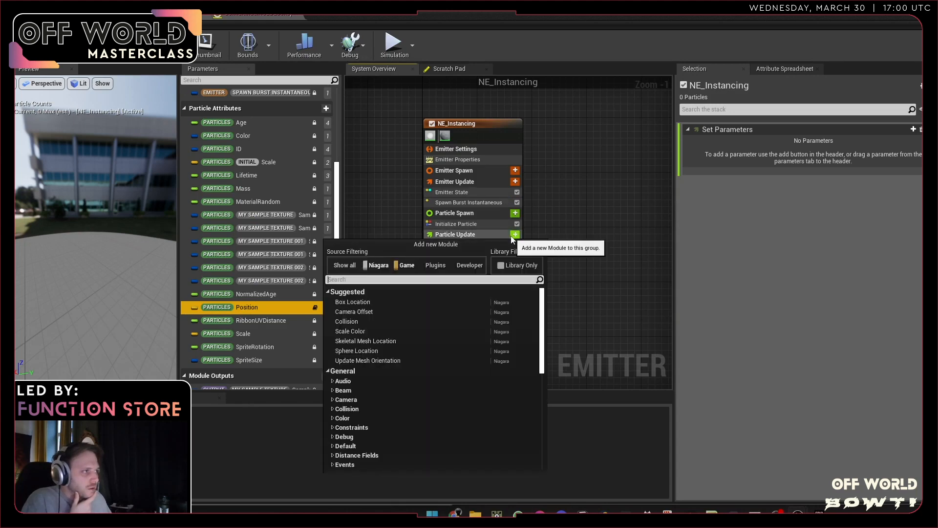
type("mesh")
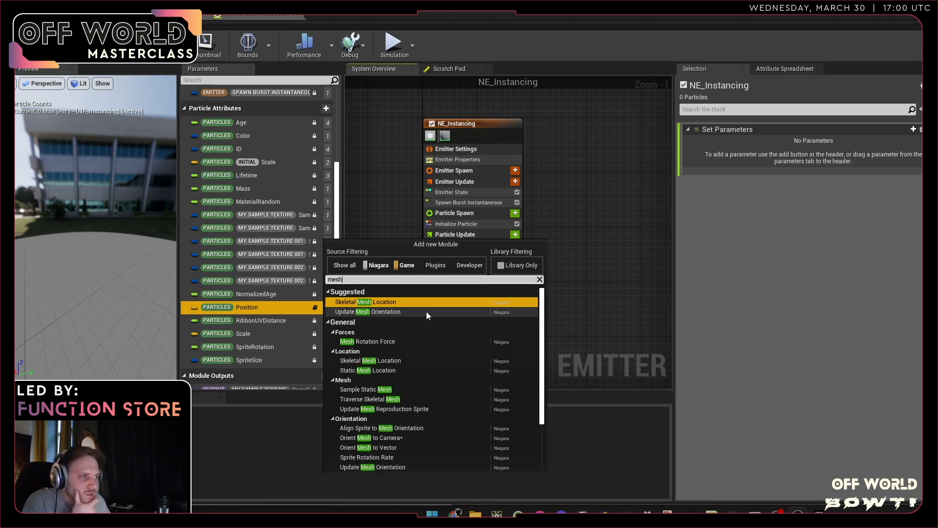
scroll(437, 320, "down", 3)
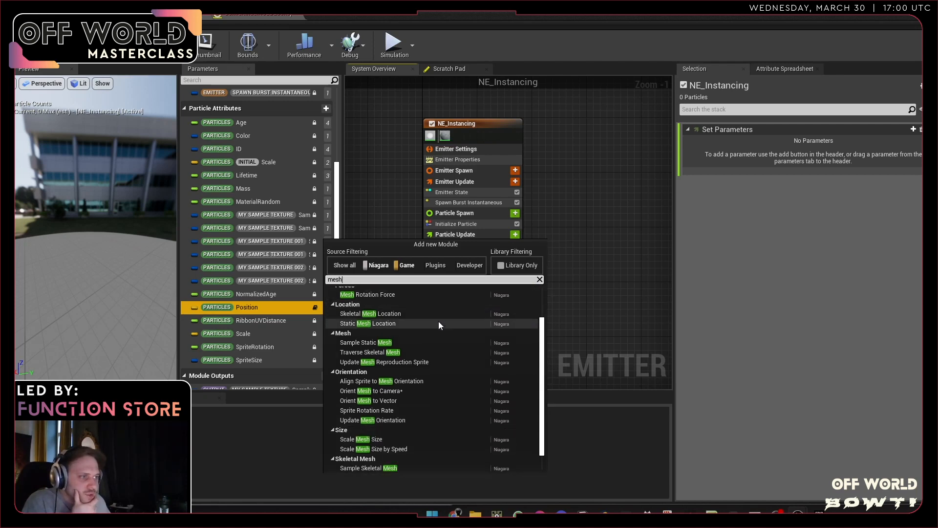
scroll(438, 321, "up", 3)
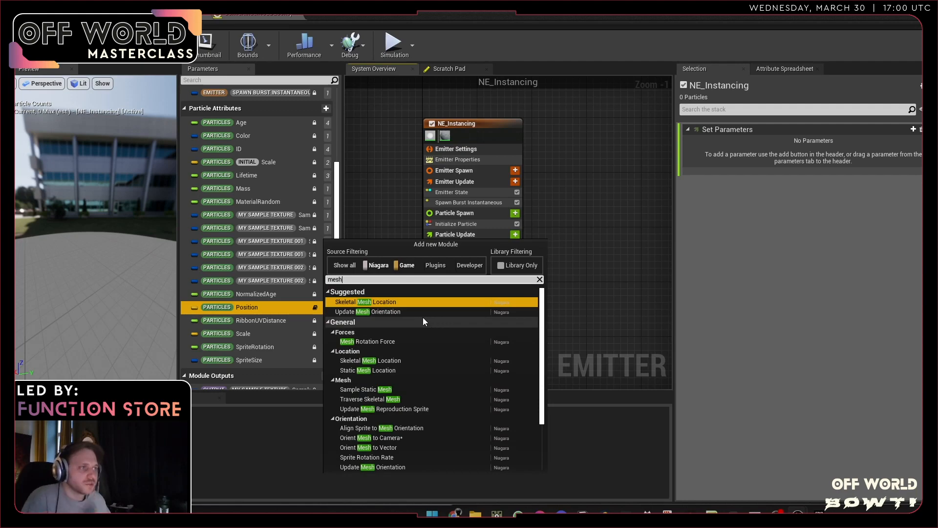
left_click(418, 312)
- Open the Update Mesh Orientation module's script and examine how its node graph handles world and local space rotation
double_click(472, 315)
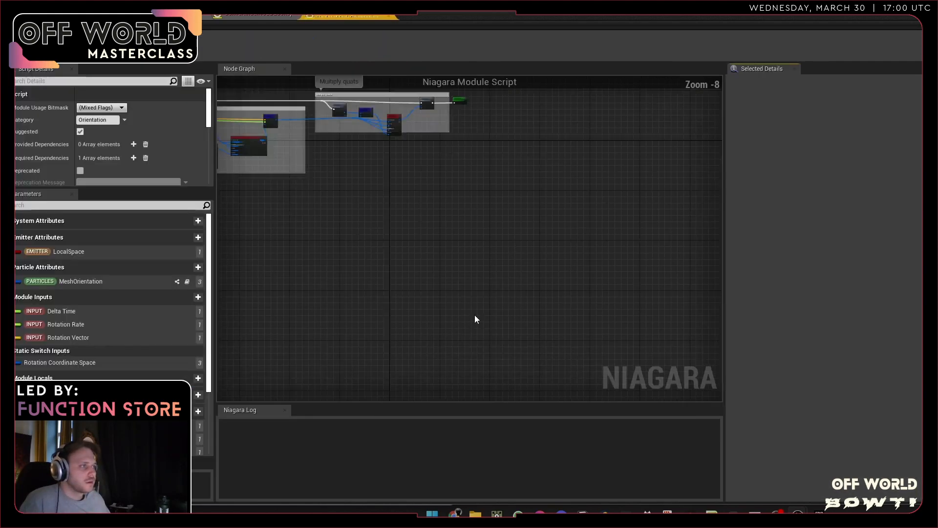
scroll(388, 265, "up", 4)
scroll(391, 266, "down", 3)
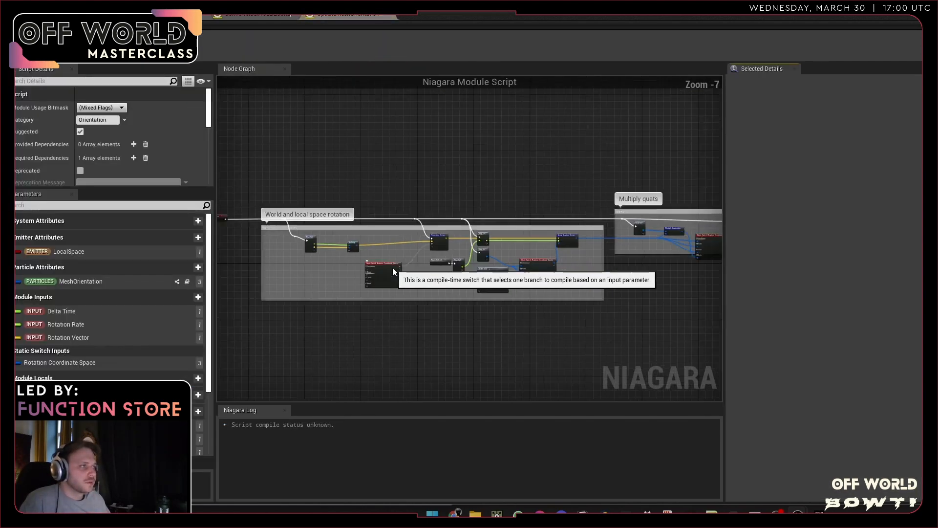
scroll(392, 268, "up", 3)
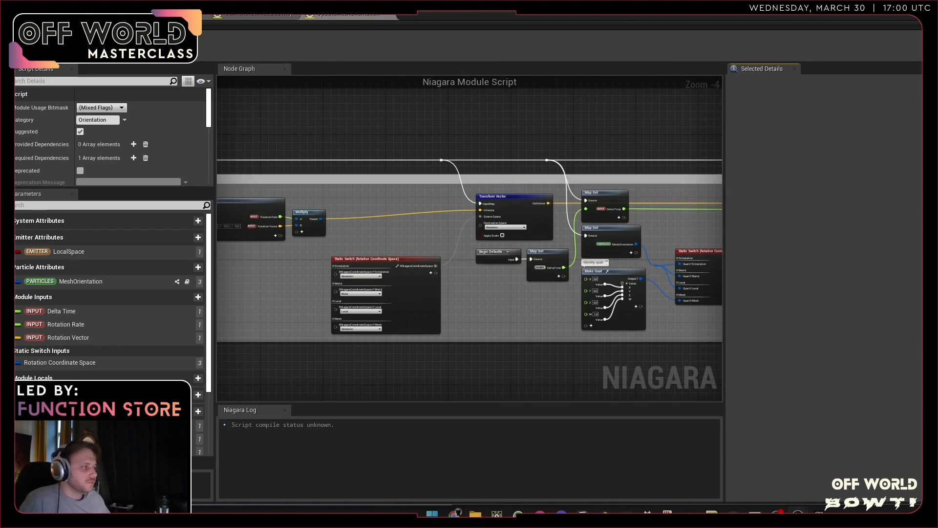
- Switch to the Epic Games Launcher, look through the Unreal Engine library's projects and return to the Niagara script
left_click(819, 513)
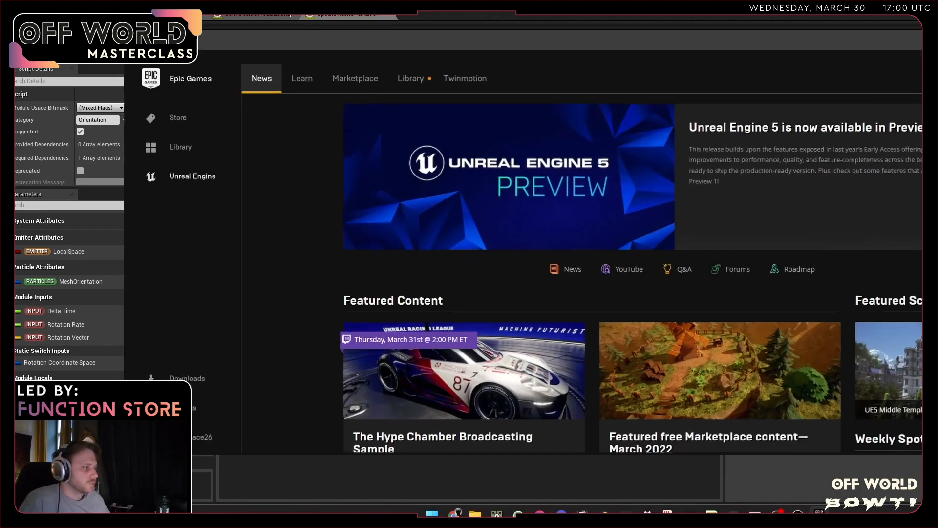
left_click(408, 78)
scroll(635, 366, "down", 1)
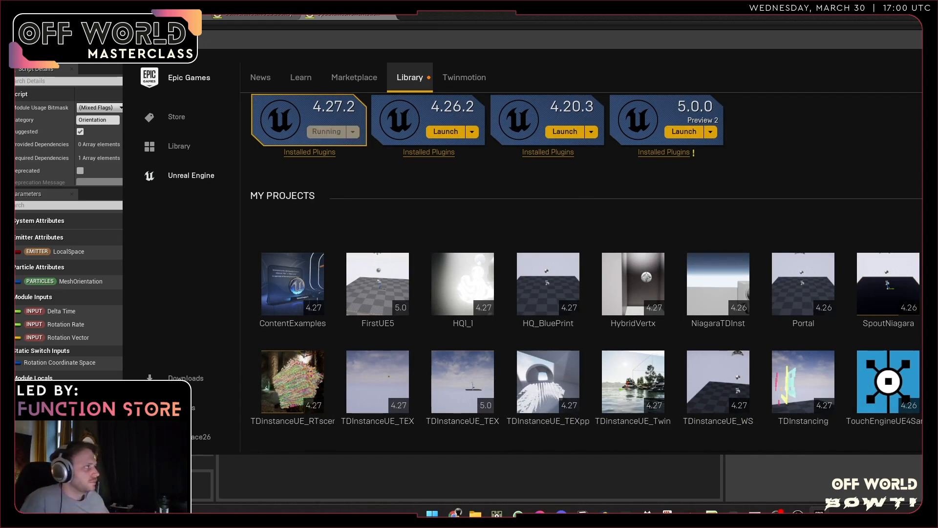
key("super+Down")
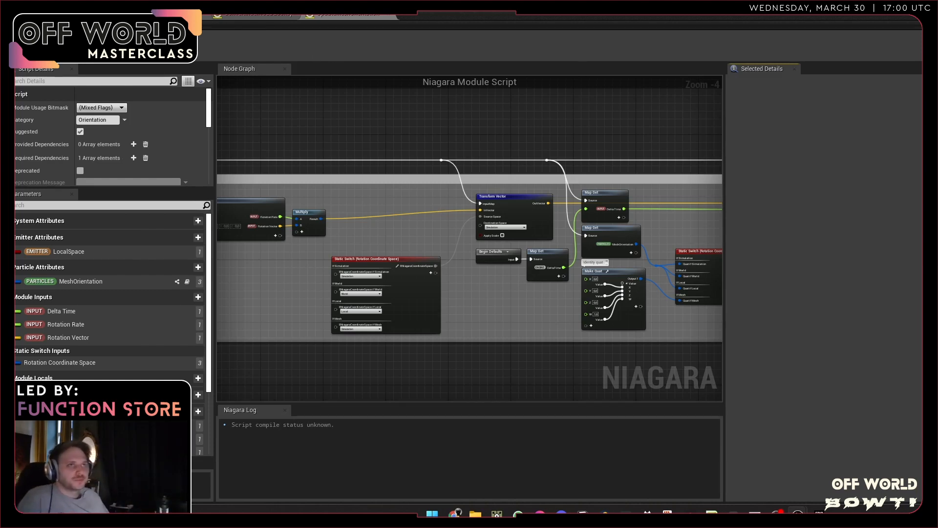
- Leave the Niagara editor for the main level editor and save the level as NewMap in the Content folder
left_click(121, 14)
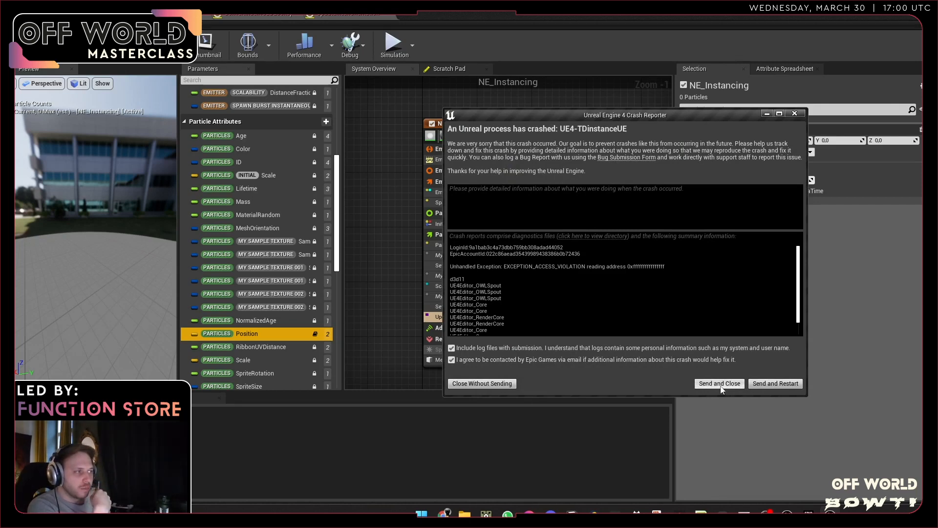
left_click(374, 292)
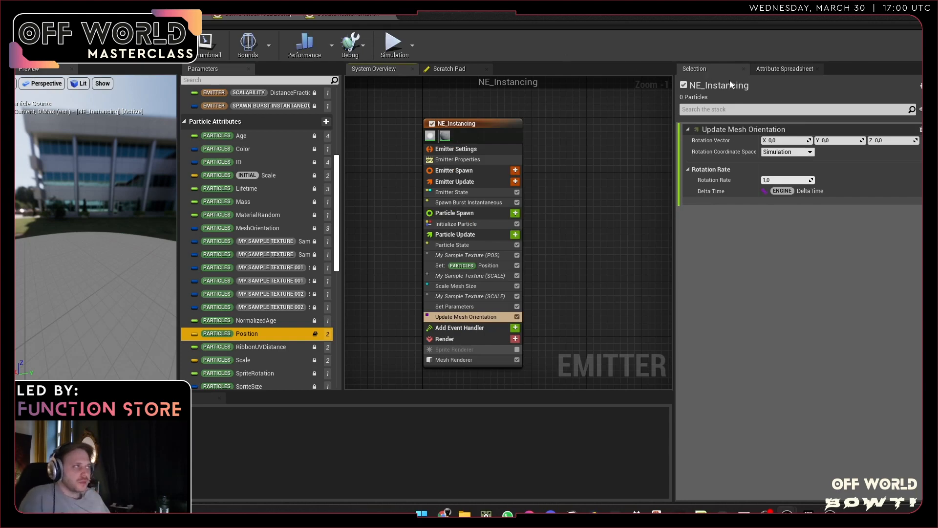
left_click(886, 6)
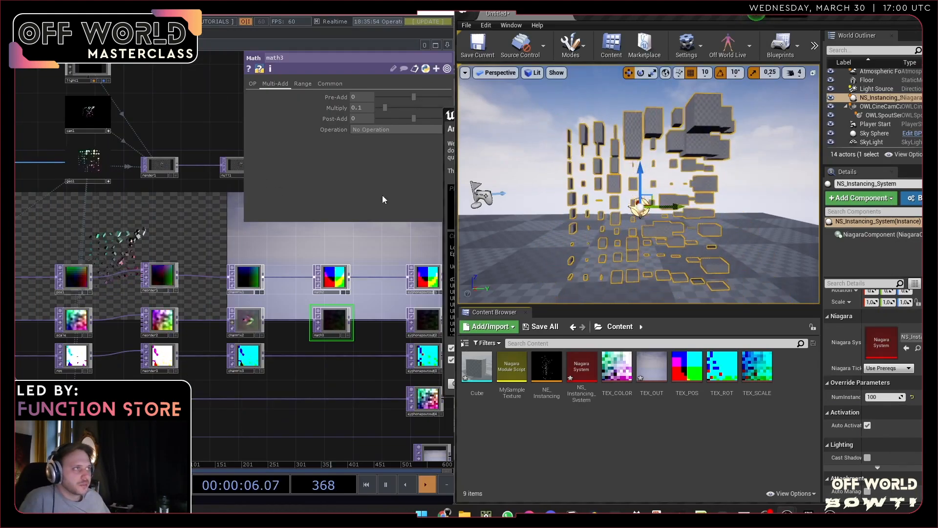
key("ctrl+s")
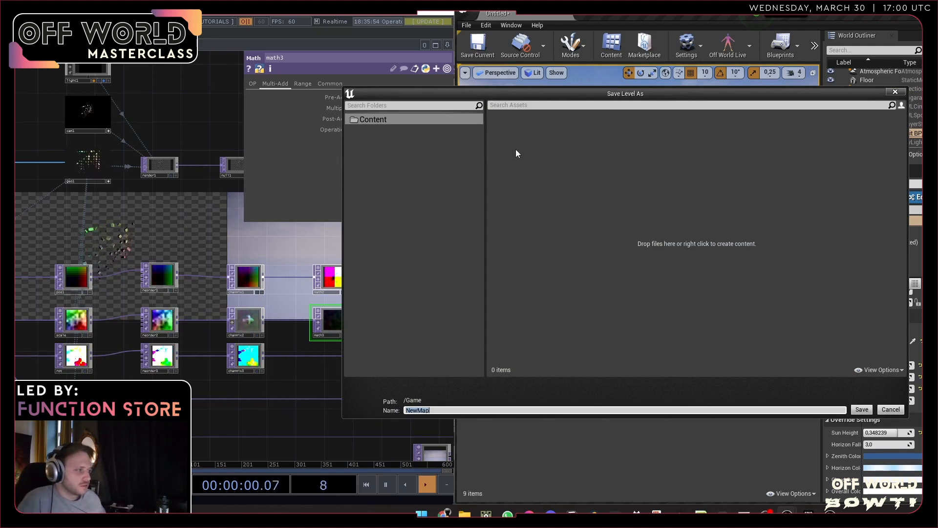
left_click(852, 408)
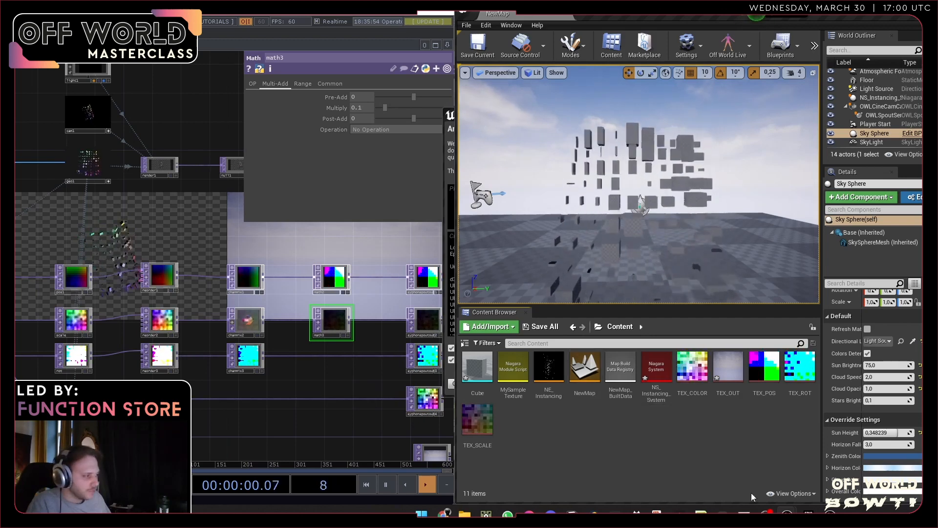
- Close the project, applying the changes to the original NE_Instancing emitter and saving all the listed modified content
mouse_move(787, 514)
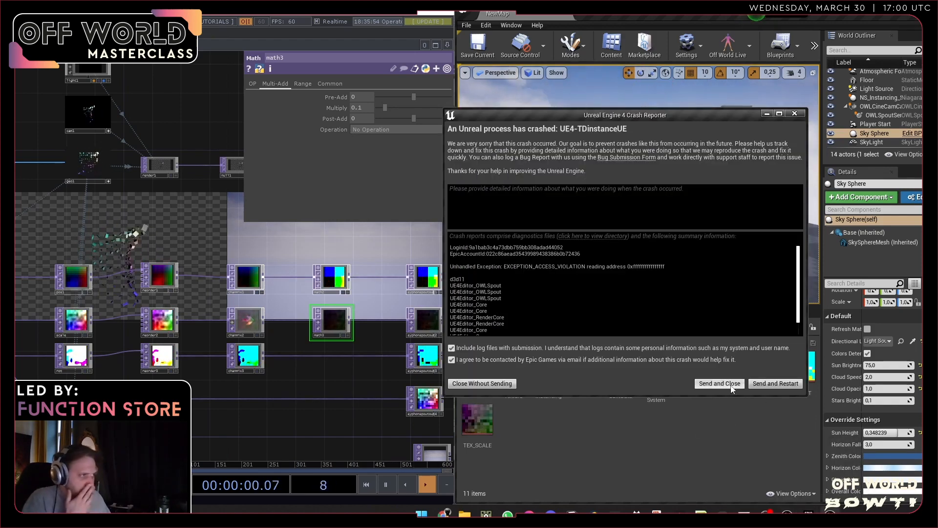
left_click(679, 420)
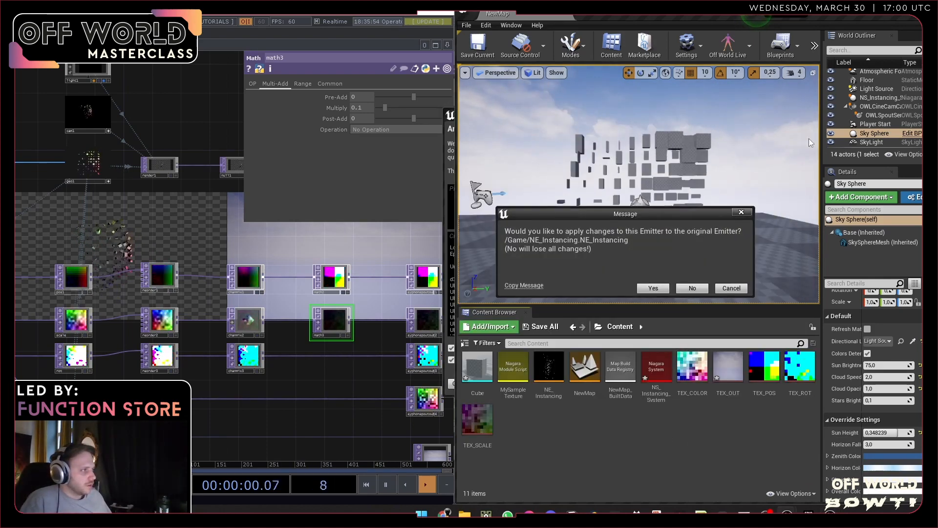
left_click(665, 289)
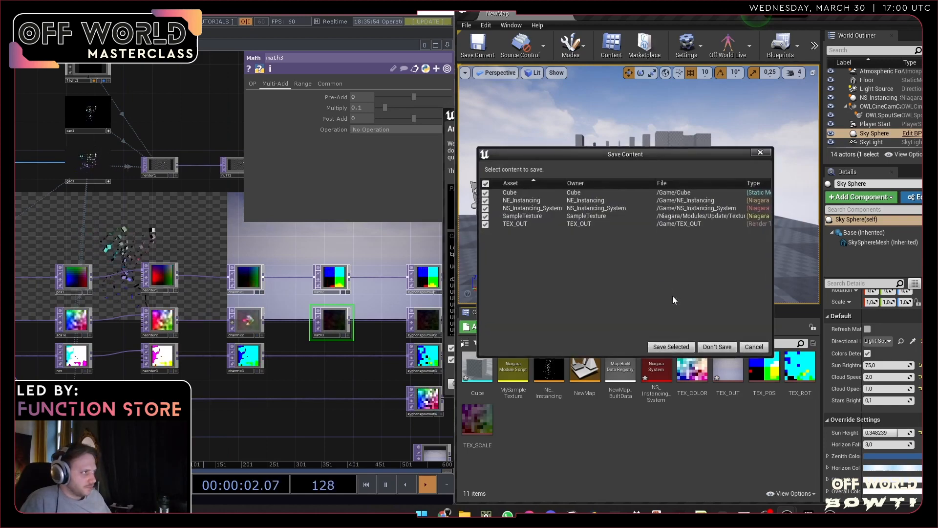
left_click(682, 347)
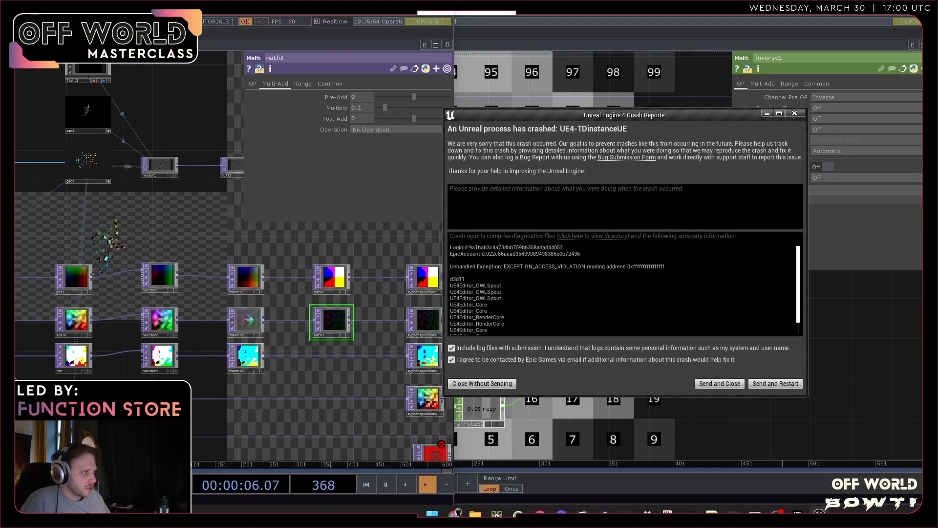
- Send the crash report, restart the TDinstanceUE project and fit its editor window beside the TouchDesigner network at full height
left_click(781, 384)
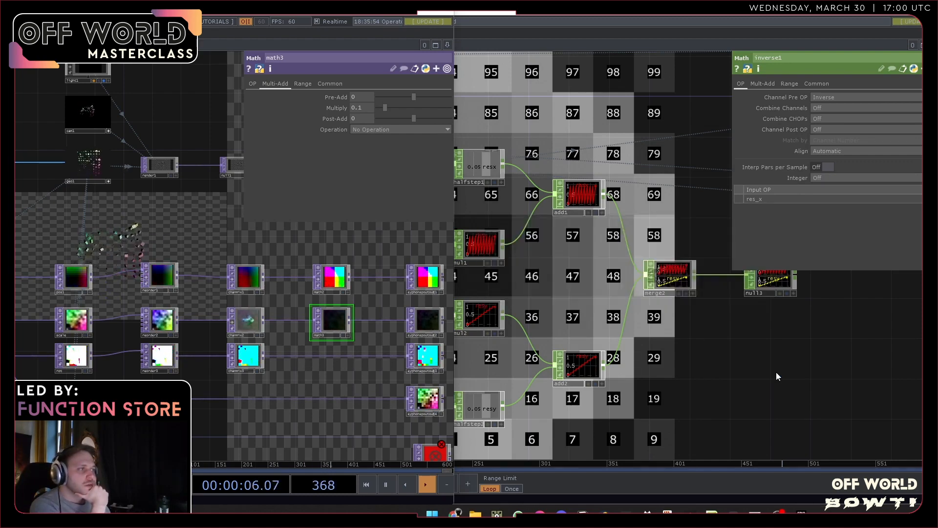
key("alt+Tab")
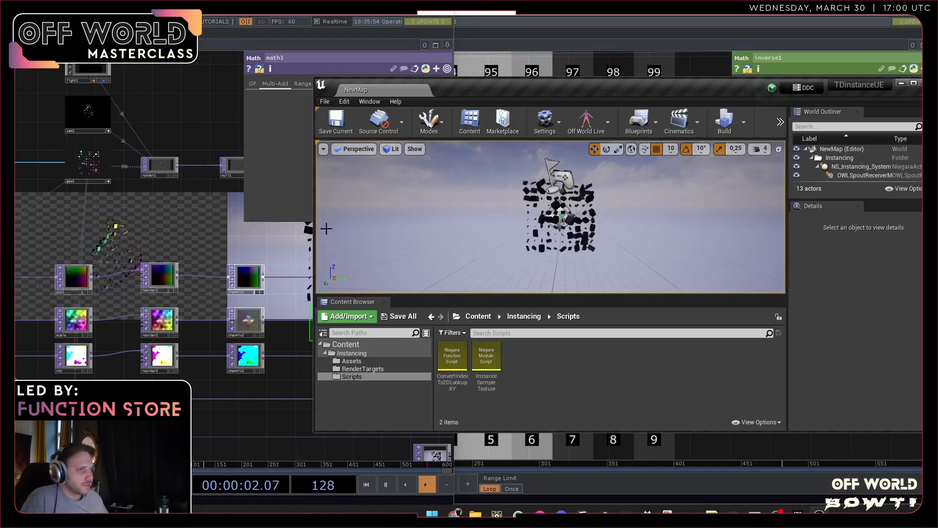
left_click_drag(314, 230, 456, 230)
left_click_drag(677, 76, 680, 4)
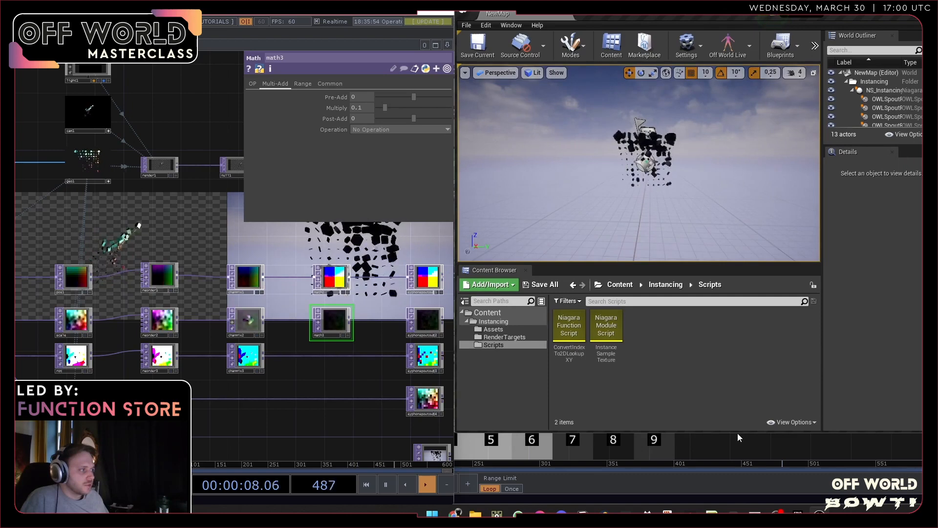
left_click_drag(738, 432, 732, 503)
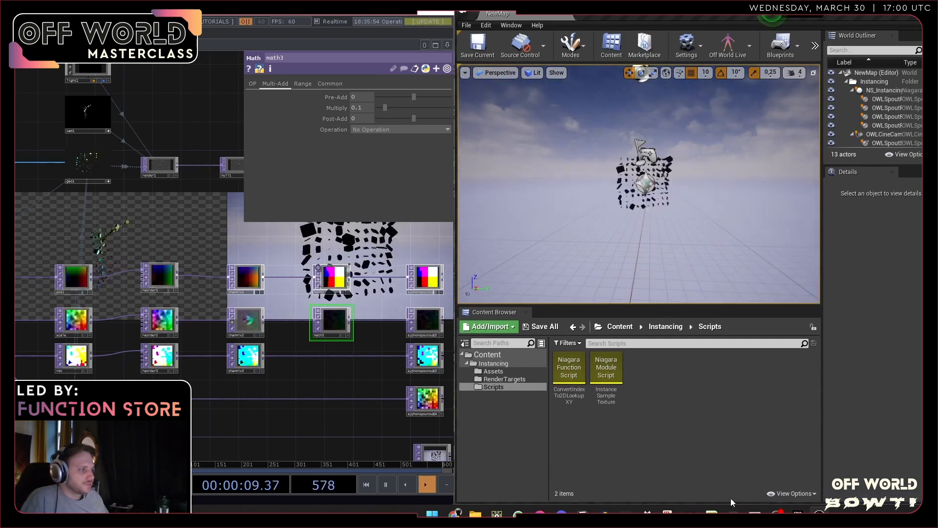
- Look through the Instancing folder's RenderTargets and Assets subfolders and open its NE_Instancing emitter
left_click(507, 379)
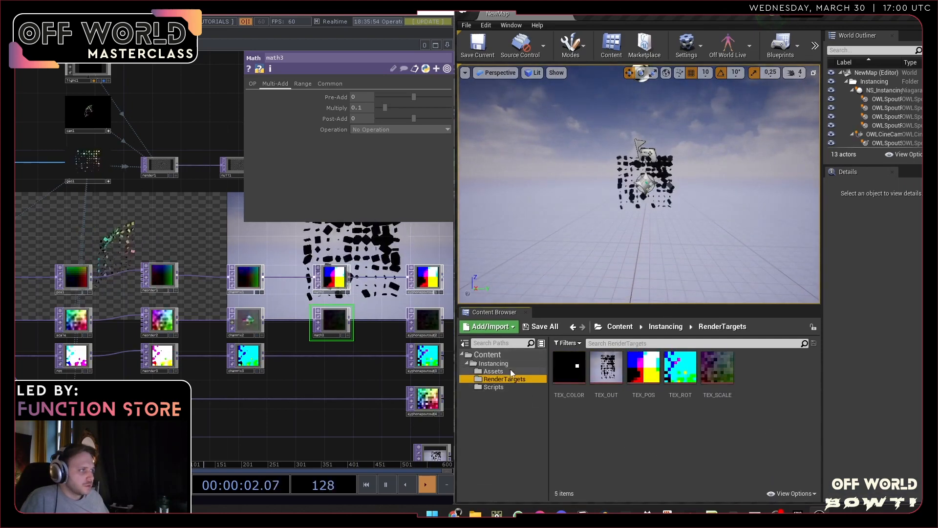
left_click(510, 372)
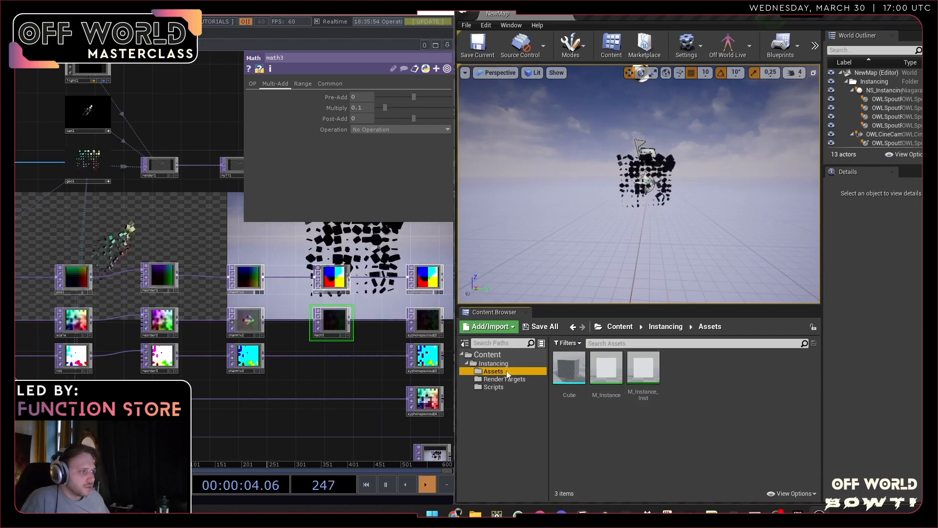
left_click(493, 363)
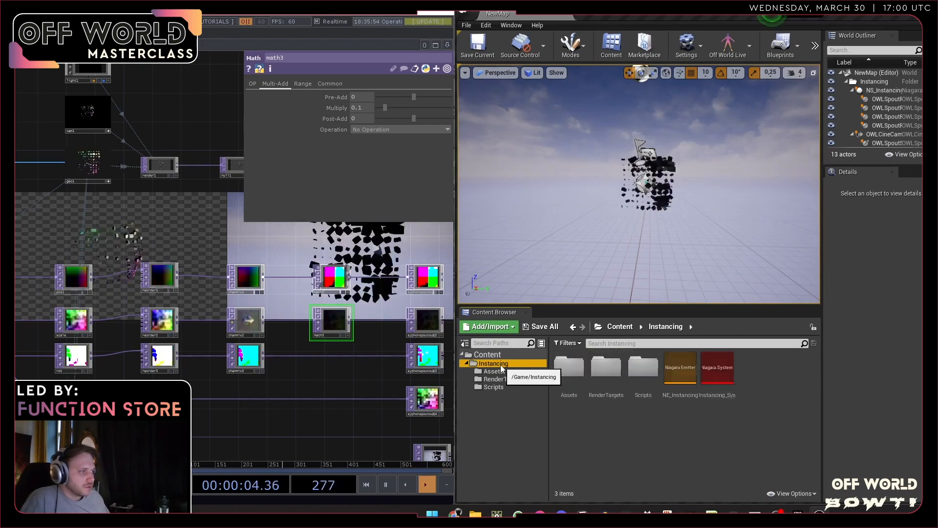
double_click(686, 375)
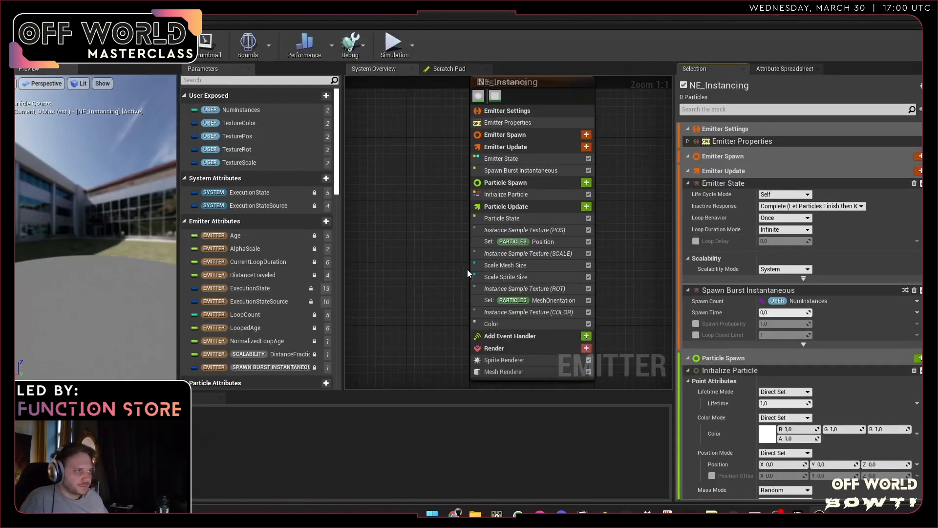
- Review the scale setup: Scale Mesh Size, the SCALE texture sample, and Scale Sprite Size with its channel options
left_click(552, 268)
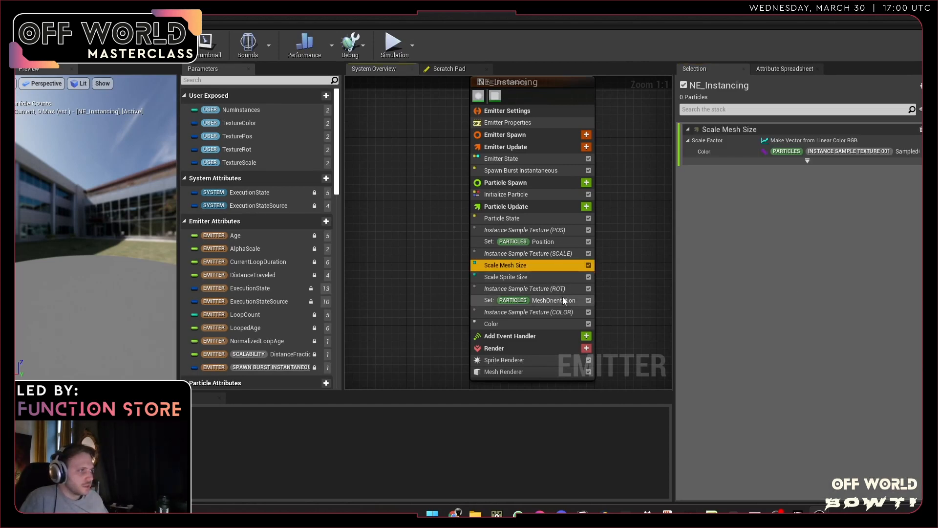
left_click(549, 277)
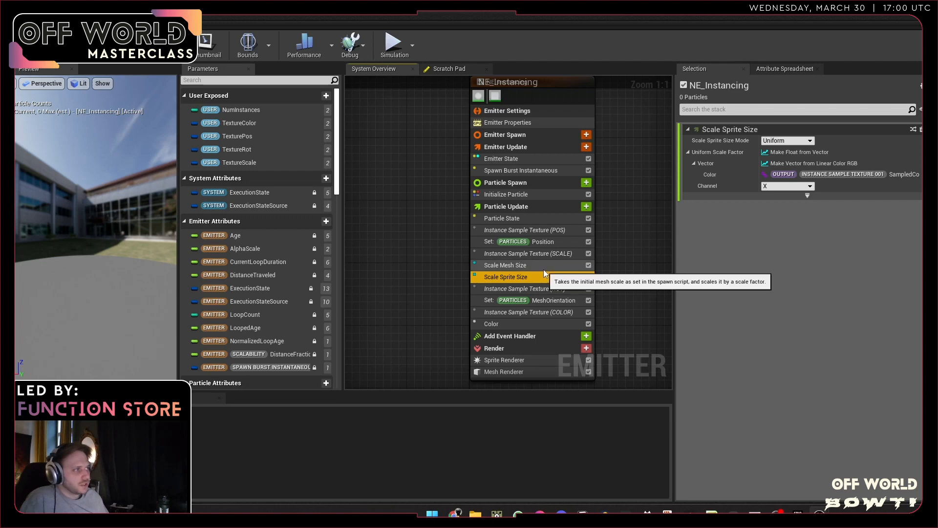
left_click(544, 268)
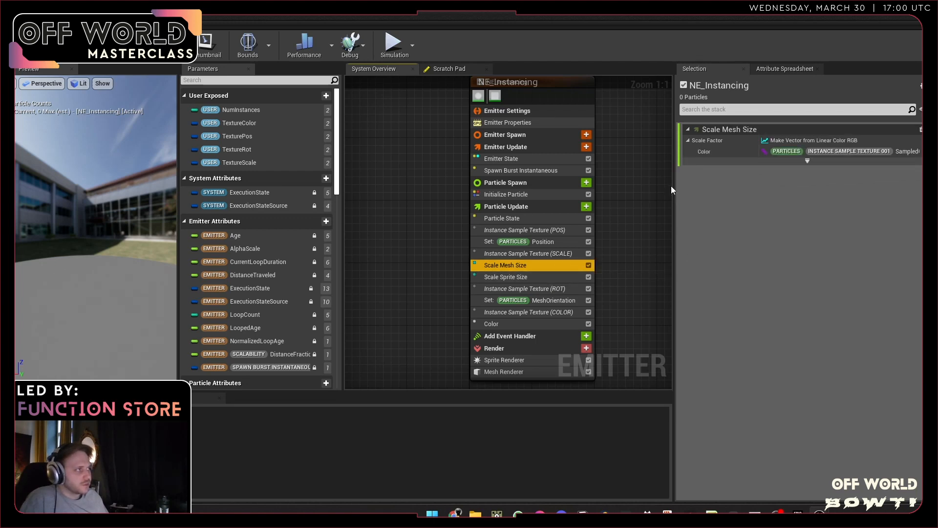
left_click_drag(672, 190, 624, 191)
left_click(507, 253)
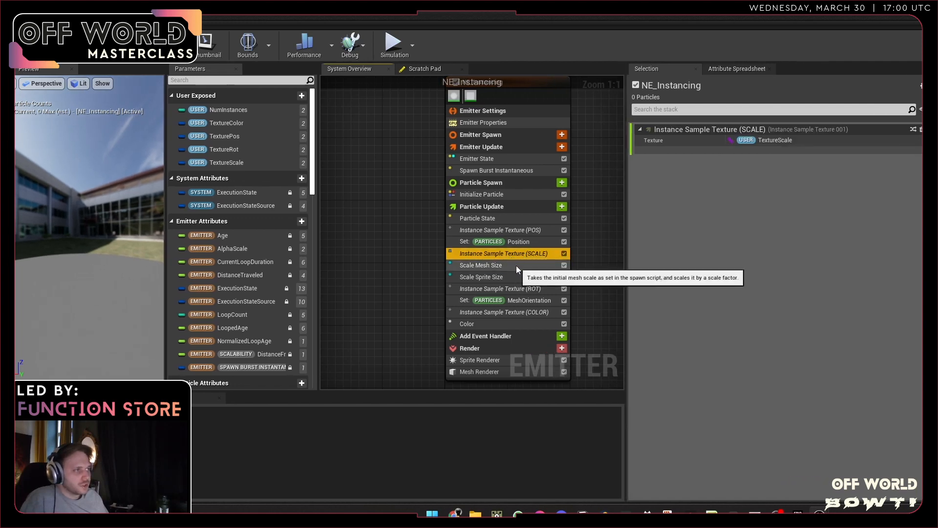
left_click(519, 277)
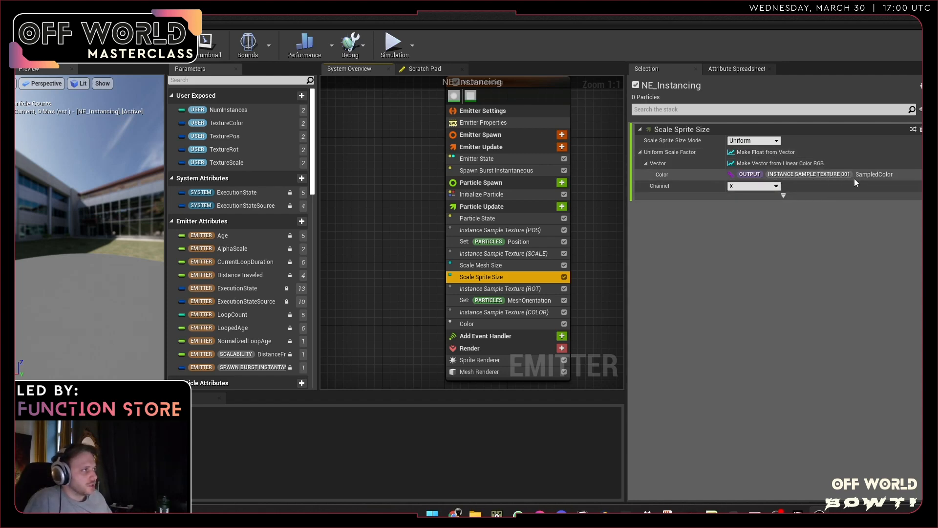
left_click(753, 186)
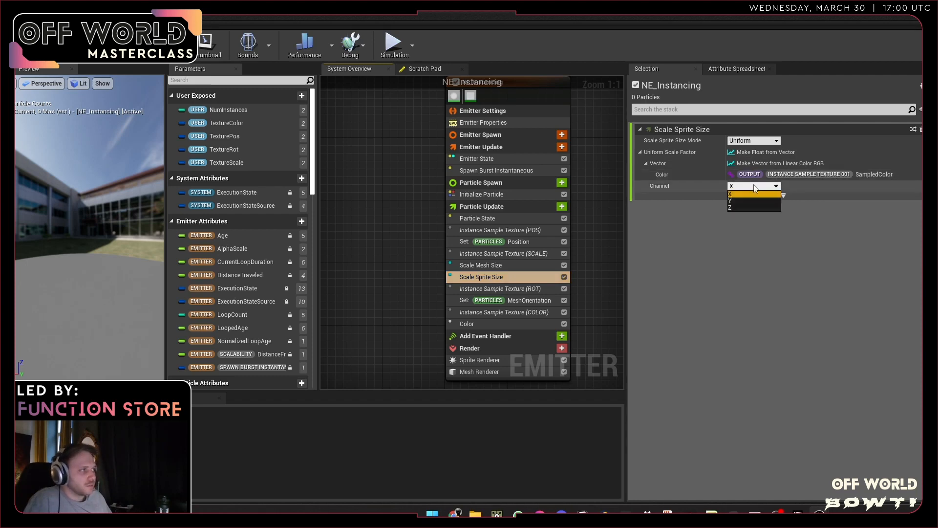
left_click(753, 188)
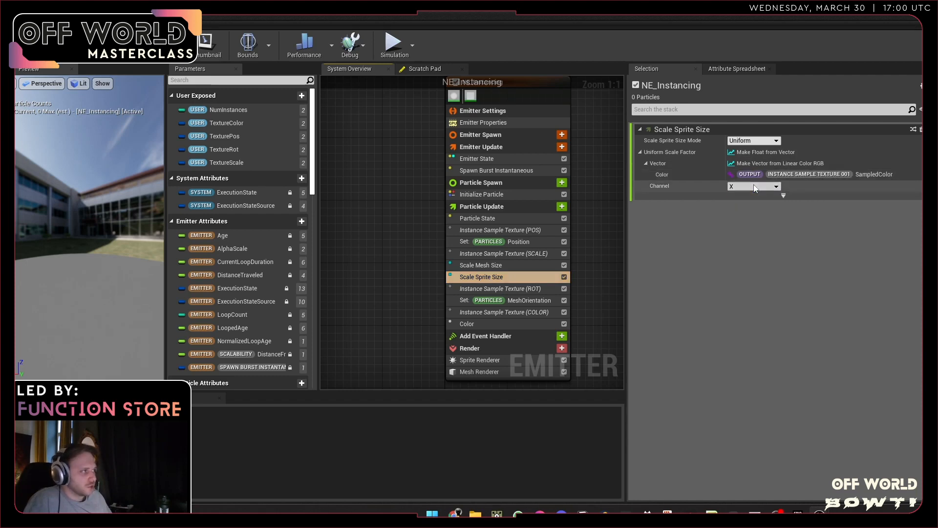
- Review the ROT texture sample and open the MeshOrientation scratch dynamic input, enlarging its graph around the Euler to Quaternion node
left_click(526, 289)
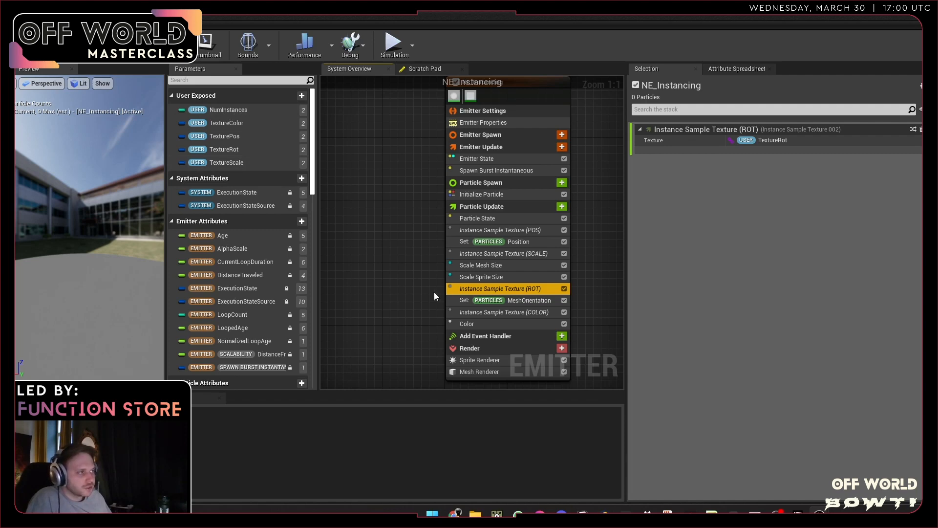
left_click(533, 297)
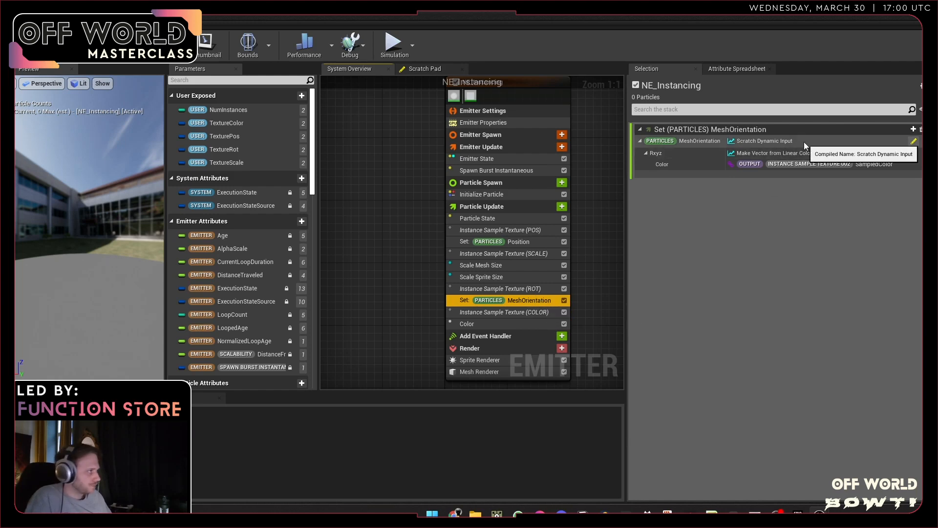
left_click(913, 142)
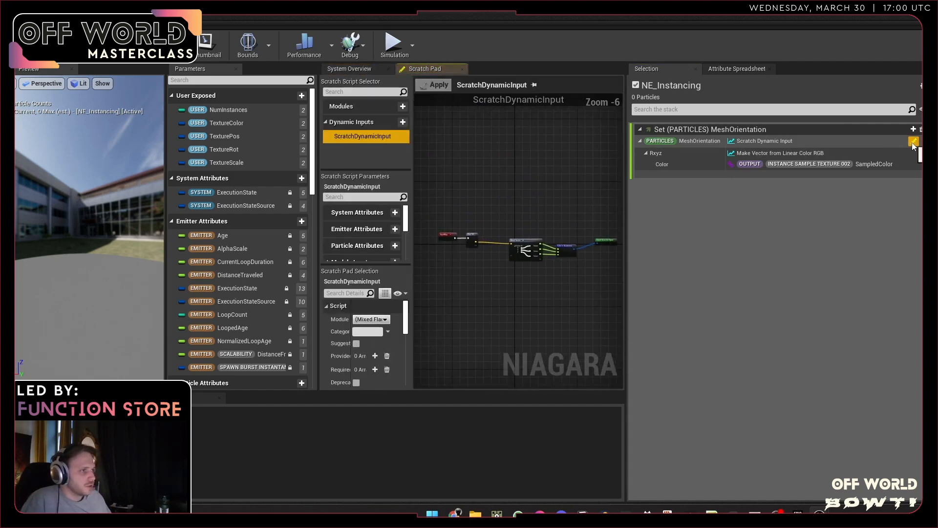
scroll(491, 238, "up", 1)
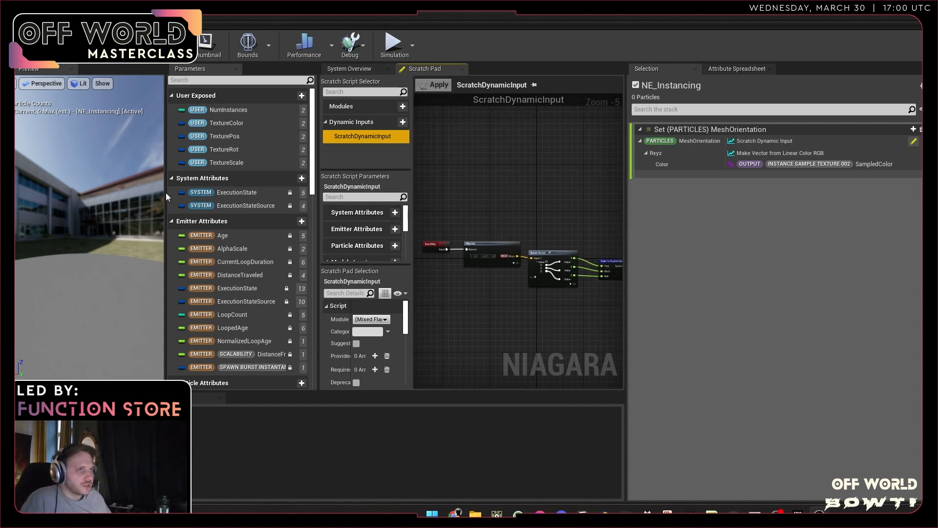
left_click_drag(165, 192, 93, 193)
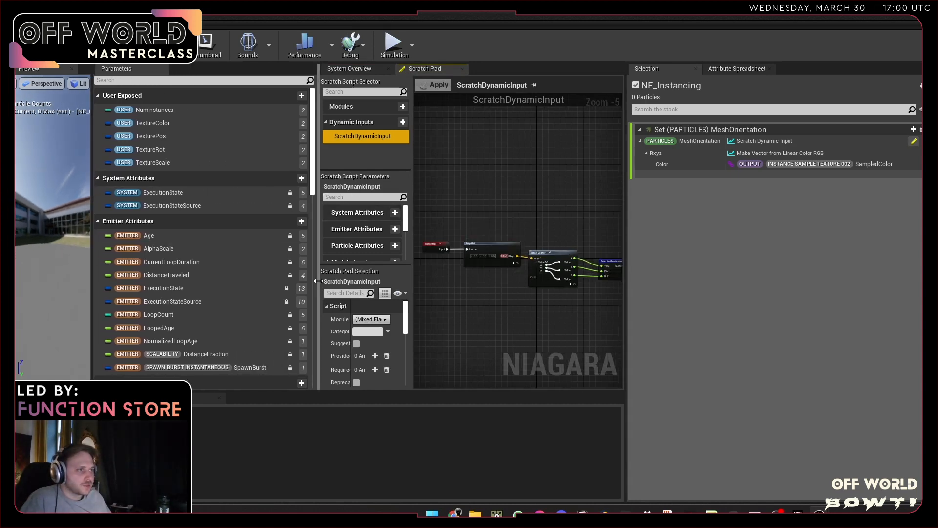
left_click_drag(315, 282, 166, 282)
scroll(453, 295, "up", 4)
right_click_drag(439, 273, 362, 298)
right_click_drag(504, 289, 492, 319)
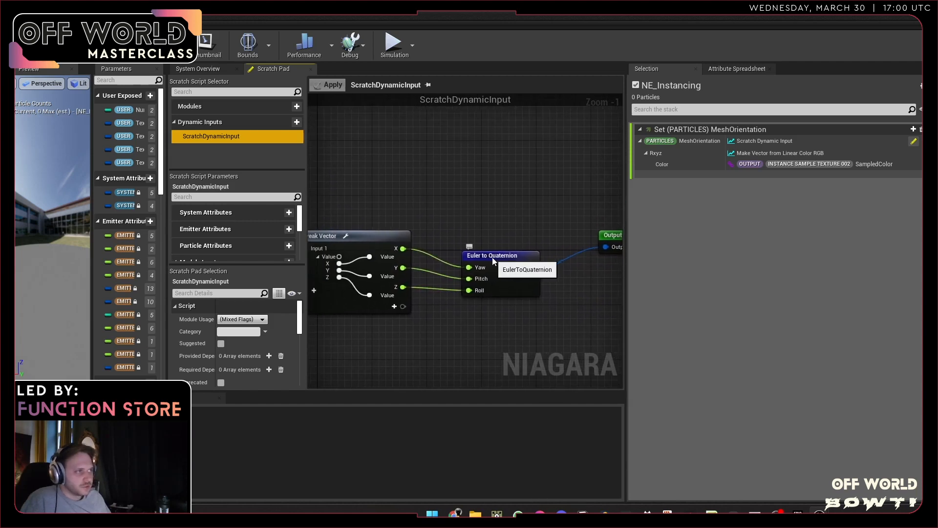
- Trace the rotation graph from the Rxyz input through Break Vector to the Yaw, Pitch and Roll inputs of Euler to Quaternion
right_click_drag(412, 221, 591, 218)
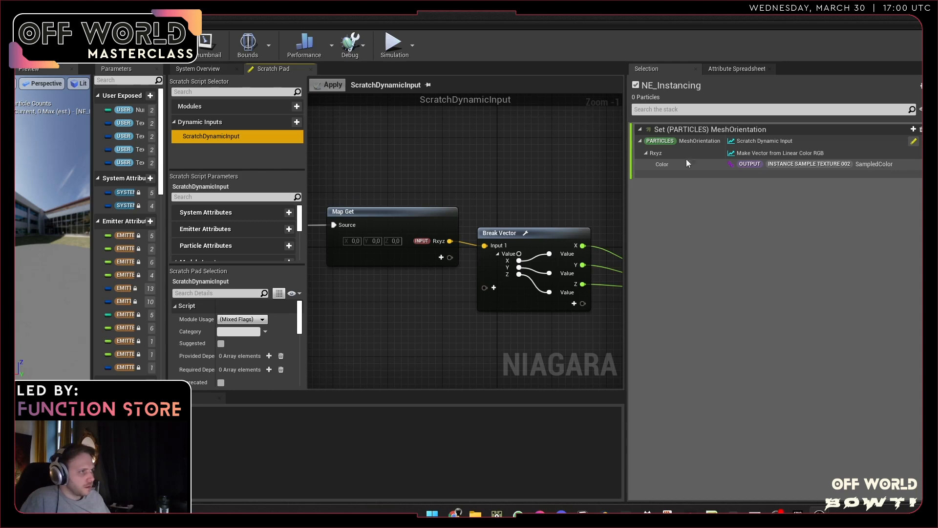
right_click_drag(536, 178, 388, 177)
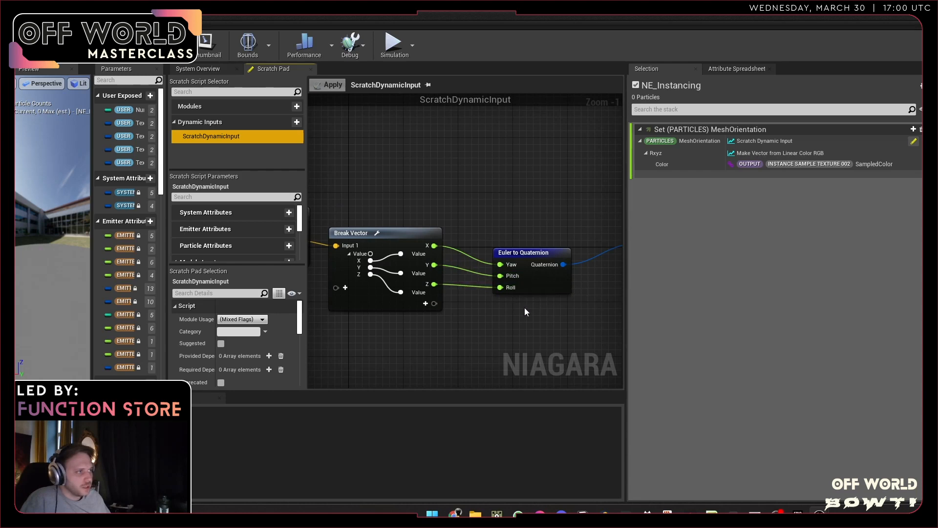
right_click_drag(524, 312, 550, 313)
scroll(462, 312, "down", 2)
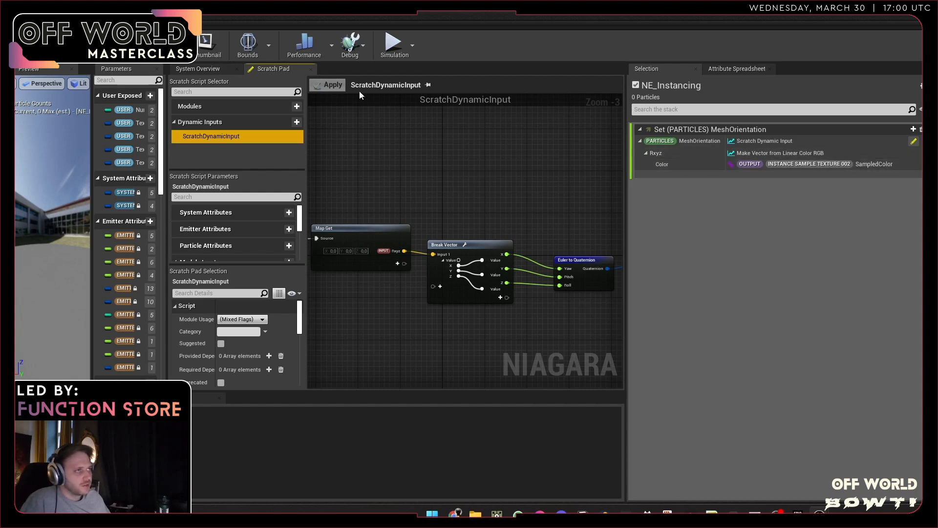
right_click_drag(506, 209, 438, 205)
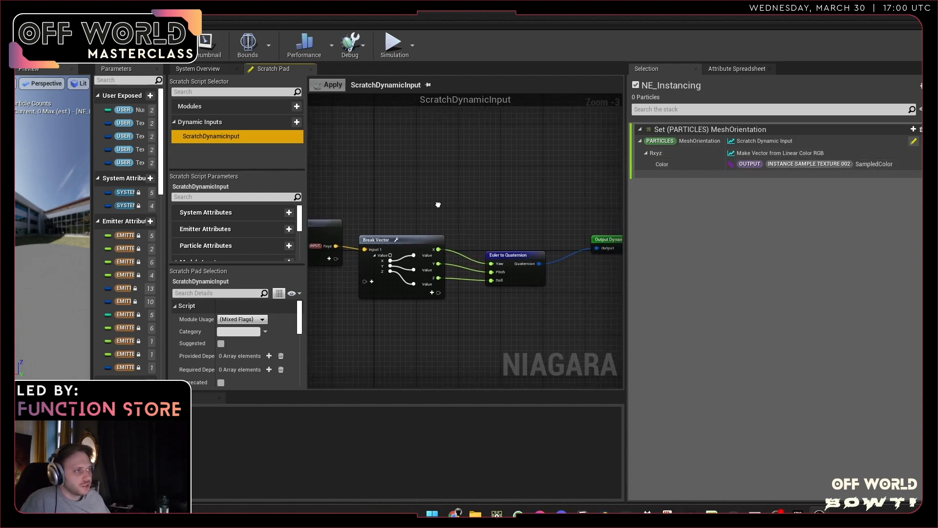
scroll(486, 254, "up", 3)
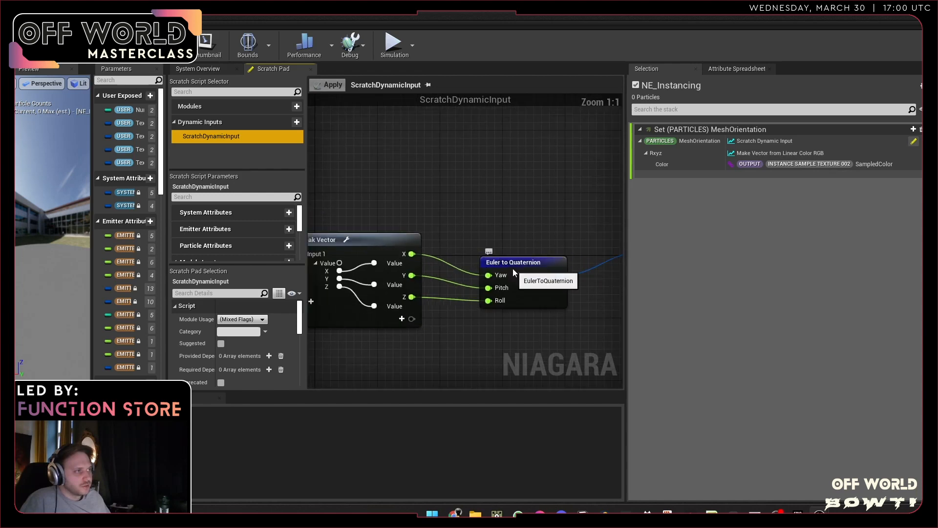
scroll(517, 265, "down", 3)
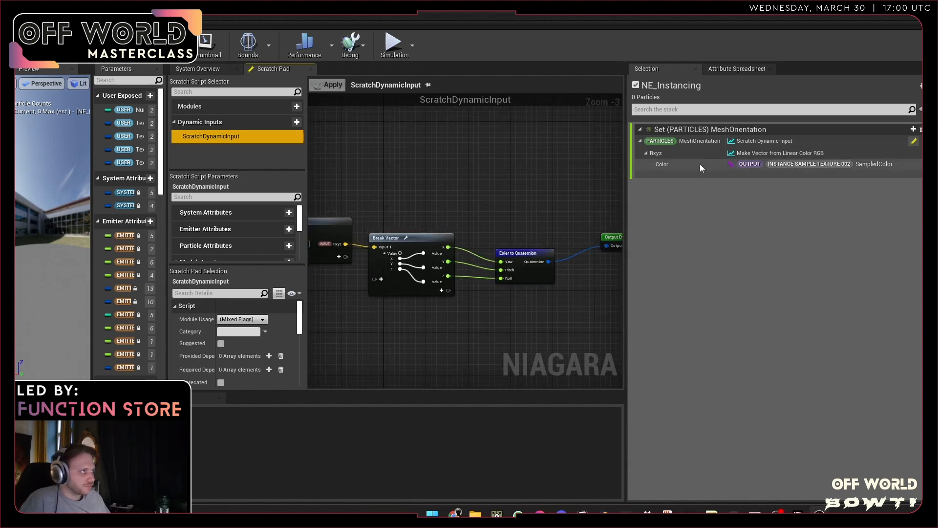
- Return to the emitter stack, check the COLOR texture sample, and link the Color module to OUTPUT Instance Sample Texture 003 SampledColor
left_click(200, 71)
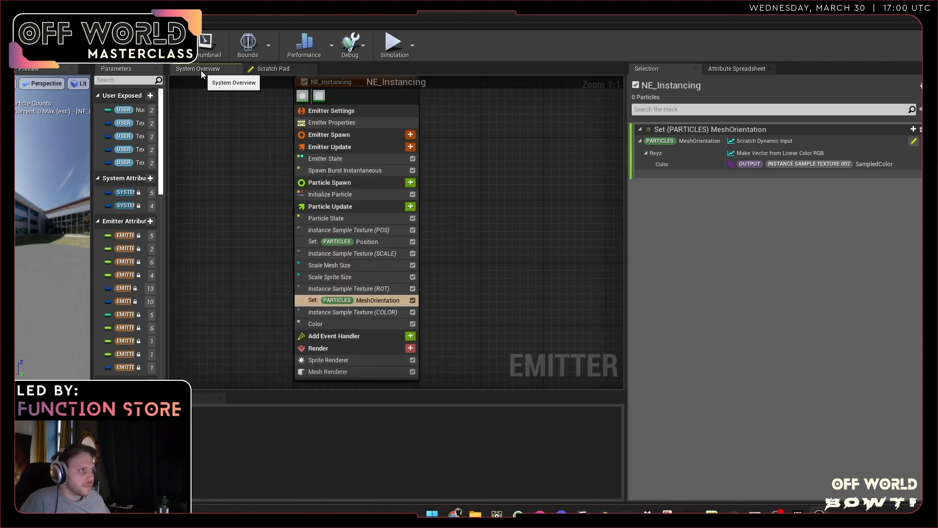
left_click(372, 312)
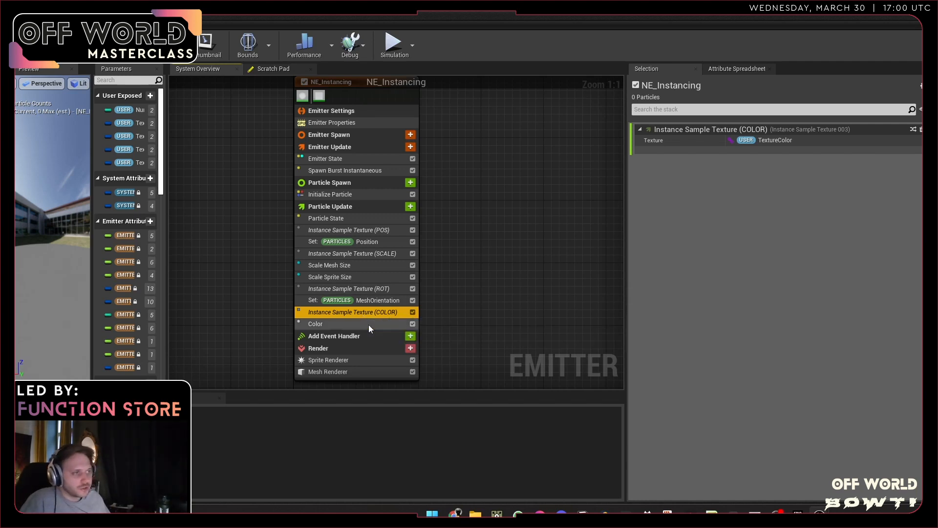
left_click(369, 324)
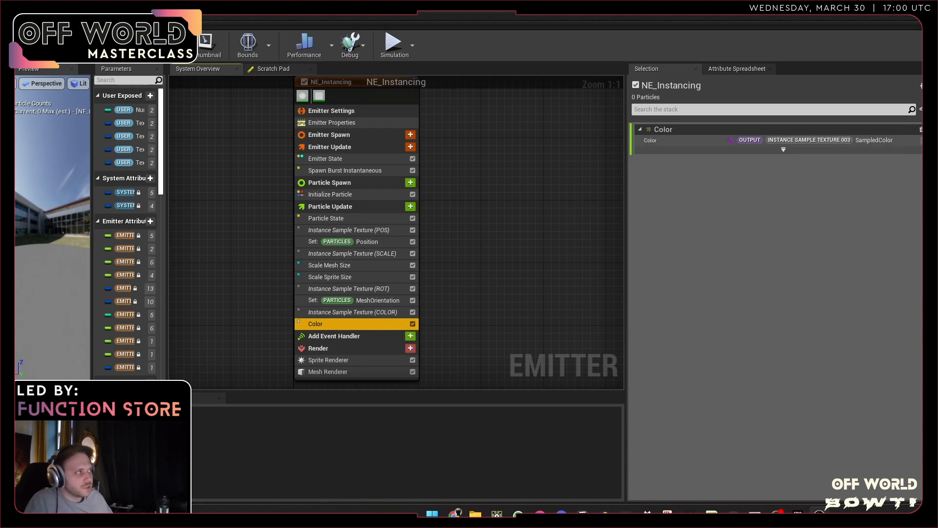
left_click(783, 149)
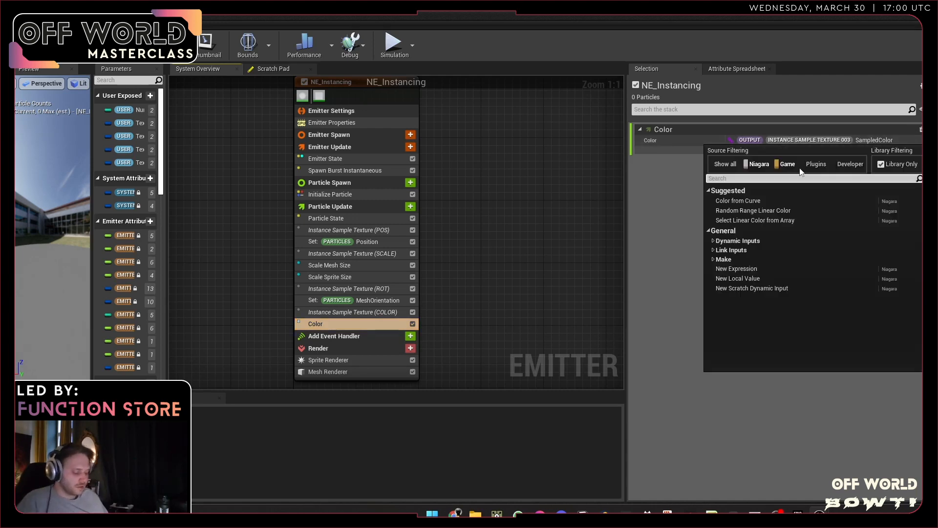
type("sample")
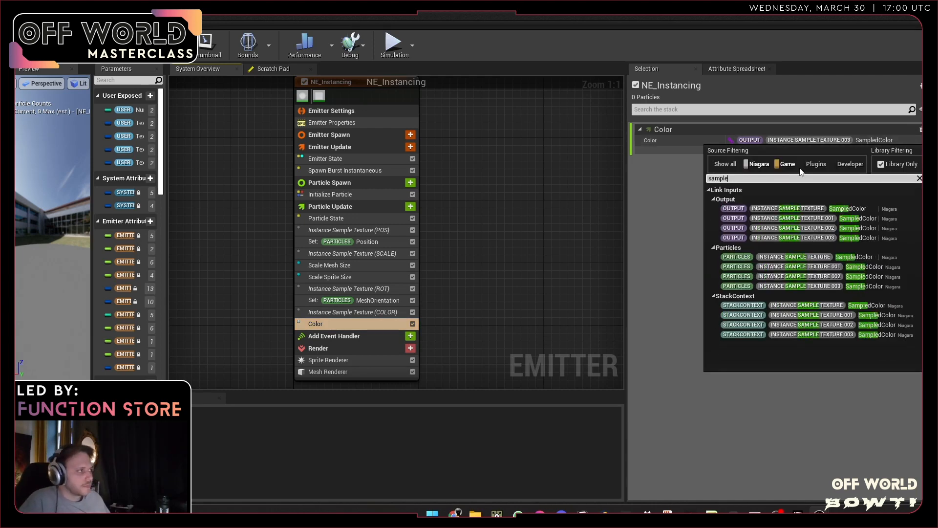
left_click(832, 240)
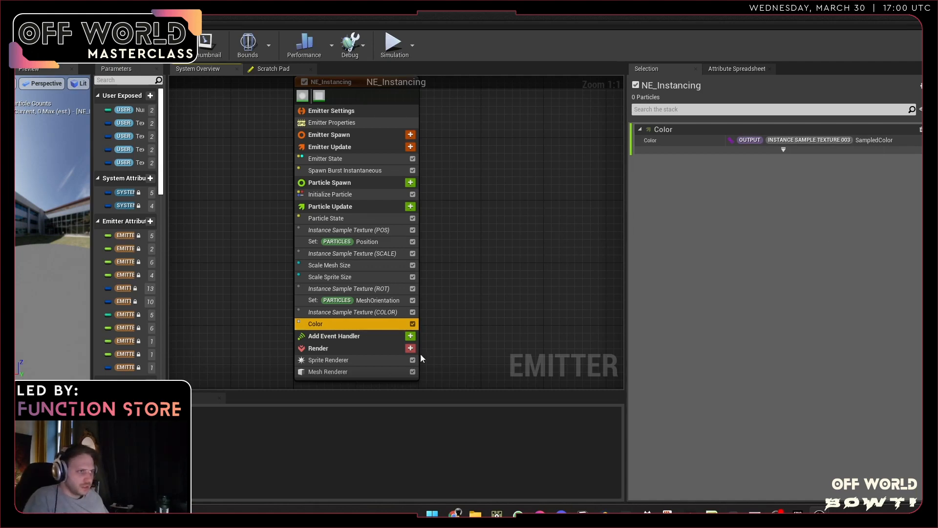
- Leave the emitter editor, open NS_Instancing_System from the Instancing folder, and fit its editor beside the level view with the NE_Instancing stack in sight
left_click(903, 16)
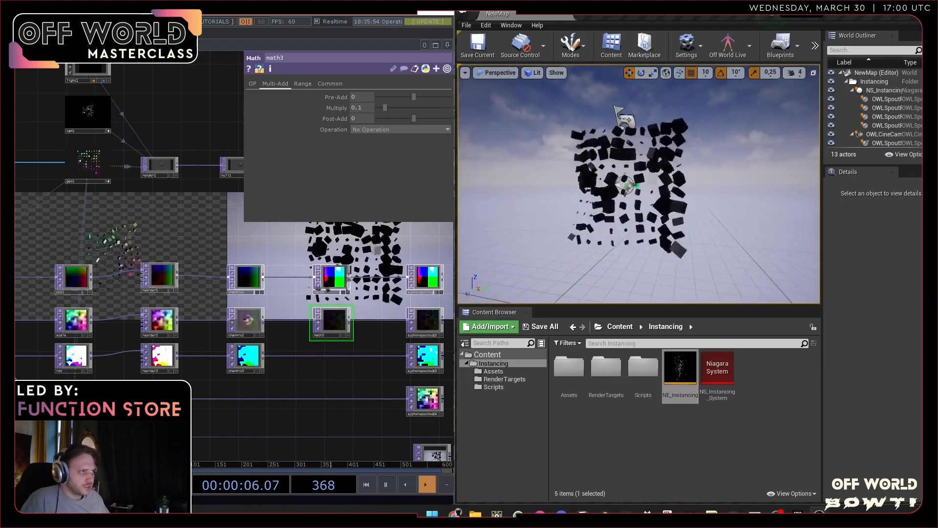
double_click(705, 365)
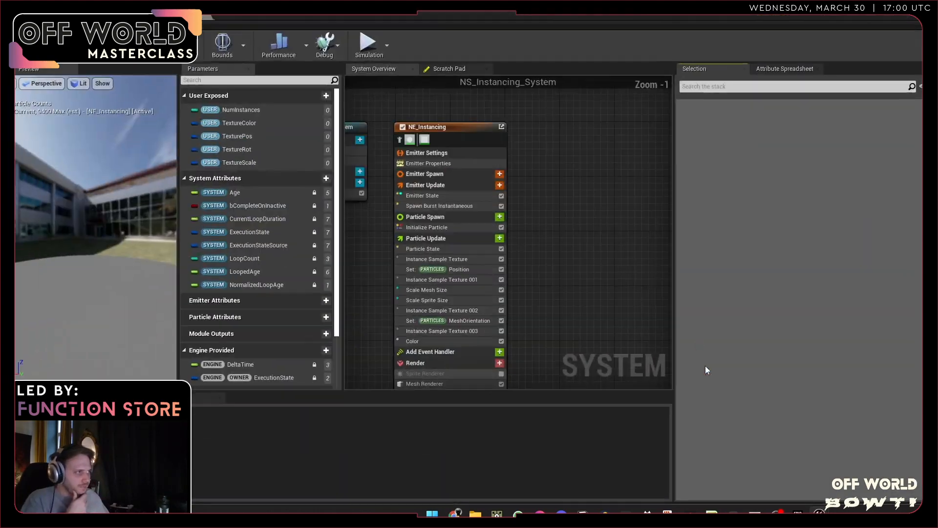
left_click(551, 77)
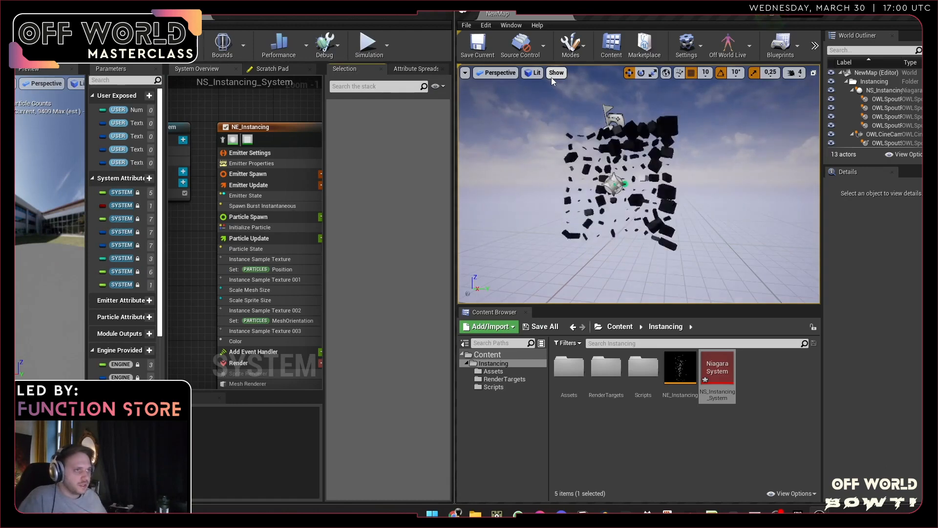
left_click_drag(324, 135, 420, 137)
right_click_drag(383, 163, 357, 139)
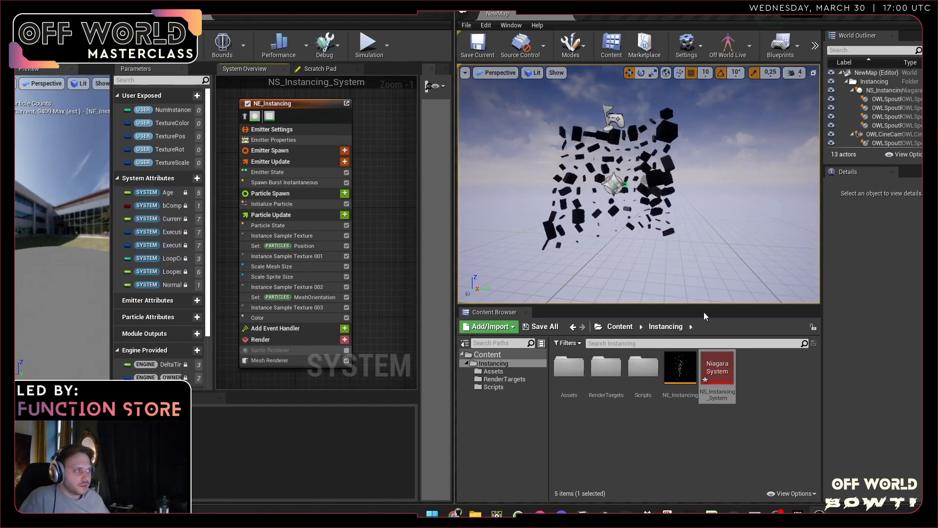
- Add a Curl Noise Force module to the Particle Update stage of NE_Instancing in the system
mouse_move(733, 372)
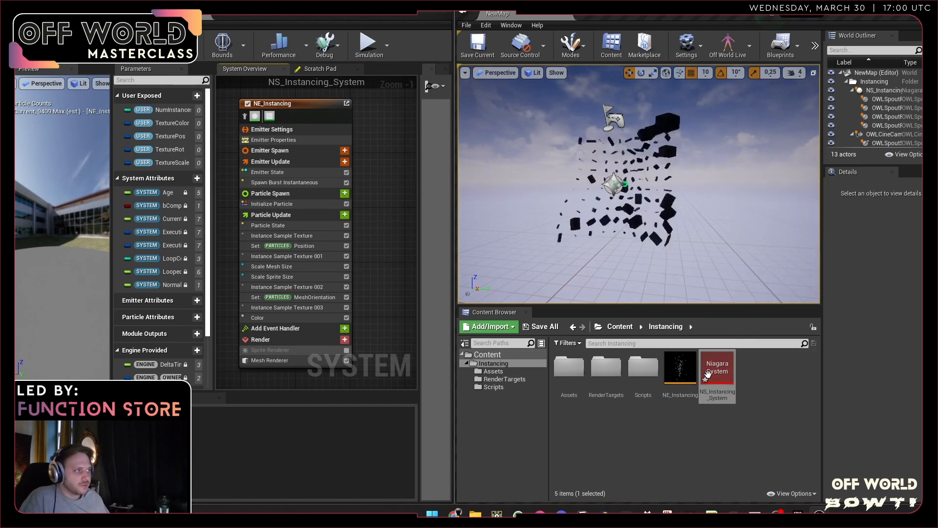
left_click(345, 215)
type("curl")
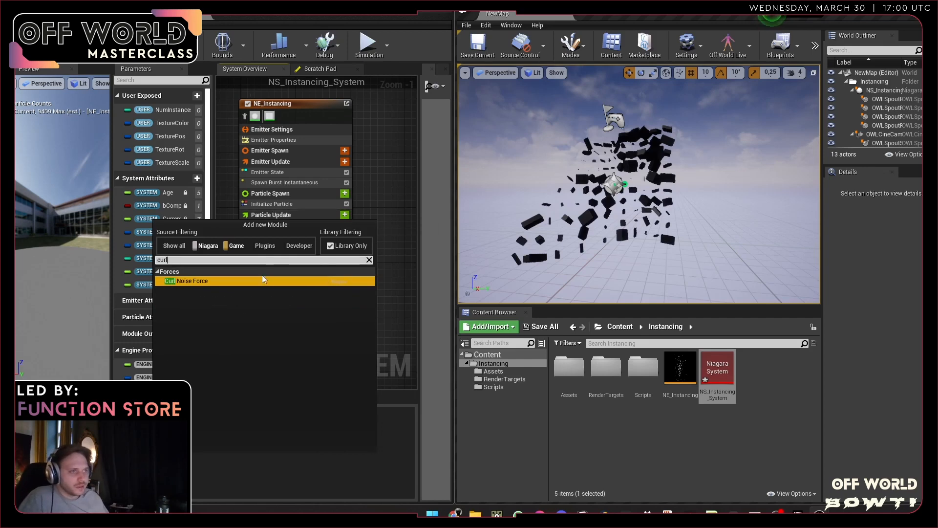
left_click(266, 279)
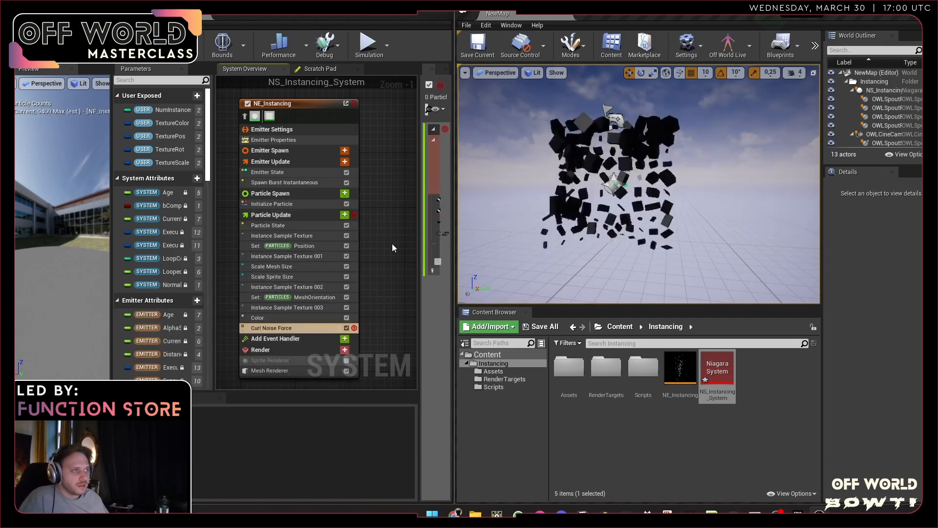
- Make room for the module details, fix the Curl Noise Force dependency by adding Solve Forces and Velocity, and show that module's settings
left_click(72, 69)
left_click_drag(417, 217, 299, 217)
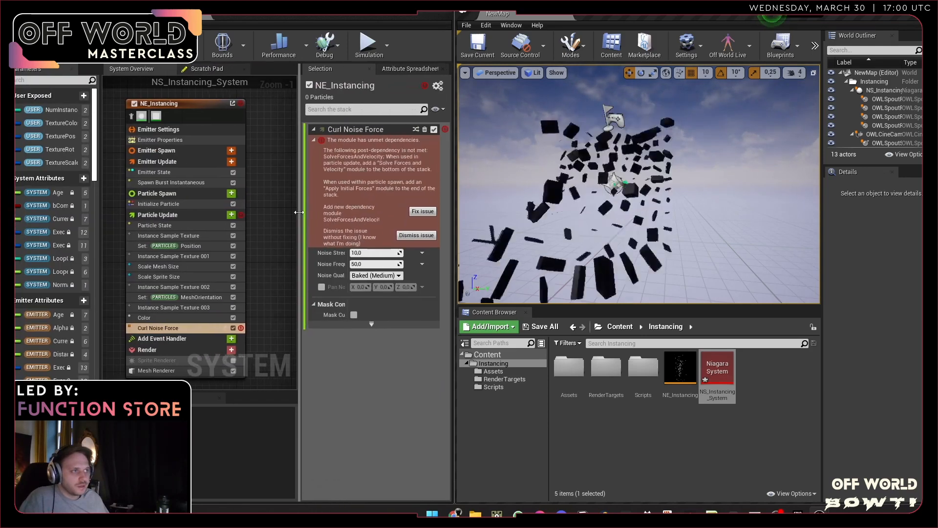
left_click(422, 211)
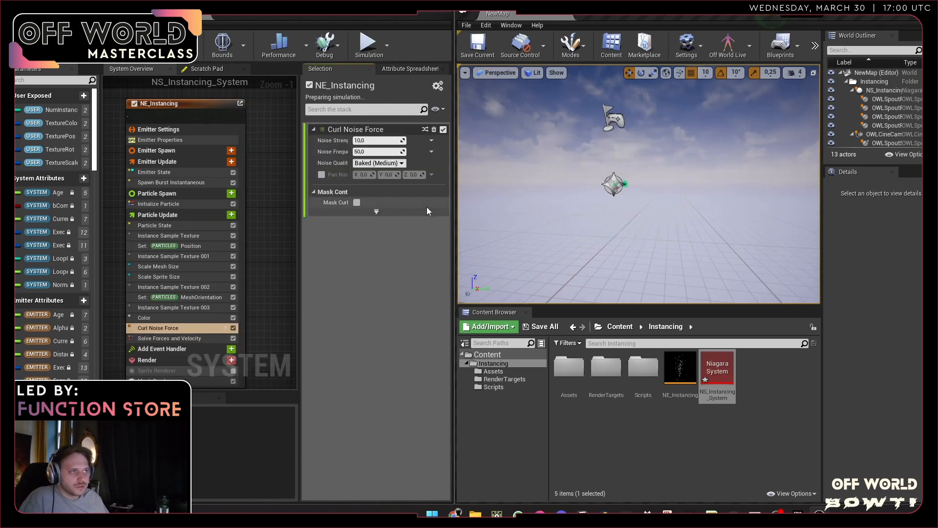
left_click(194, 339)
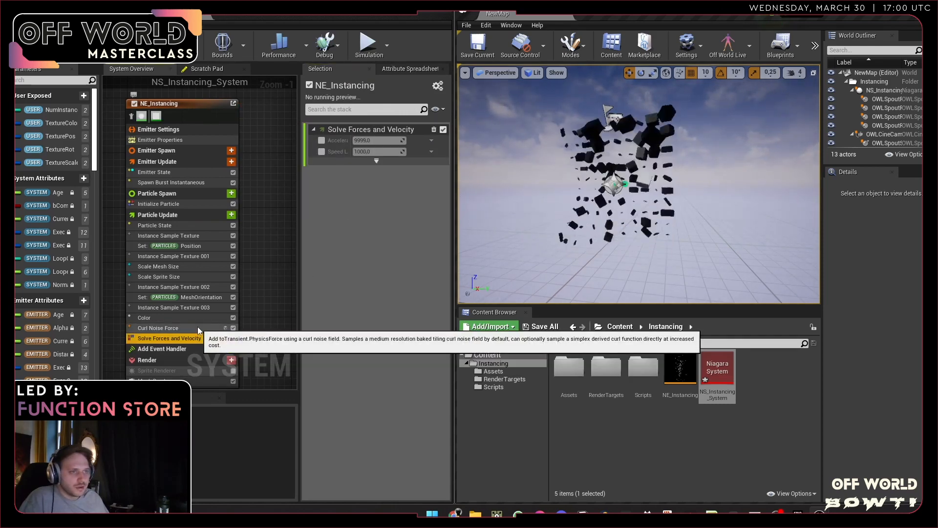
- Set the Curl Noise Force module's noise strength to 10000, then reduce it to about 5373
left_click(198, 328)
left_click(379, 140)
type("10")
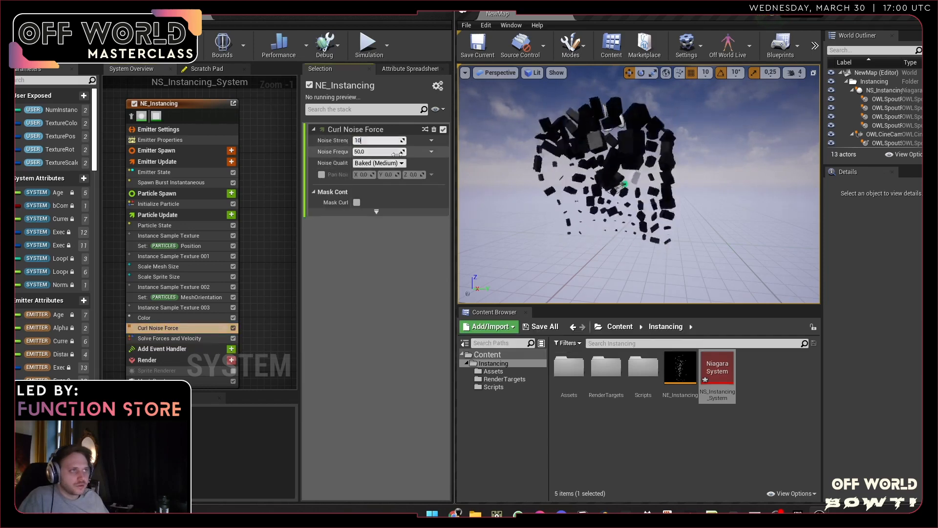
type("10000")
key("Return")
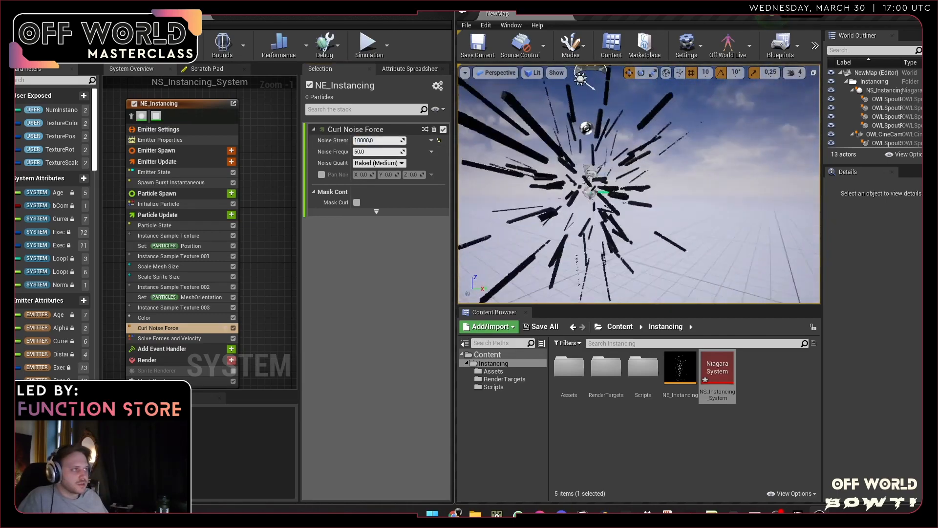
right_click_drag(638, 184, 617, 188)
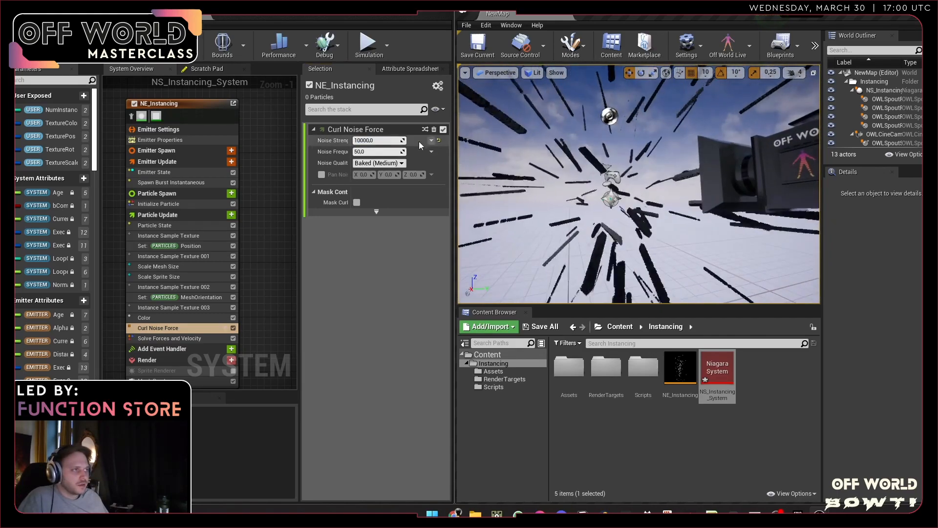
left_click_drag(382, 140, 375, 140)
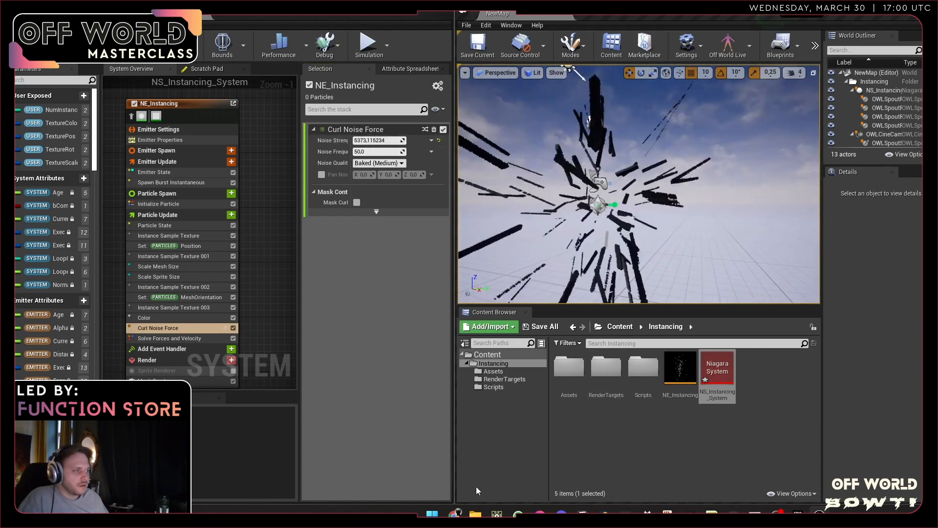
- Switch to the TouchDesigner network and show the settings of the grid1 operator
mouse_move(497, 513)
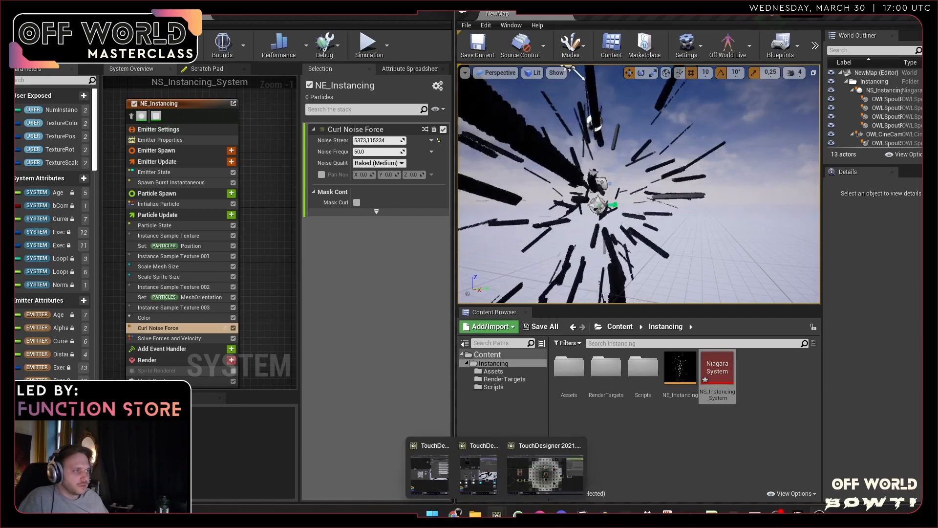
left_click(484, 477)
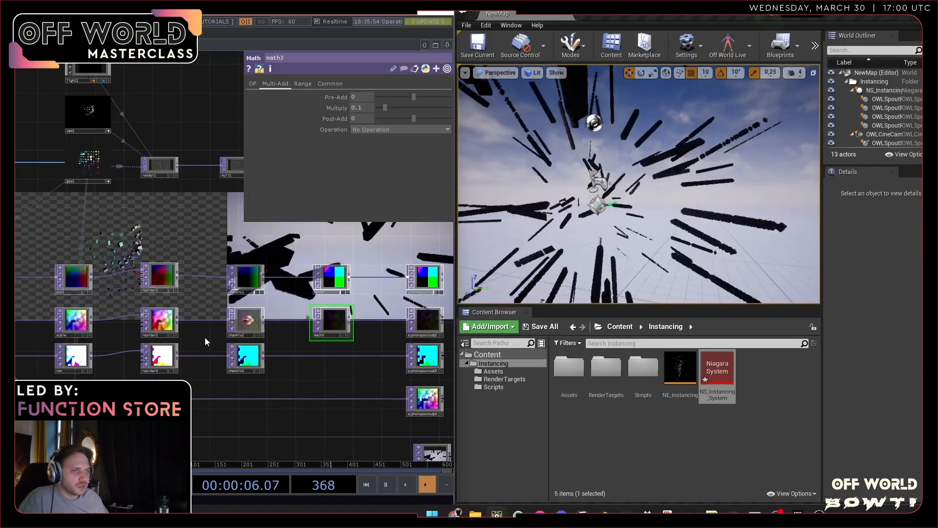
scroll(205, 337, "down", 3)
scroll(210, 313, "up", 5)
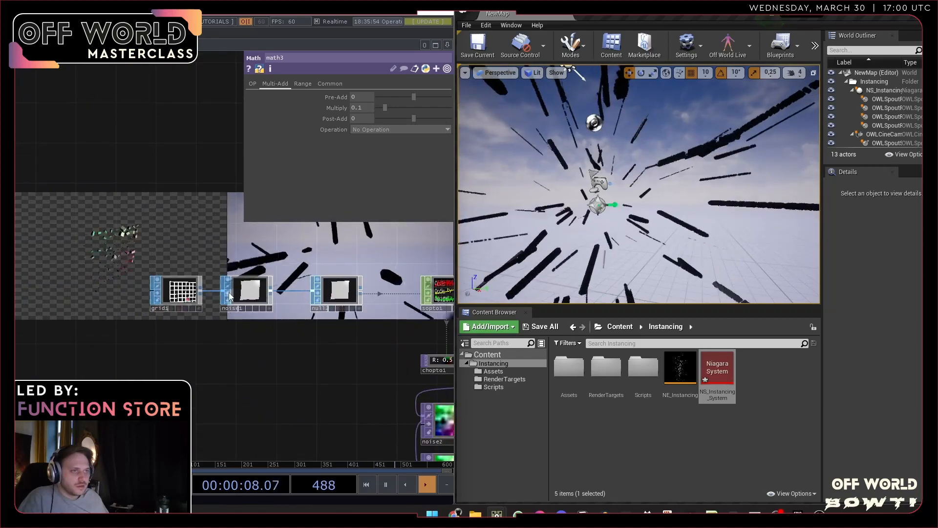
left_click(181, 292)
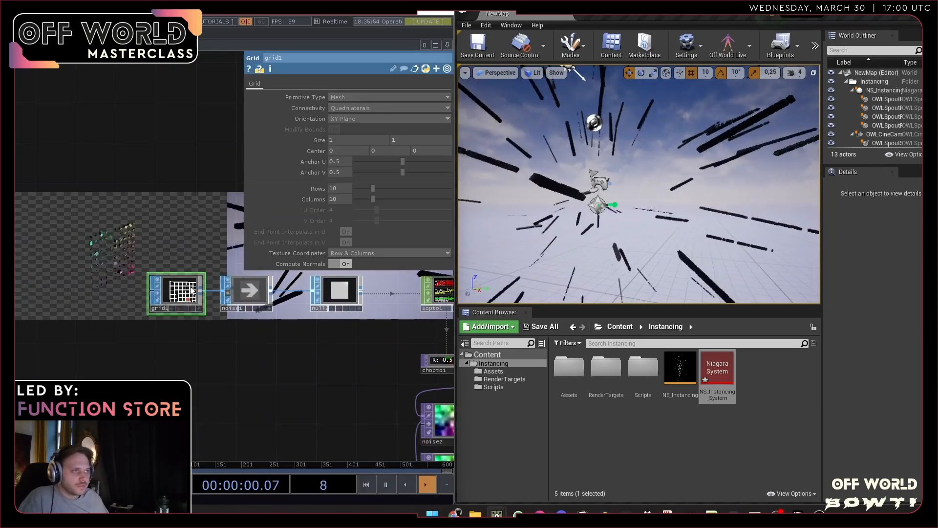
mouse_move(320, 142)
left_mouse_down()
mouse_move(318, 125)
mouse_move(322, 140)
left_mouse_up()
- Follow the network to the position texture chain and show the settings of chanmix1
left_click_drag(174, 349, 50, 329)
middle_click_drag(50, 329, 128, 342)
scroll(256, 338, "up", 5)
left_click_drag(287, 351, 195, 325)
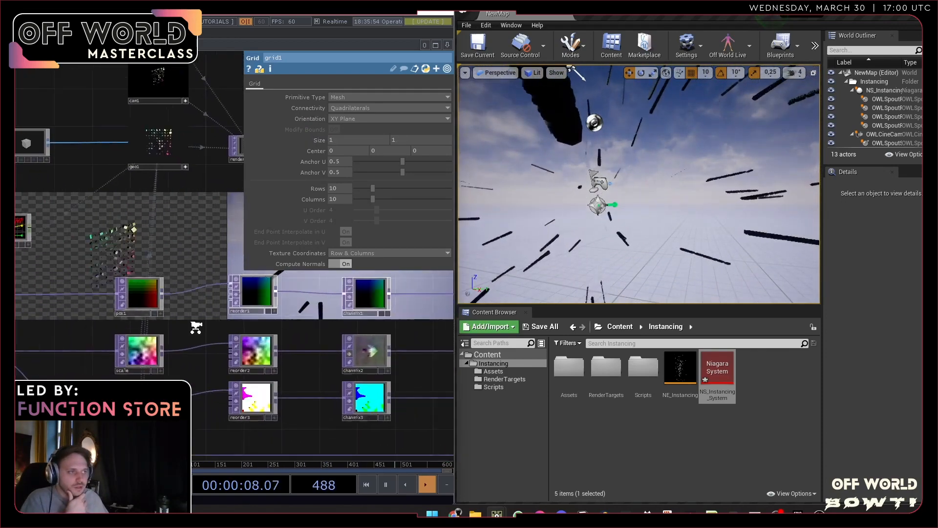
scroll(195, 324, "down", 2)
left_click(315, 312)
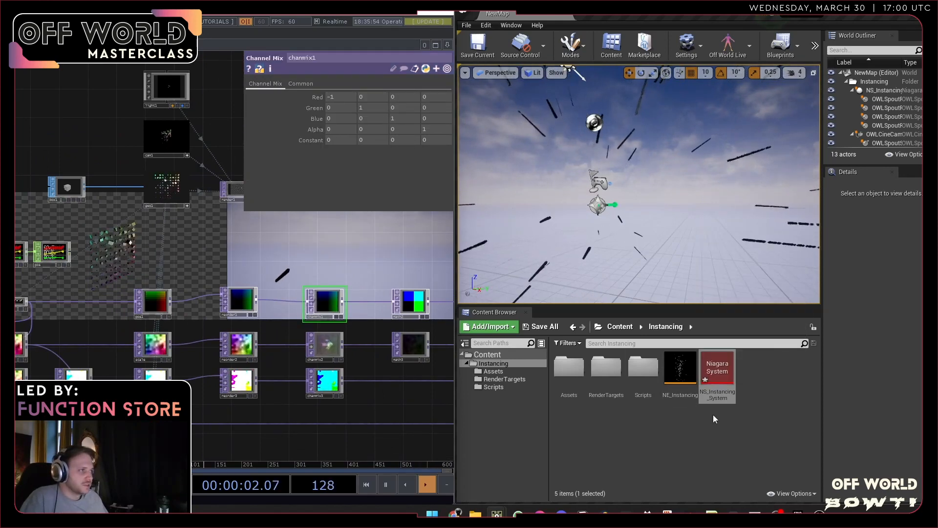
- Return to the Niagara system editor, disable the Curl Noise Force module, and view the instance grid up close in the level
mouse_move(819, 514)
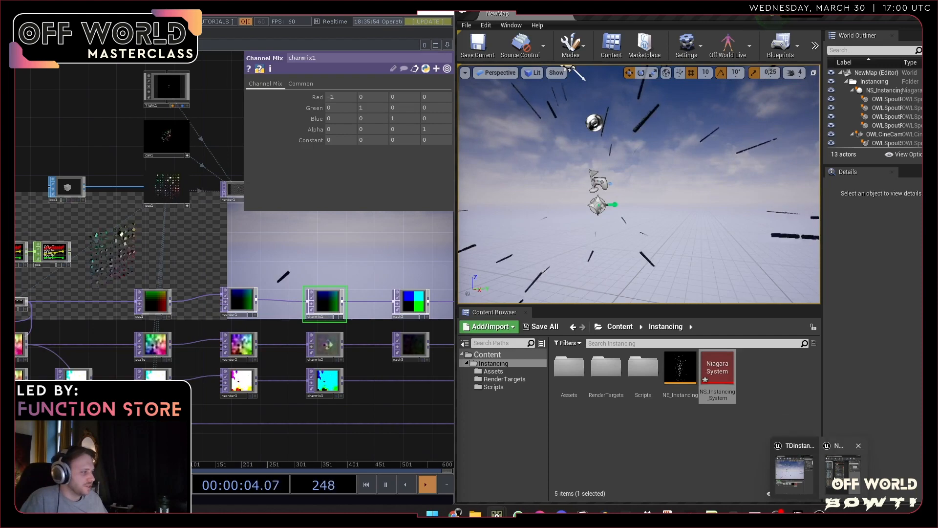
left_click(843, 469)
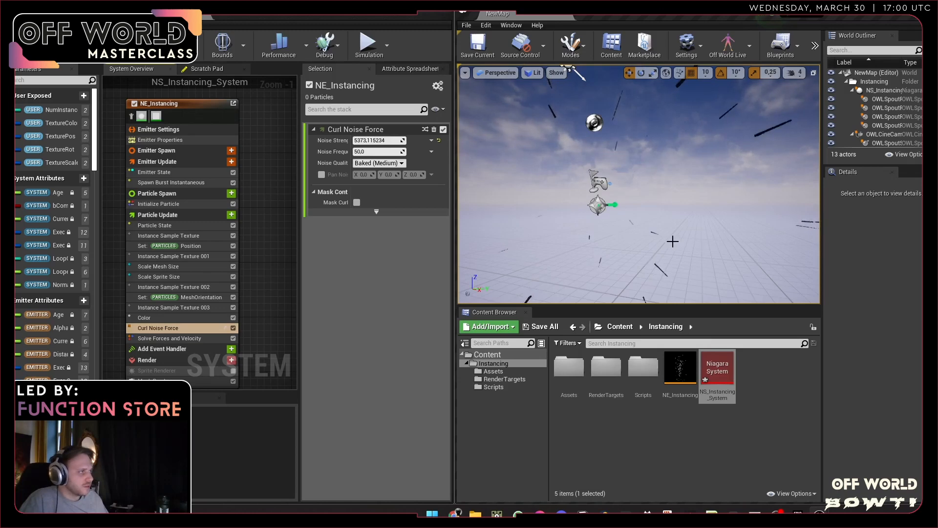
mouse_move(625, 293)
right_mouse_down()
mouse_move(596, 292)
mouse_move(655, 288)
mouse_move(625, 293)
right_mouse_up()
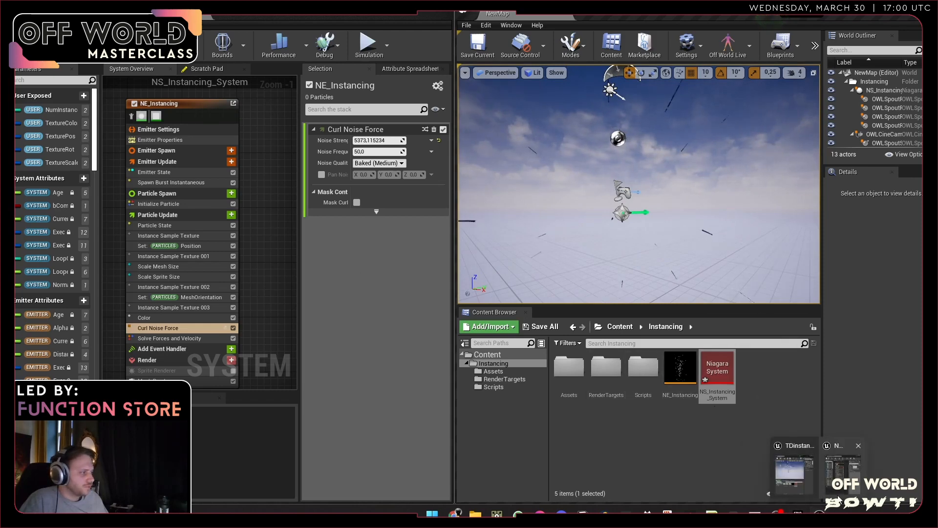
left_click(234, 328)
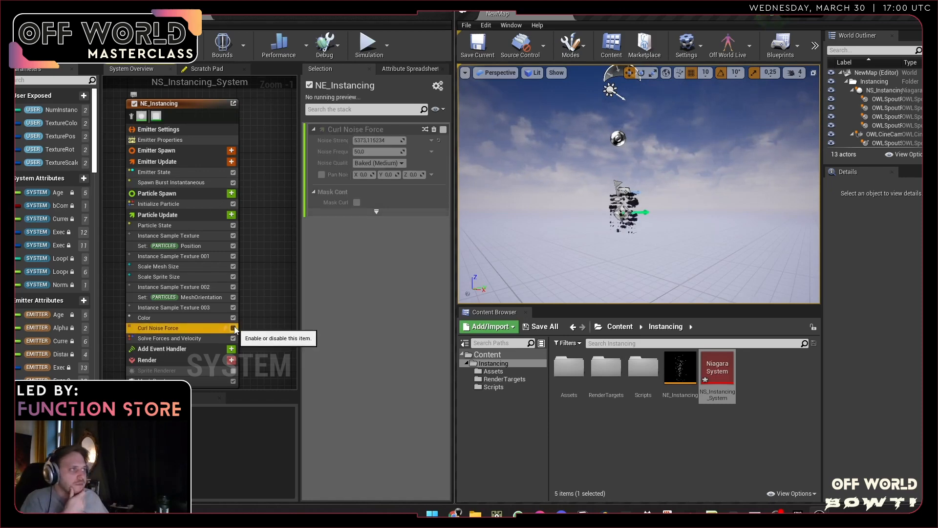
right_click_drag(600, 266, 649, 278)
key("w")
key("s")
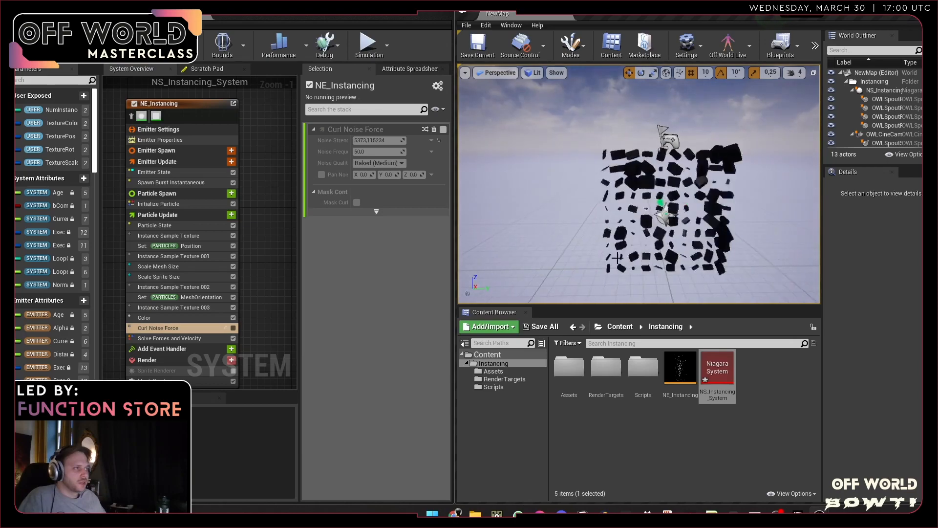
- Switch to TouchDesigner and show the settings of the color texture's output, syphonspoutout4
left_click(417, 13)
left_click_drag(265, 260, 145, 242)
scroll(193, 242, "down", 3)
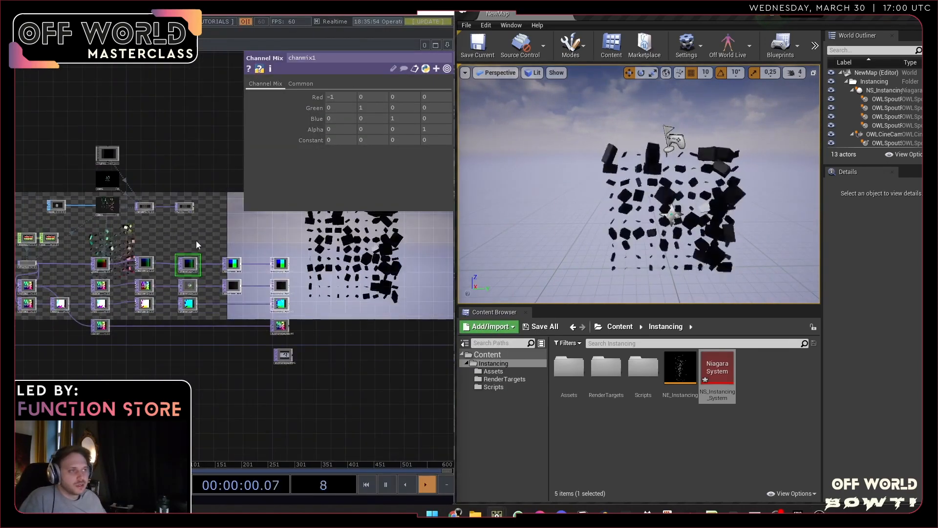
scroll(293, 337, "up", 4)
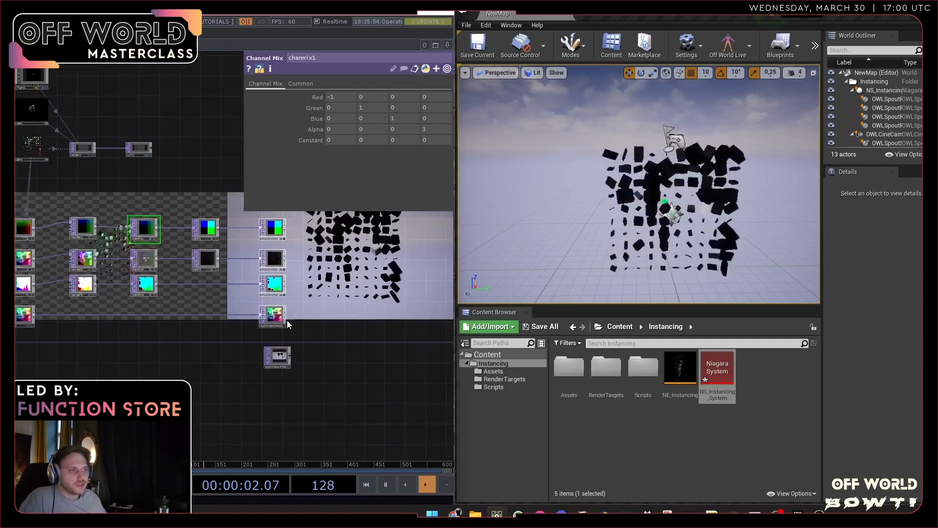
scroll(303, 294, "up", 5)
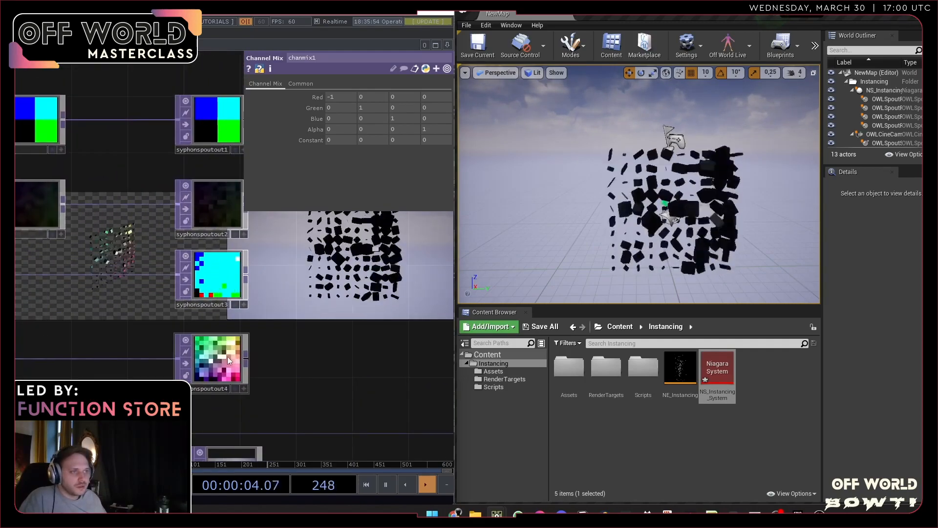
left_click(223, 360)
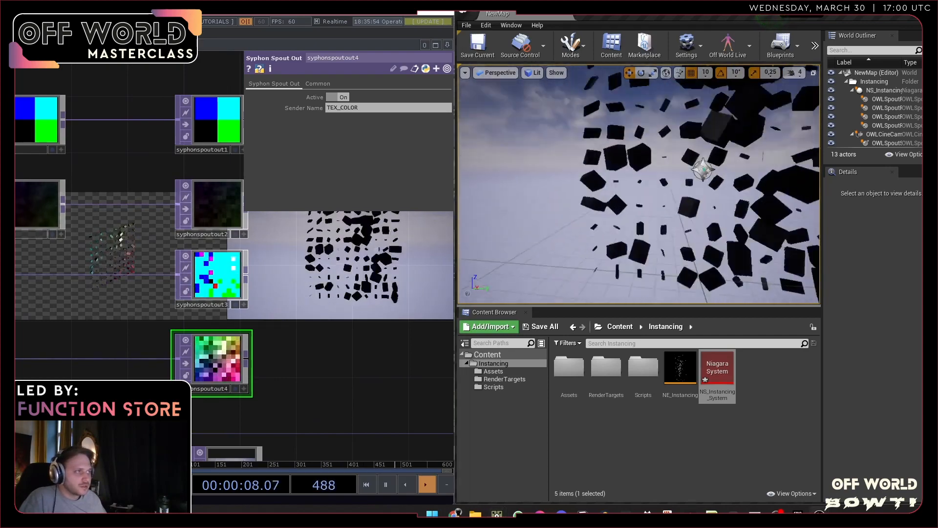
- Open the Assets folder in Unreal's content browser and view the cube instances head-on in the level
double_click(568, 367)
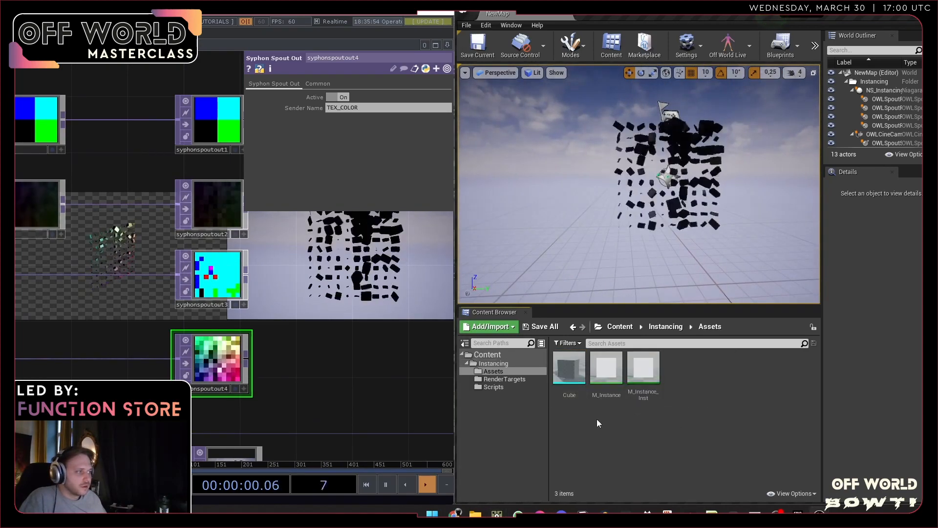
key("w")
right_click_drag(666, 226, 699, 199)
key("d")
key("w")
key("s")
key("s")
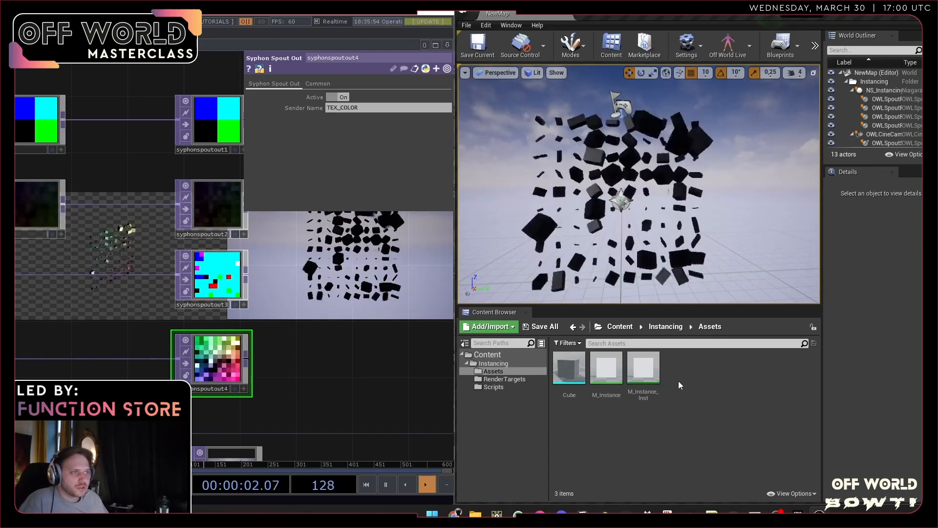
- Return to the Niagara system editor and check the Solve Forces and Velocity, Curl Noise Force and Color modules
mouse_move(820, 512)
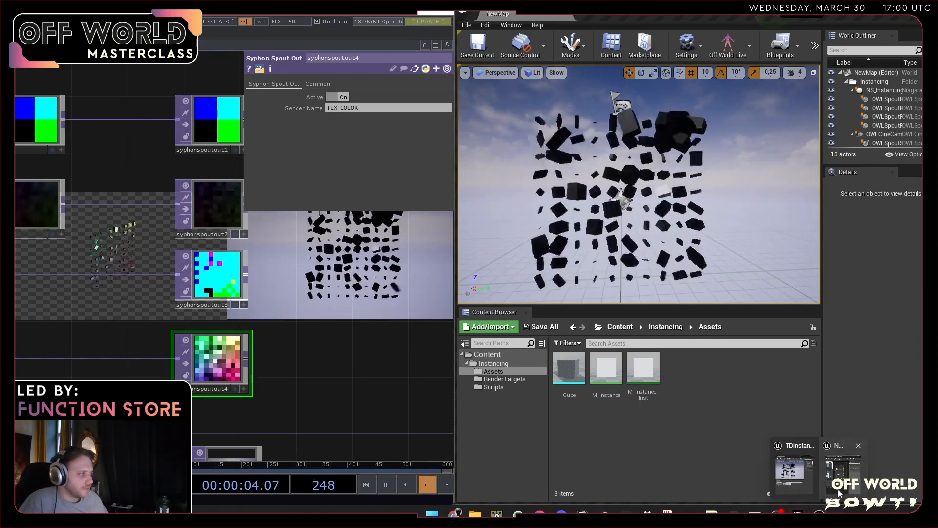
left_click(840, 489)
left_click(166, 338)
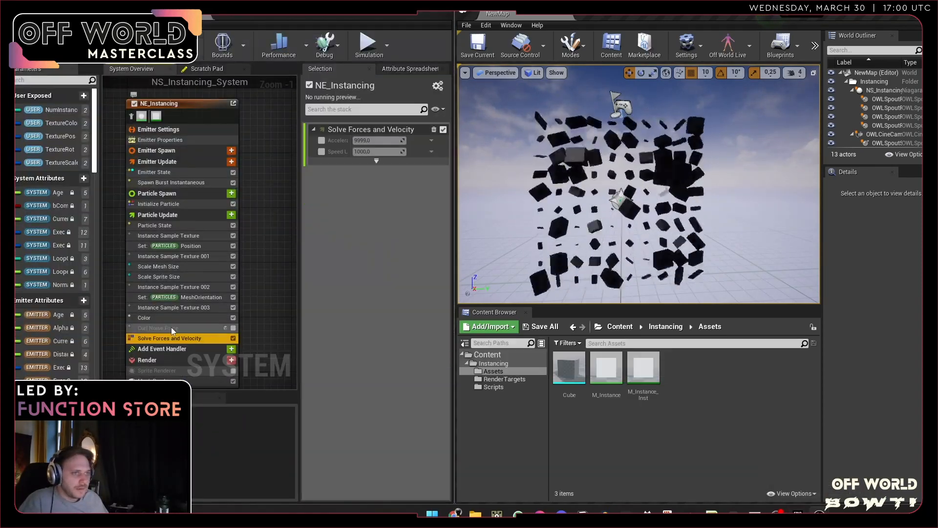
left_click(172, 328)
left_click(186, 318)
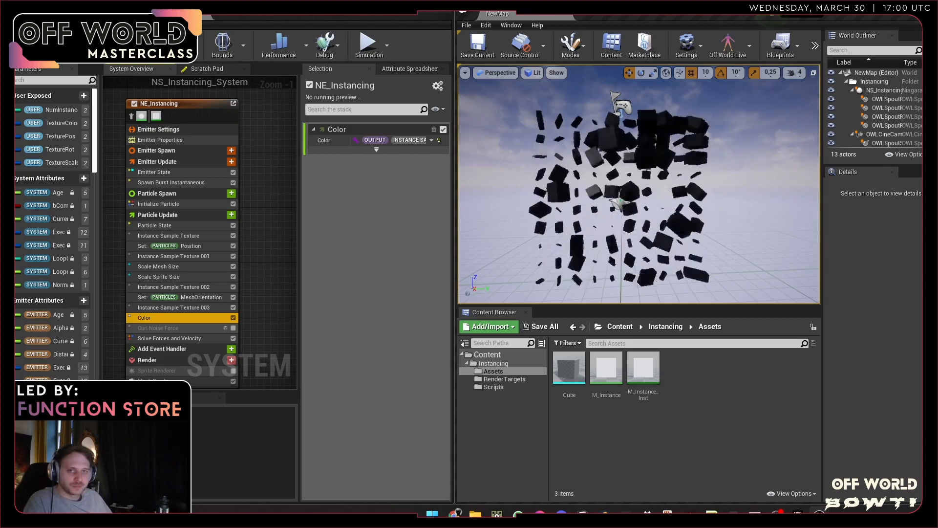
- Switch to TouchDesigner and add a Kinect TOP to the network below the color texture
mouse_move(454, 513)
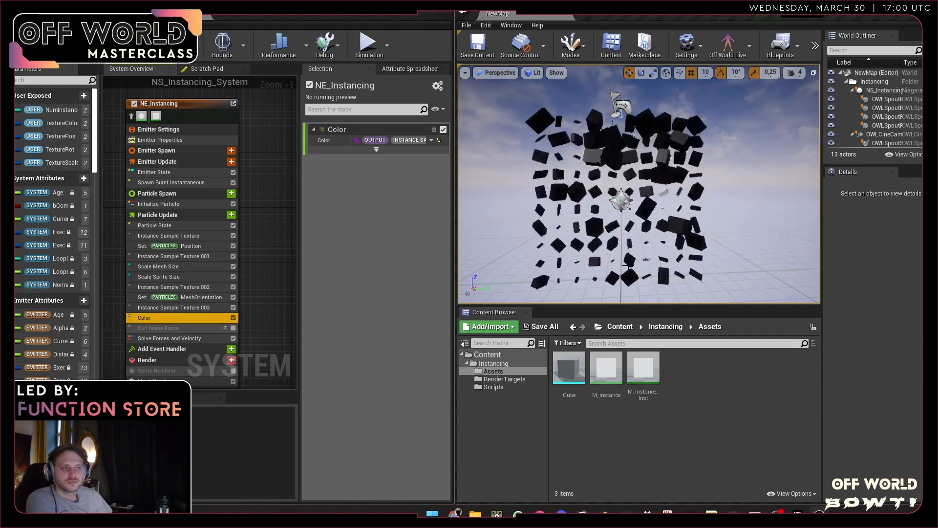
mouse_move(496, 512)
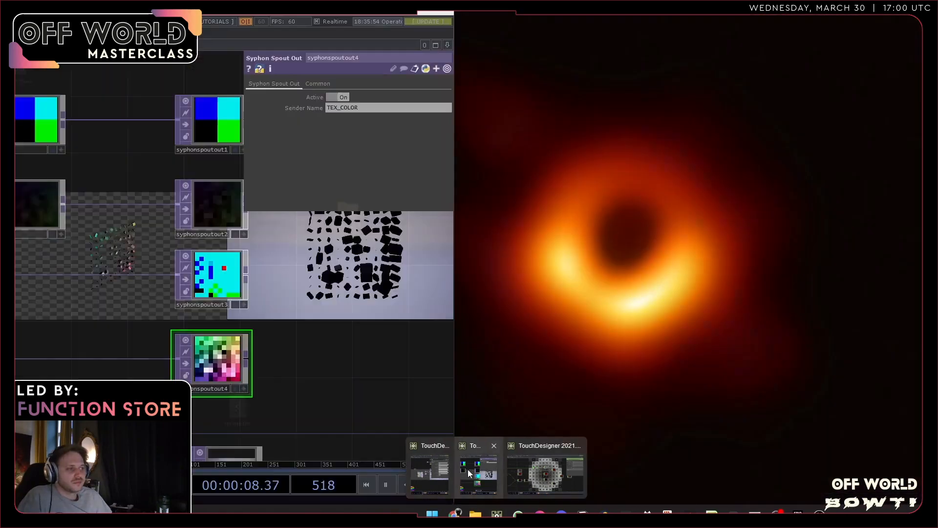
left_click(467, 469)
scroll(377, 315, "down", 6)
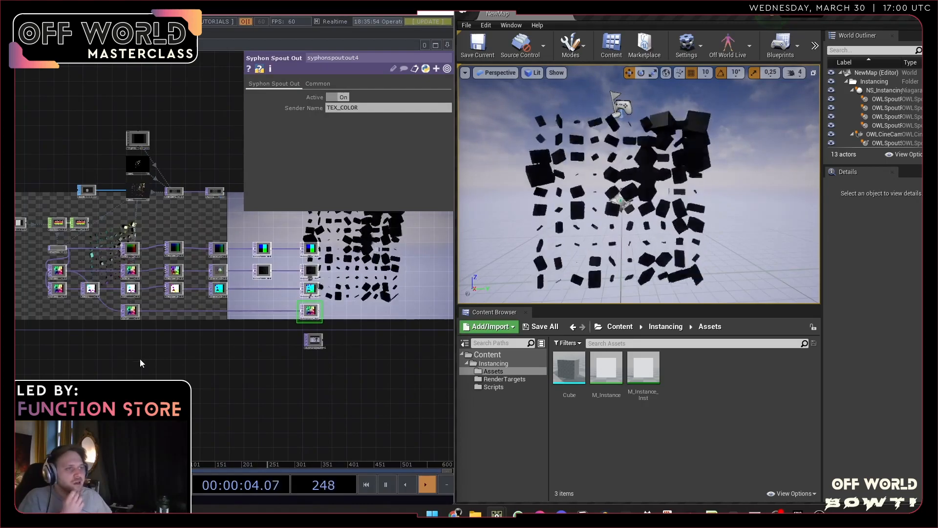
left_click_drag(140, 359, 186, 365)
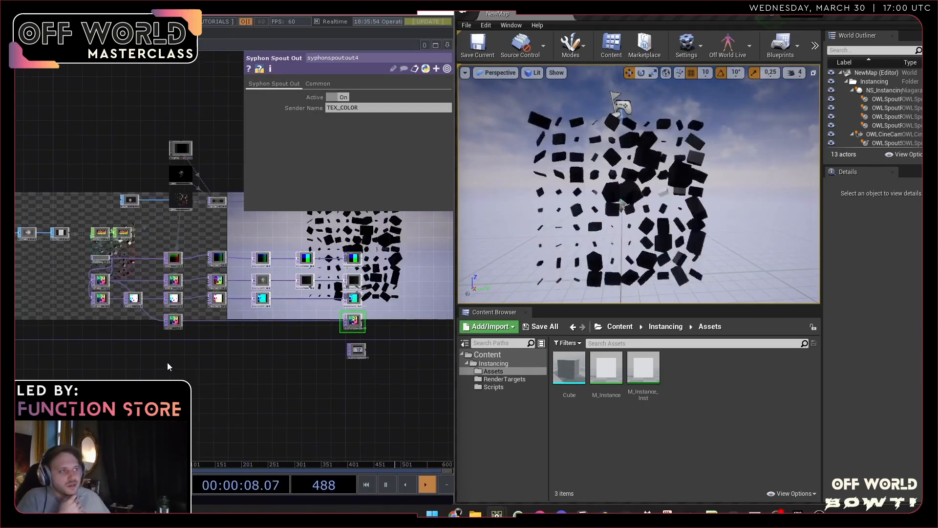
left_click_drag(186, 365, 172, 383)
key("Tab")
type("kine")
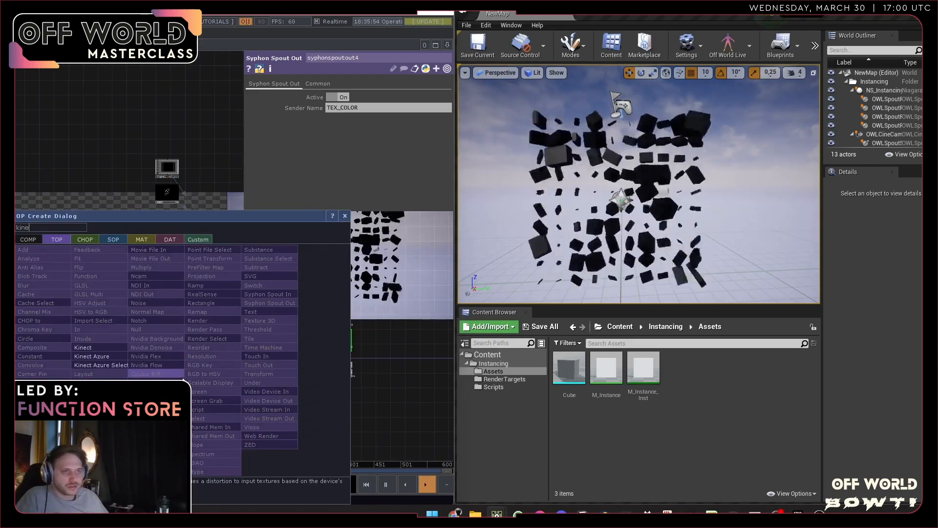
left_click(95, 347)
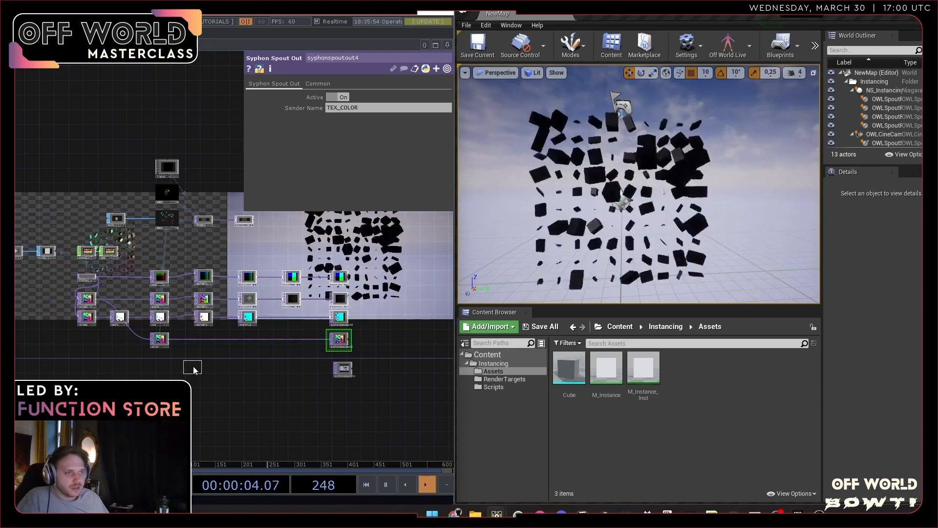
left_click(163, 358)
scroll(163, 357, "up", 3)
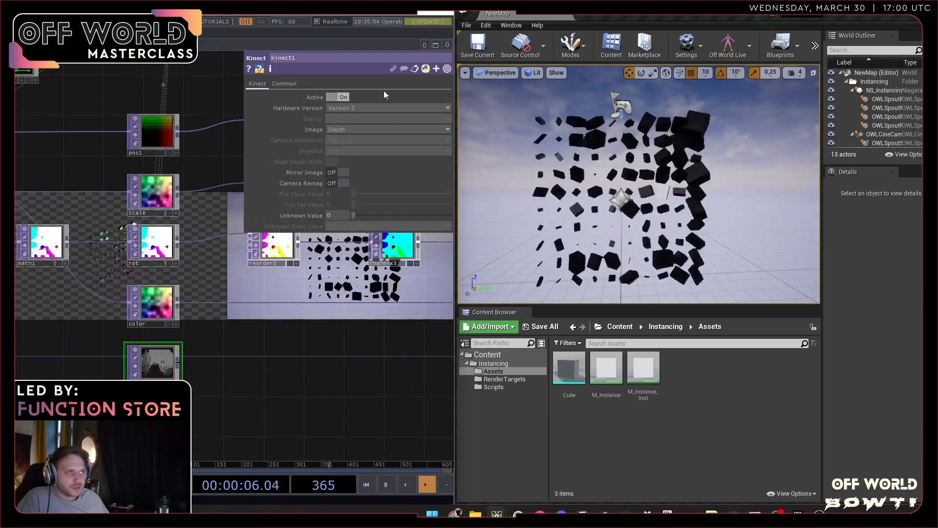
- Set the Kinect TOP's image to Depth Point Cloud and check the operator's info
left_click(352, 129)
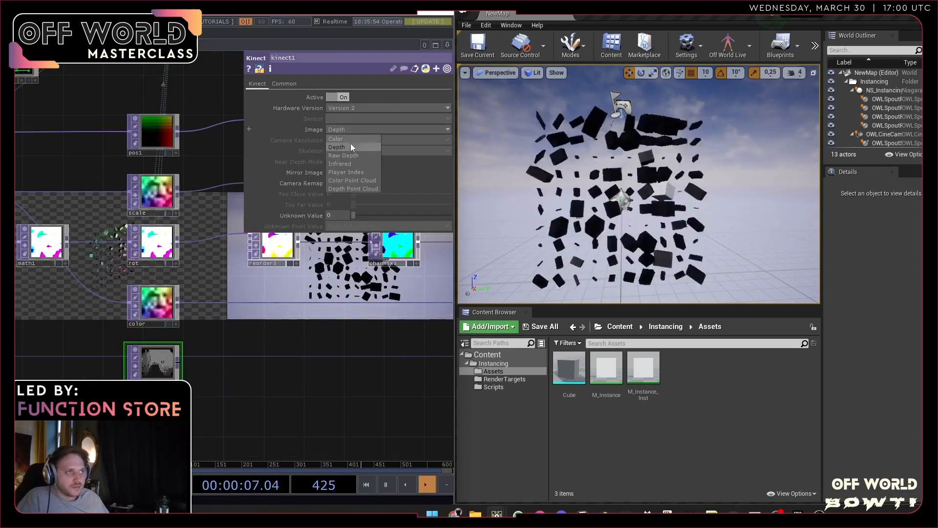
left_click(363, 189)
scroll(209, 407, "down", 2)
middle_click(171, 374)
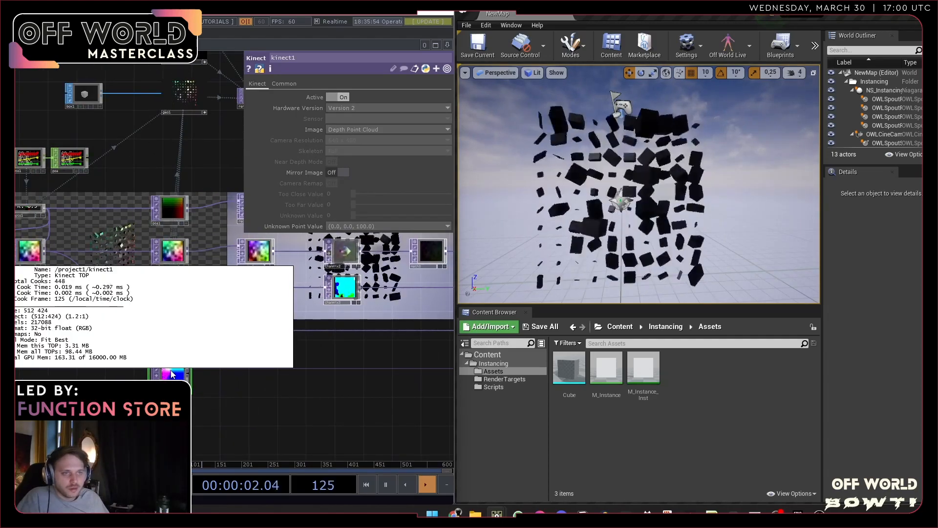
scroll(171, 374, "up", 2)
scroll(179, 375, "up", 2)
- Append a Fit TOP to the Kinect TOP's output
right_click(198, 374)
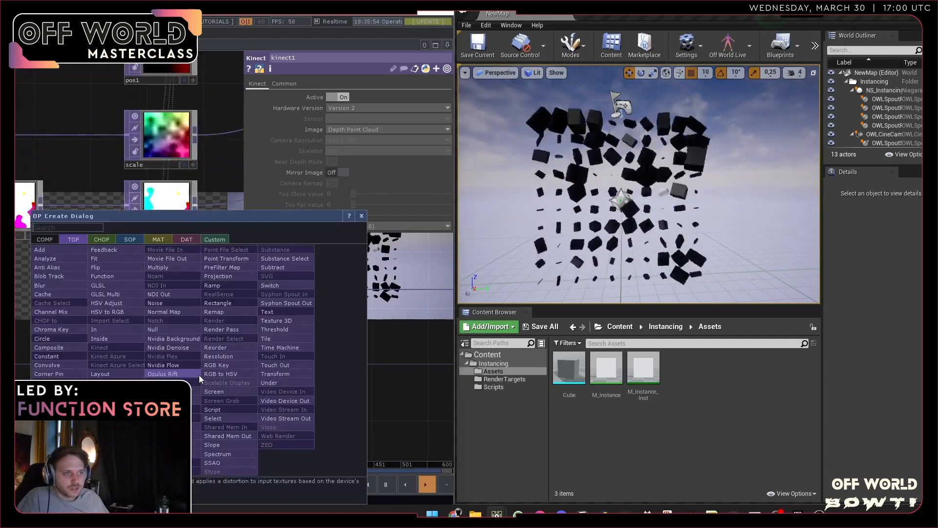
type("f")
left_click(107, 266)
left_click(271, 375)
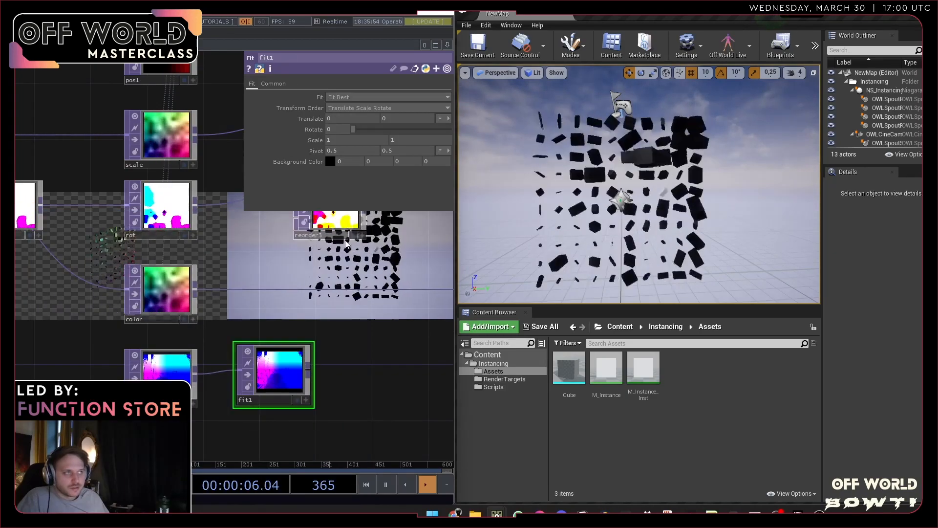
- Check the Fit TOP's info and set its output resolution to 200 by 200
middle_click(292, 379)
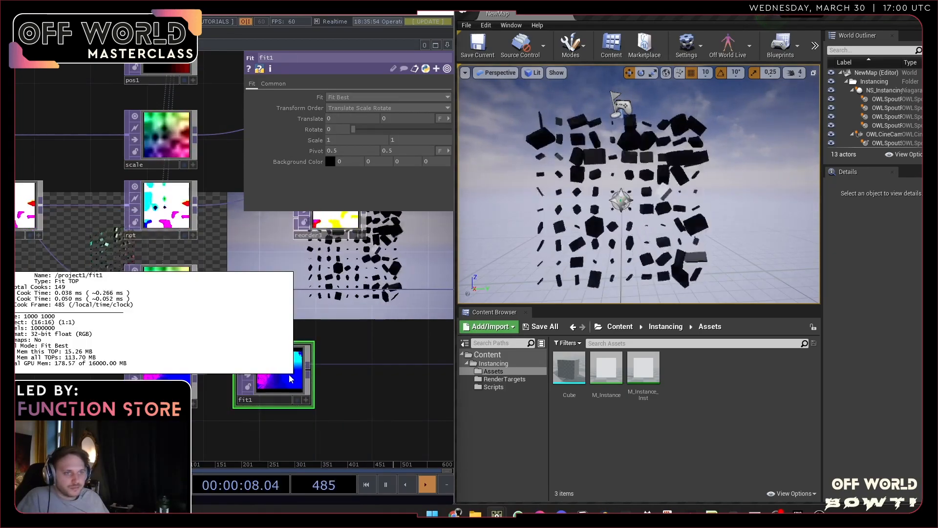
middle_click(283, 382)
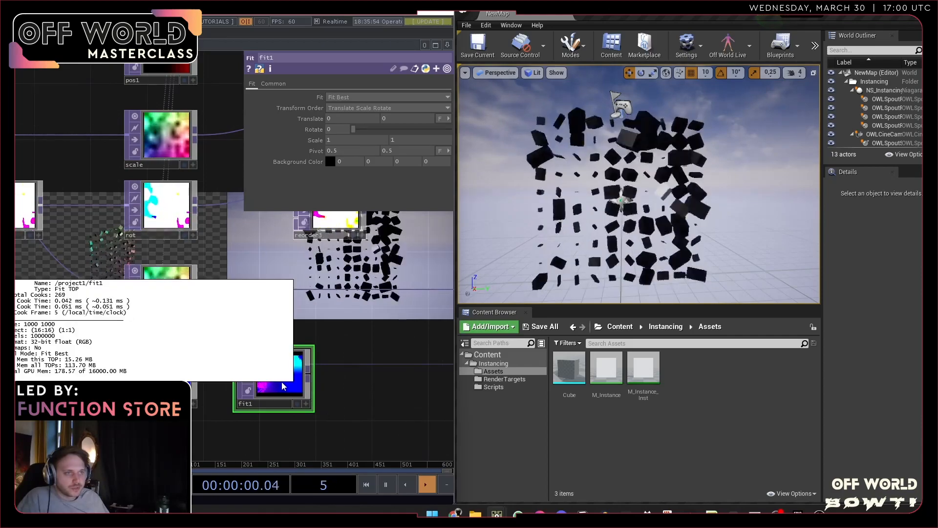
left_click(275, 84)
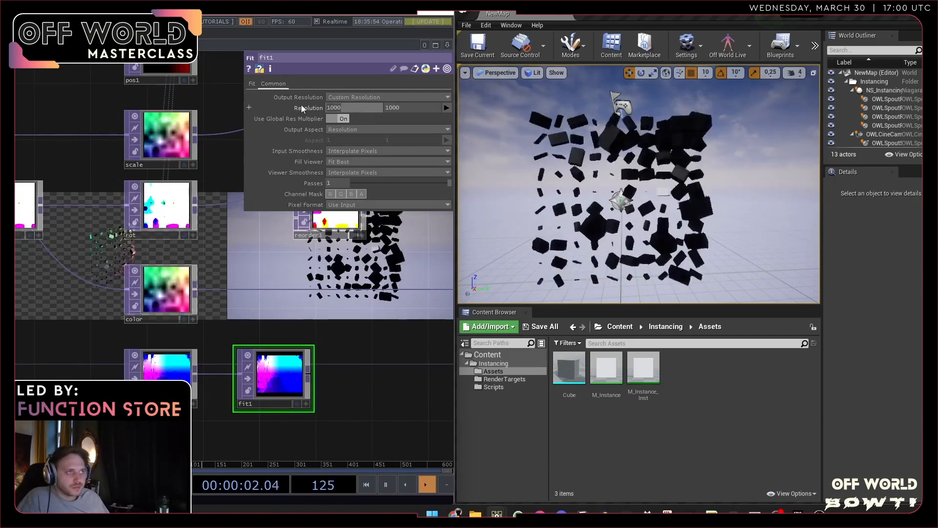
type("200")
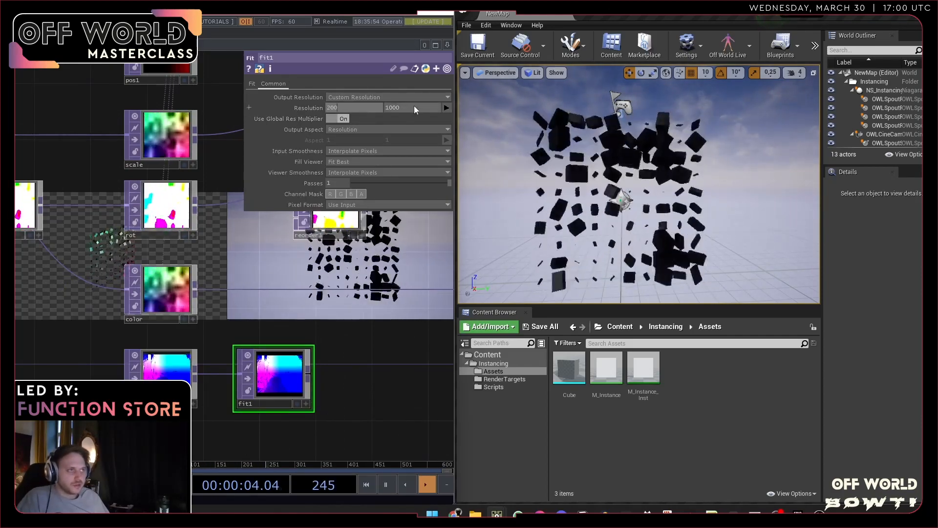
left_click(414, 105)
type("200")
- Move the Kinect TOP and Fit TOP to the start of the texture network, beside the CHOP to TOP
scroll(324, 388, "down", 8)
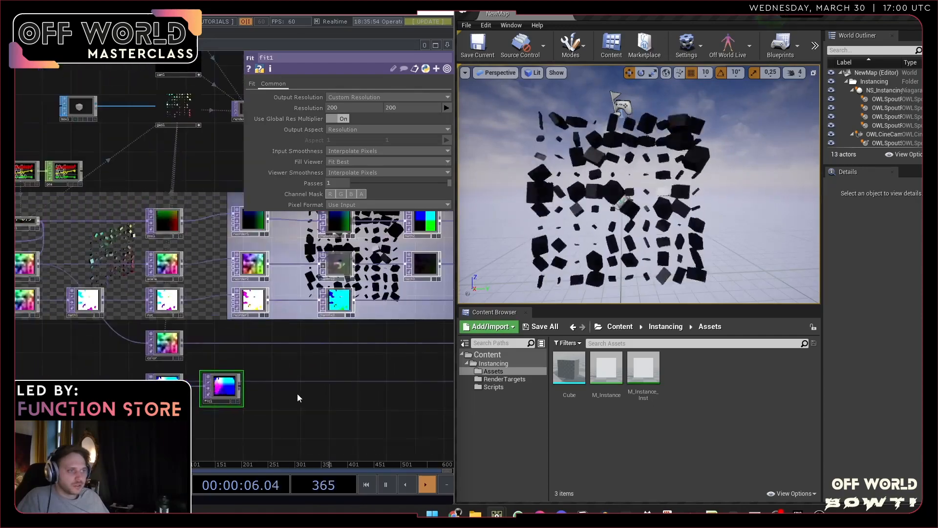
left_click_drag(295, 396, 339, 407)
right_click_drag(191, 404, 275, 377)
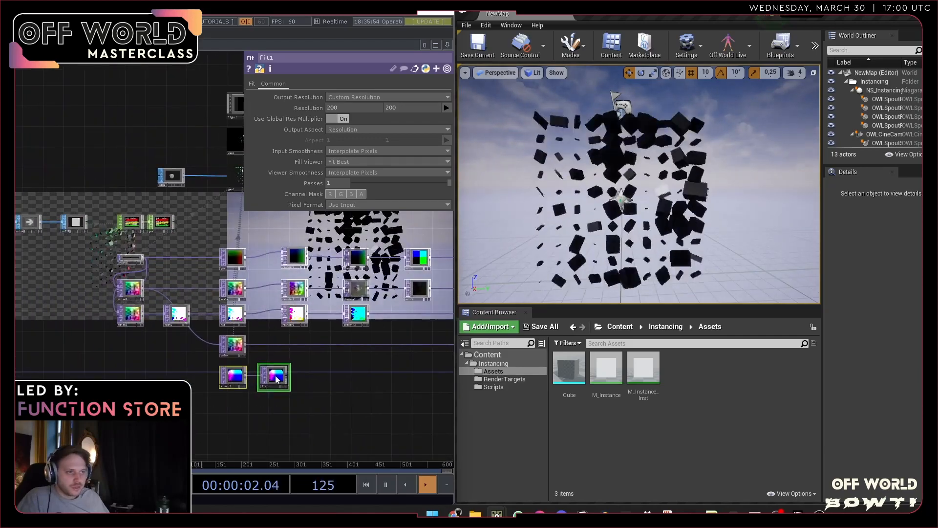
left_click_drag(273, 375, 89, 262)
scroll(105, 261, "up", 5)
left_click_drag(148, 301, 215, 352)
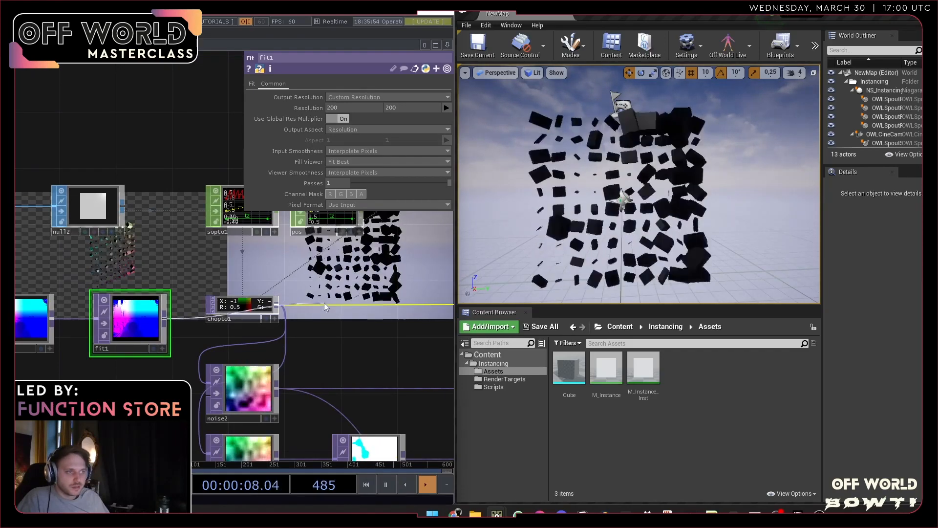
- Move the CHOP to TOP aside and feed the position and noise branches from the Fit TOP instead
left_click_drag(235, 315, 220, 273)
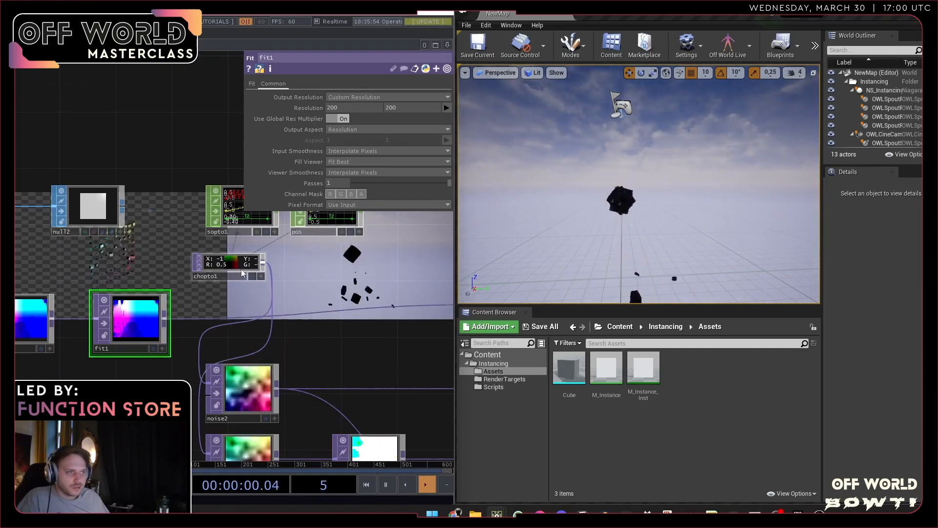
left_click_drag(166, 319, 197, 436)
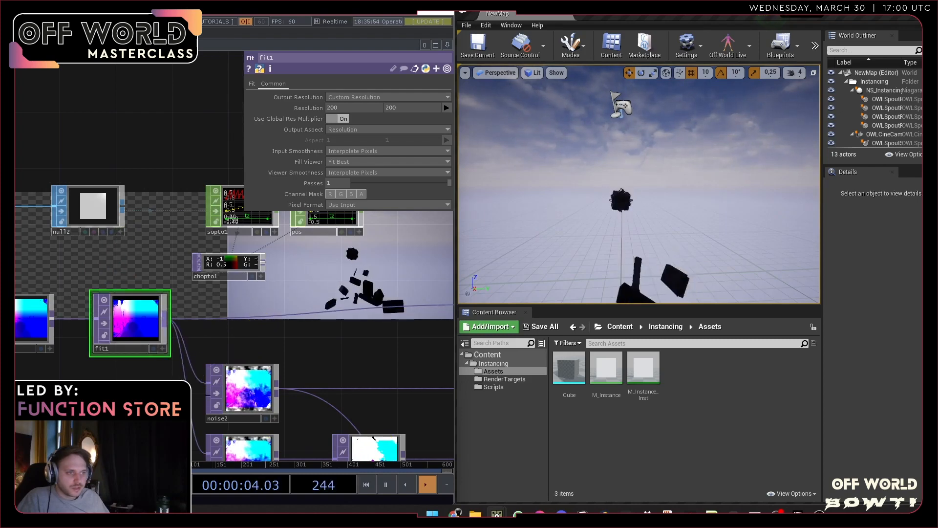
left_click_drag(116, 404, 148, 321)
scroll(149, 321, "down", 6)
left_click_drag(235, 388, 107, 384)
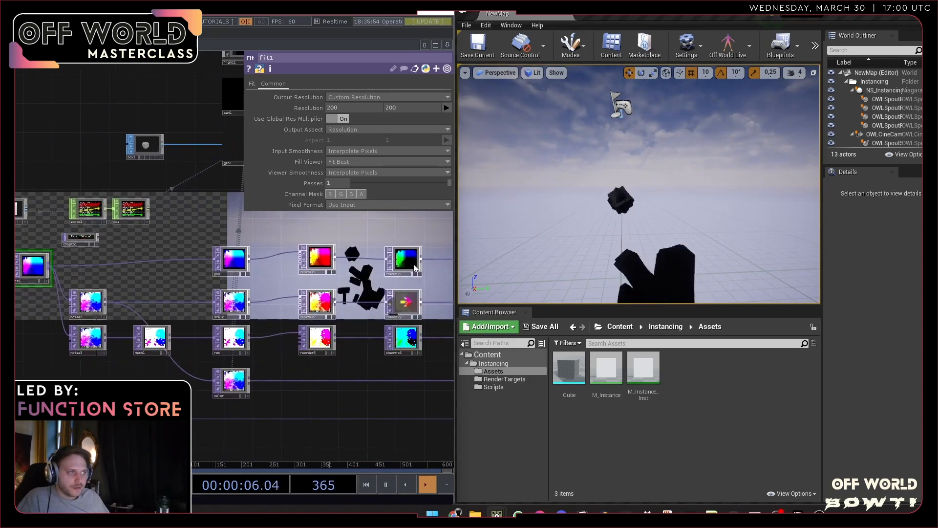
- Check the position Channel Mix TOP's info and set NumInstances of NS_Instancing_System in Unreal to 40000
middle_click(414, 267)
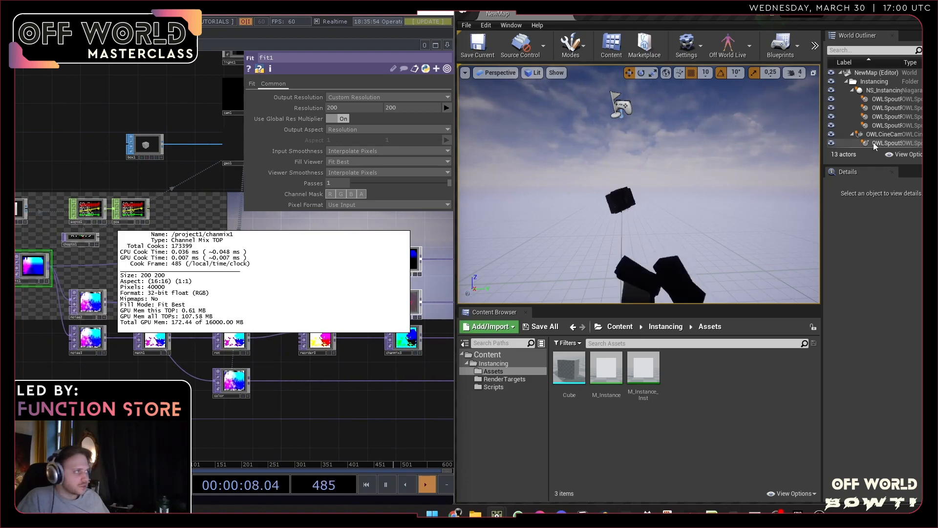
left_click(889, 90)
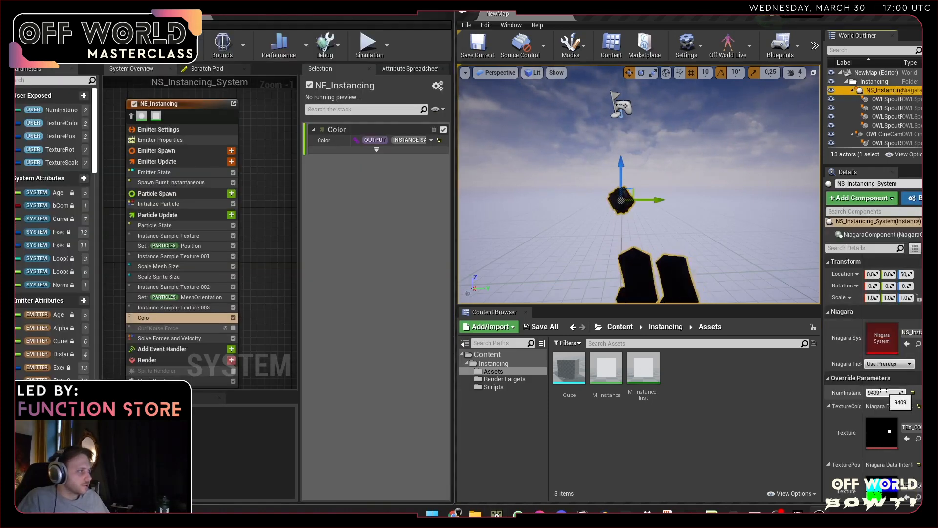
left_click(892, 392)
type("40000")
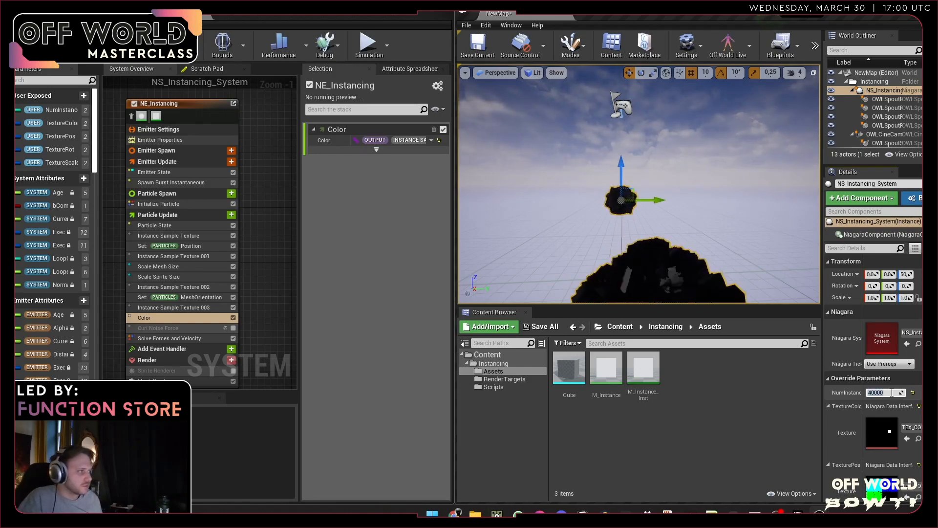
key("Return")
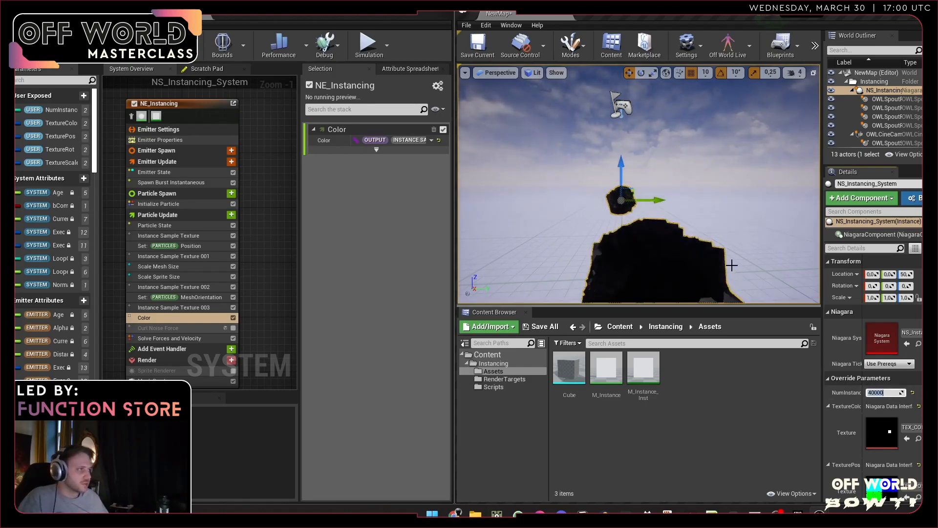
- Inspect the Kinect-driven instances from several angles in the Unreal viewport and compare them with the TouchDesigner network
key("s")
right_click_drag(639, 184, 496, 173)
key("d")
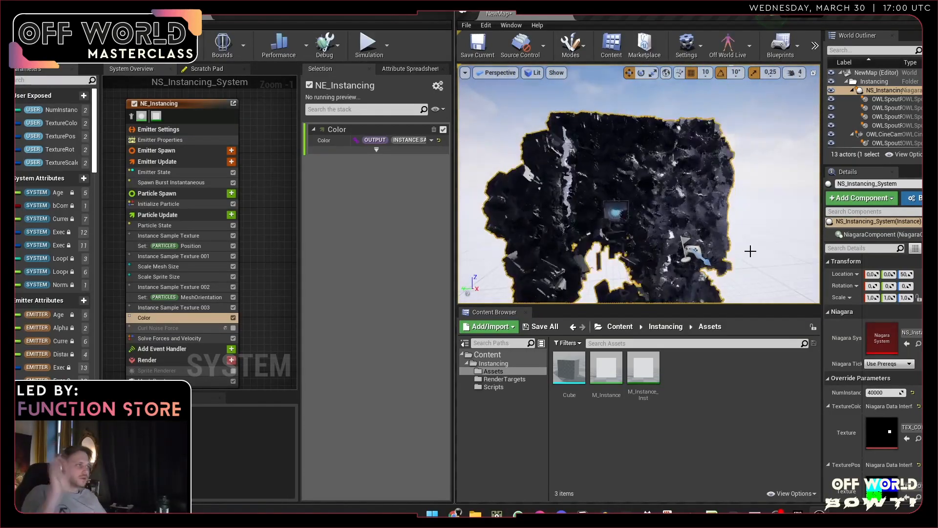
key("f")
right_click_drag(750, 251, 728, 247)
key("s")
right_click_drag(771, 220, 773, 220)
key("w")
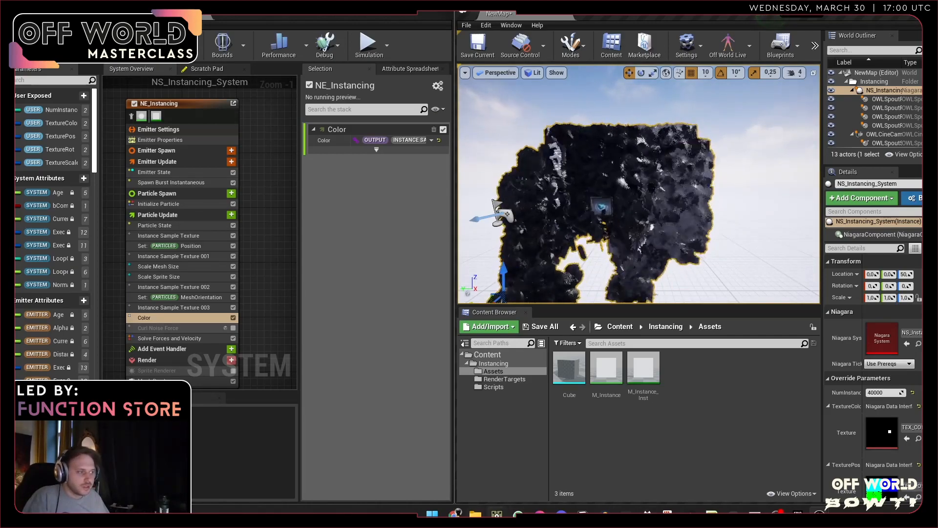
mouse_move(496, 514)
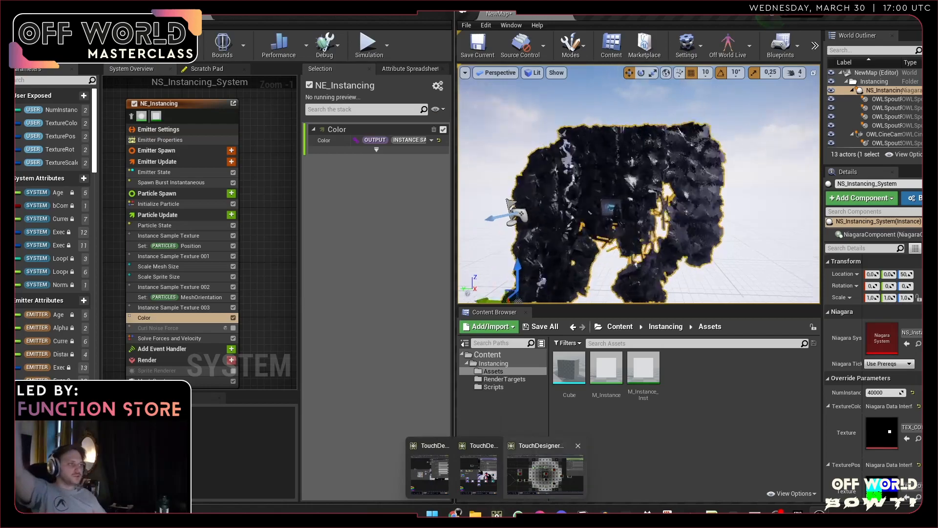
left_click(544, 473)
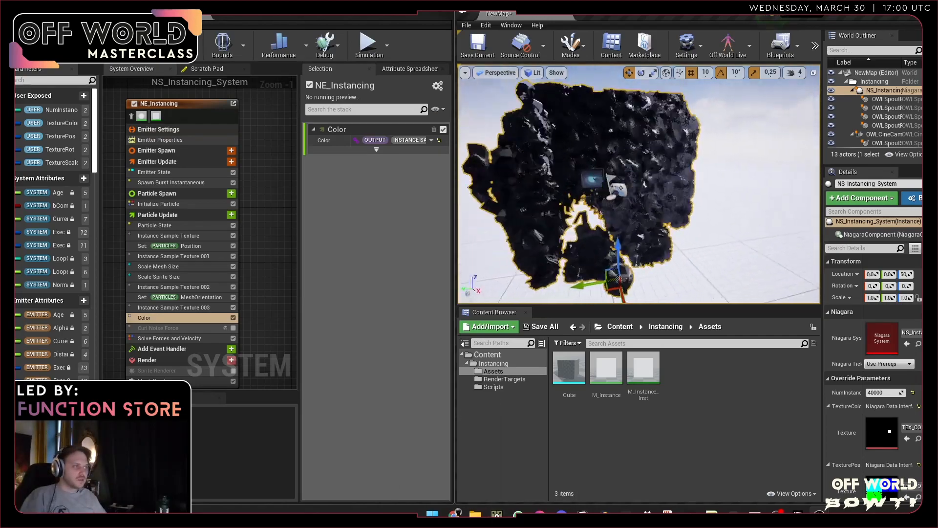
right_click_drag(639, 195, 635, 127)
right_click_drag(699, 215, 638, 262)
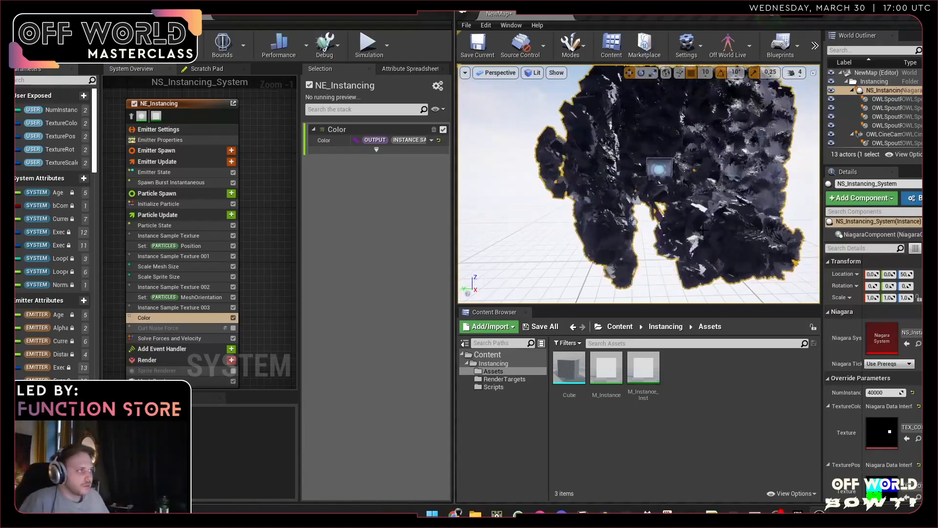
mouse_move(497, 514)
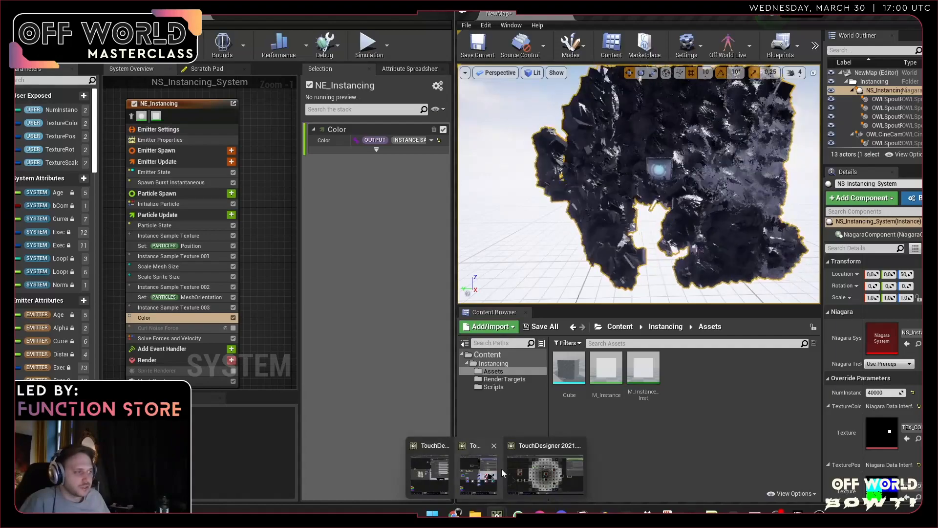
left_click(487, 475)
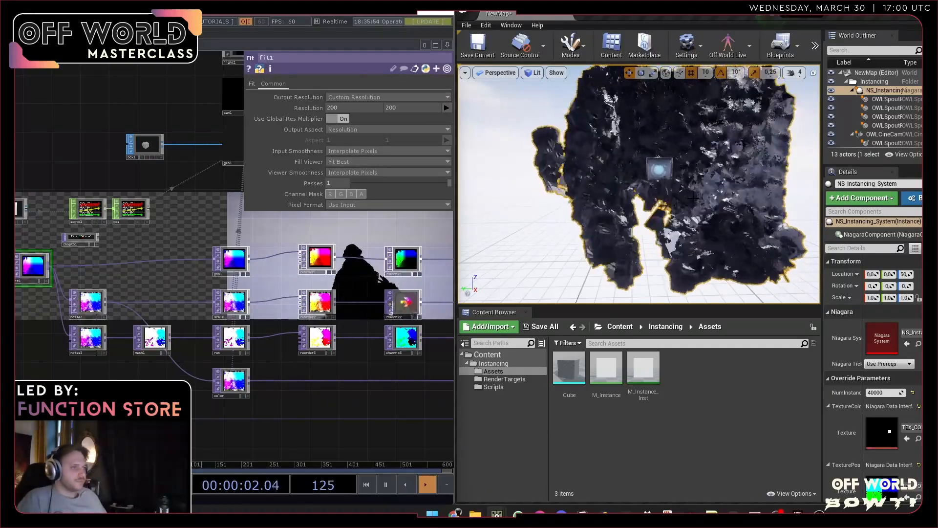
right_click_drag(606, 99, 616, 100)
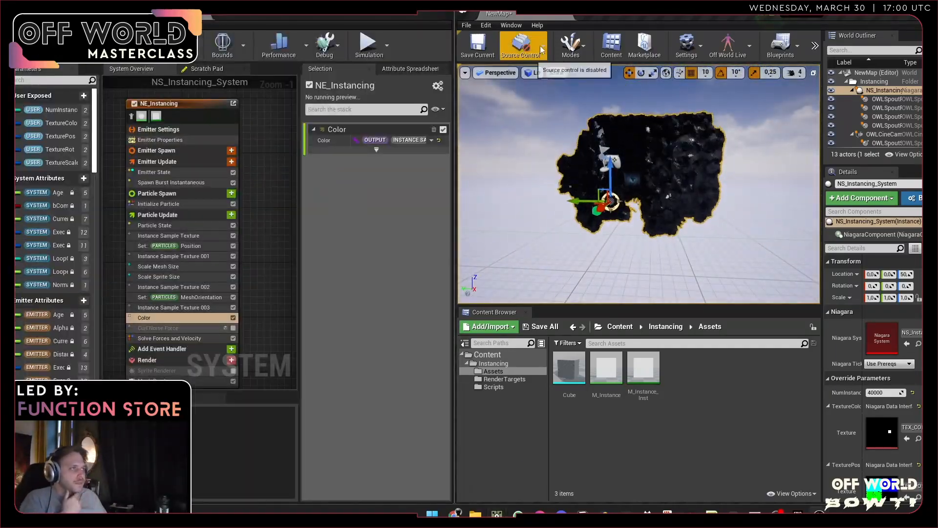
- Try a NumInstances value of 200 on NS_Instancing_System and set it back to 9409
left_click(897, 392)
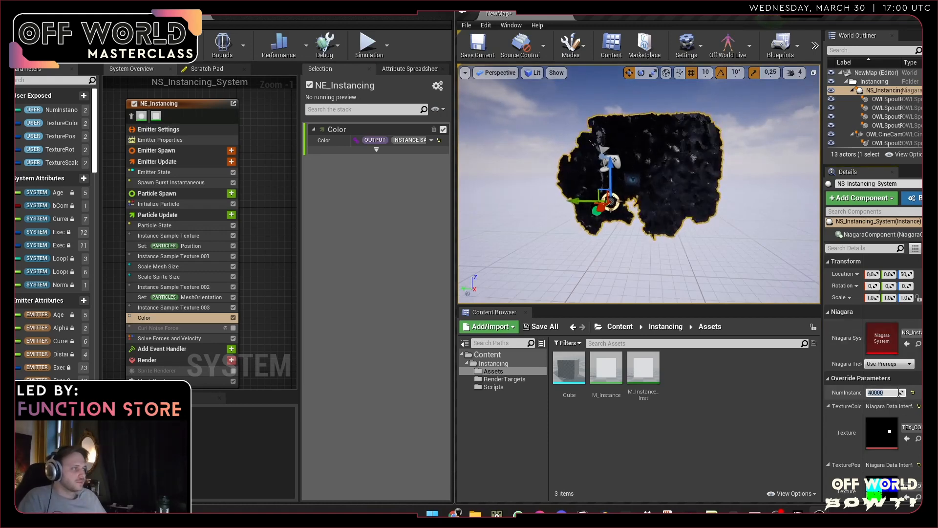
type("2000")
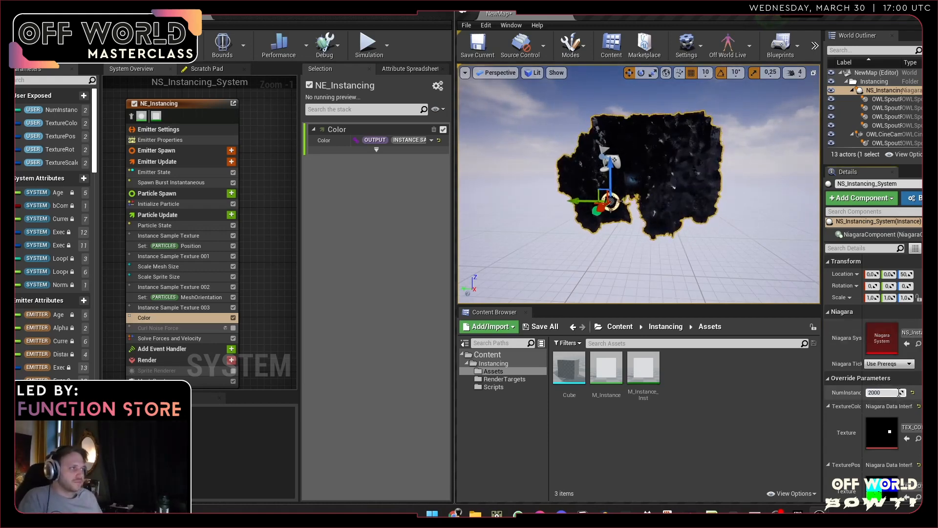
key("BackSpace")
key("Return")
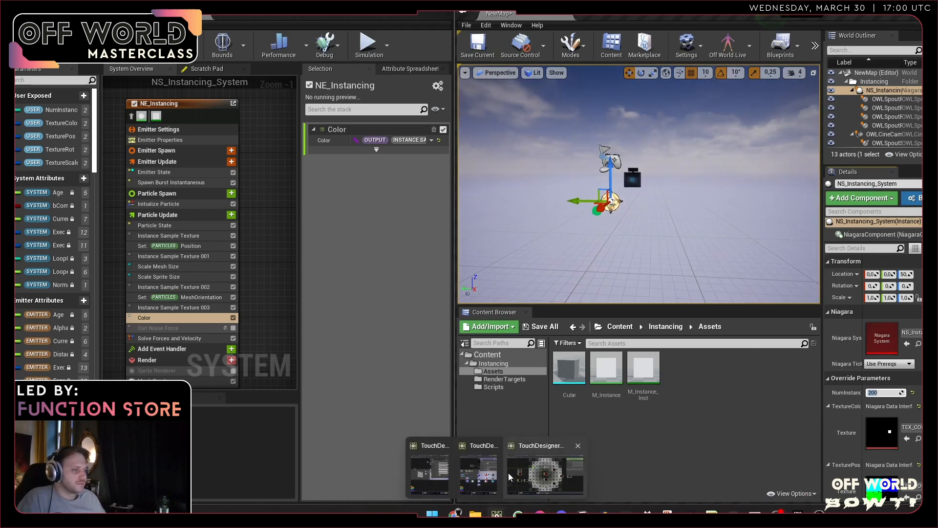
type("9409")
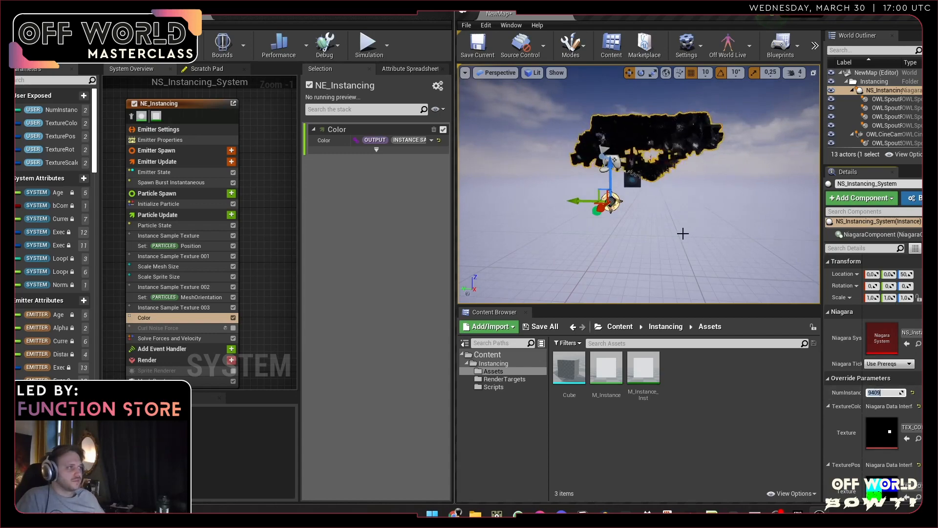
- Switch to TouchDesigner and undo the rewiring of the branches to the Fit TOP
mouse_move(497, 514)
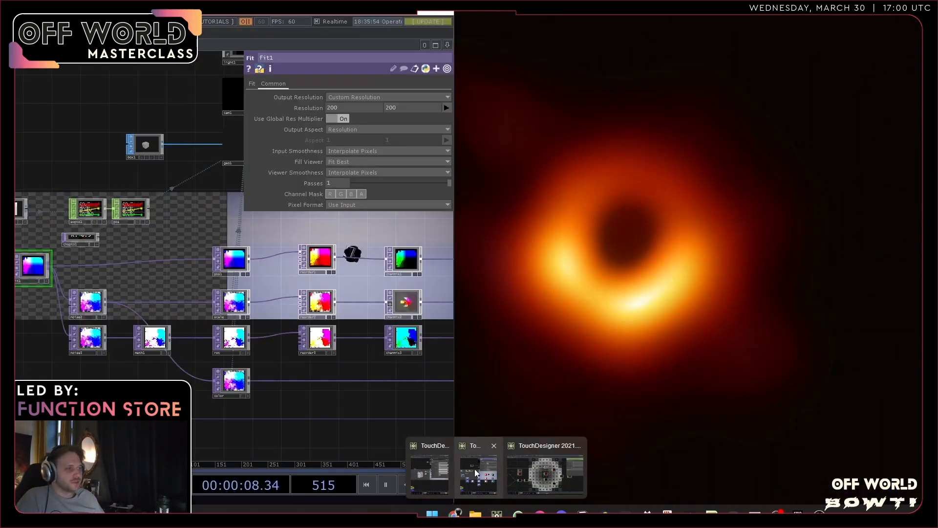
left_click(474, 468)
scroll(318, 364, "down", 6)
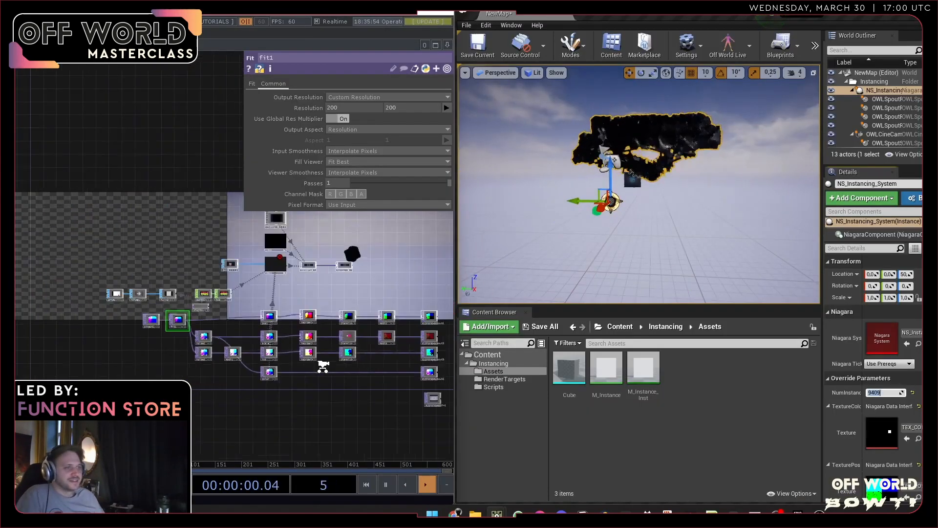
scroll(315, 382, "up", 4)
key("ctrl+z")
key("ctrl+z")
key("ctrl+z")
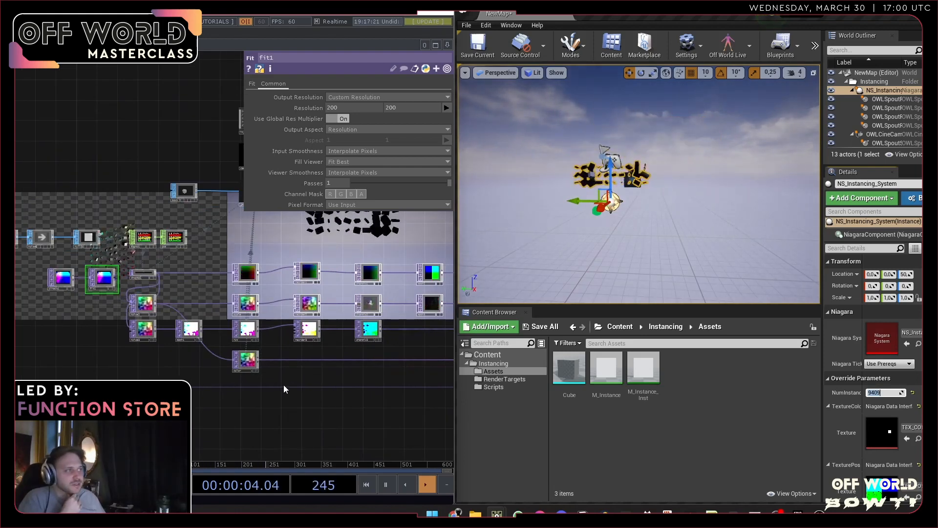
- Respawn the instances in Unreal by setting NumInstances to 0 and back to 9409
left_click(886, 392)
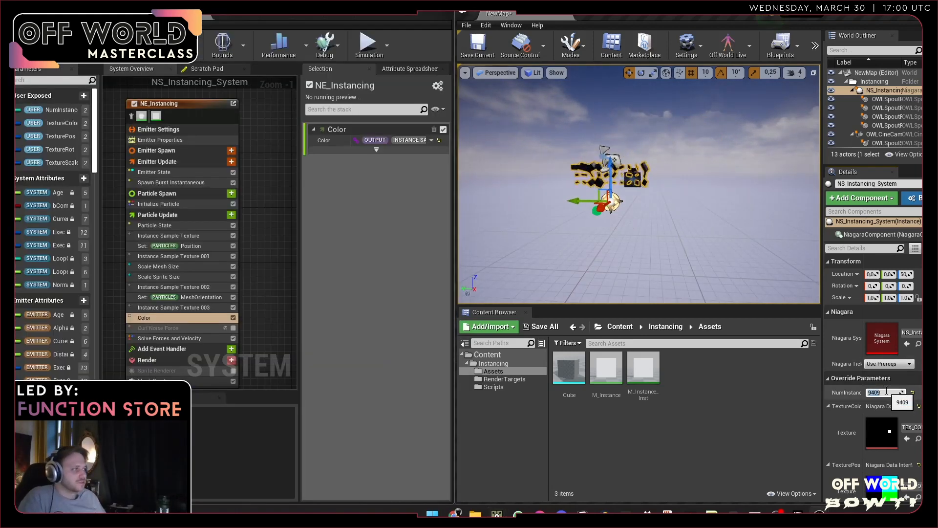
type("0")
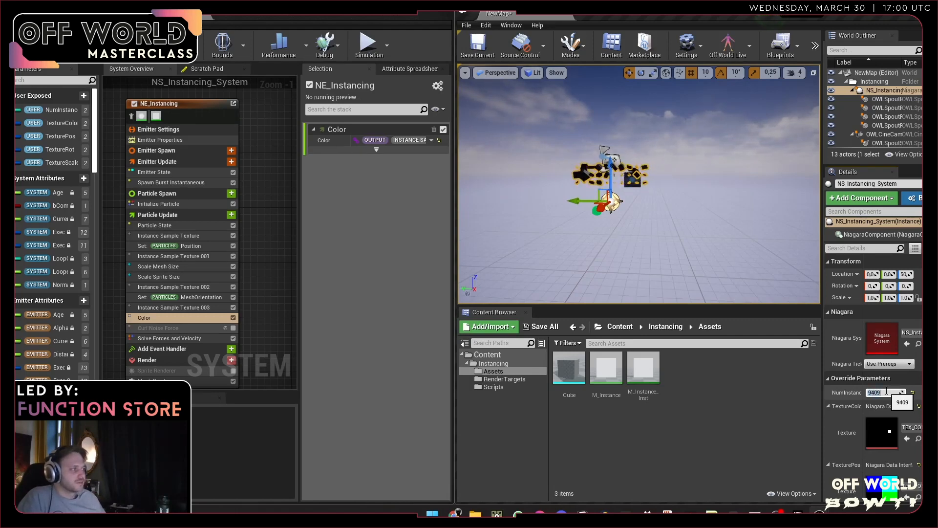
key("Return")
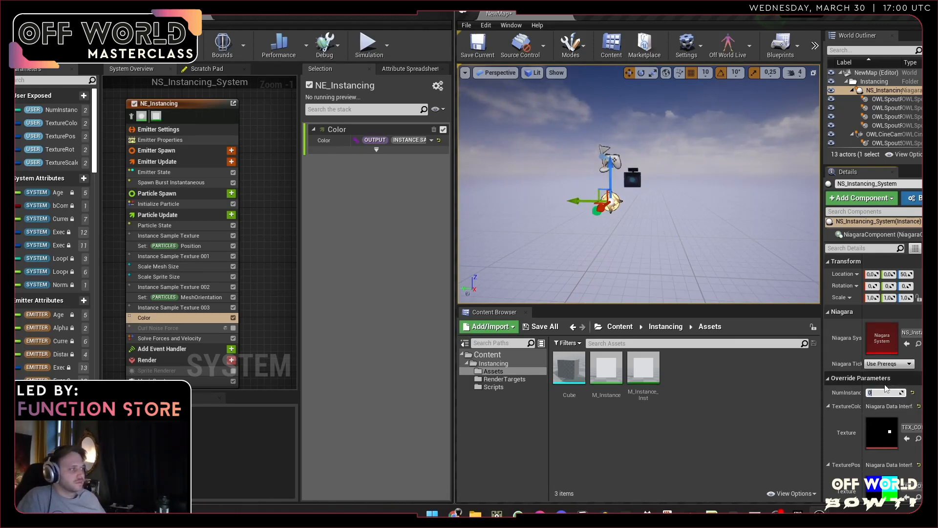
type("9409")
key("Return")
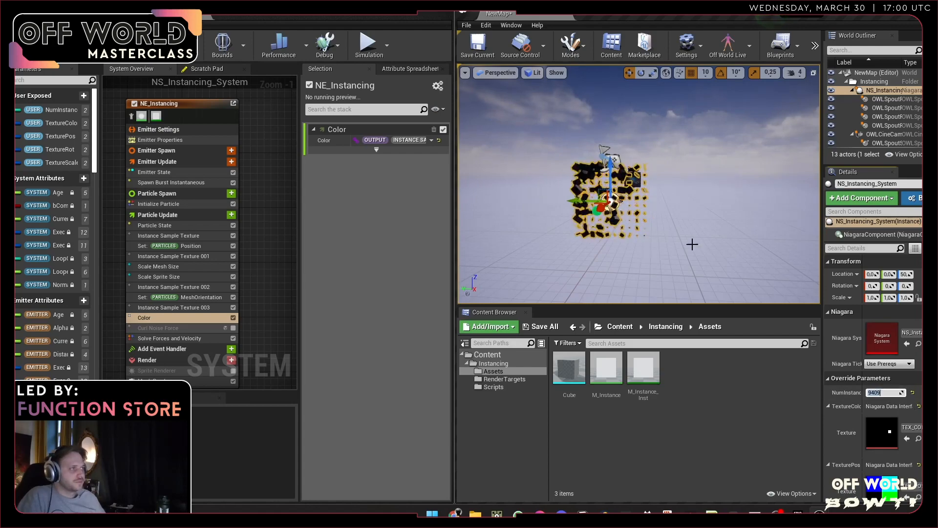
mouse_move(692, 244)
right_mouse_down()
mouse_move(676, 249)
mouse_move(686, 245)
right_mouse_up()
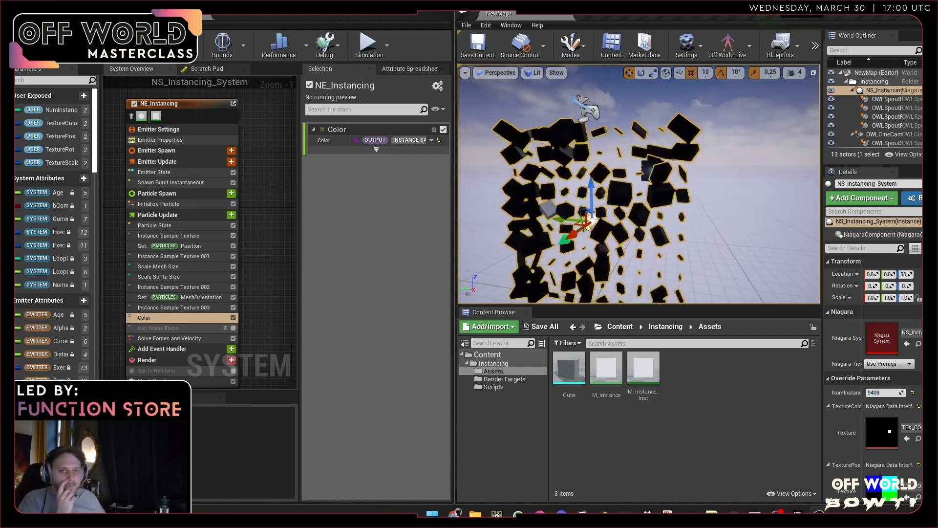